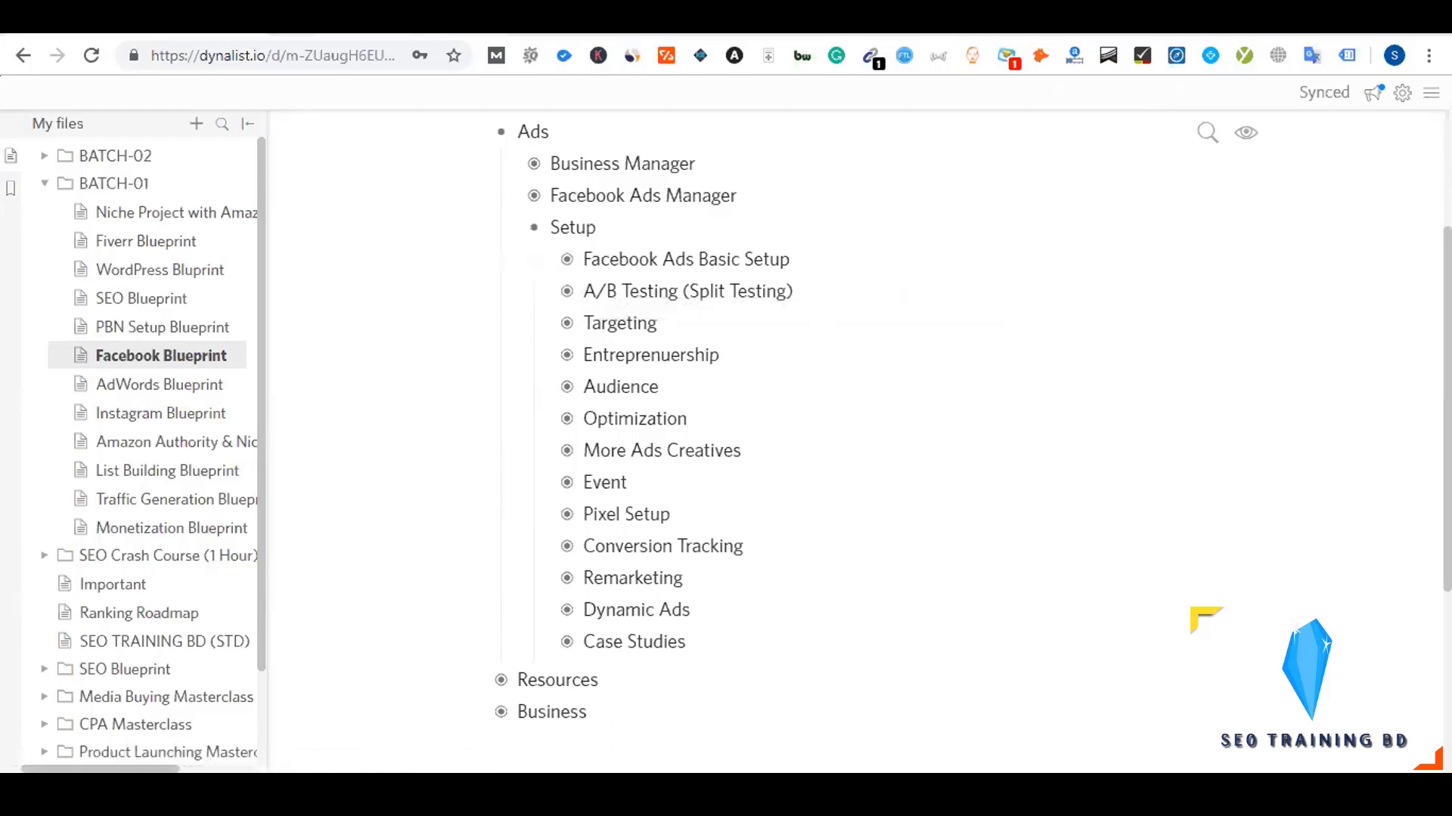
- Expand A/B Testing (Split Testing) in the Facebook Blueprint outline, review its Set A and Set B entries, and collapse it again
left_click(389, 29)
left_click(680, 28)
left_click(567, 292)
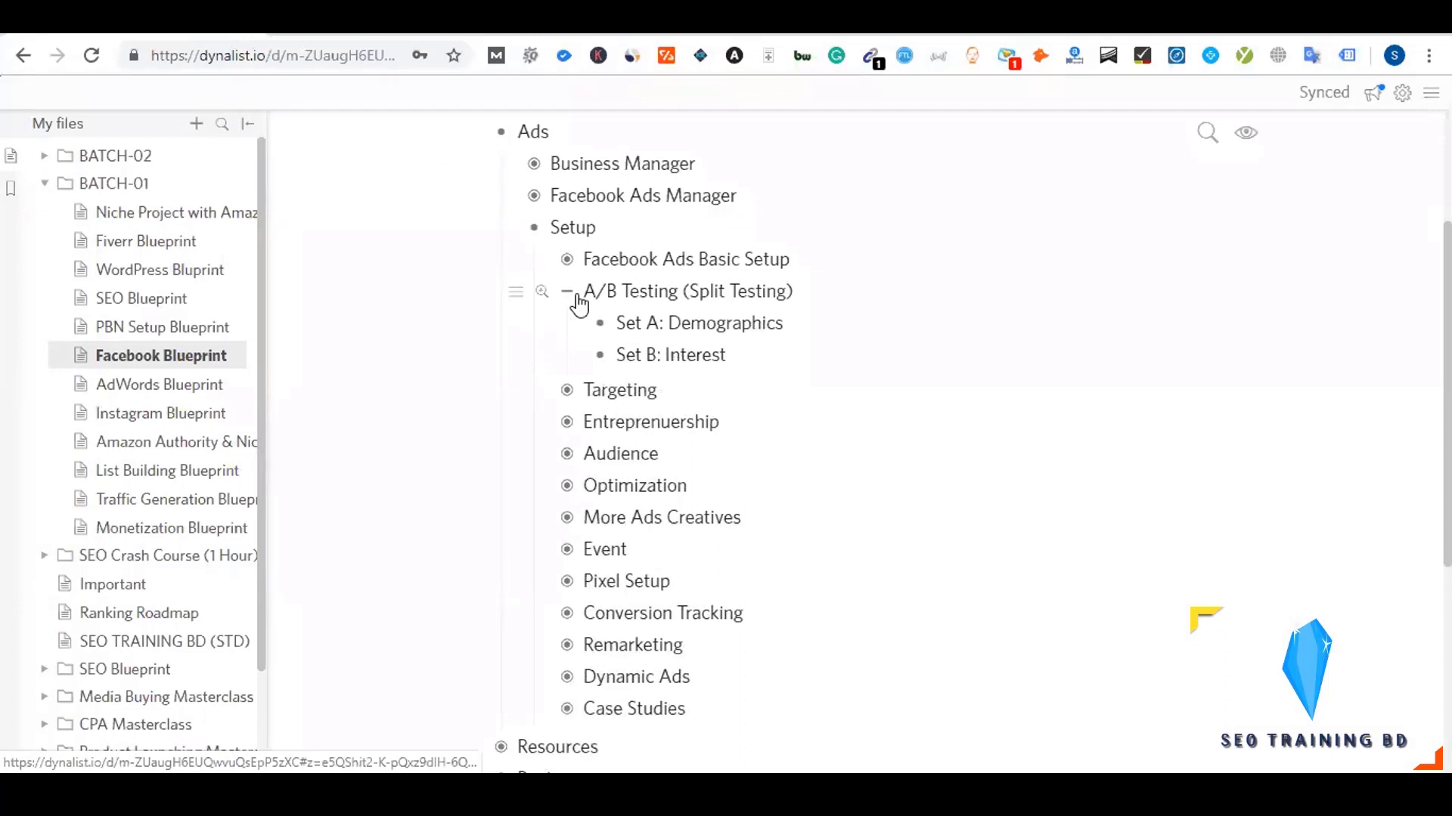
left_click(567, 292)
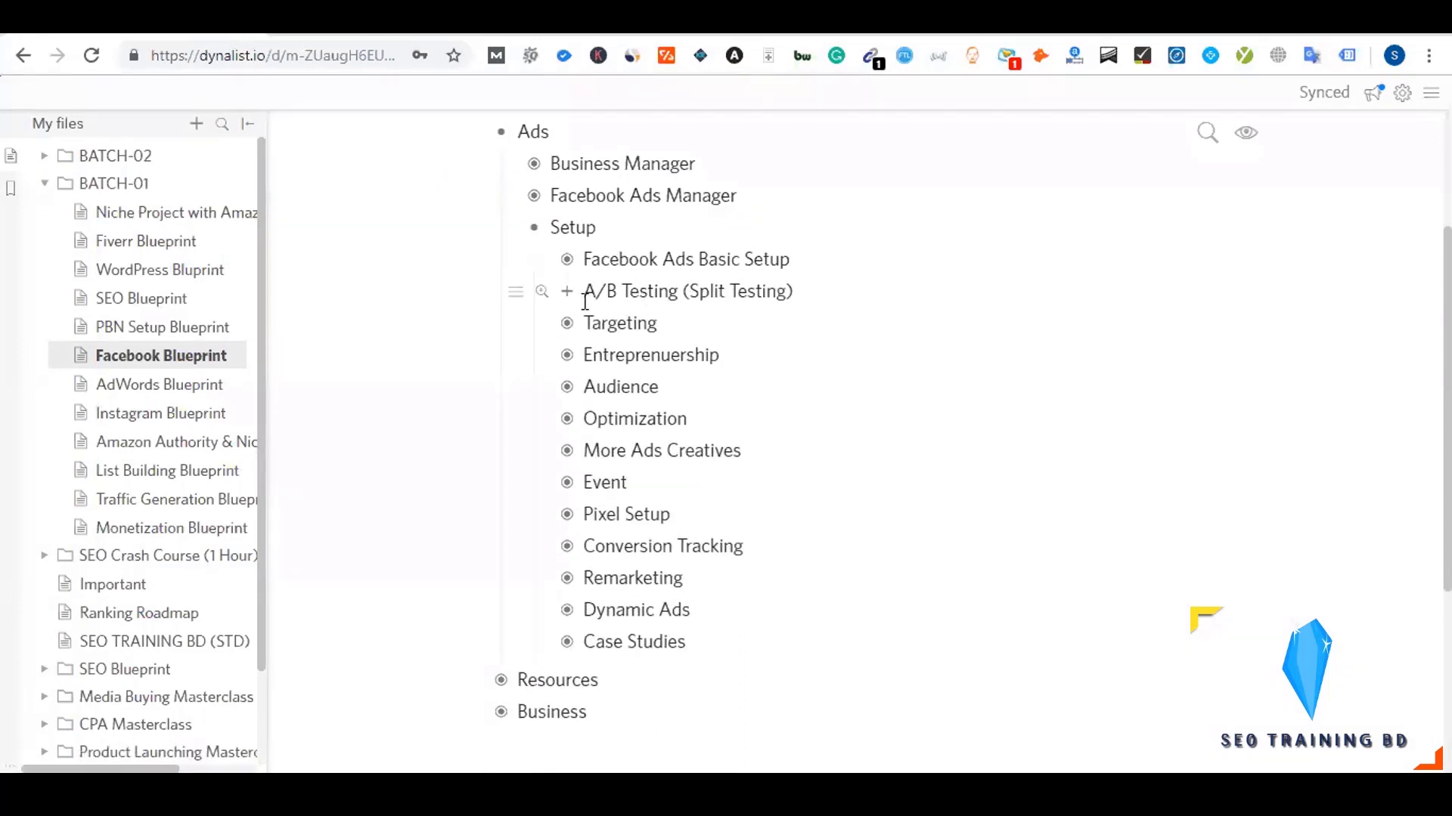
left_click(568, 293)
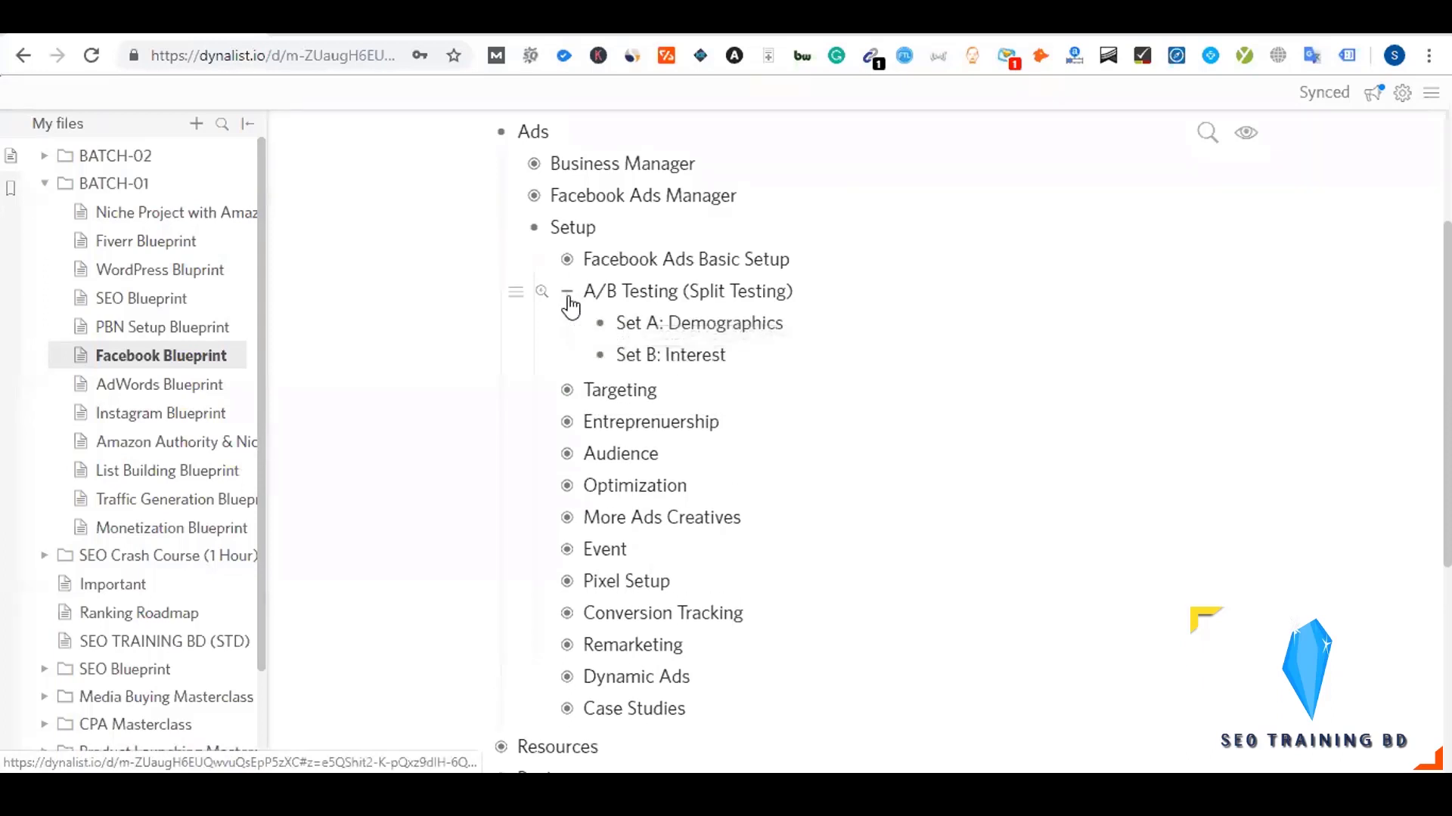
double_click(697, 324)
left_click(730, 361)
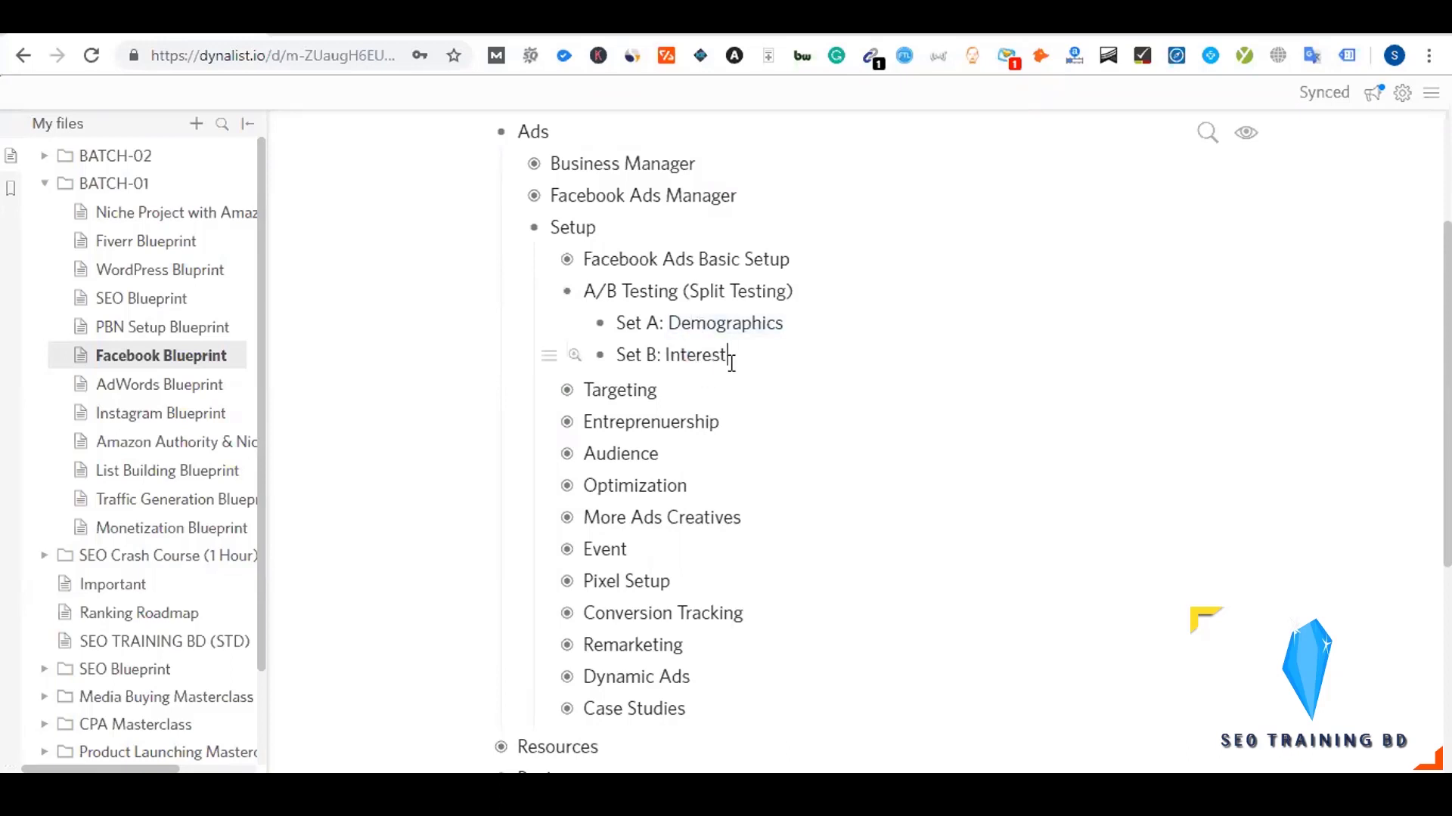
left_click(568, 293)
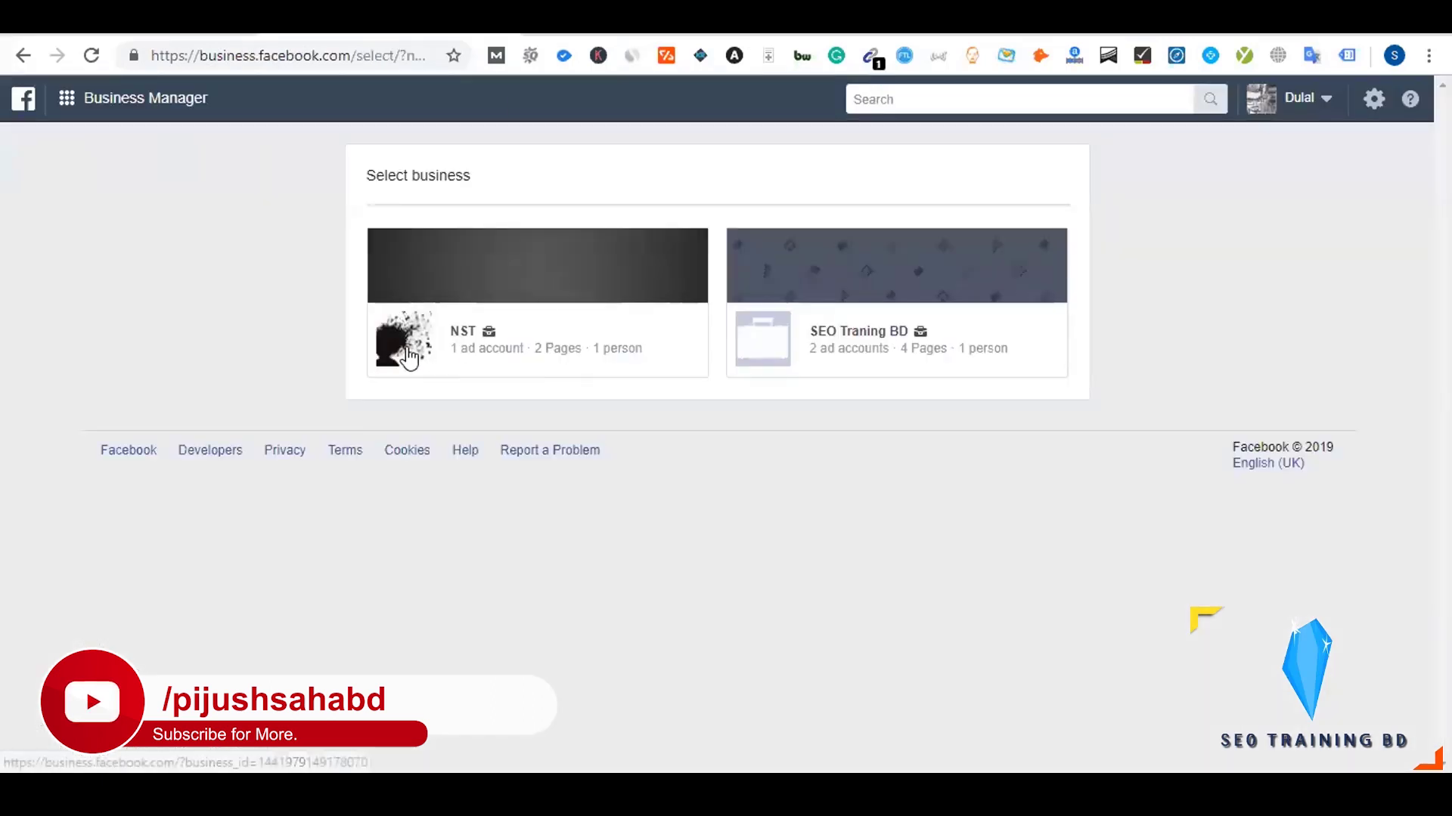
- Switch to Facebook Business Manager, open the NST business, and continue the unfinished SEO Training BD - Reach campaign draft in Ads Manager
left_click(409, 354)
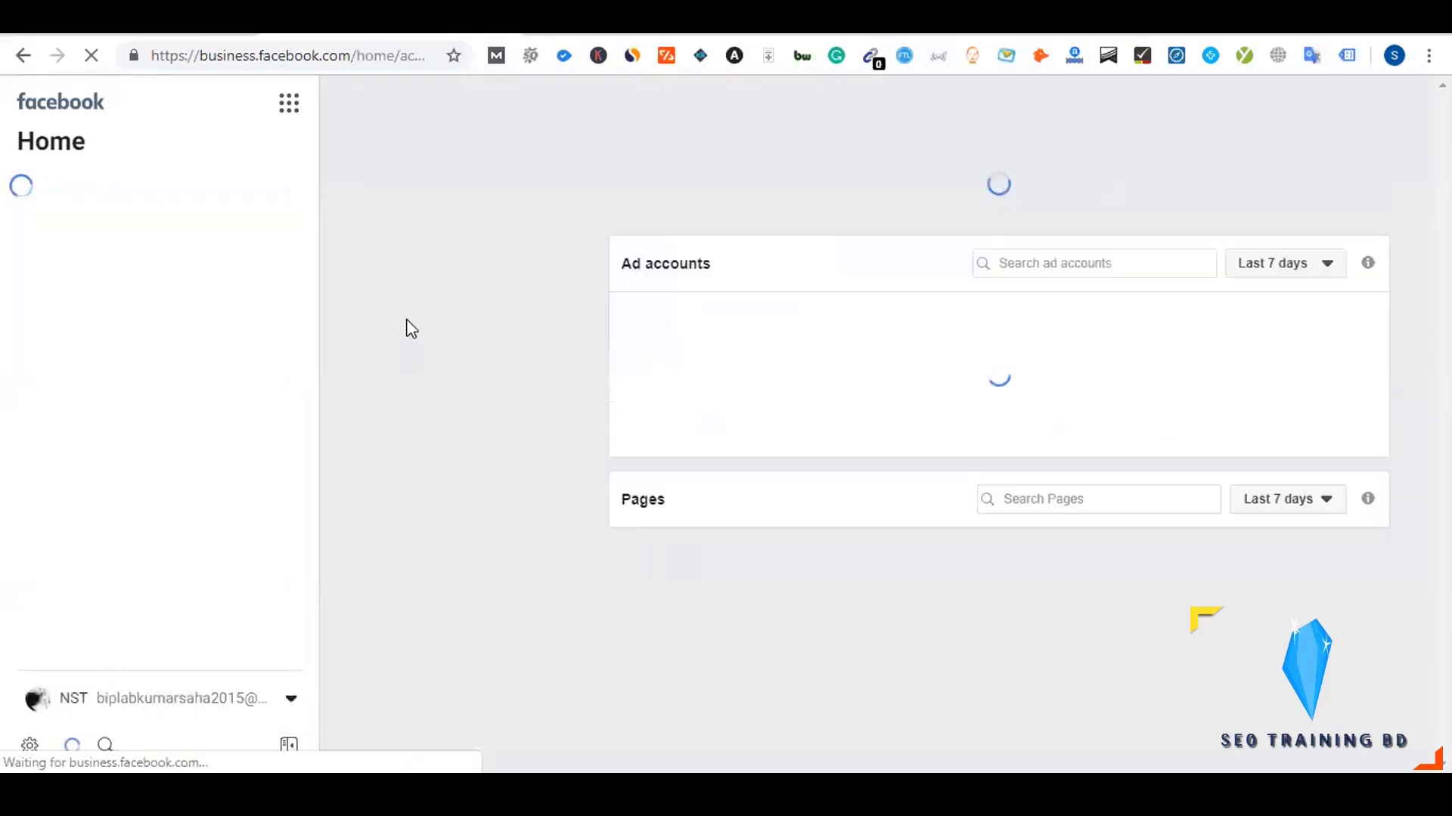
left_click(101, 223)
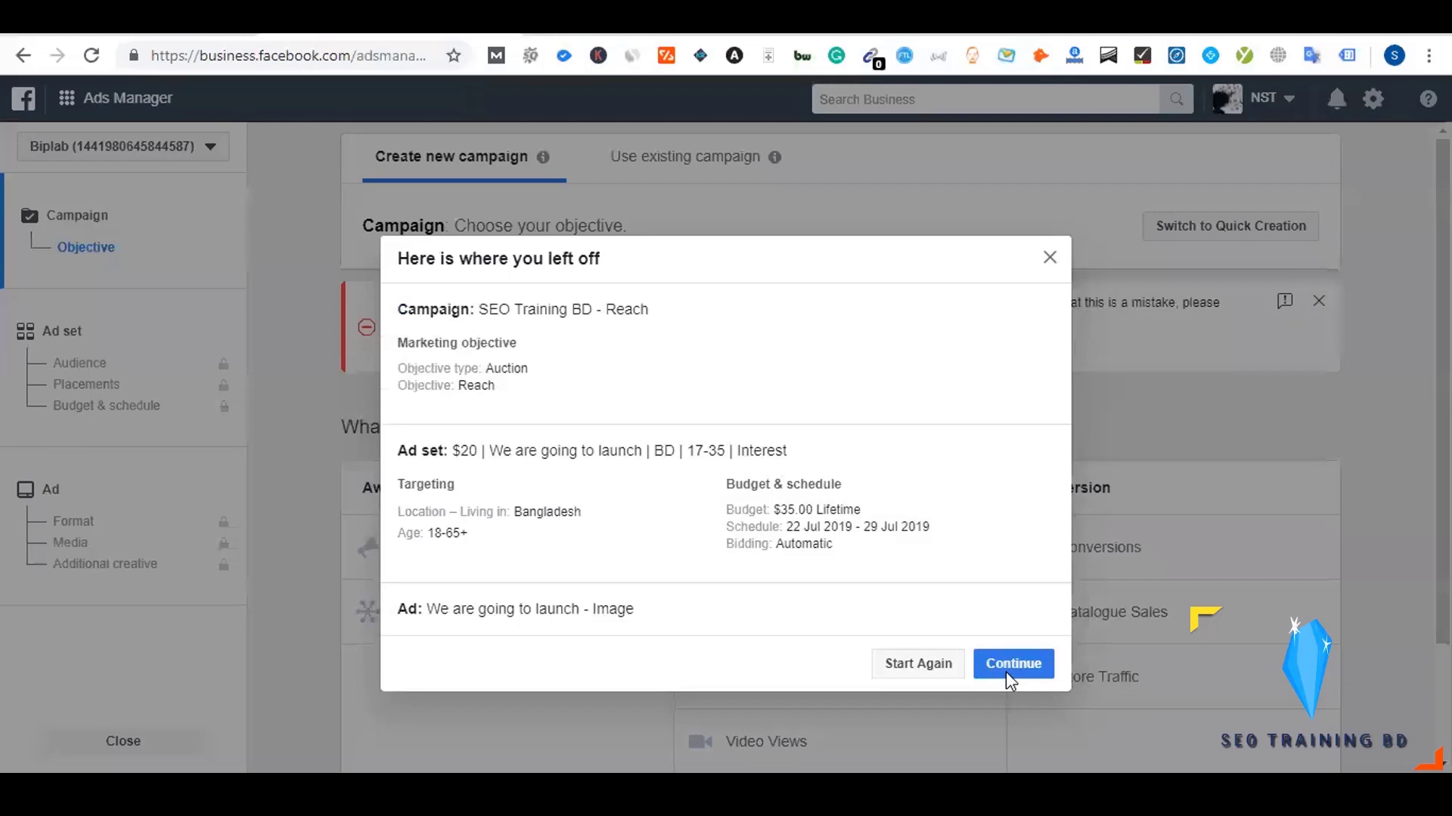
left_click(1005, 672)
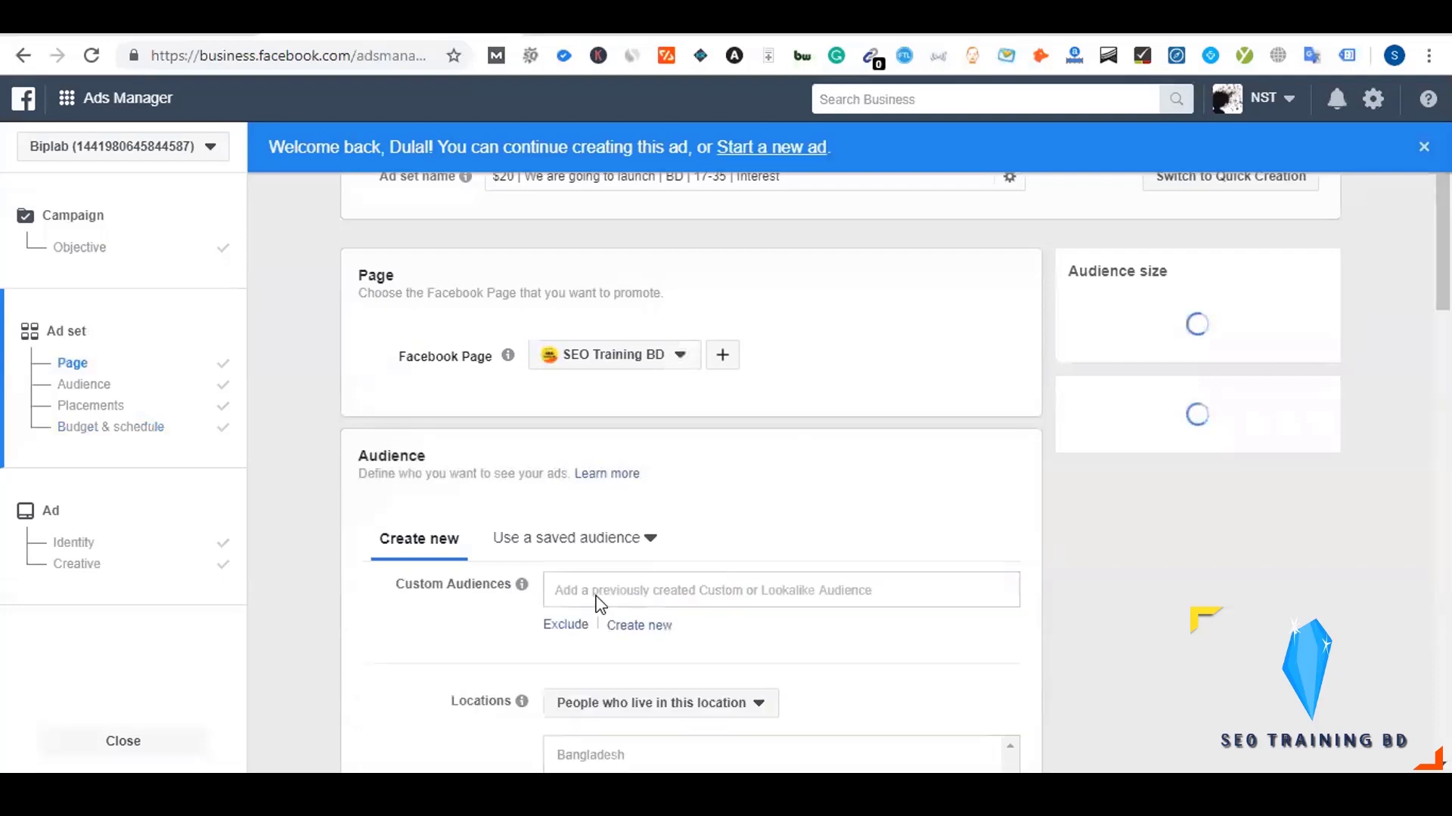
- Examine the ad set's audience, placements, and budget and schedule settings, including location, age, gender and detailed targeting
scroll(390, 664, "down", 2)
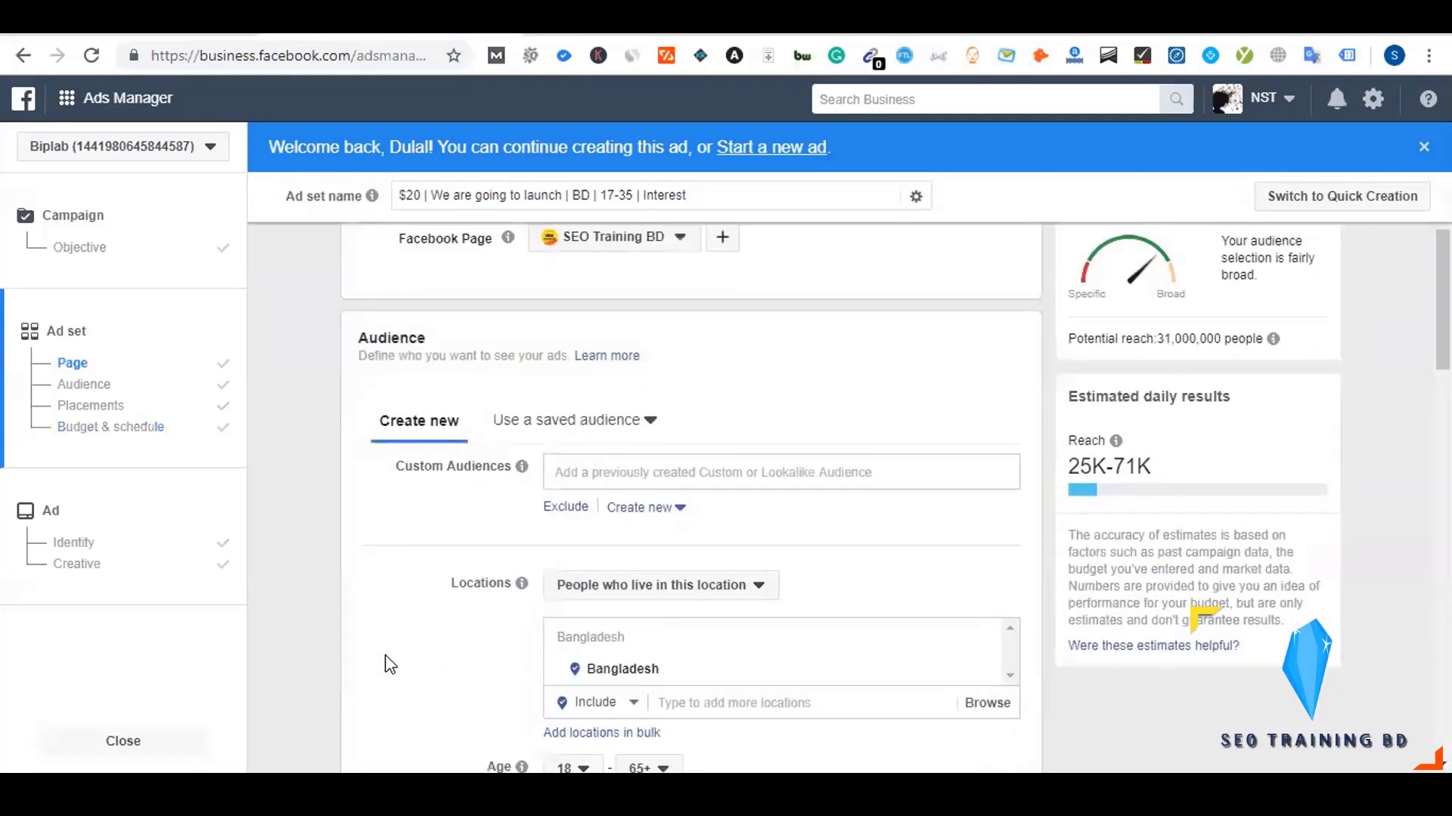
scroll(390, 664, "down", 6)
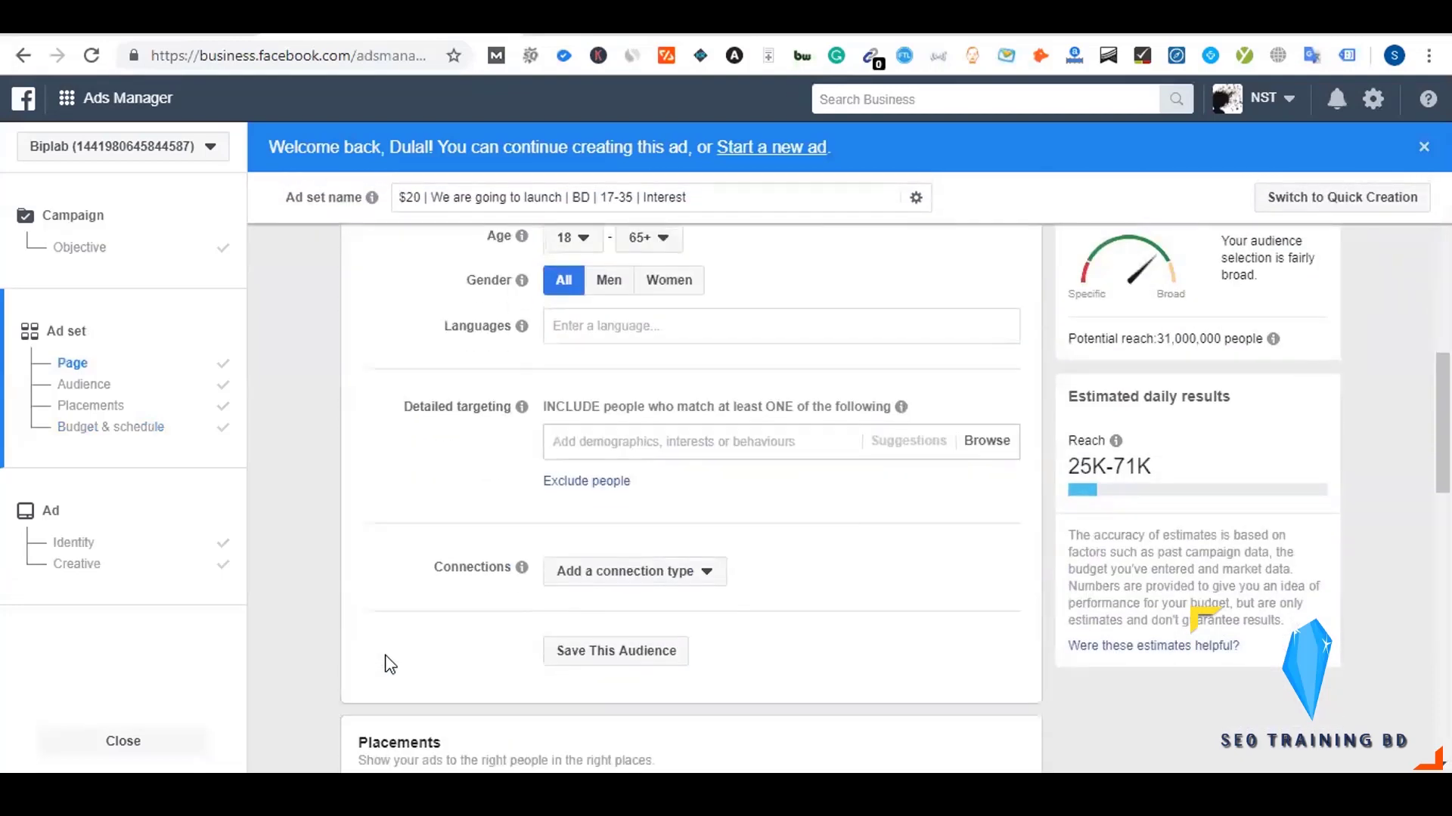
scroll(390, 664, "down", 4)
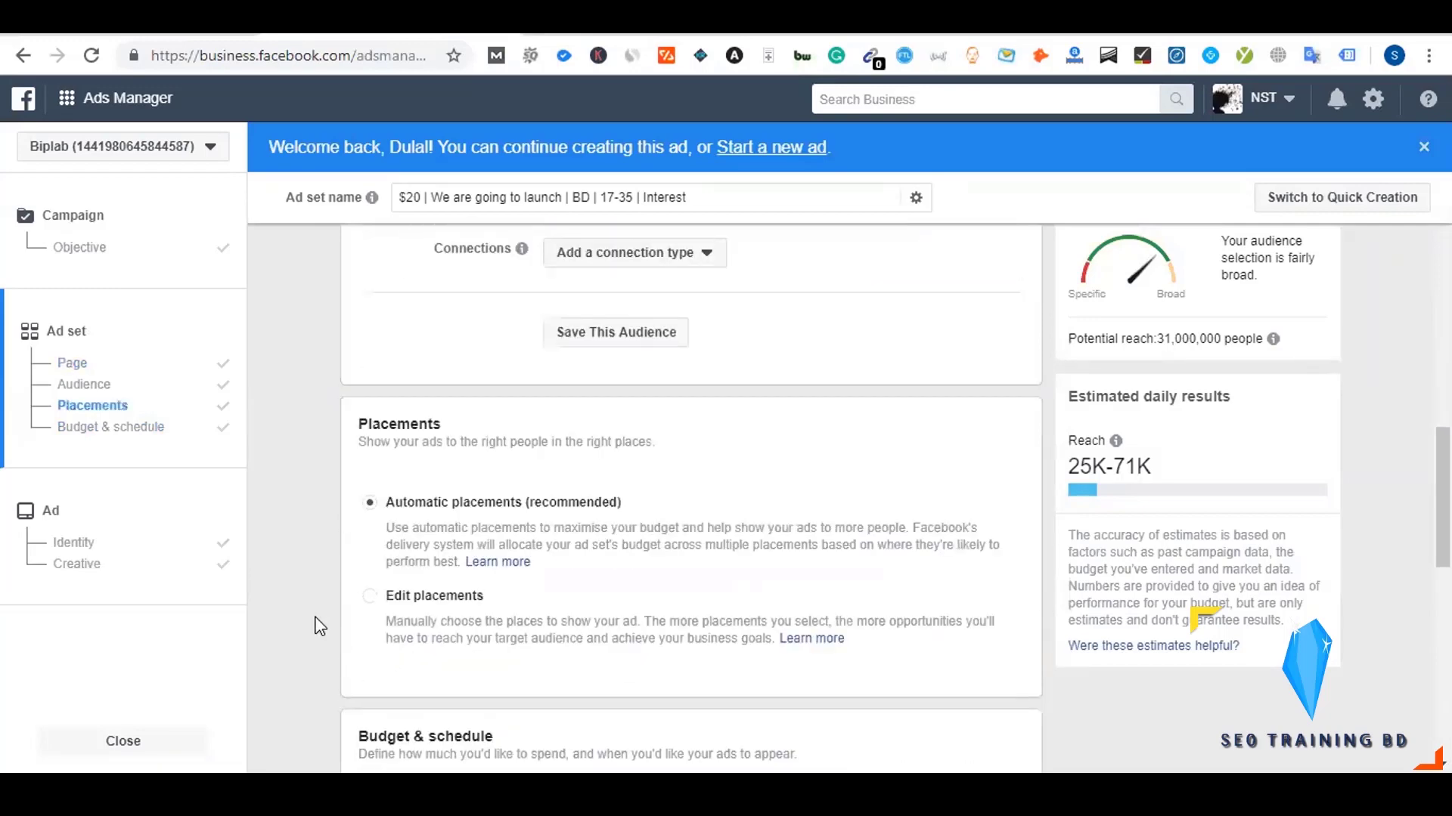
scroll(319, 626, "down", 6)
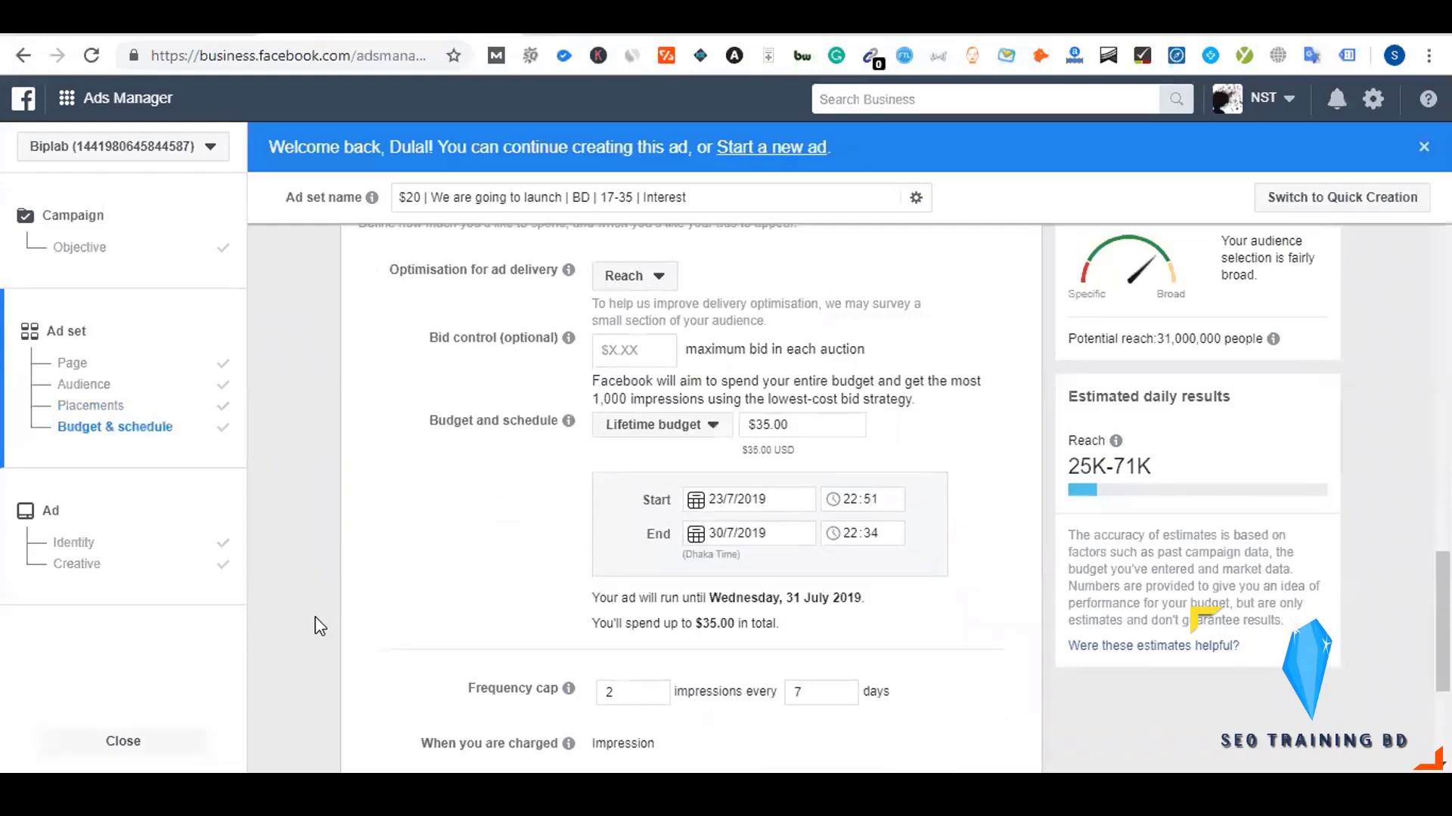
scroll(319, 626, "down", 3)
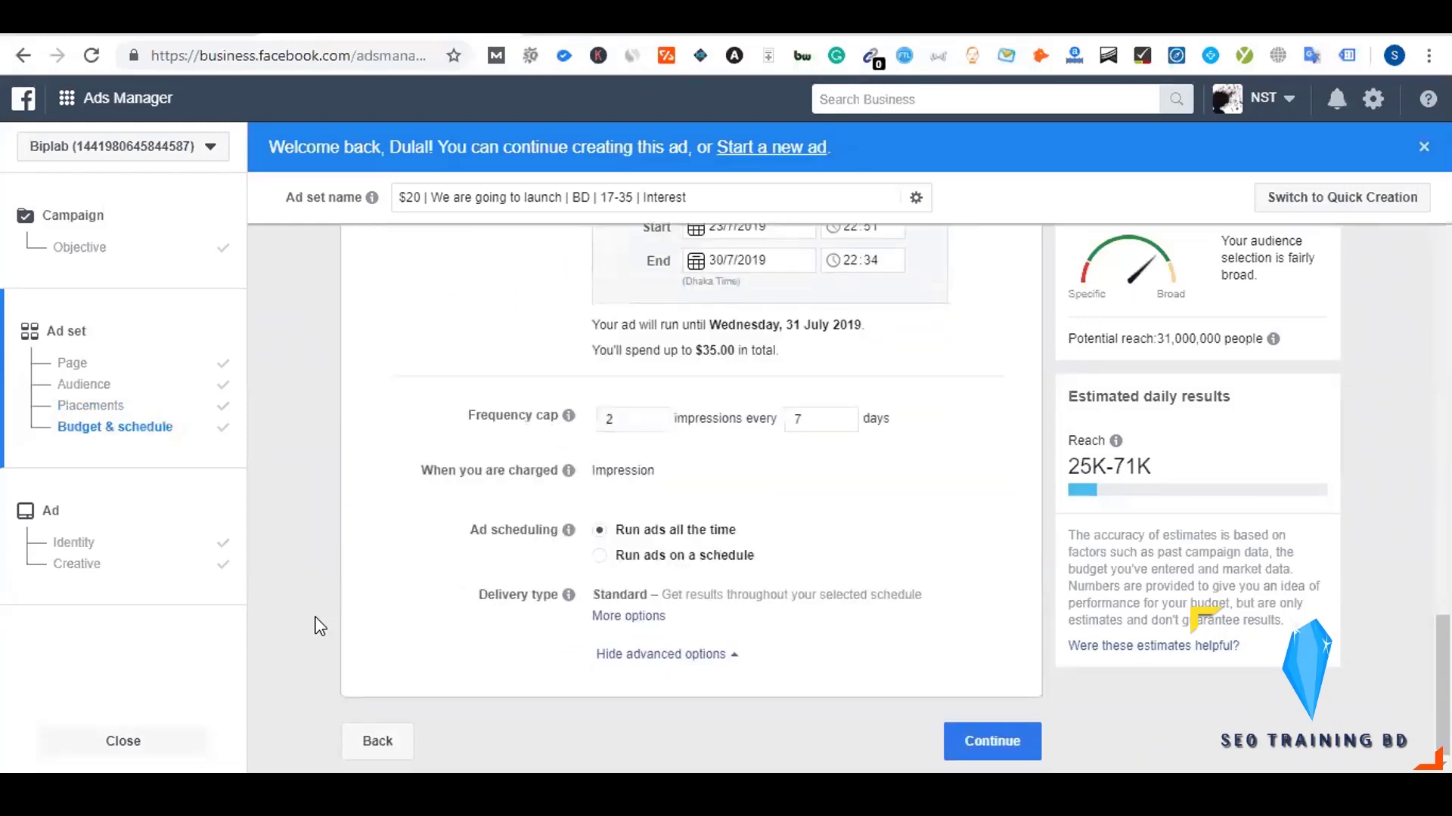
scroll(319, 626, "up", 8)
scroll(319, 626, "up", 8)
scroll(319, 626, "down", 1)
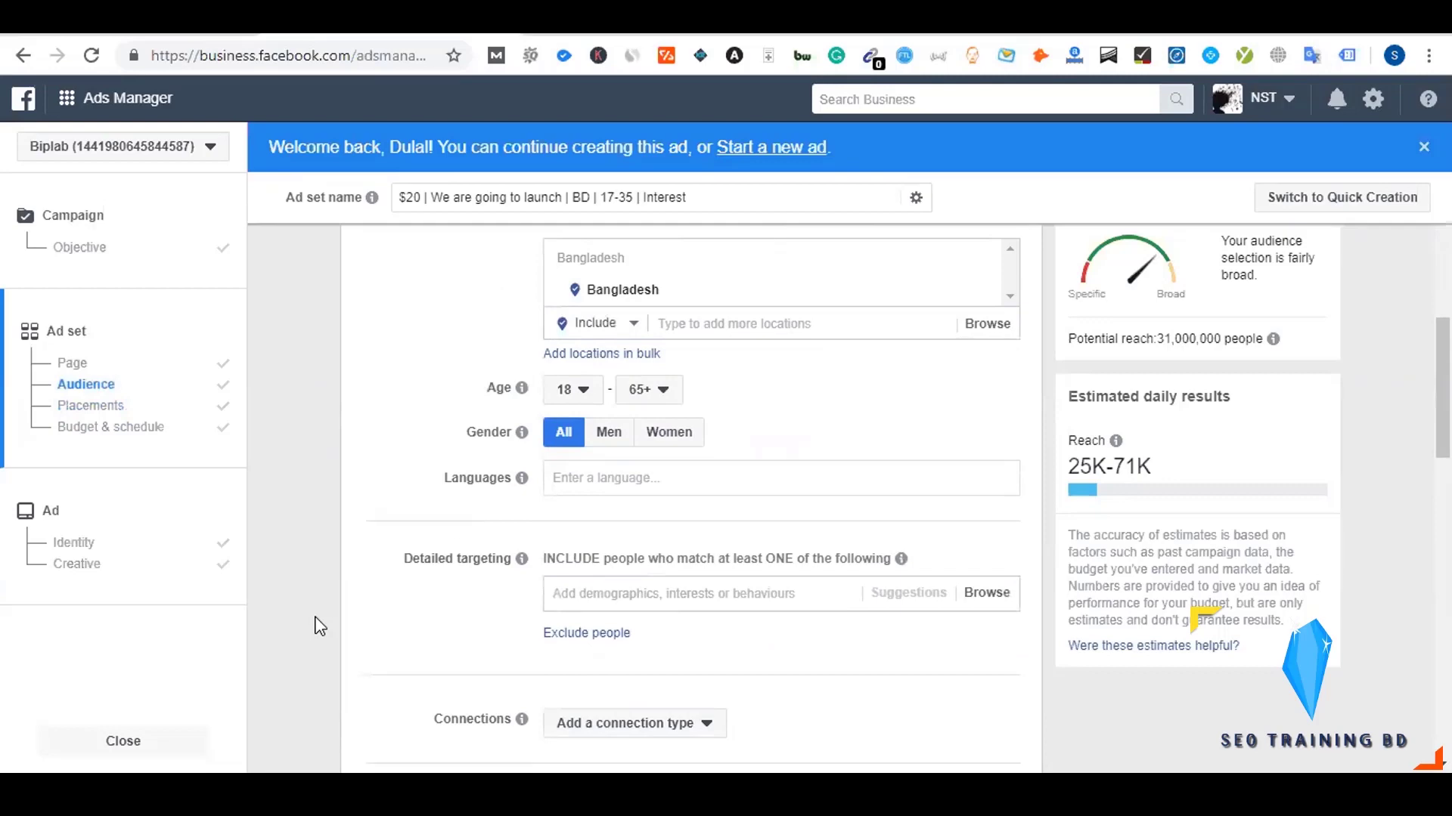
scroll(316, 624, "up", 1)
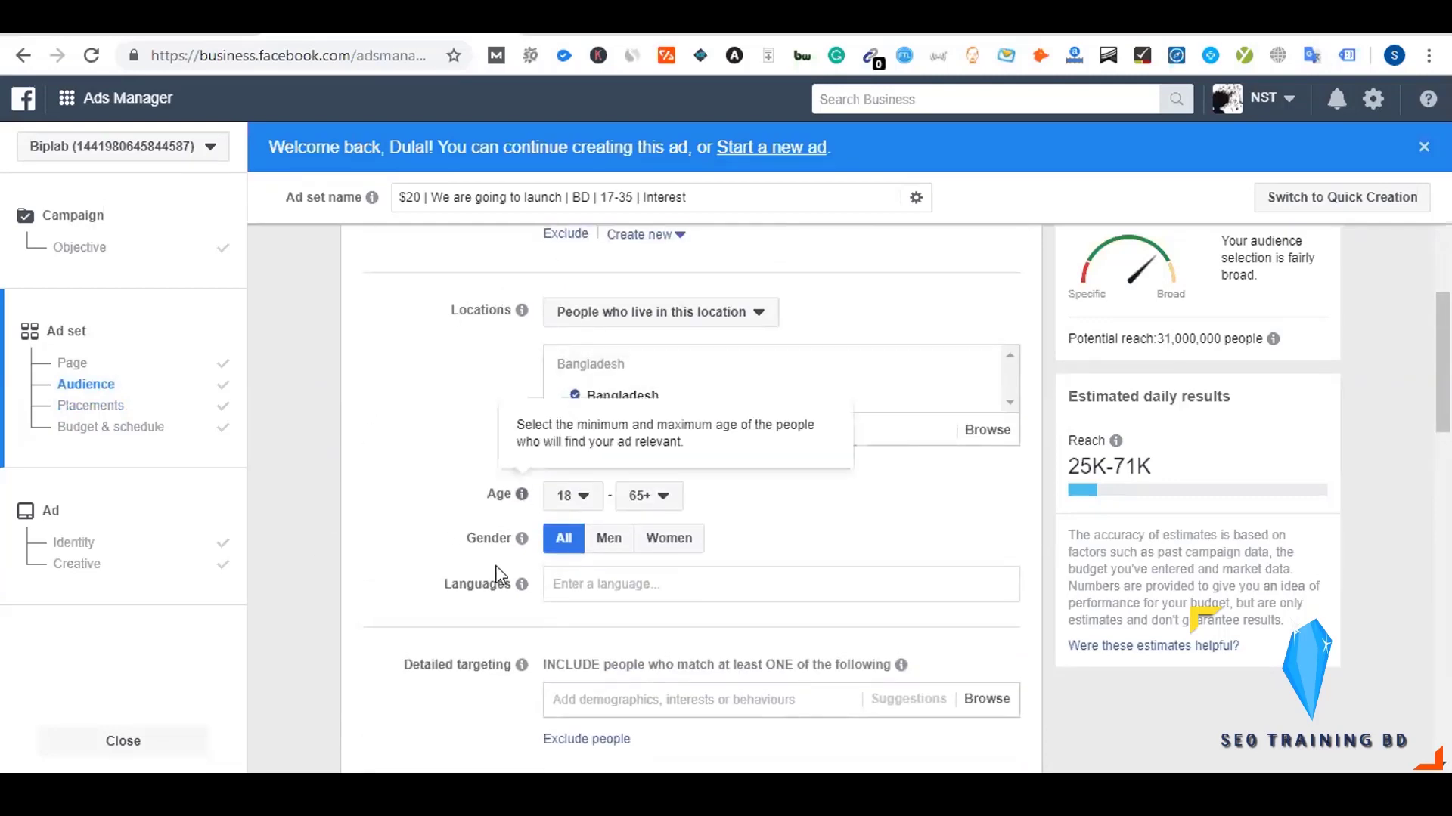
scroll(461, 593, "down", 3)
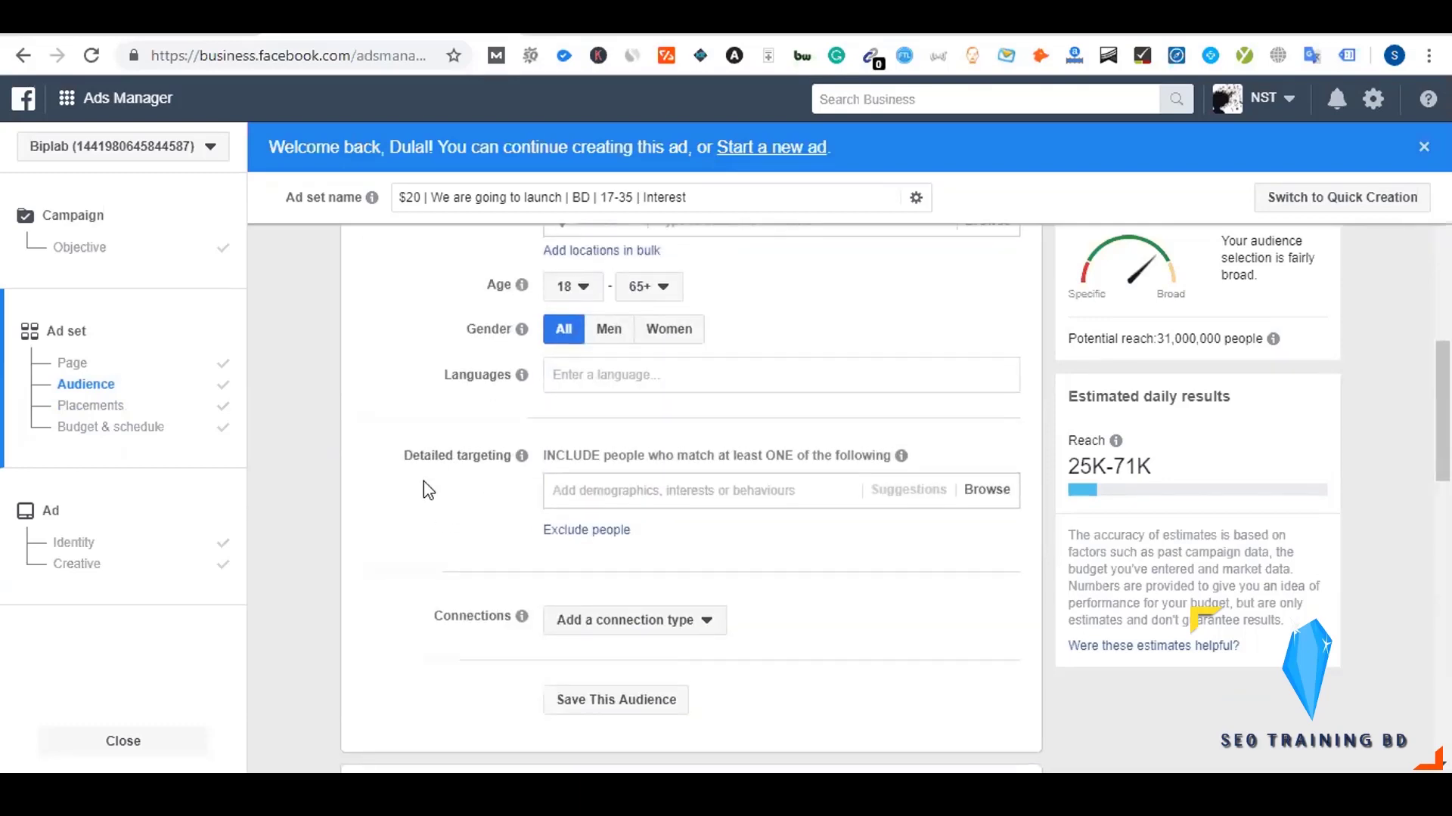
scroll(423, 483, "up", 5)
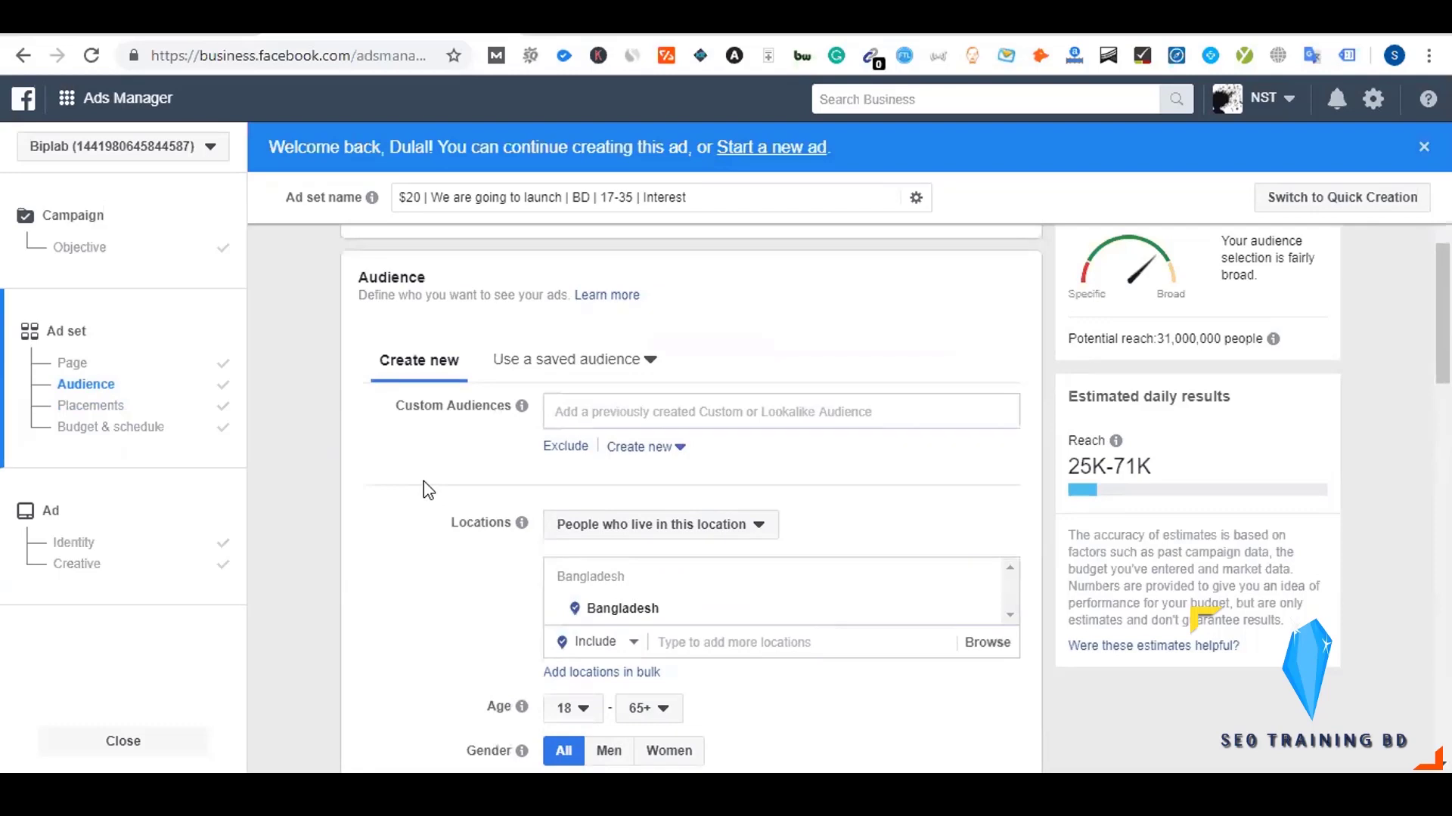
scroll(424, 482, "down", 2)
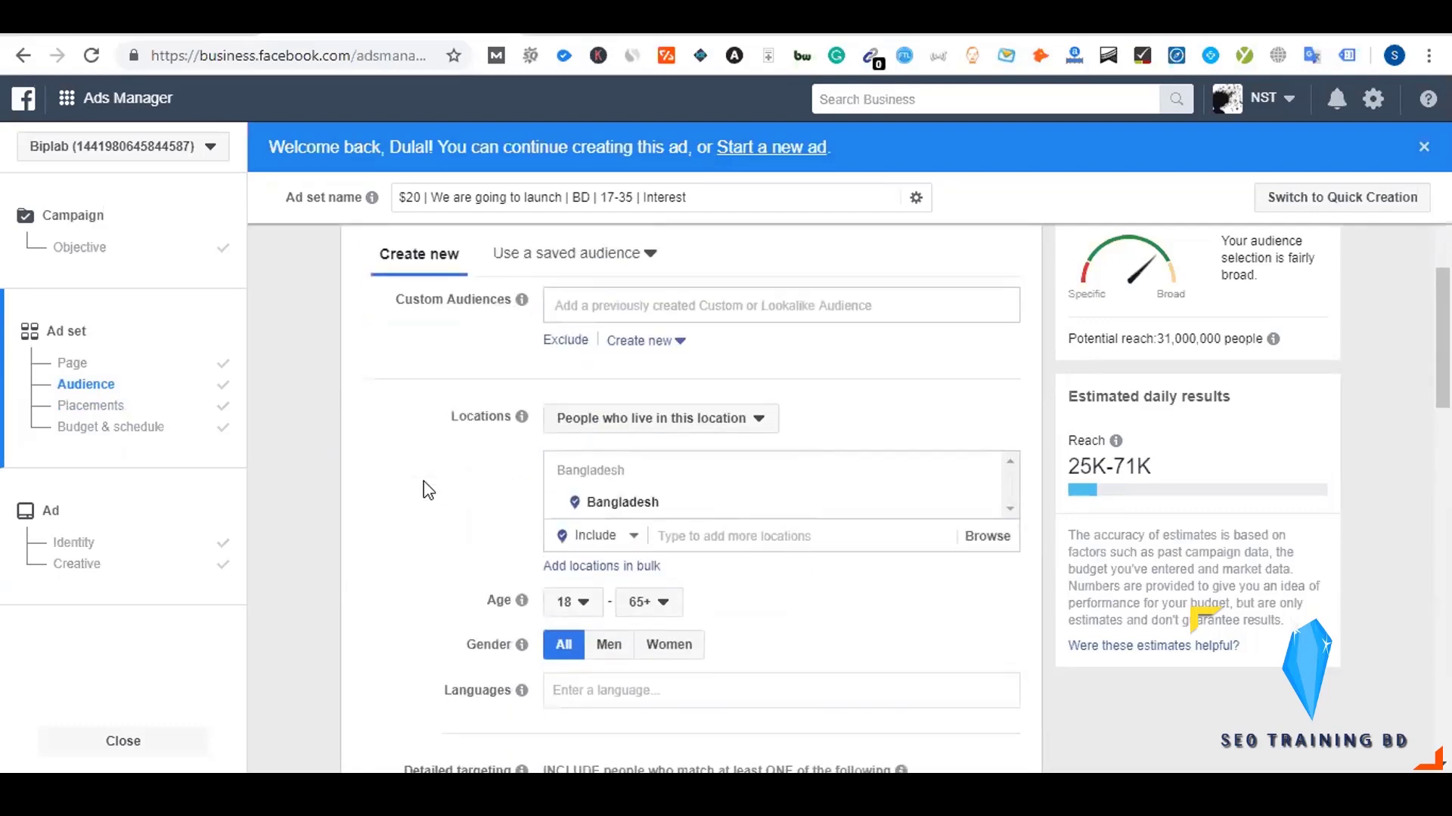
scroll(423, 482, "down", 2)
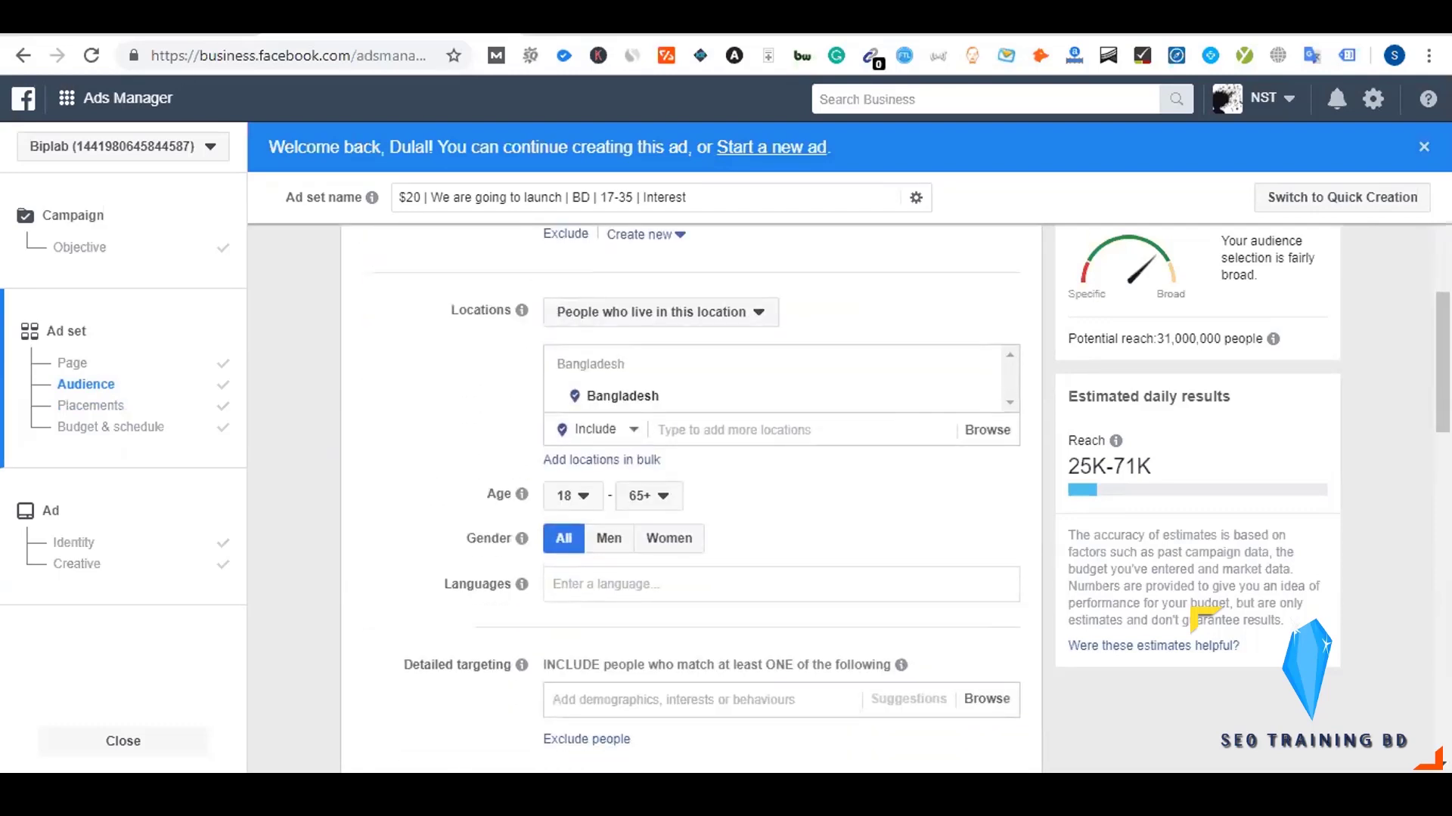
- Switch to the Dynalist outline and expand the Targeting topic to review its Branding and Conversion entries
left_click(211, 24)
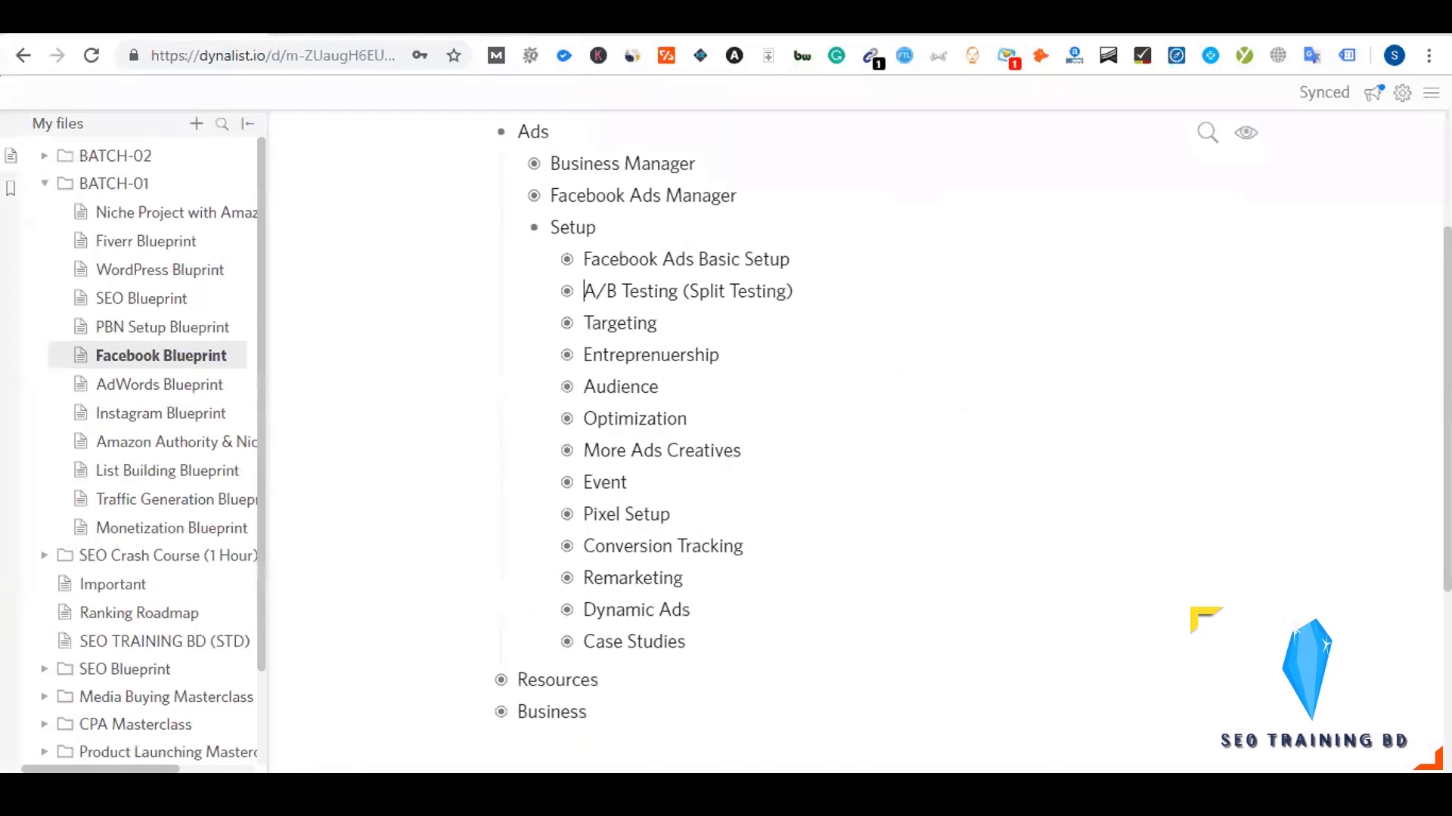
left_click(378, 24)
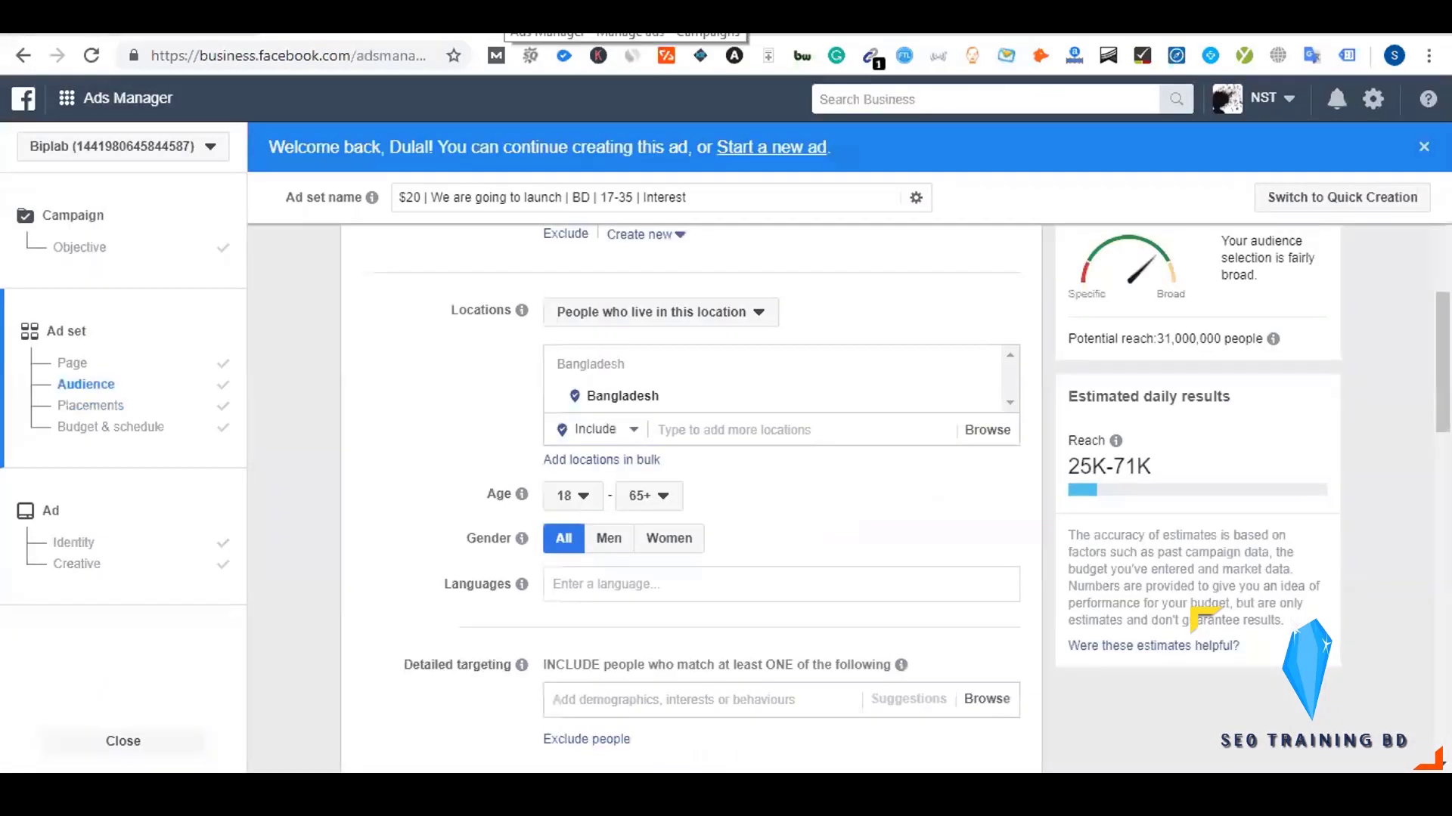
left_click(212, 24)
left_click(567, 323)
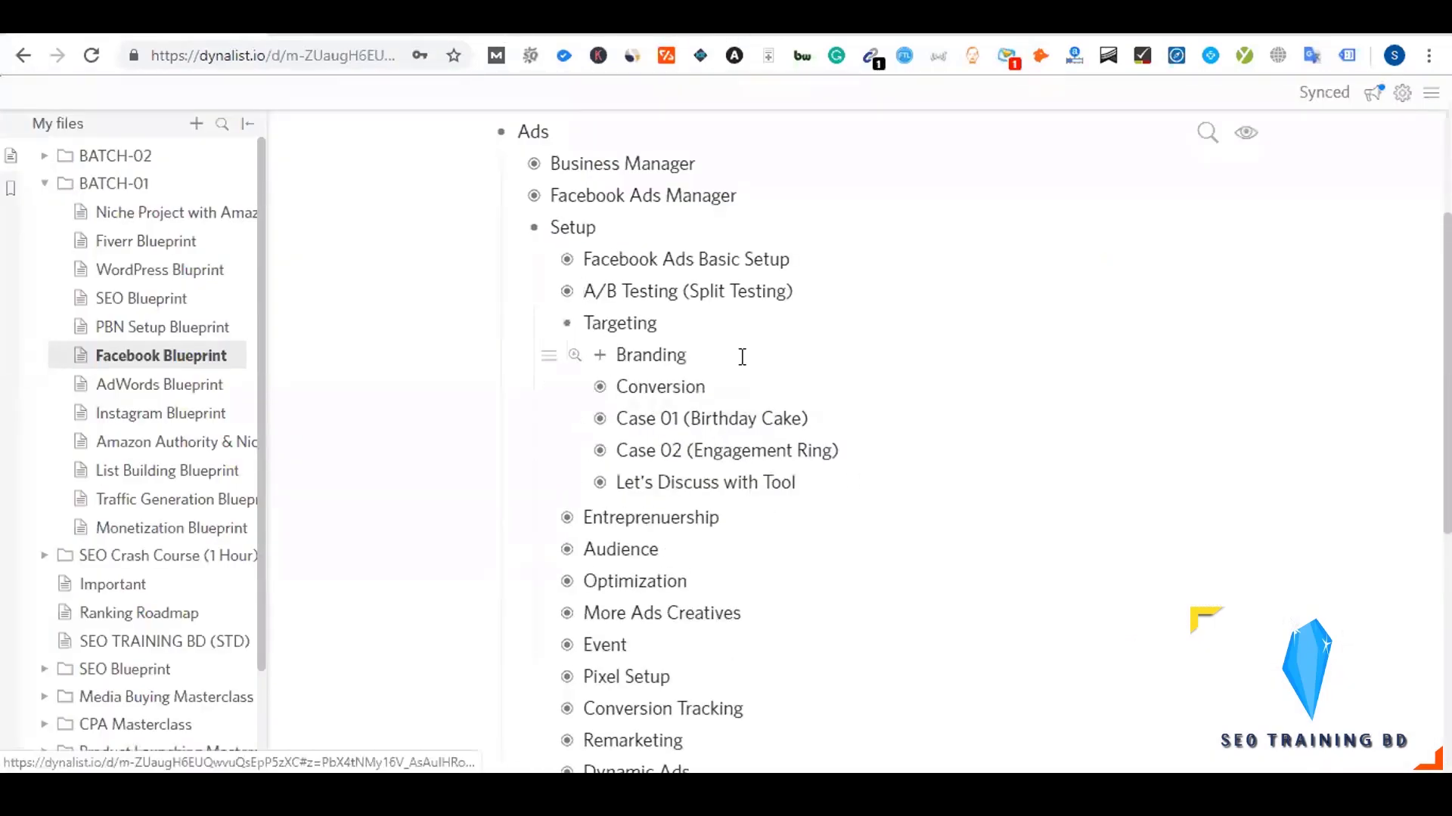
left_click_drag(616, 355, 751, 356)
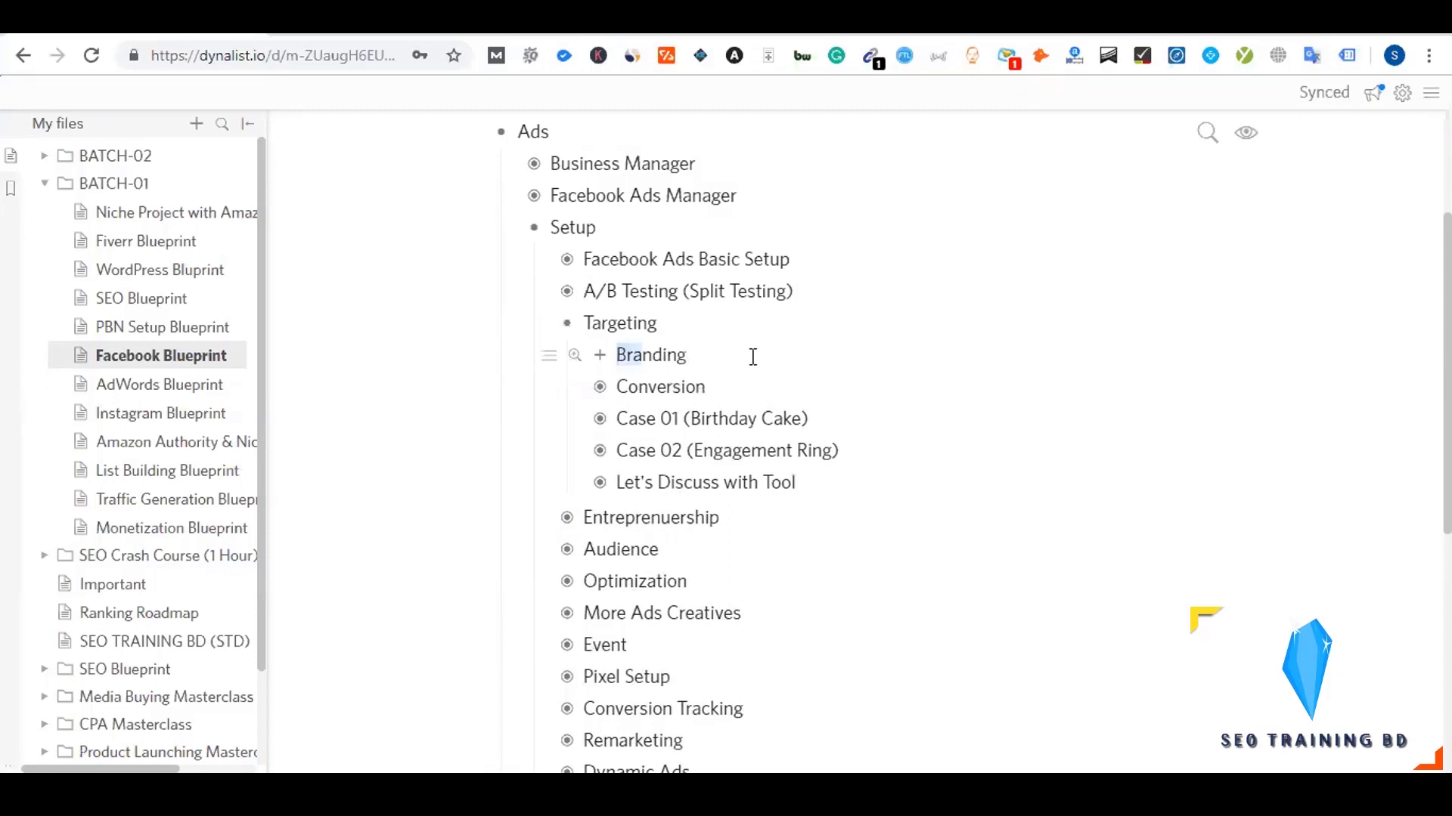
left_click(614, 391)
- Switch to Ads Manager and open the campaign's objective section to view the available marketing objectives
left_click(529, 17)
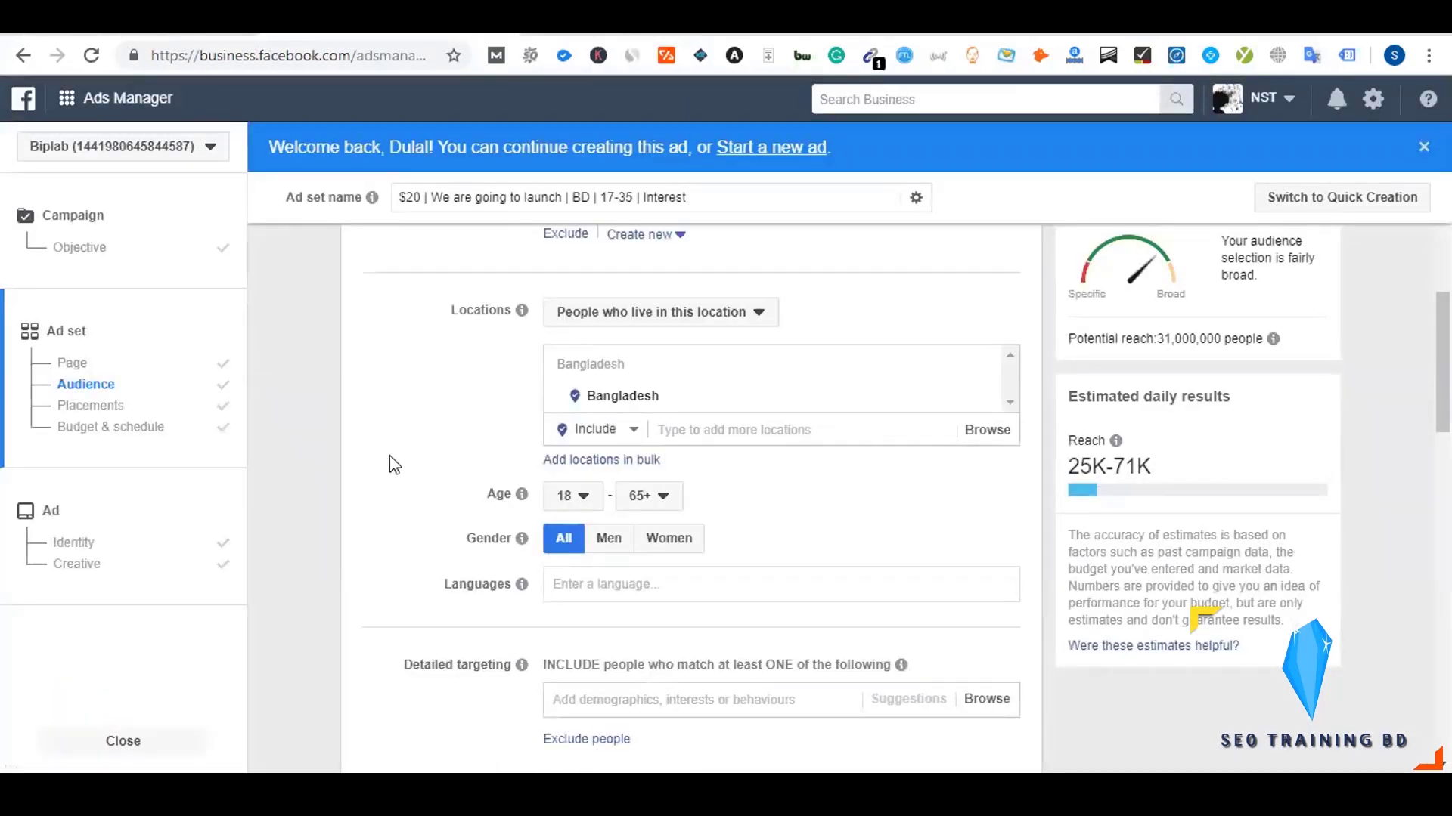
left_click(83, 253)
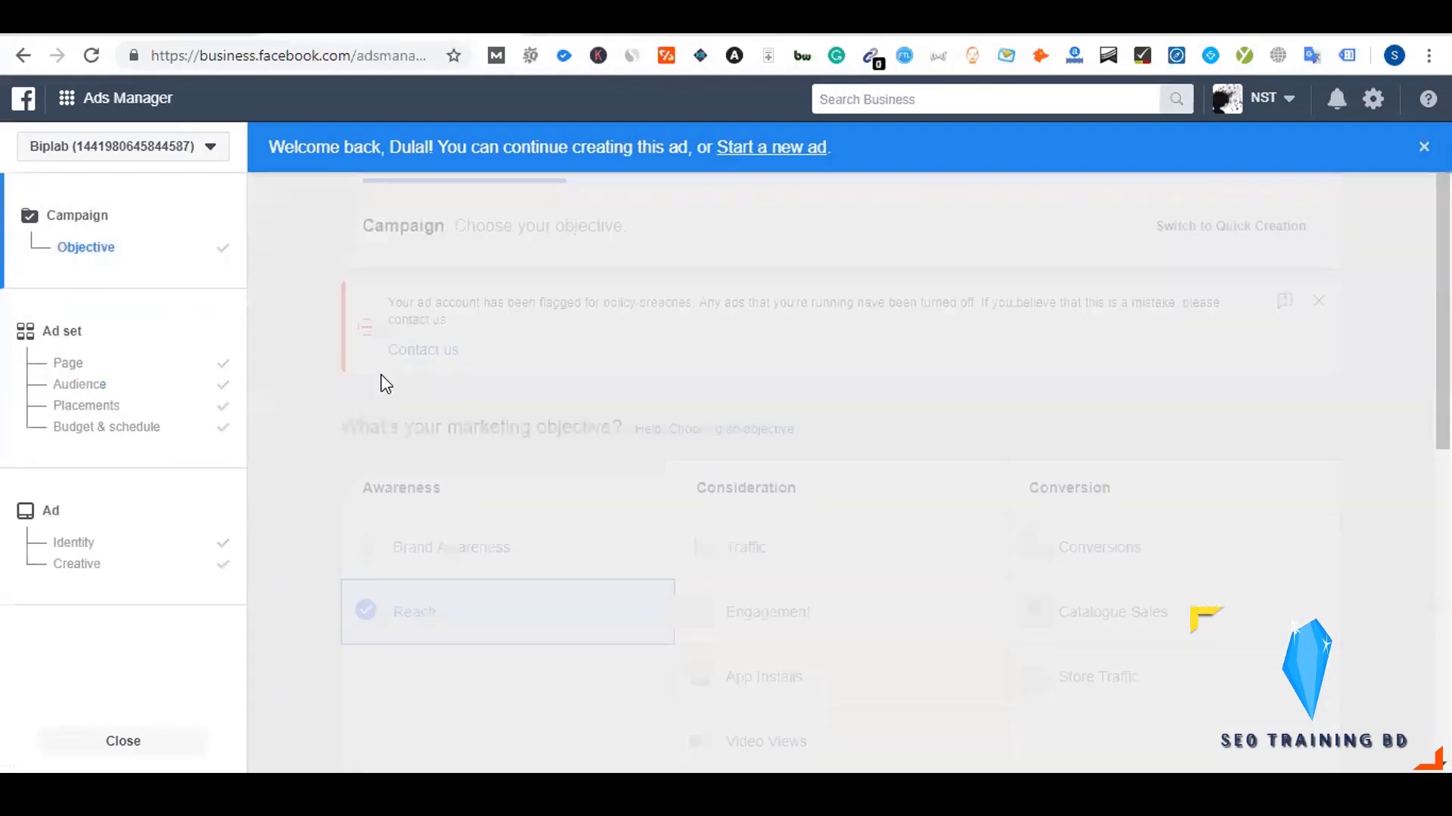
scroll(593, 557, "down", 2)
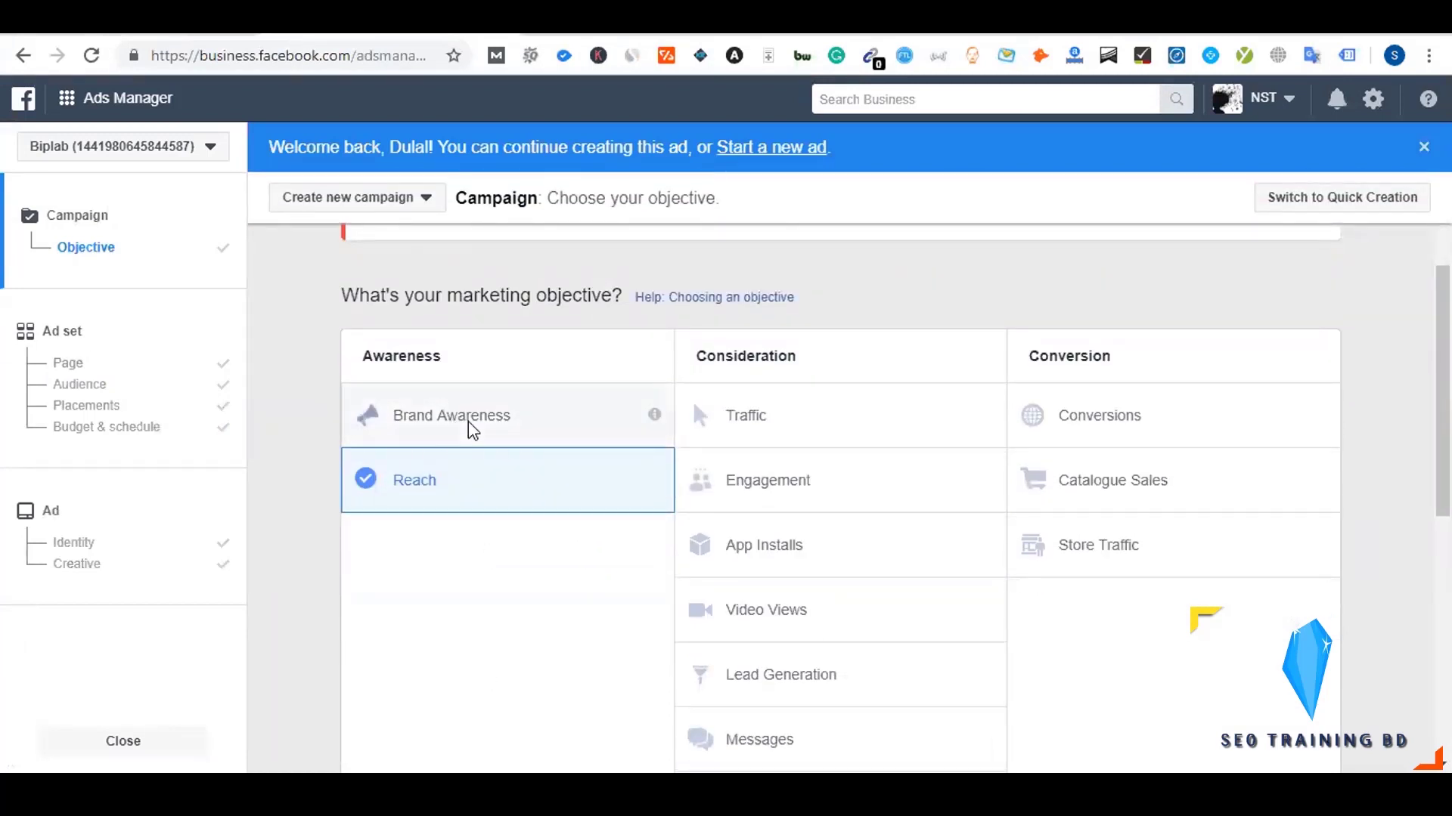
- Return to the Dynalist outline and expand the Branding entry under Targeting
key("ctrl+shift+Tab")
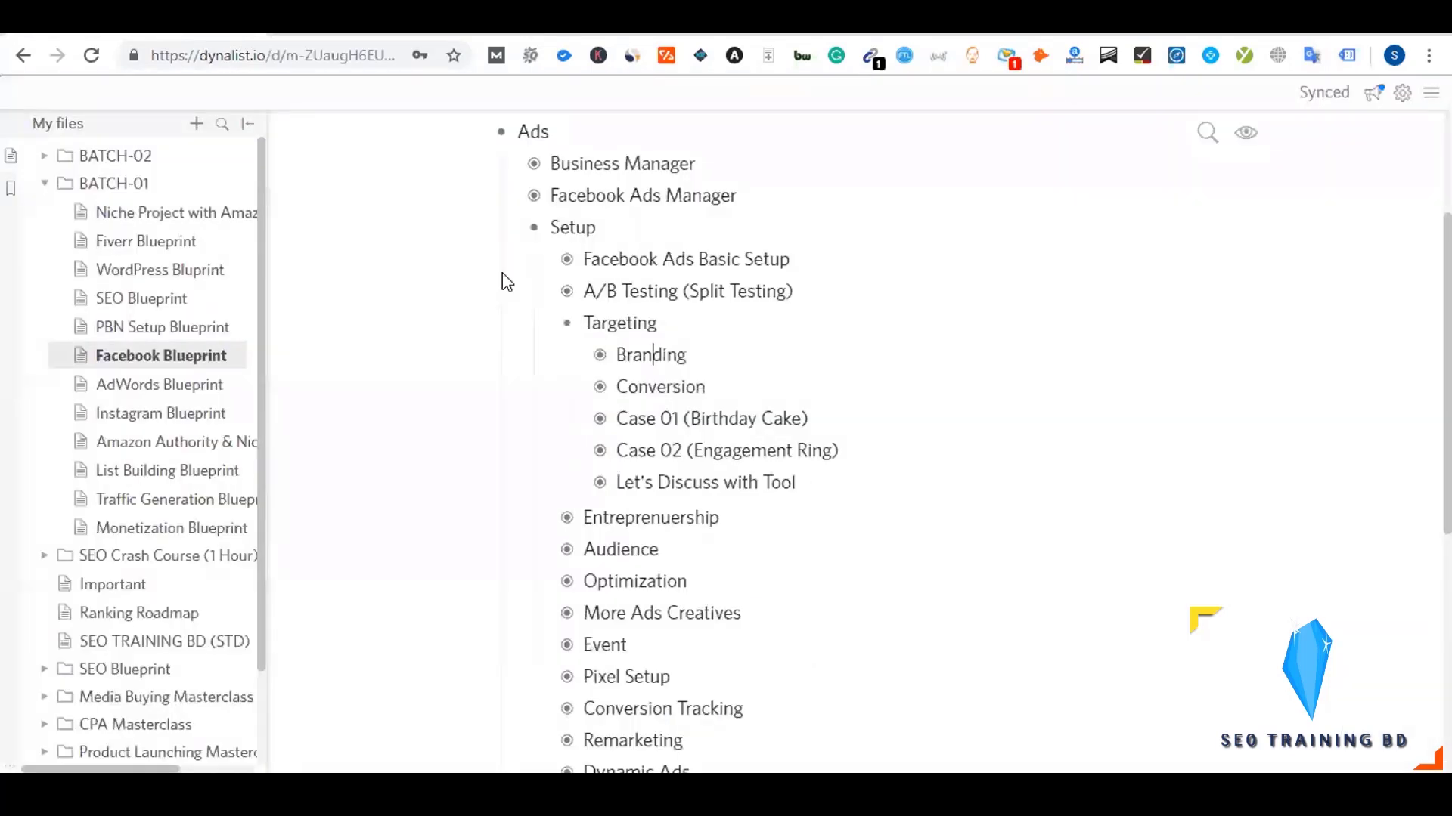
left_click(646, 349)
left_click(718, 517)
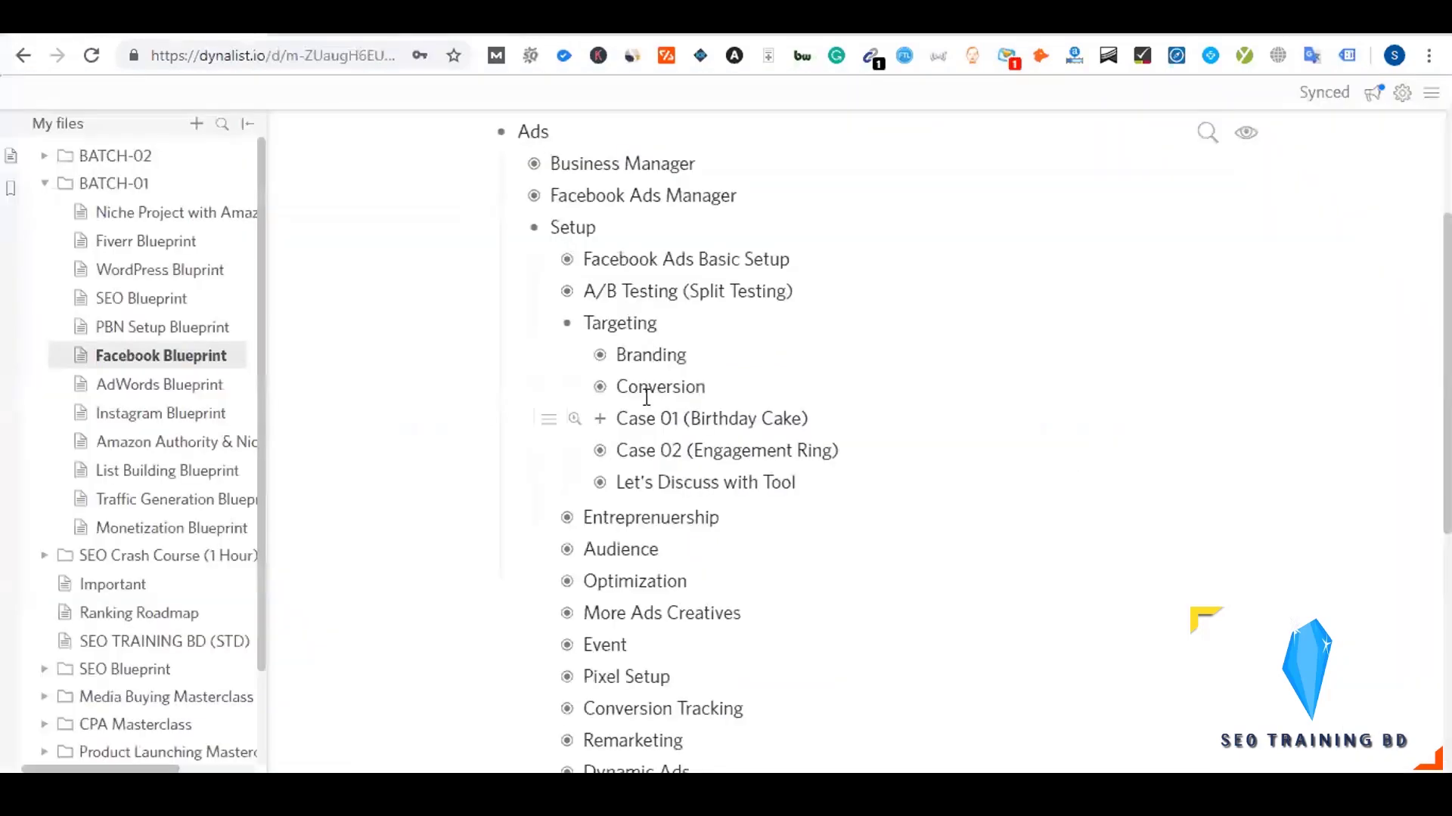
left_click(602, 359)
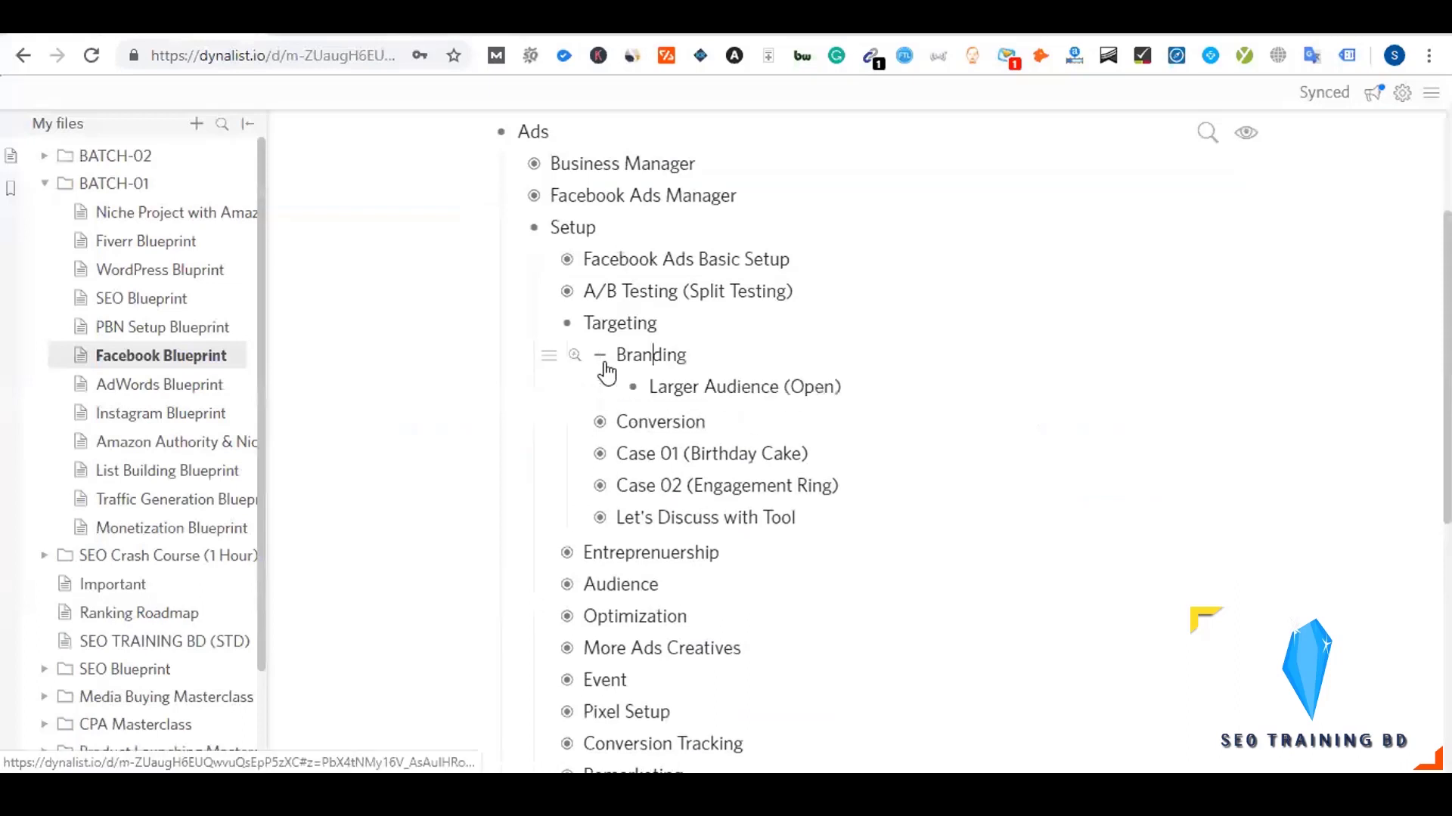
- Switch back to Ads Manager, open the ad set's Page section, and examine the potential reach and audience settings
left_click(446, 19)
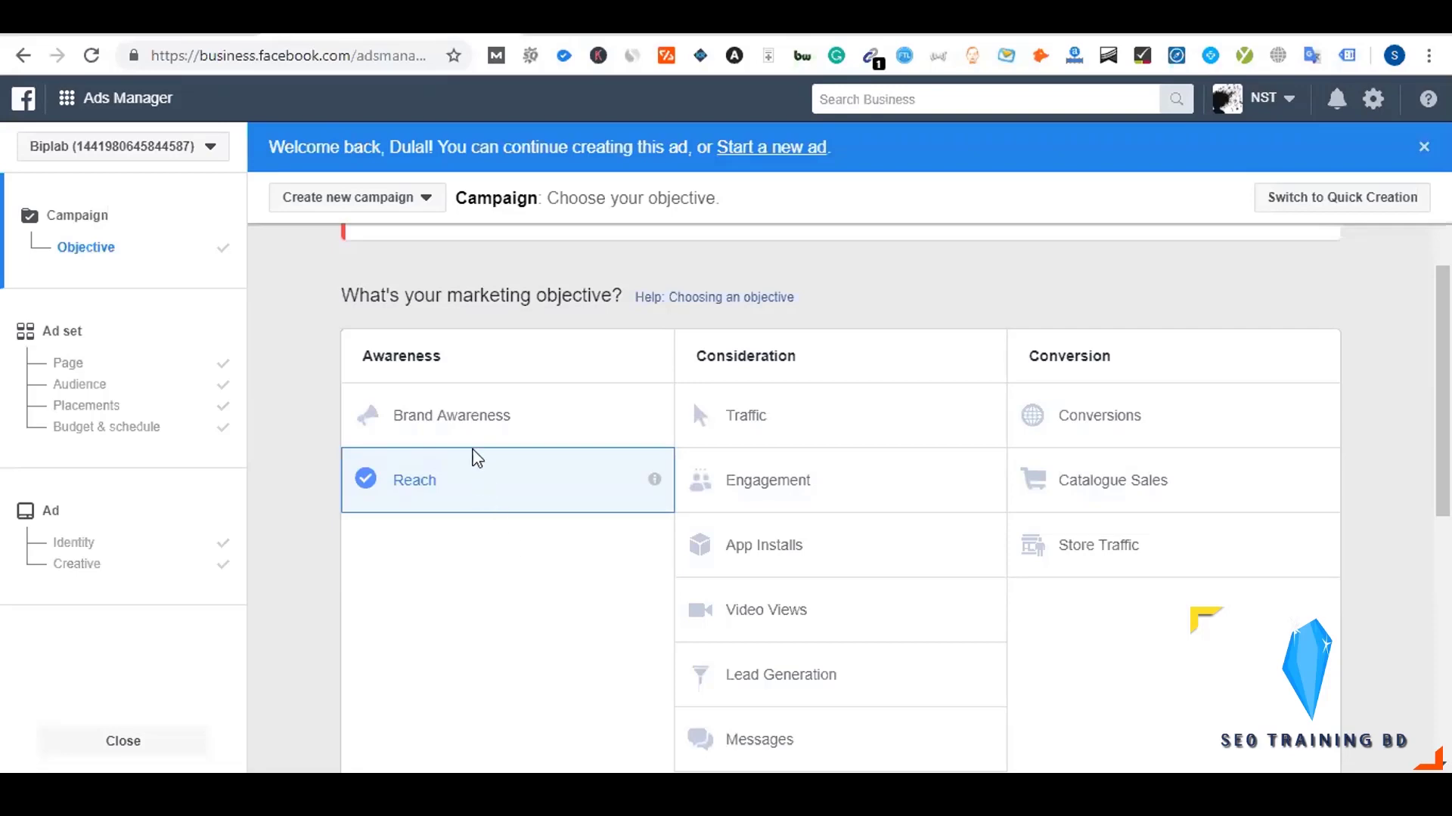
key("ctrl+Tab")
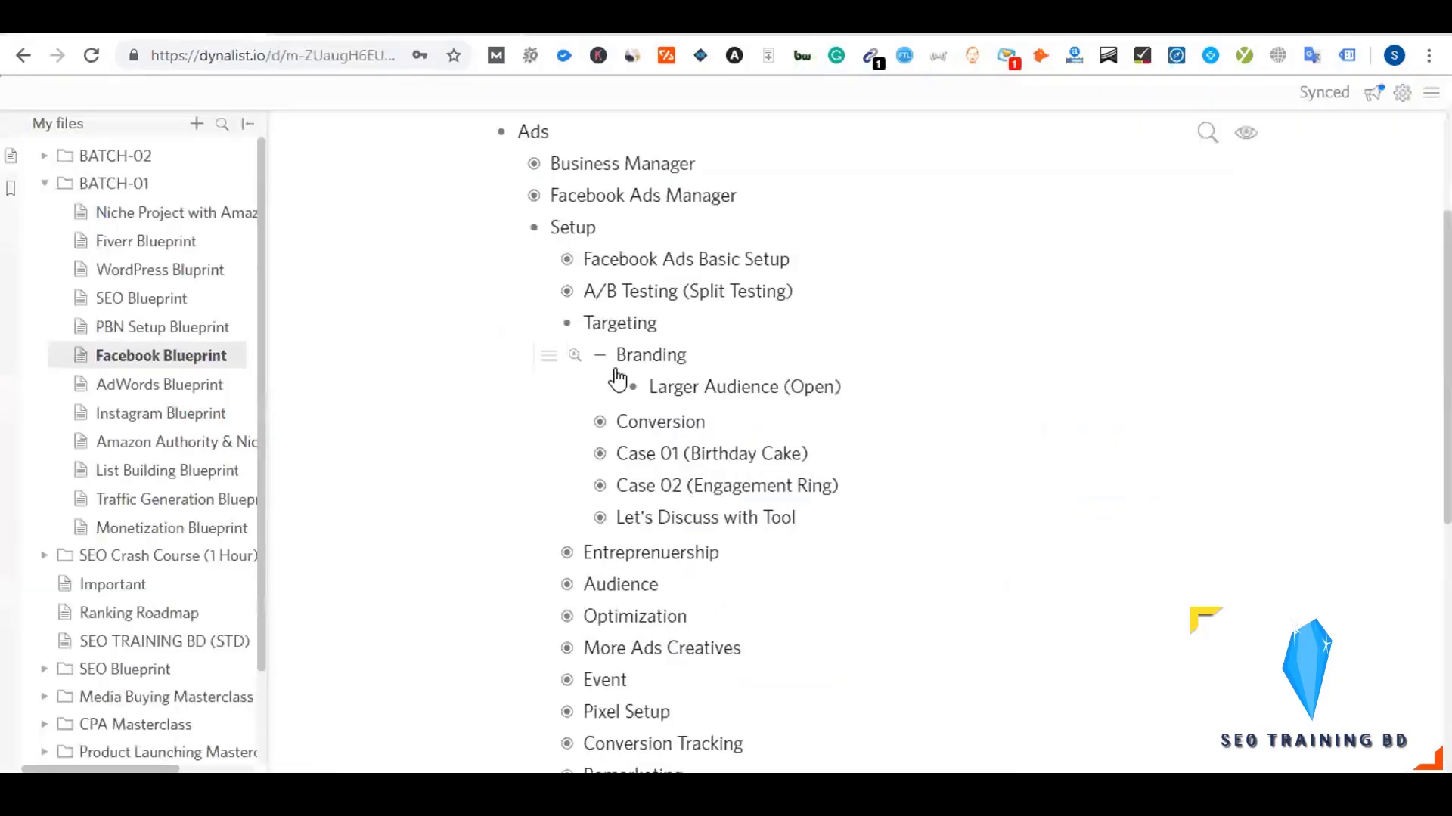
key("ctrl+shift+Tab")
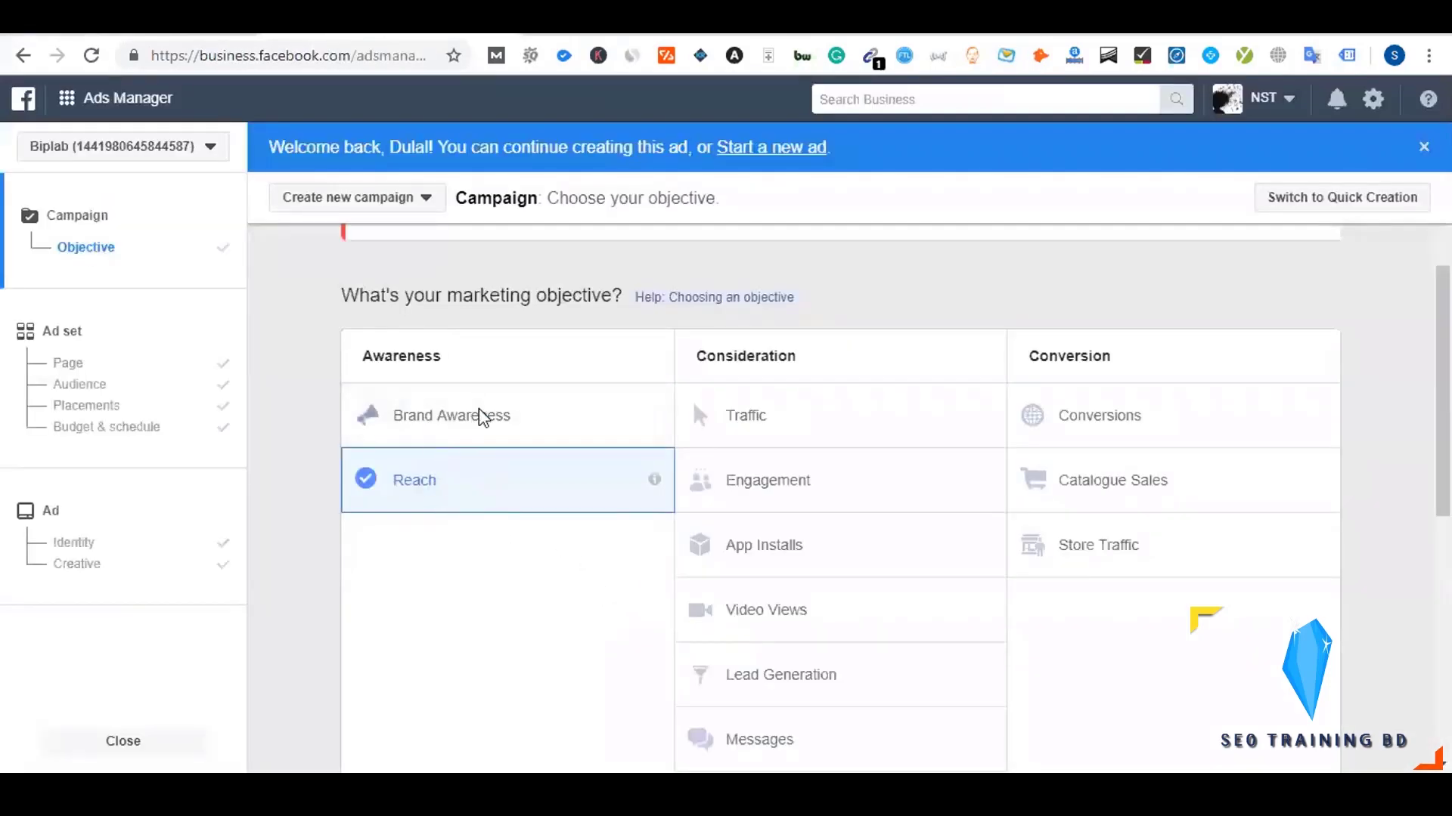
left_click(69, 363)
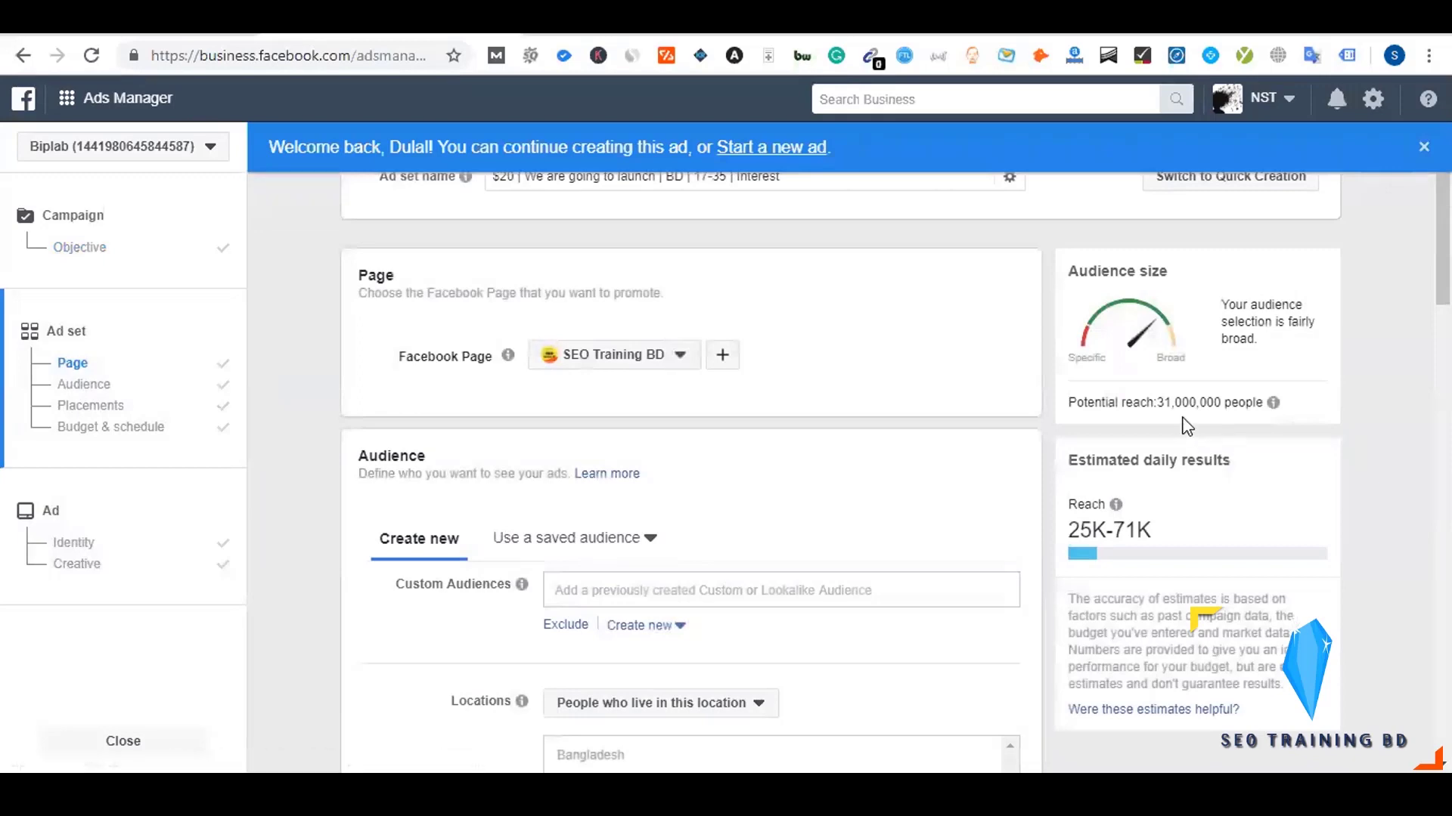
left_click_drag(1160, 401, 1219, 402)
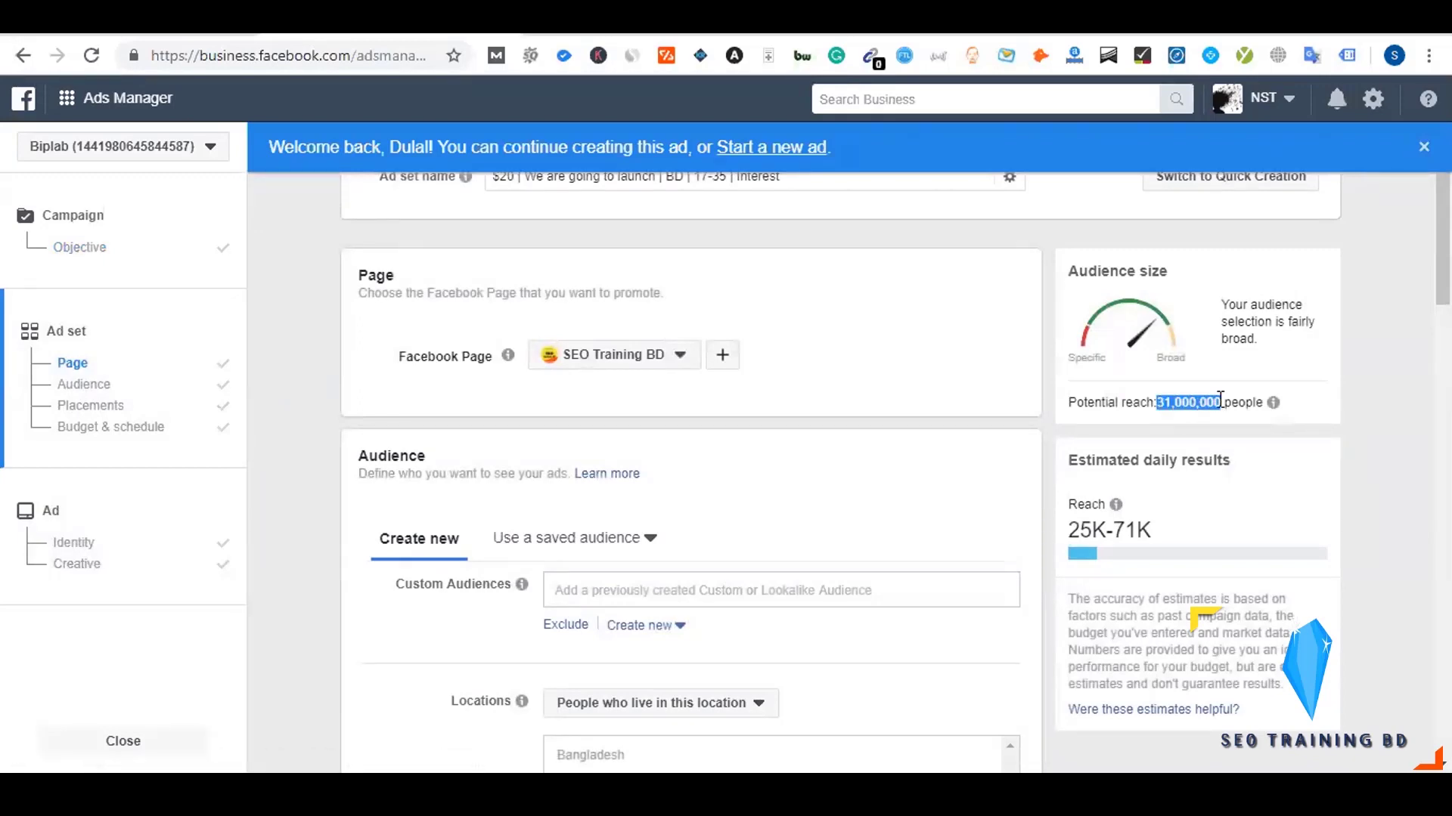
left_click(1025, 444)
scroll(1026, 444, "down", 5)
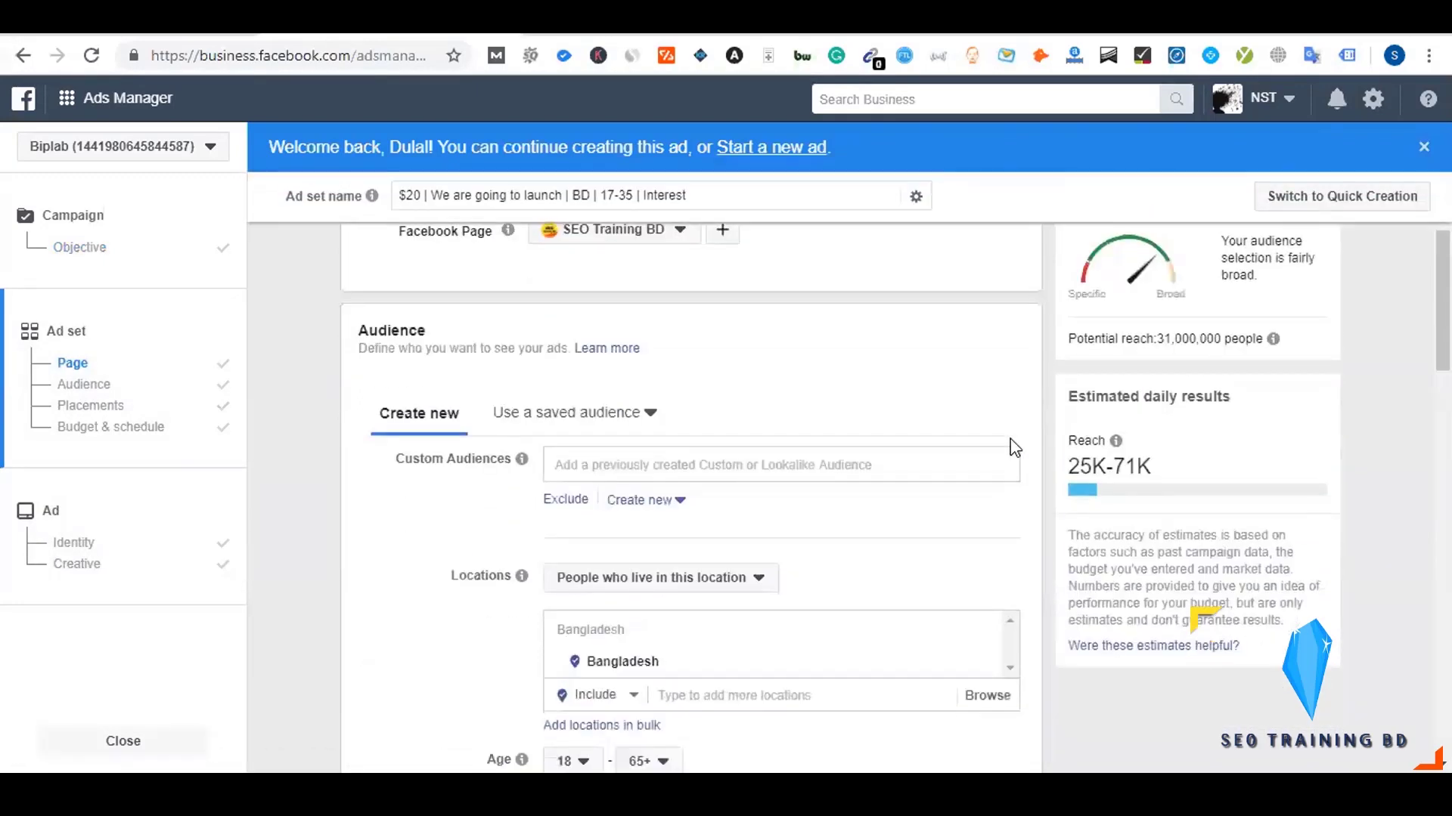
- Set the ad set audience's age range to 17–34
scroll(1009, 438, "up", 5)
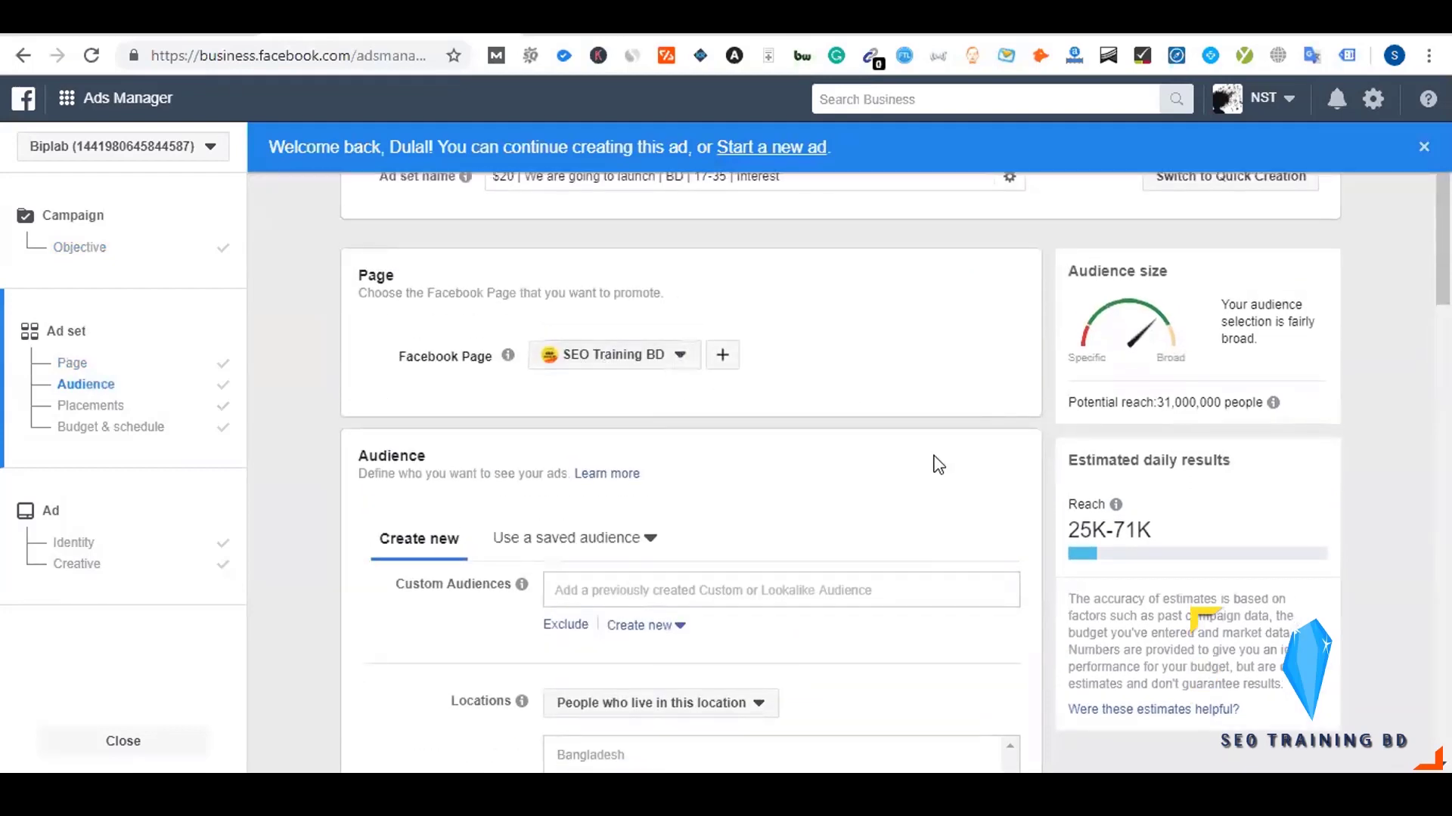
scroll(936, 464, "down", 5)
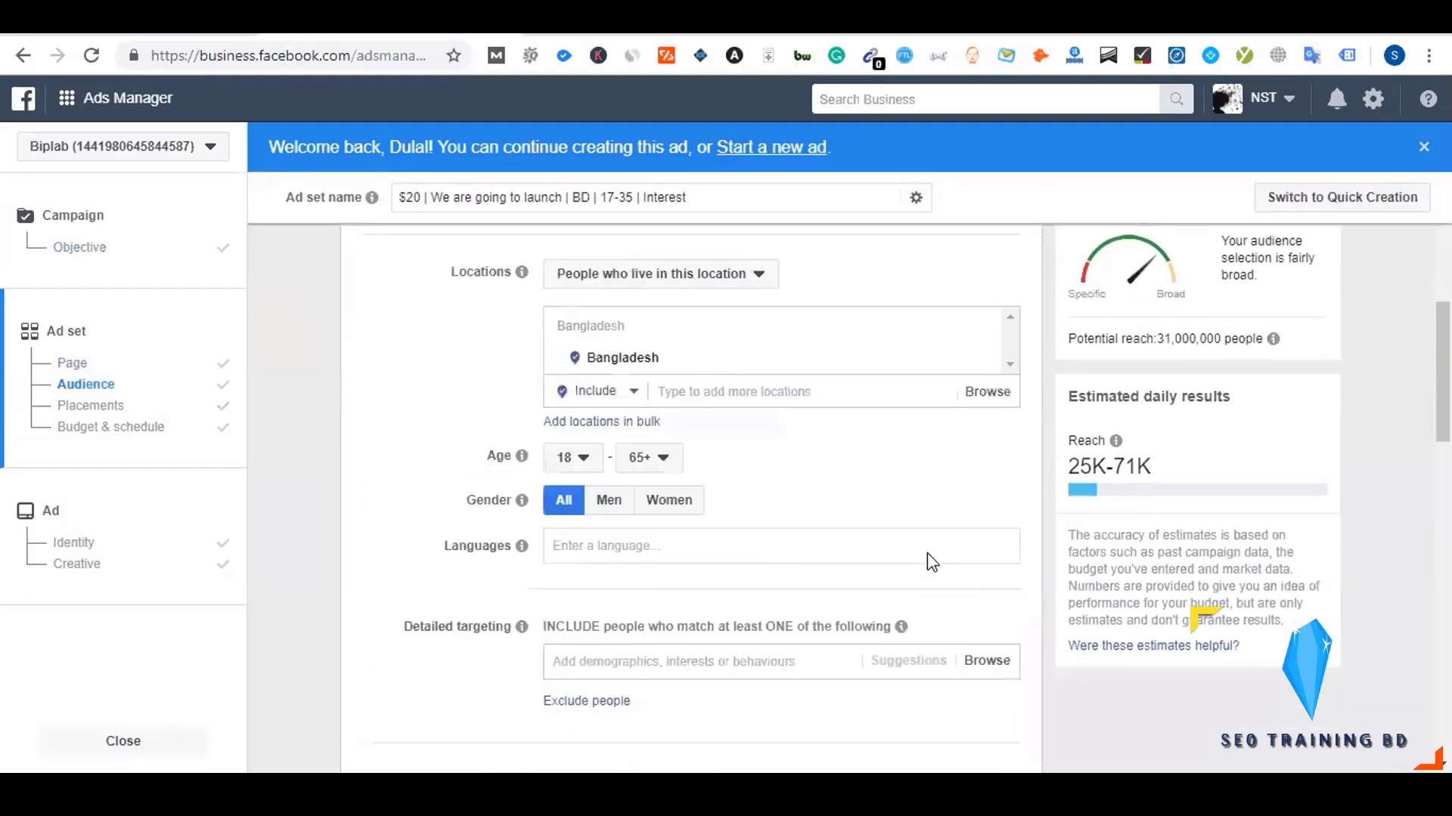
scroll(927, 552, "down", 3)
scroll(930, 560, "up", 3)
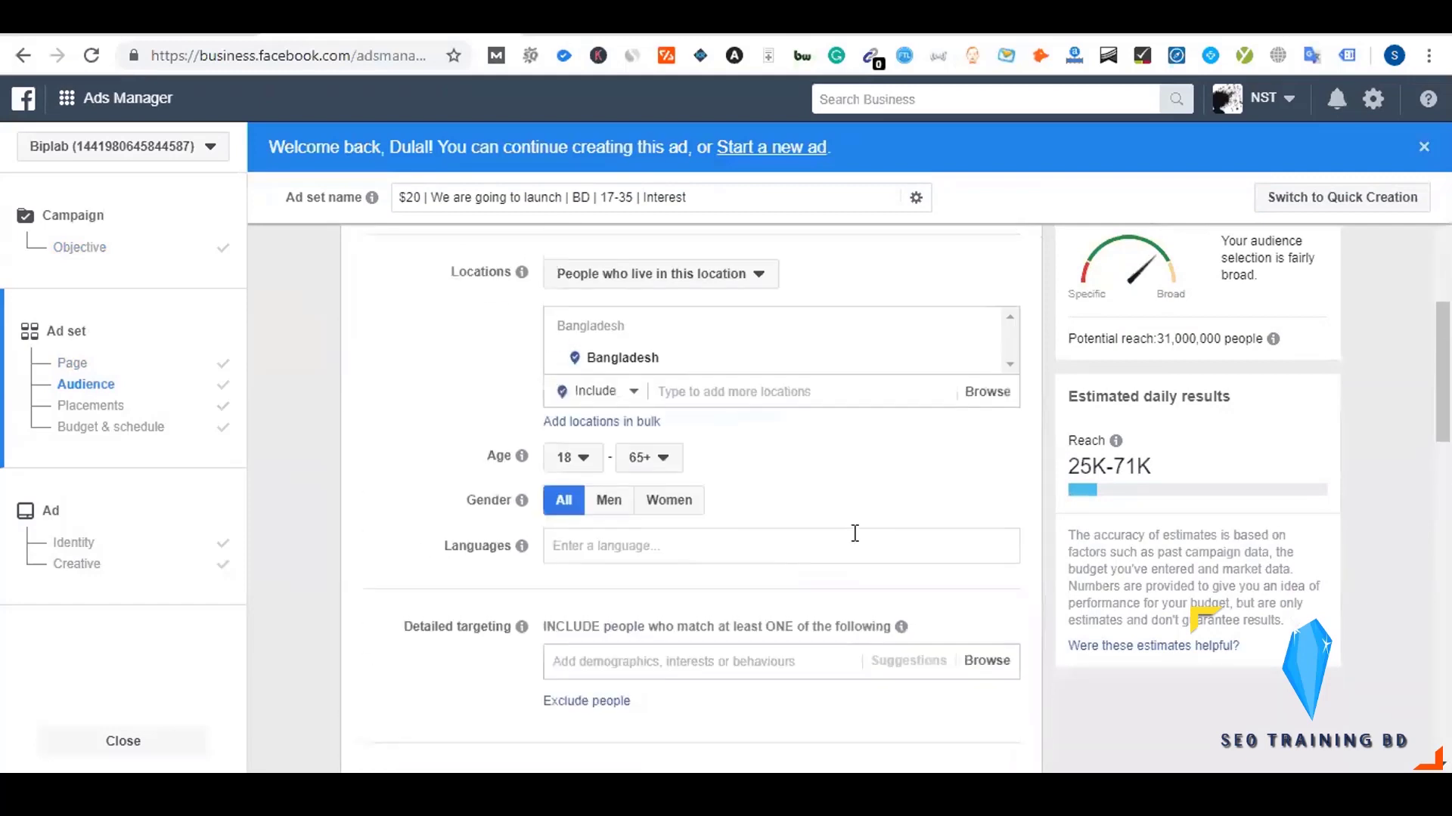
left_click(652, 461)
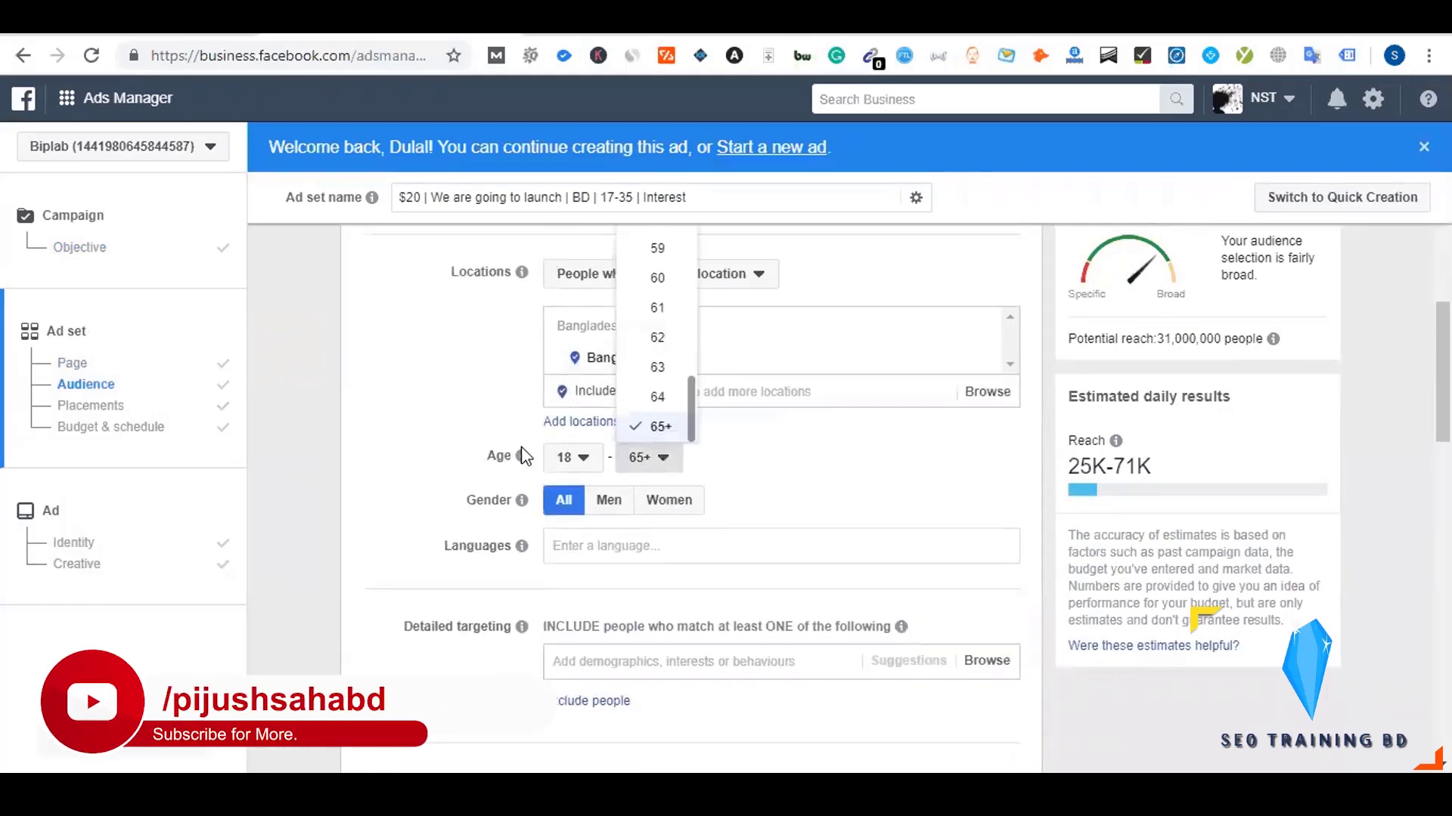
scroll(524, 456, "up", 2)
scroll(648, 409, "up", 2)
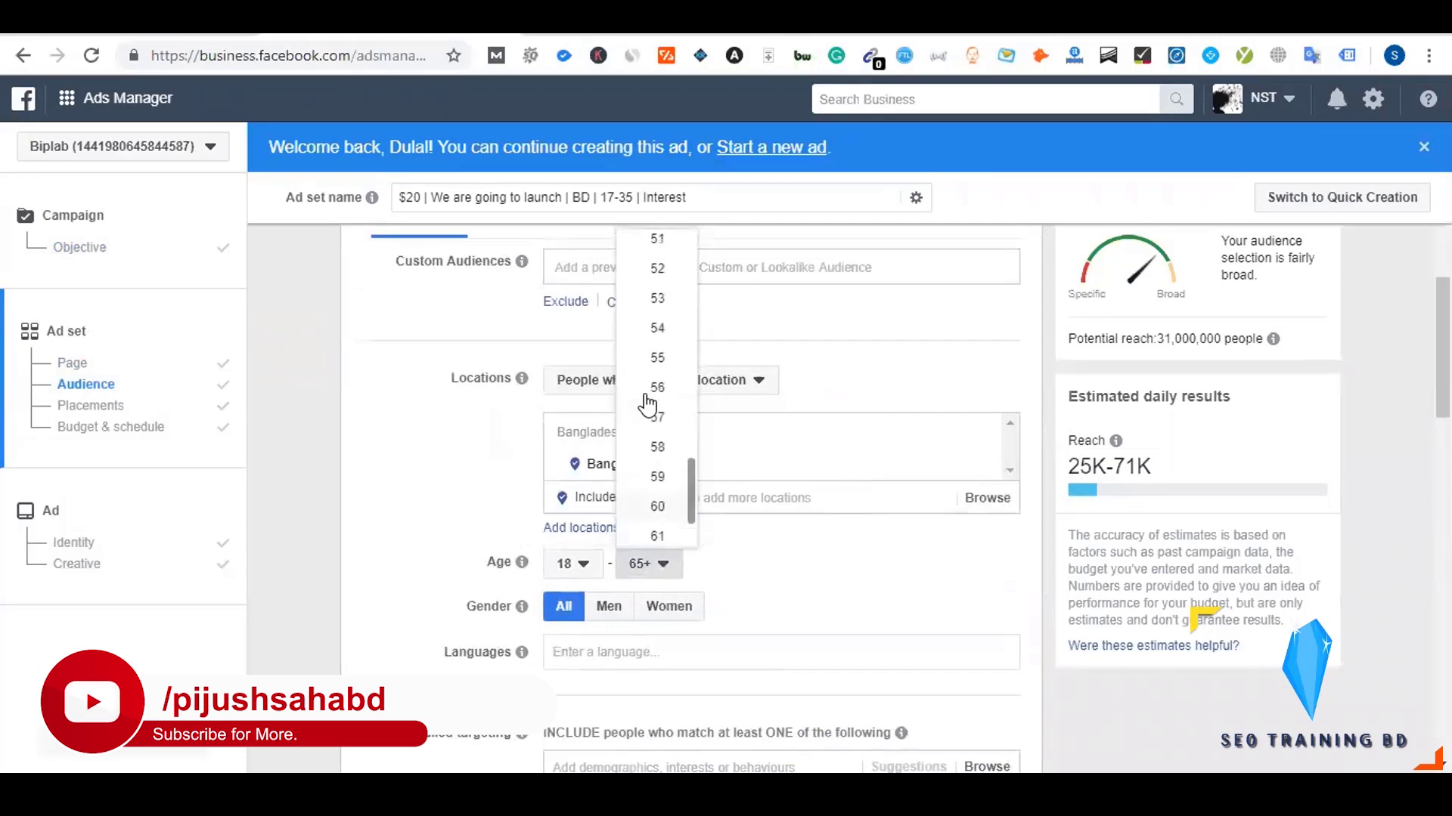
scroll(648, 404, "up", 10)
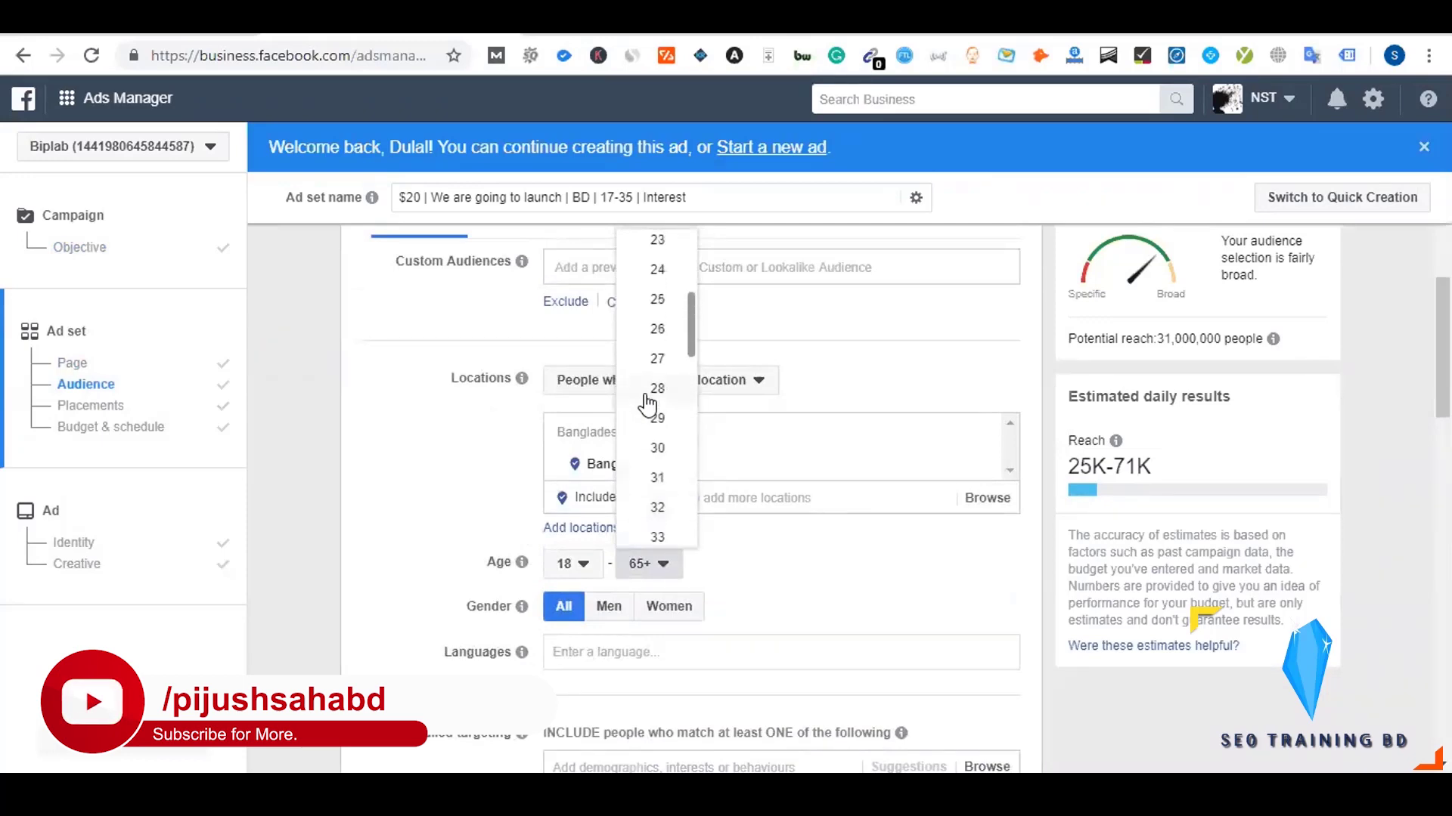
scroll(650, 397, "down", 2)
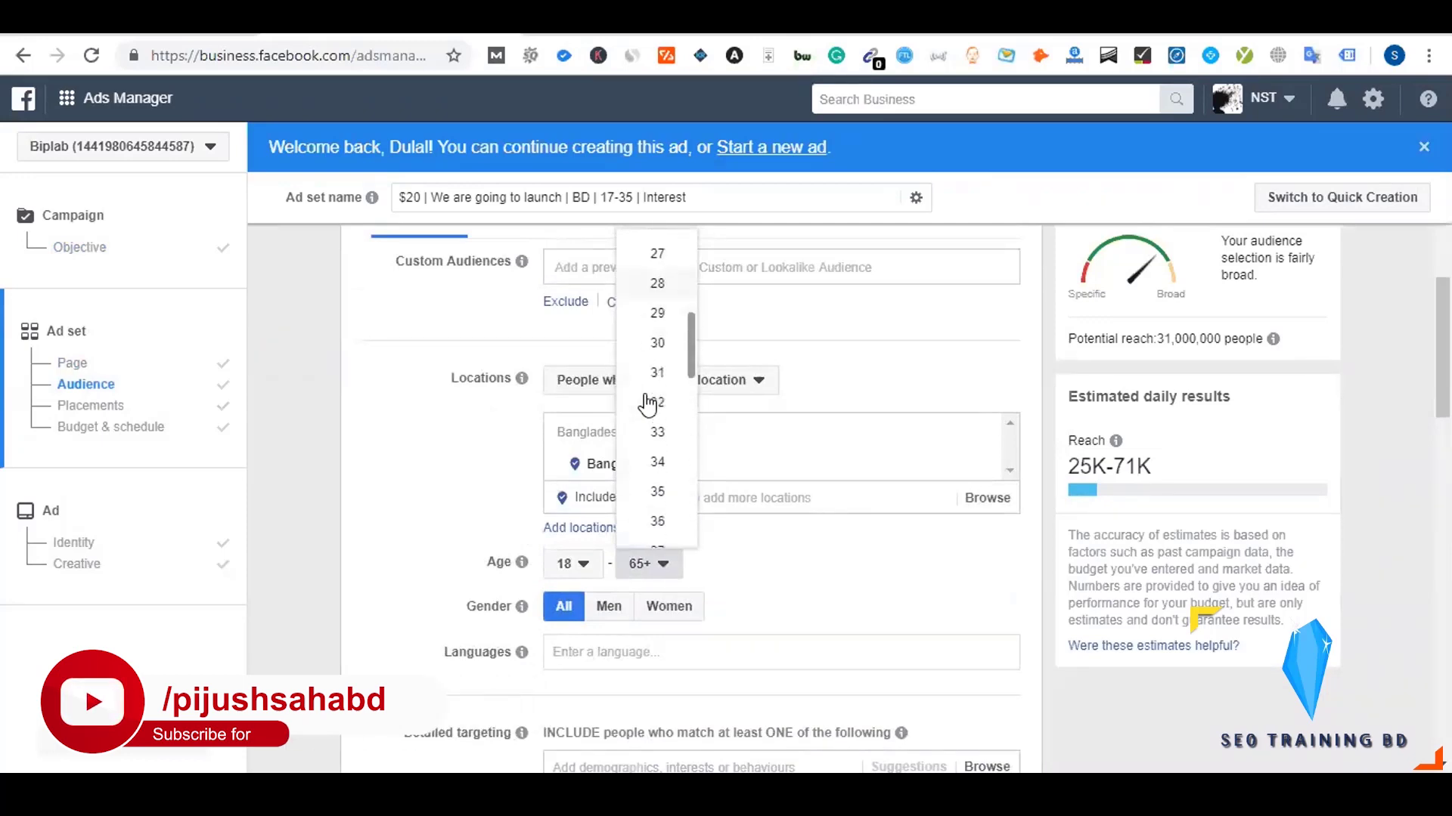
left_click(658, 463)
left_click(574, 566)
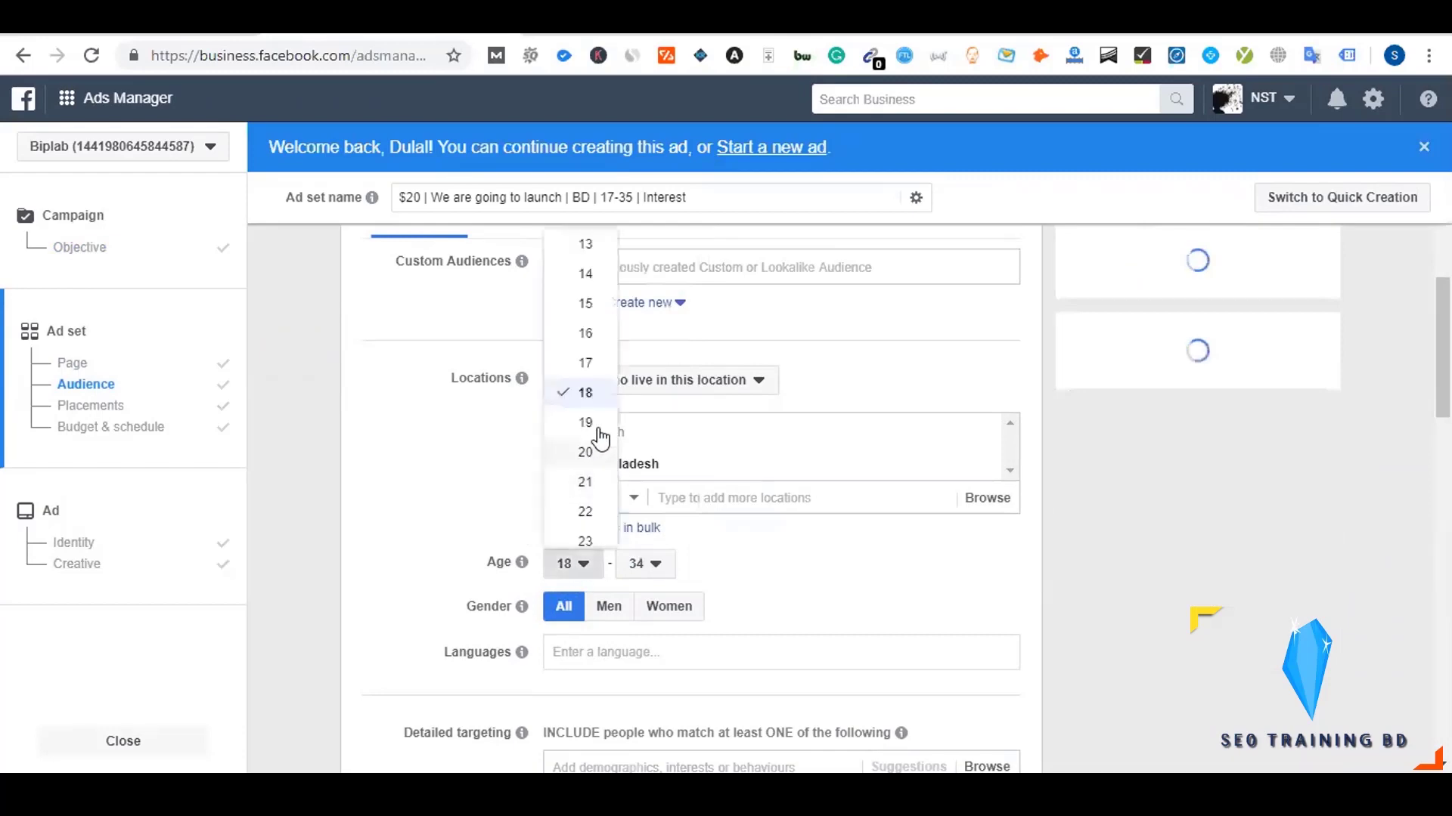
left_click(585, 363)
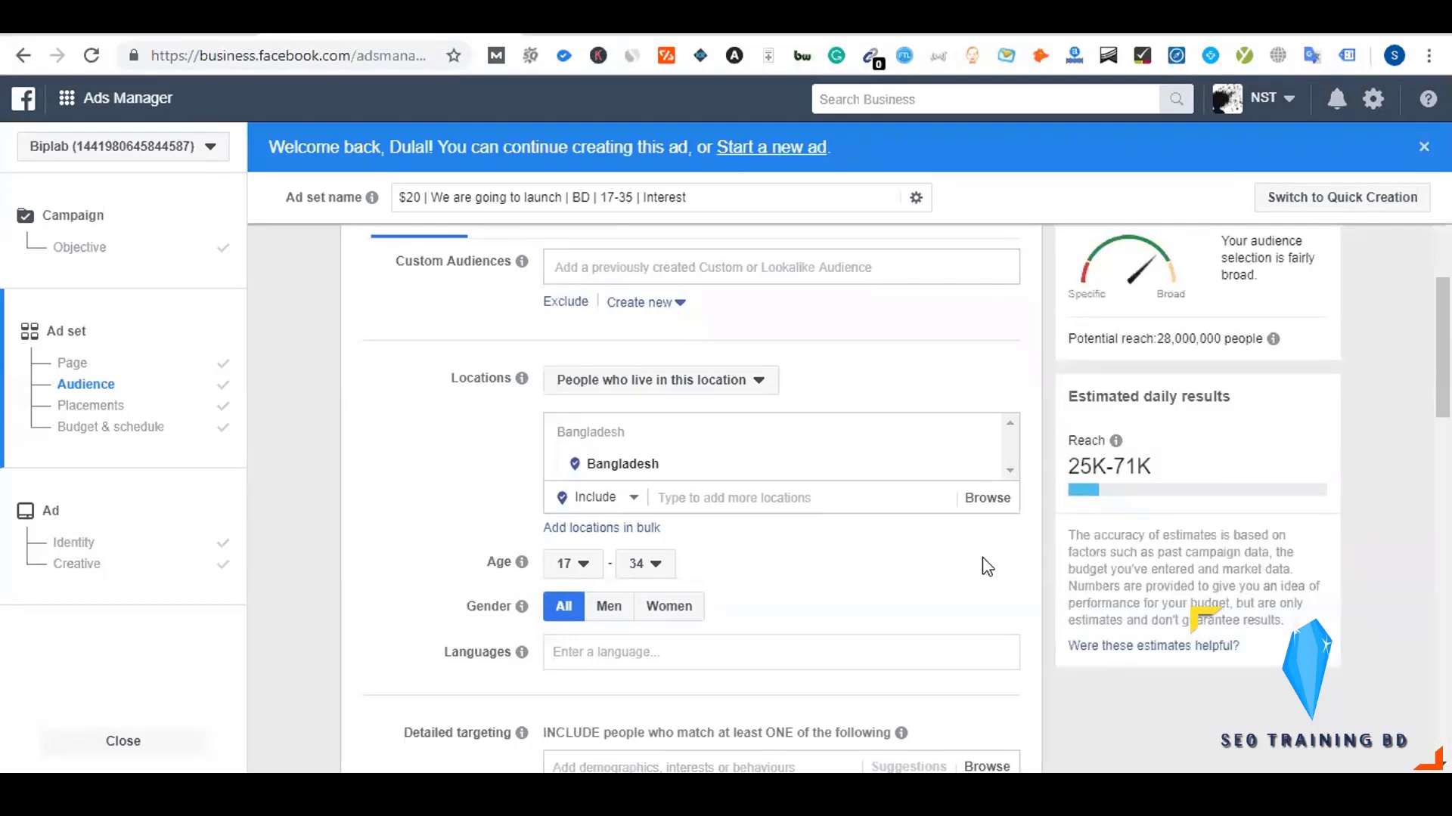
- Dismiss the welcome-back notice and review the ad set's audience settings from locations to connections
scroll(983, 579, "down", 1)
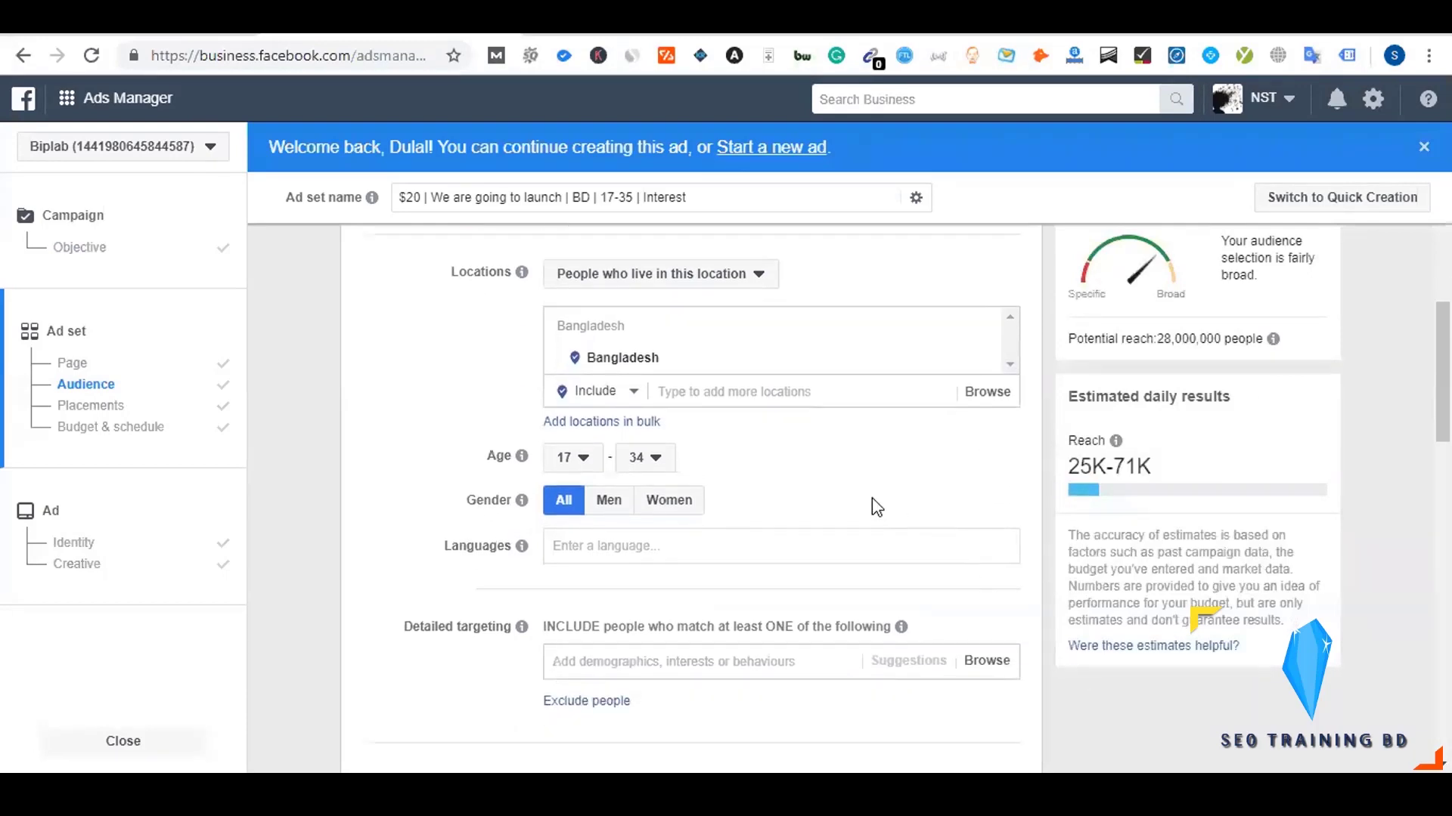
scroll(845, 499, "down", 2)
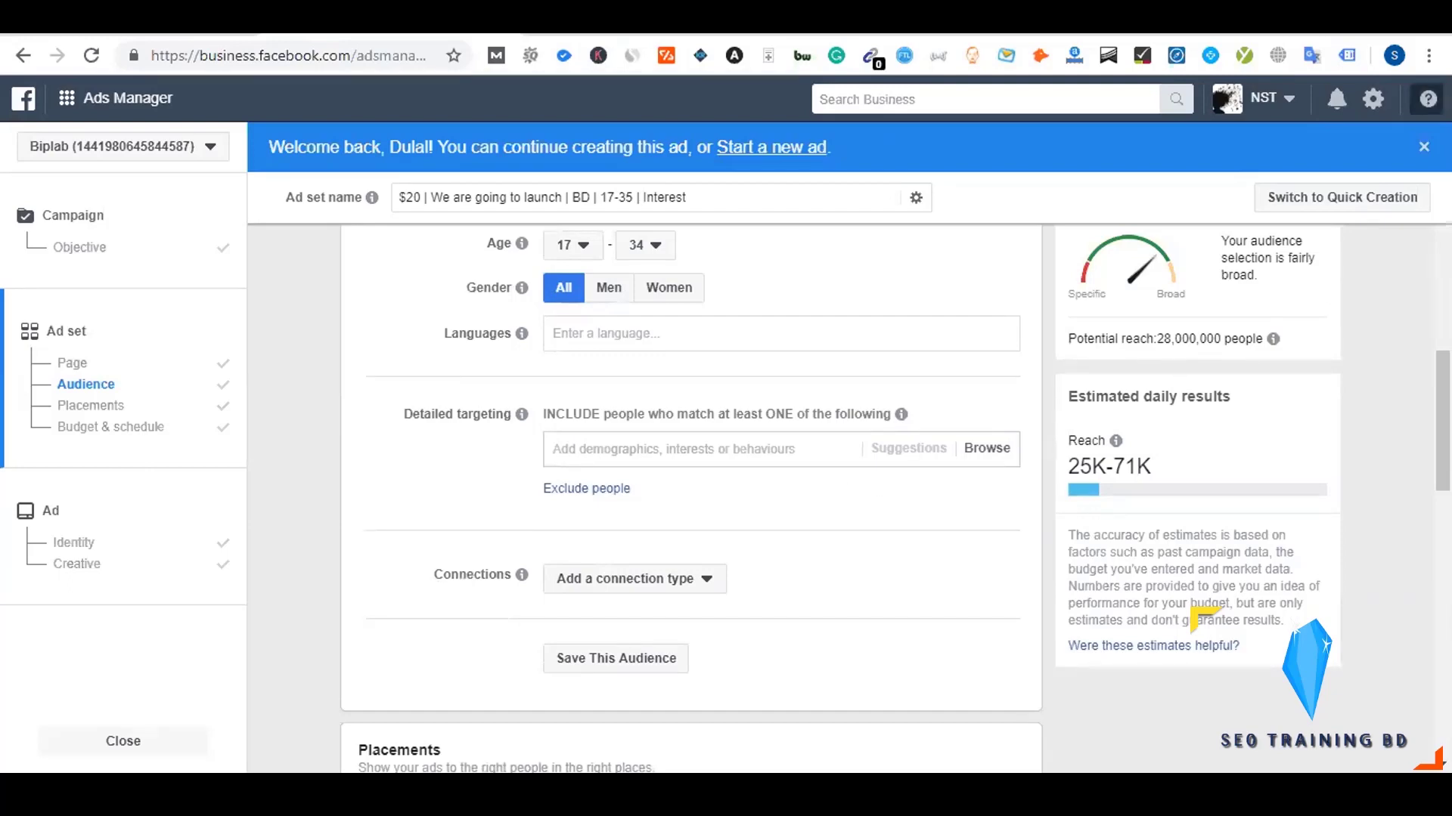
left_click(1424, 147)
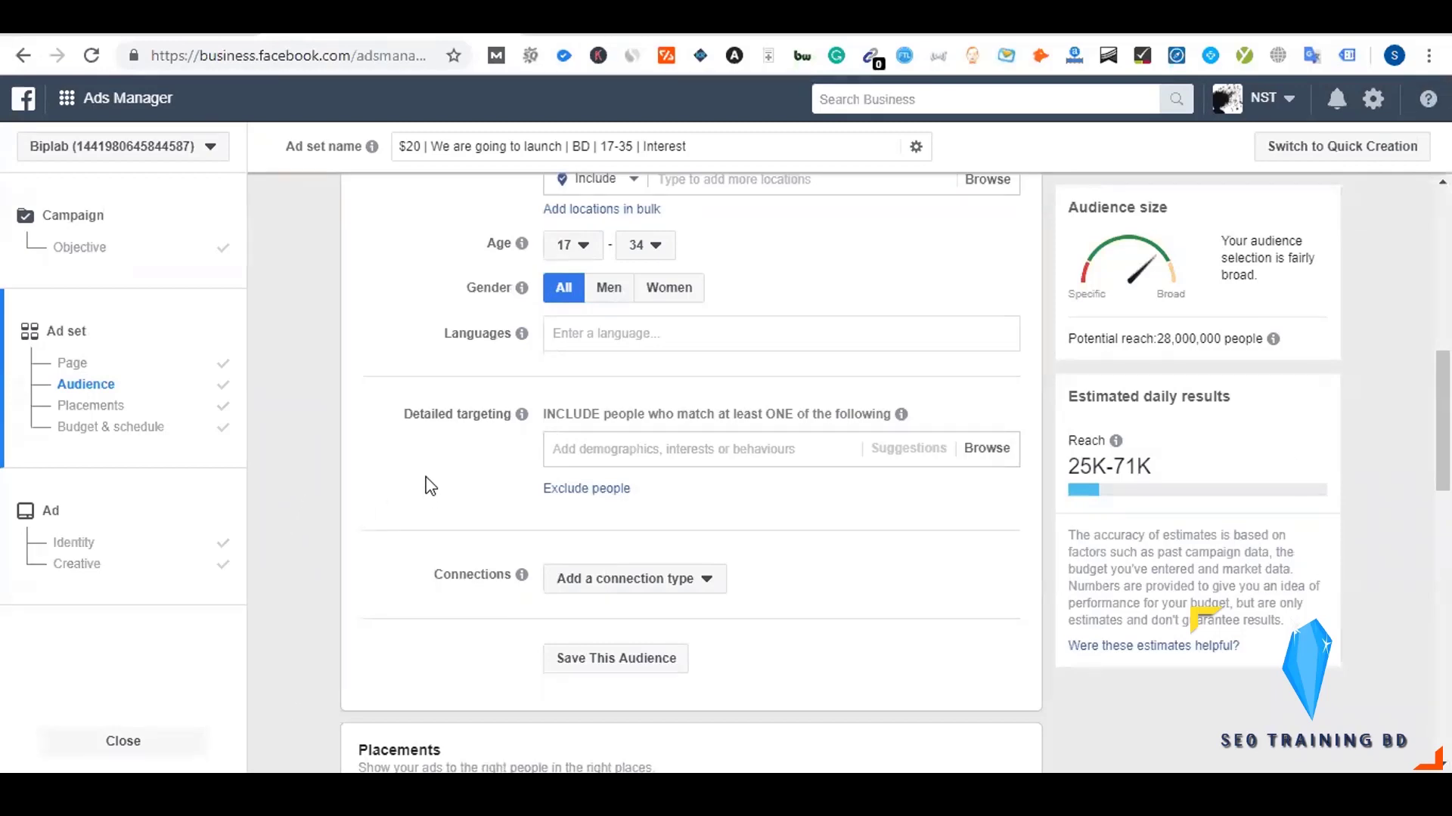
scroll(429, 485, "up", 1)
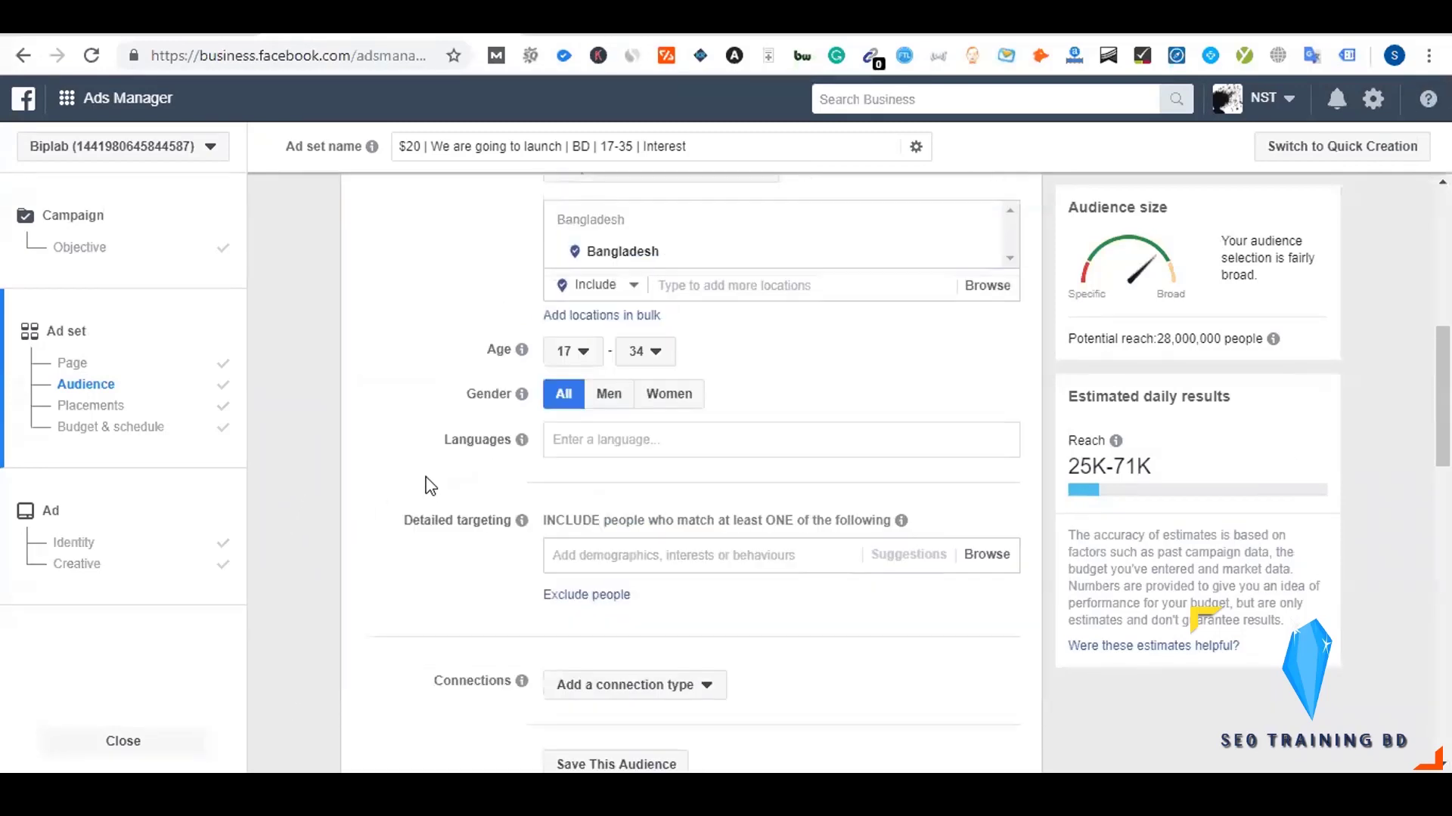
scroll(440, 514, "up", 5)
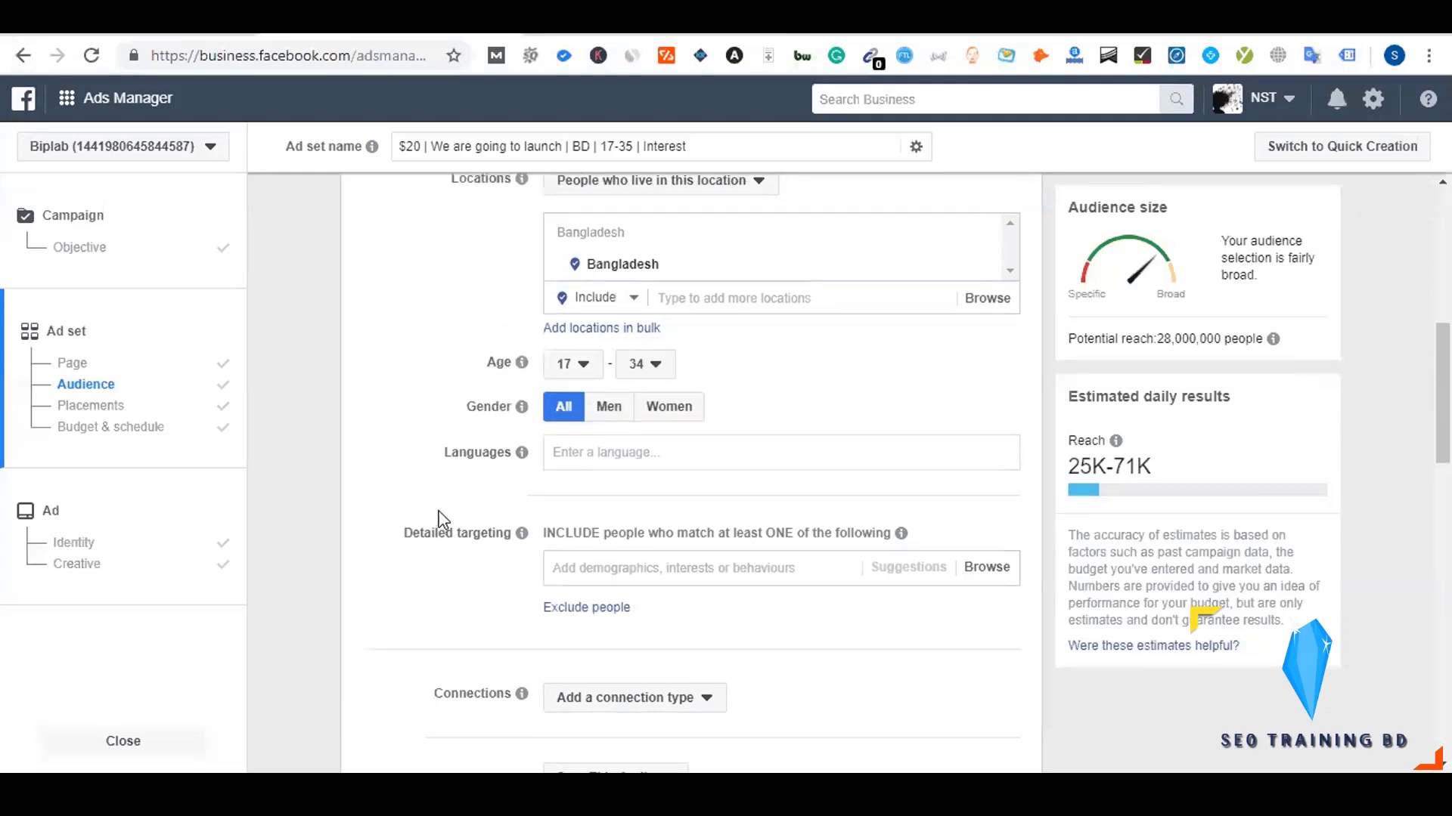
scroll(443, 520, "down", 3)
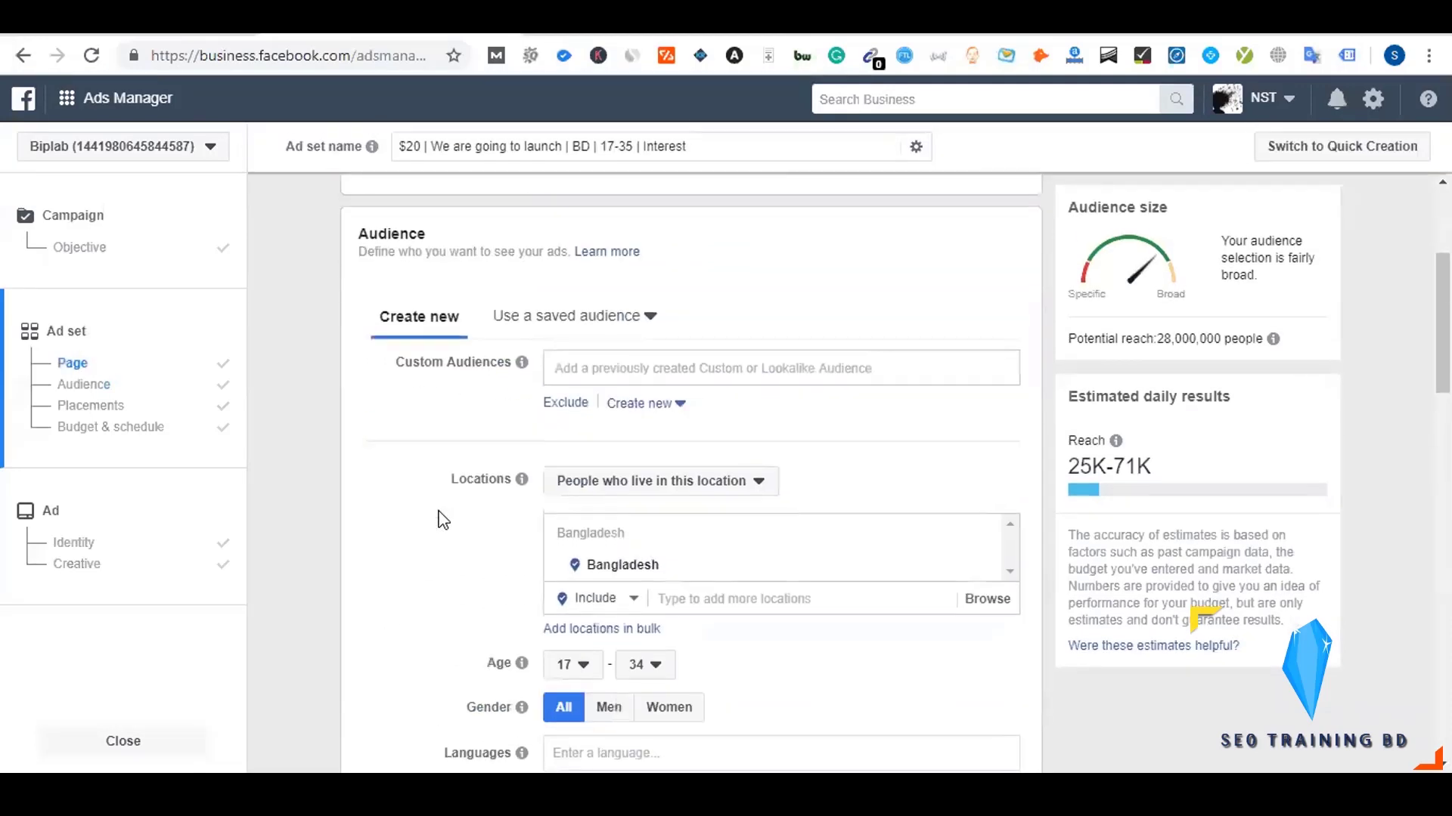
scroll(700, 438, "down", 3)
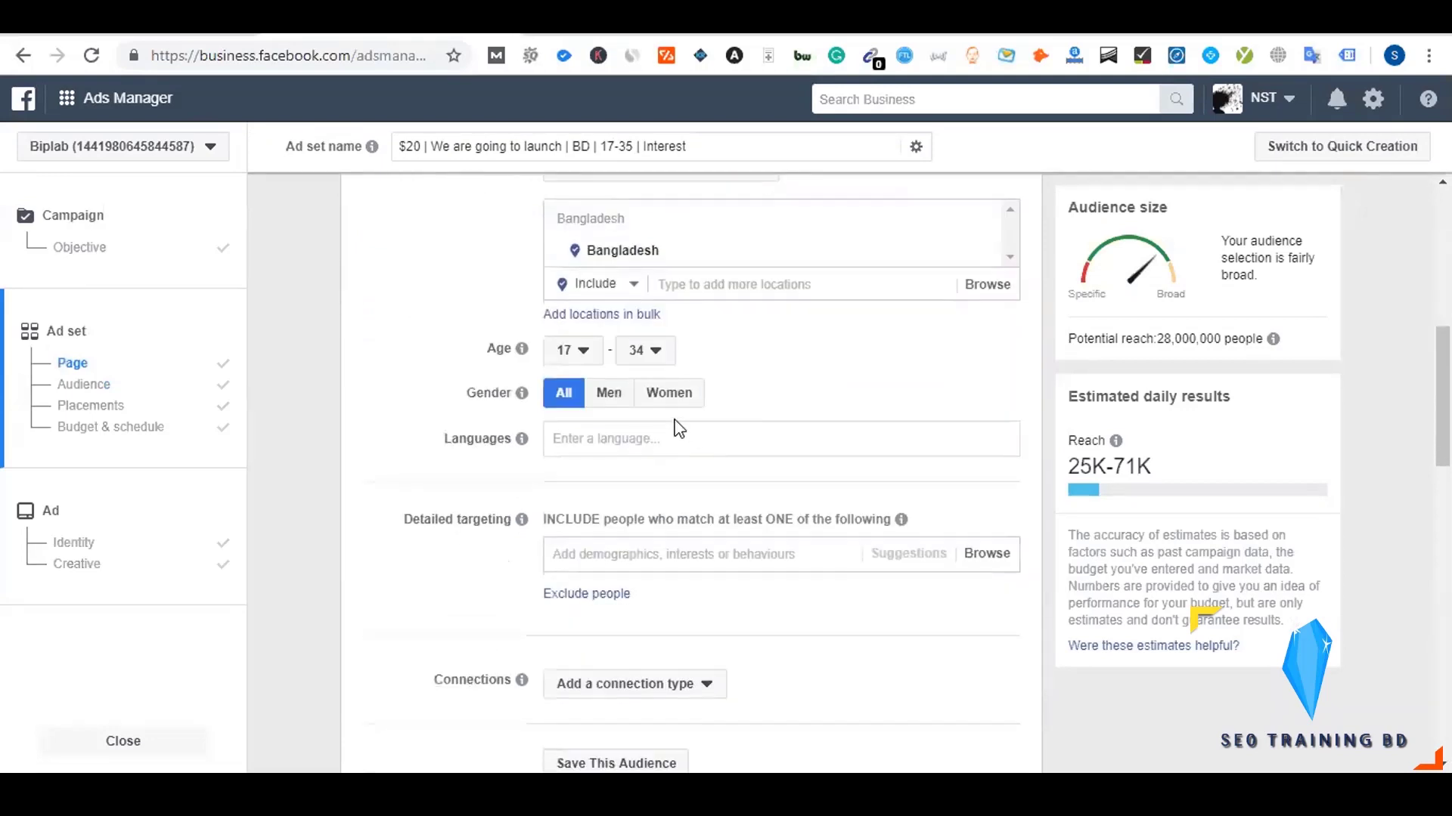
- Widen the audience's age range to 13–65+
left_click(578, 350)
left_click(586, 381)
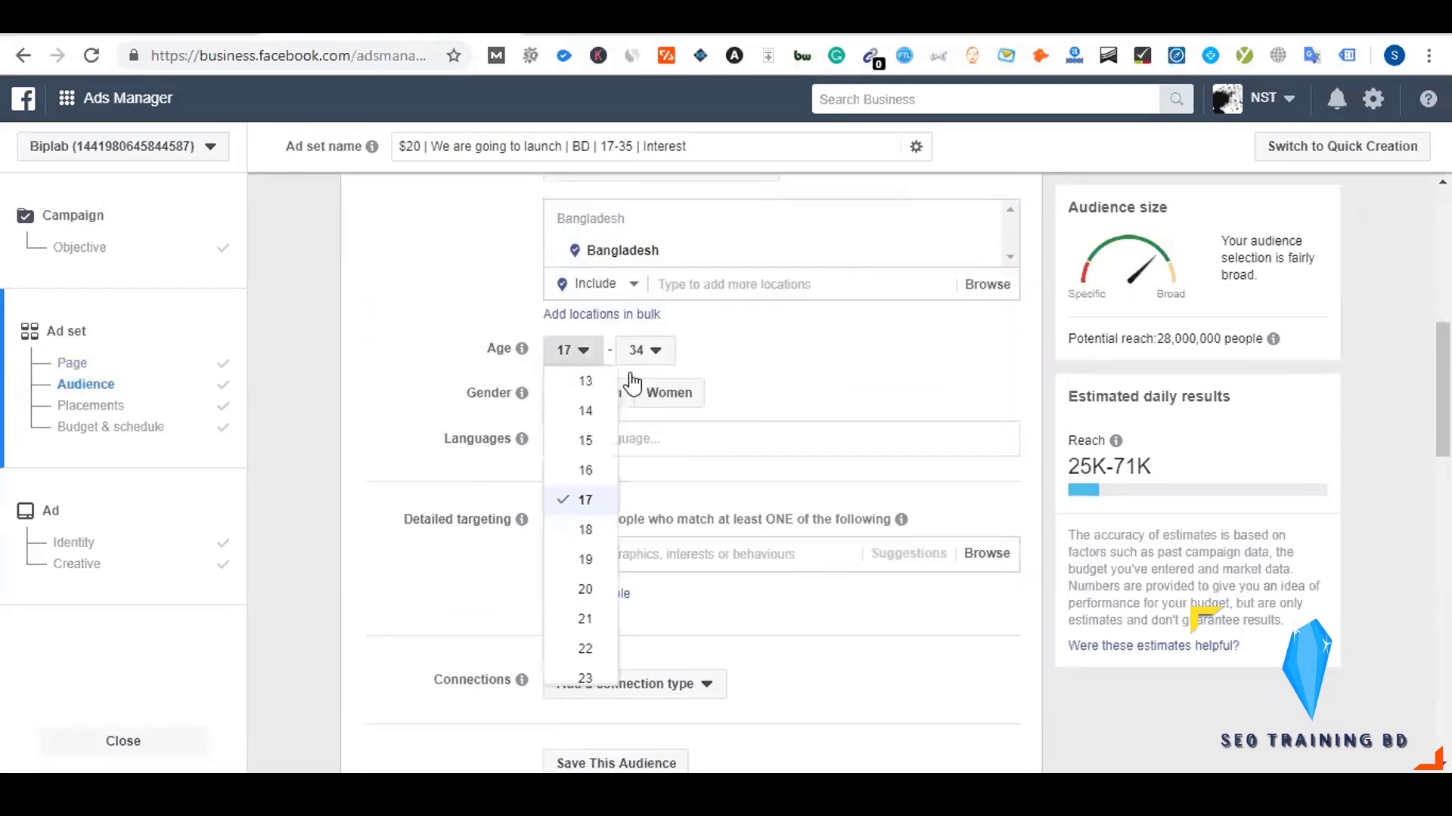
left_click(652, 362)
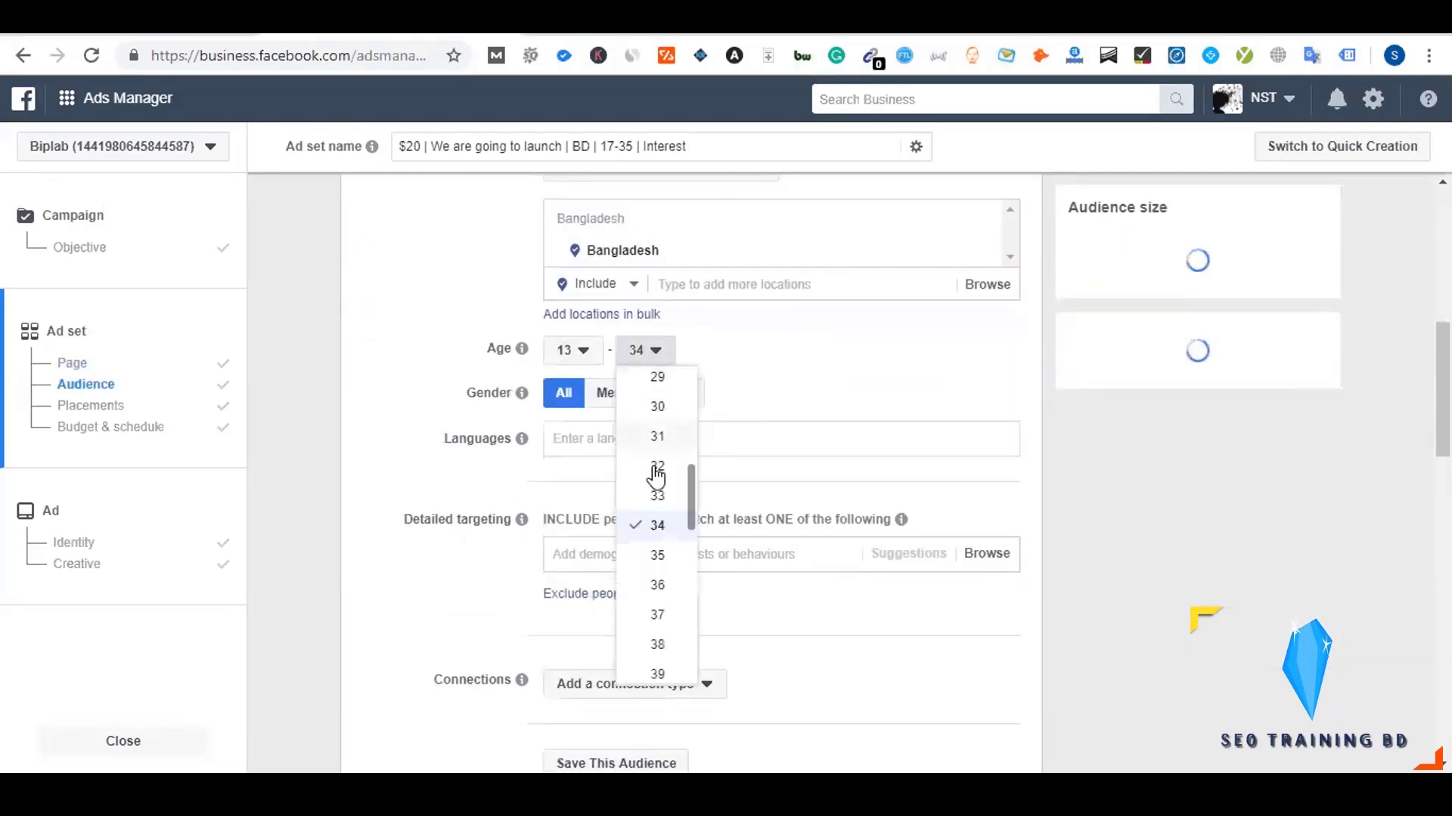
scroll(666, 556, "down", 8)
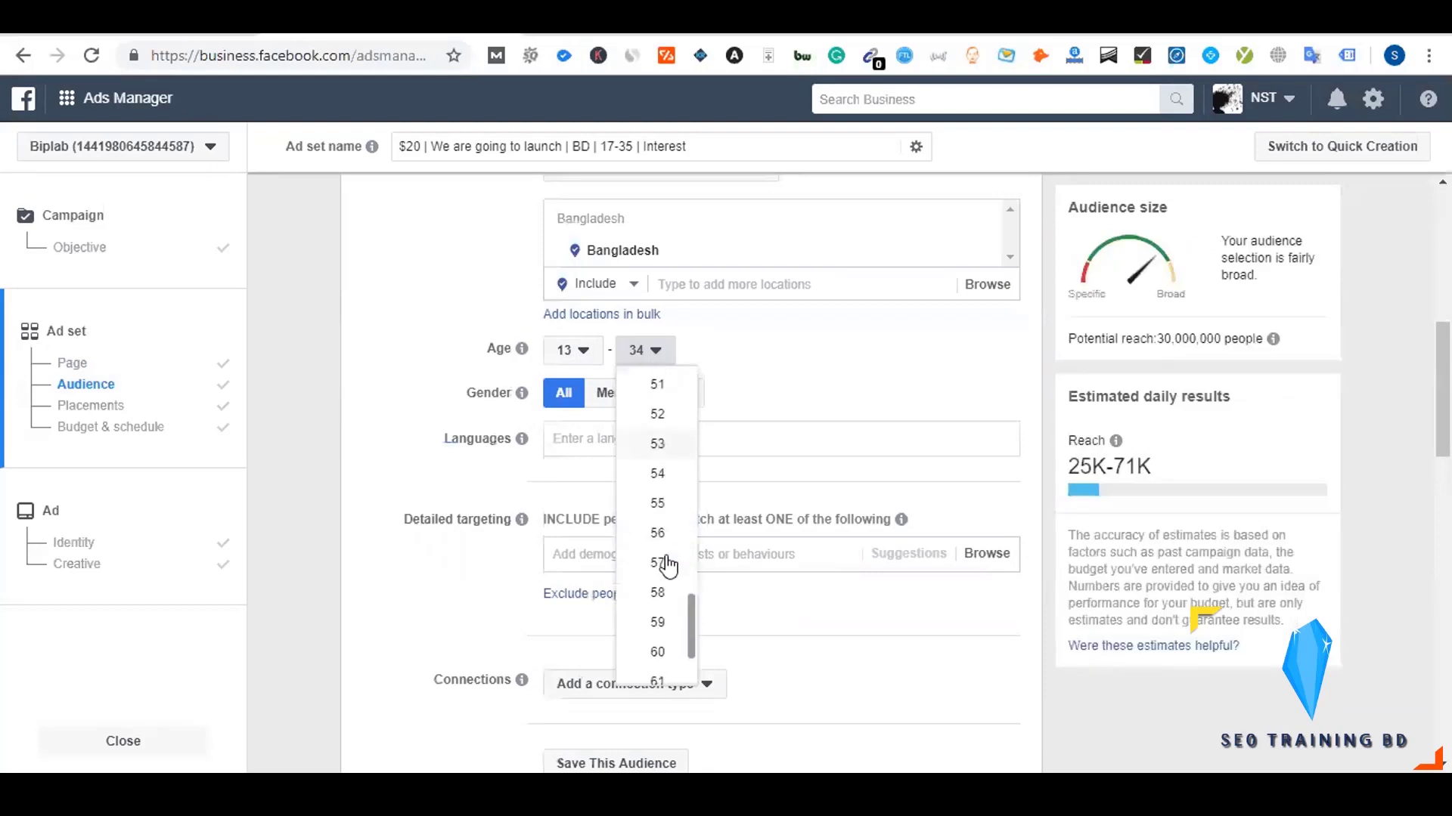
scroll(667, 566, "down", 3)
left_click(658, 665)
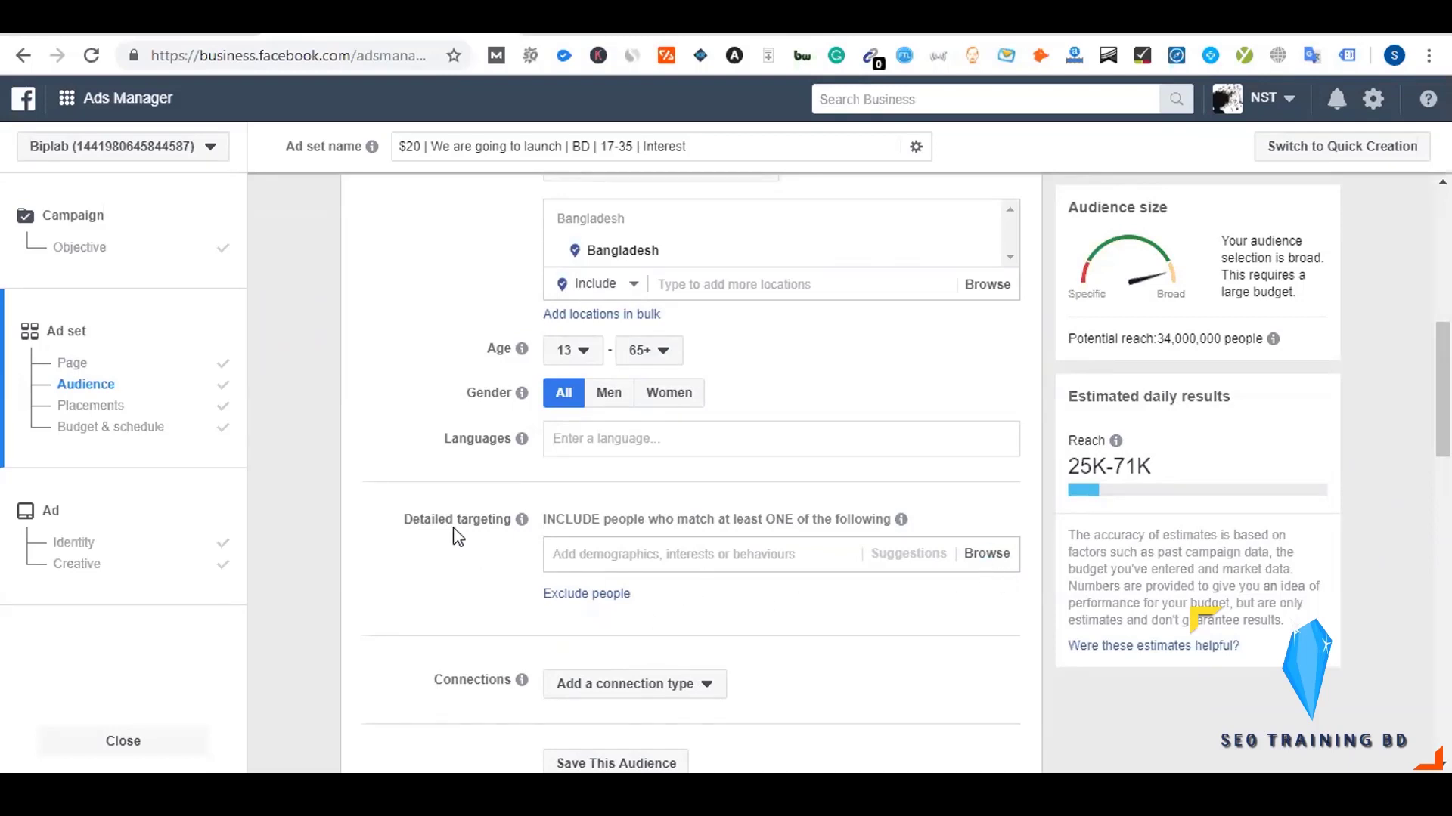
- Review the ad set's placements and budget sections, then highlight the audience's potential reach figure
scroll(431, 591, "down", 7)
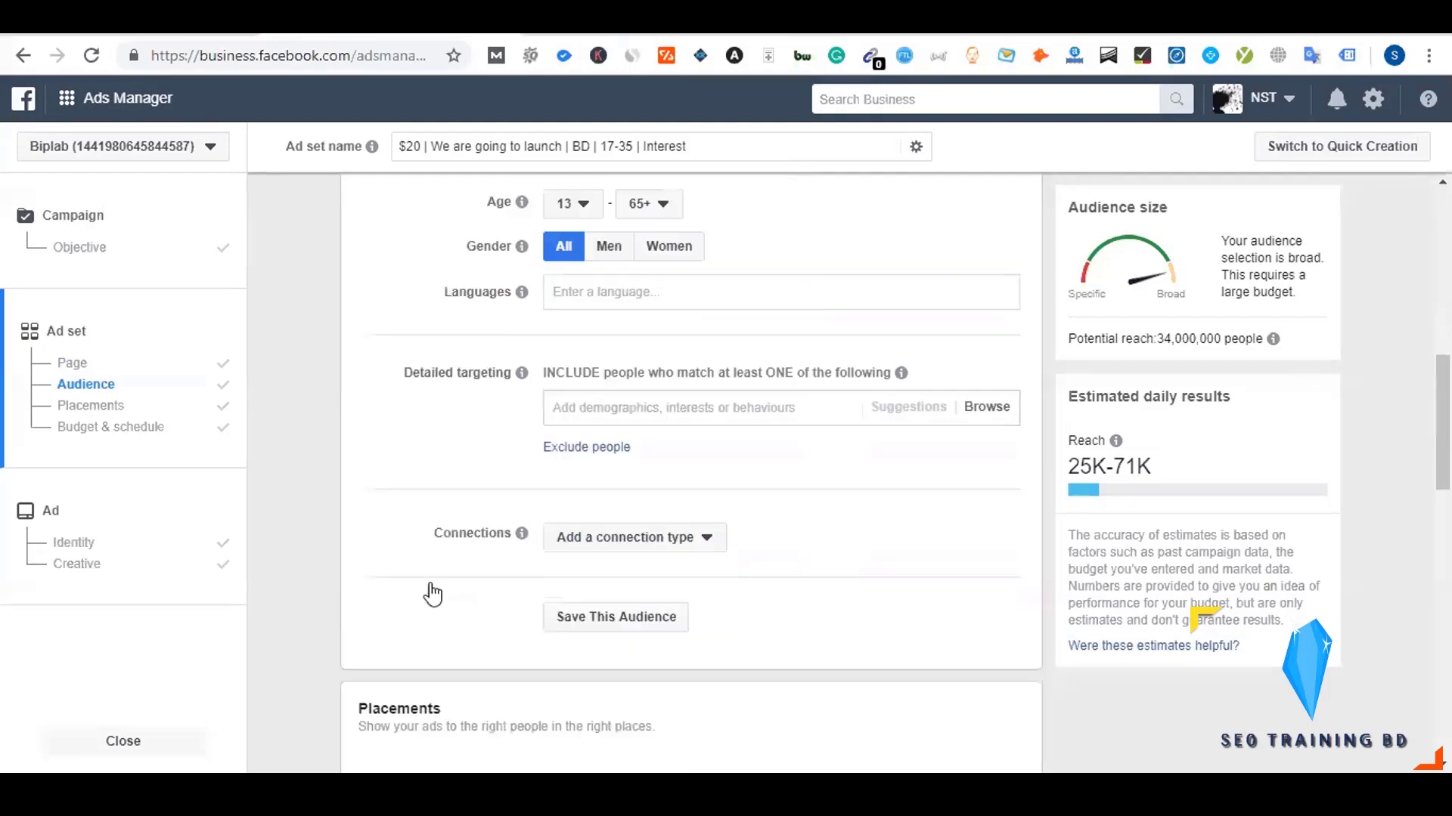
scroll(432, 584, "down", 4)
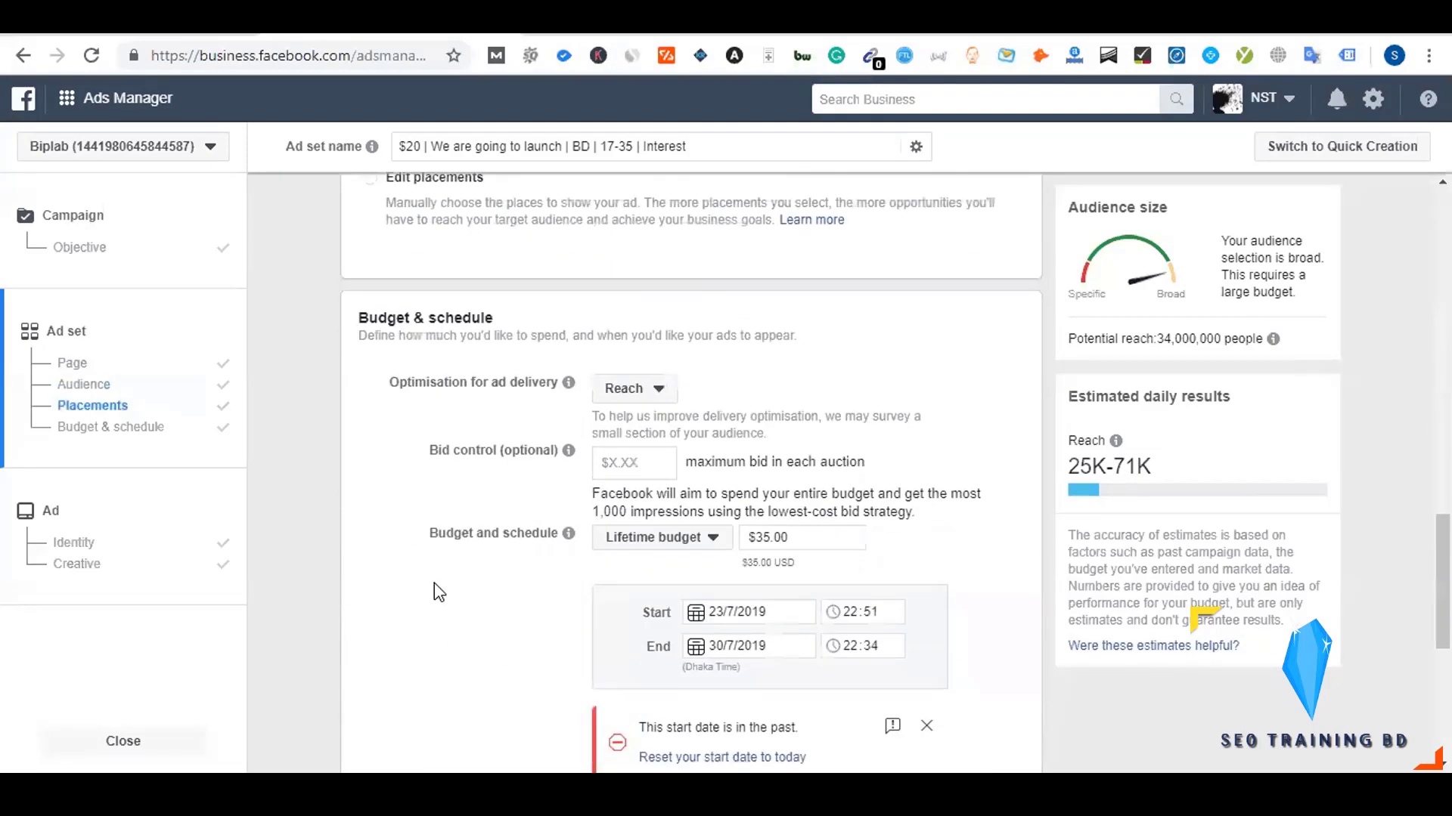
scroll(434, 584, "up", 8)
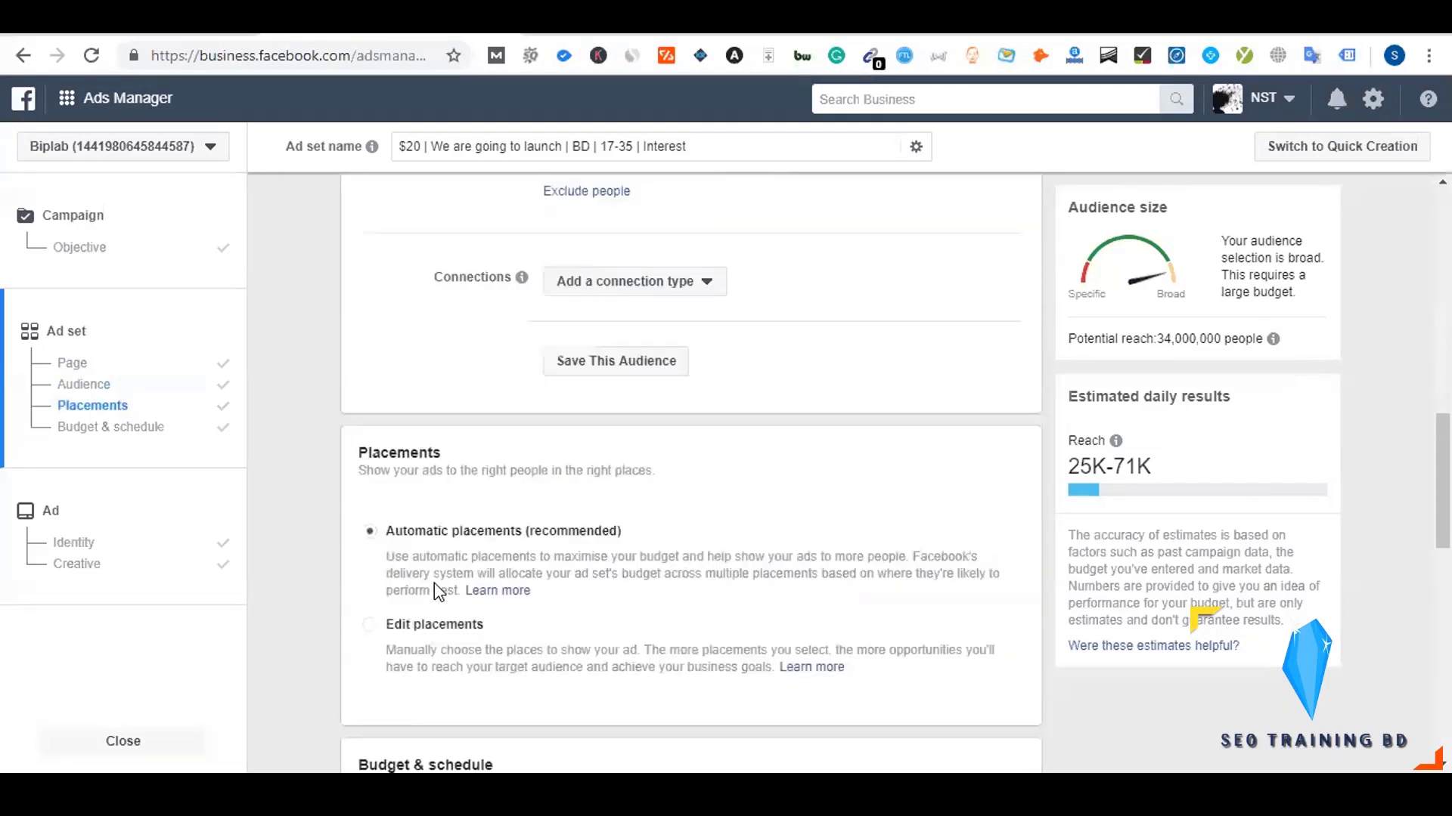
scroll(434, 583, "up", 3)
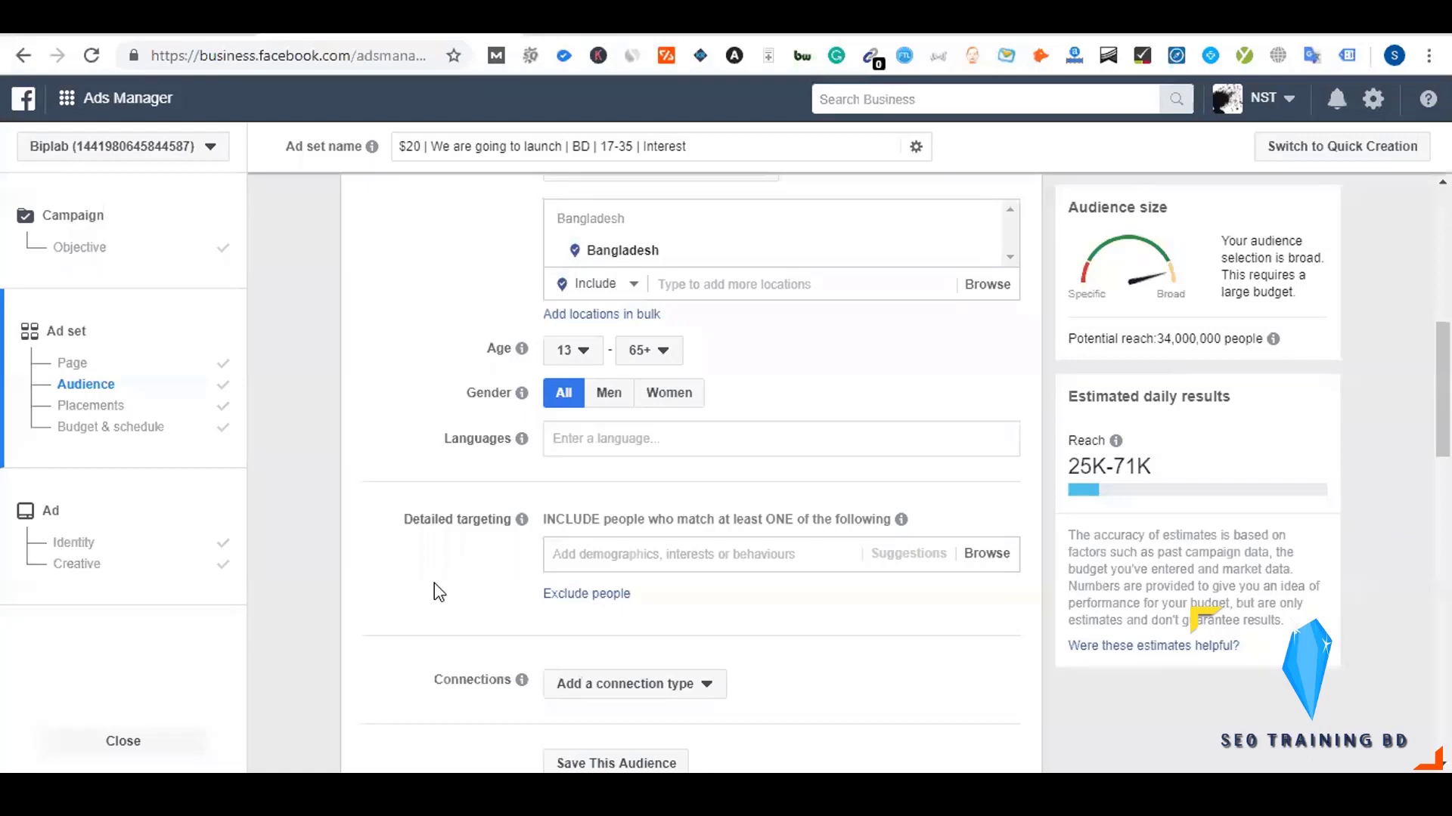
left_click_drag(1165, 338, 1246, 338)
- Search the detailed targeting options for "food blog"
left_click(615, 555)
type("fod")
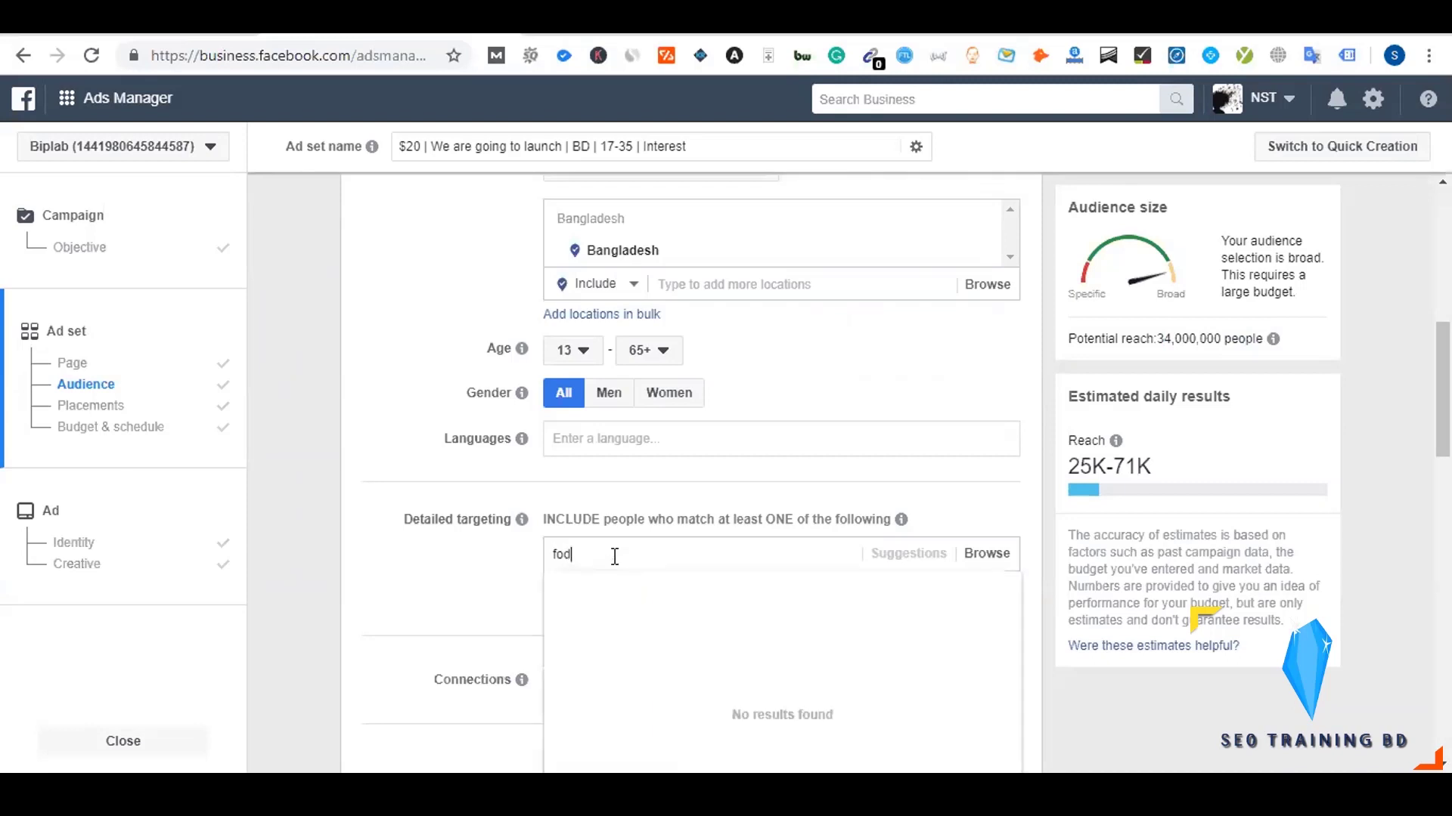
type("die")
double_click(586, 554)
type("food blog")
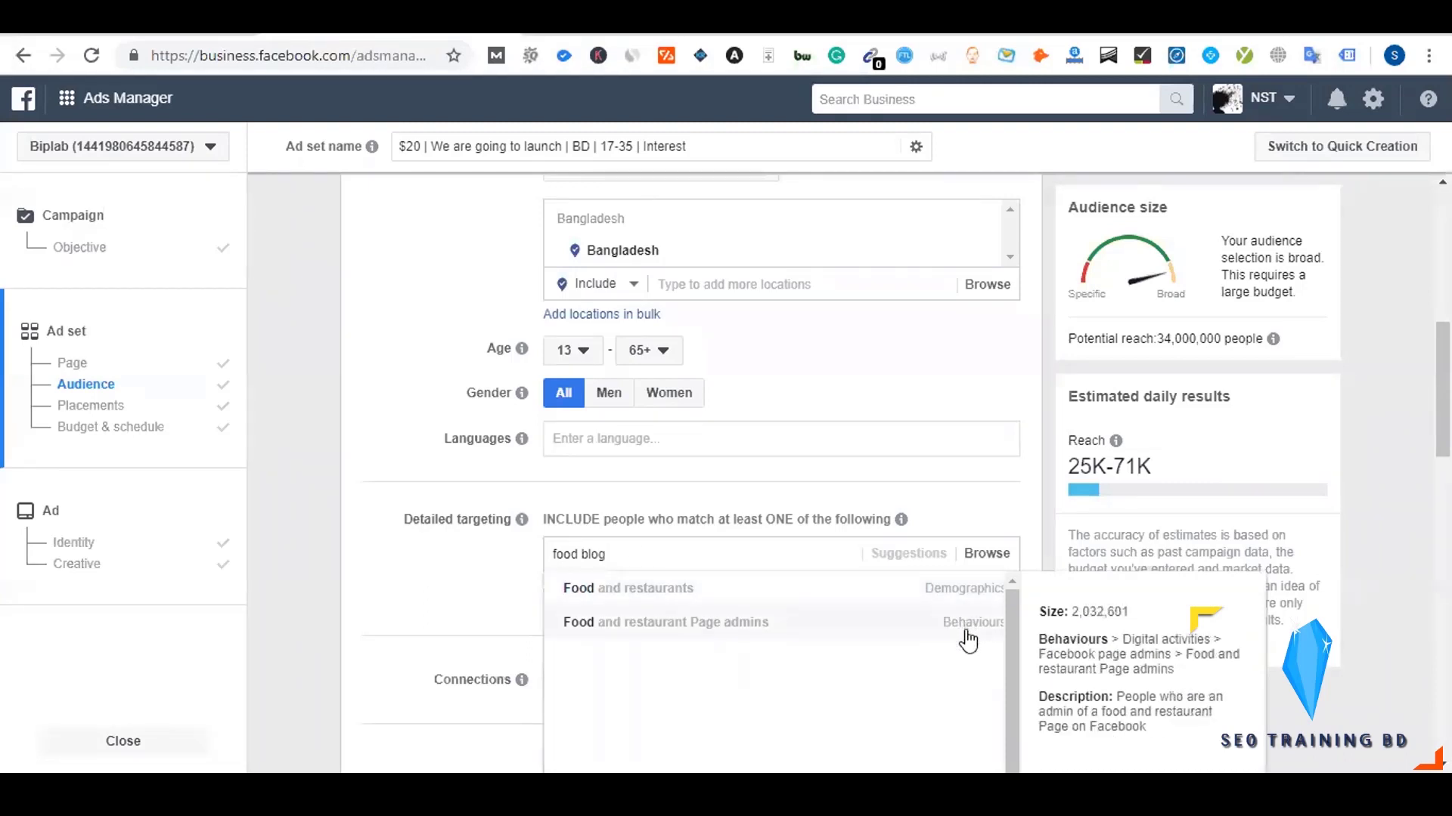
- Search detailed targeting for "food" instead and add the Food interest to the audience
triple_click(591, 552)
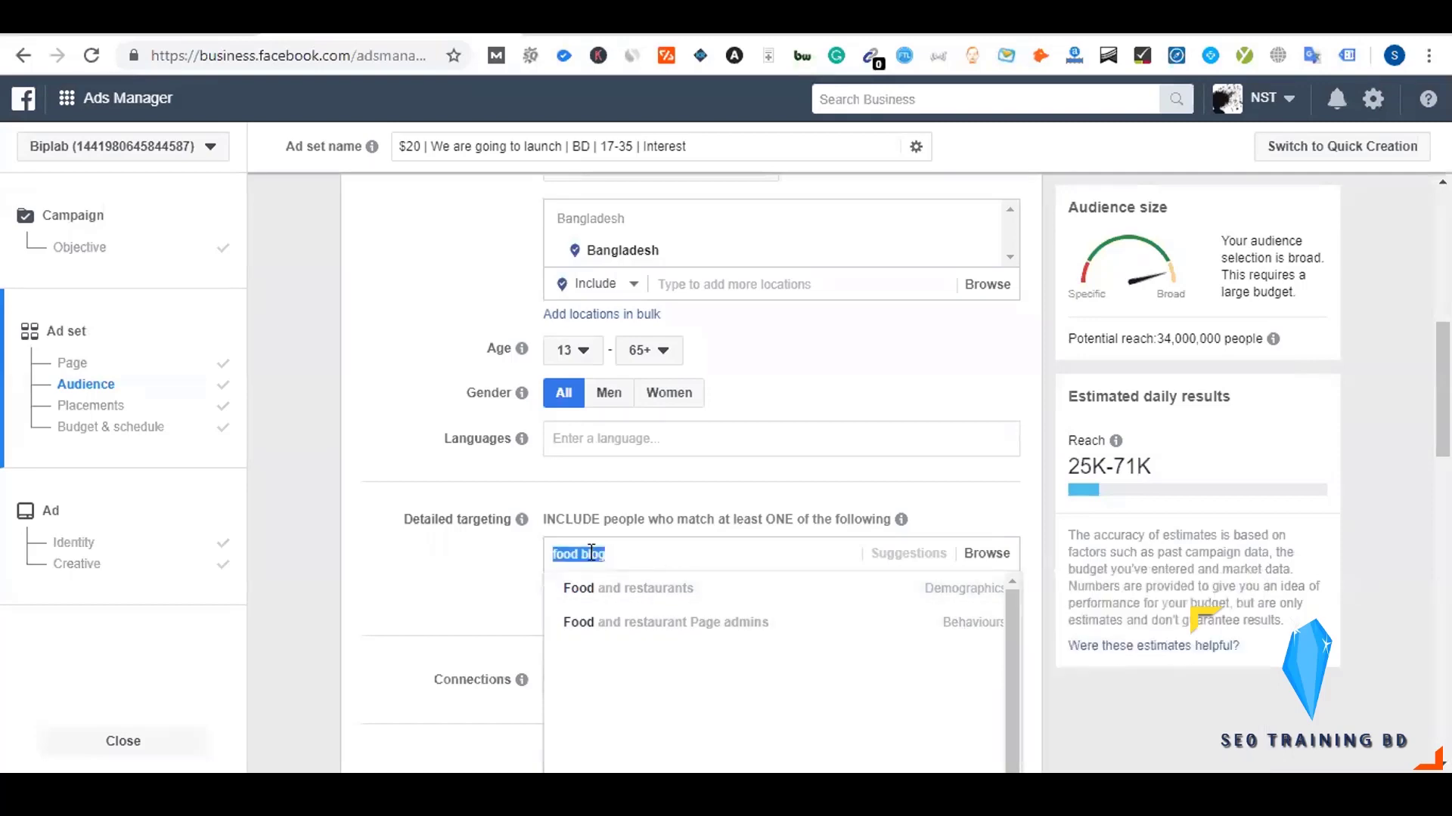
type("food")
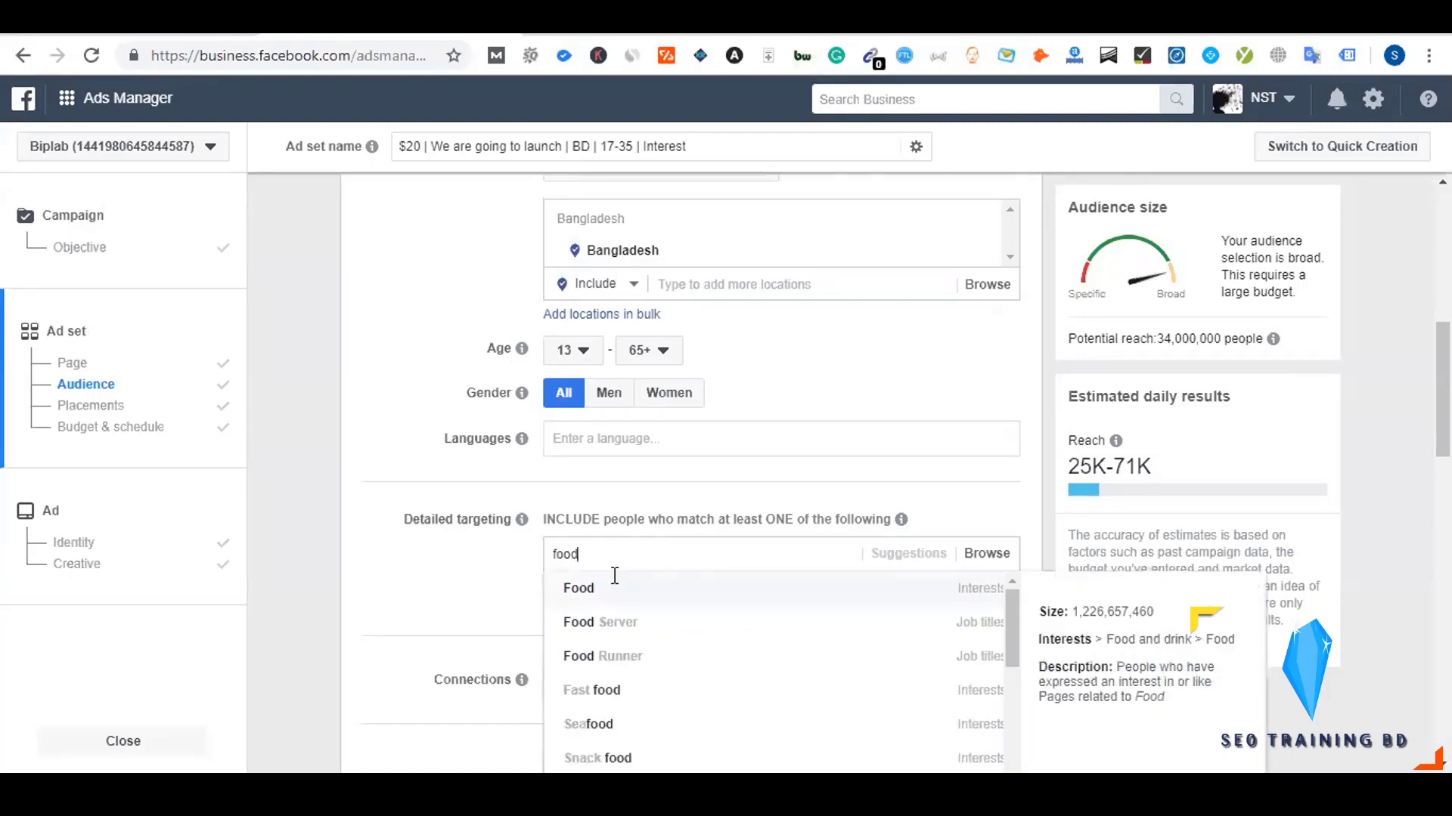
left_click(624, 589)
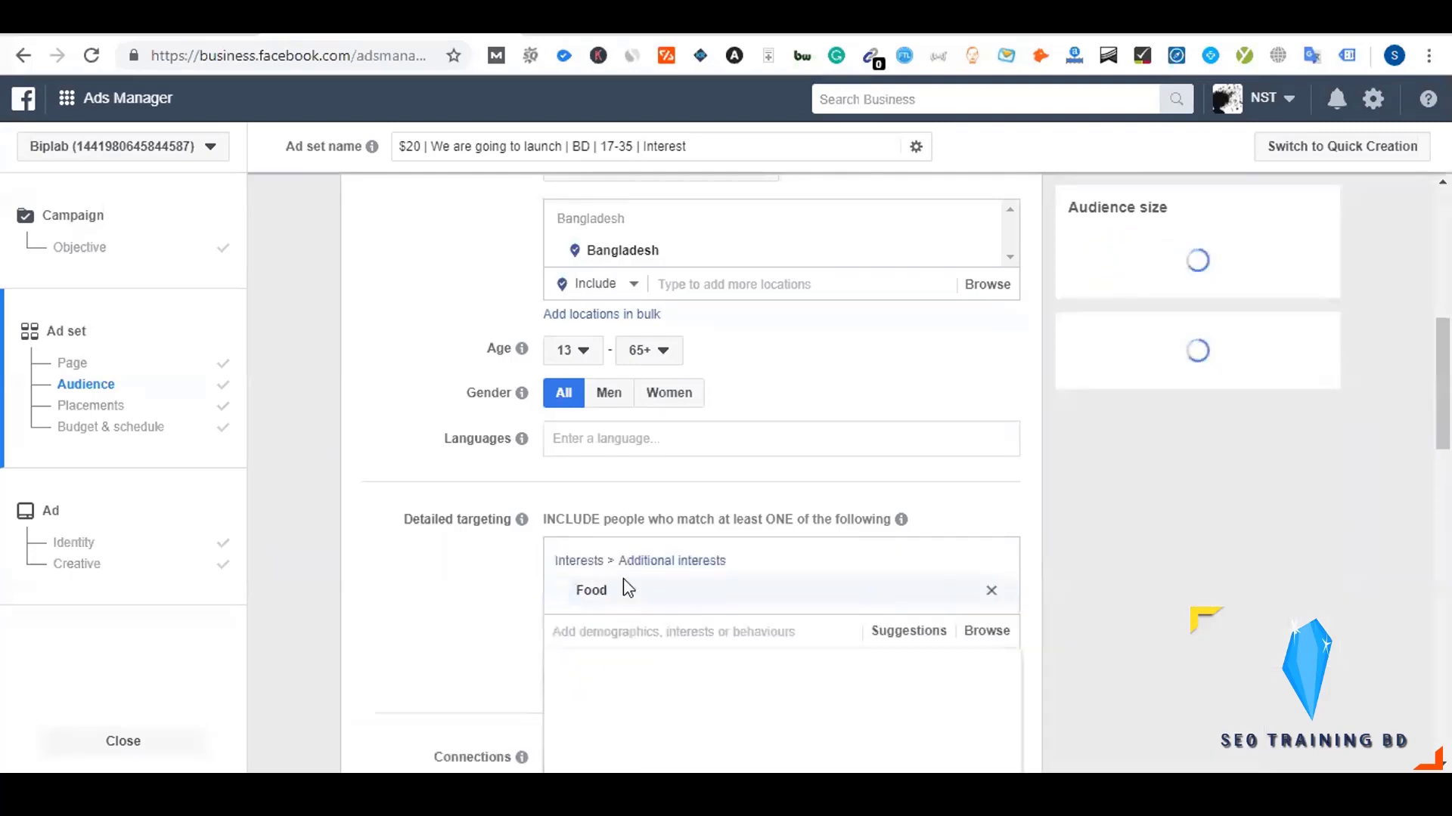
- Add the Fast food interest to the audience's detailed targeting alongside Food
scroll(478, 588, "down", 2)
scroll(478, 588, "down", 1)
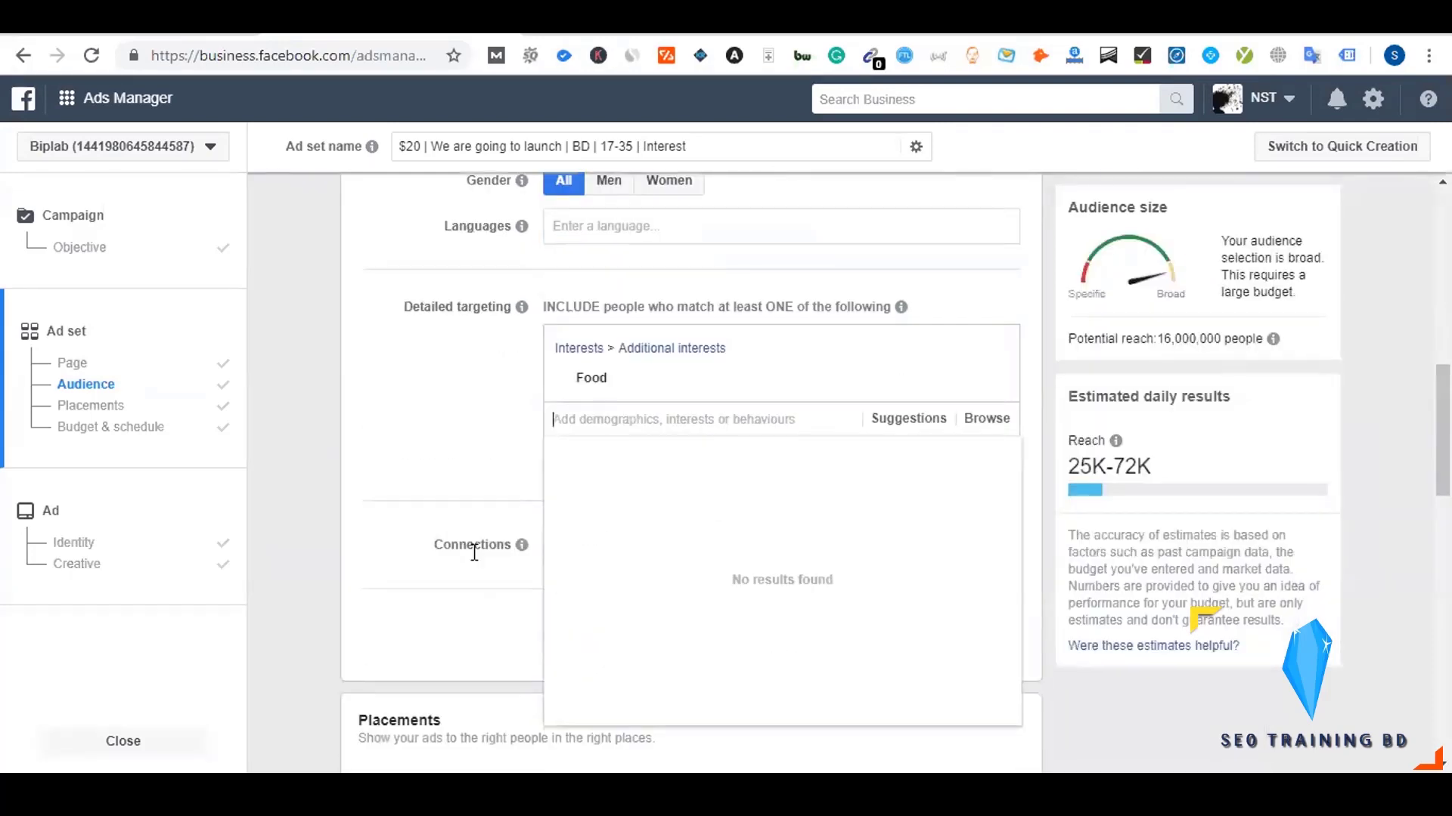
type("fast foo")
type("d")
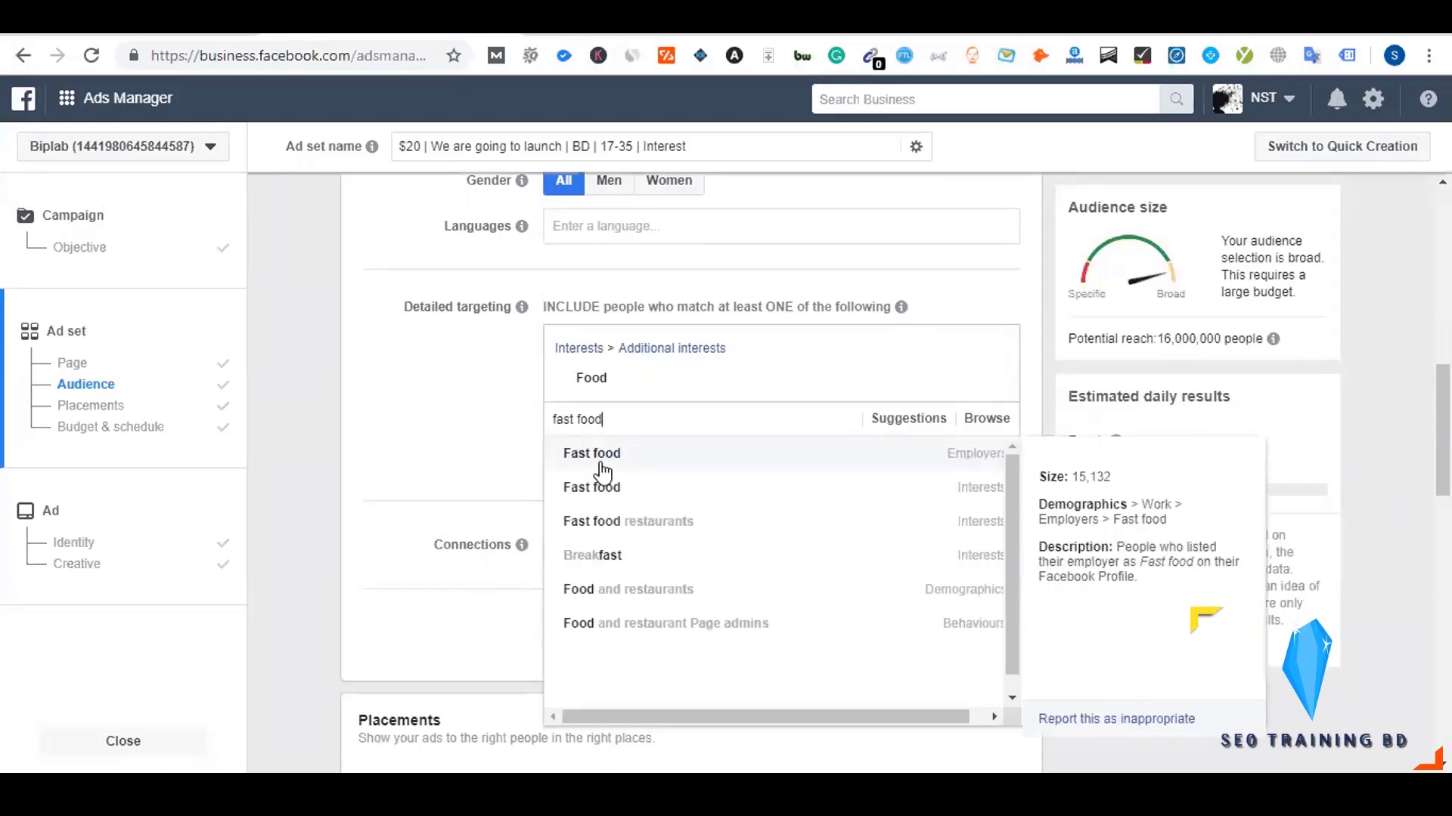
left_click(610, 488)
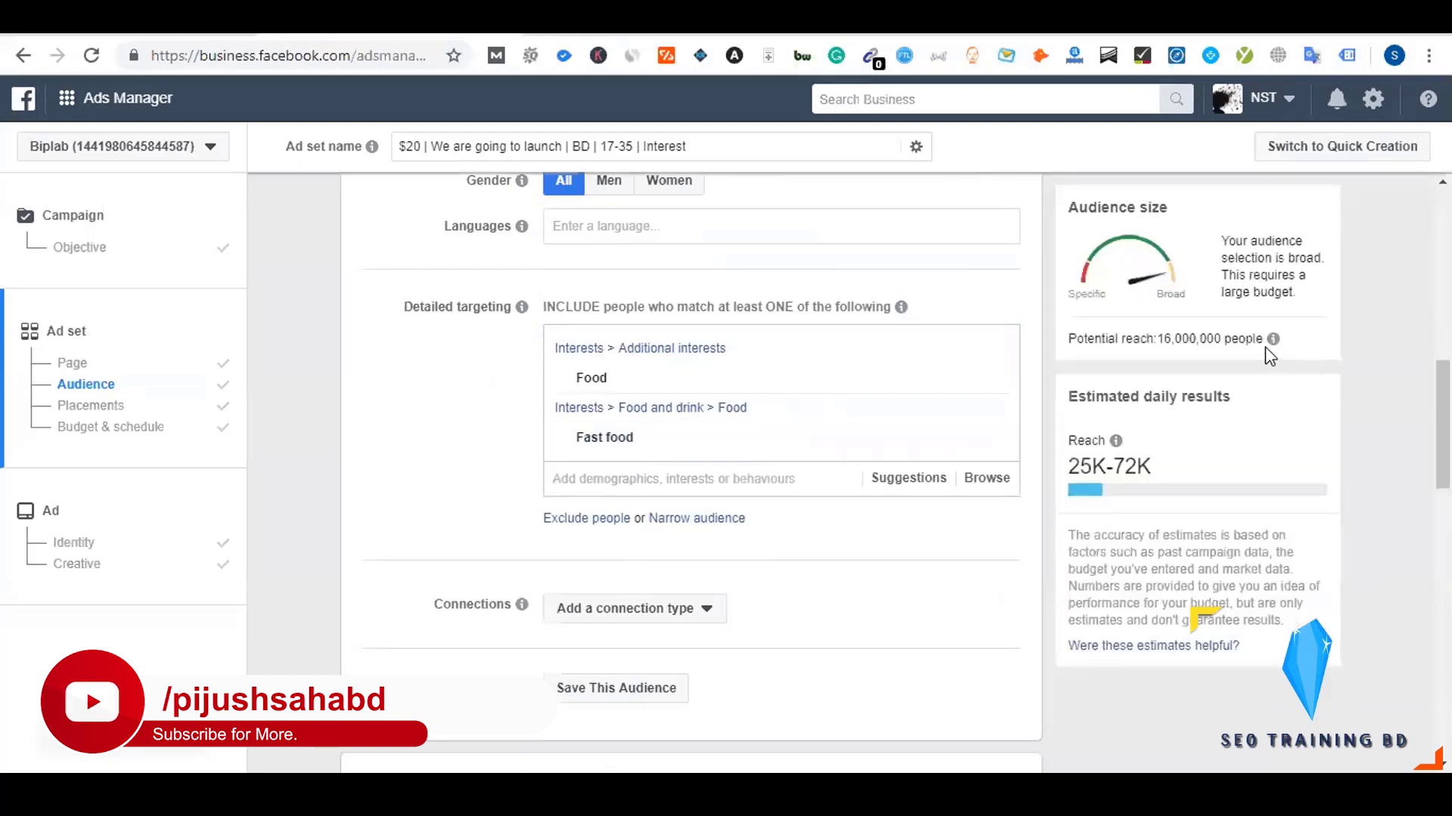
- Highlight the potential reach figure, then switch to the Dynalist outline and highlight Larger Audience (Open) under Branding
left_click_drag(1157, 340, 1220, 339)
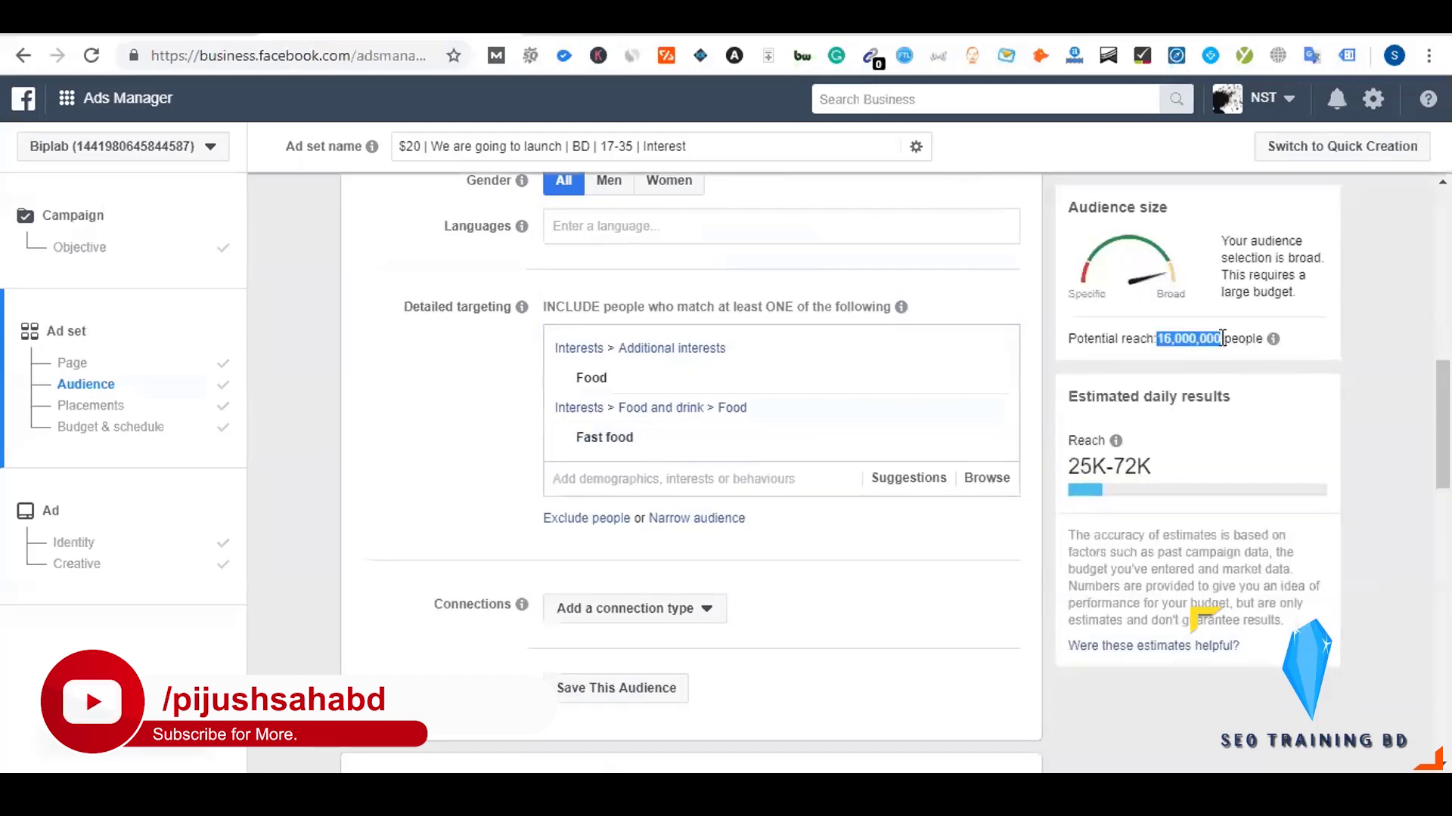
key("ctrl+Tab")
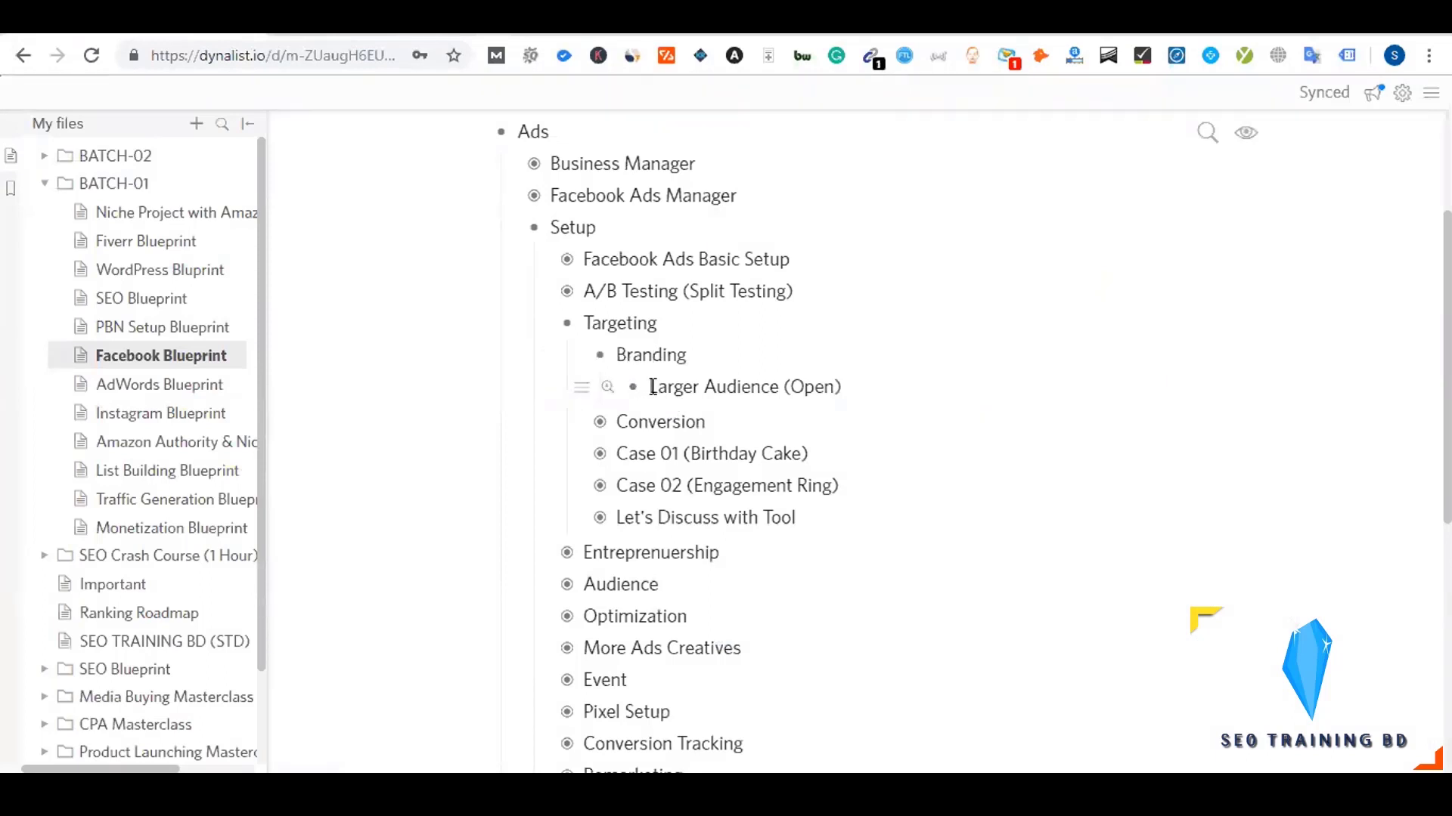
left_click_drag(653, 387, 863, 387)
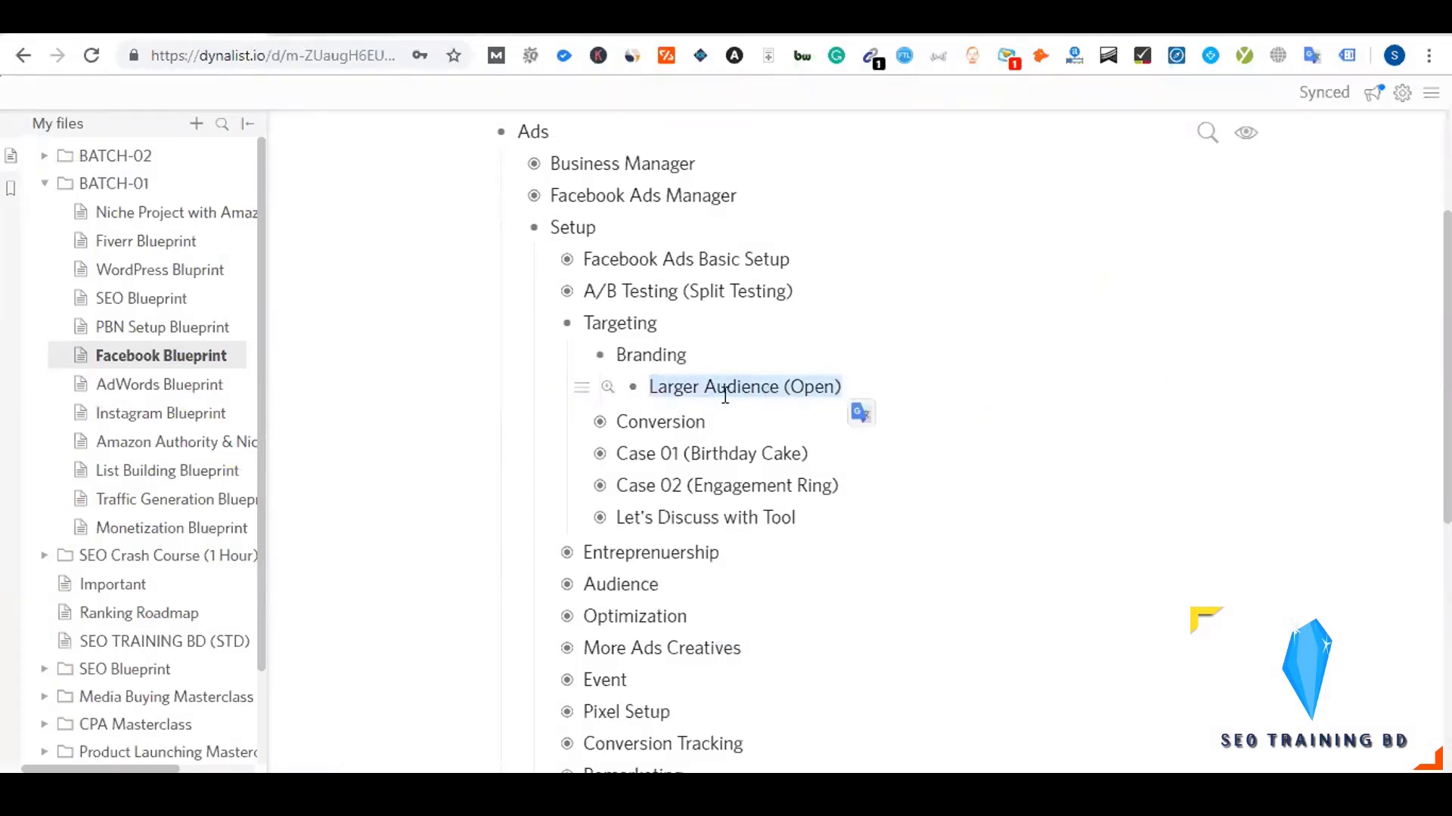
- Switch back to Ads Manager, highlight the Detailed targeting label and view the explanation of estimated daily reach
key("ctrl+Tab")
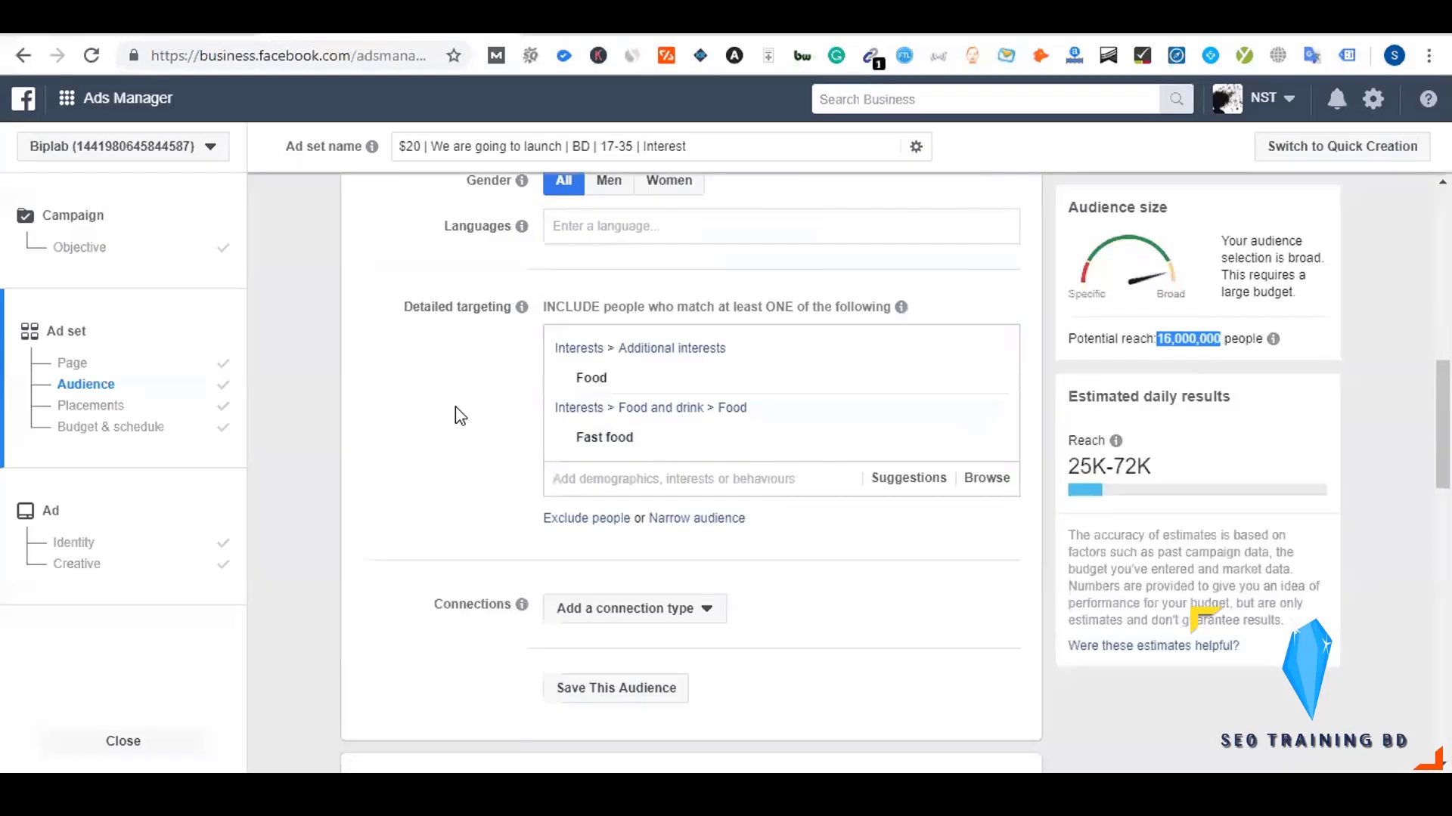
double_click(484, 306)
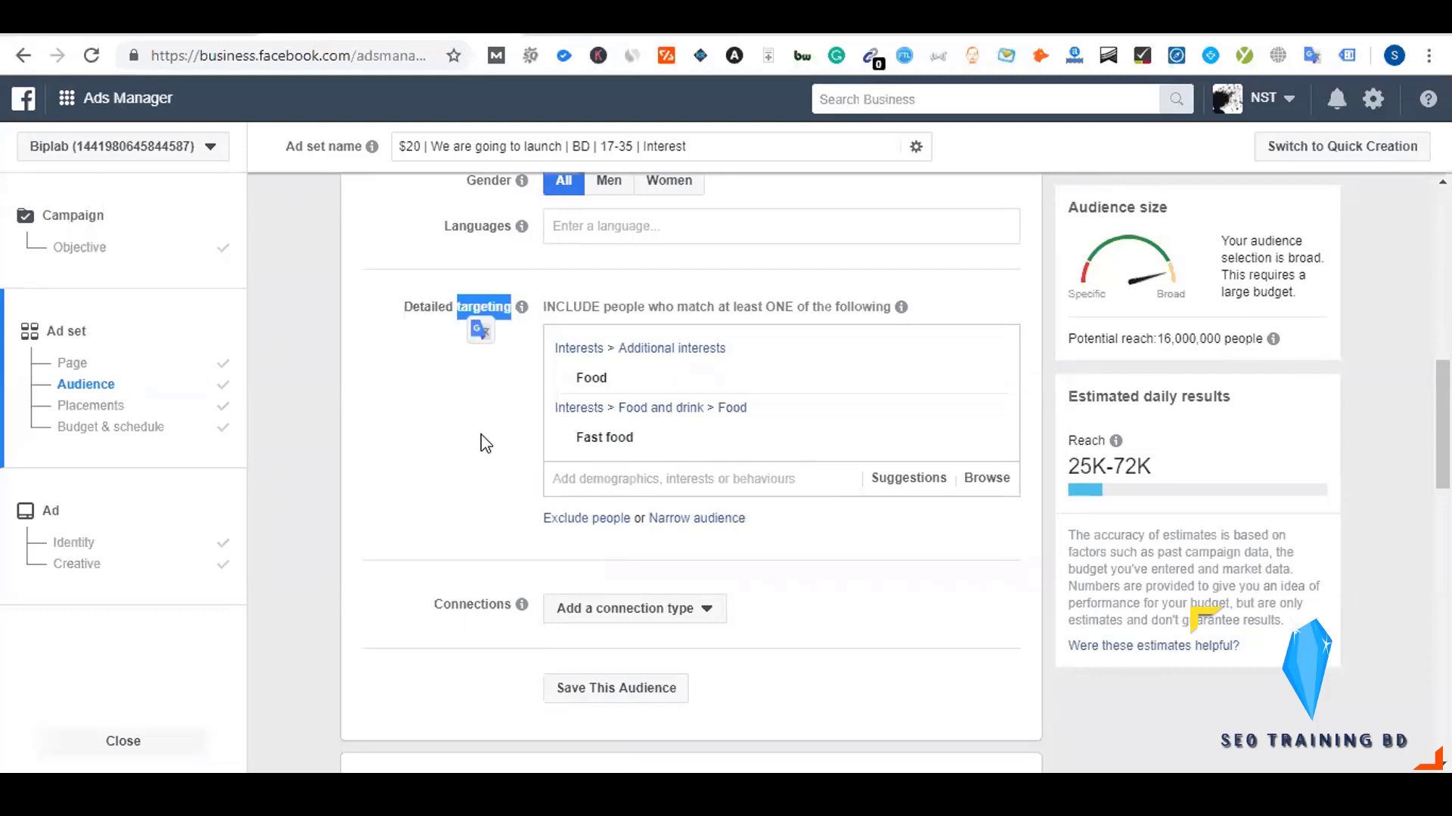
mouse_move(1116, 440)
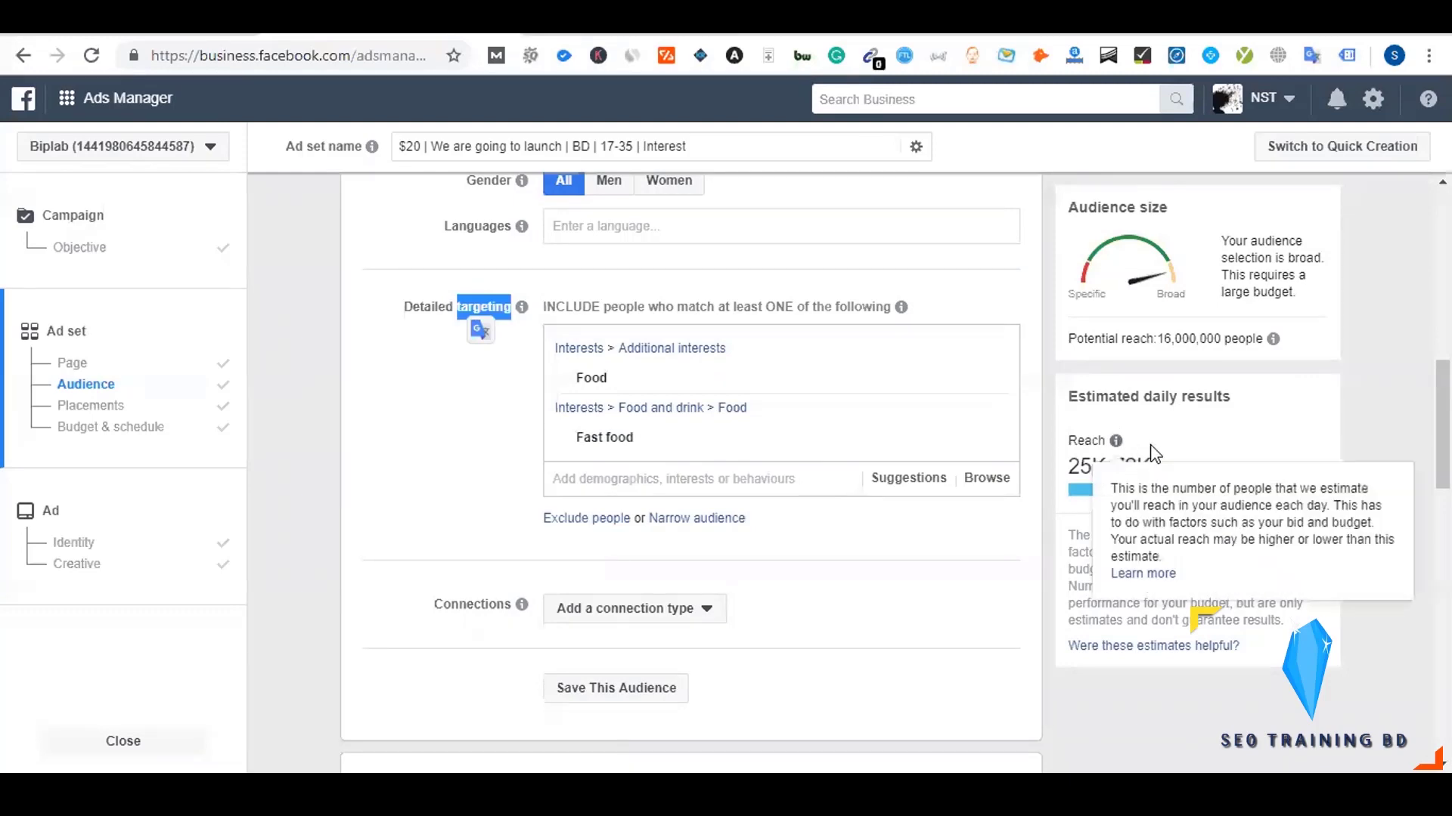
left_click(445, 469)
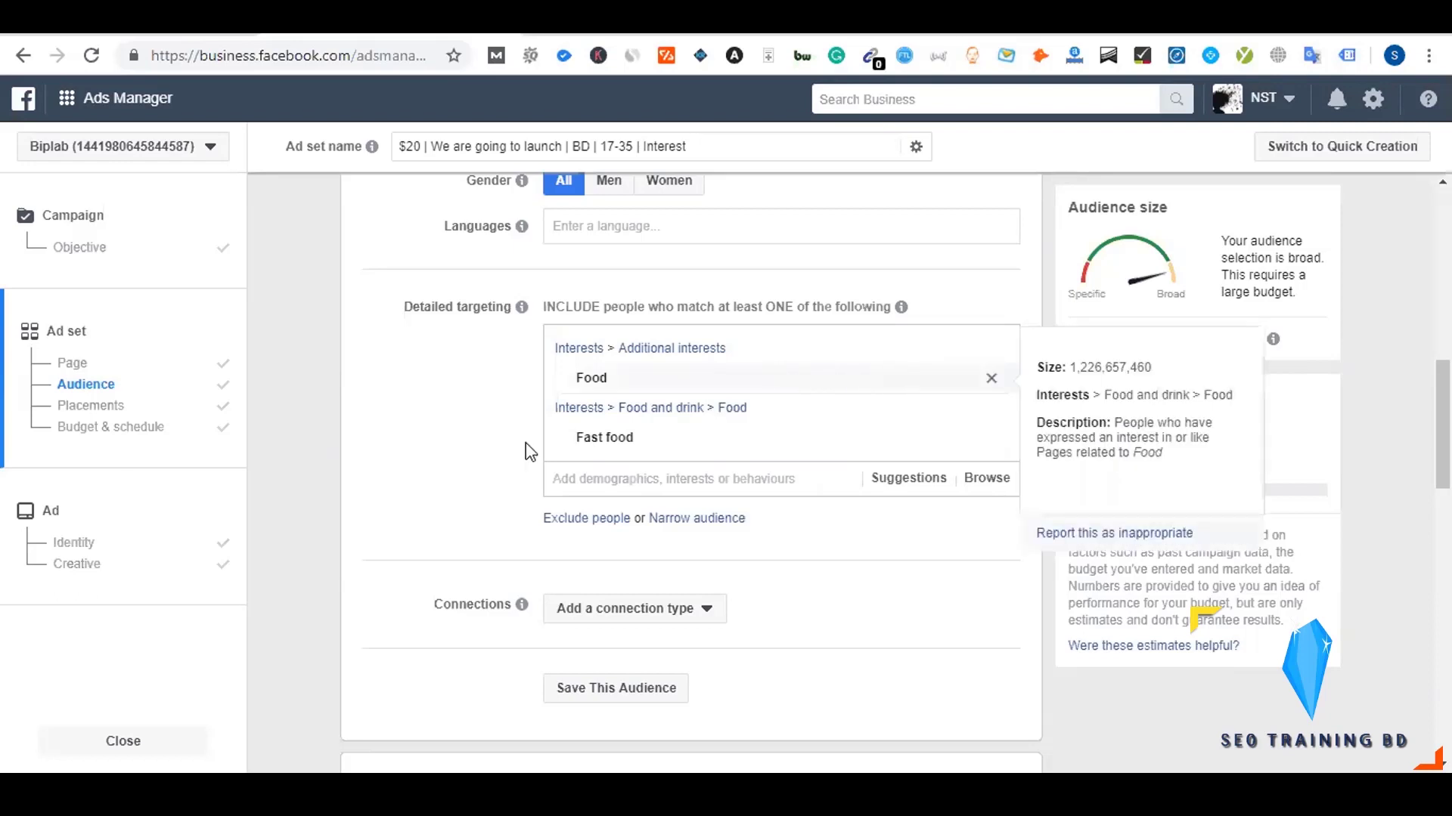
- Switch to the Dynalist outline, collapse the Branding item and expand Conversion under Targeting
left_click(72, 19)
left_click(599, 355)
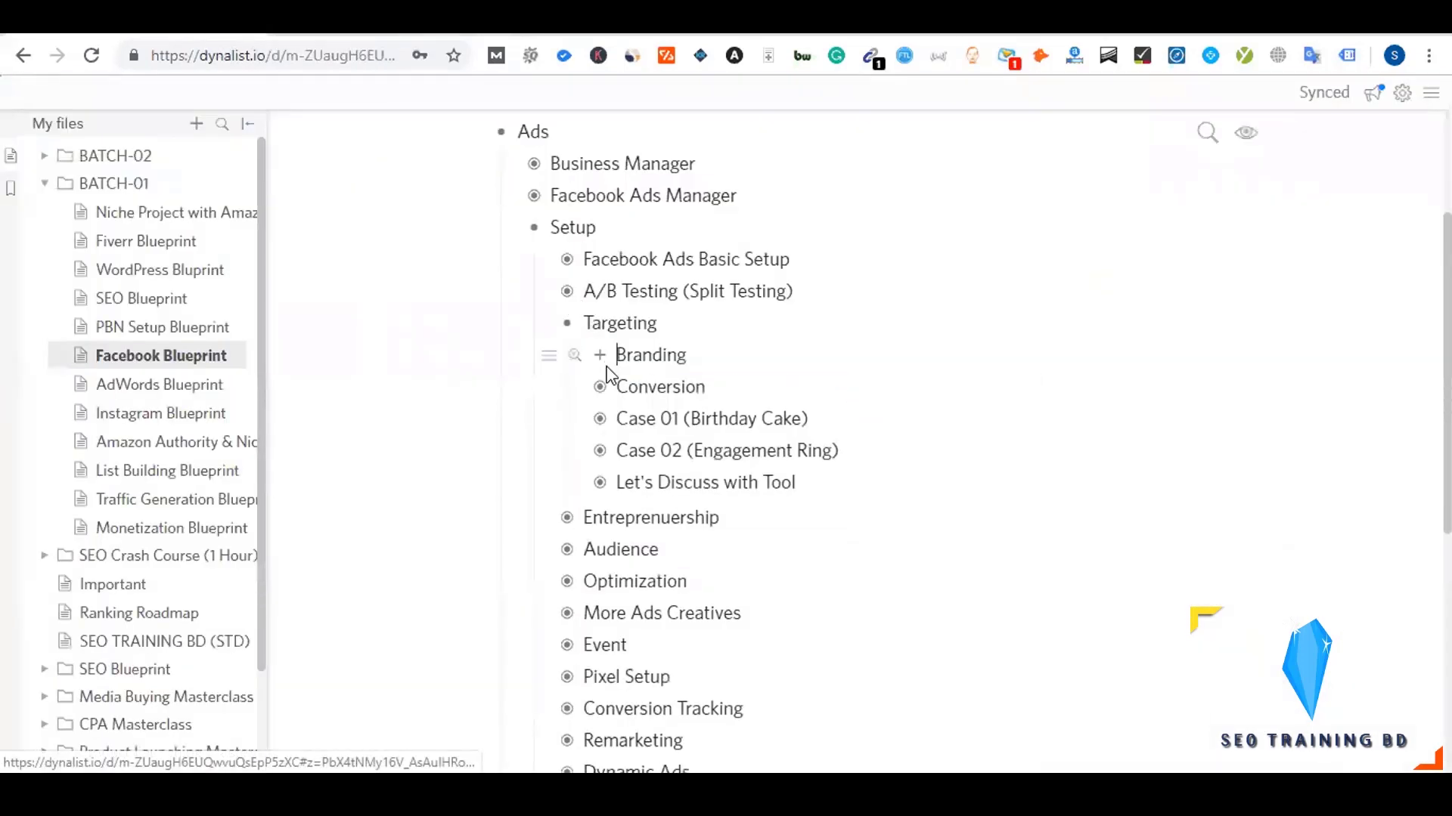
left_click(600, 387)
- Switch back to Ads Manager and replace the Food and Fast food interests with the Student interest in detailed targeting
left_click(506, 19)
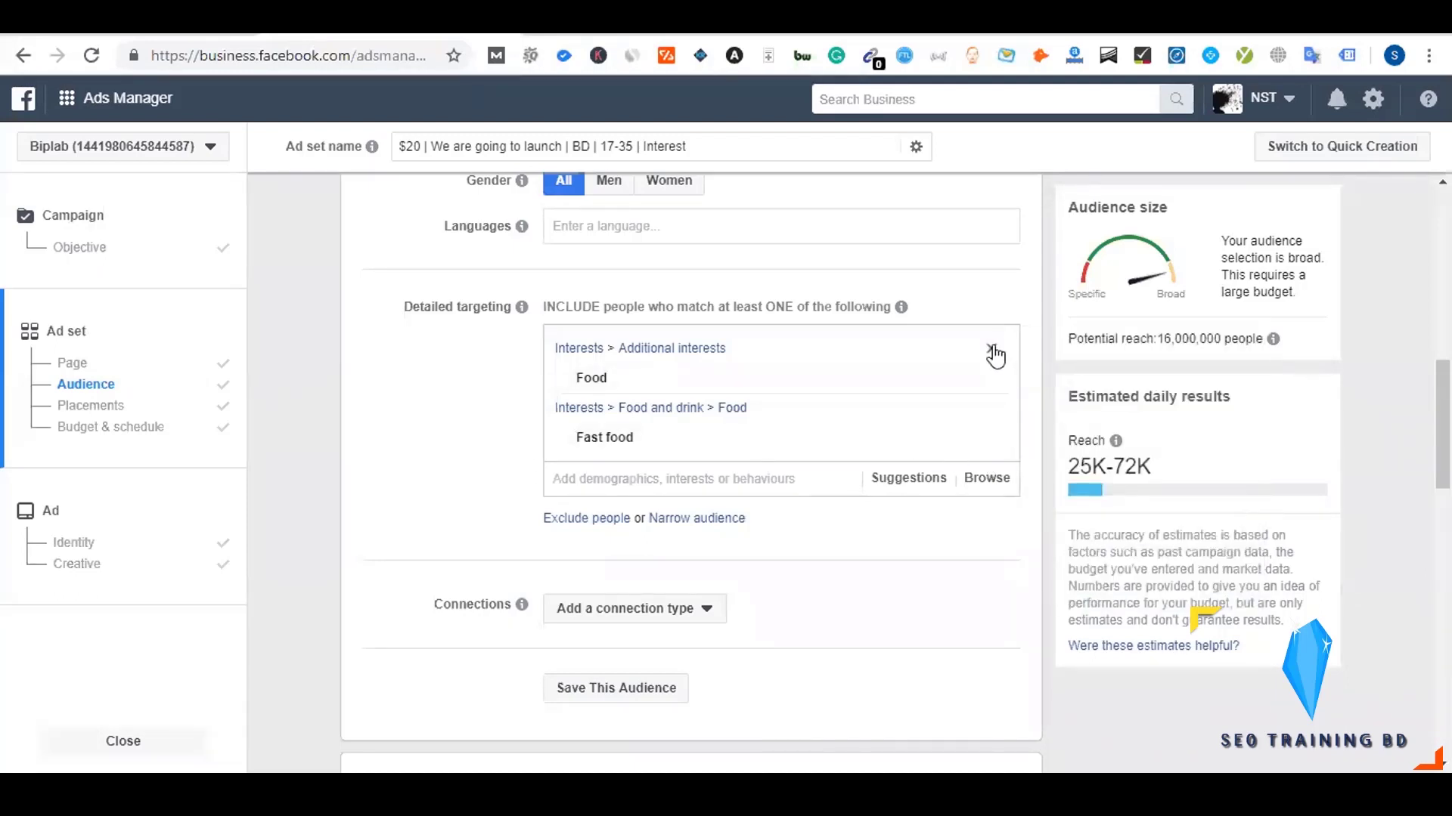
left_click(991, 349)
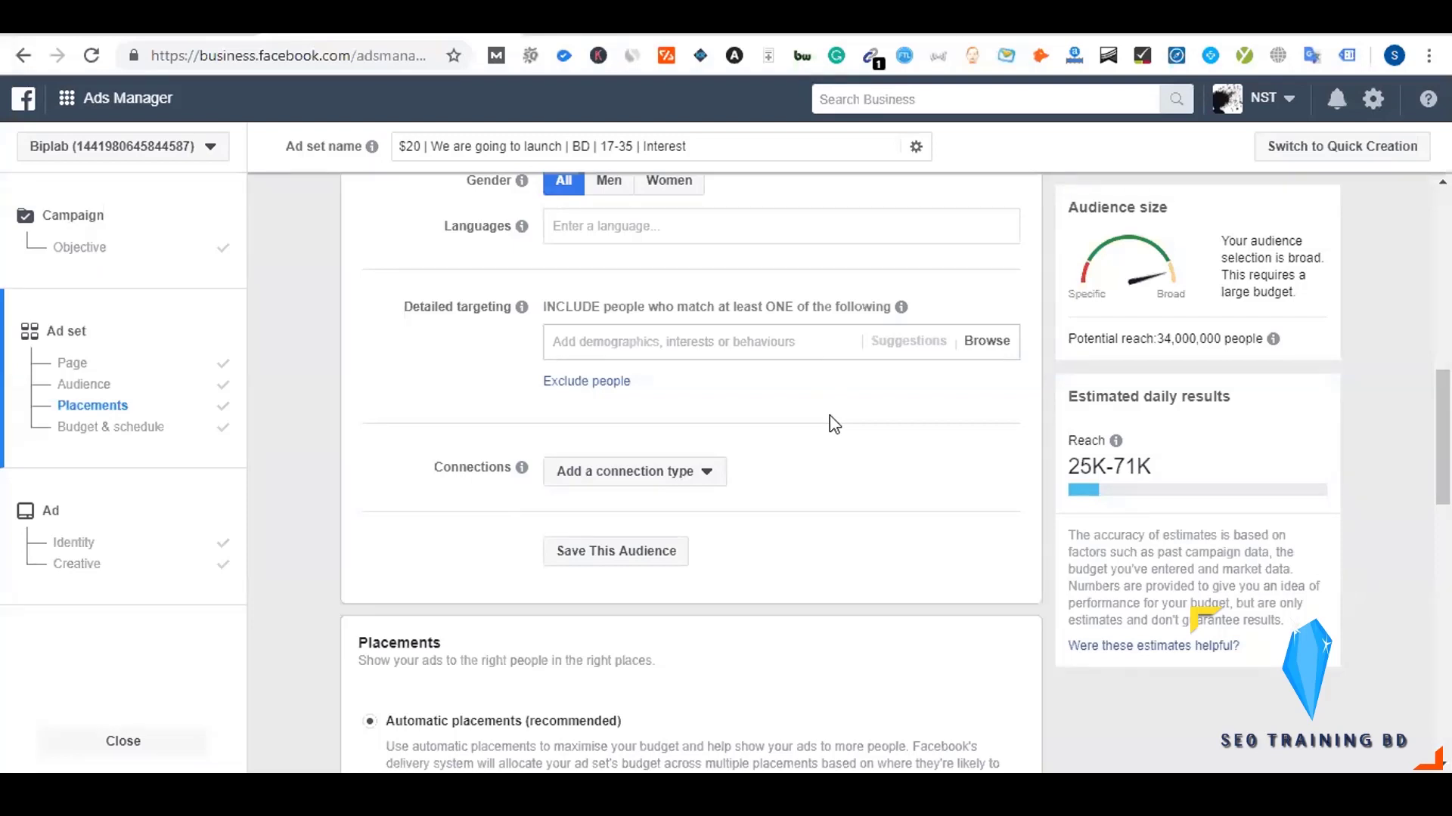
left_click(691, 342)
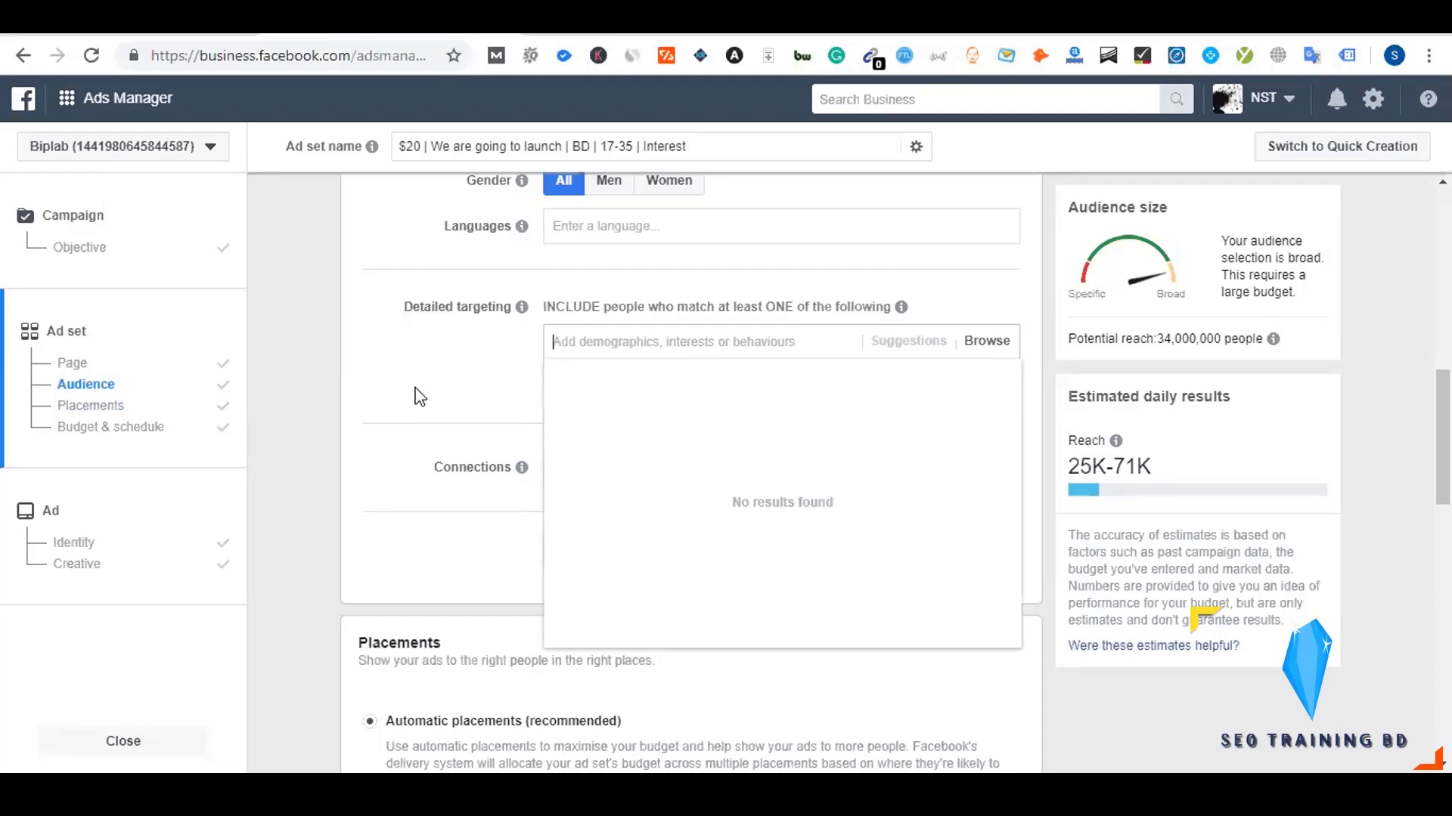
type("student")
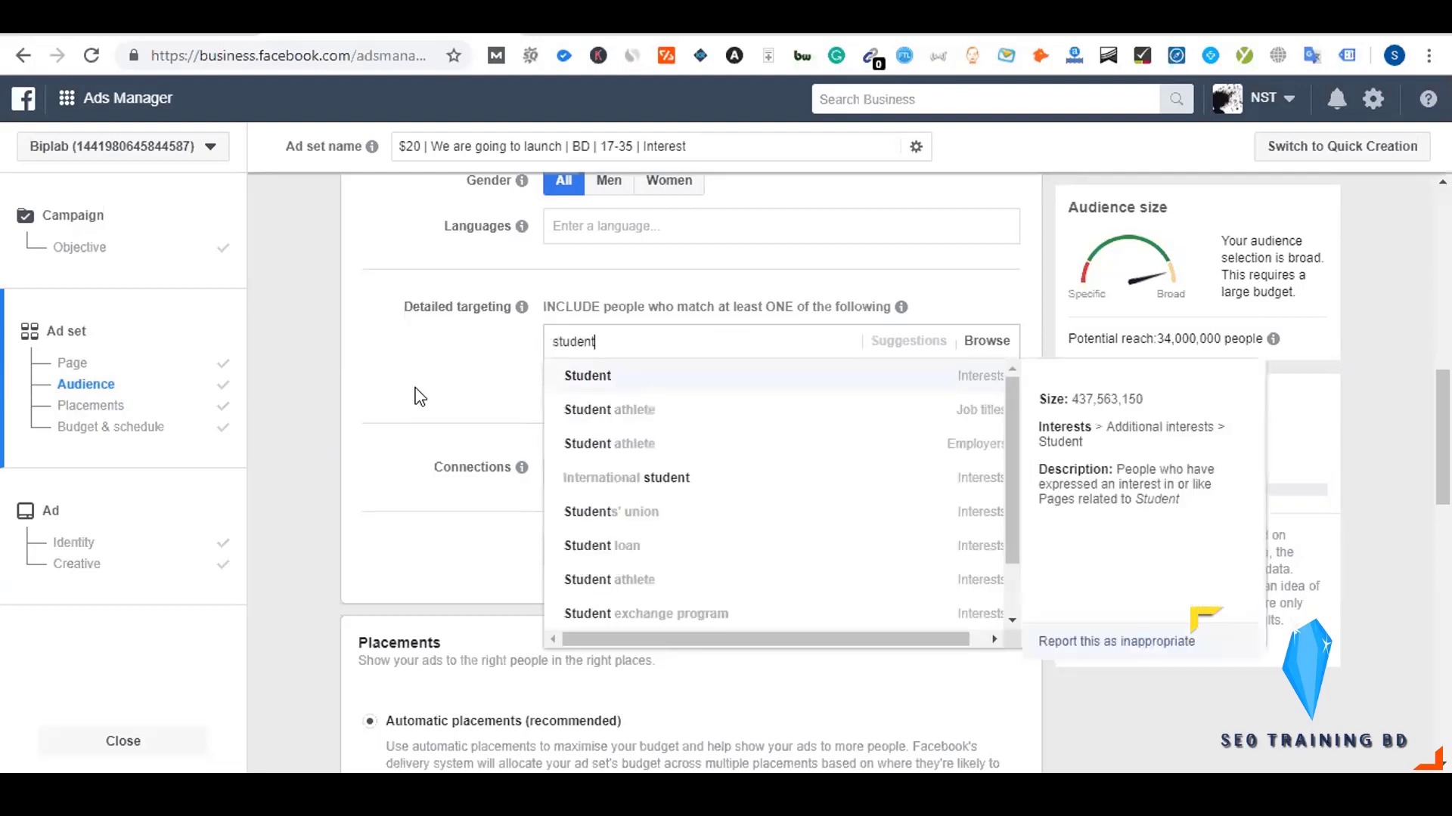
left_click(575, 382)
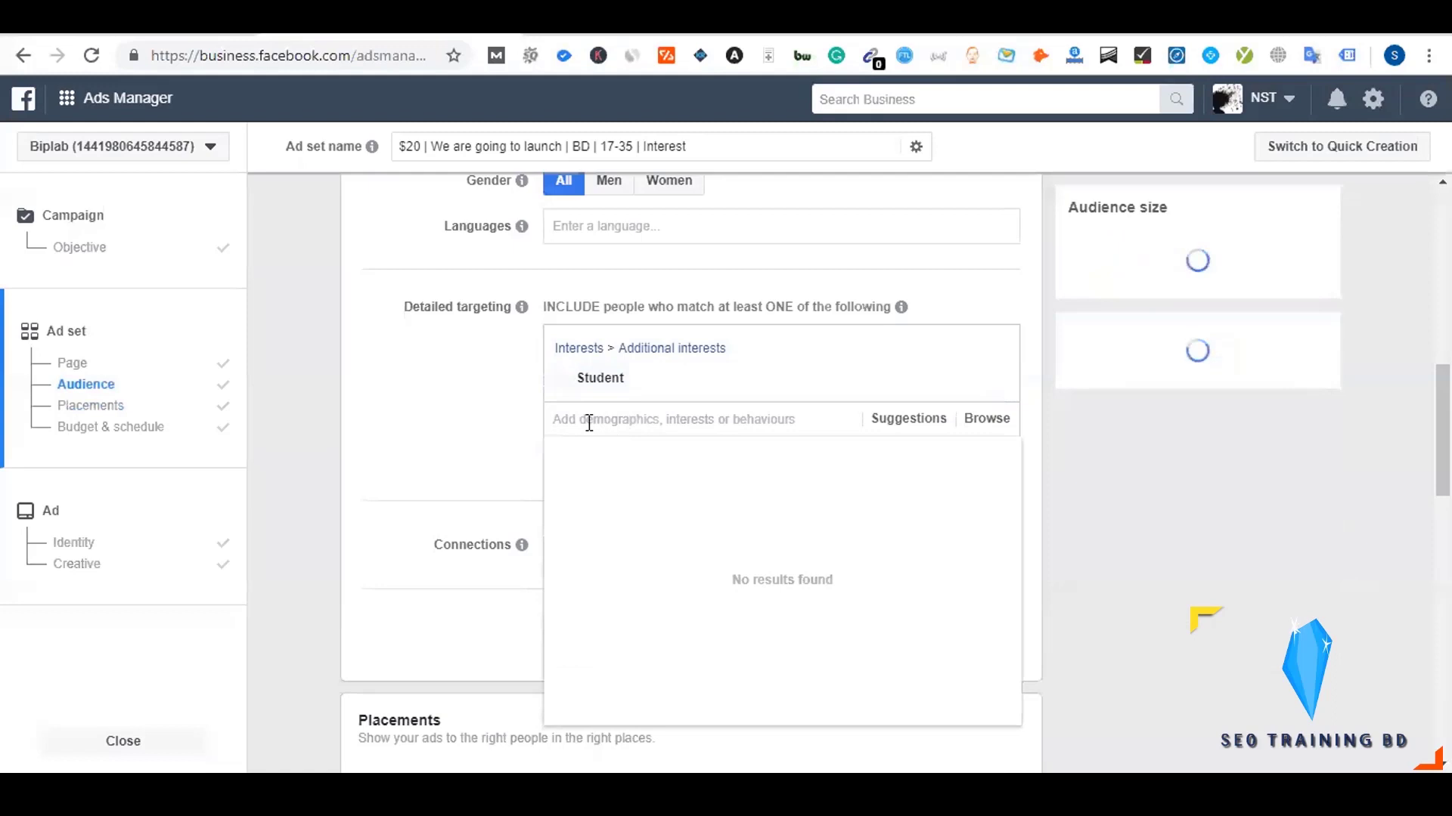
- Search detailed targeting for "university" and examine the suggested schools, education levels and interests without adding one
type("uni")
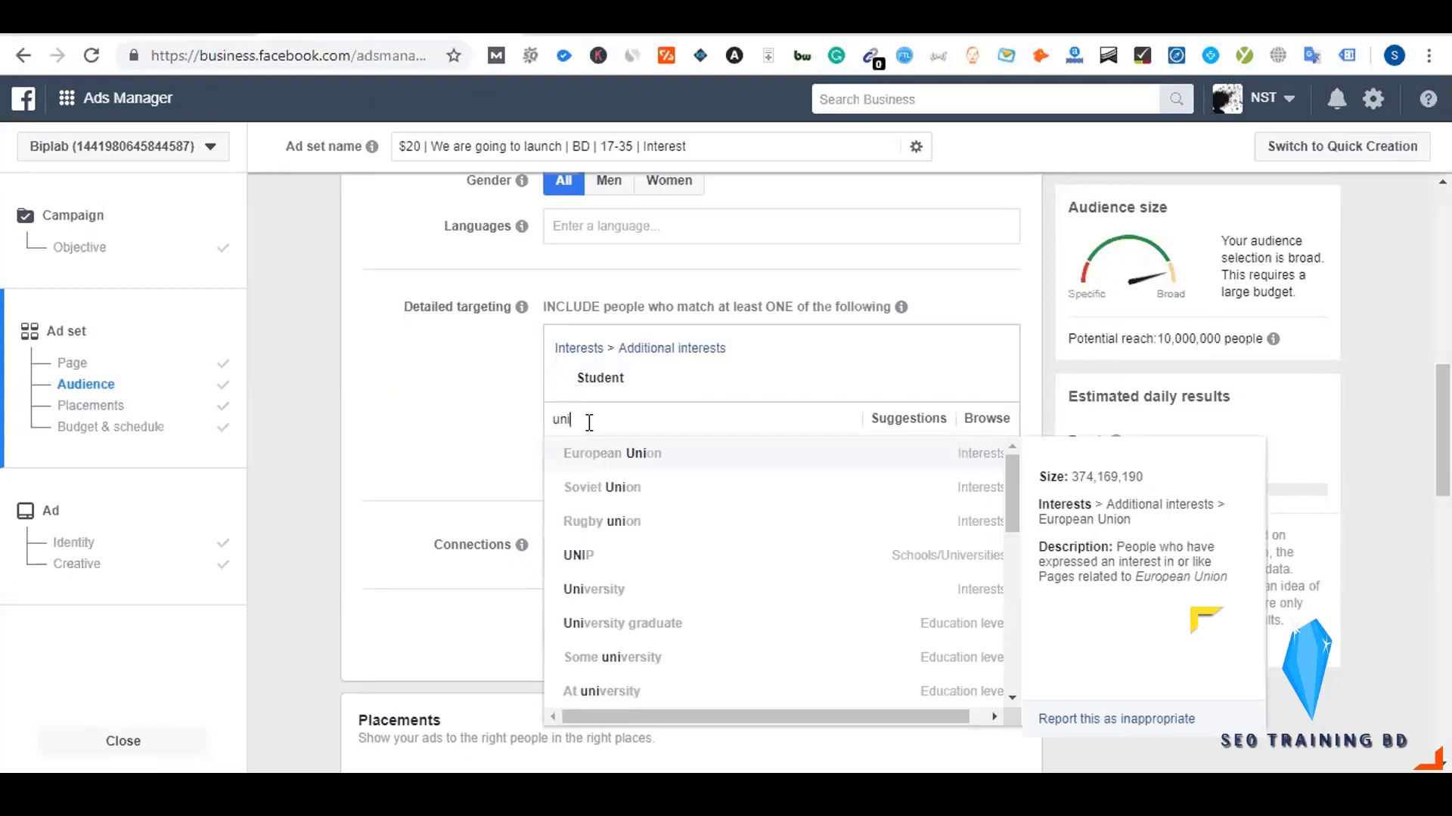
type("versity")
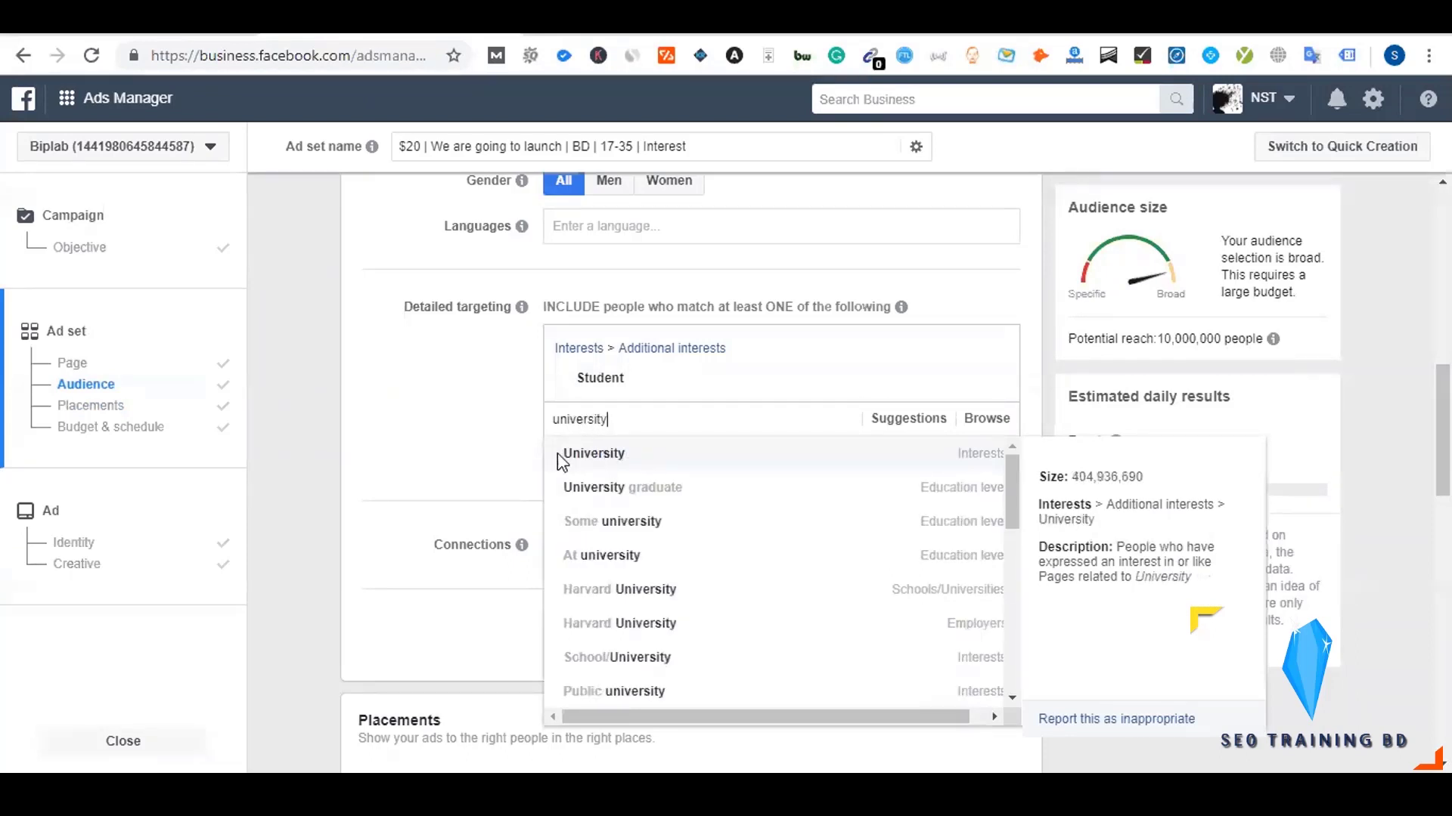
scroll(489, 437, "down", 2)
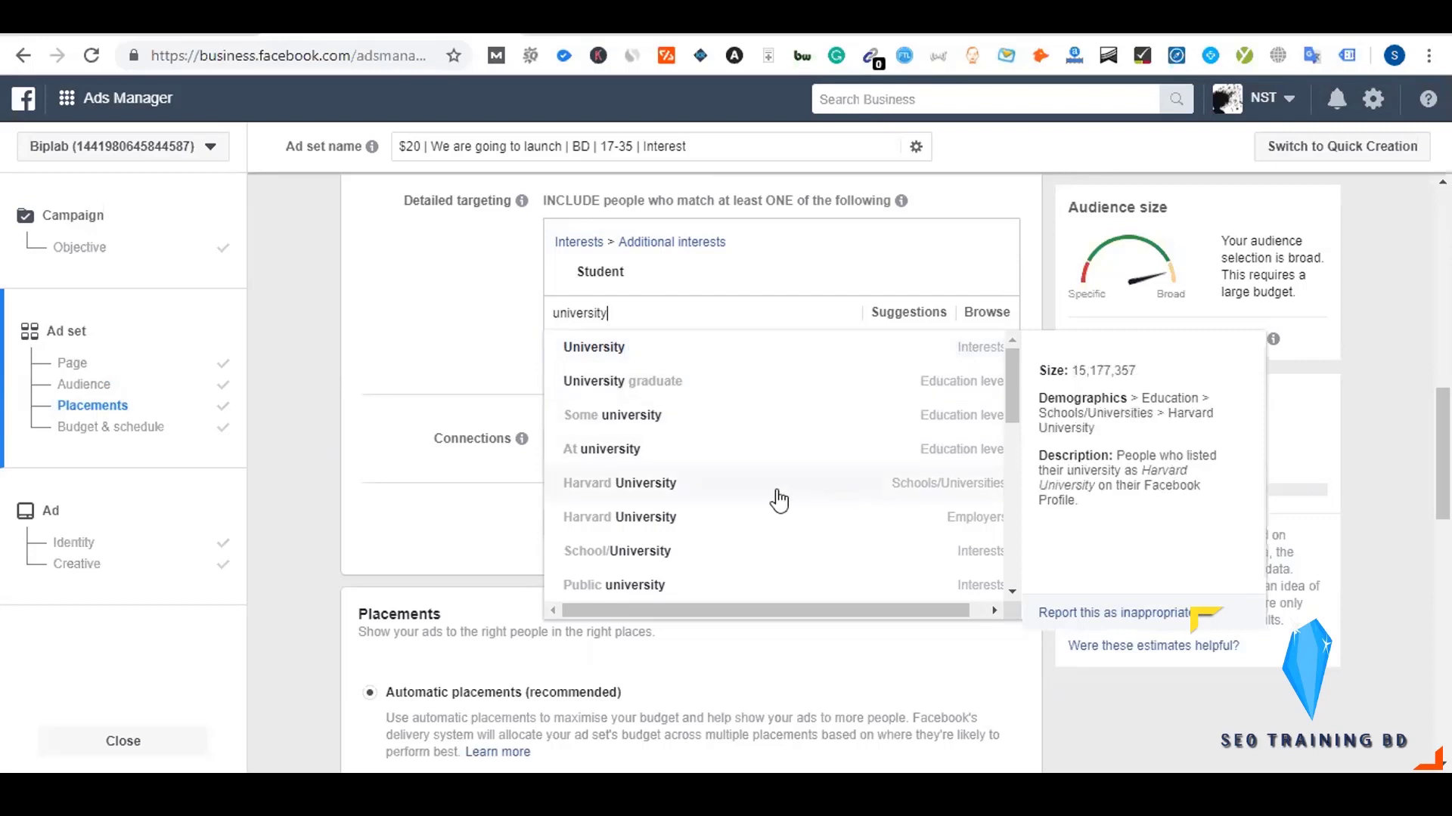
scroll(779, 500, "down", 2)
scroll(778, 501, "down", 3)
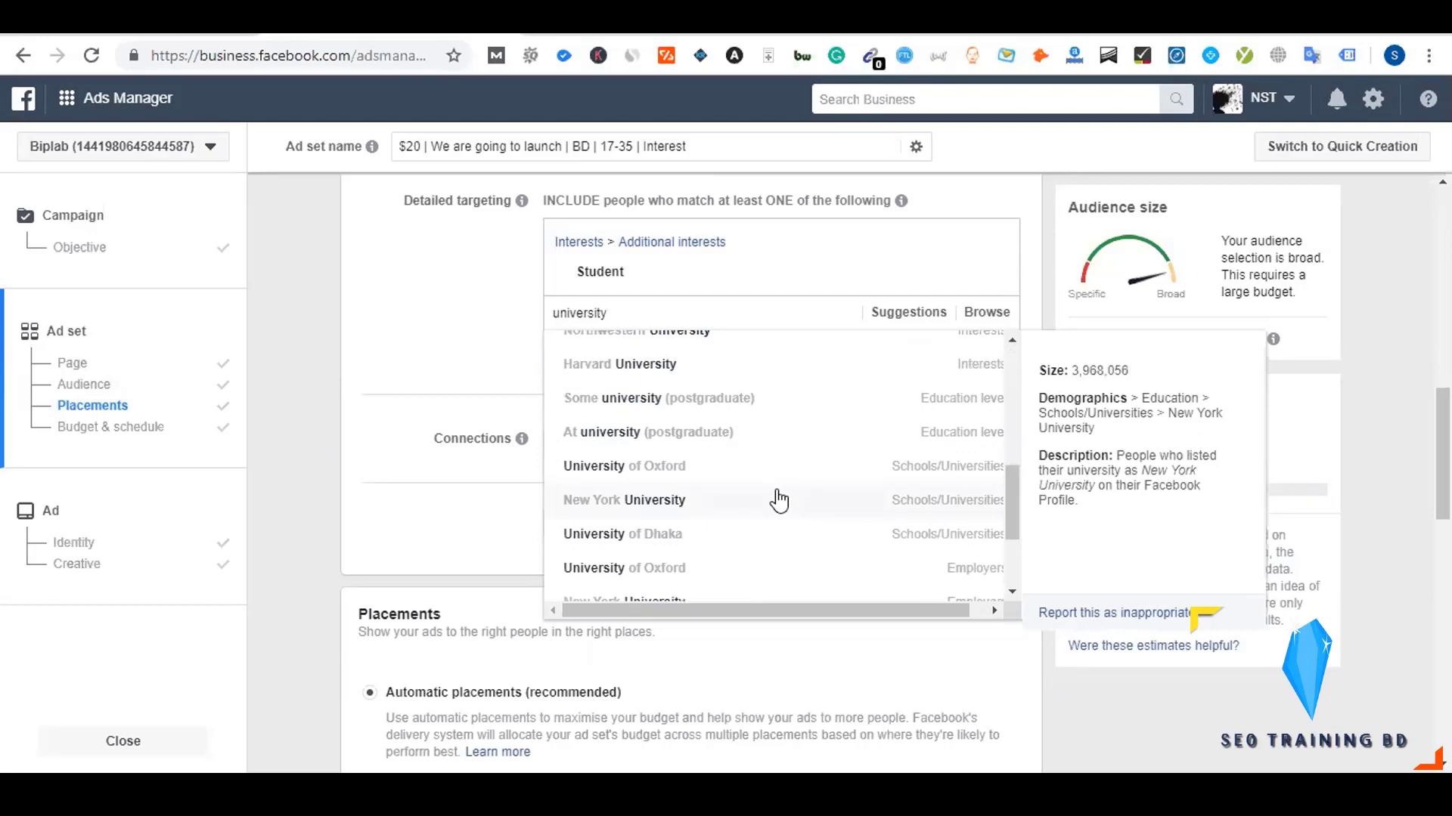
scroll(778, 500, "down", 3)
scroll(779, 500, "down", 1)
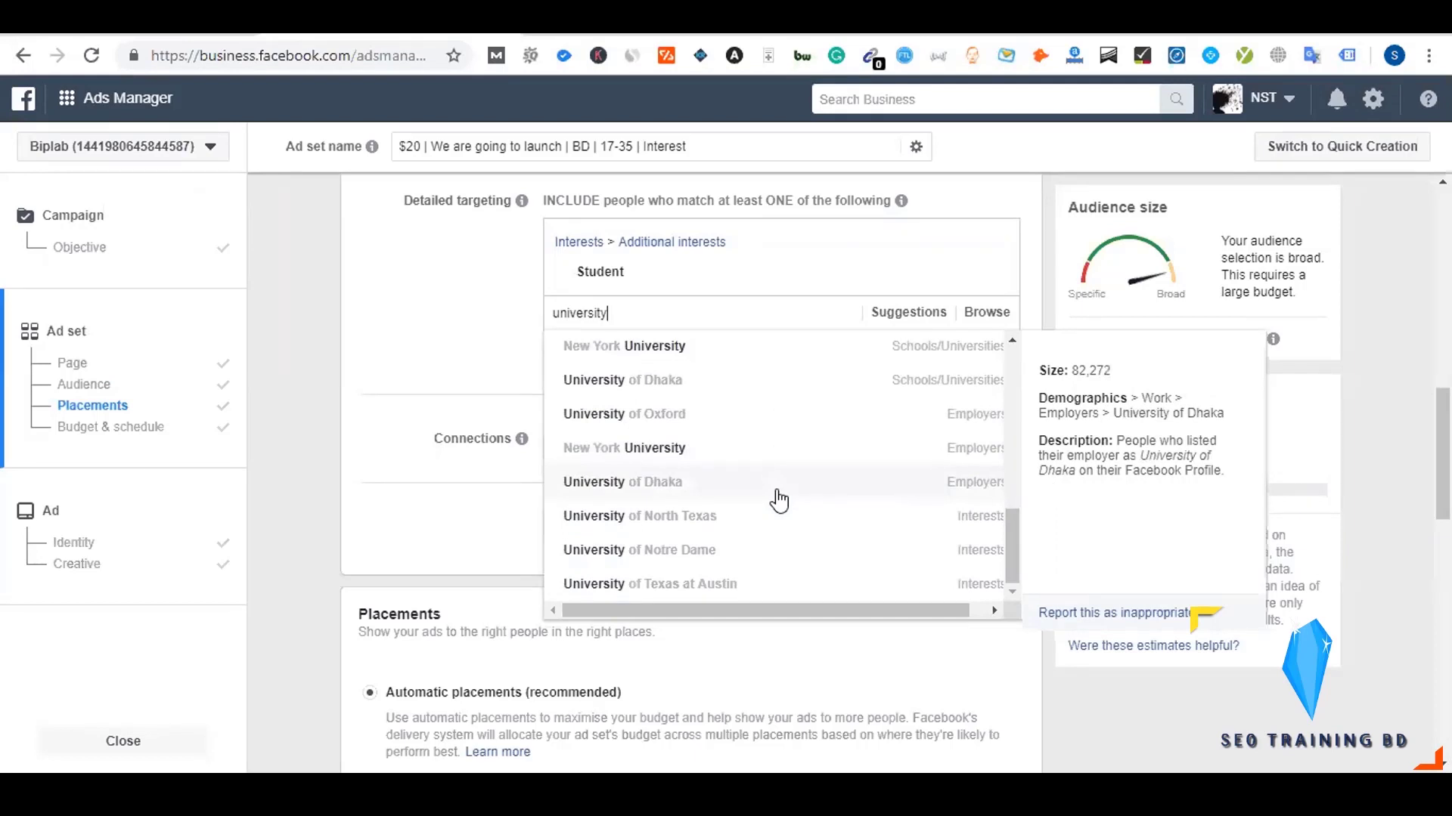
scroll(779, 501, "up", 2)
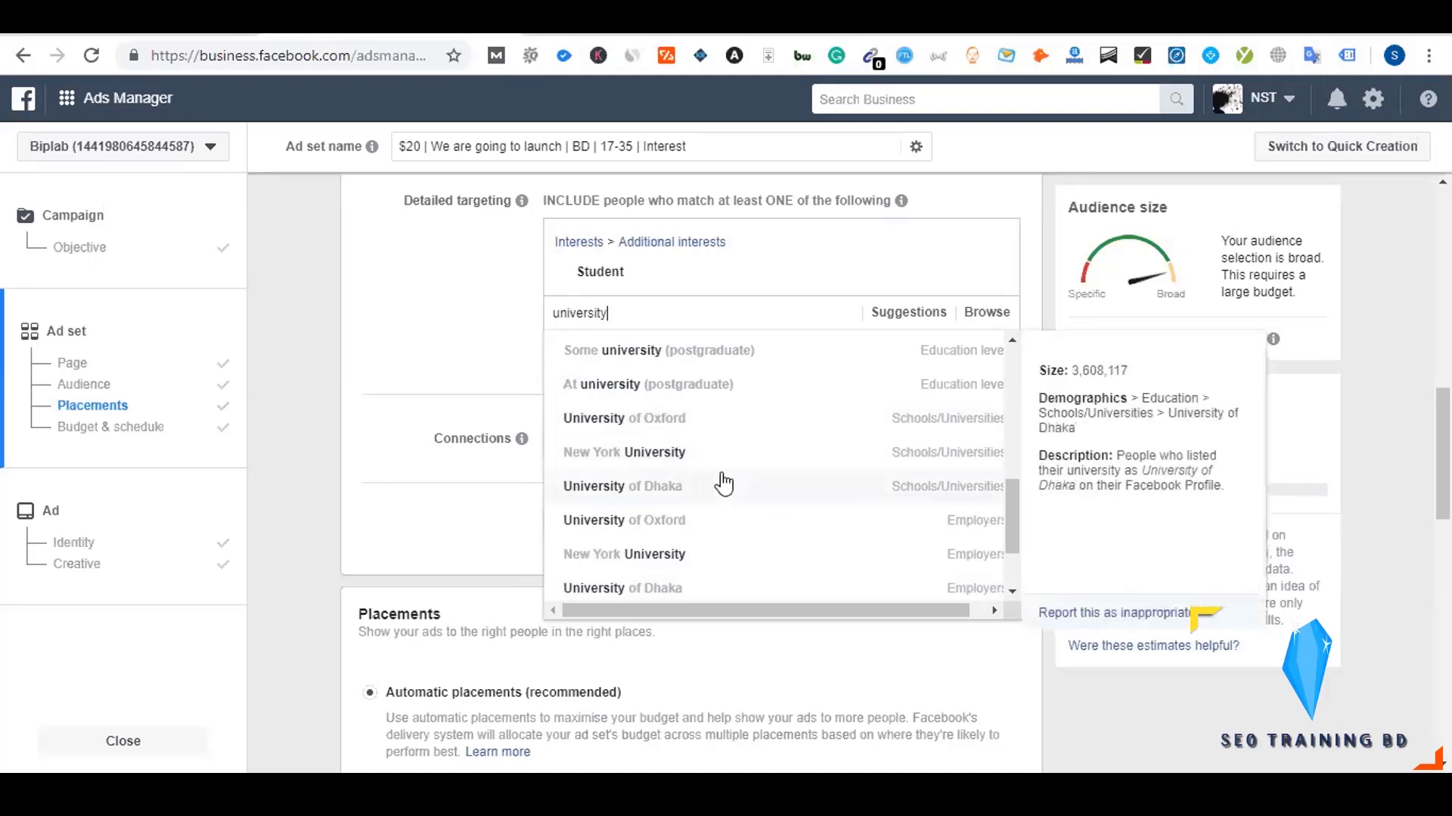
scroll(724, 484, "up", 5)
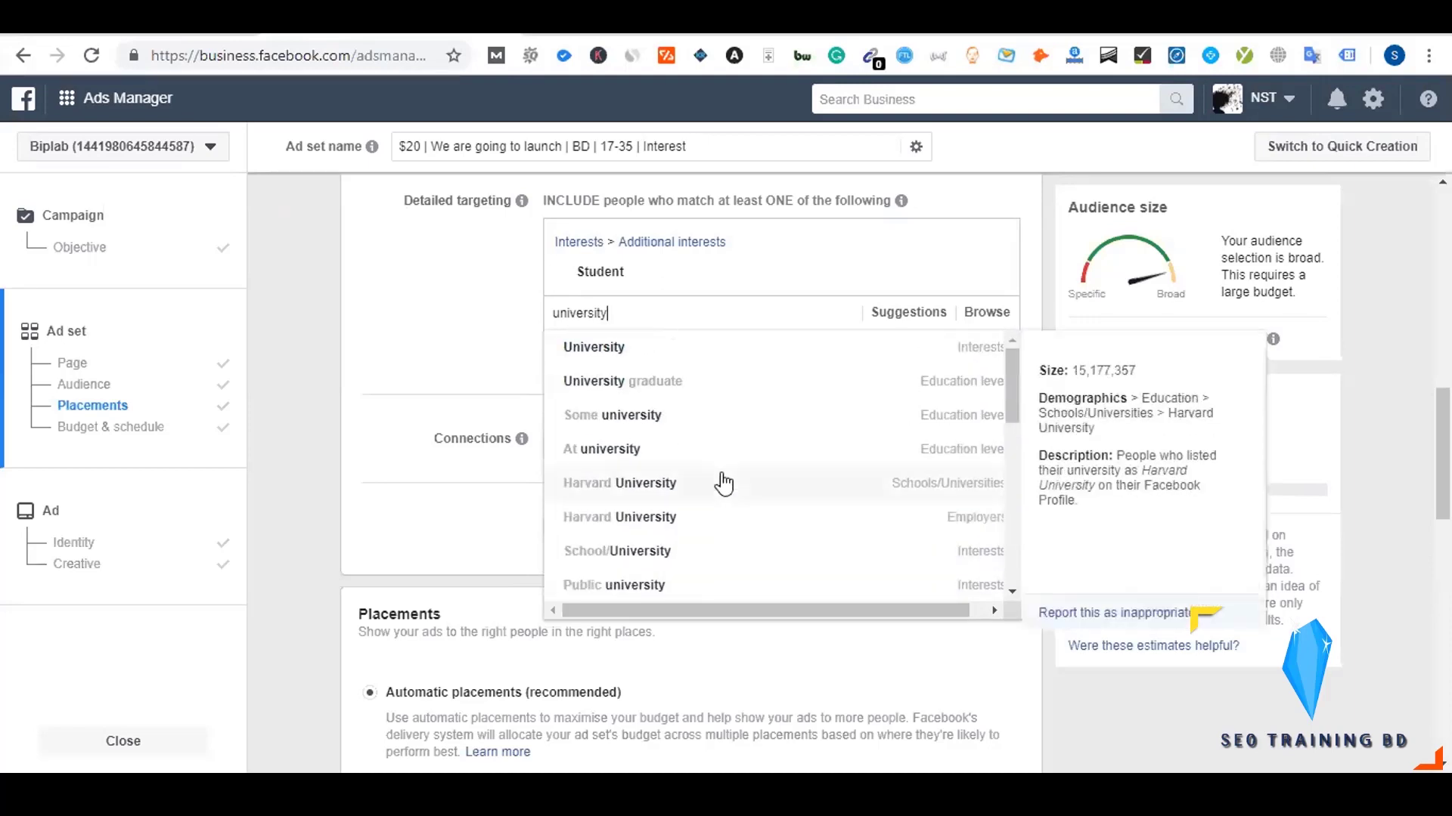
left_click(408, 333)
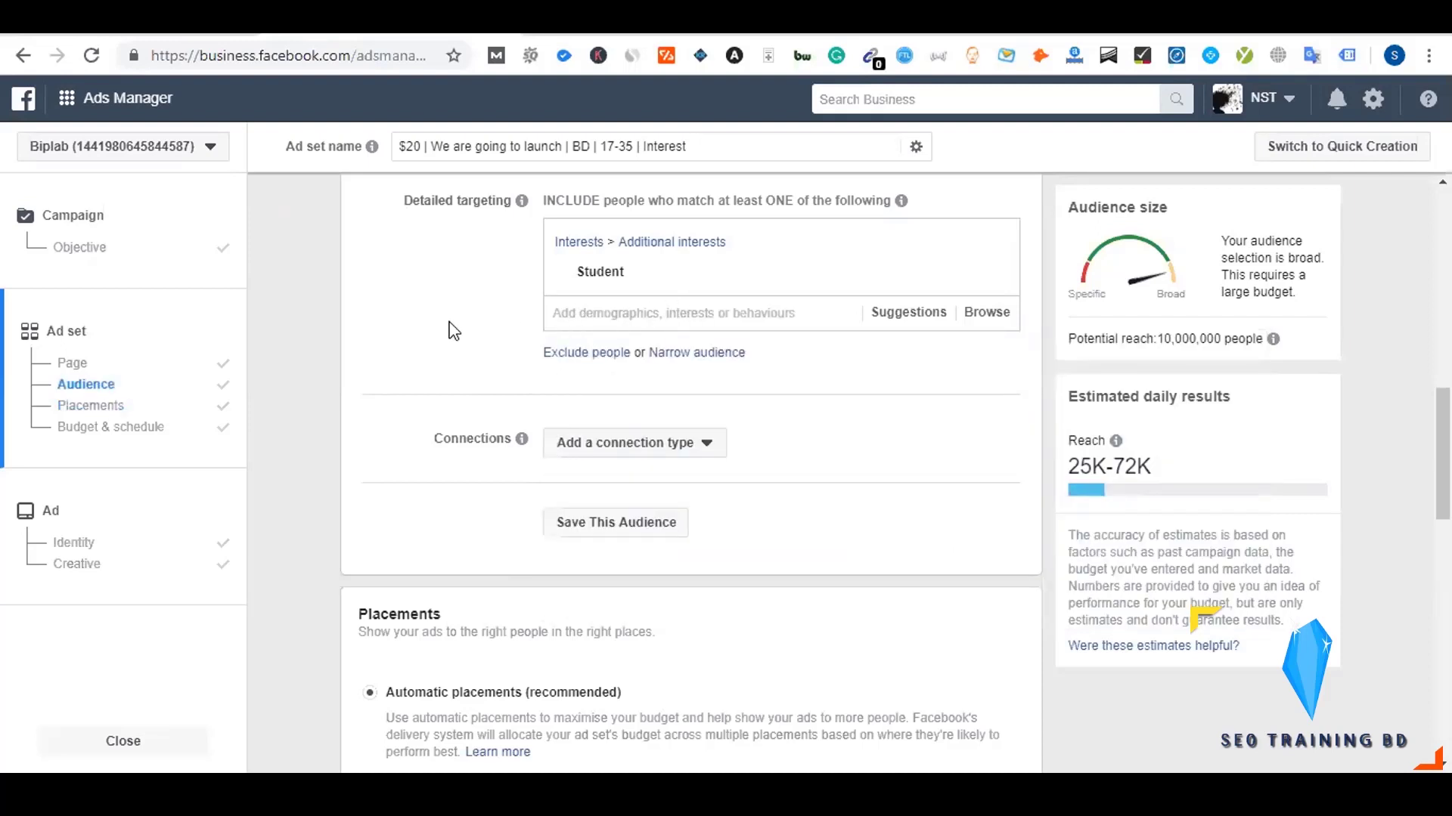
scroll(453, 331, "up", 1)
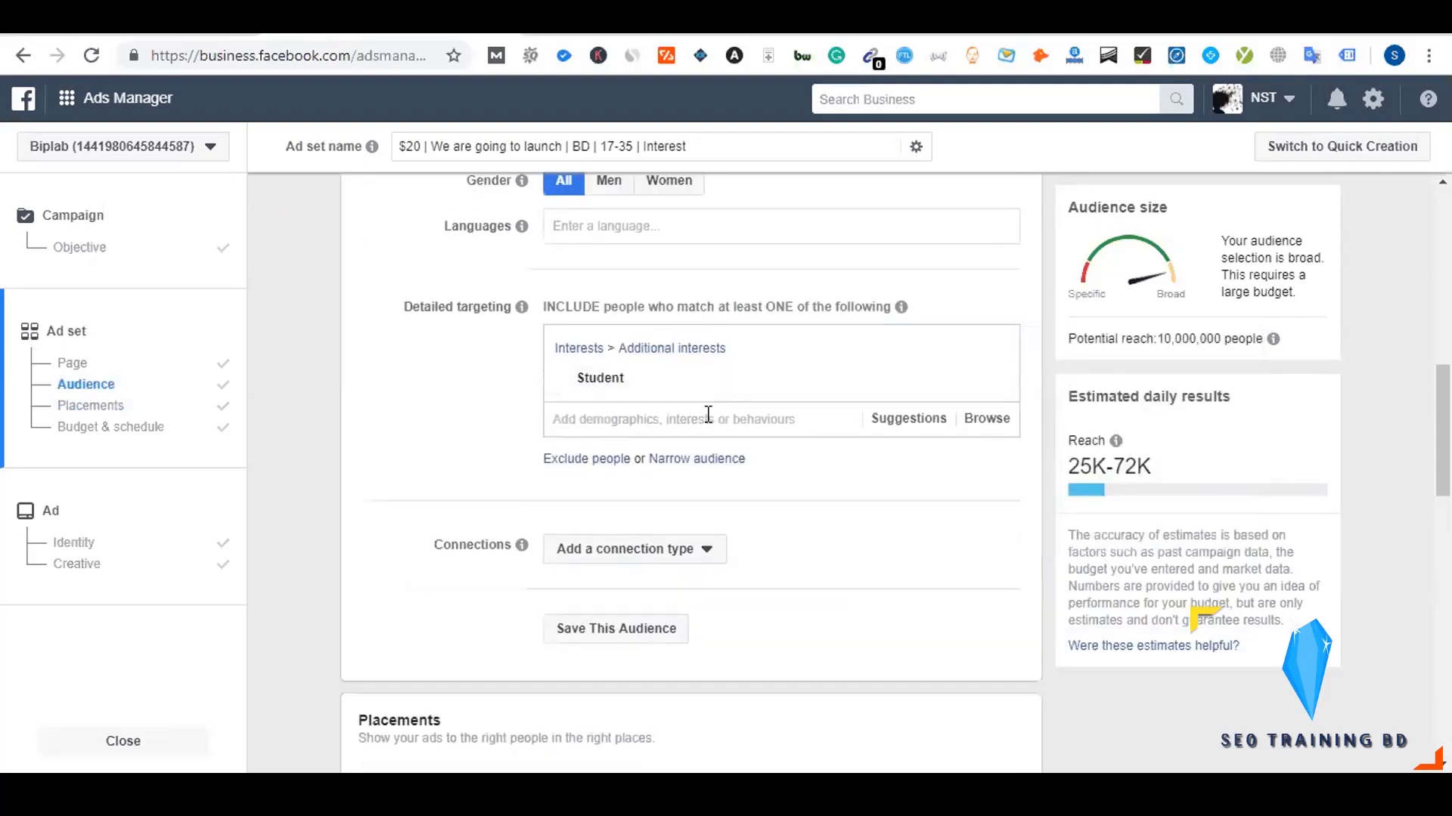
scroll(441, 418, "down", 1)
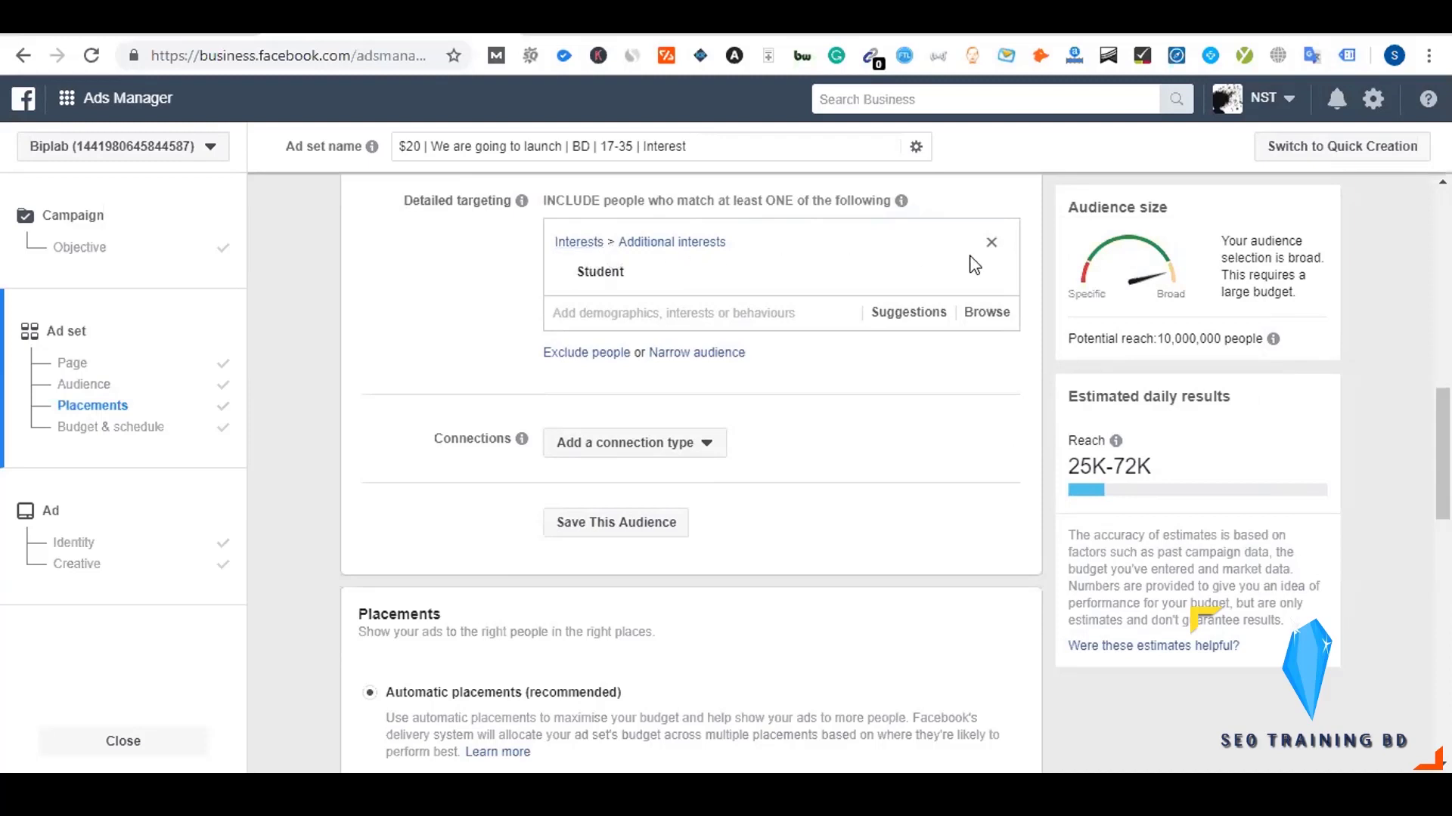
- Remove the Student interest and add University of Dhaka from the Schools/Universities category to detailed targeting
left_click(991, 244)
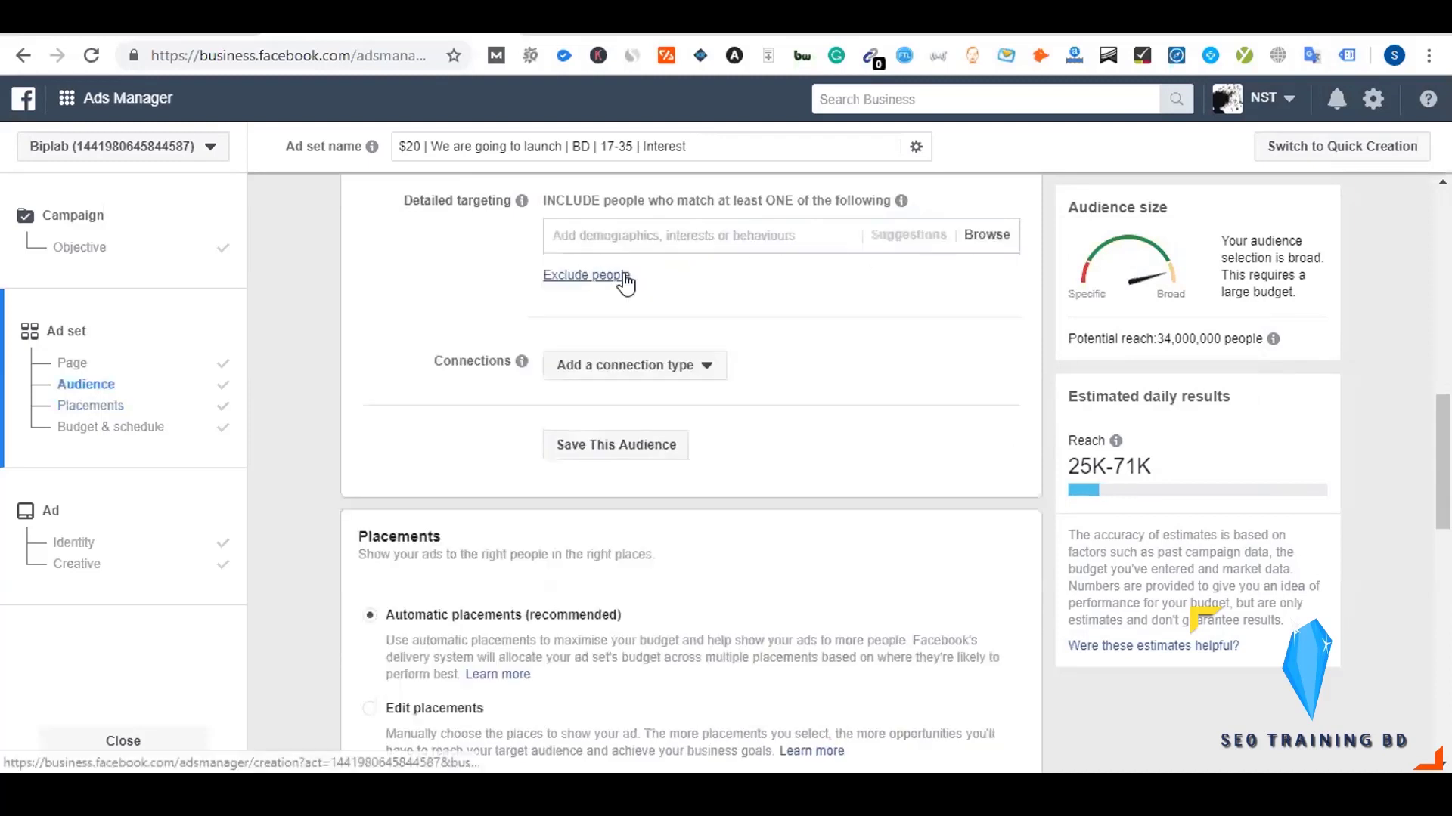
left_click(591, 240)
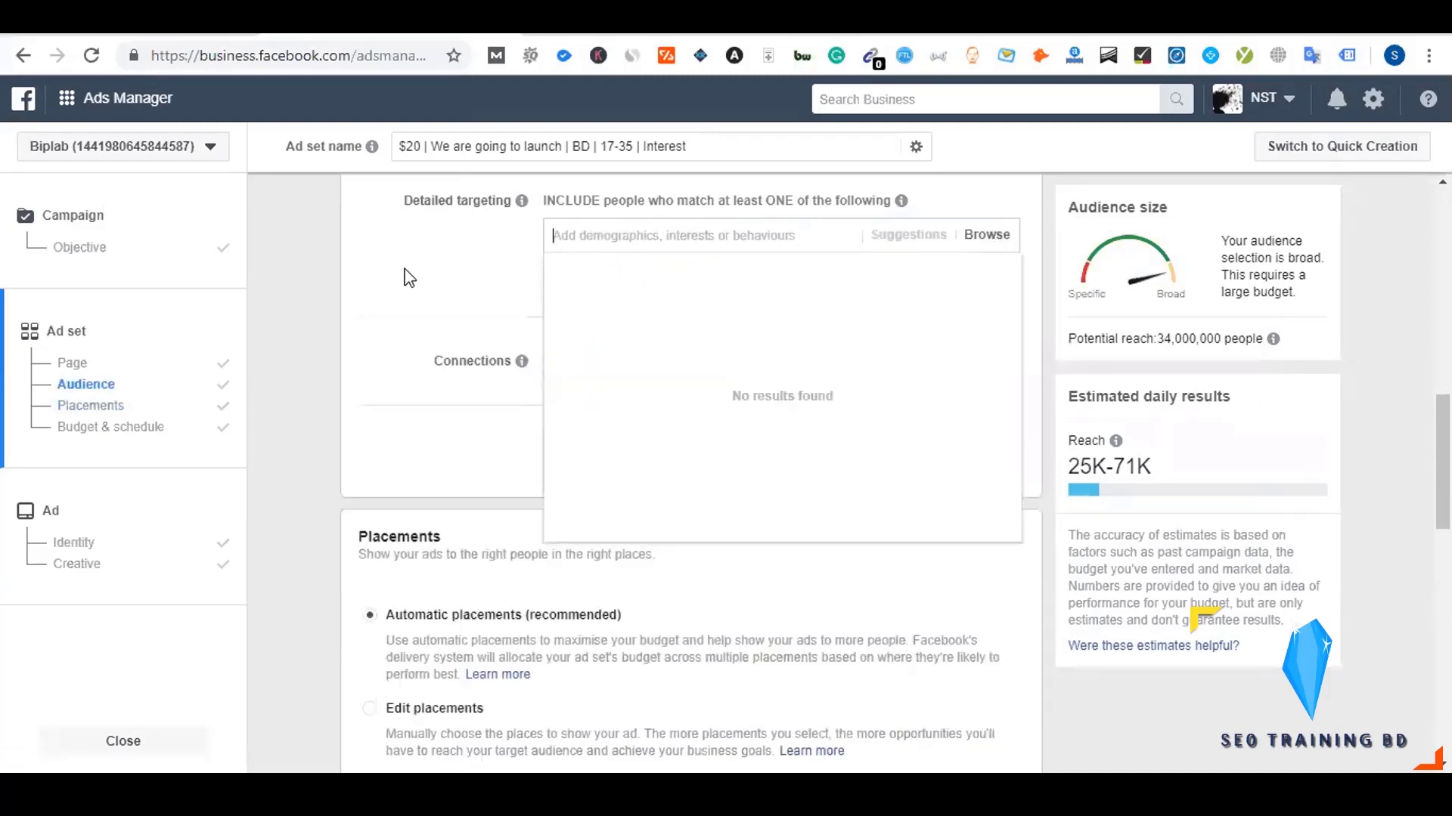
type("un")
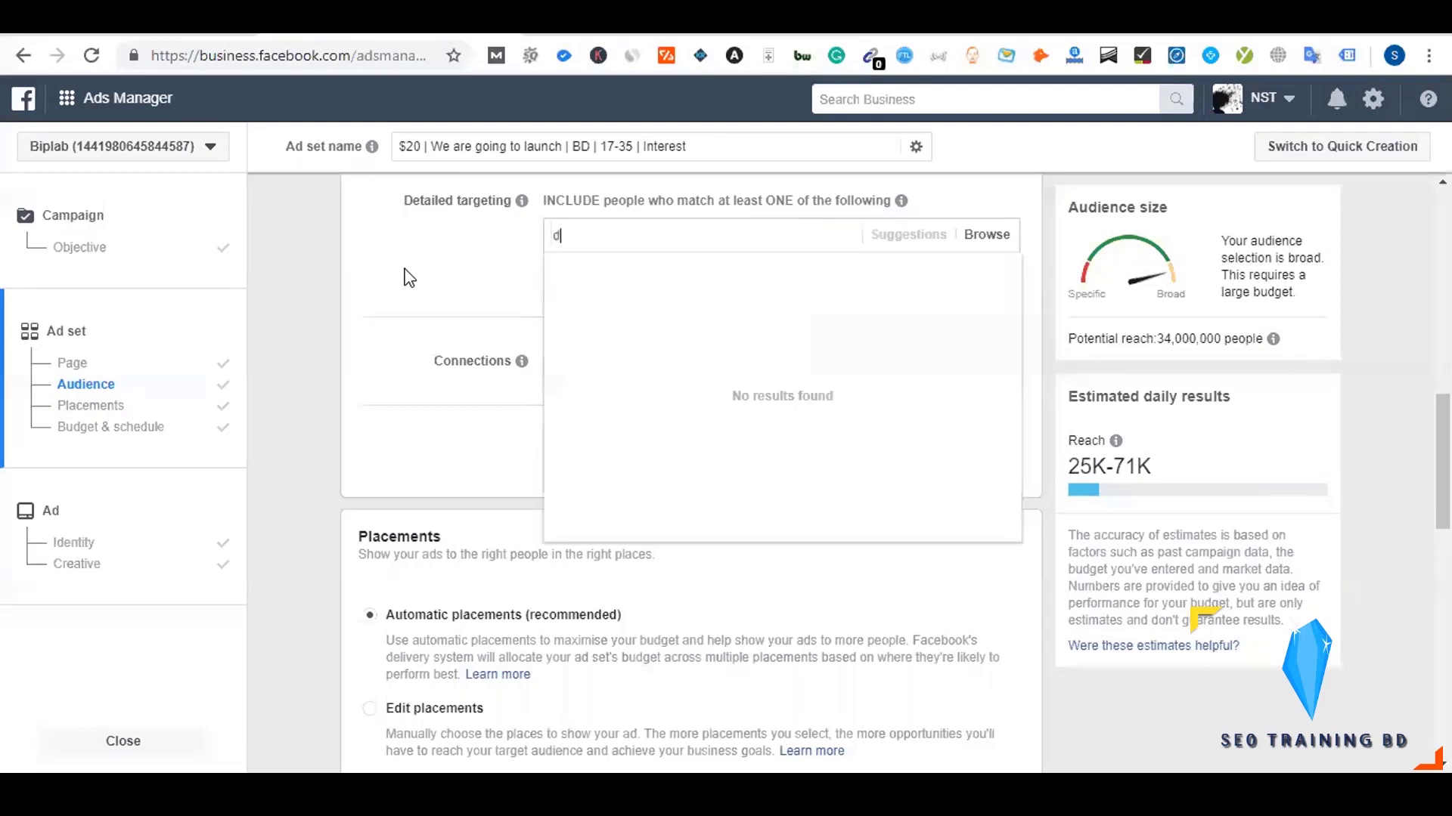
type("iversity of dhaka")
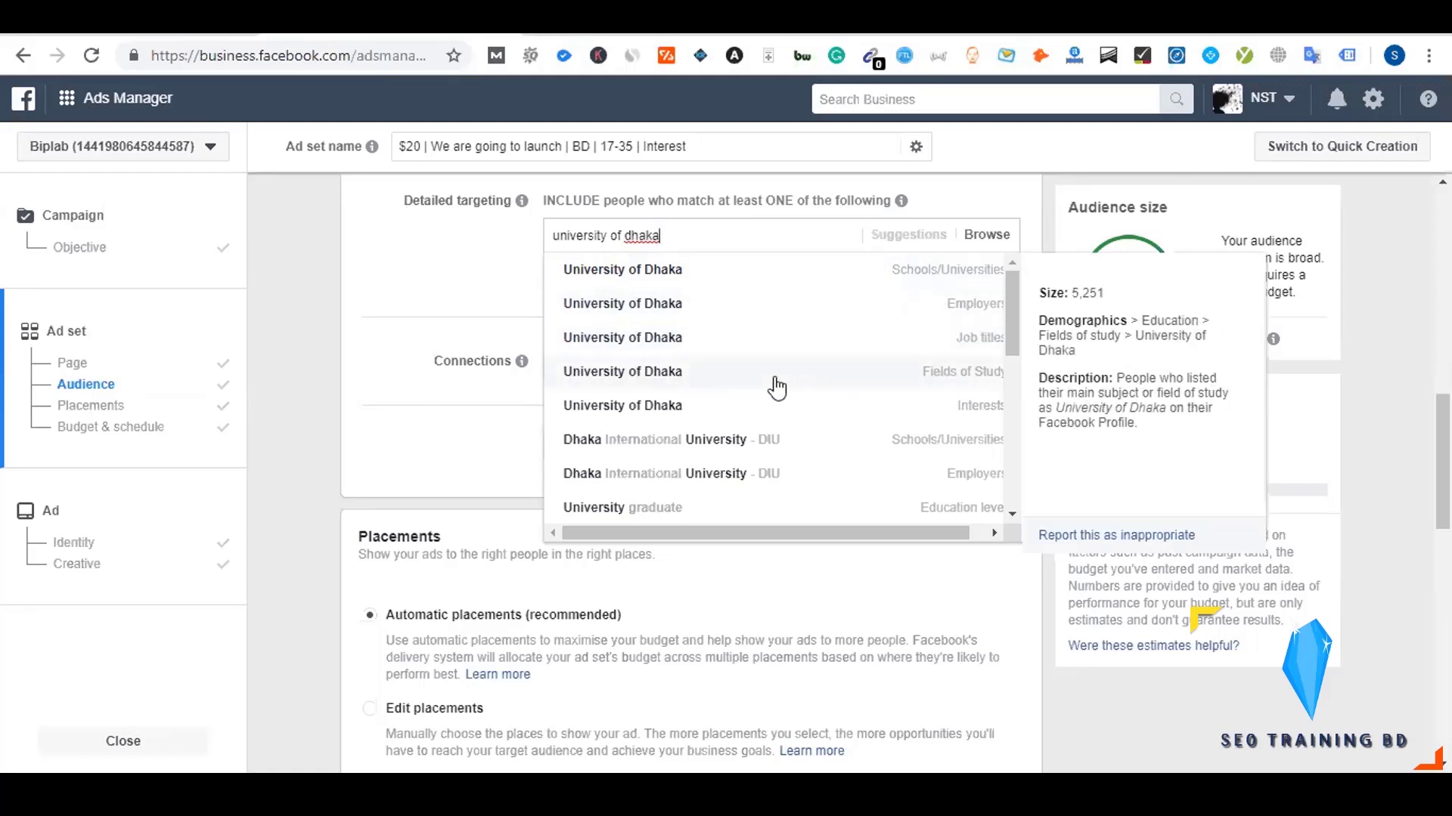
left_click(784, 272)
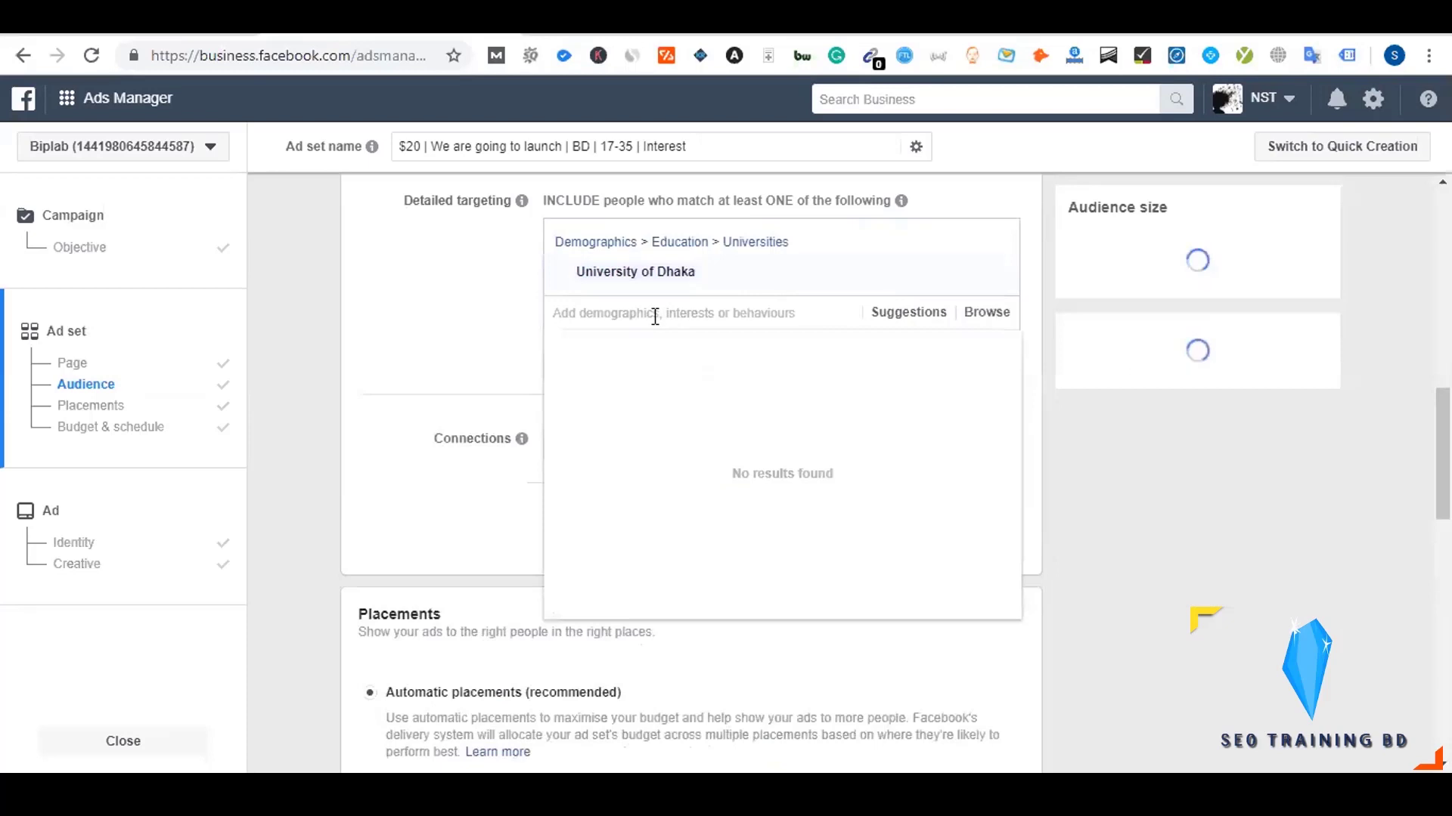
type("un")
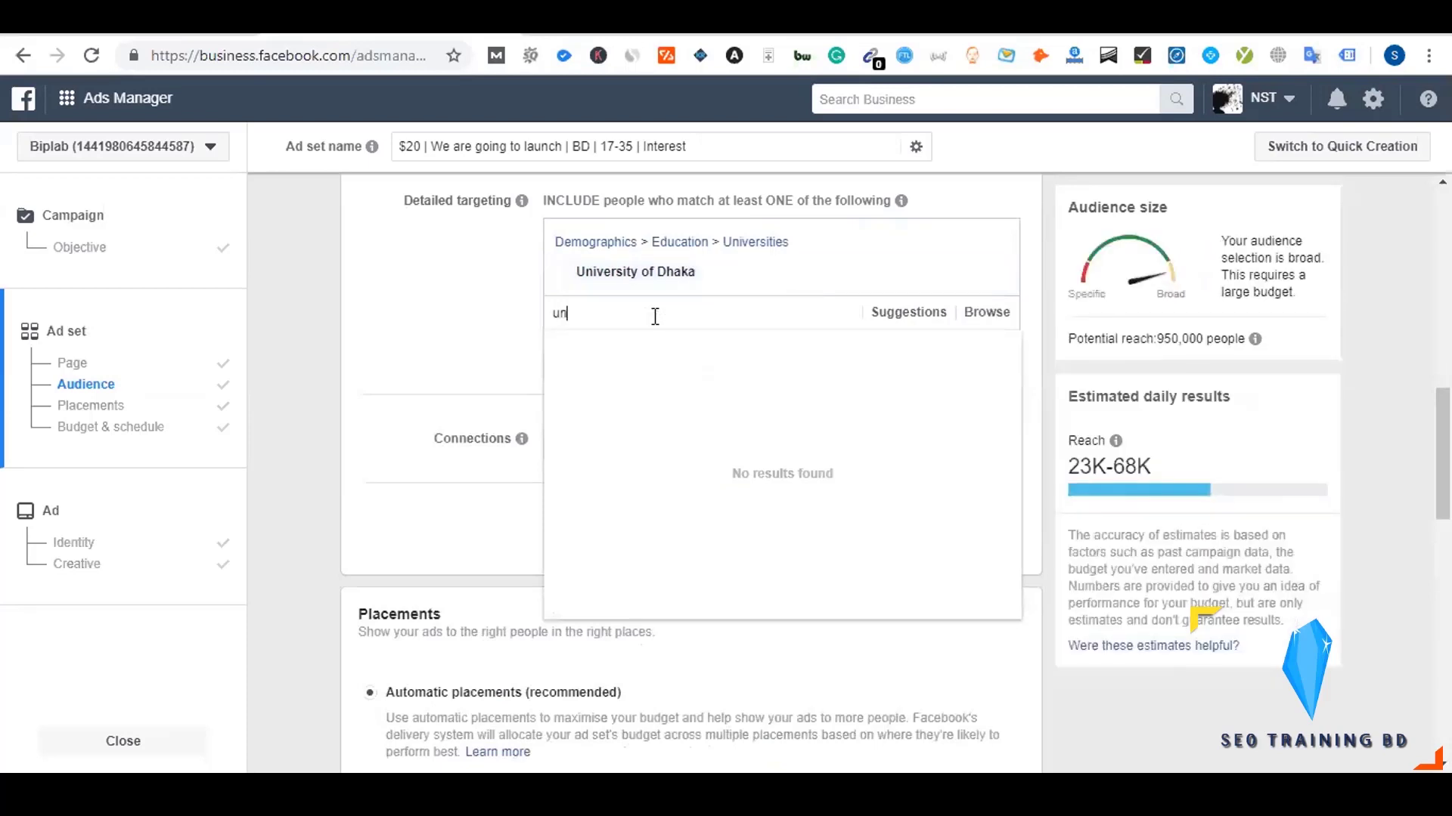
key("BackSpace")
key("BackSpace")
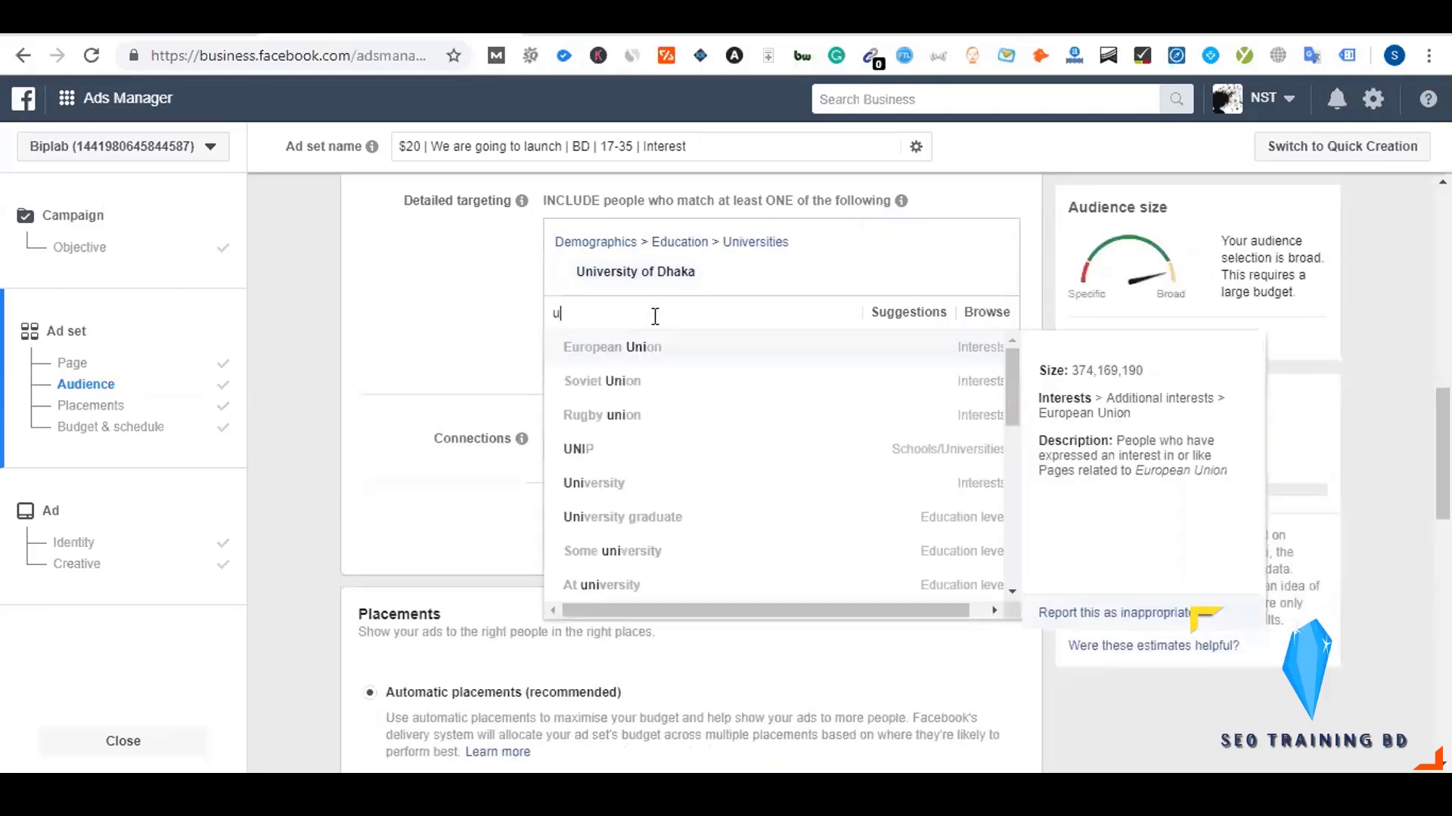
key("BackSpace")
- Add American International University-Bangladesh, East West University, BRAC University, University of Liberal Arts Bangladesh and Daffodil International University from the suggested universities
left_click(904, 316)
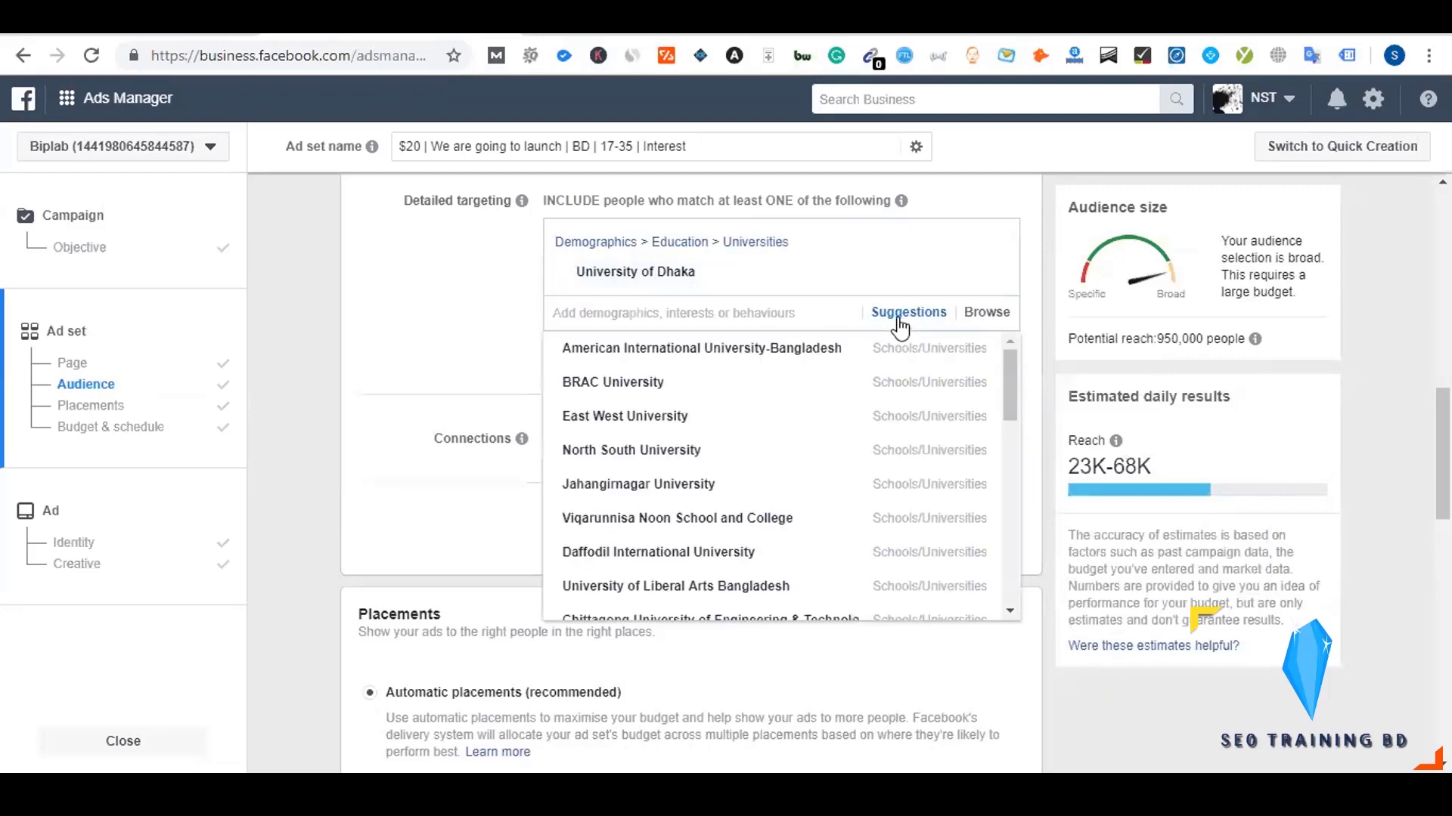
left_click(673, 354)
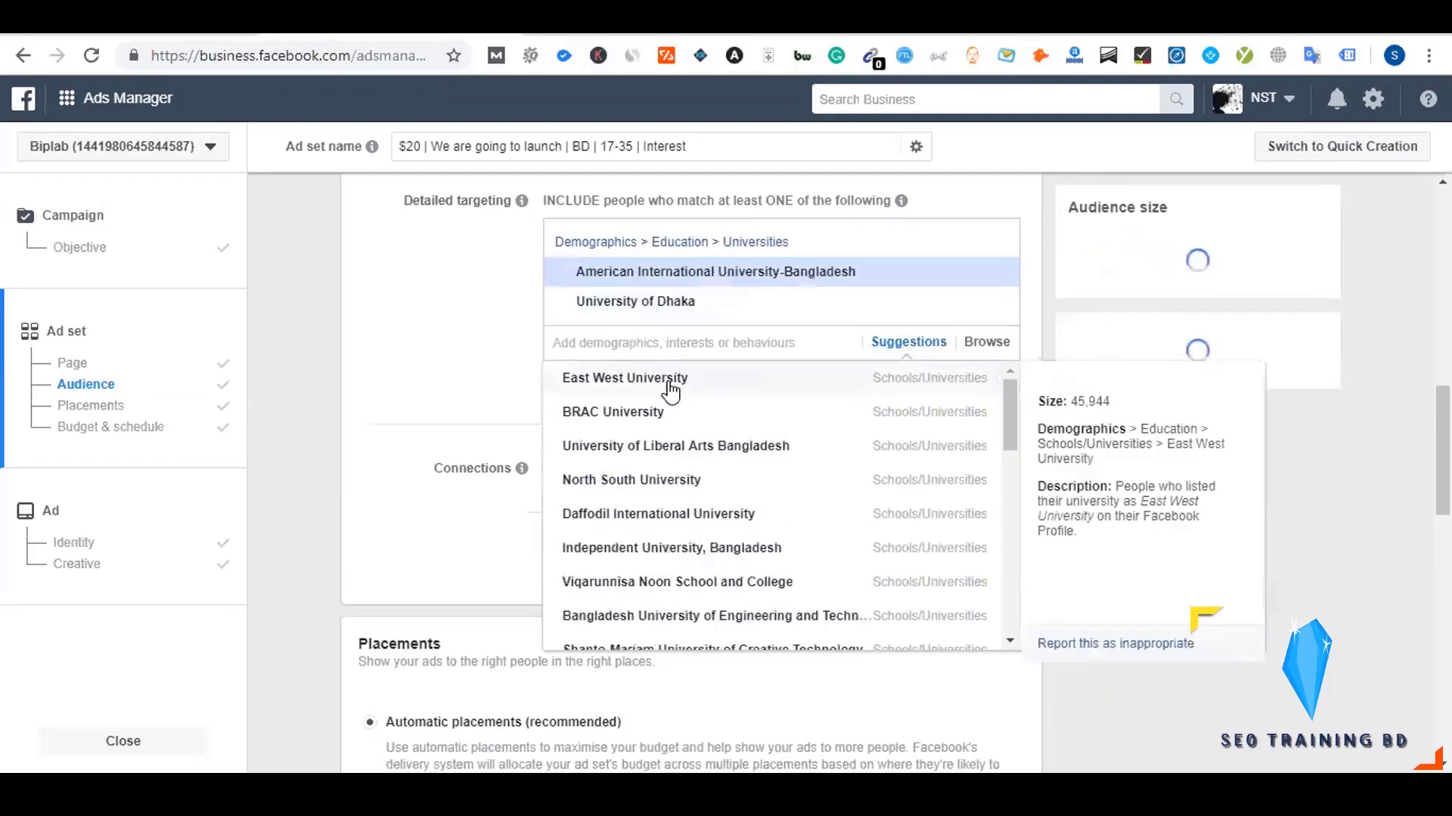
left_click(671, 387)
left_click(655, 417)
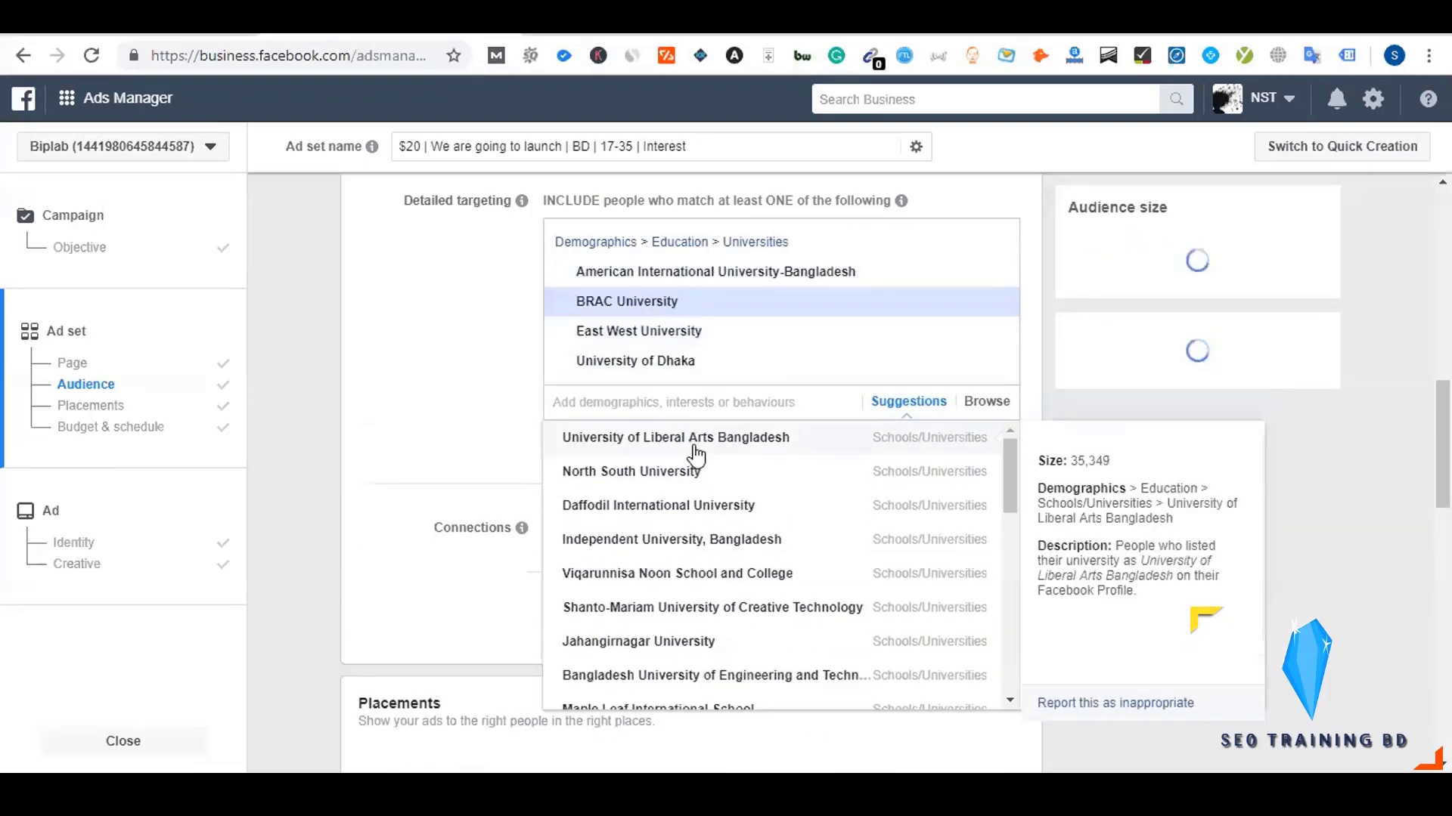
left_click(696, 452)
left_click(693, 475)
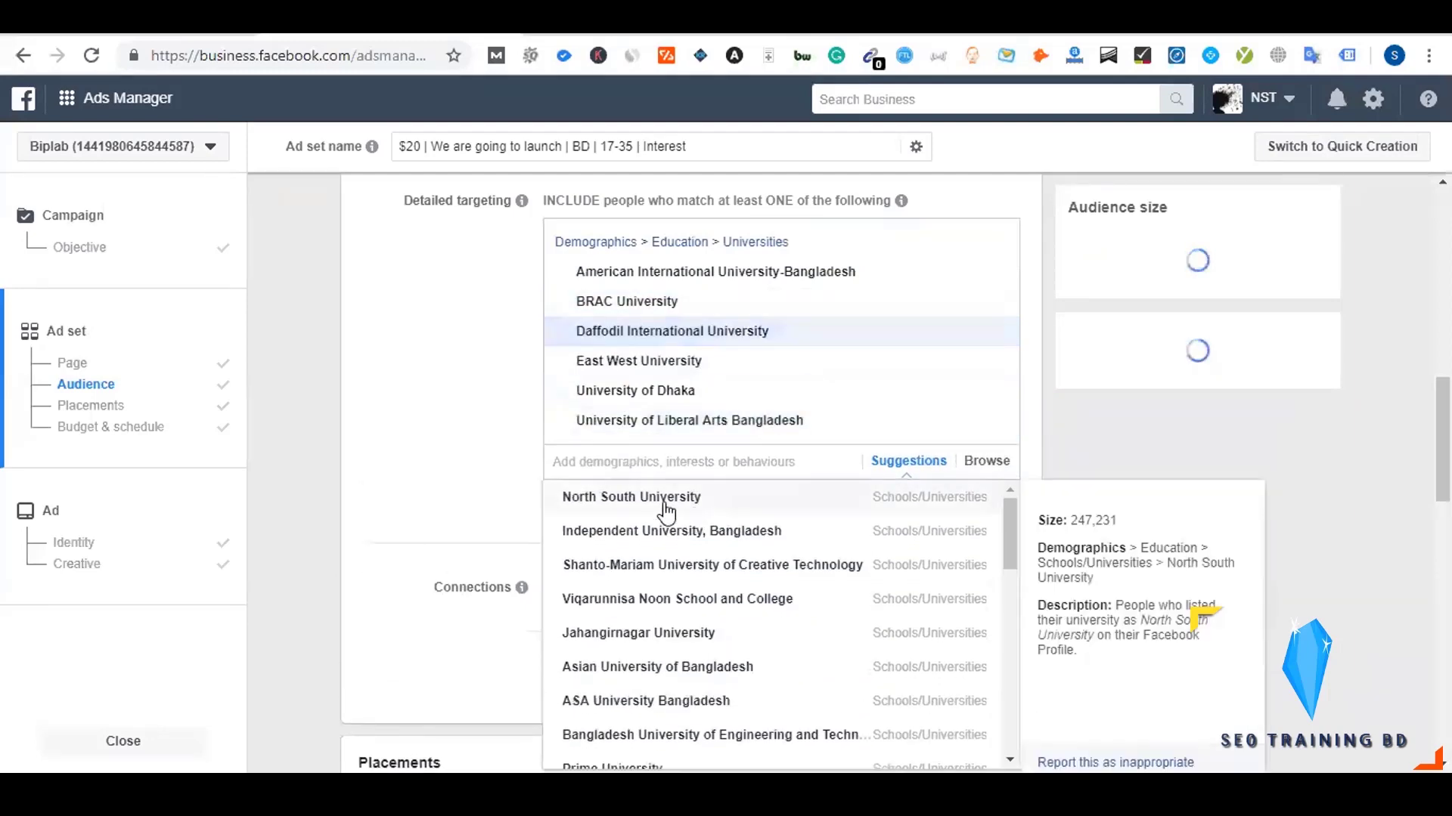
- Add North South University, Independent University, Bangladesh, Shanto-Mariam University of Creative Technology, Prime University, IBAIS University and Asian University of Bangladesh to the targeted universities
left_click(666, 505)
left_click(677, 539)
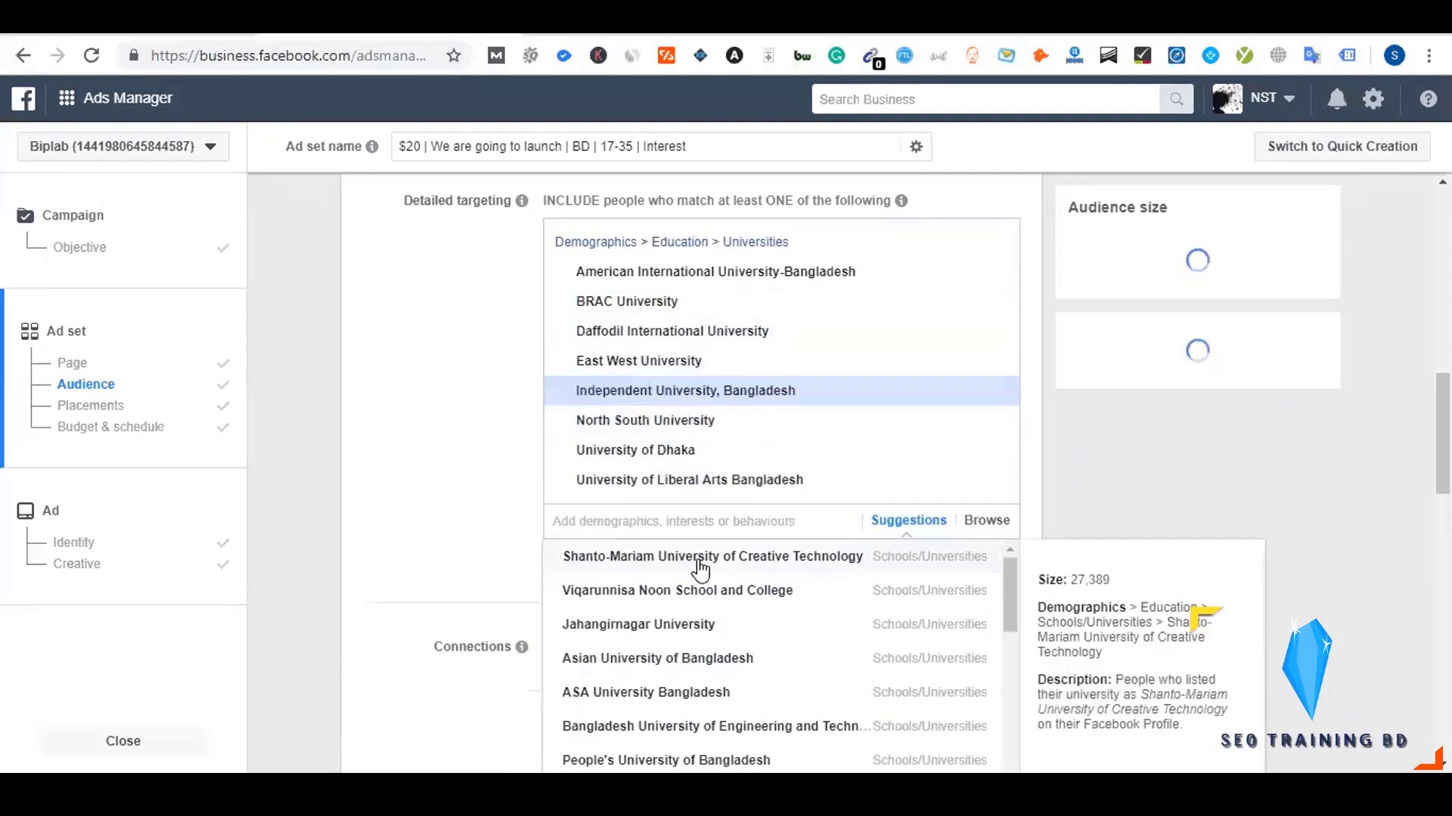
left_click(699, 563)
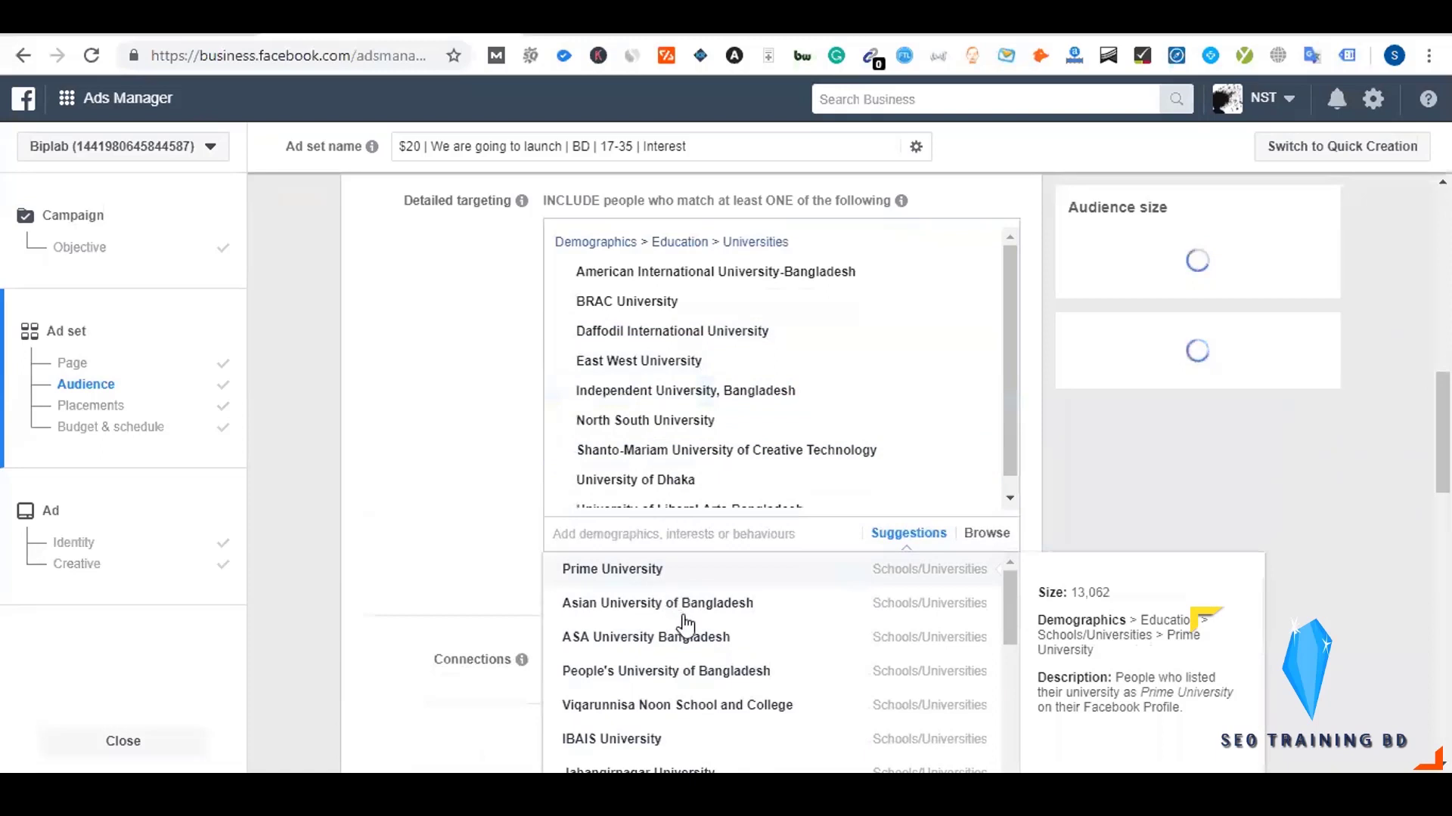
left_click(680, 572)
left_click(641, 577)
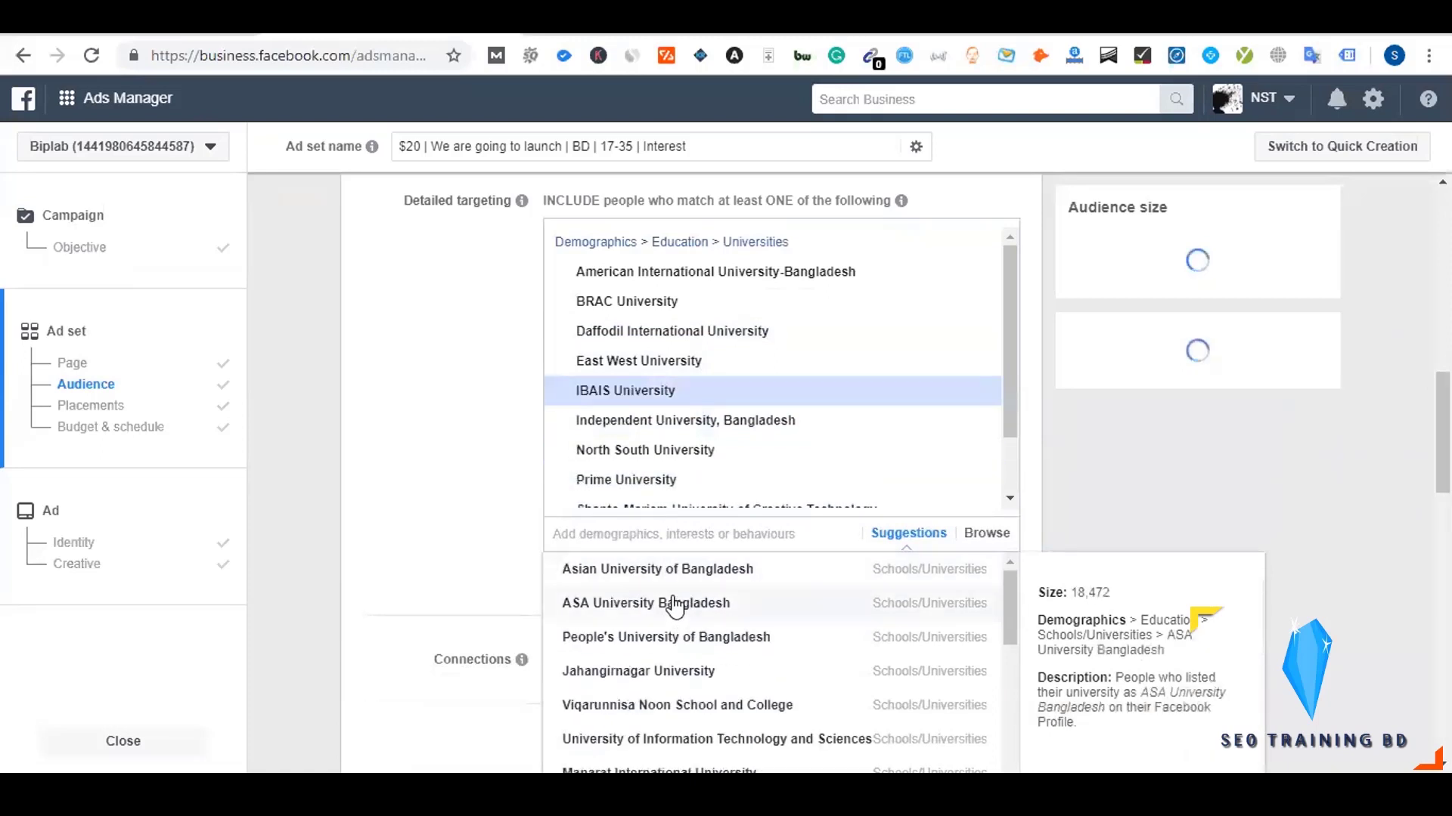
left_click(671, 579)
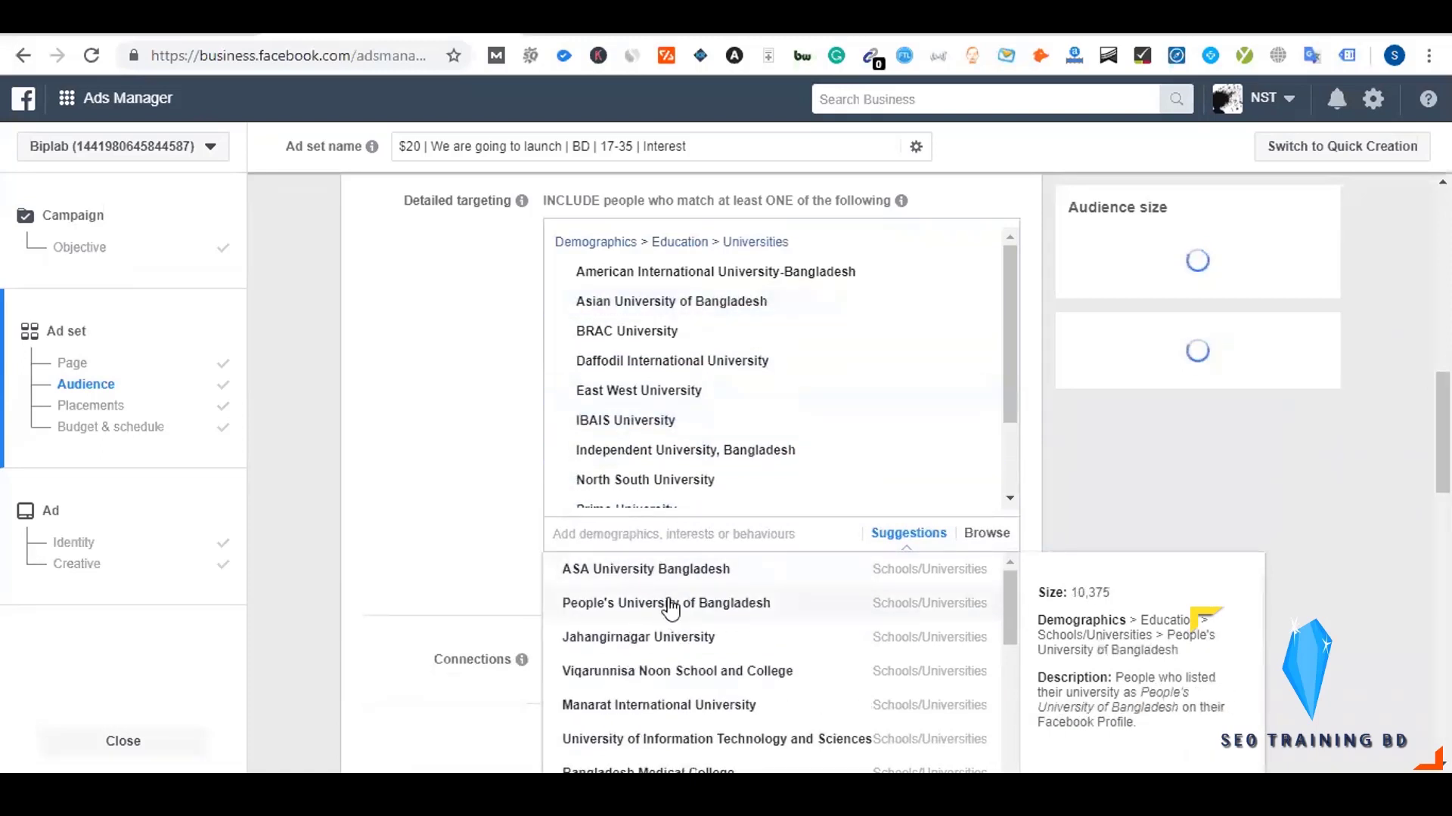
- Add ASA University Bangladesh, People's University of Bangladesh, Jahangirnagar University and University of Chittagong to the targeted universities
left_click(669, 572)
left_click(666, 574)
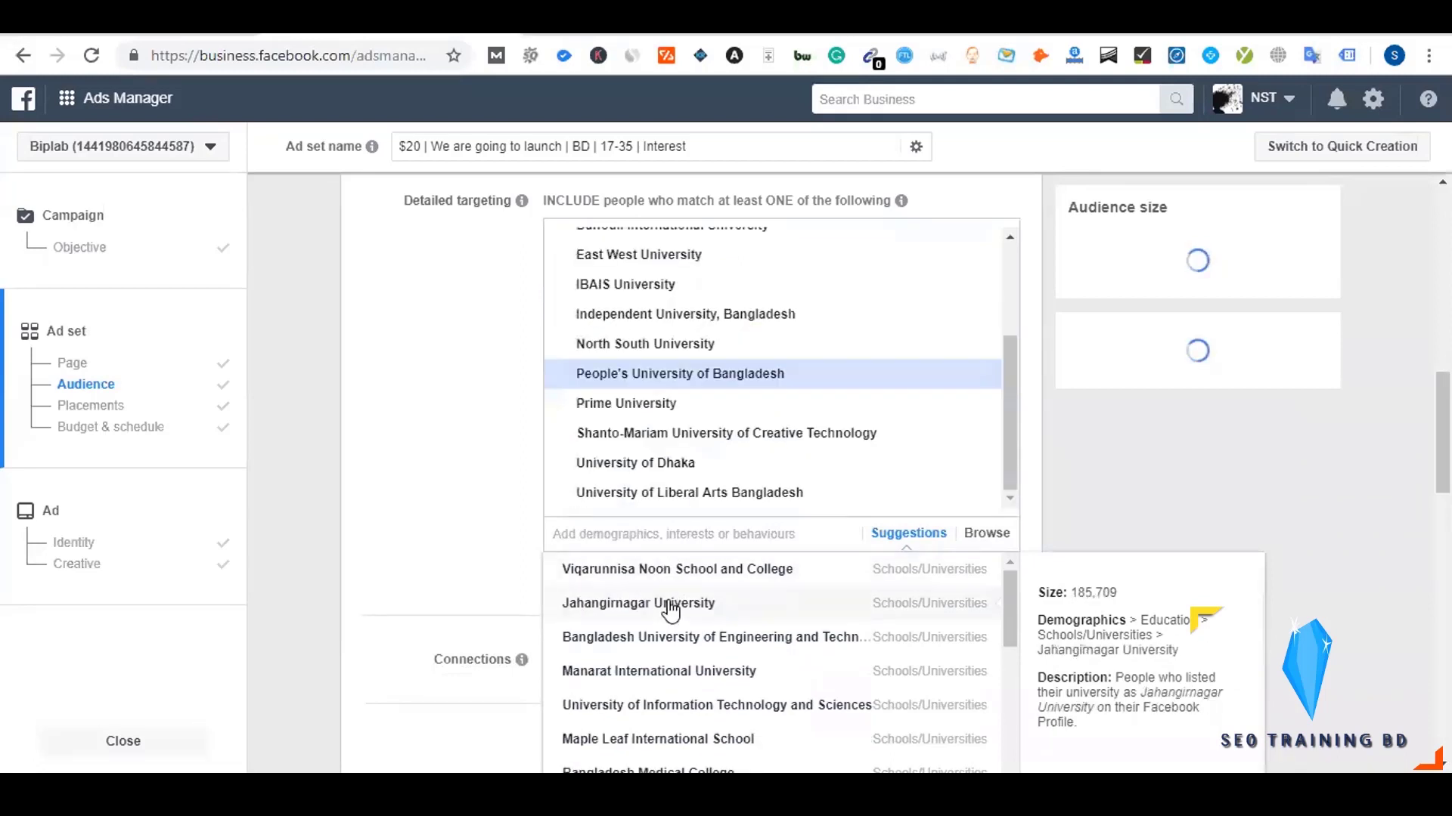
left_click(671, 604)
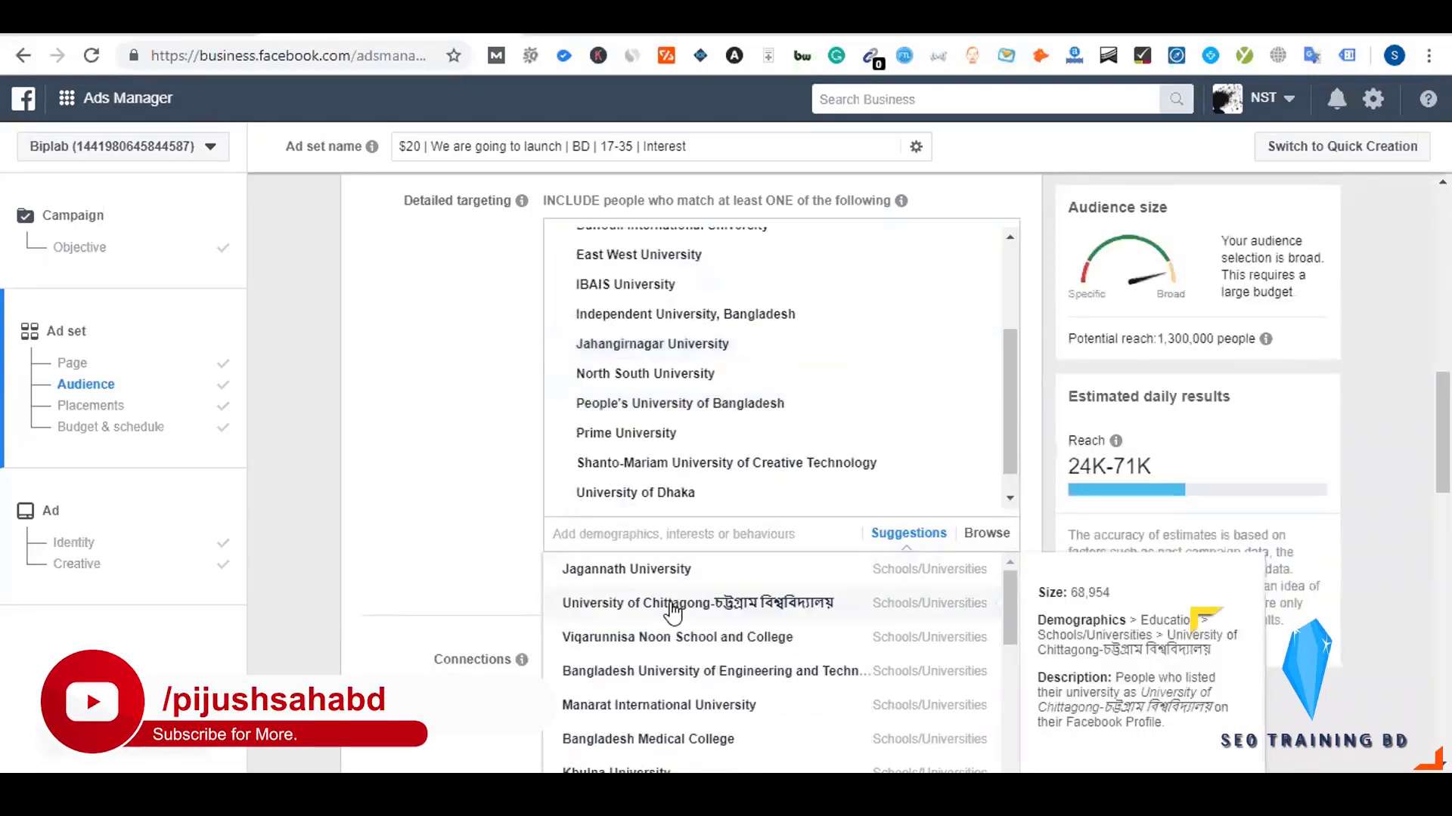
left_click(672, 607)
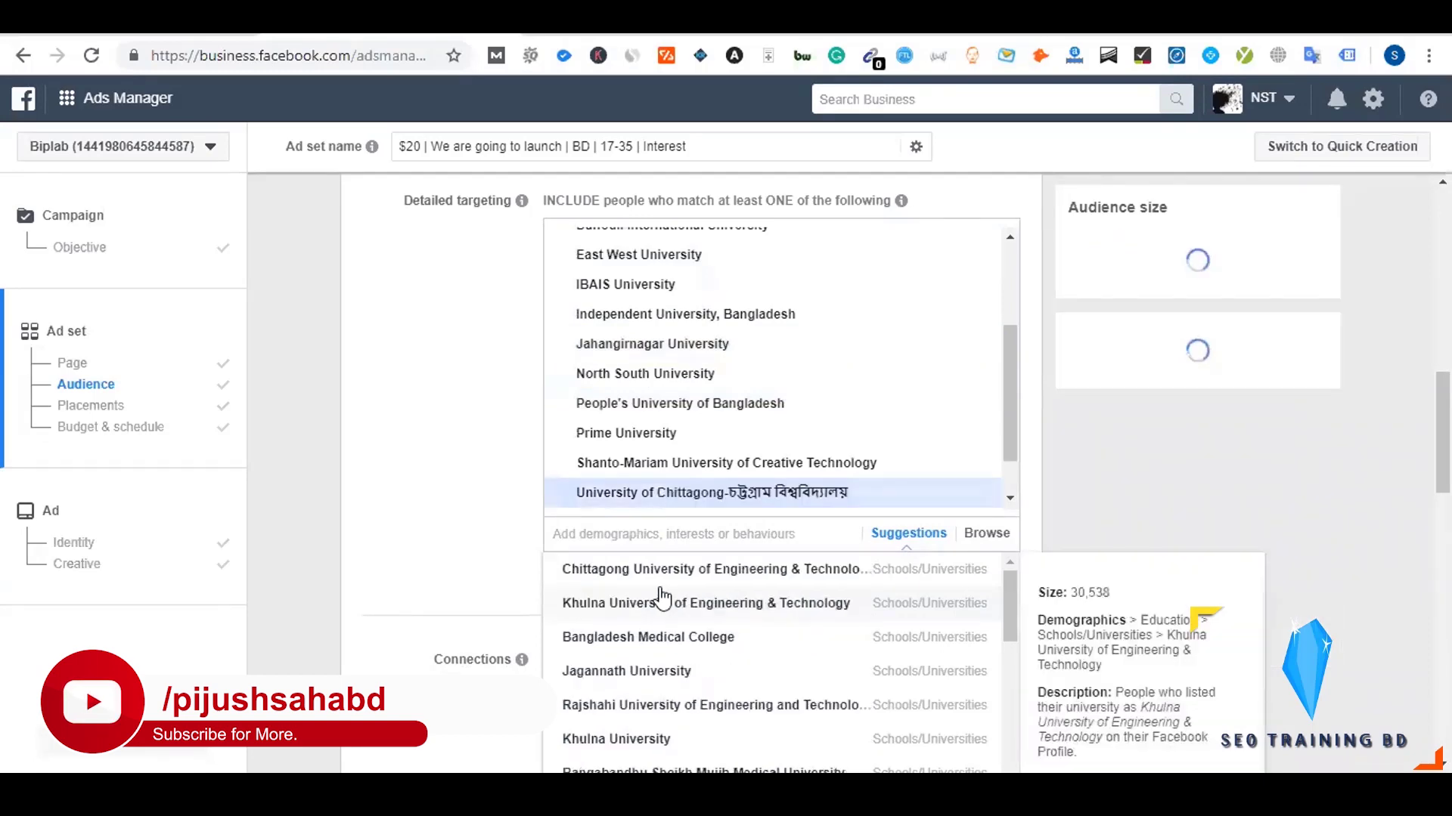
- Add Chittagong University of Engineering & Technology, Khulna University of Engineering & Technology, RUET and Bangladesh Medical College to the targeted universities
left_click(651, 581)
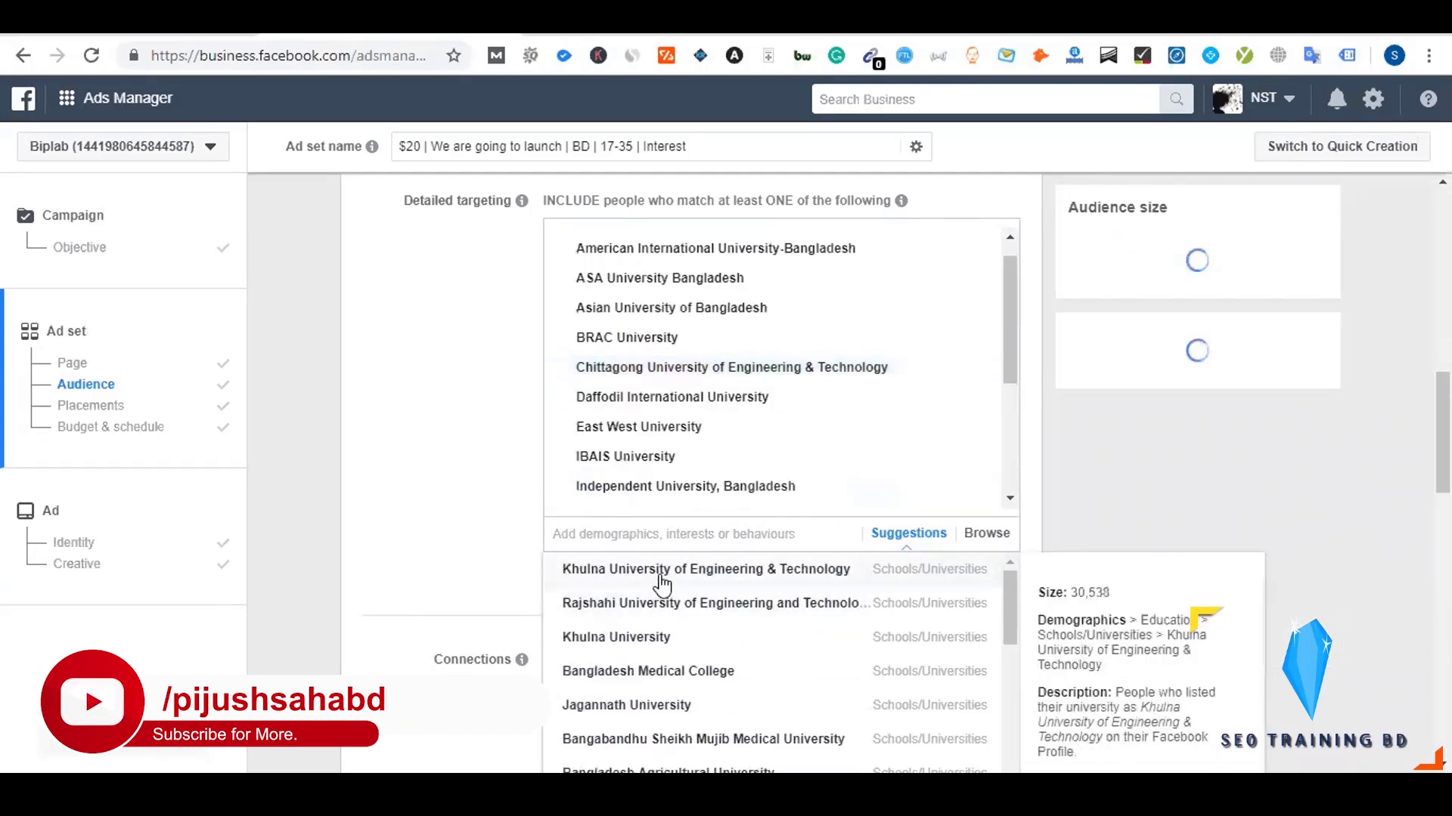
left_click(662, 582)
left_click(727, 578)
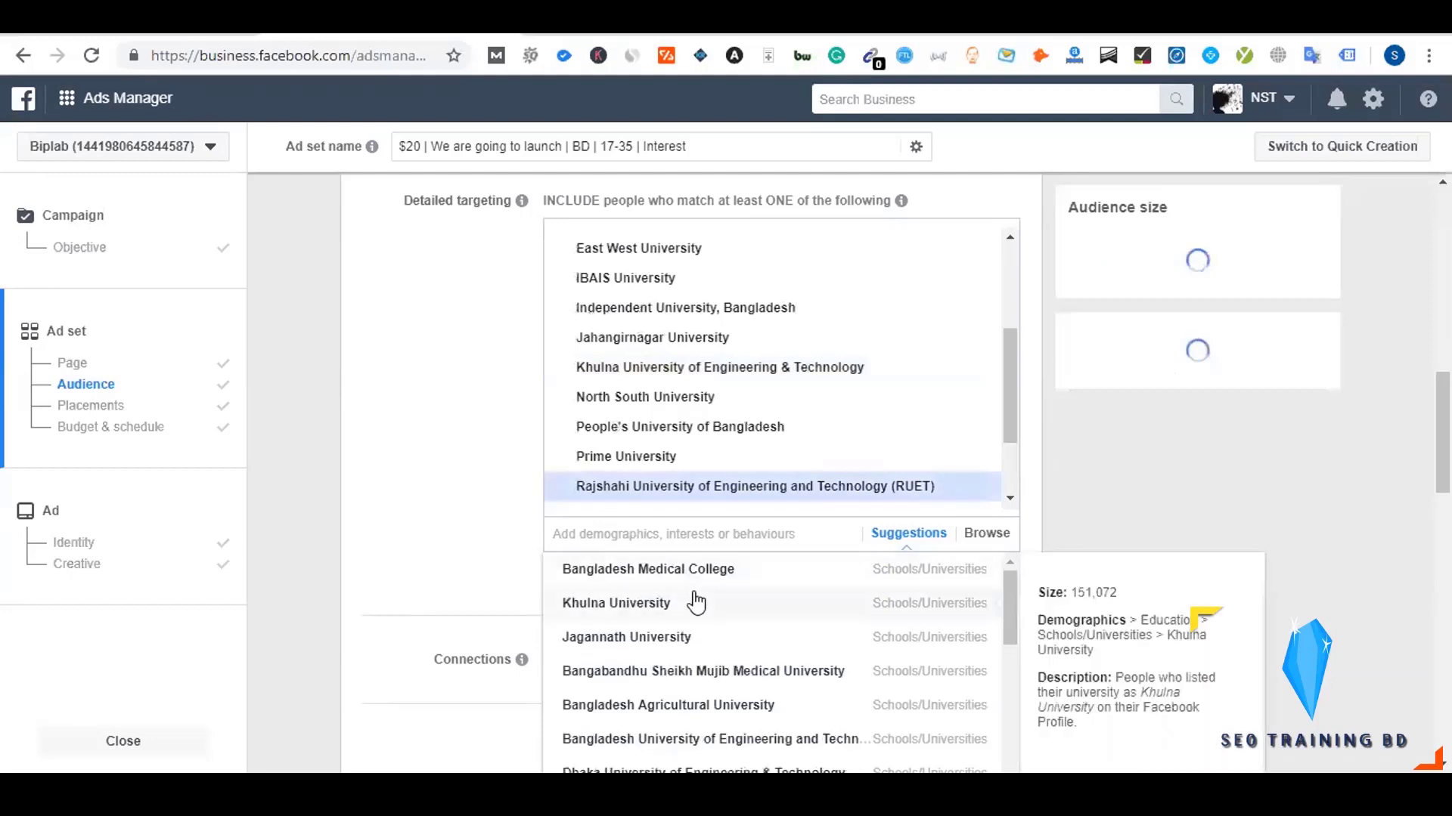
left_click(744, 580)
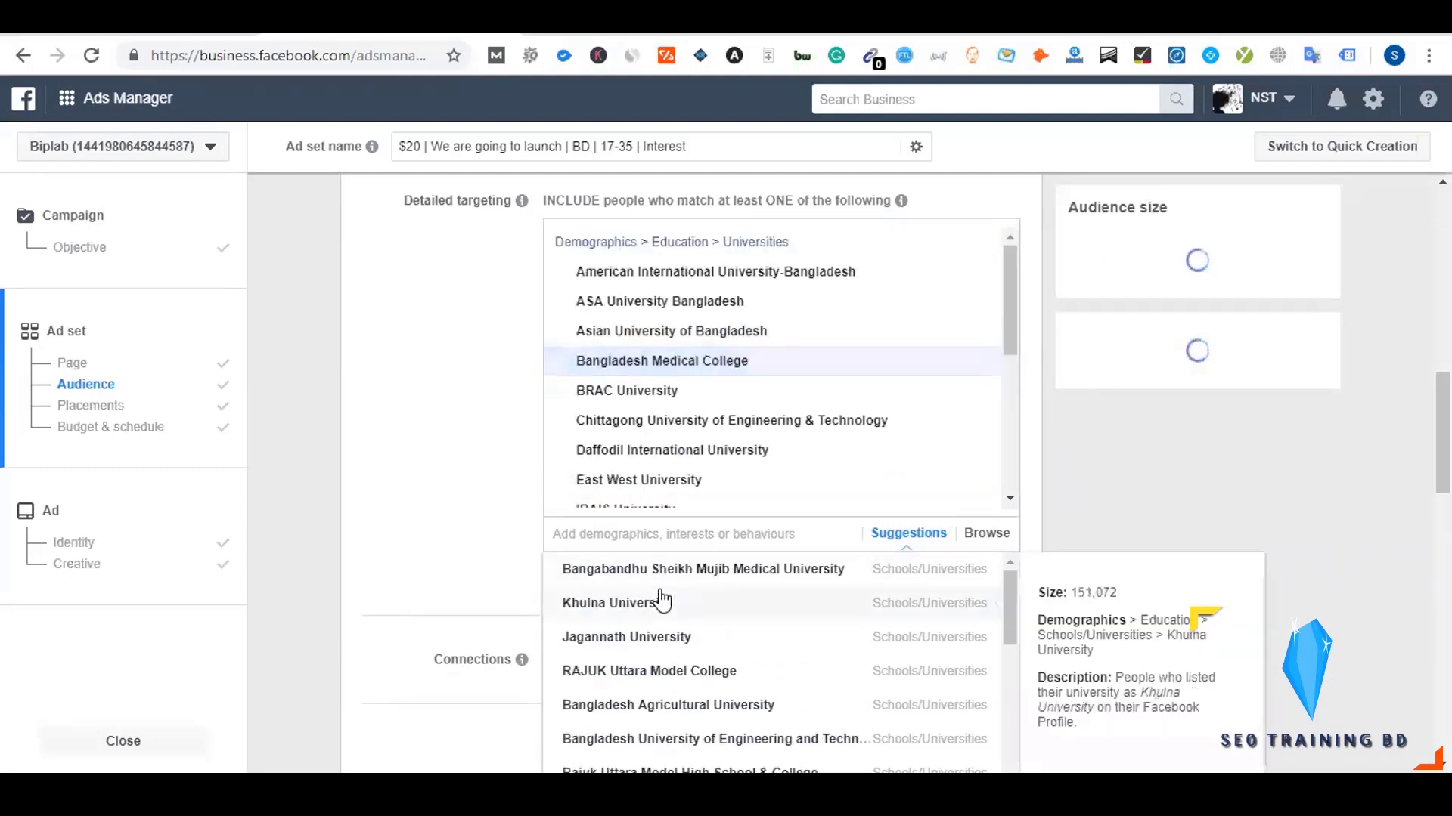
- Add Bangabandhu Sheikh Mujib Medical University, Khulna University, Bangladesh Agricultural University, Jagannath University and RAJUK Uttara Model College to the targeted universities
left_click(649, 581)
left_click(644, 588)
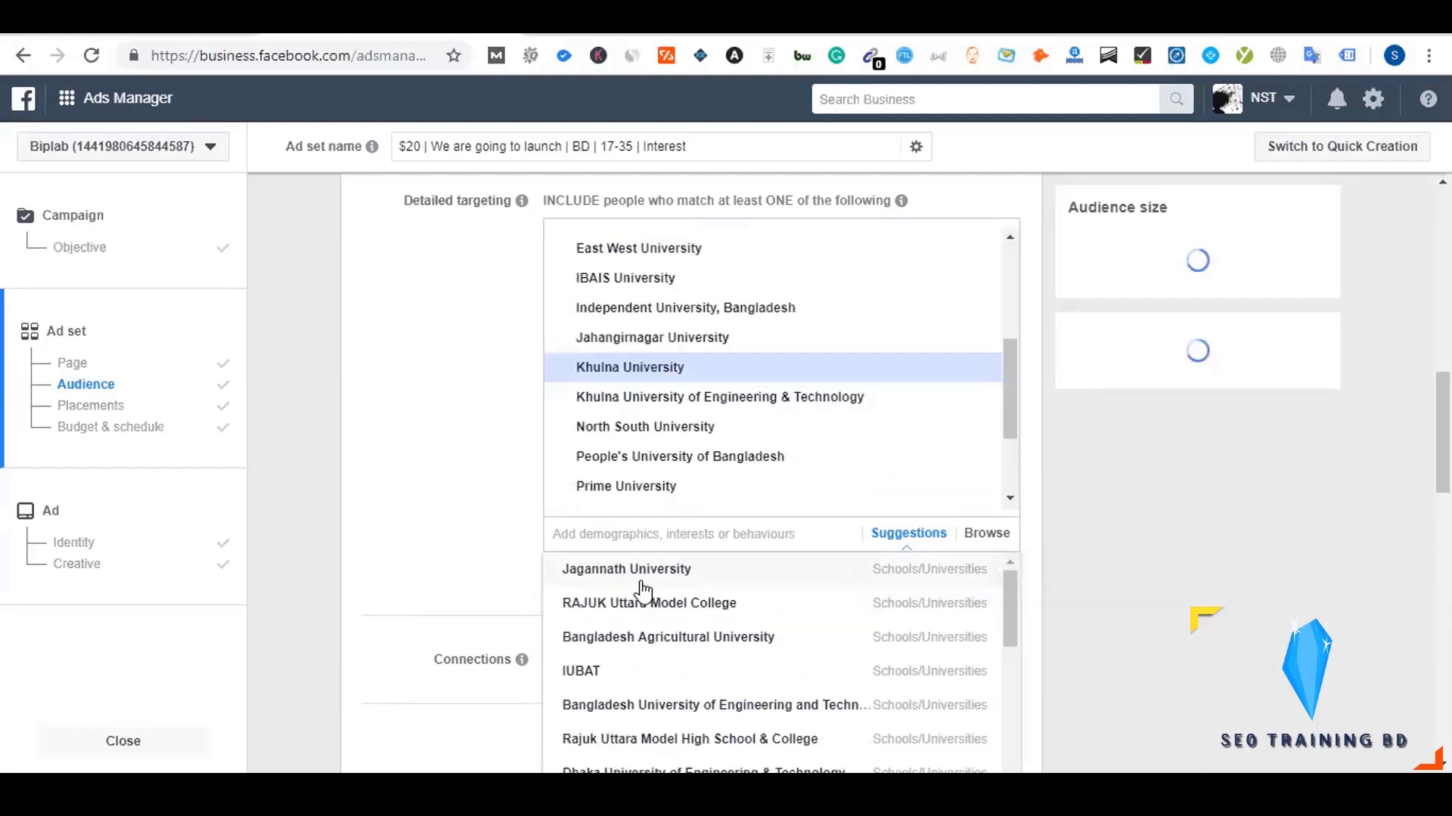
left_click(657, 593)
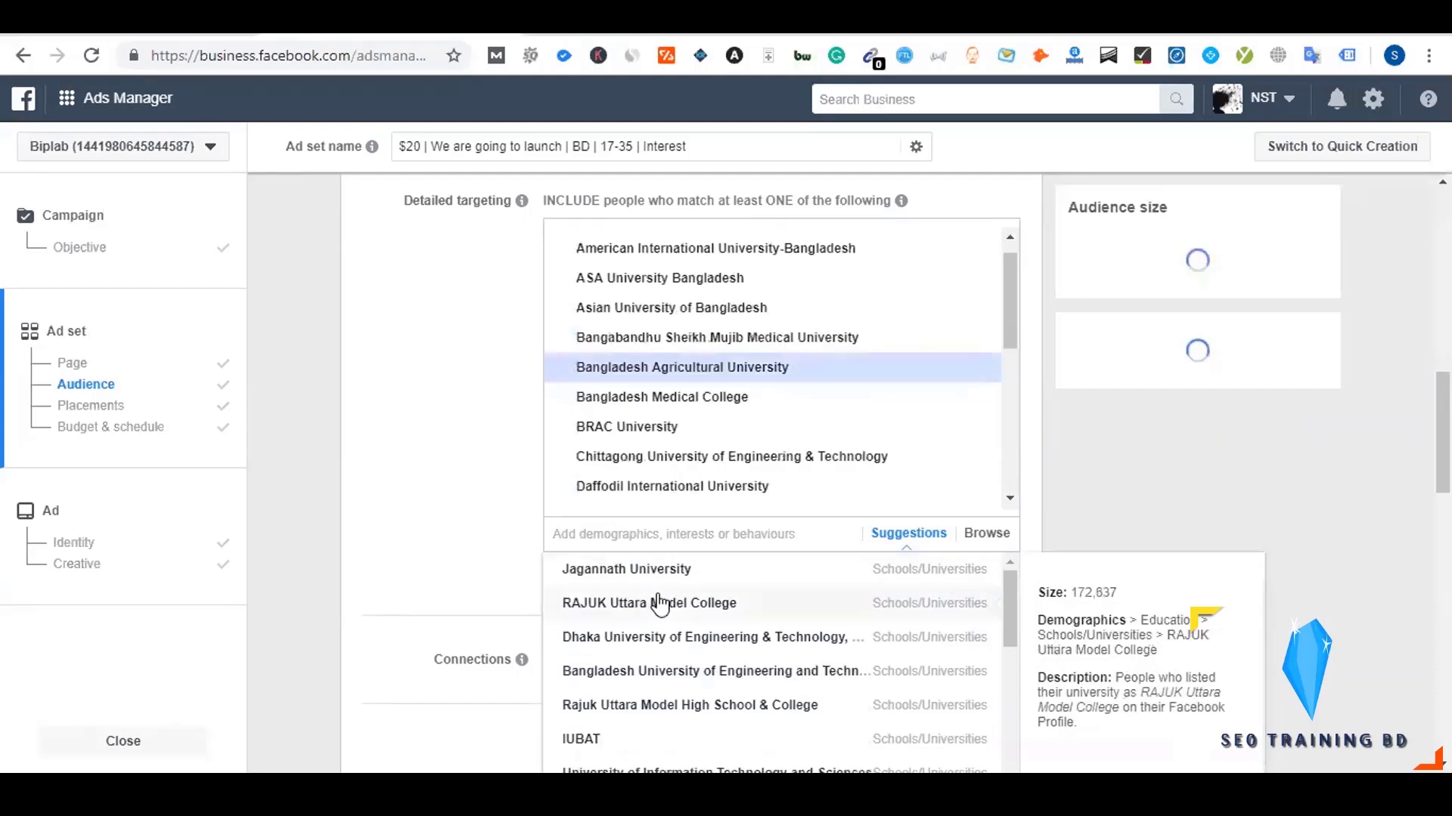
left_click(662, 576)
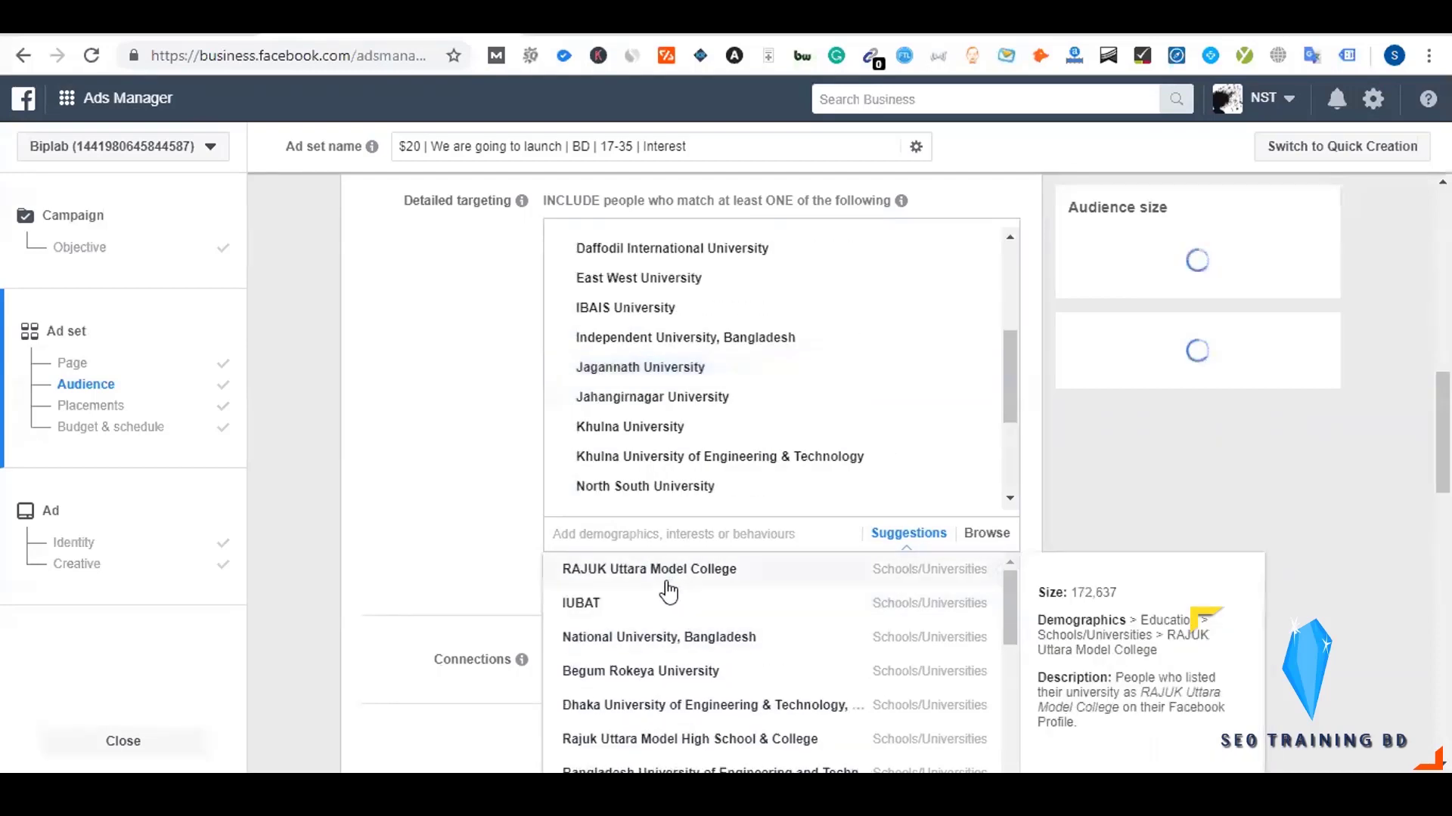
left_click(666, 582)
left_click(470, 567)
- Check the potential reach of the university audience and review the selected universities in detailed targeting
scroll(474, 567, "up", 3)
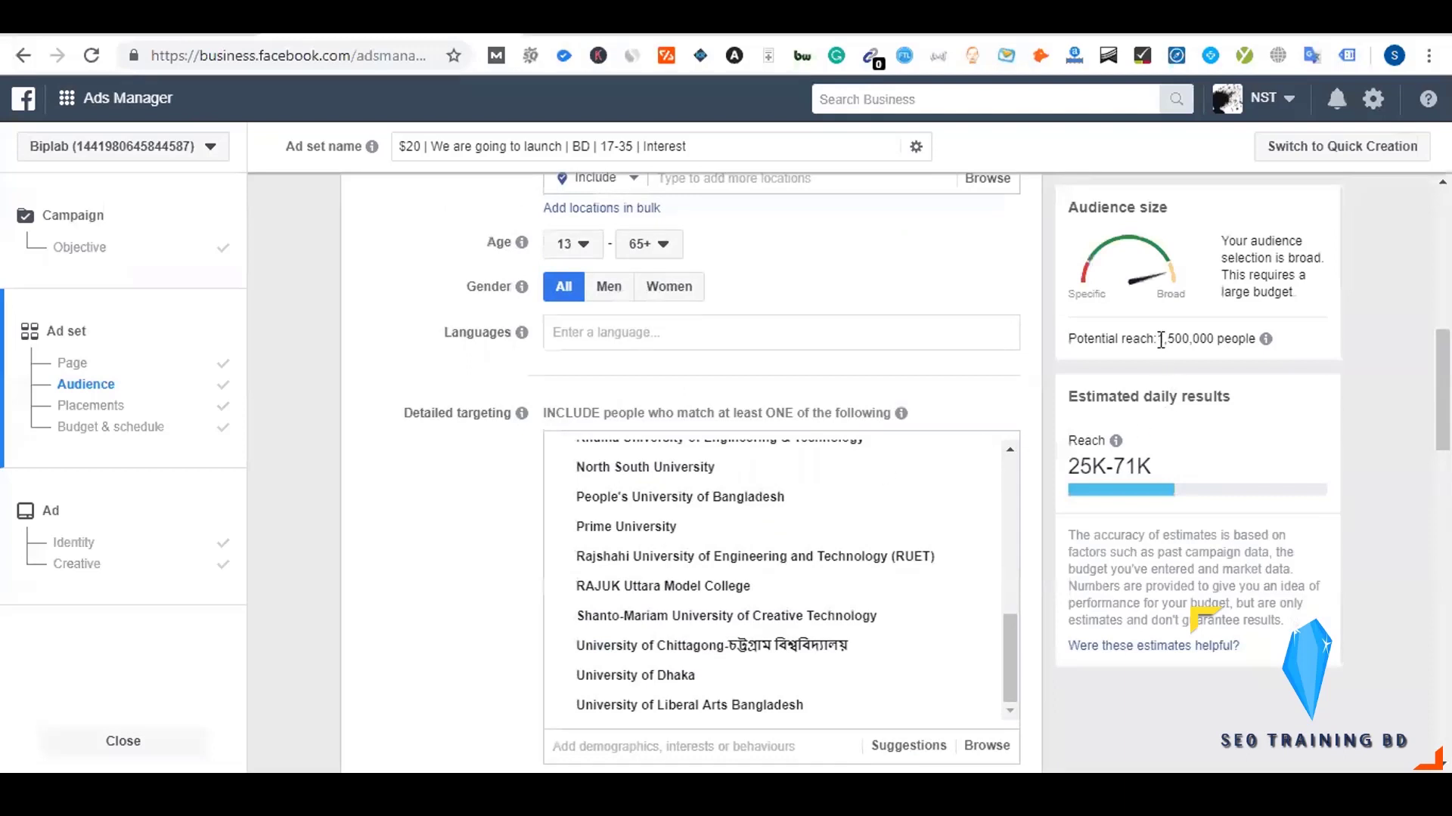
left_click_drag(1160, 340, 1216, 338)
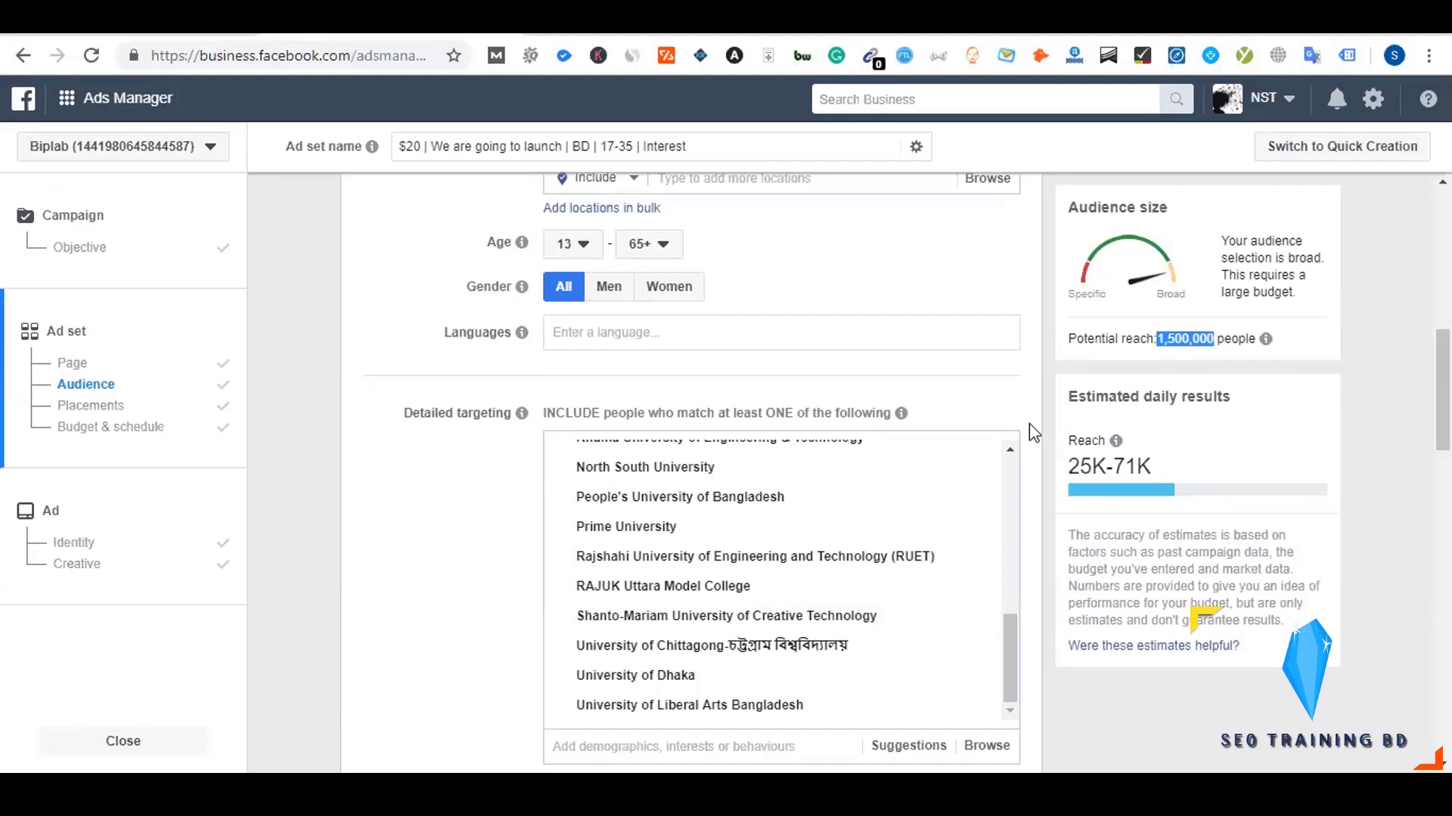
scroll(1028, 428, "down", 4)
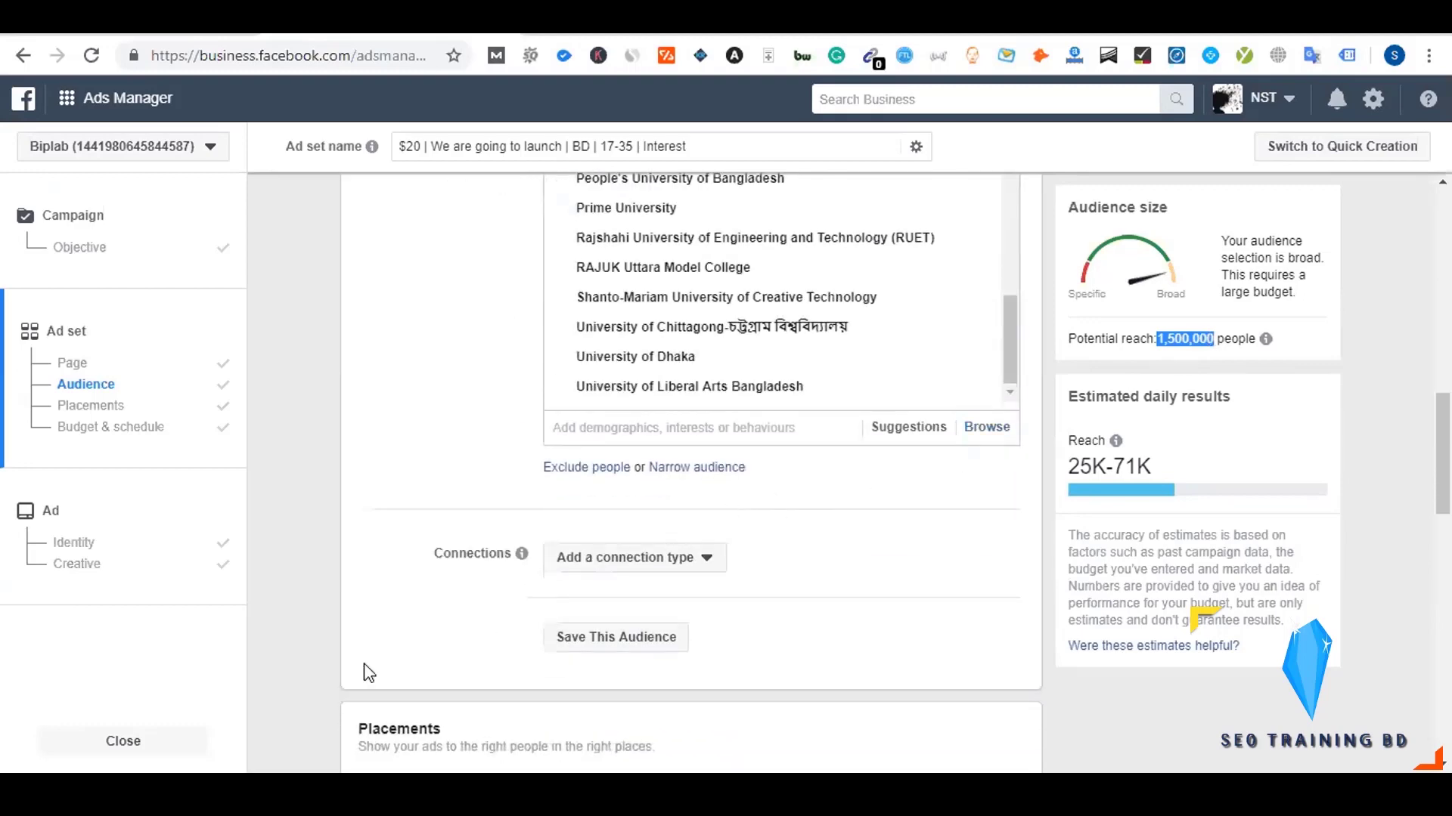
scroll(409, 488, "up", 1)
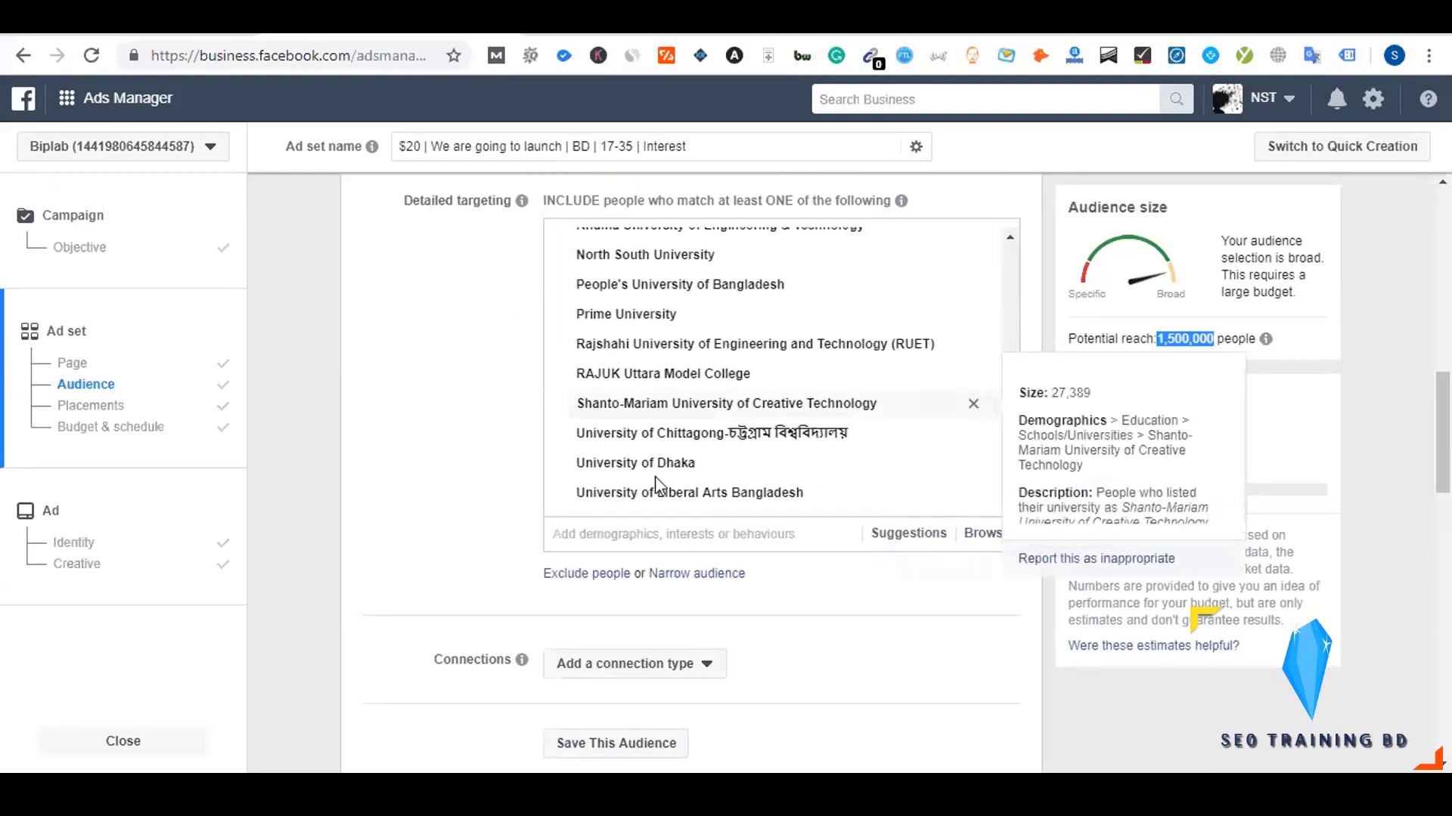
- Narrow the university audience to people who must also match the Digital marketing interest, and check the potential reach
scroll(441, 518, "down", 1)
left_click(677, 466)
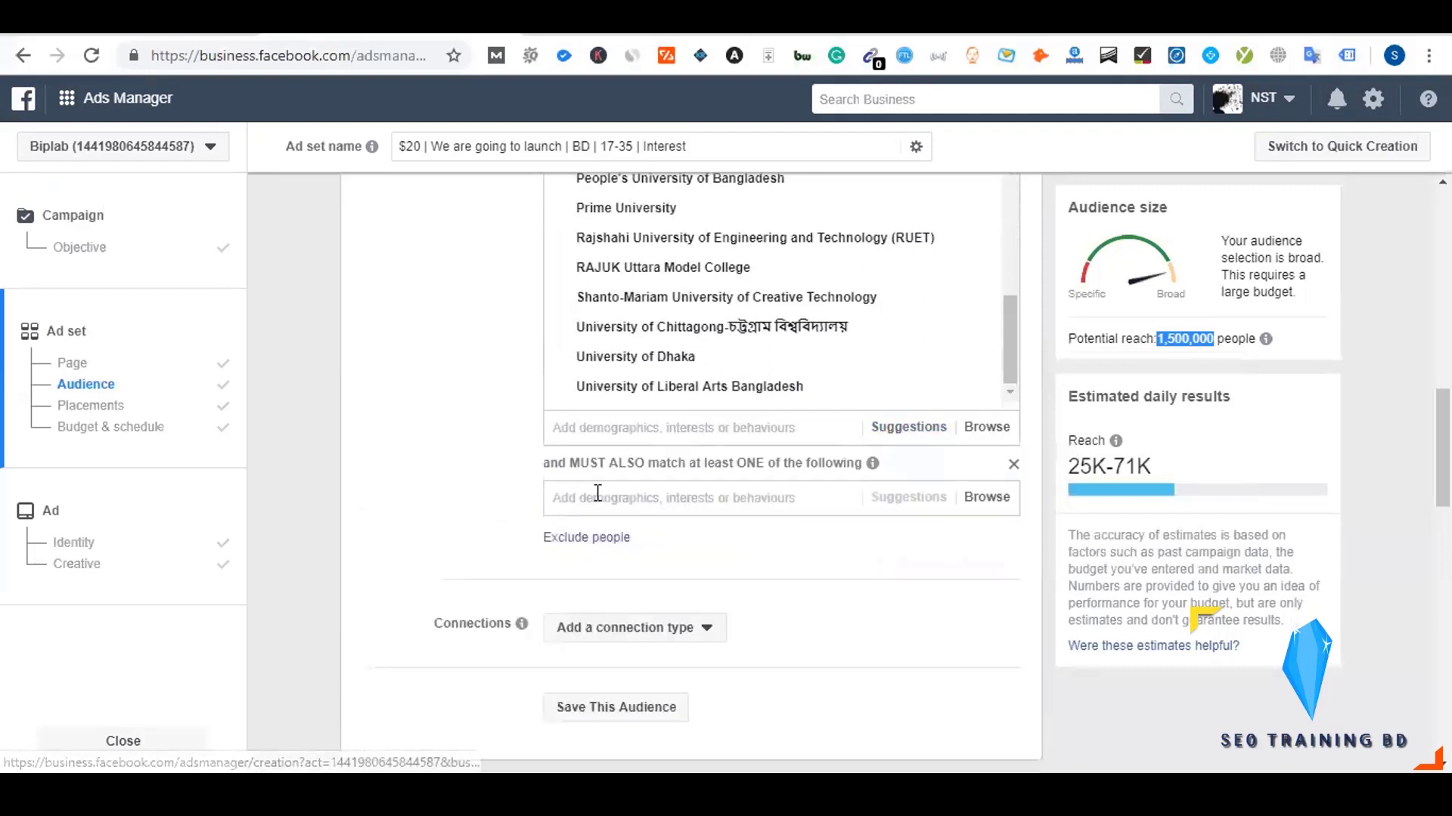
left_click(588, 491)
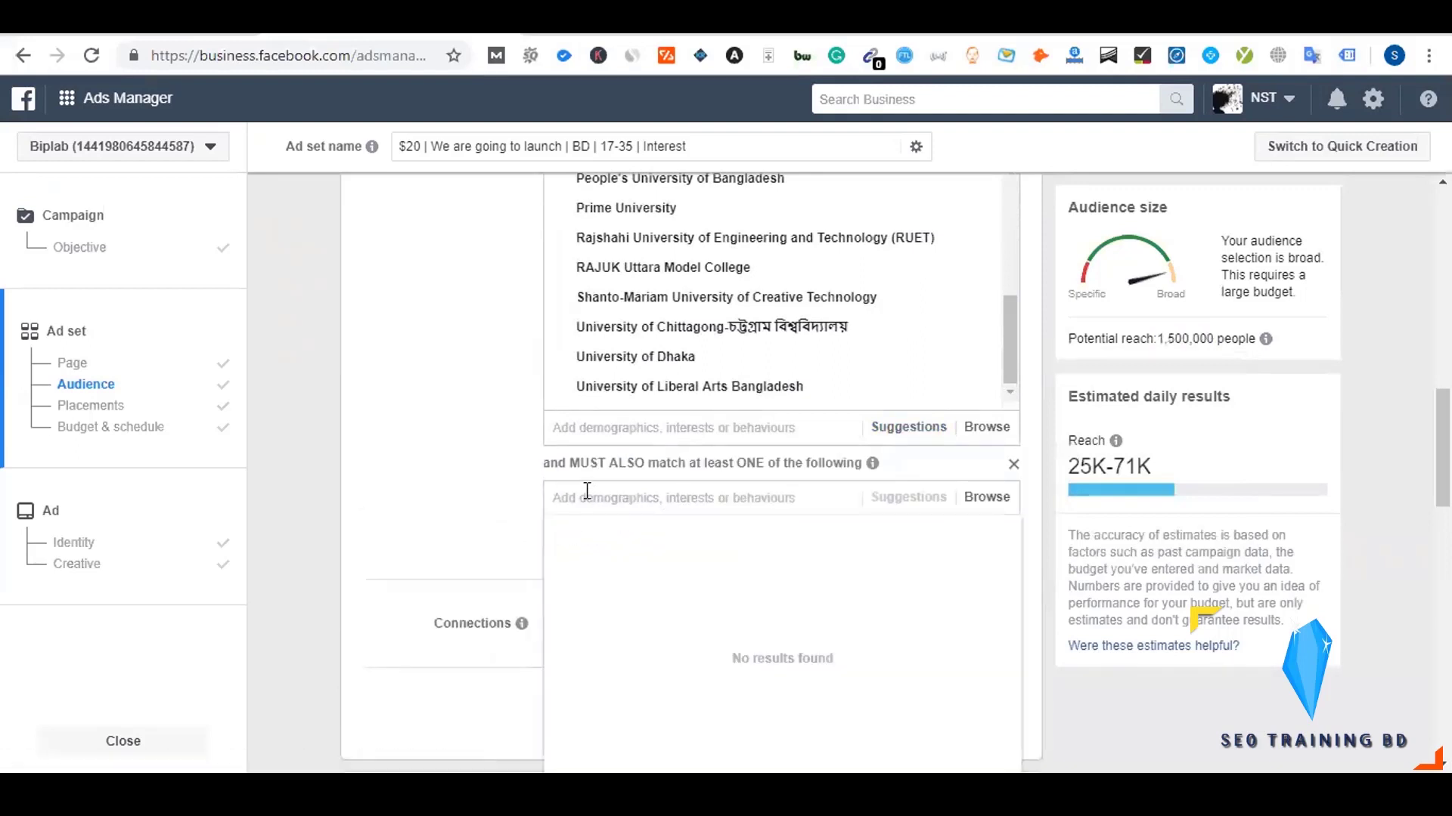
type("digital market")
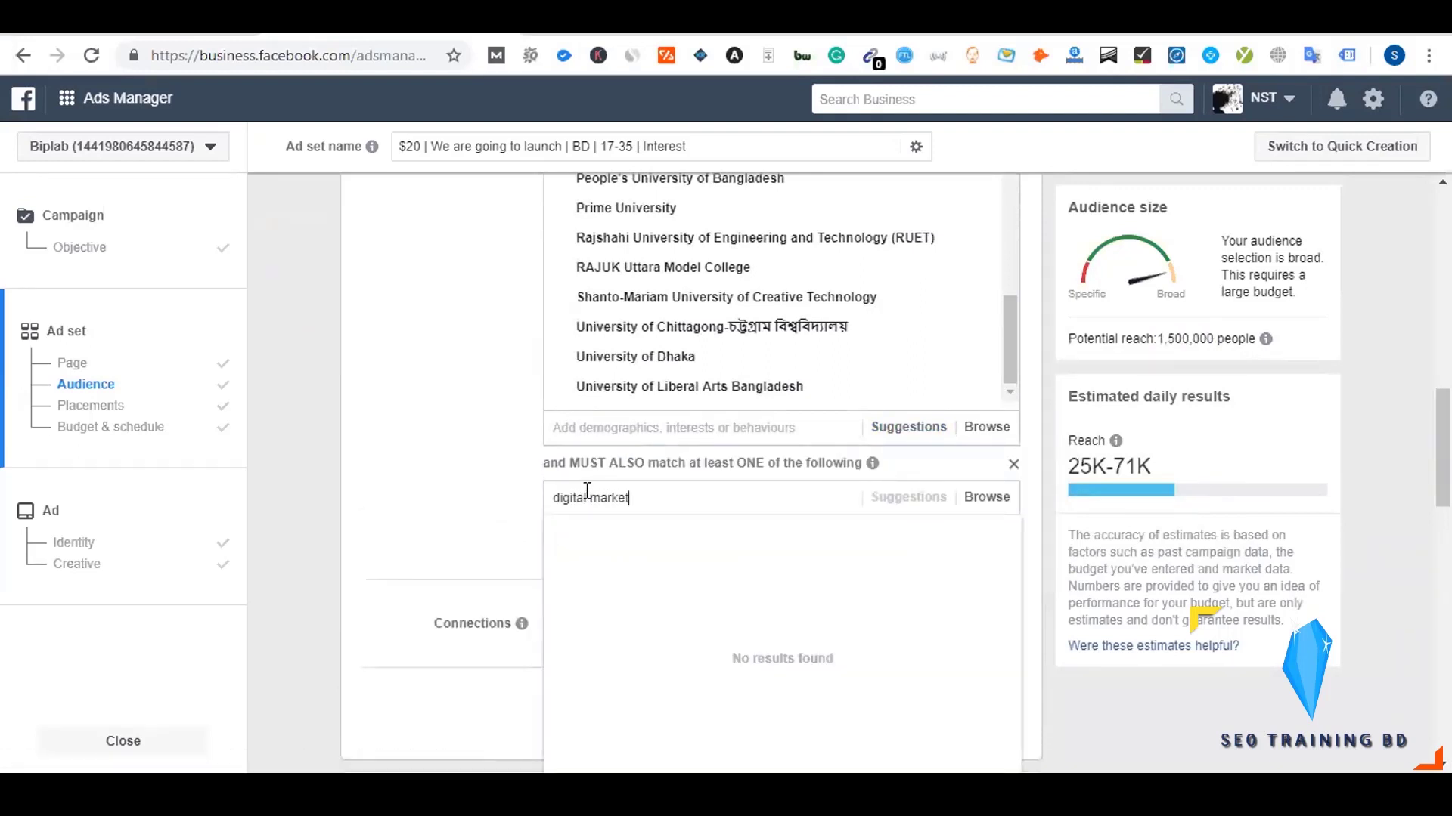
type("ing")
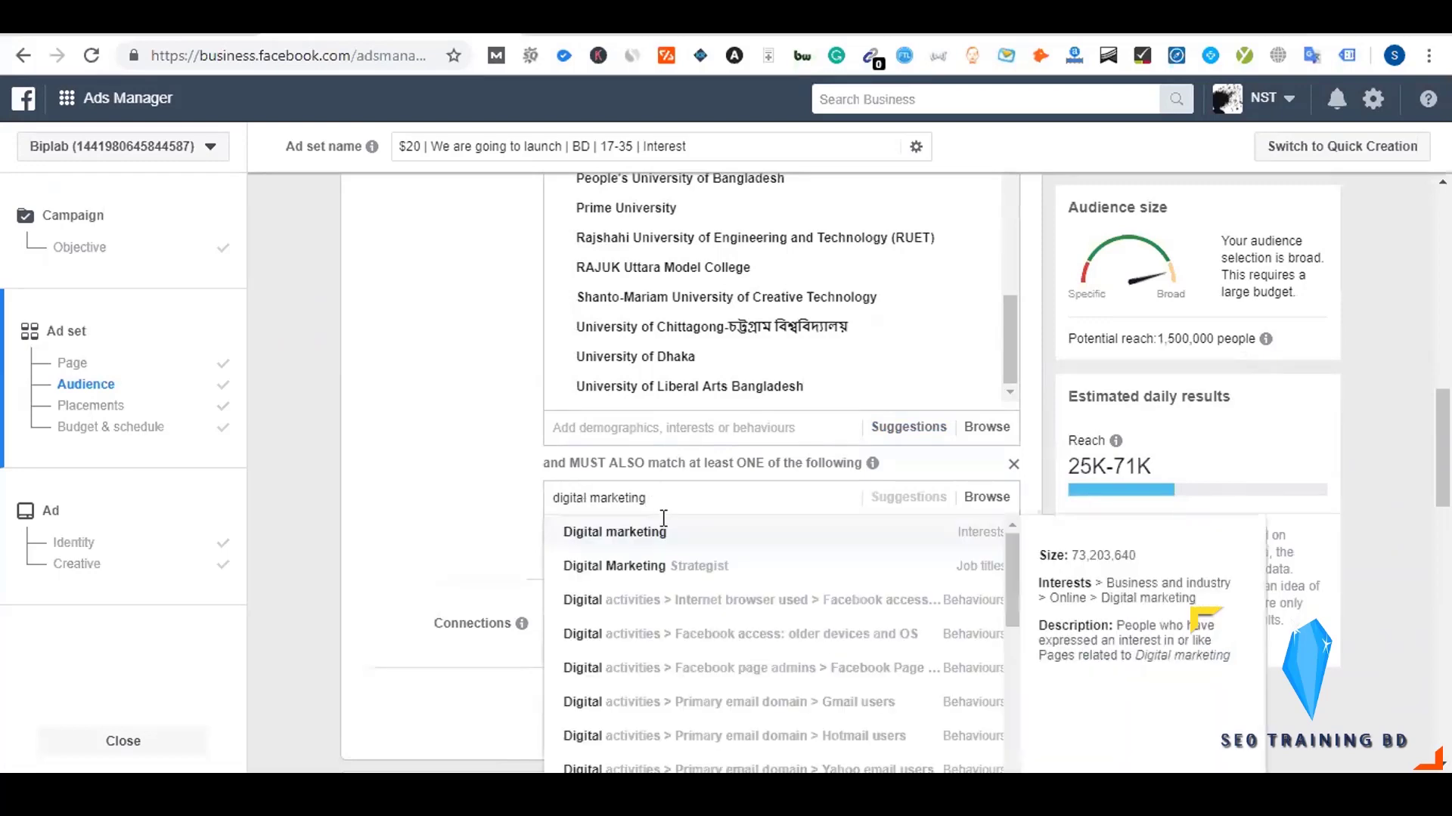
scroll(476, 541, "down", 3)
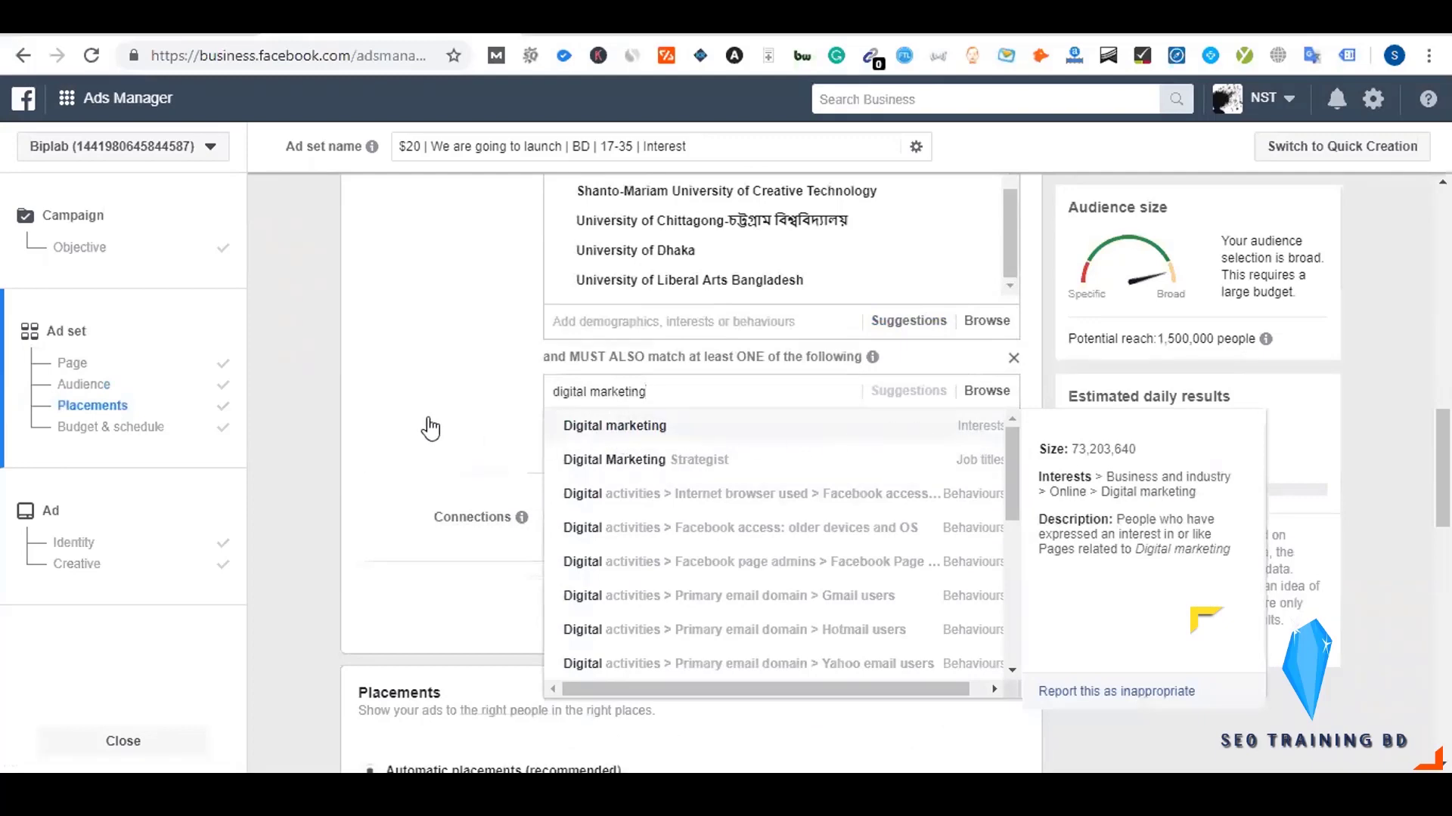
left_click(621, 432)
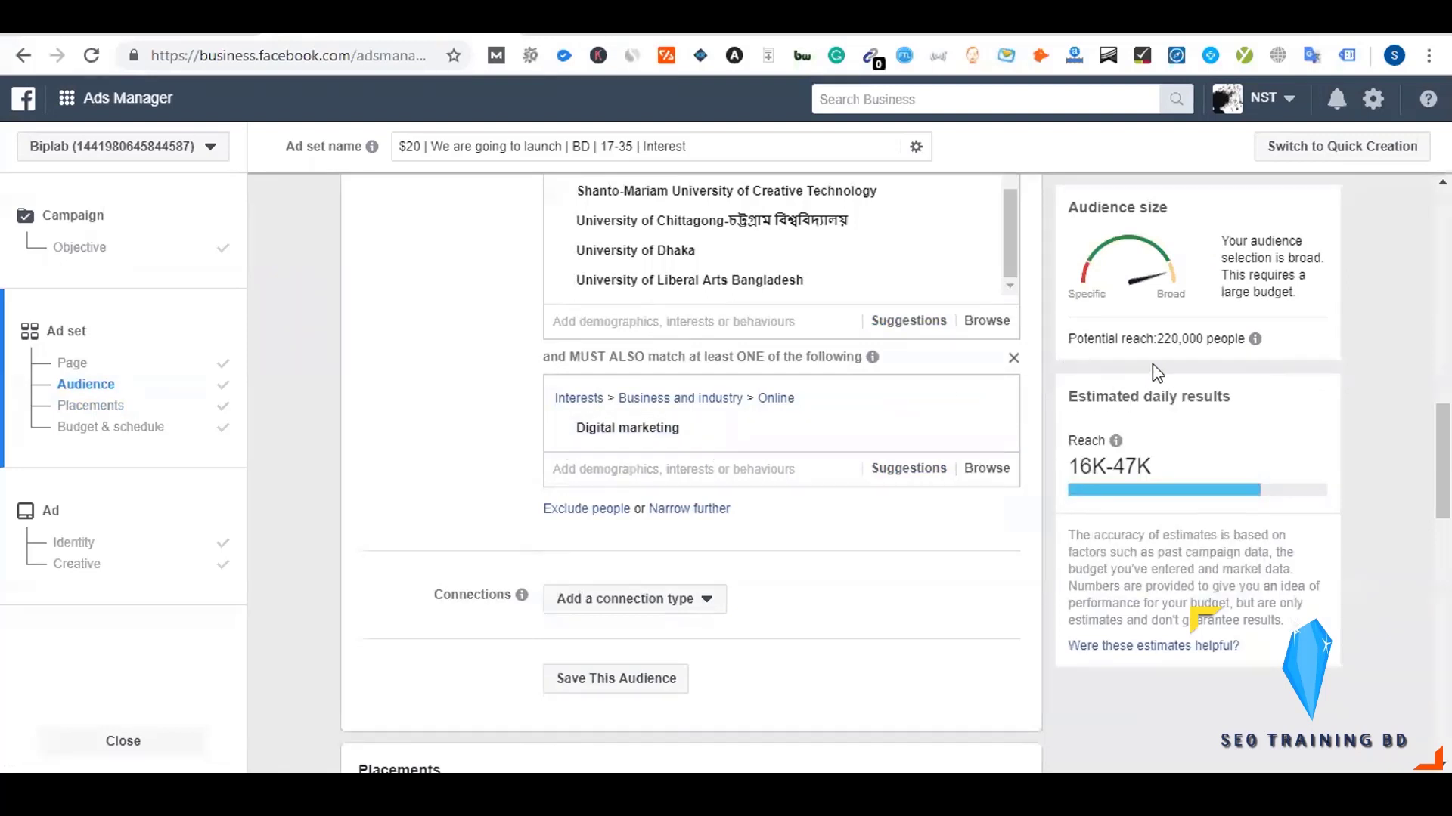
double_click(1163, 337)
left_click(1165, 343)
- Add the Marketing interest alongside Digital marketing in the must-also-match condition
scroll(420, 501, "up", 3)
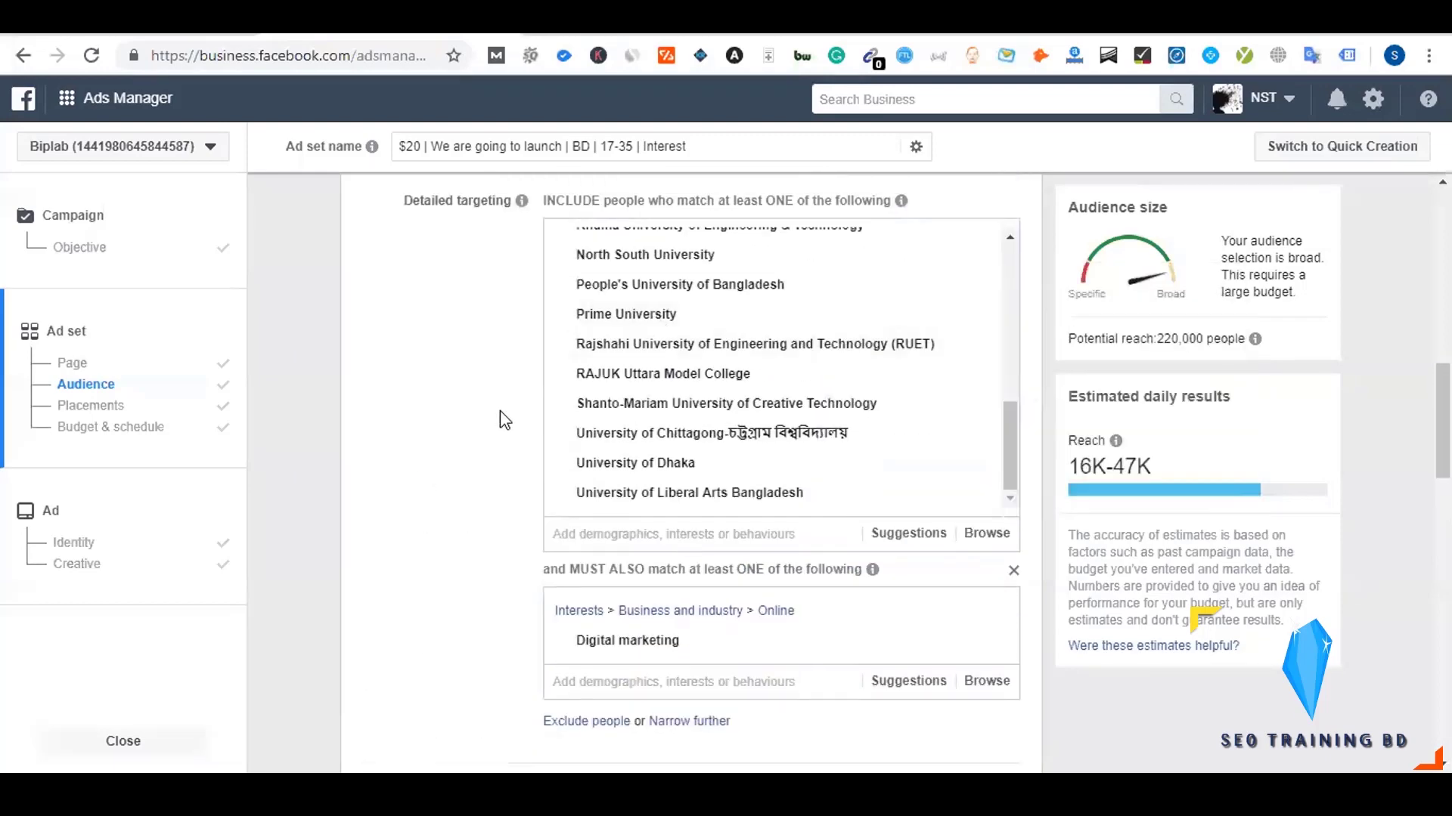
scroll(507, 441, "down", 3)
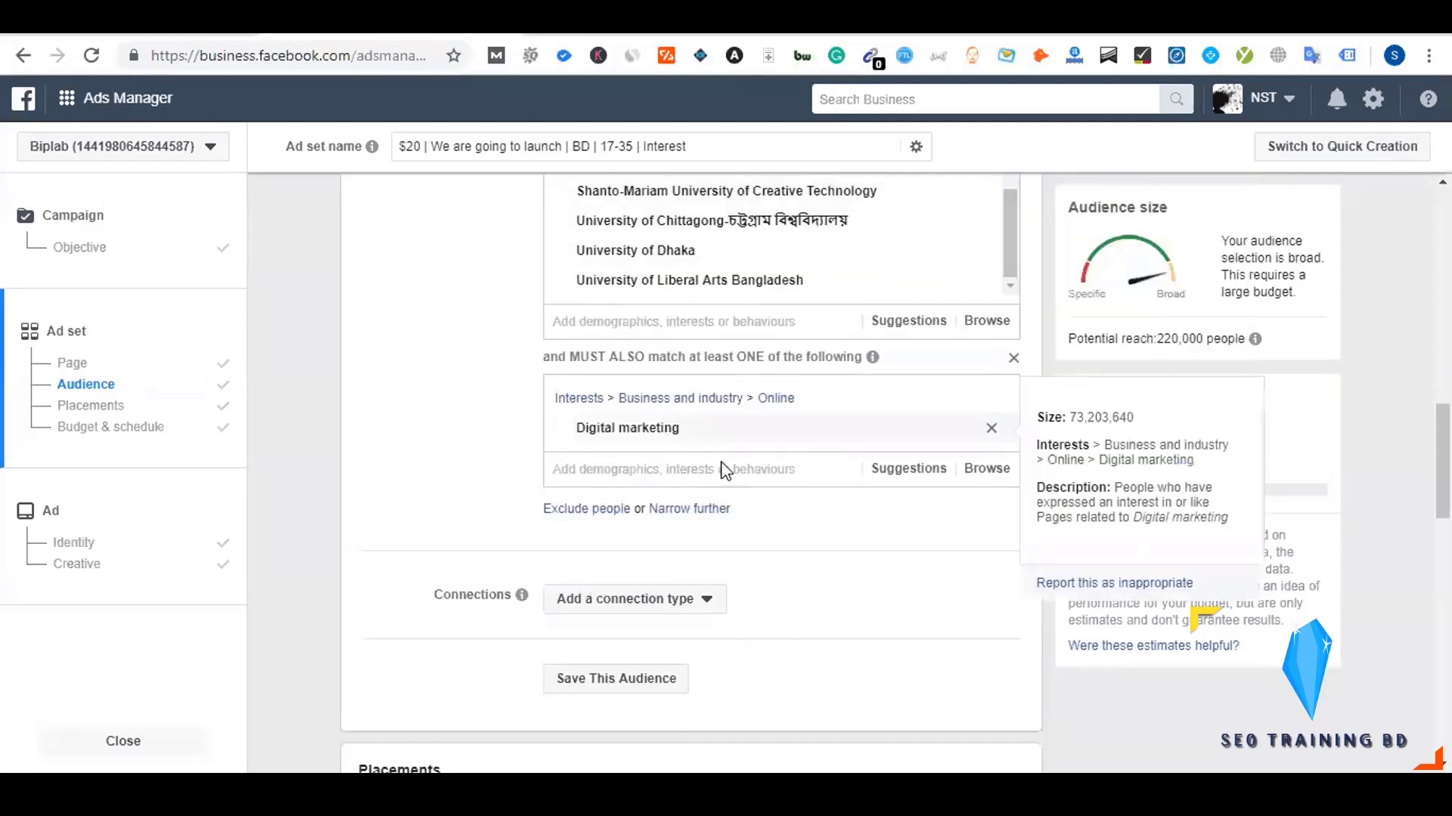
left_click(687, 469)
type("Mr")
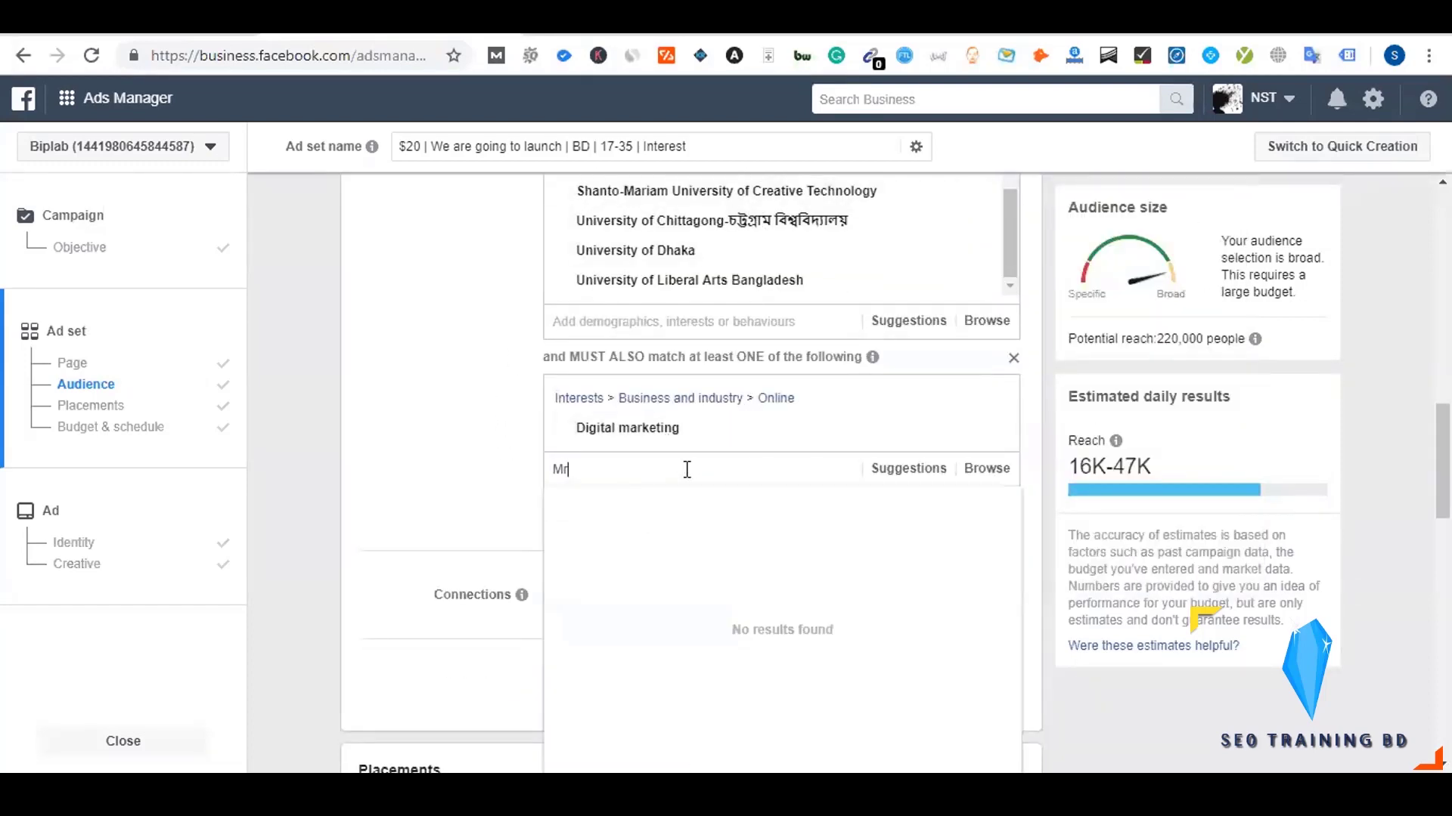
type("rke")
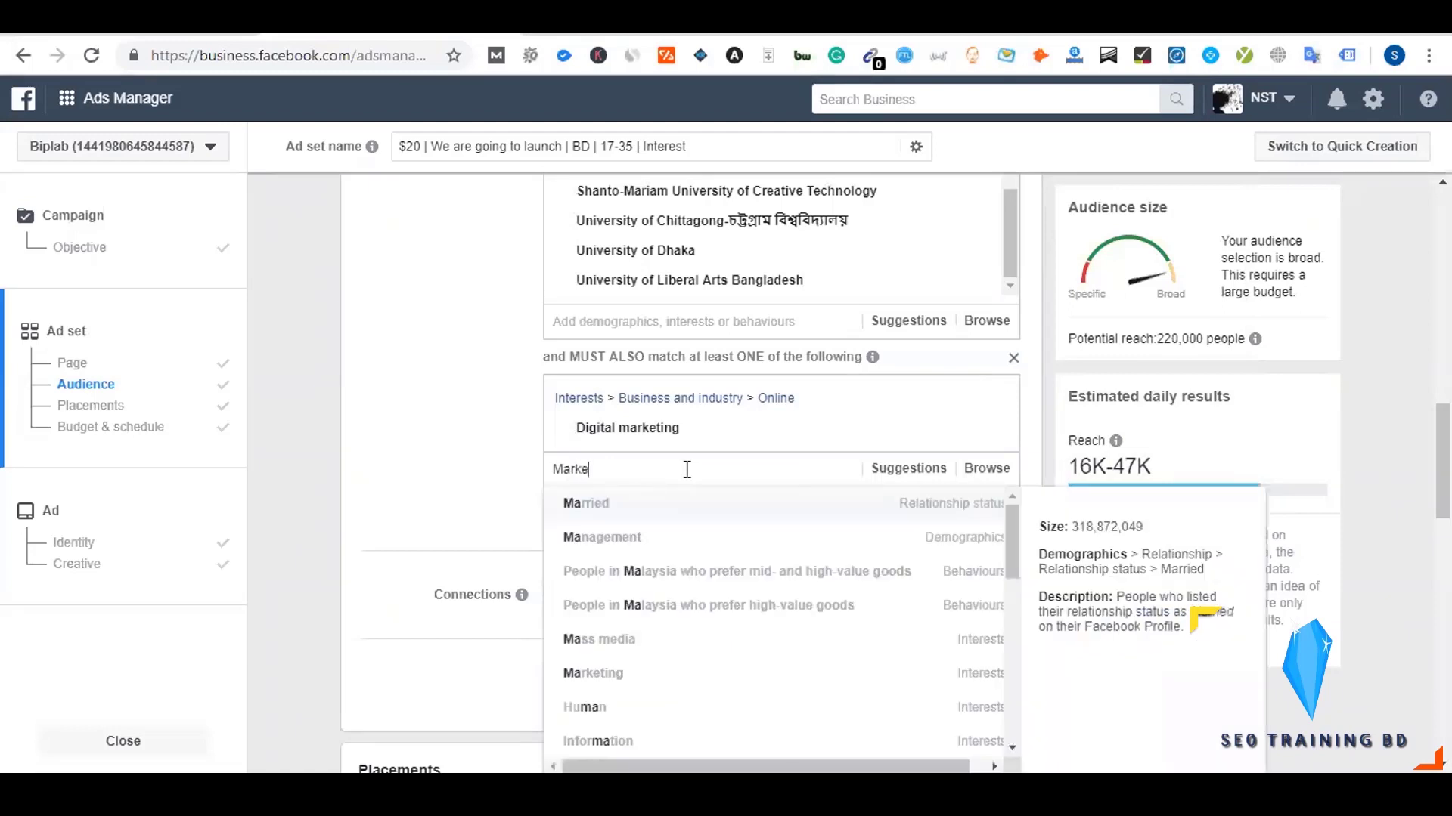
type("ting")
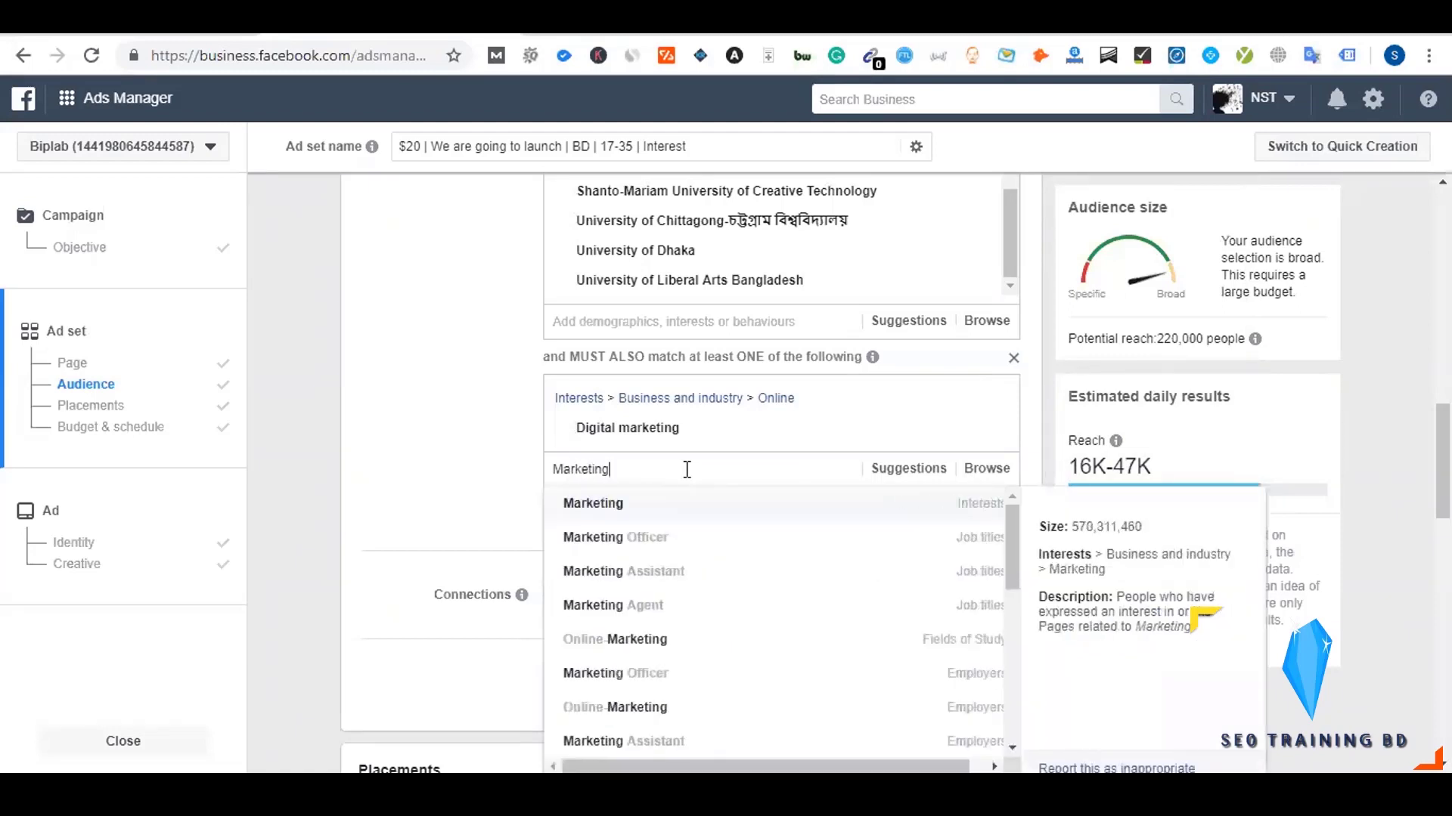
left_click(587, 514)
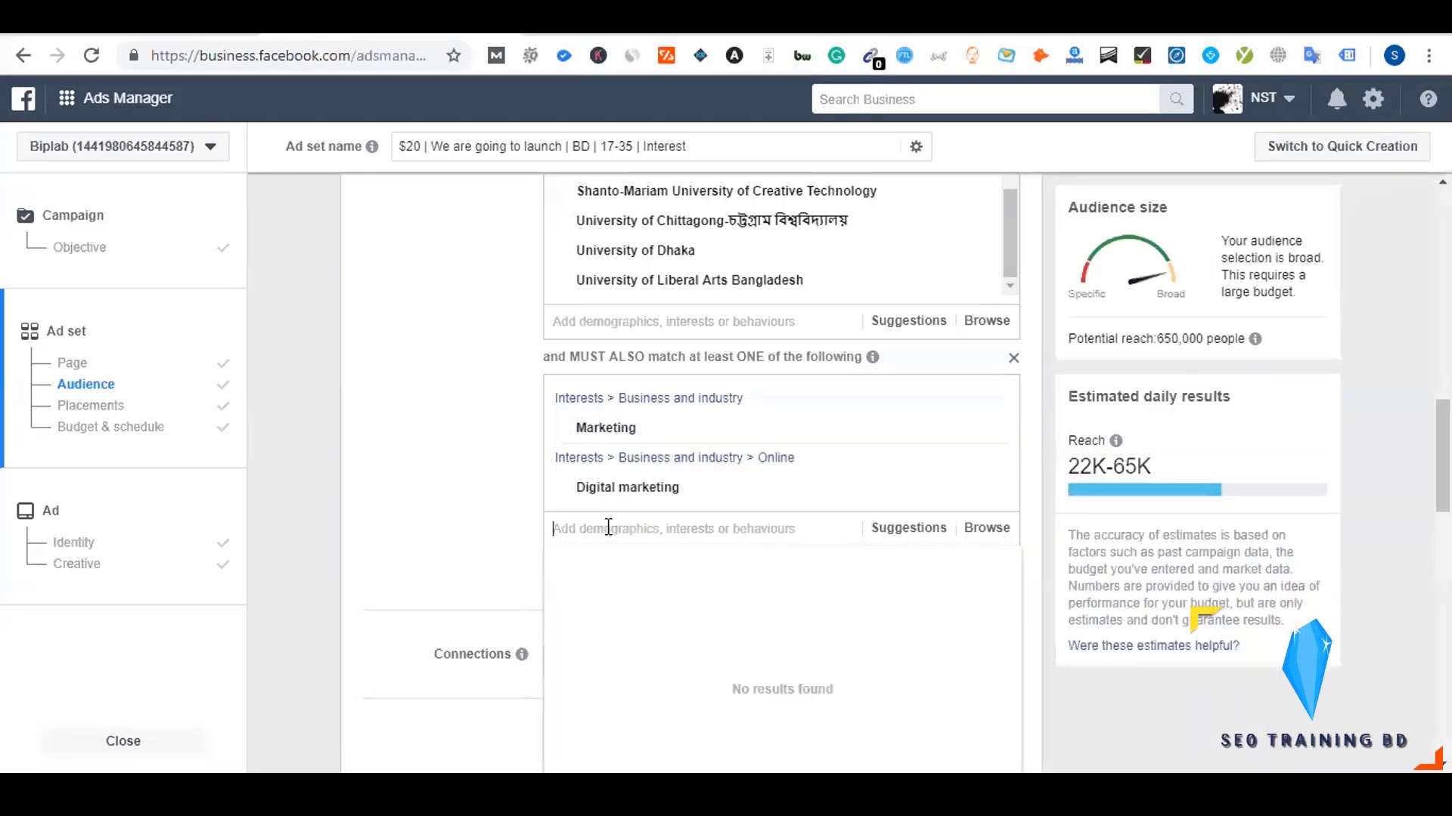
- Search the must-also-match condition for "Marketing" again and examine the suggested job titles, fields of study and employers
type("Marketin")
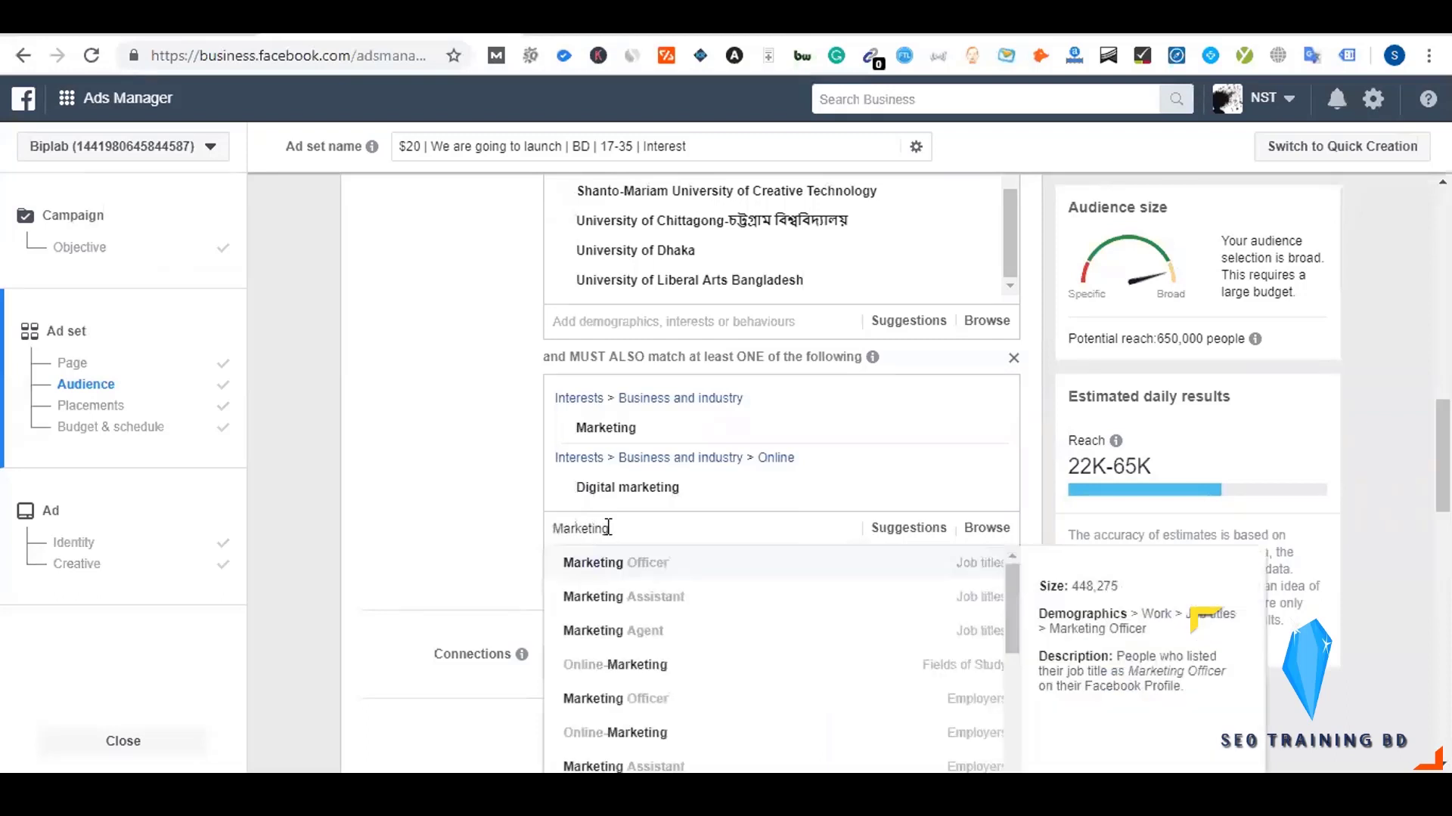
type("g")
scroll(479, 537, "down", 2)
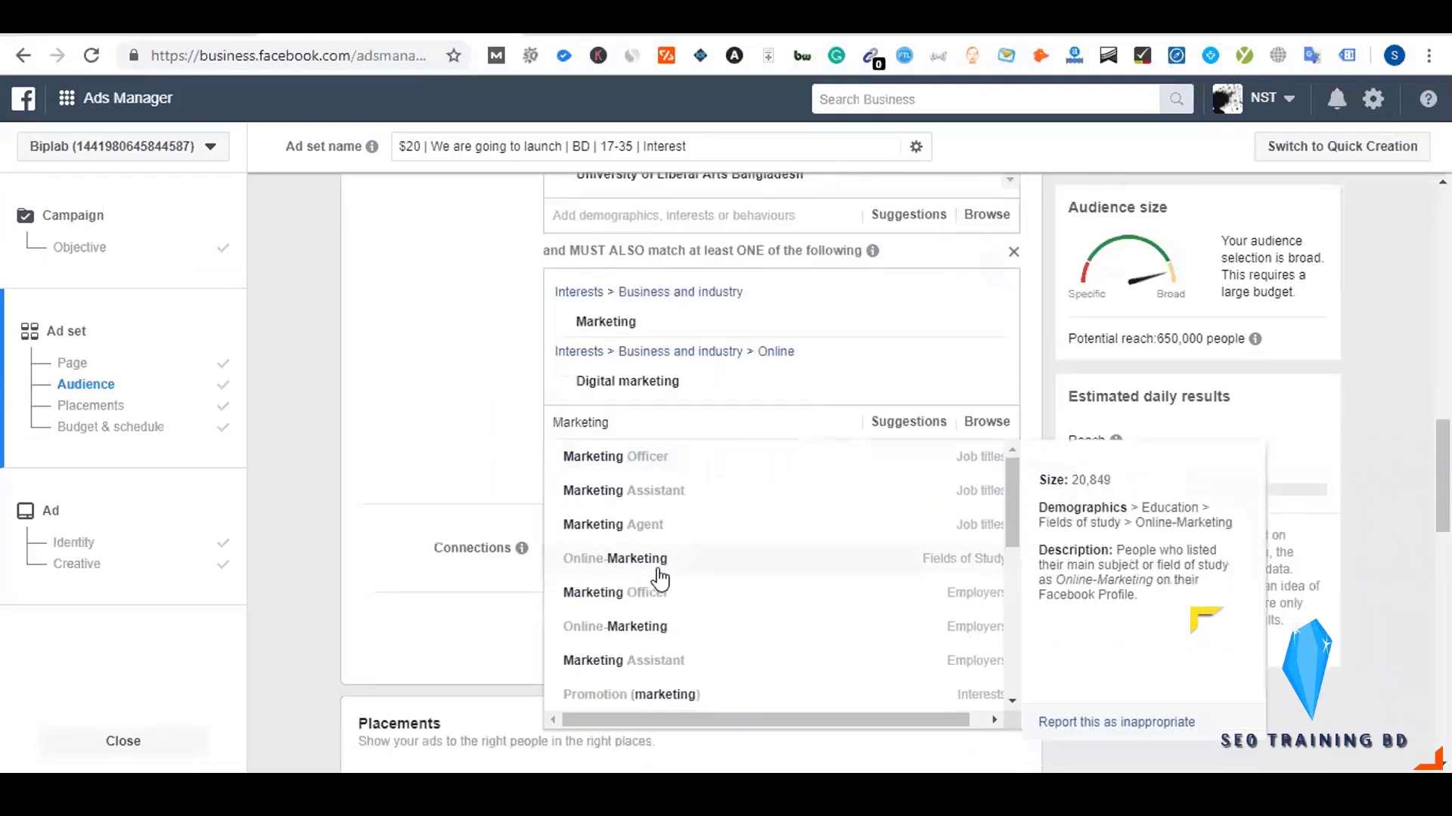
left_click(638, 558)
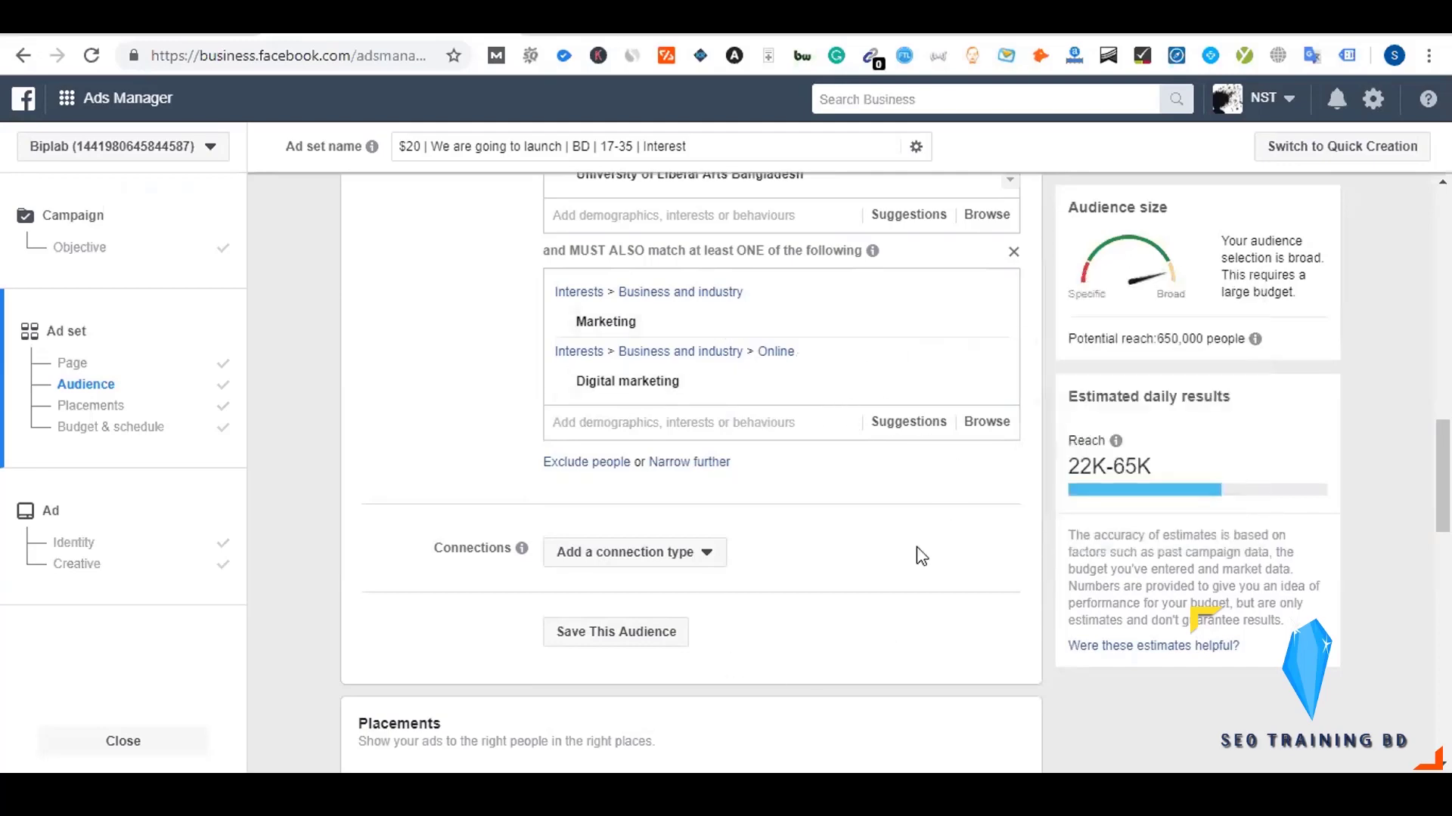
- Narrow the audience further with a second, empty must-also-match condition and browse its Behaviours categories without choosing one
scroll(806, 507, "up", 2)
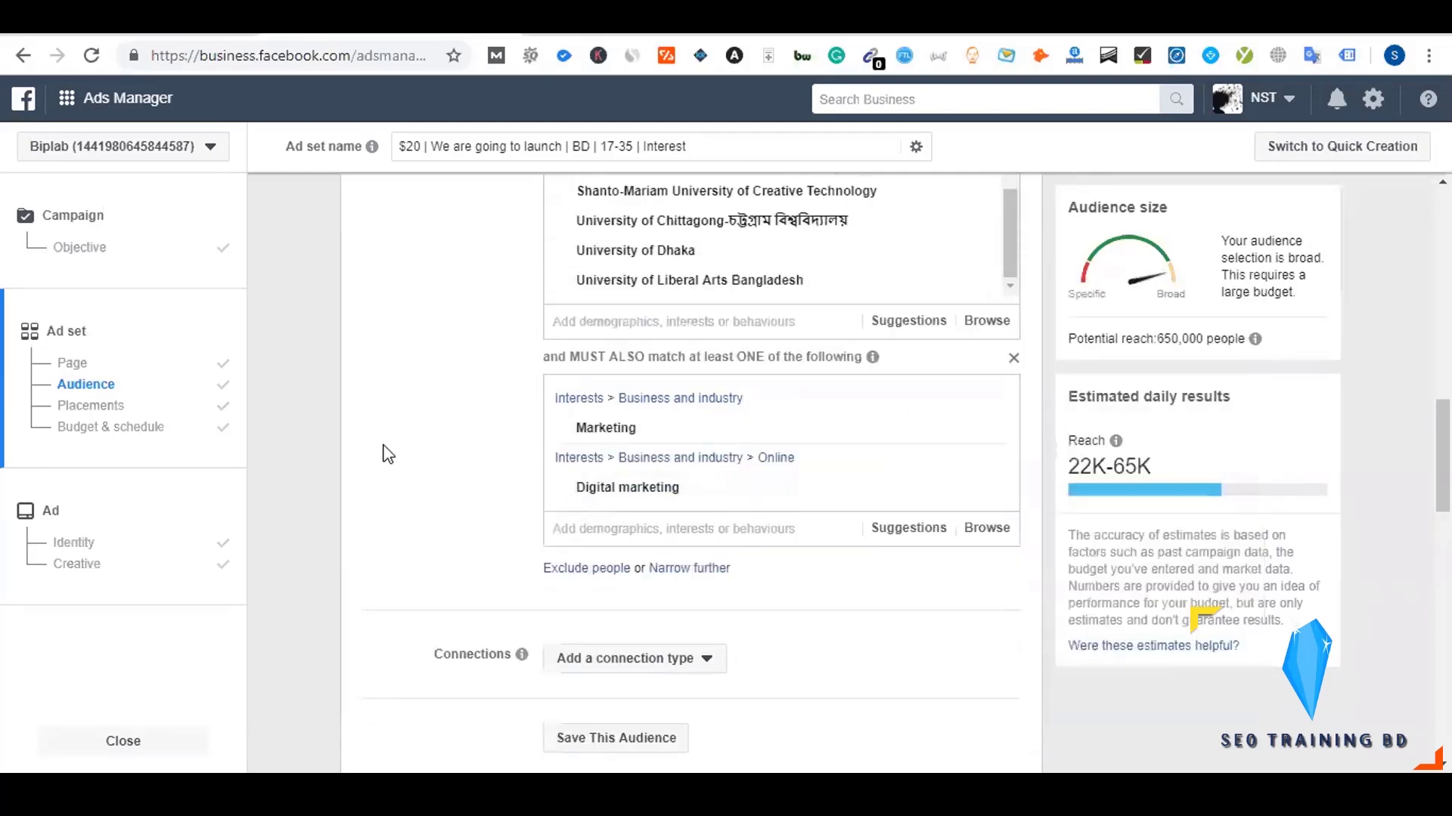
scroll(387, 451, "up", 3)
scroll(389, 452, "down", 4)
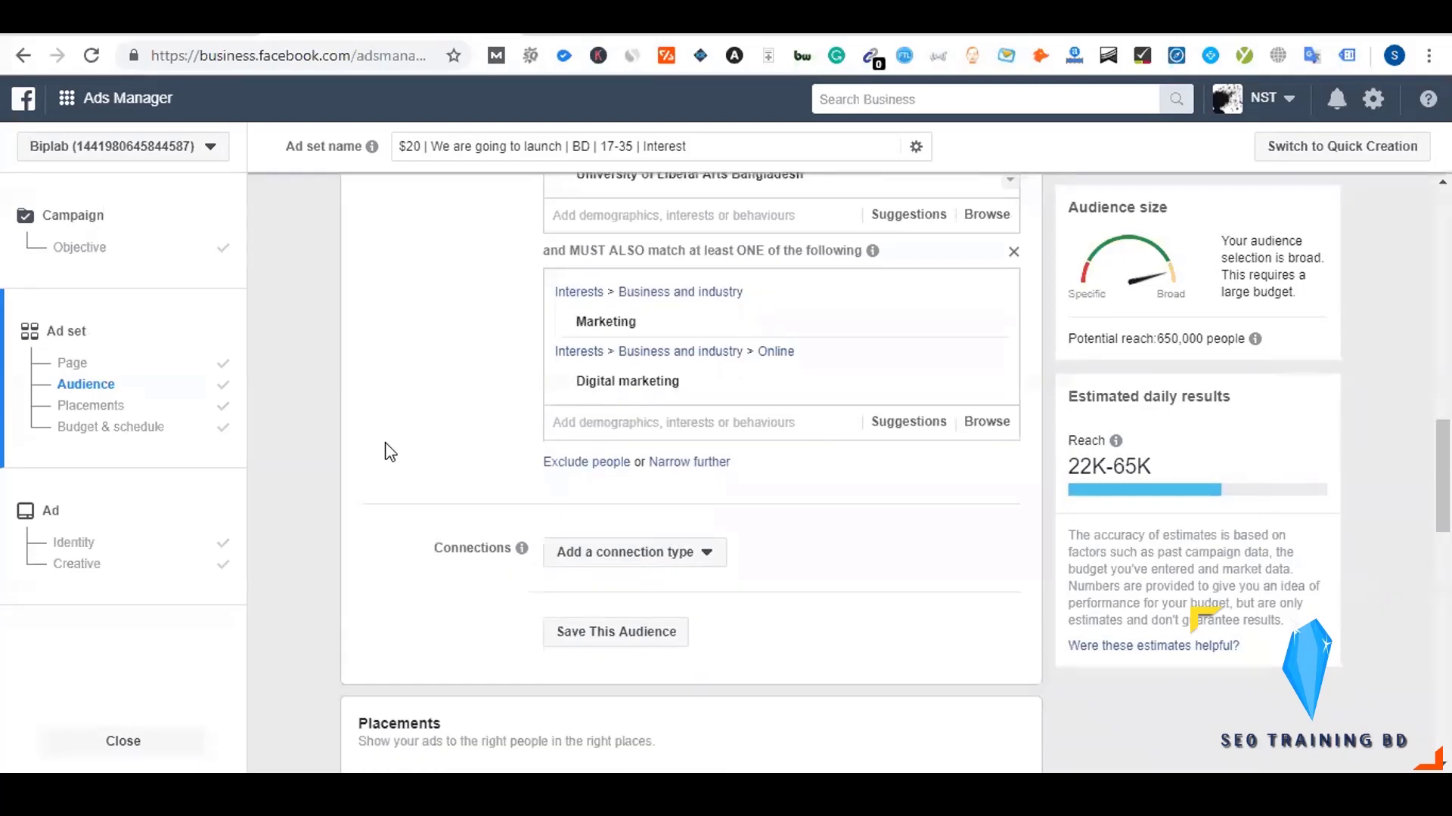
left_click(691, 463)
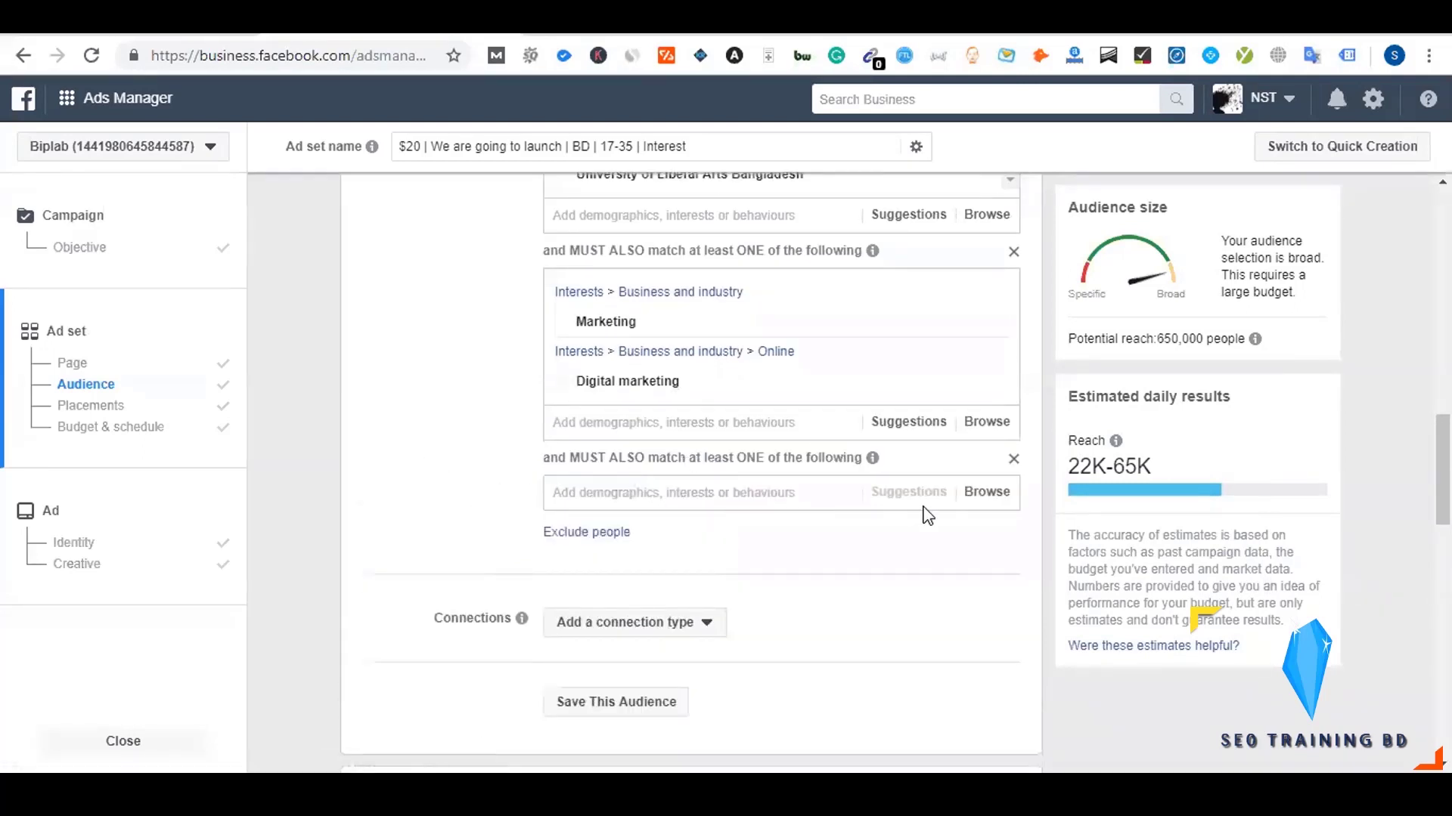
left_click(987, 493)
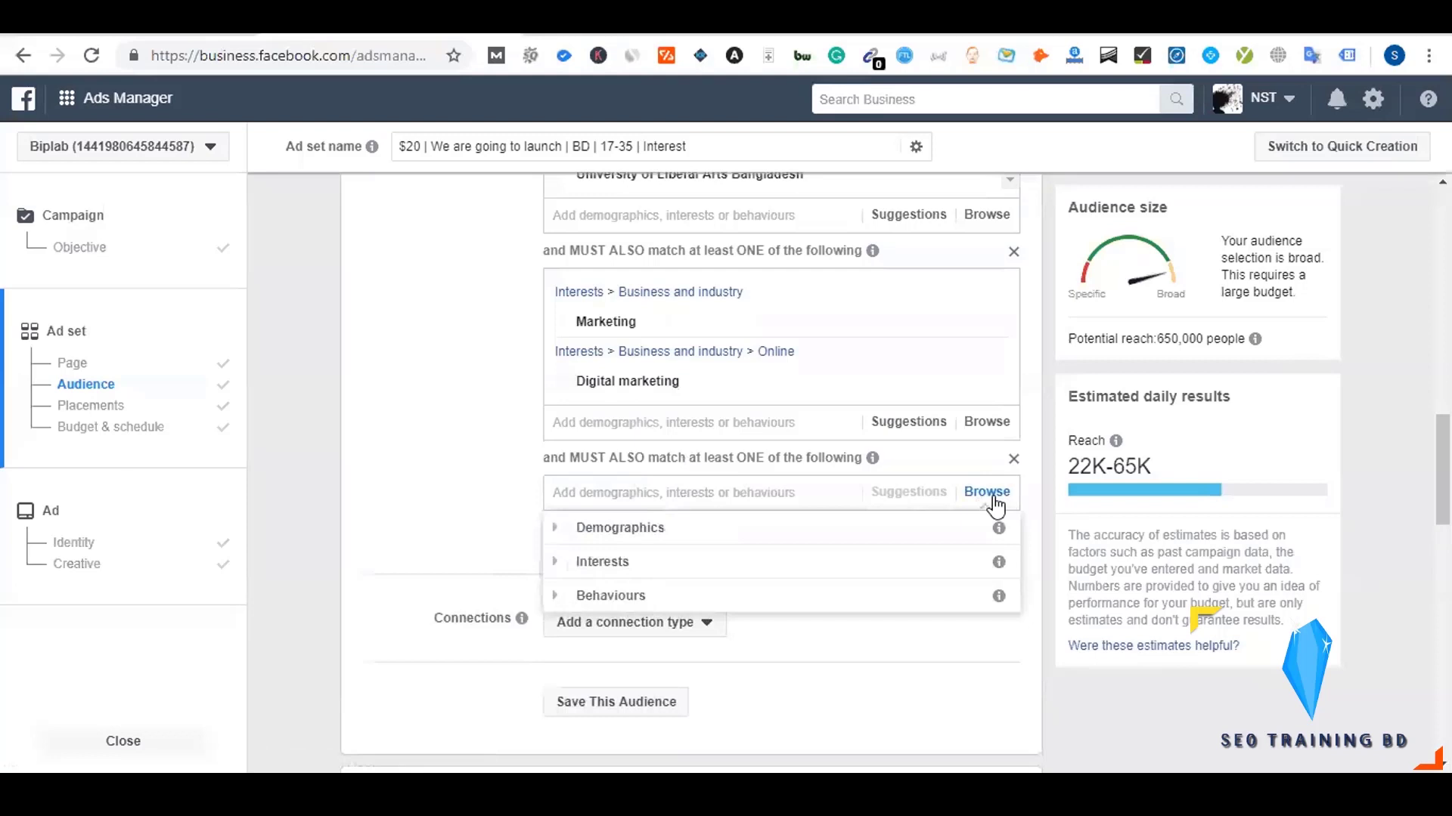
left_click(556, 597)
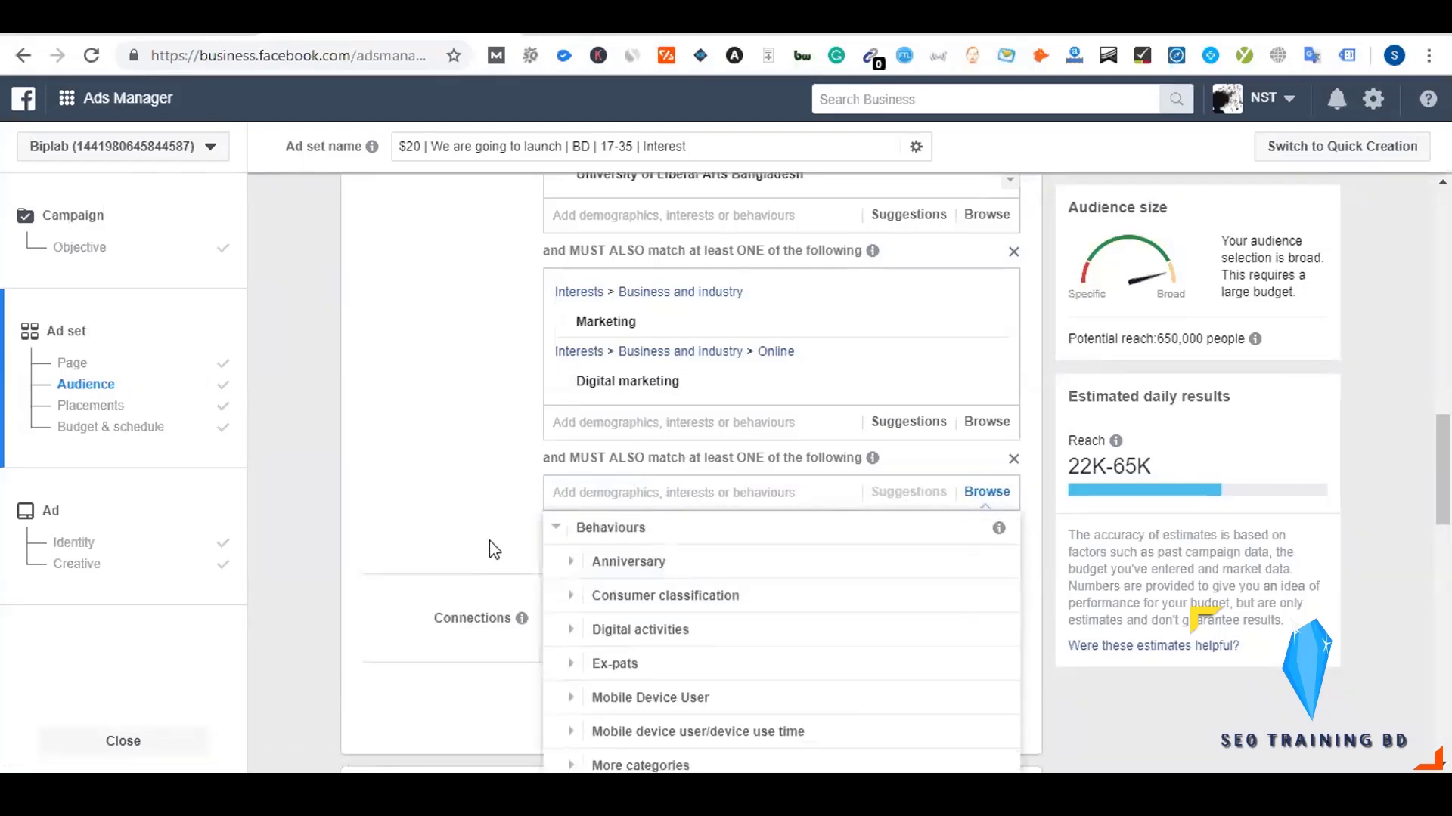
scroll(490, 530, "down", 2)
left_click(505, 417)
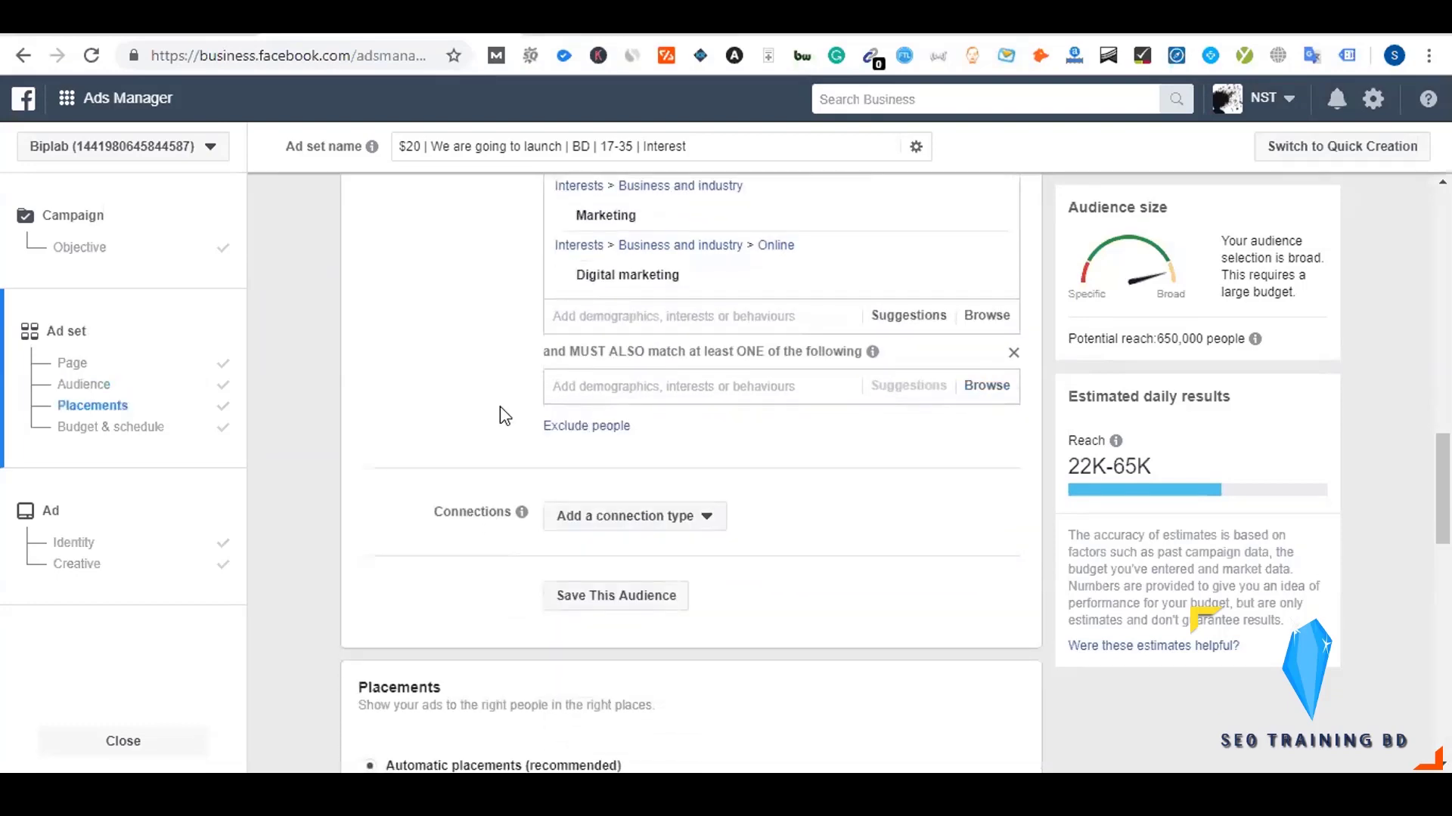
scroll(504, 416, "up", 2)
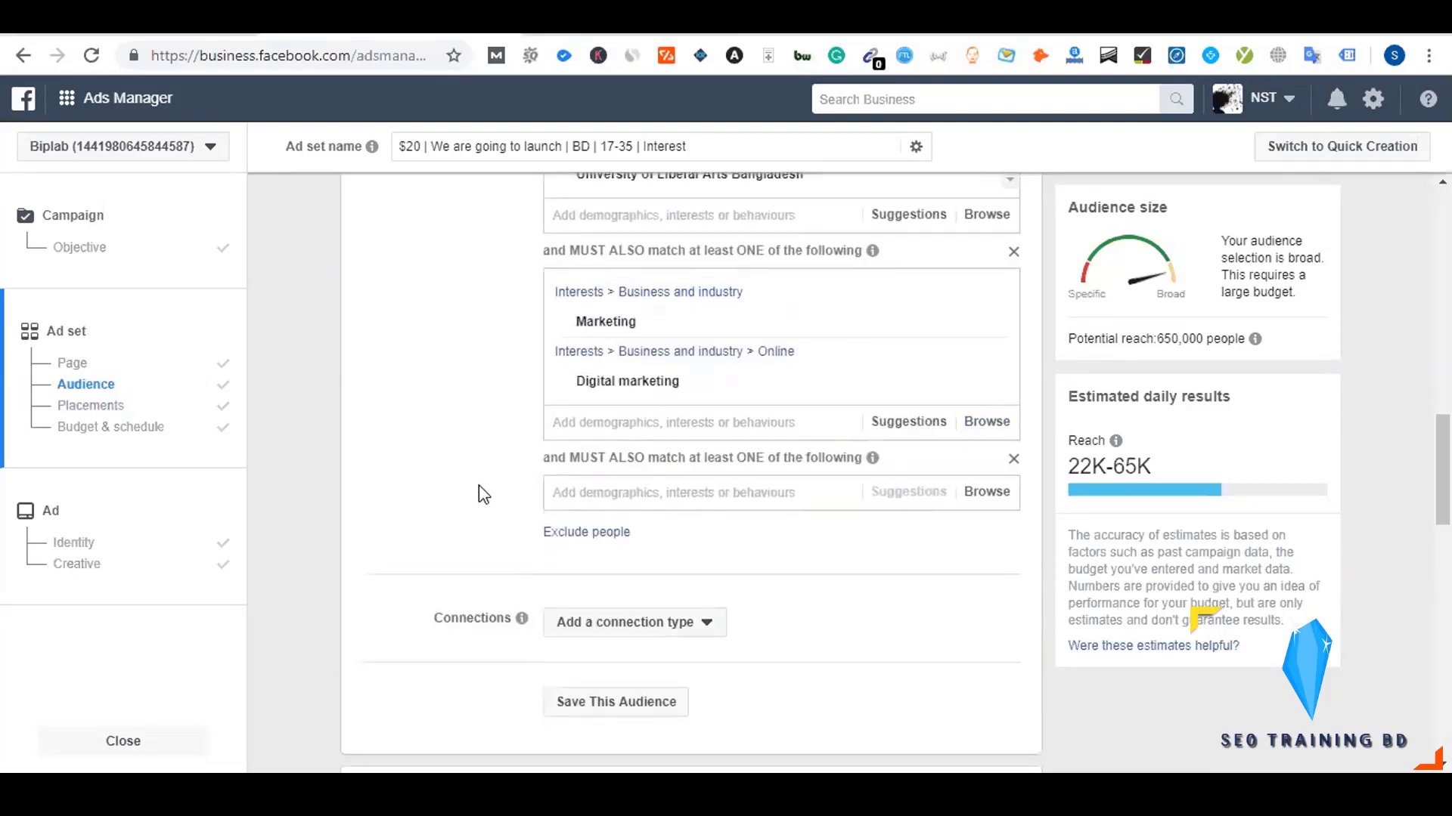
- Add the interests Macintosh, MacBook, MacBook Air and MacBook Pro to the empty second must-also-match condition
type("Mac")
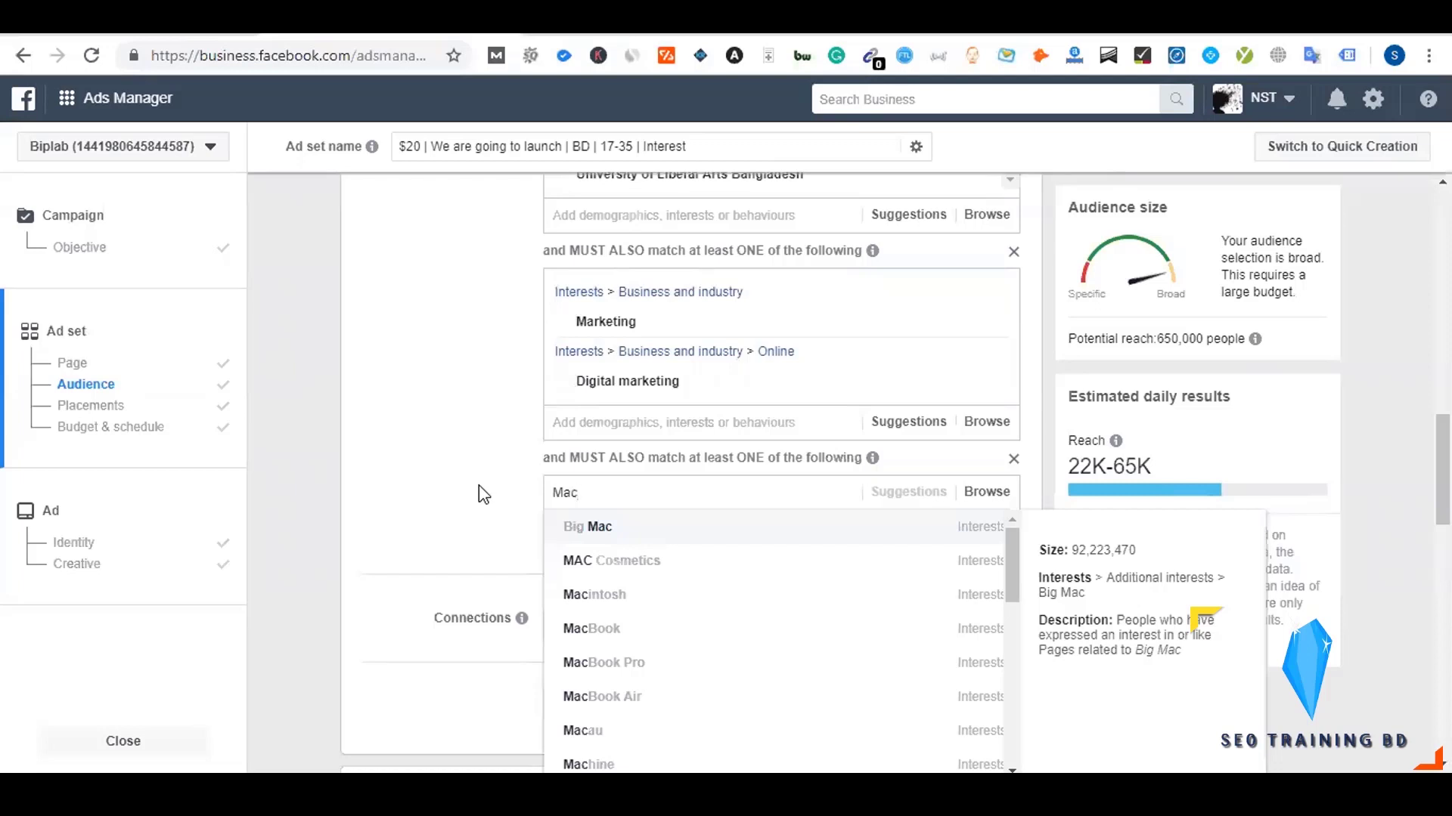
scroll(484, 495, "down", 1)
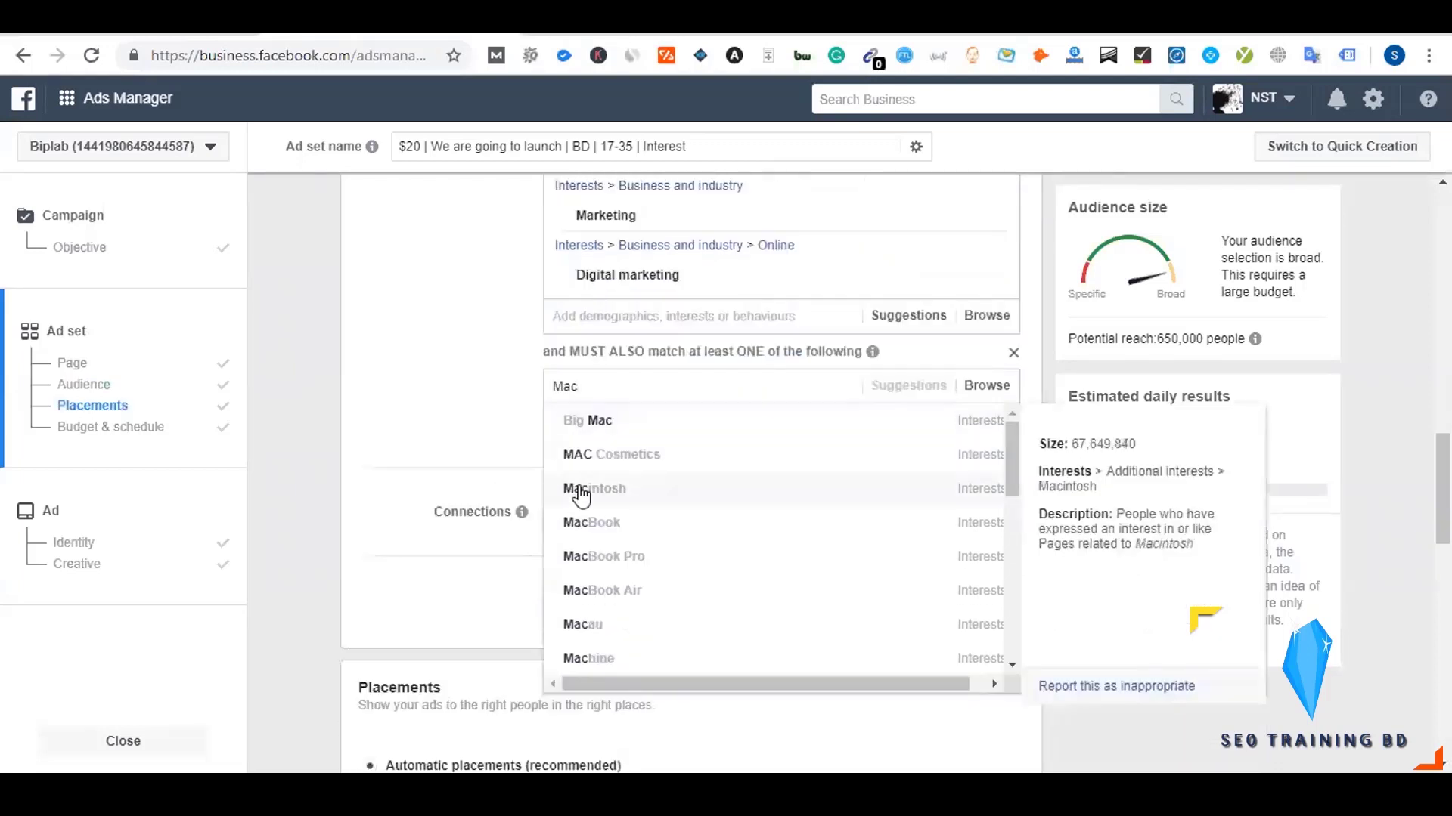
key("Return")
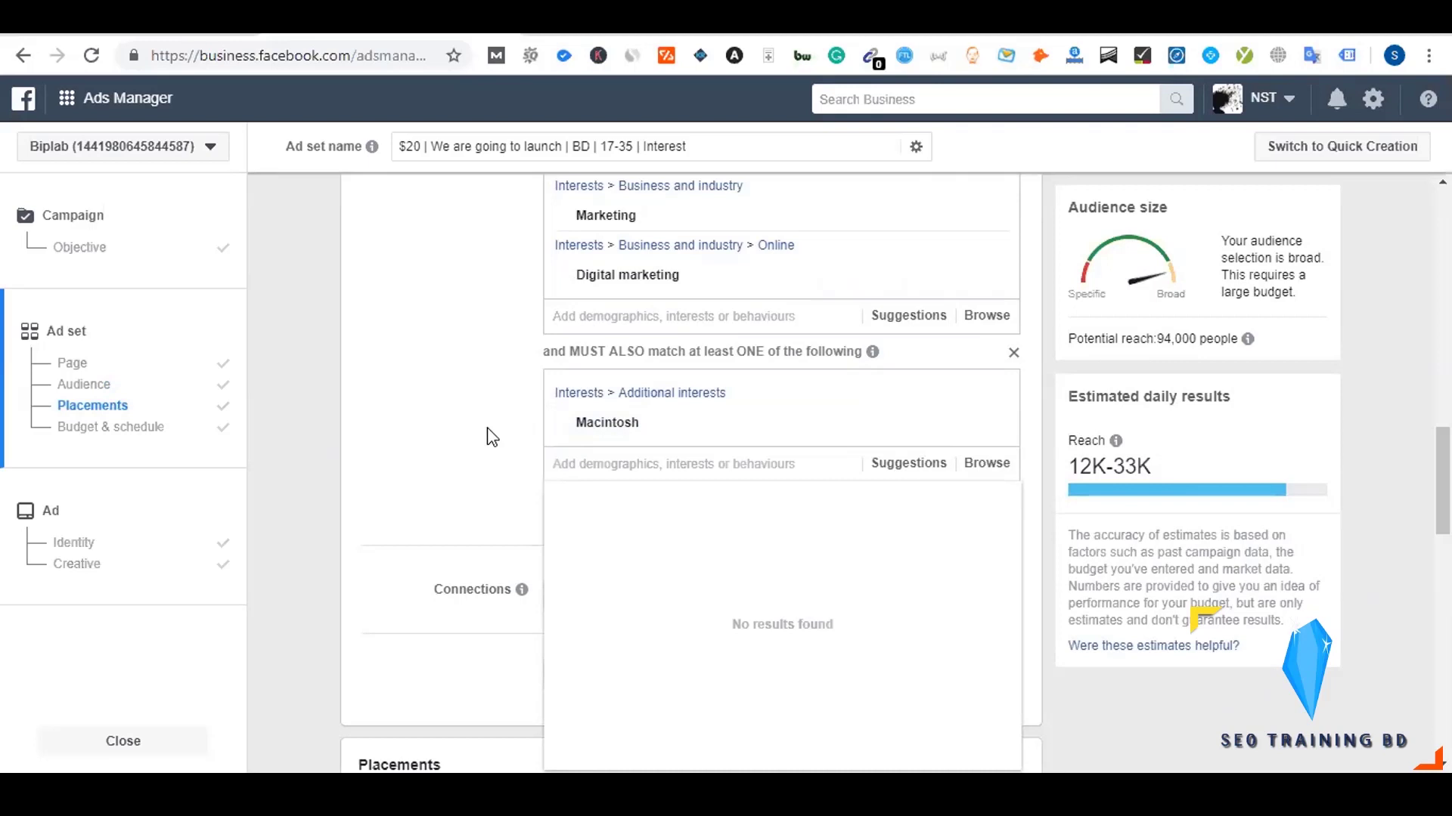
type("Mac")
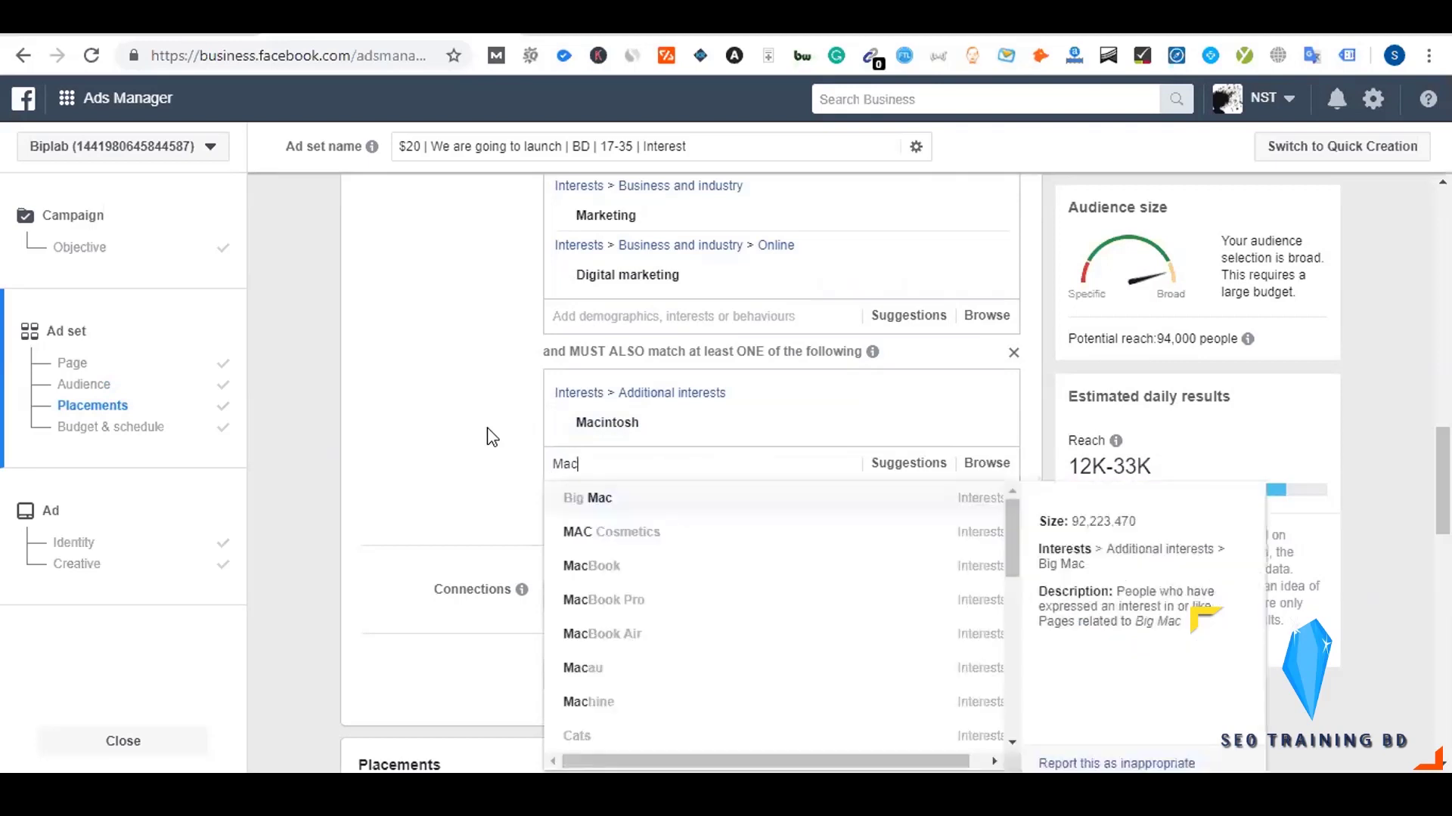
left_click(614, 577)
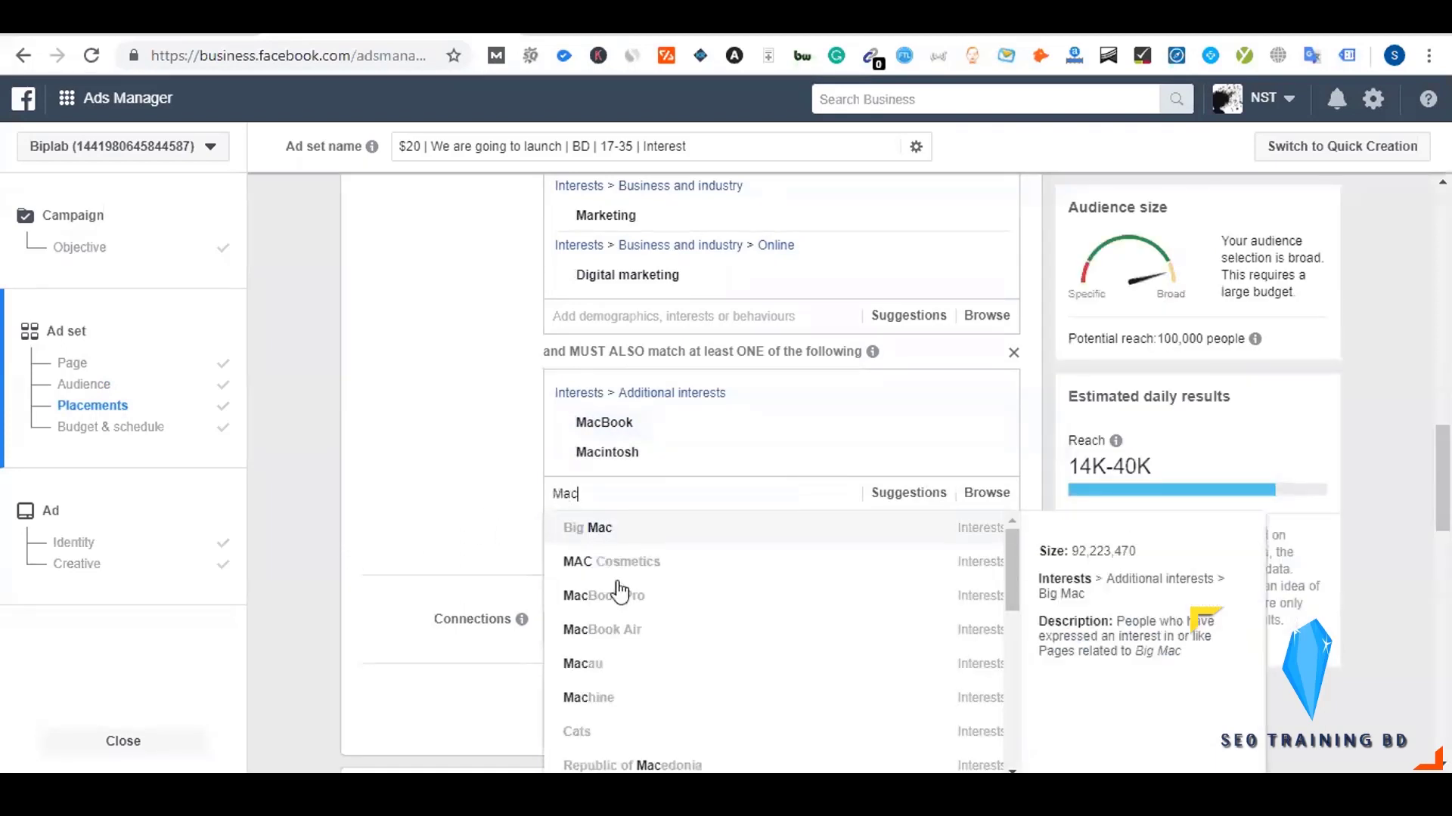
left_click(614, 631)
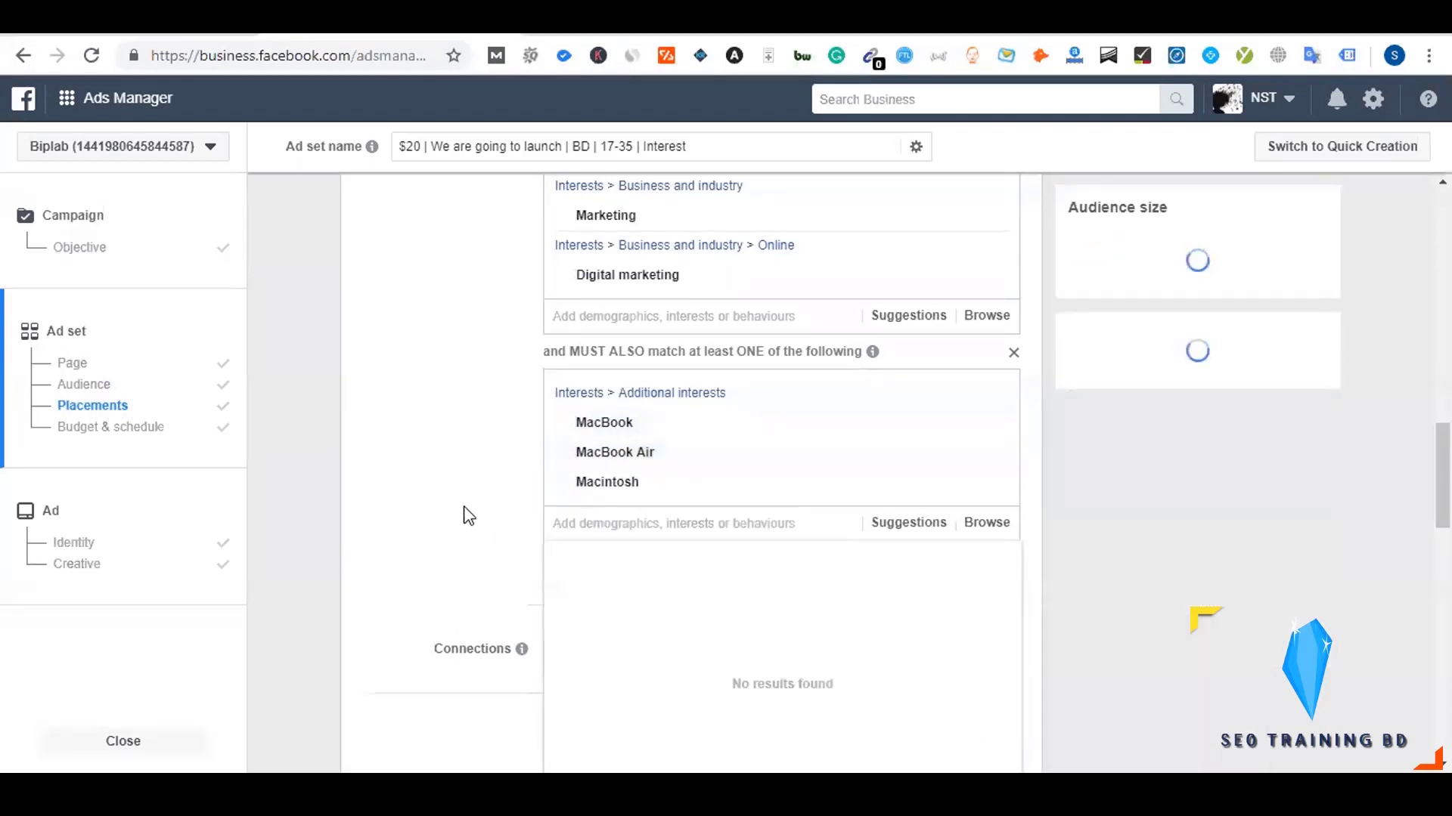
type("Mac")
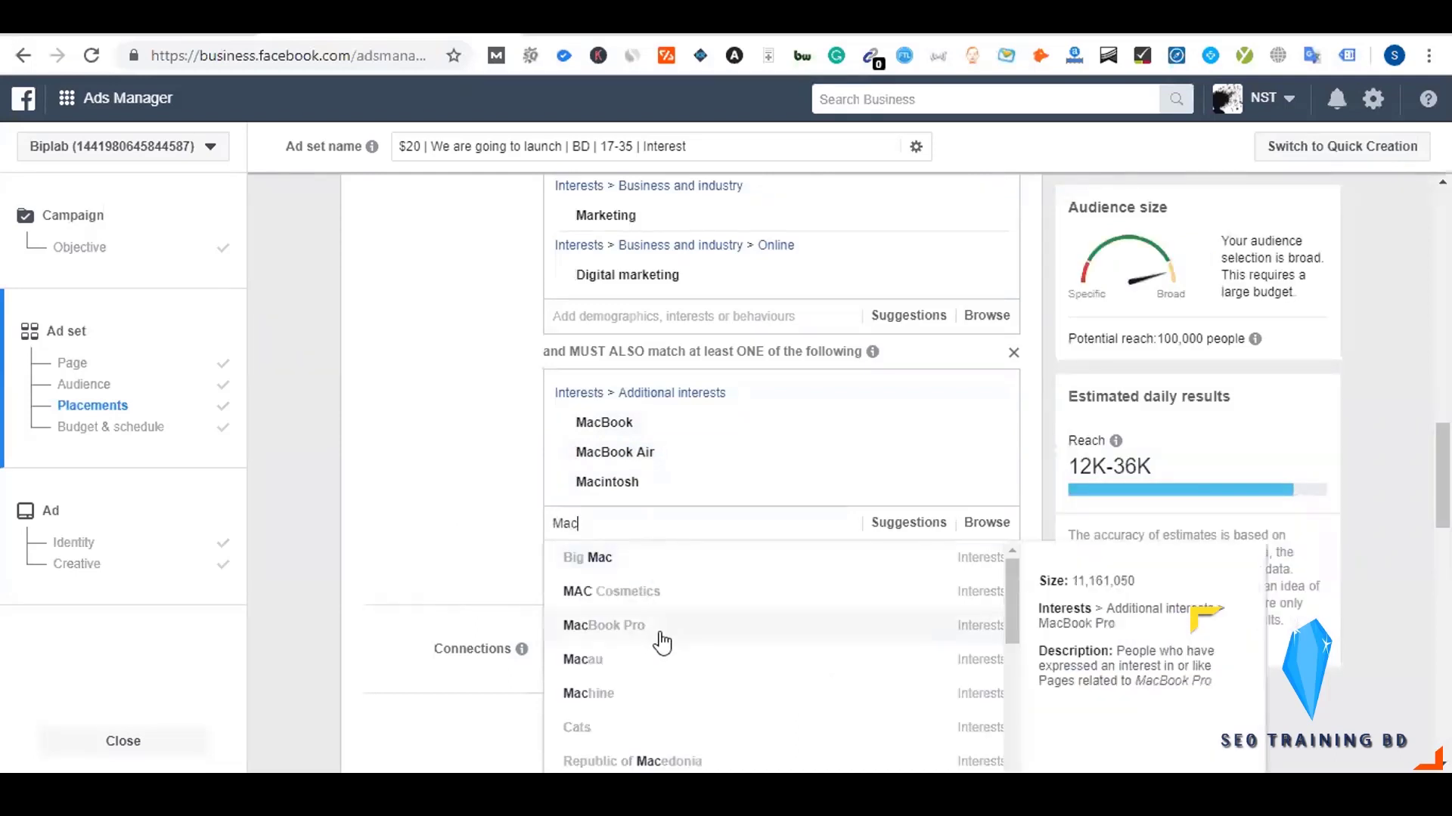
left_click(652, 639)
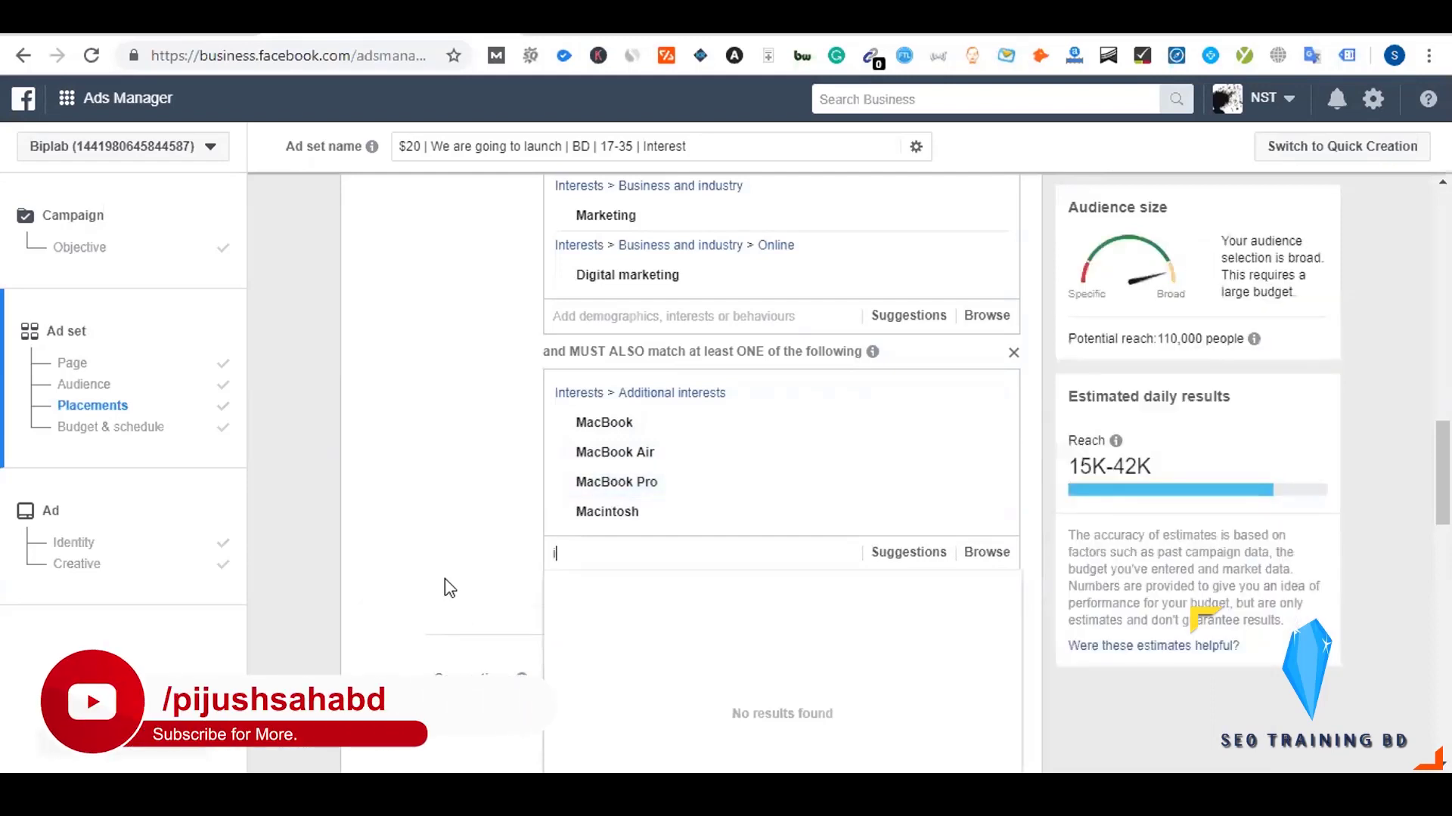
- Add the iPhone and iPad interests to the same must-also-match condition and review the stacked targeting conditions
type("iPhone")
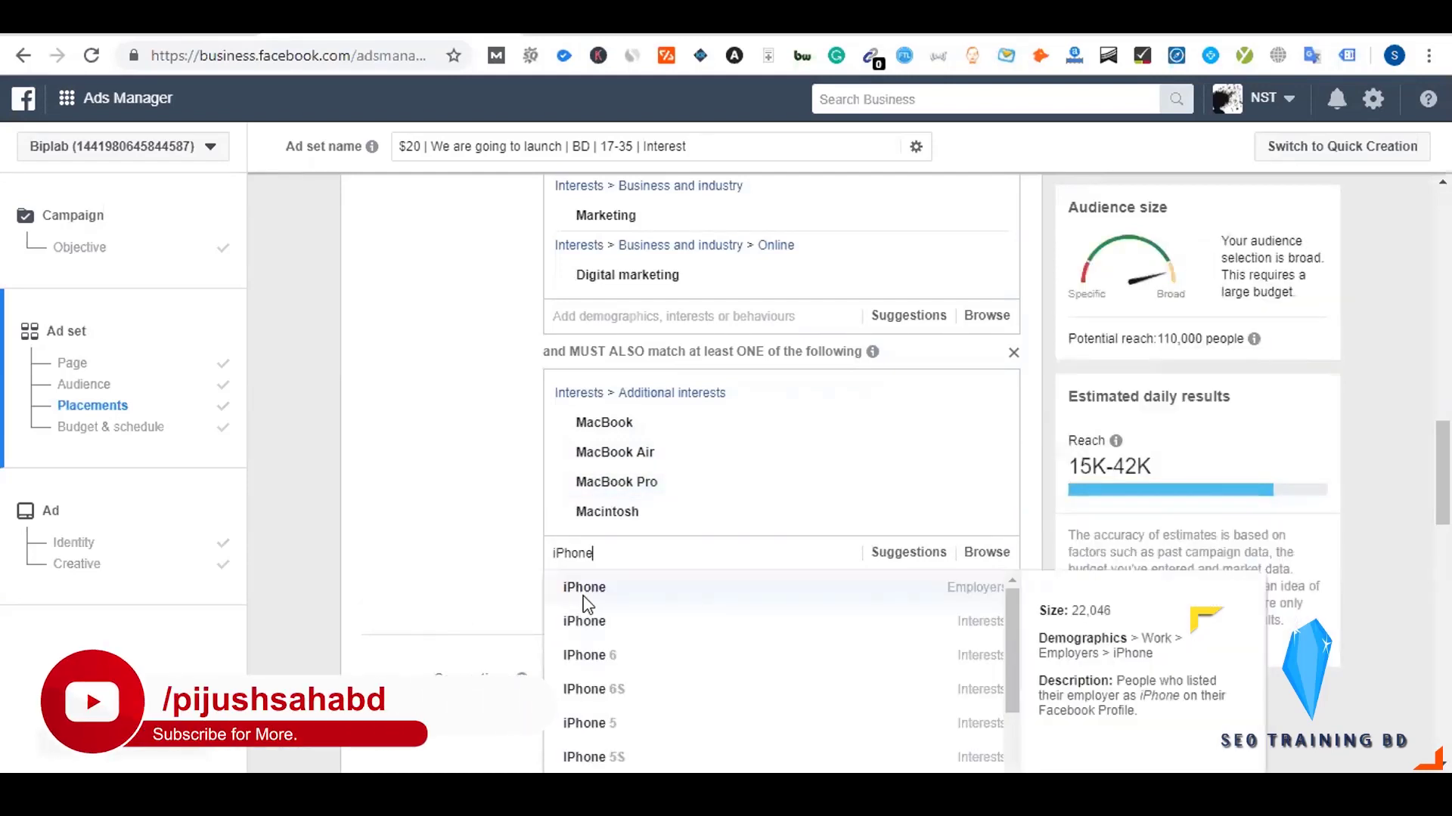
scroll(418, 548, "down", 1)
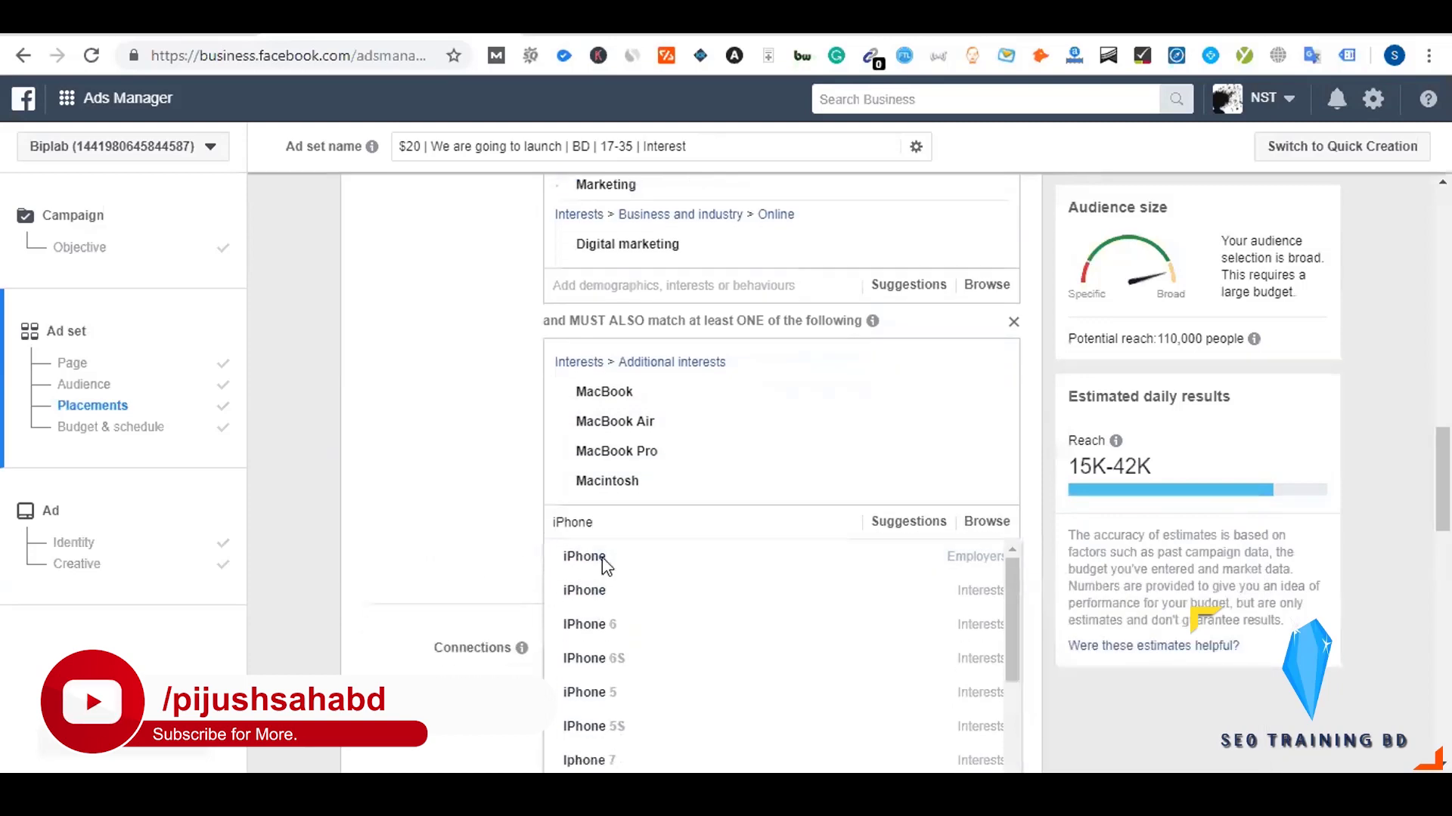
scroll(612, 567, "down", 1)
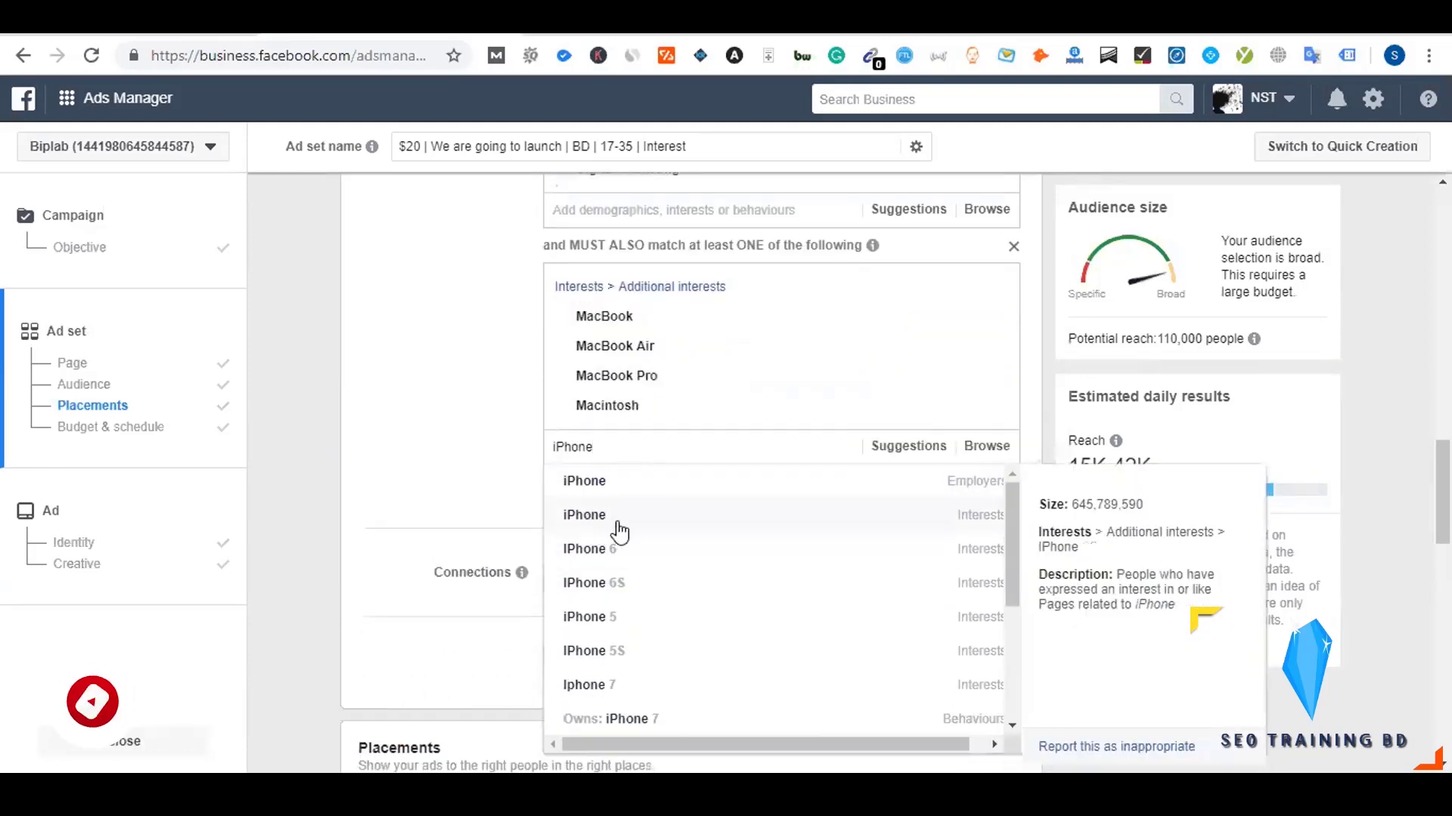
left_click(590, 520)
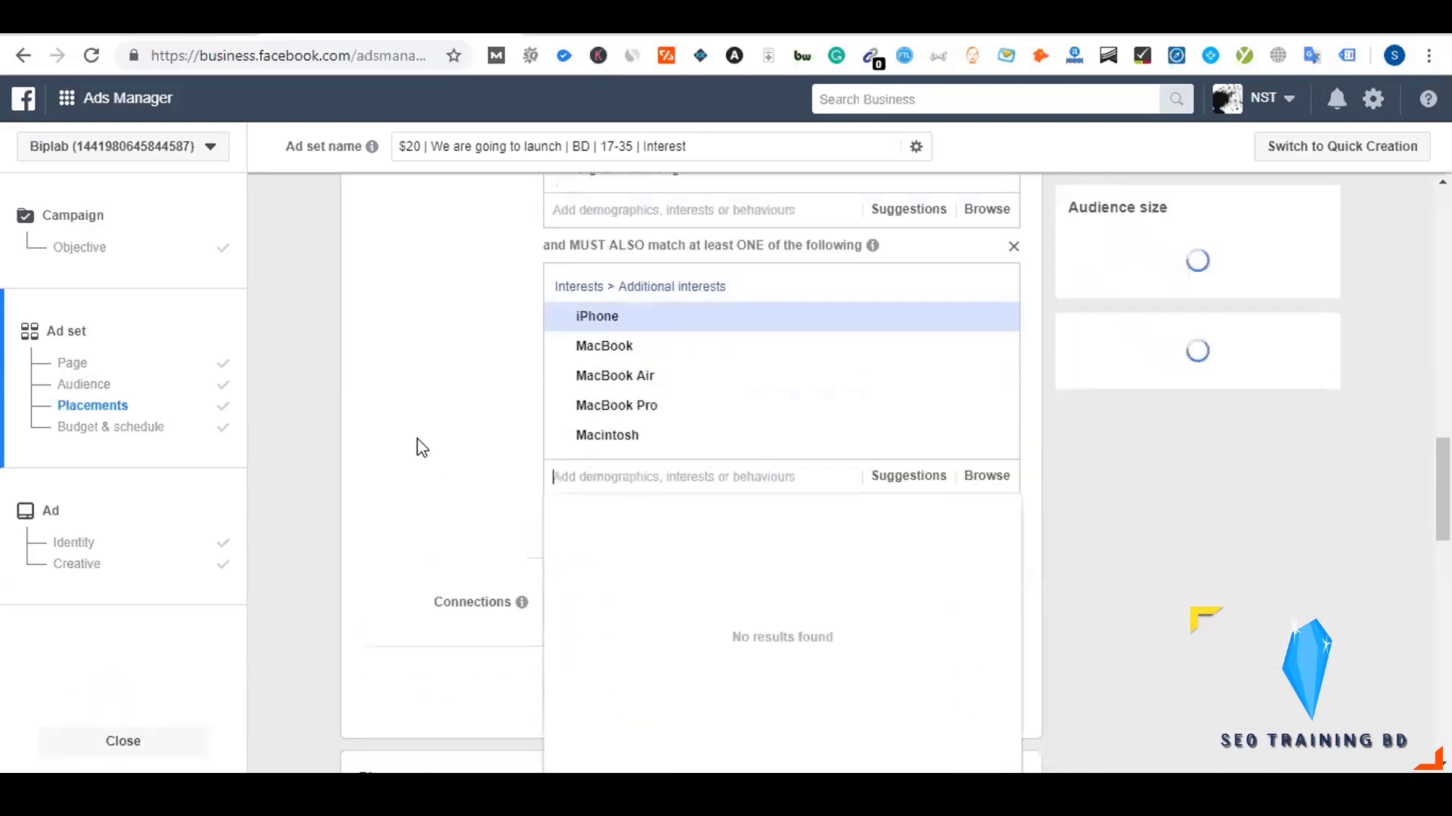
scroll(477, 469, "up", 7)
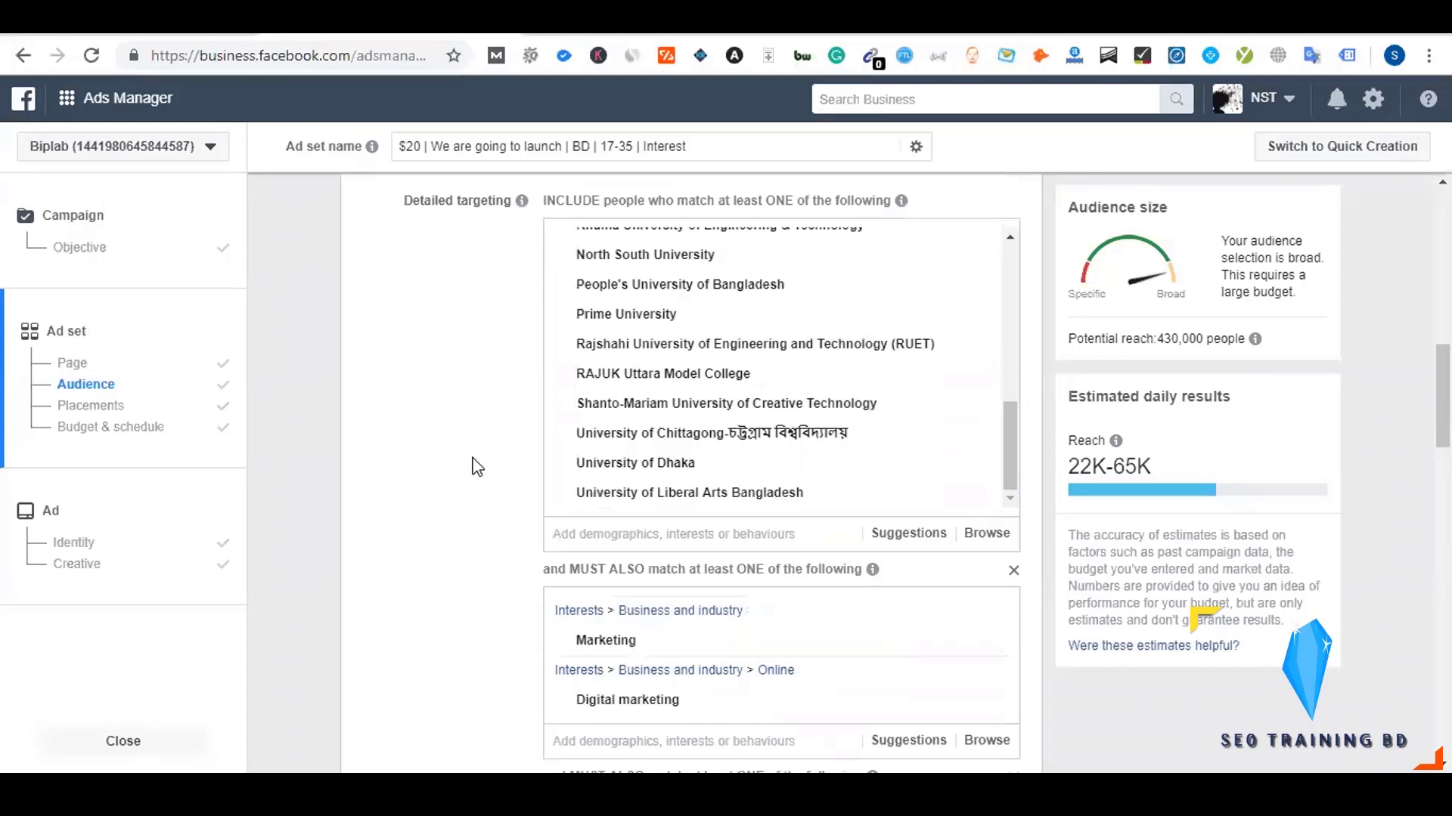
mouse_move(724, 306)
scroll(482, 480, "down", 3)
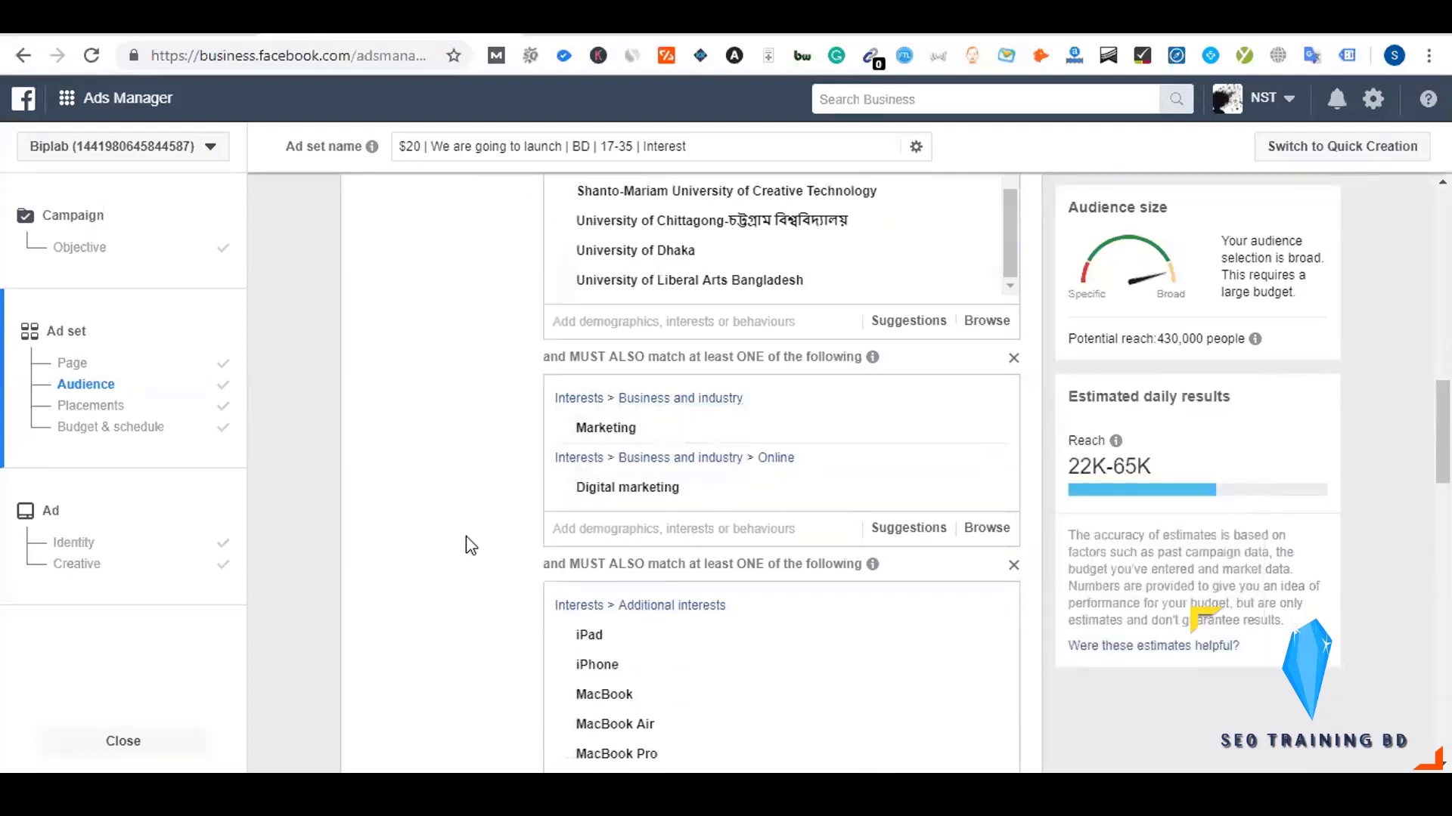
scroll(466, 538, "down", 3)
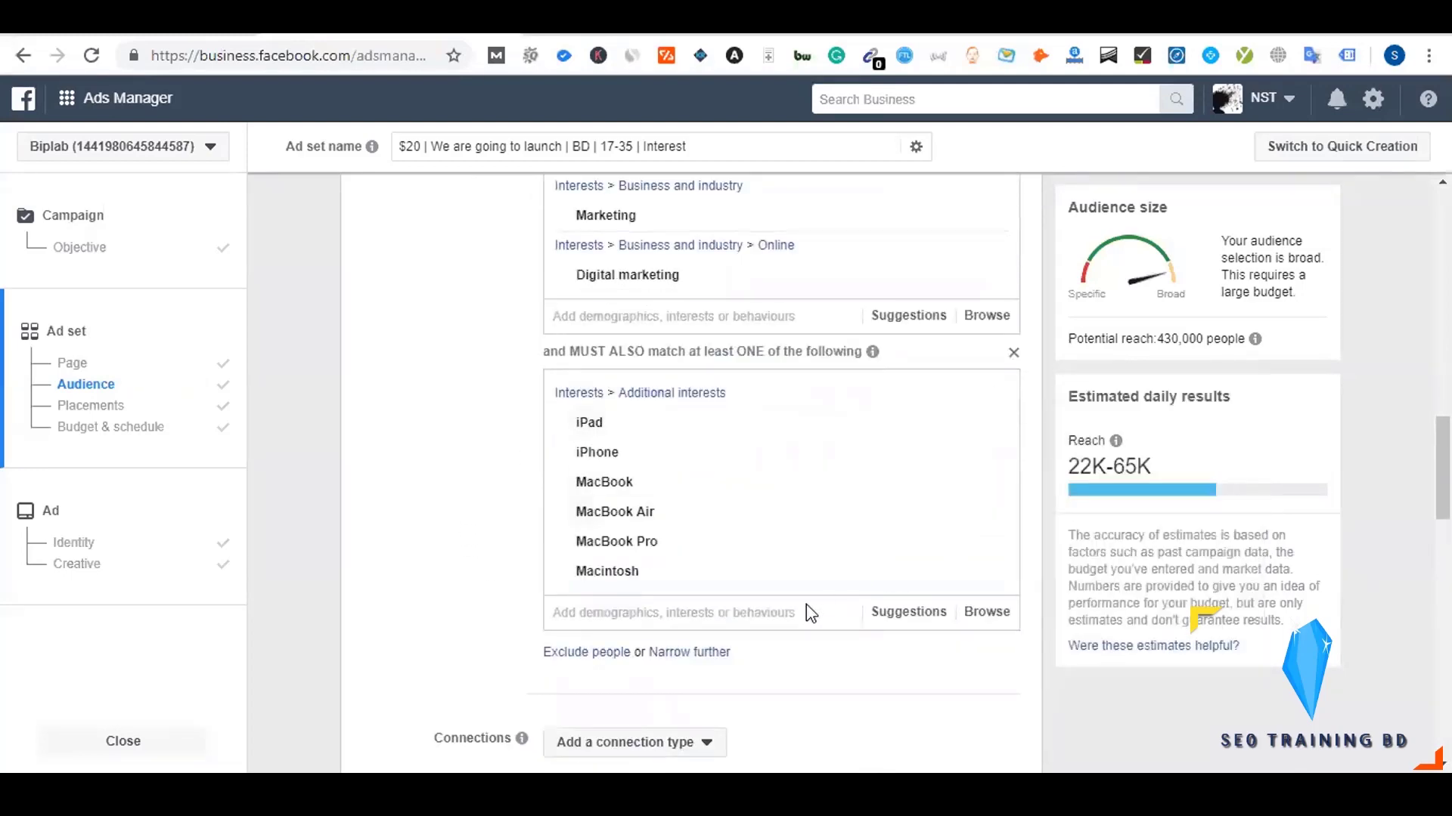
- Narrow the audience further with a third must-also-match condition for the behaviour Facebook access (network type): 4G
mouse_move(683, 563)
scroll(455, 561, "down", 3)
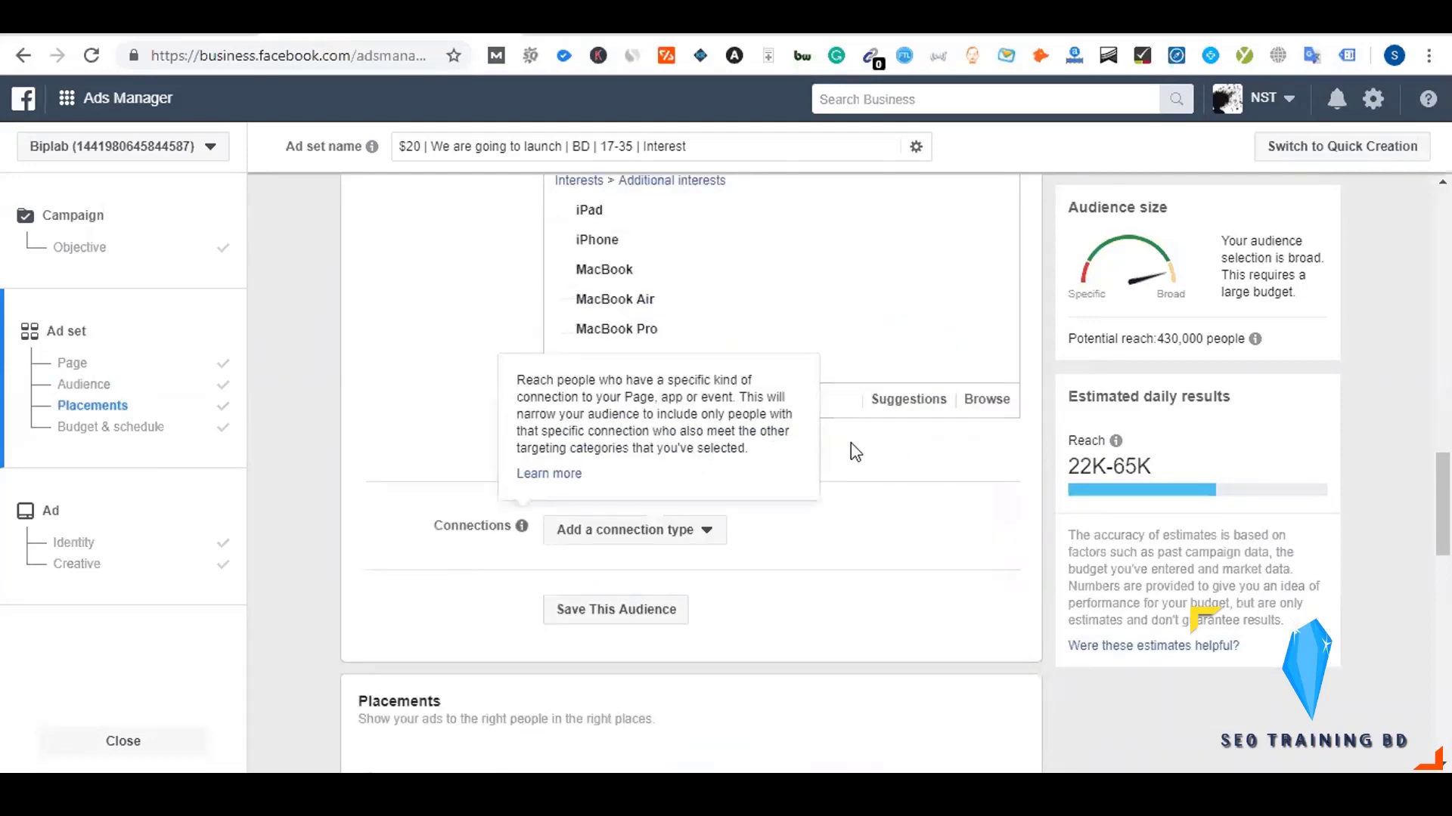
left_click(660, 441)
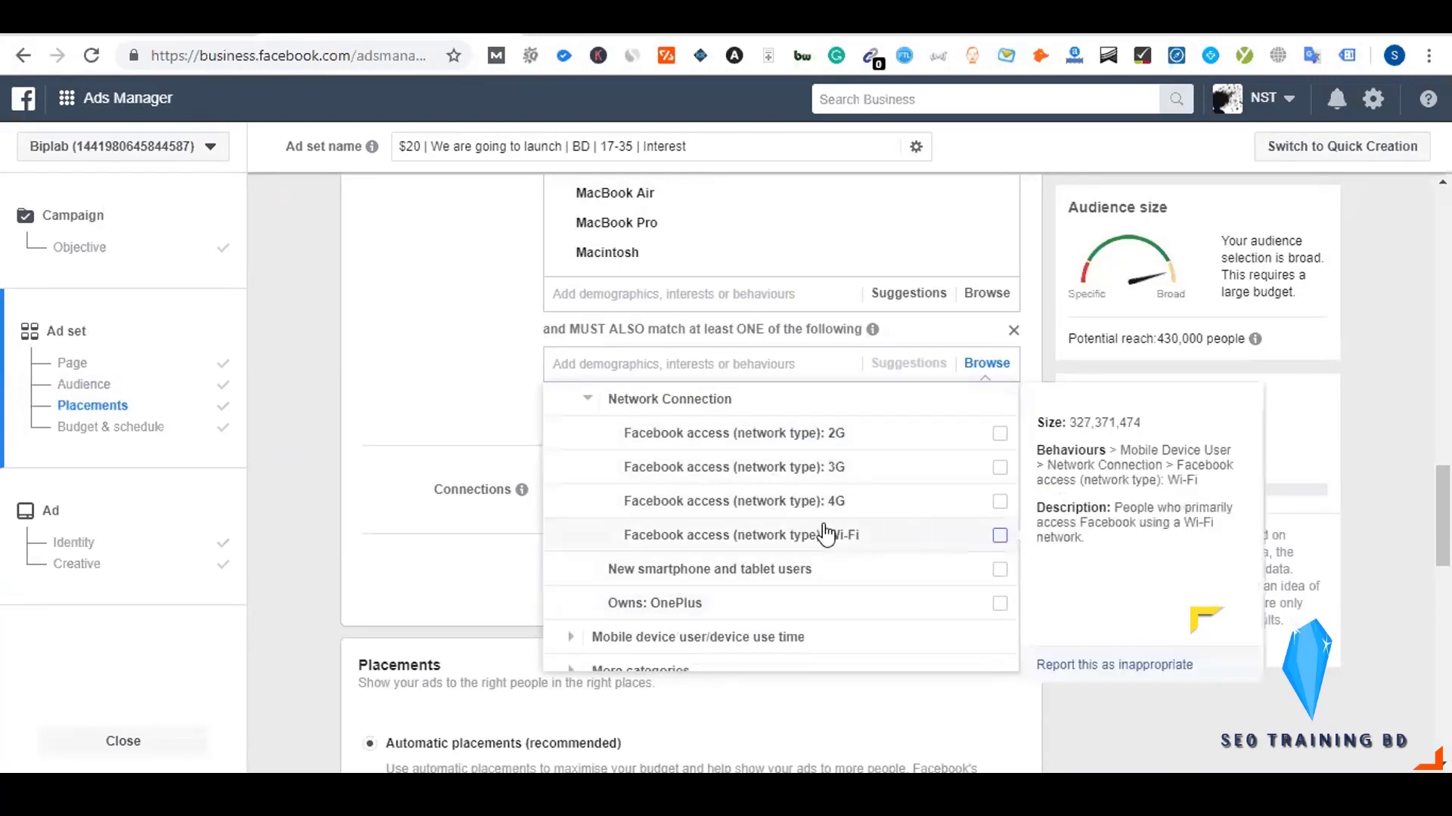
left_click(1000, 503)
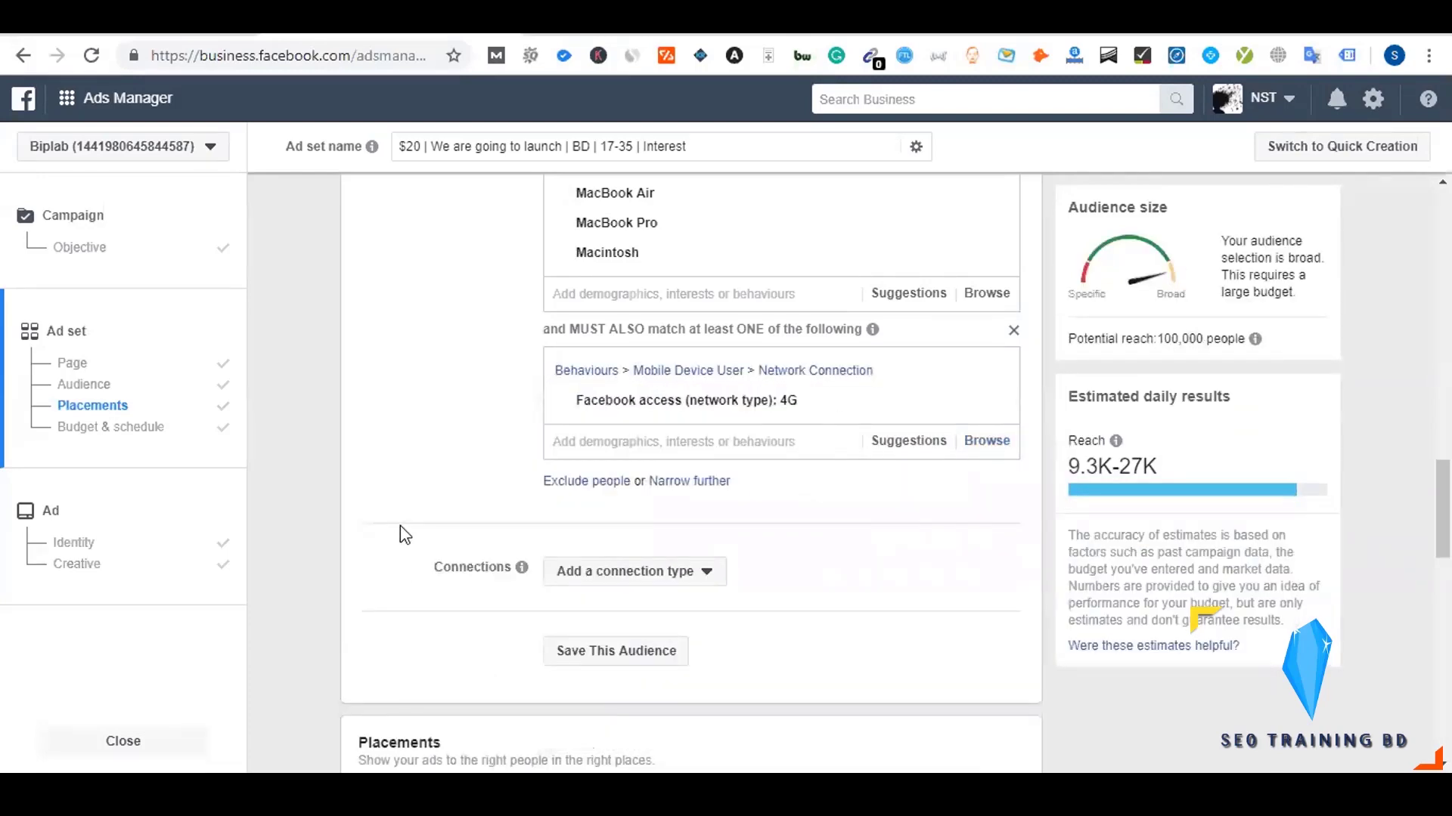
scroll(401, 526, "up", 7)
scroll(400, 527, "up", 3)
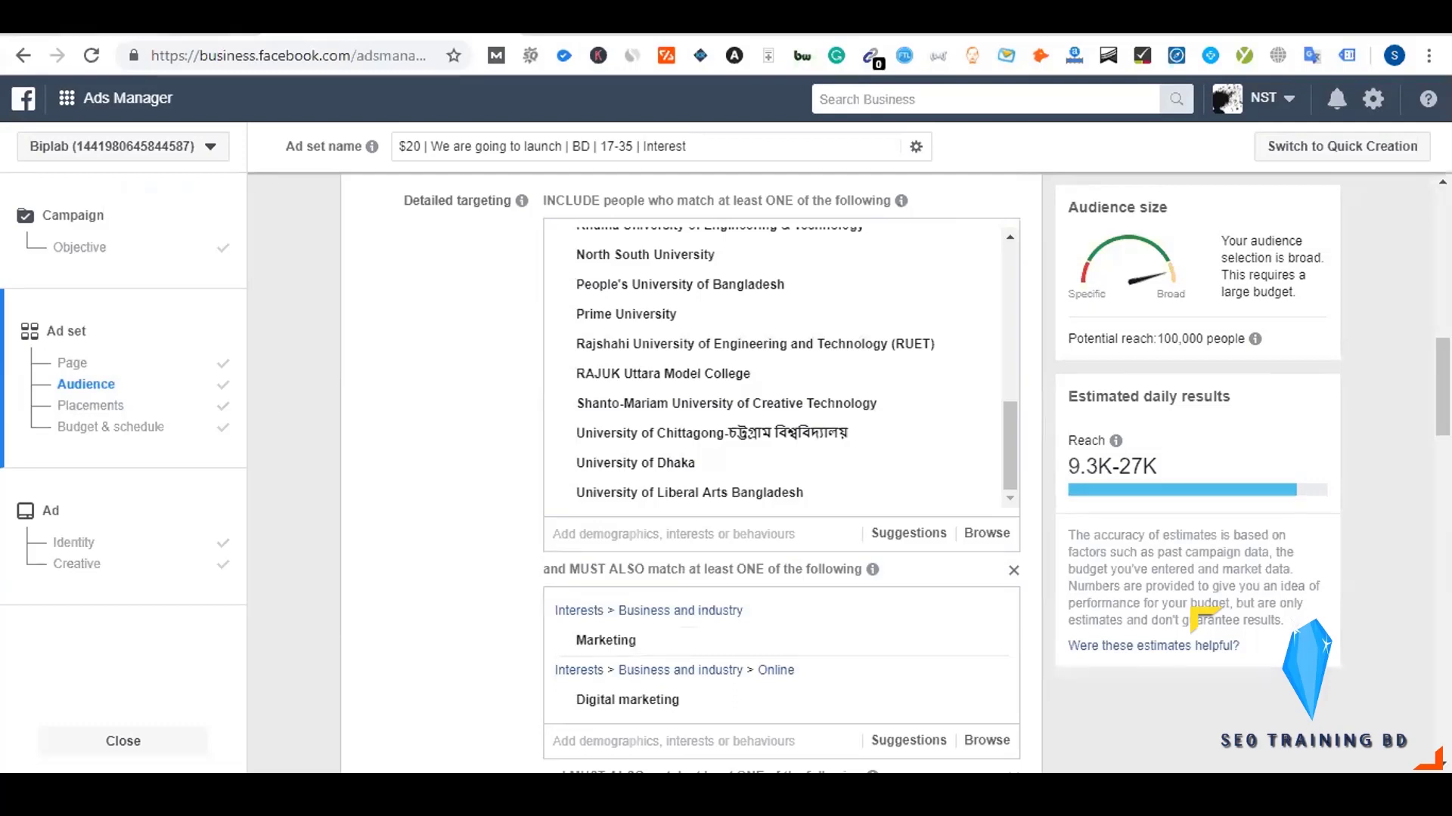
- Switch to the Dynalist outline, collapse the Conversion item under Targeting, and return to Ads Manager
key("ctrl+Tab")
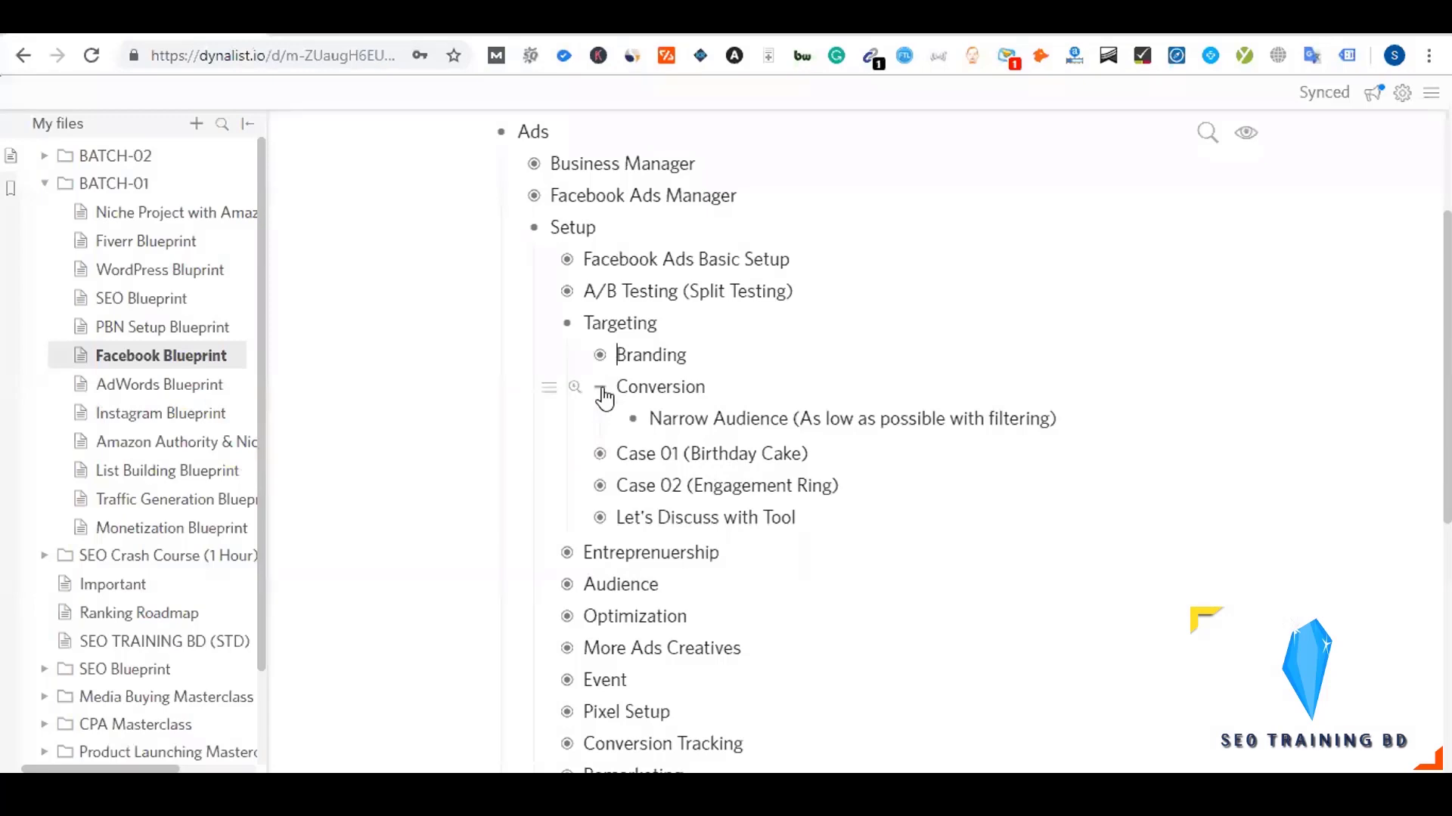
left_click(602, 388)
key("ctrl+shift+Tab")
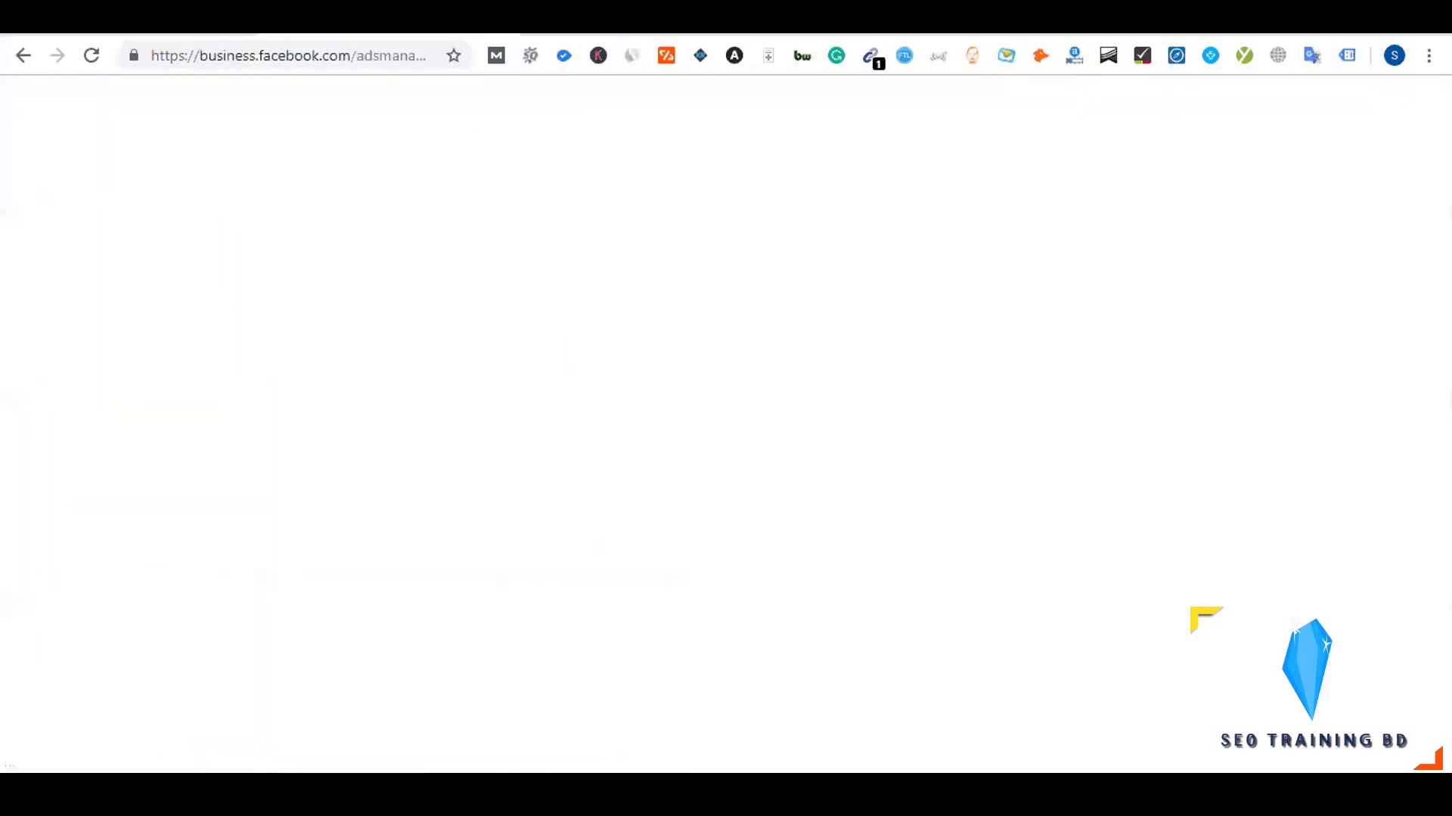
- Review the whole audience setup, from location, age and gender through the universities to each must-also-match condition
scroll(487, 614, "up", 7)
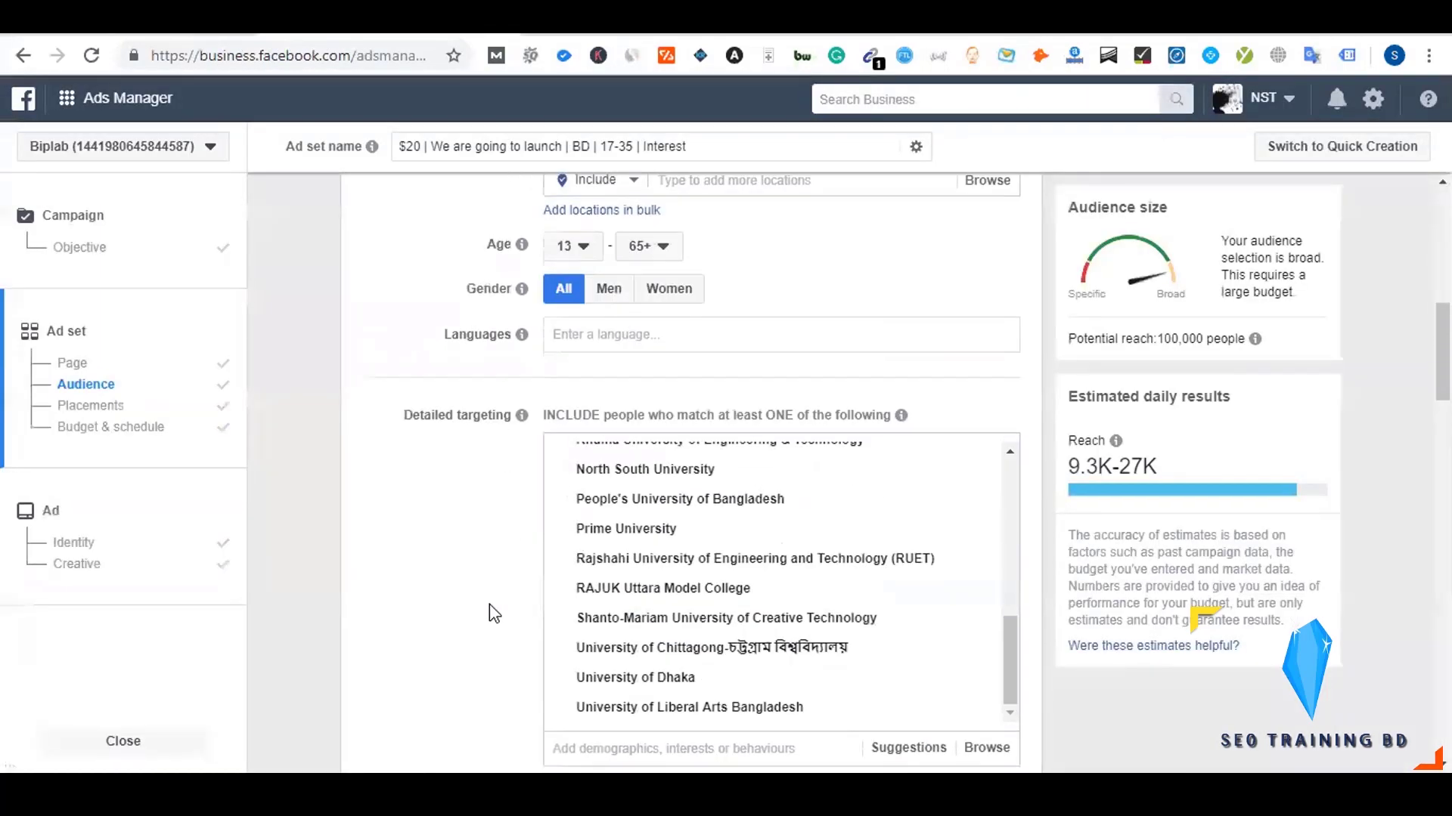
left_click(229, 35)
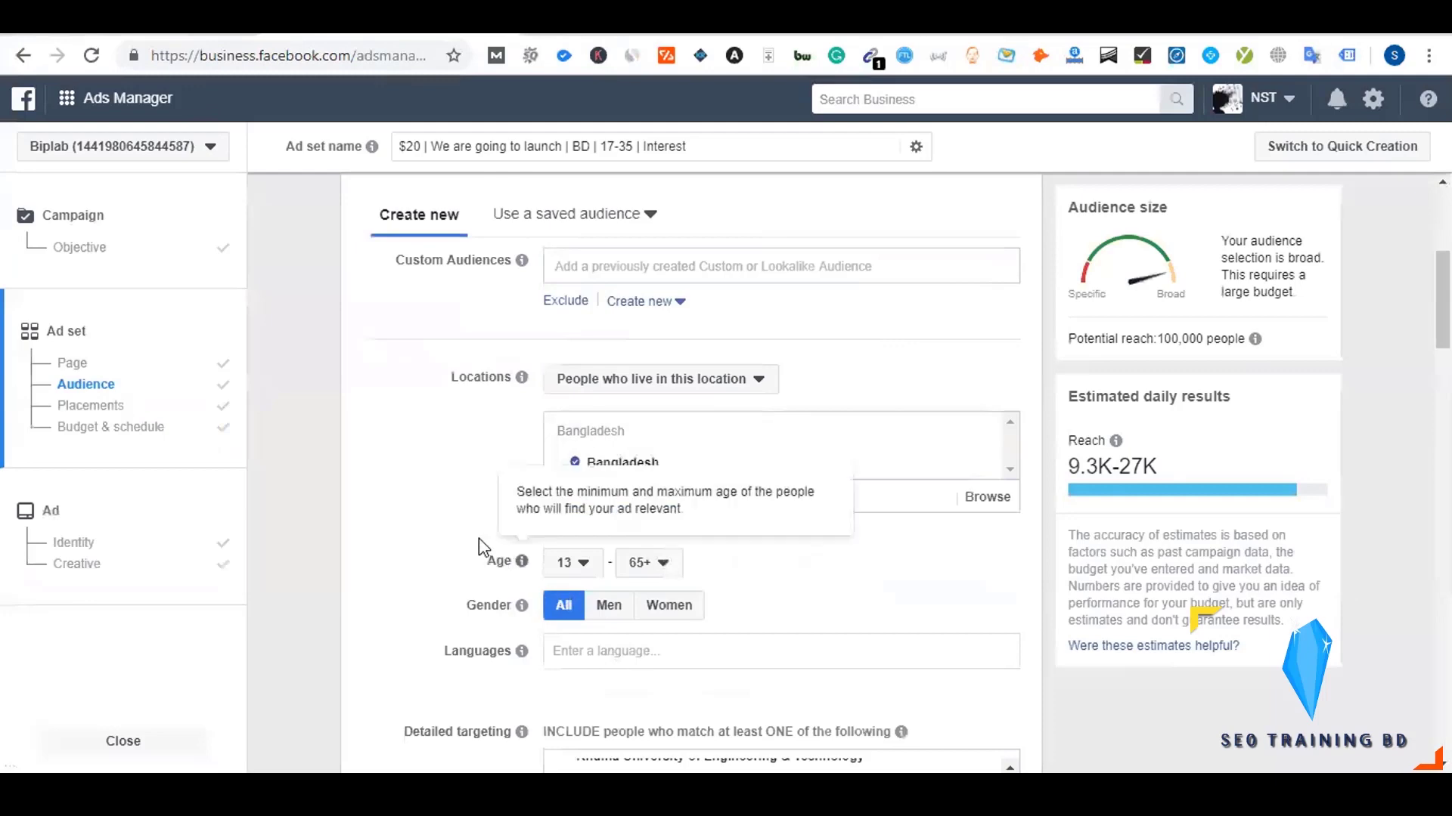
scroll(479, 538, "down", 3)
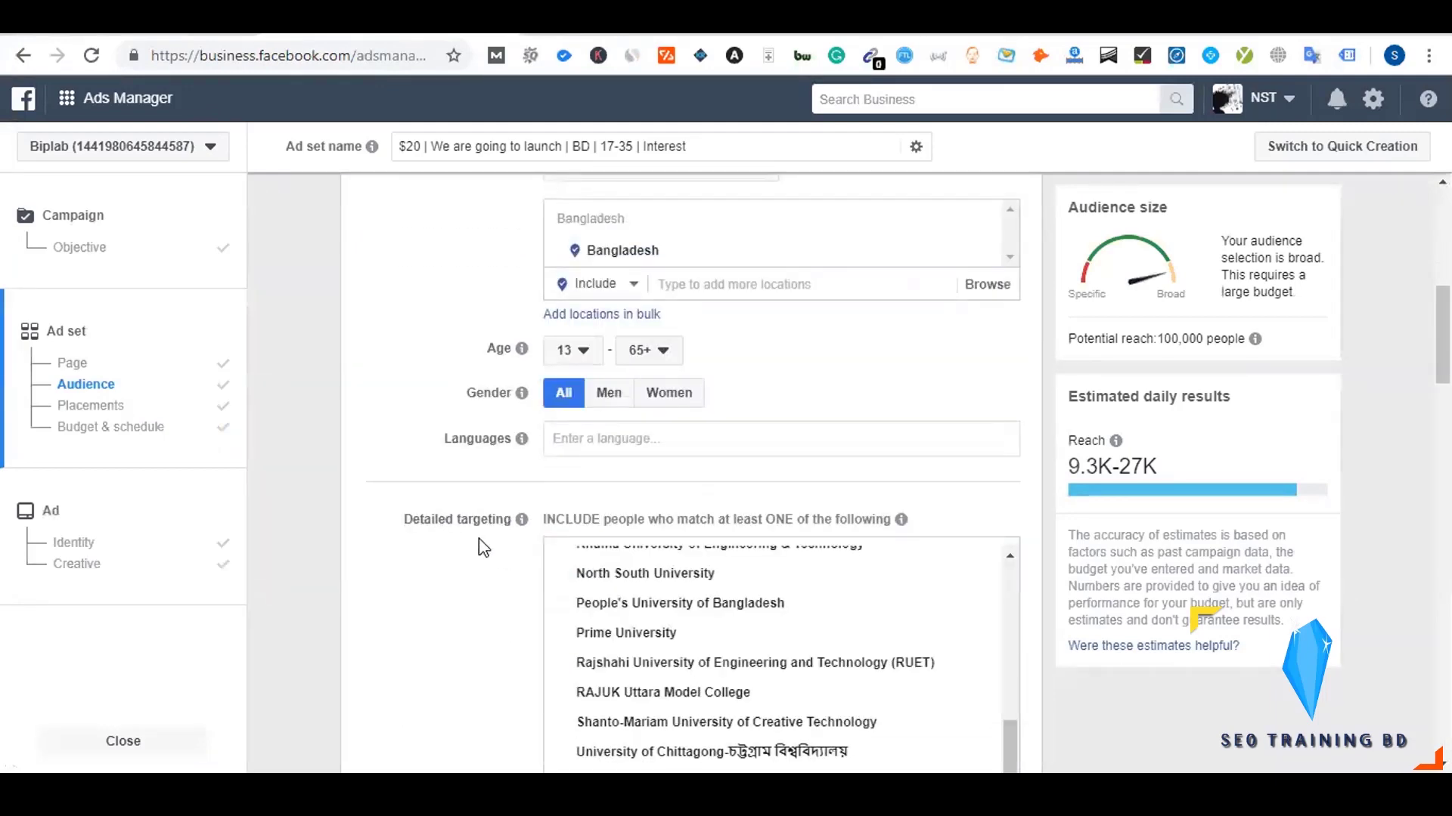
scroll(479, 540, "down", 4)
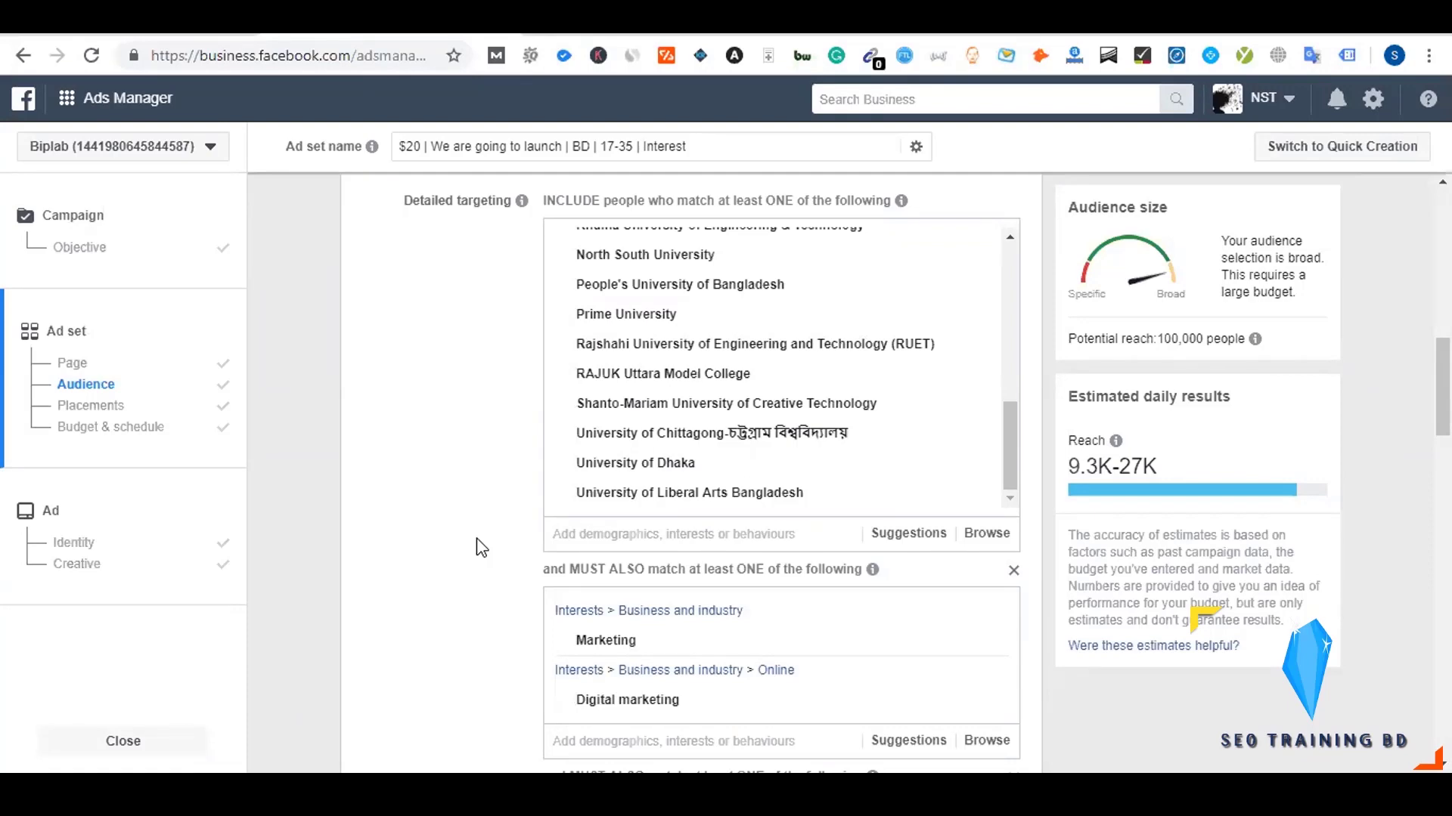
scroll(478, 546, "down", 3)
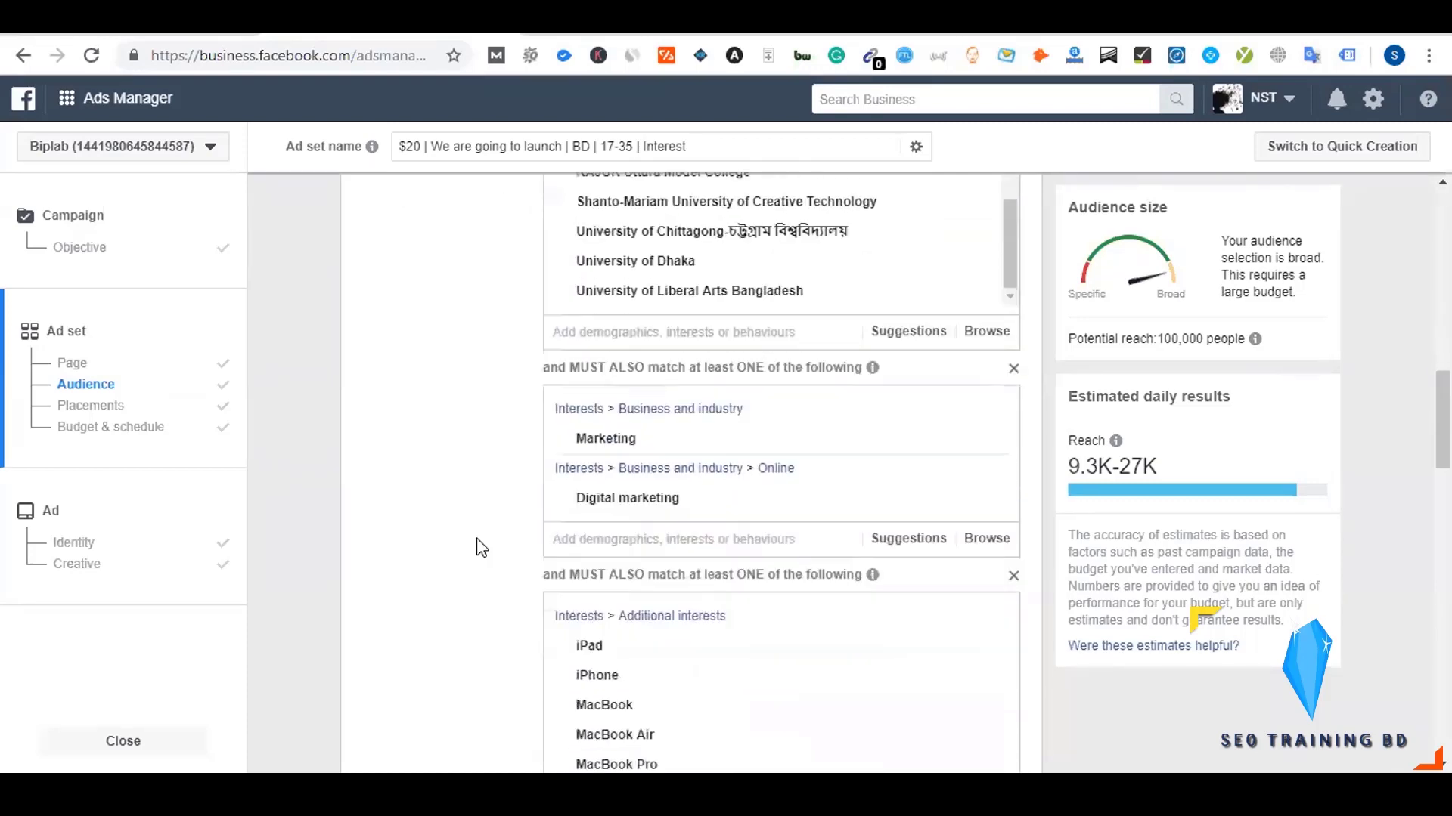
scroll(478, 546, "down", 6)
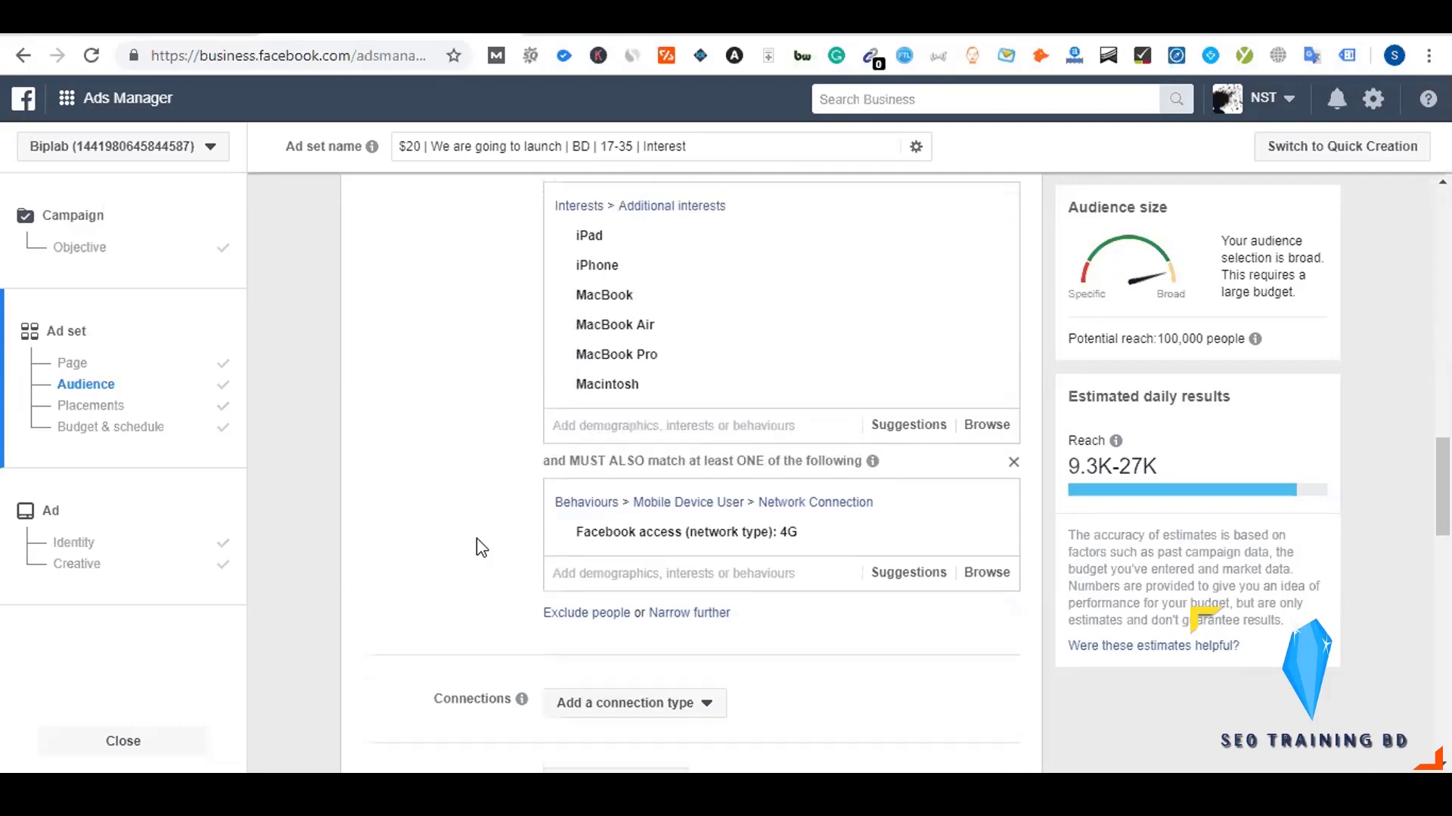
scroll(478, 545, "up", 11)
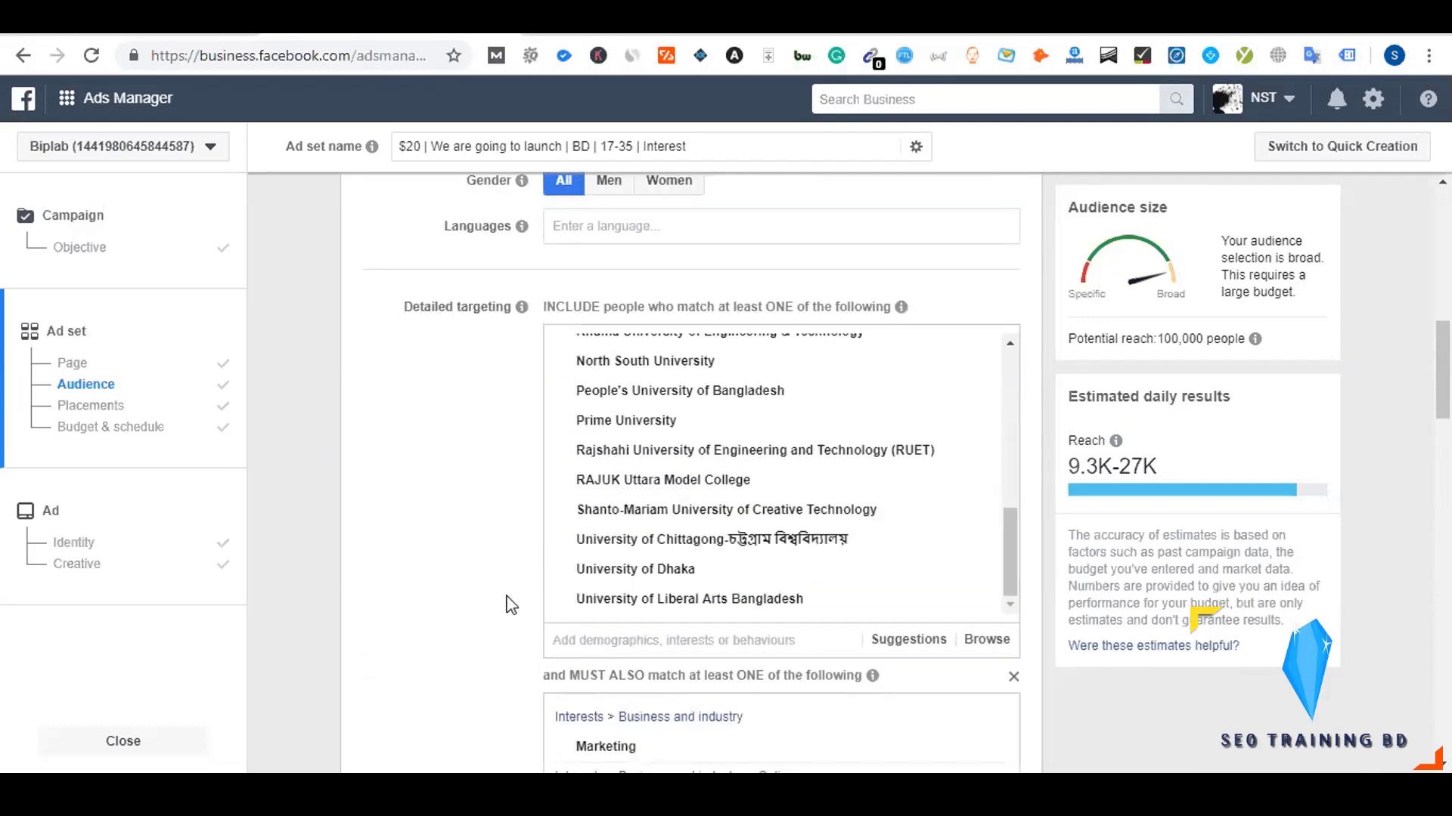
scroll(506, 605, "down", 5)
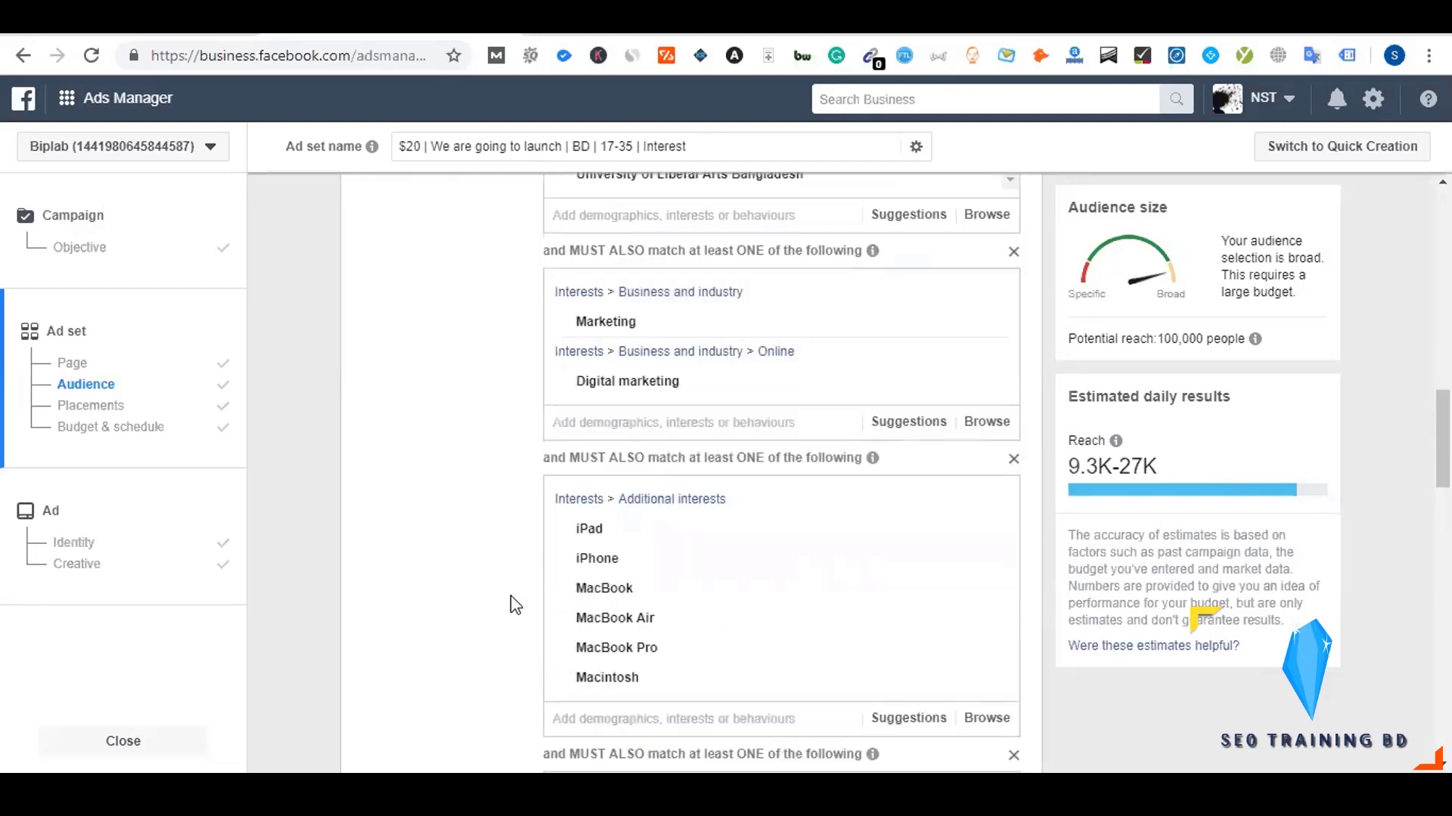
scroll(515, 605, "up", 2)
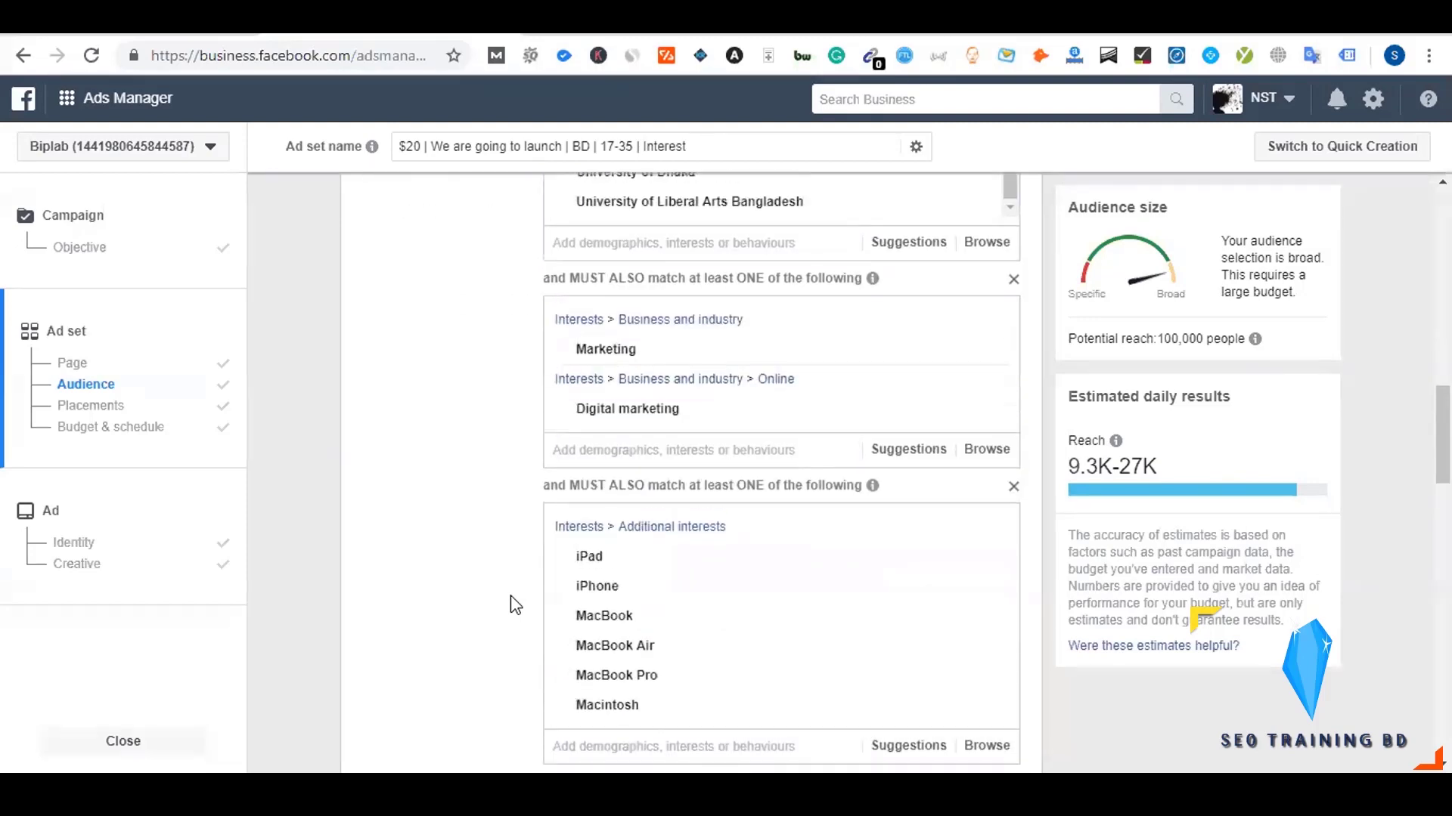
- Consult the Dynalist targeting cases and clear all detailed targeting in Ads Manager, including the Marketing and Digital marketing condition
key("ctrl+Tab")
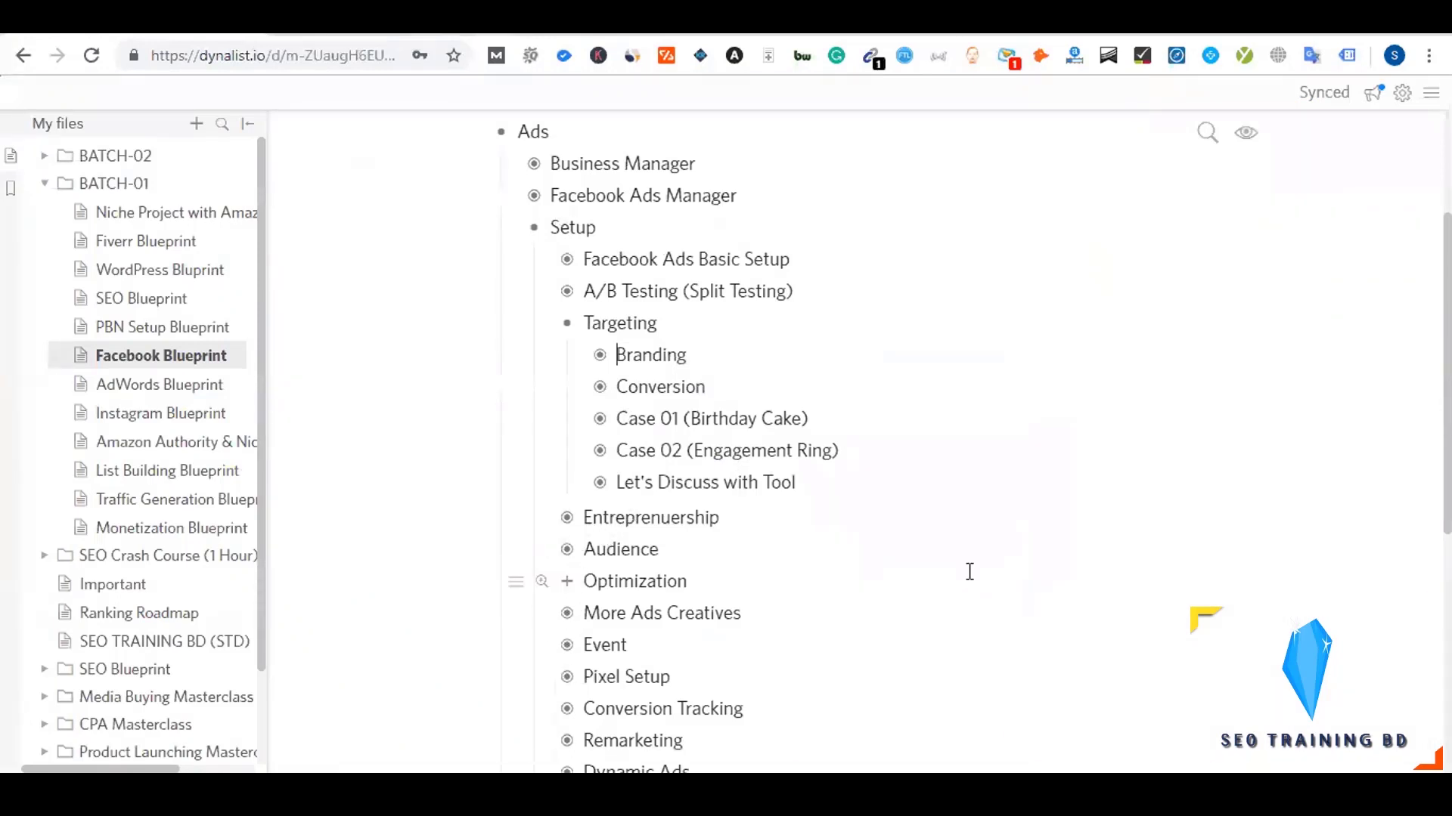
key("ctrl+Tab")
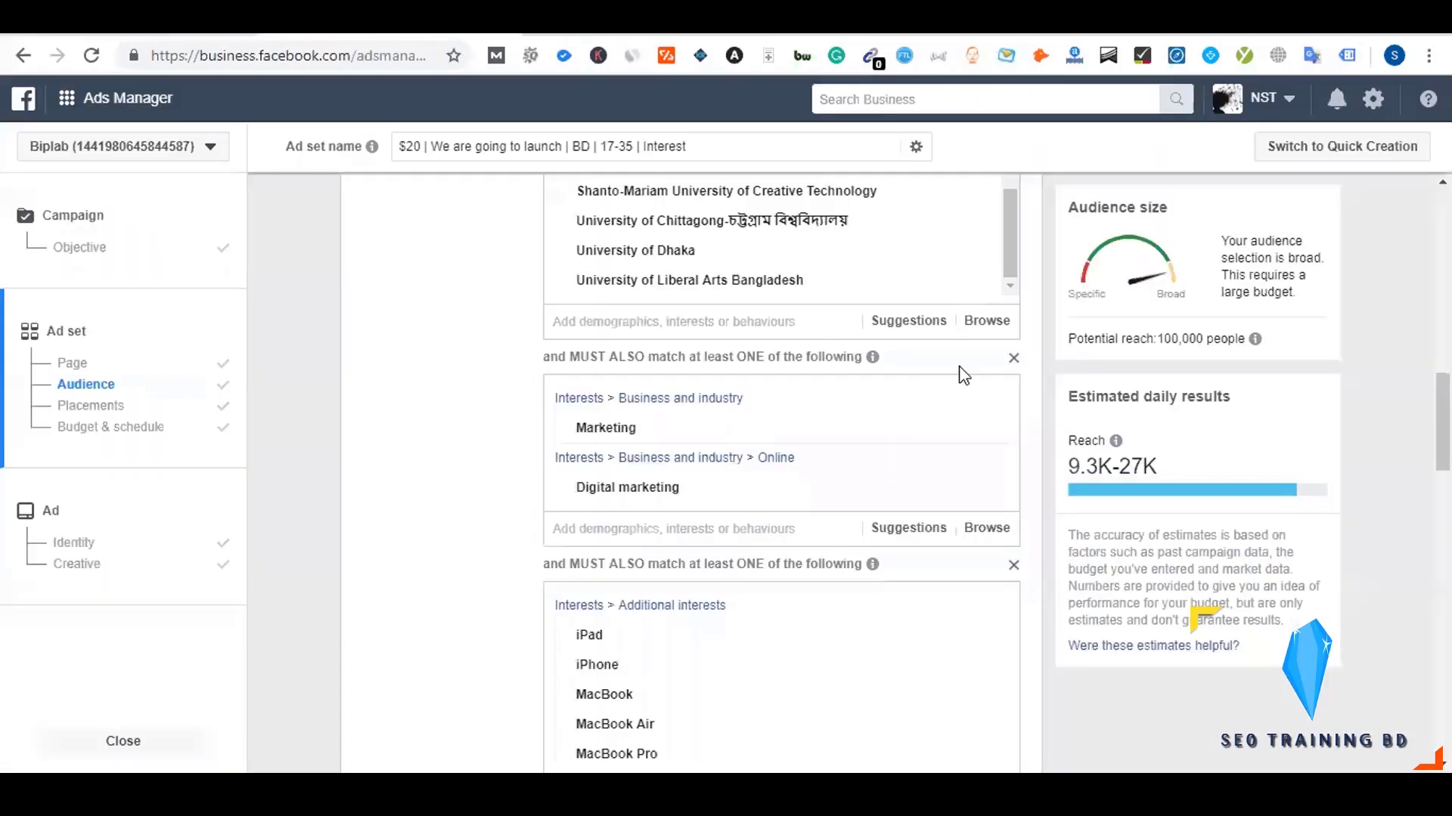
left_click(1014, 358)
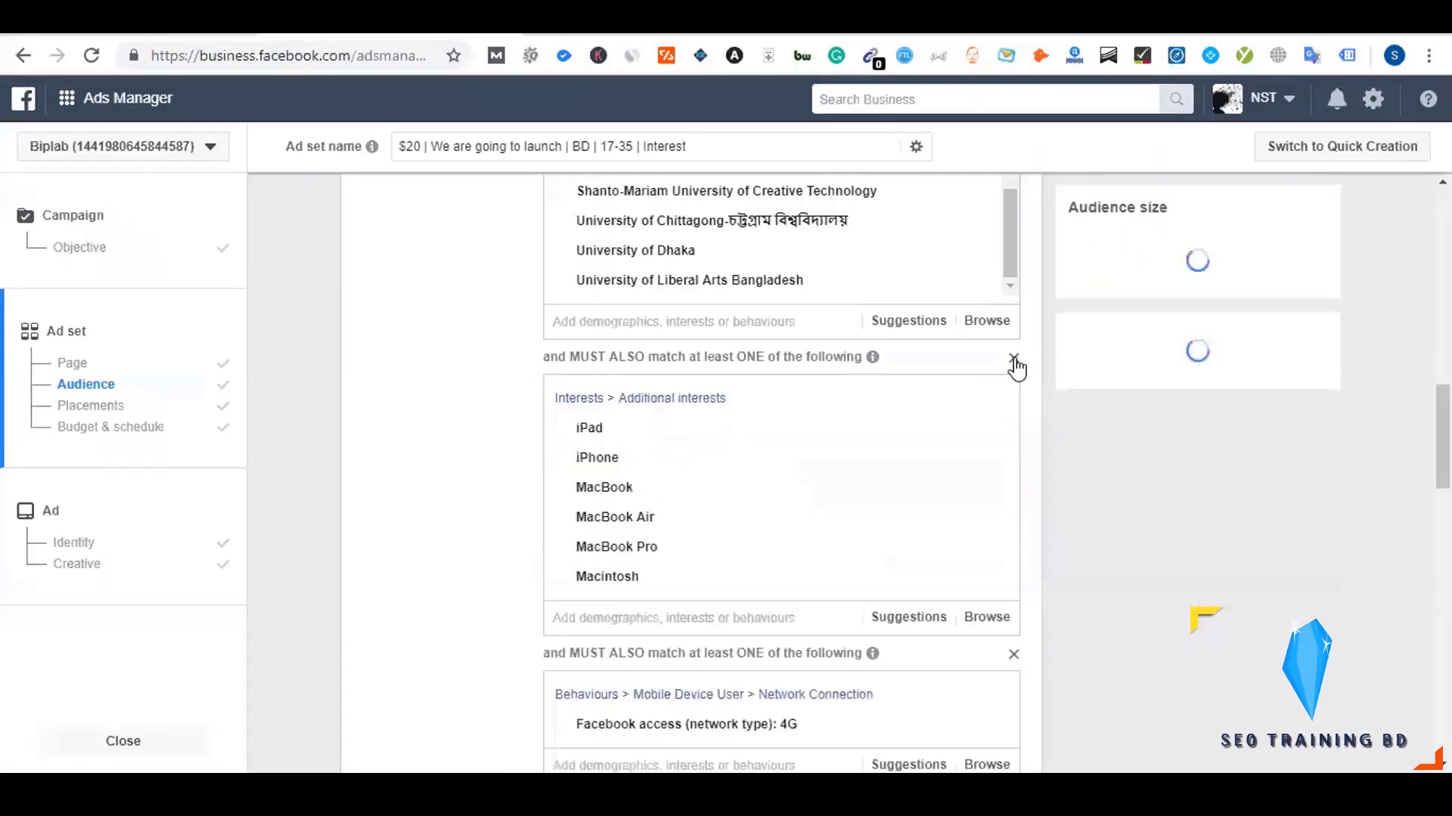
key("ctrl+Tab")
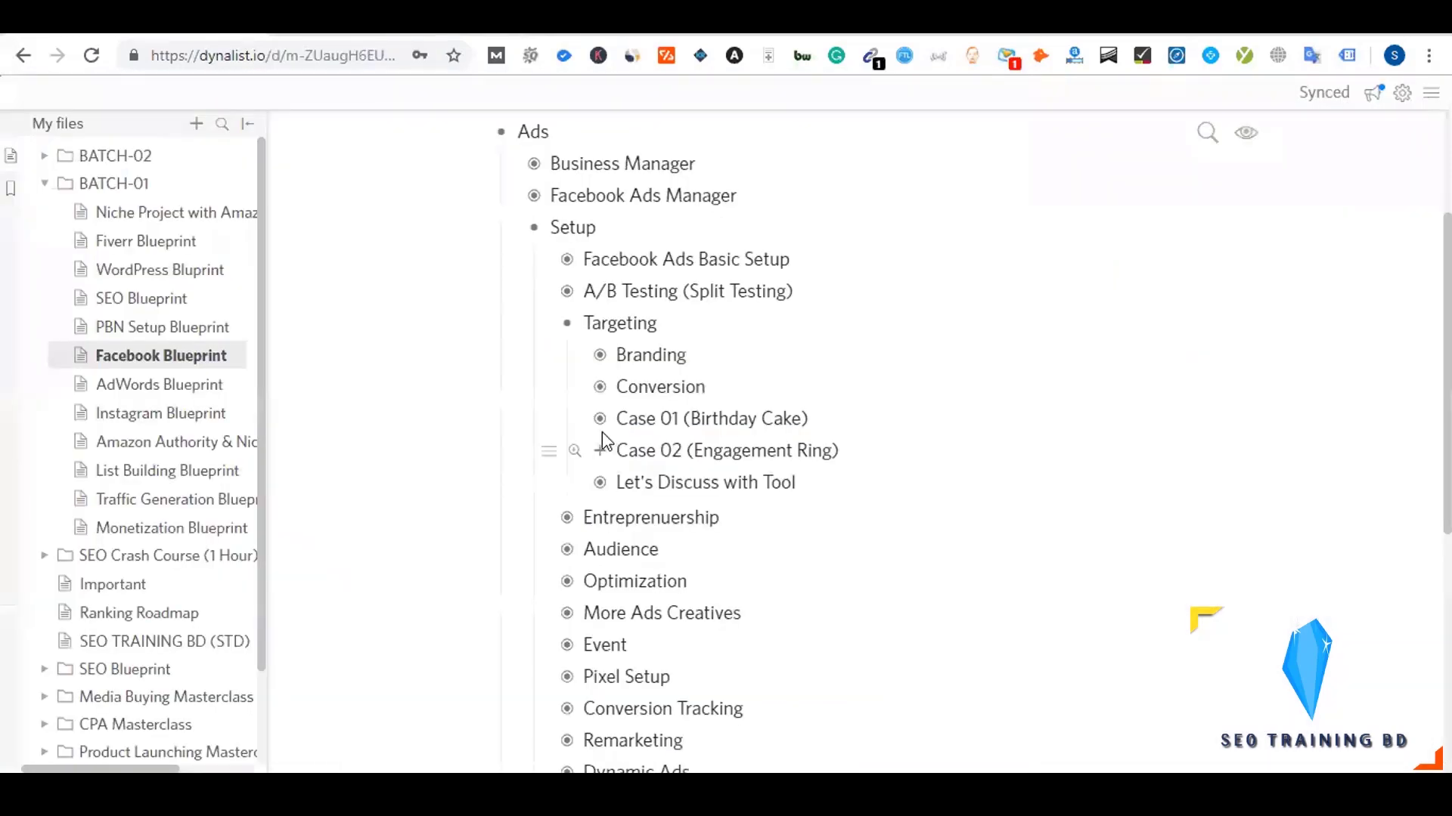
key("ctrl+shift+Tab")
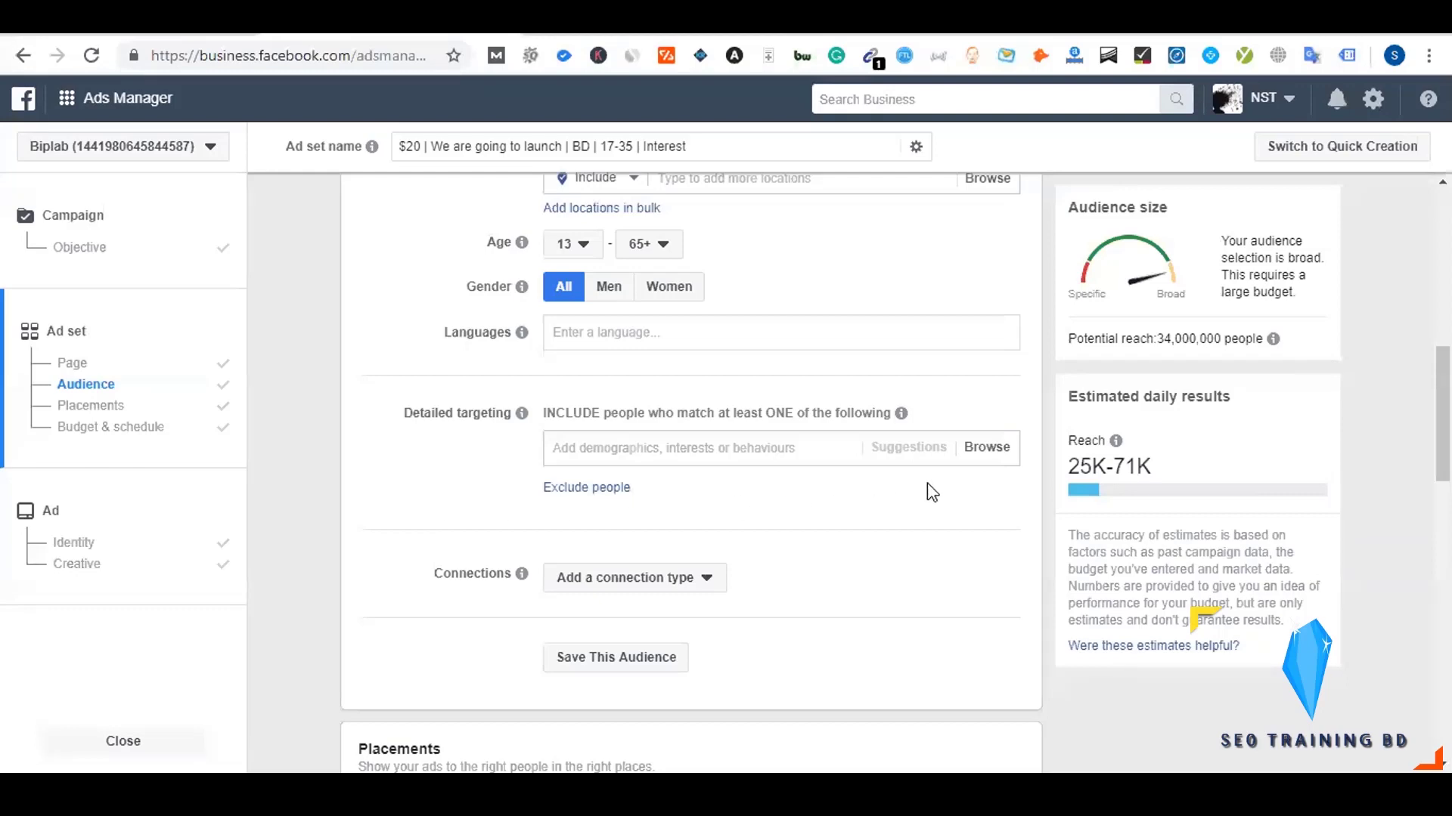
- Add the life event "Close friends of men with a birthday in 7-30 days" from the Friends of demographics to the detailed targeting
left_click(987, 450)
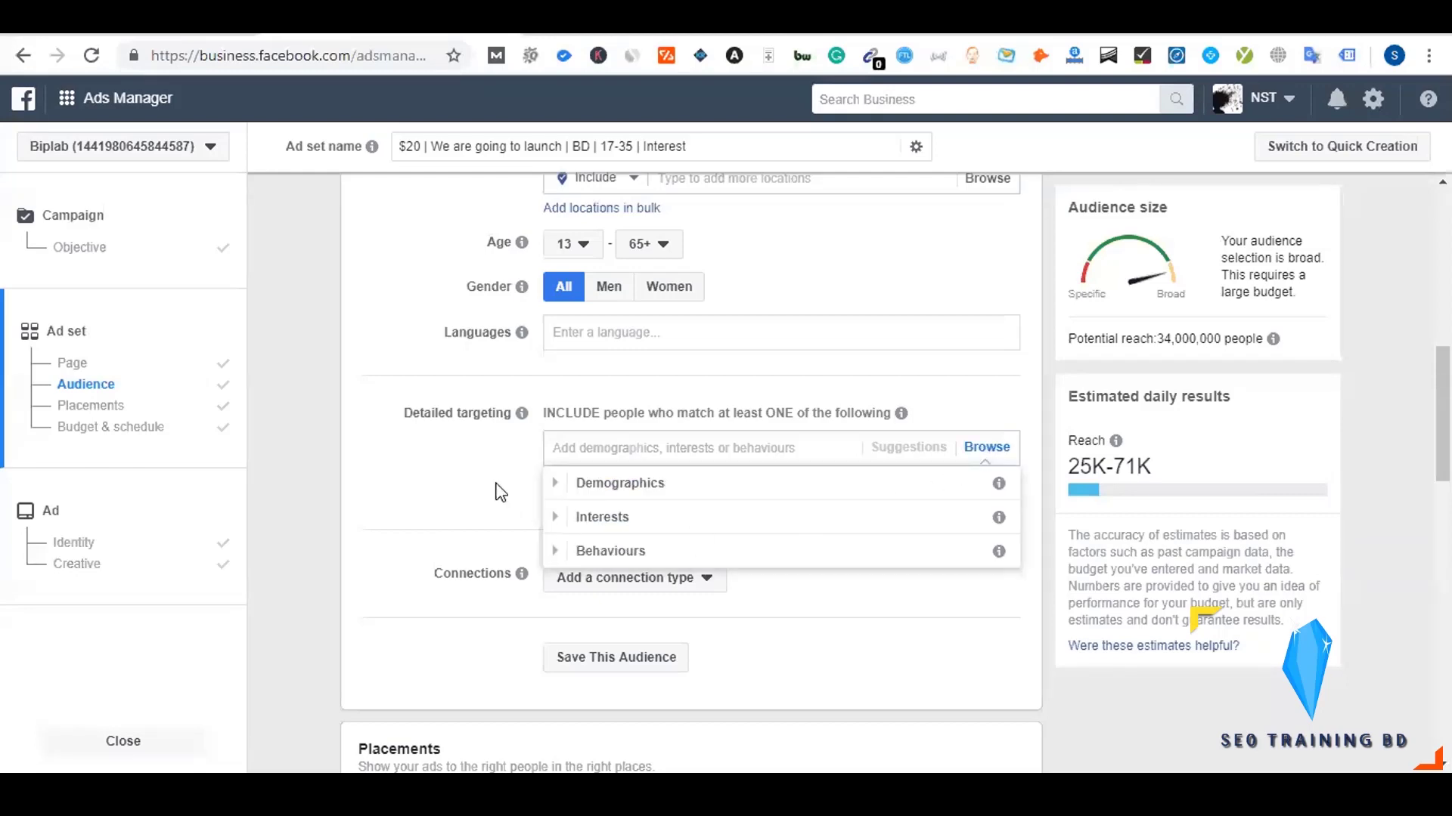
left_click(555, 486)
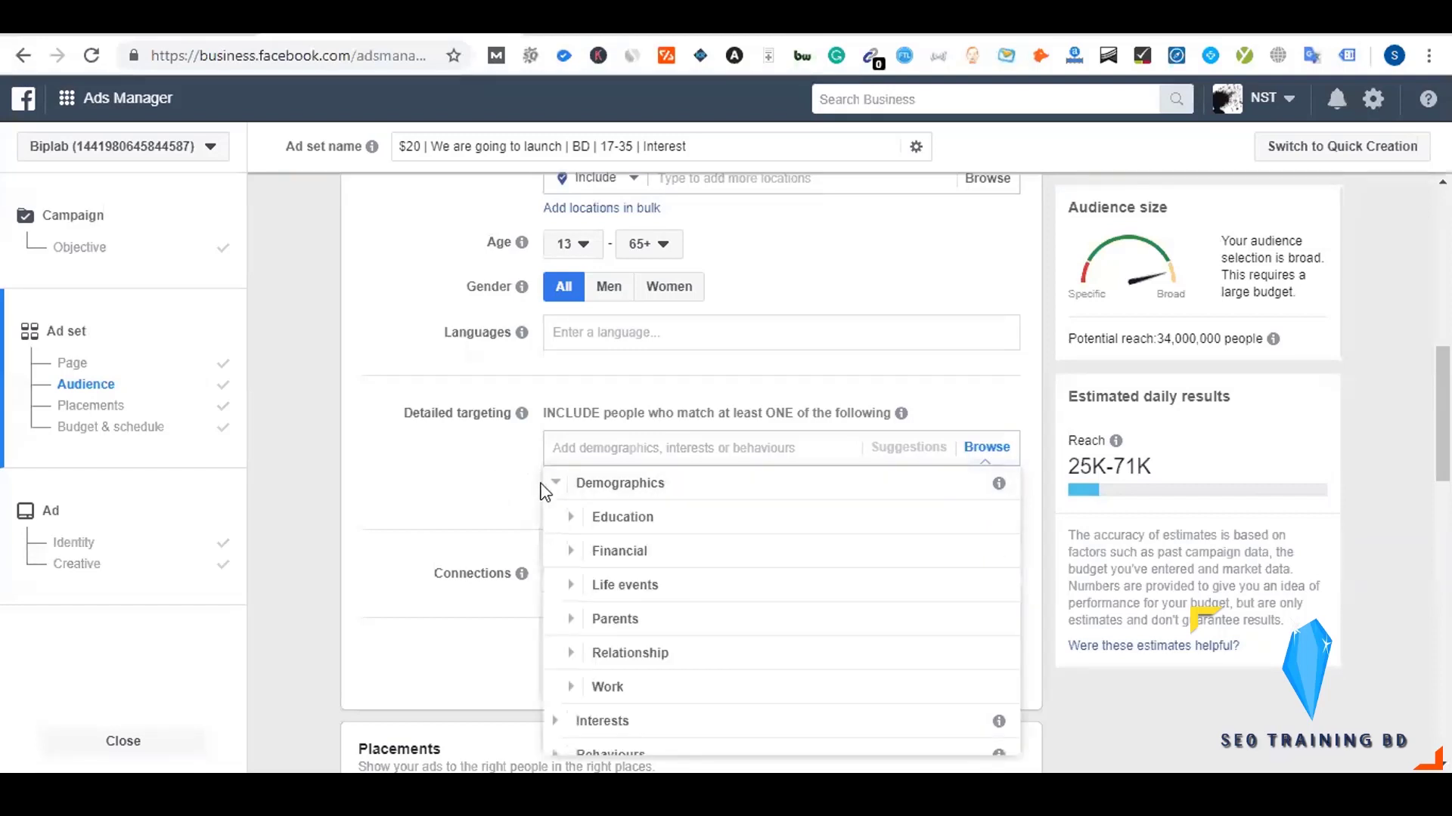
left_click(573, 589)
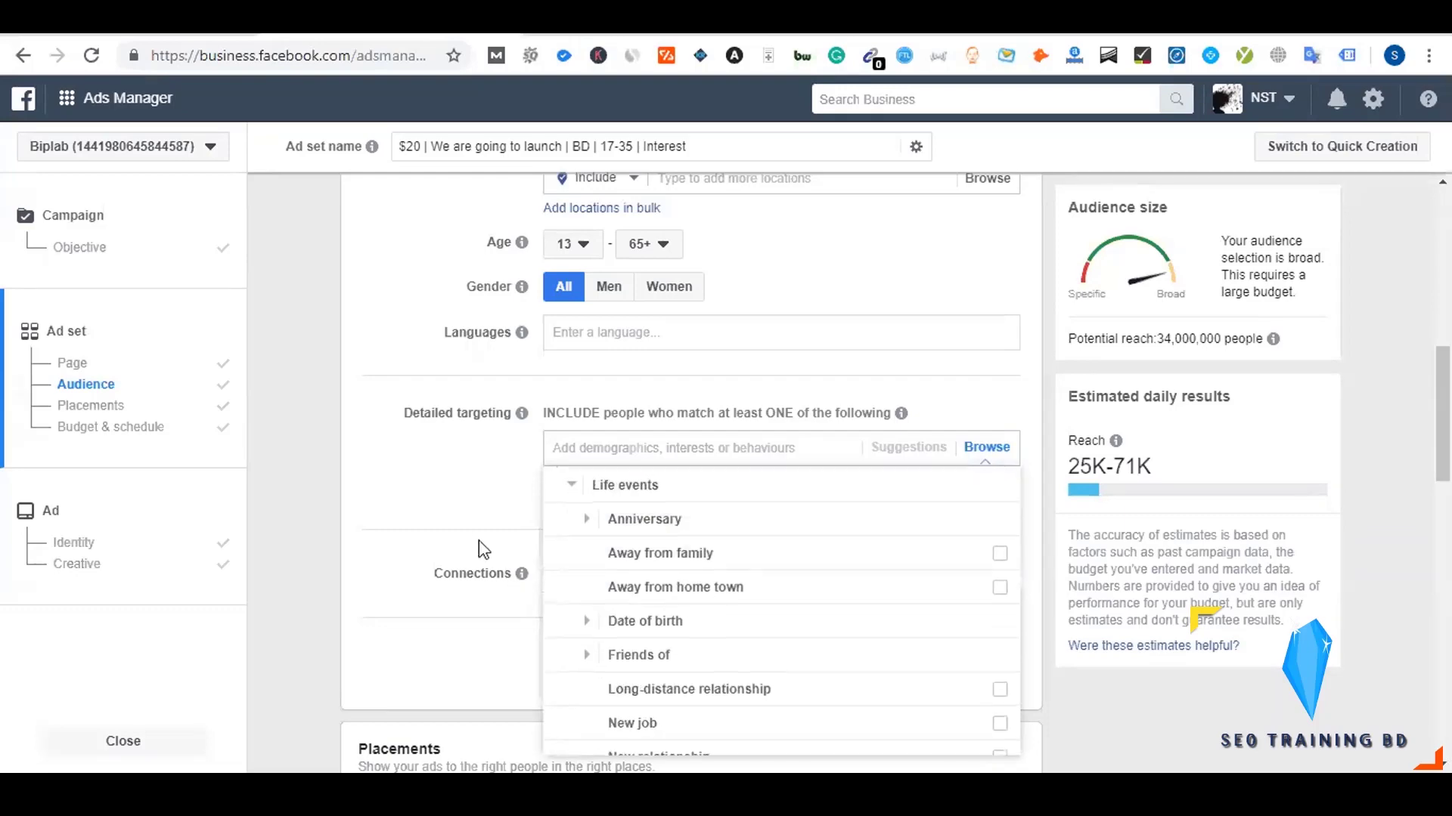
scroll(474, 527, "down", 1)
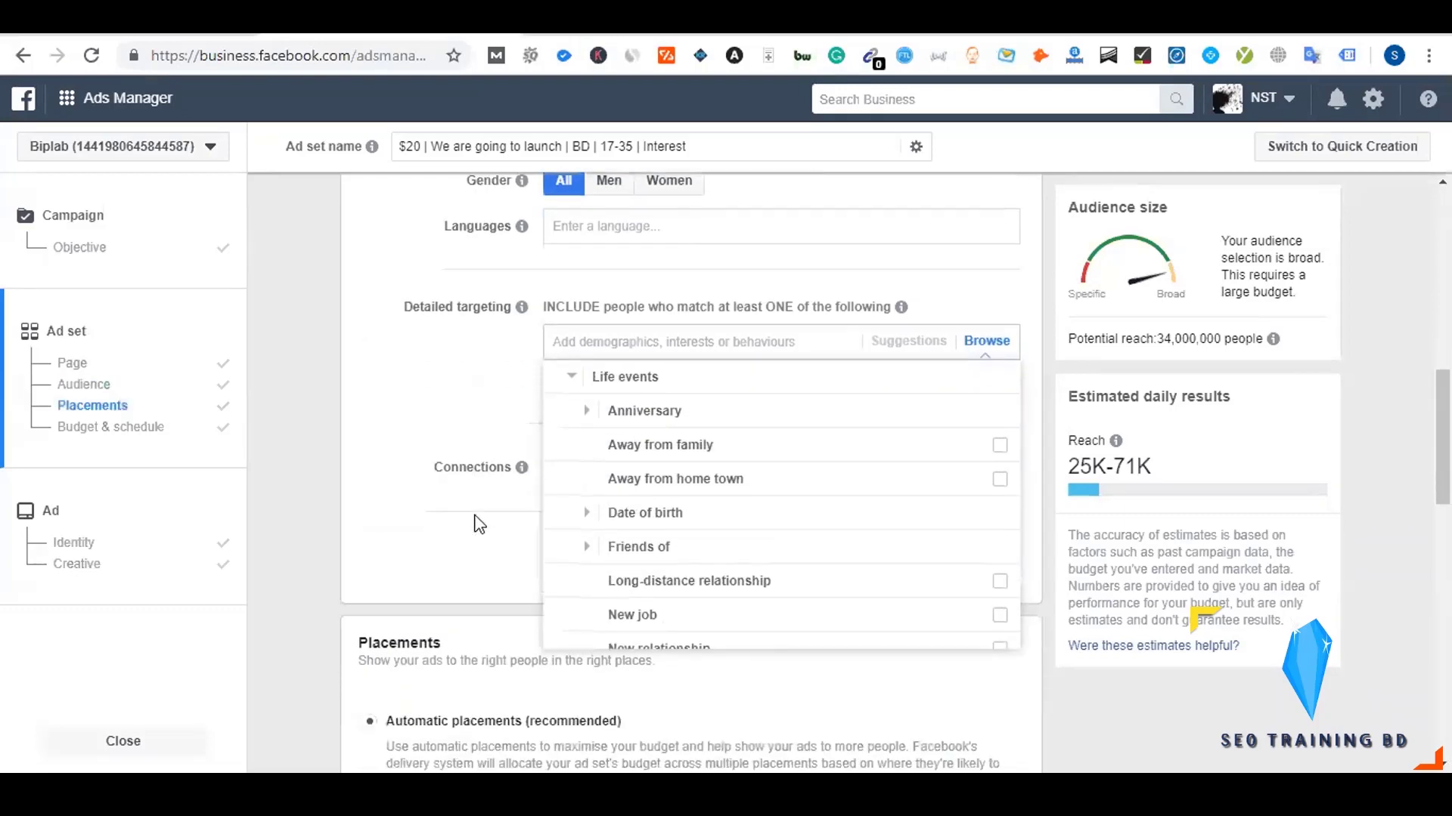
scroll(597, 548, "down", 2)
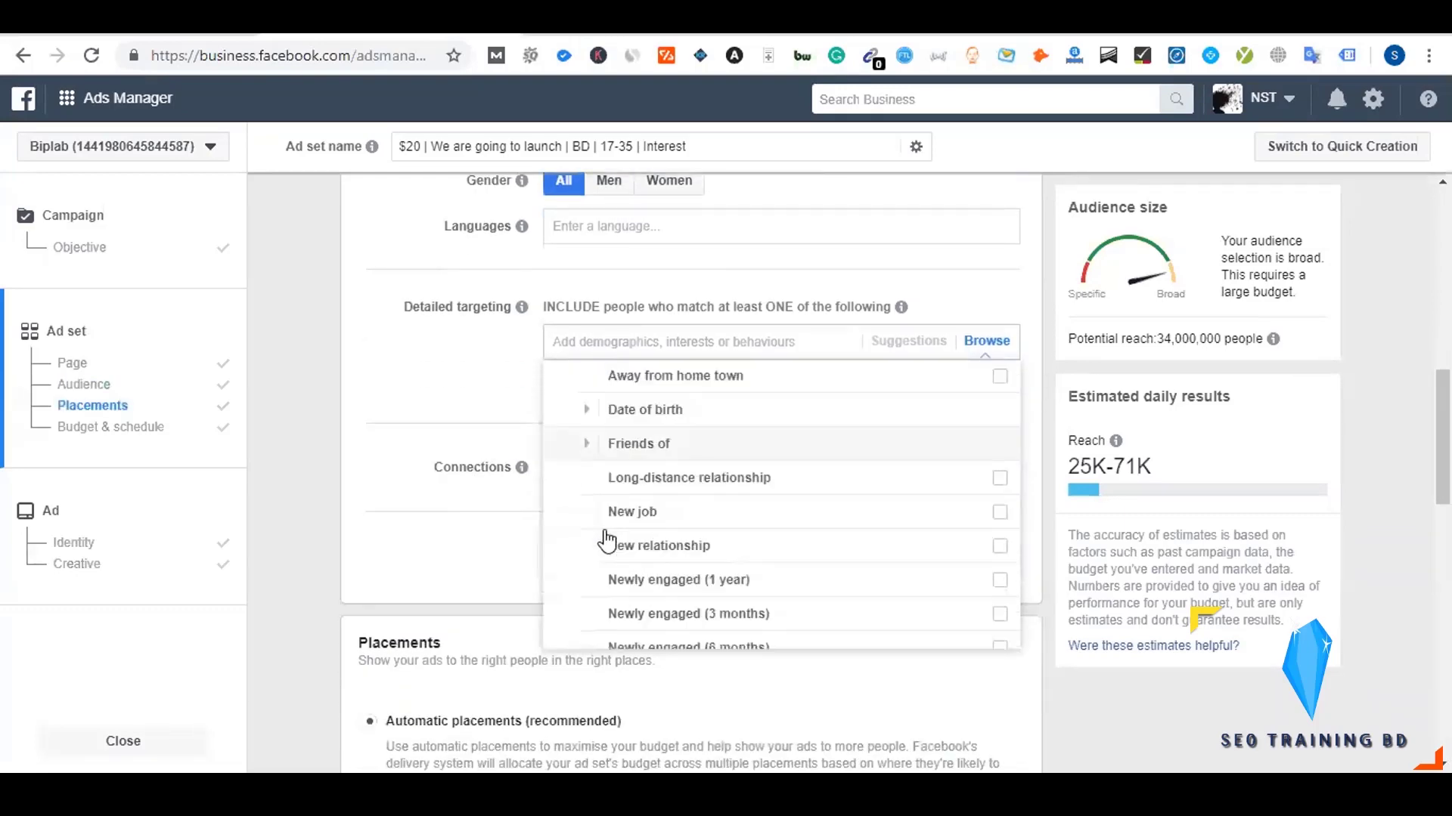
left_click(588, 439)
scroll(590, 454, "down", 1)
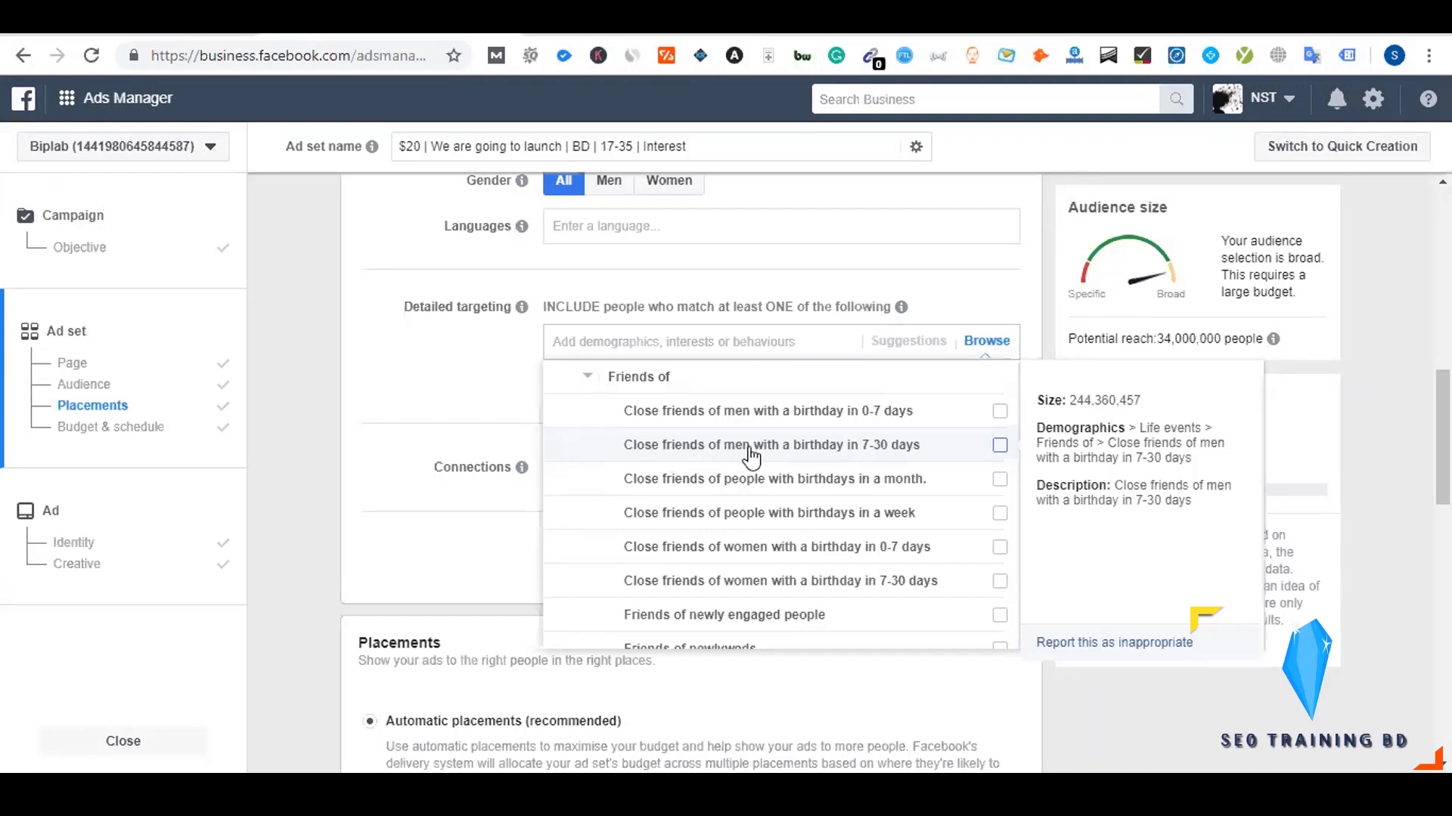
left_click(1000, 446)
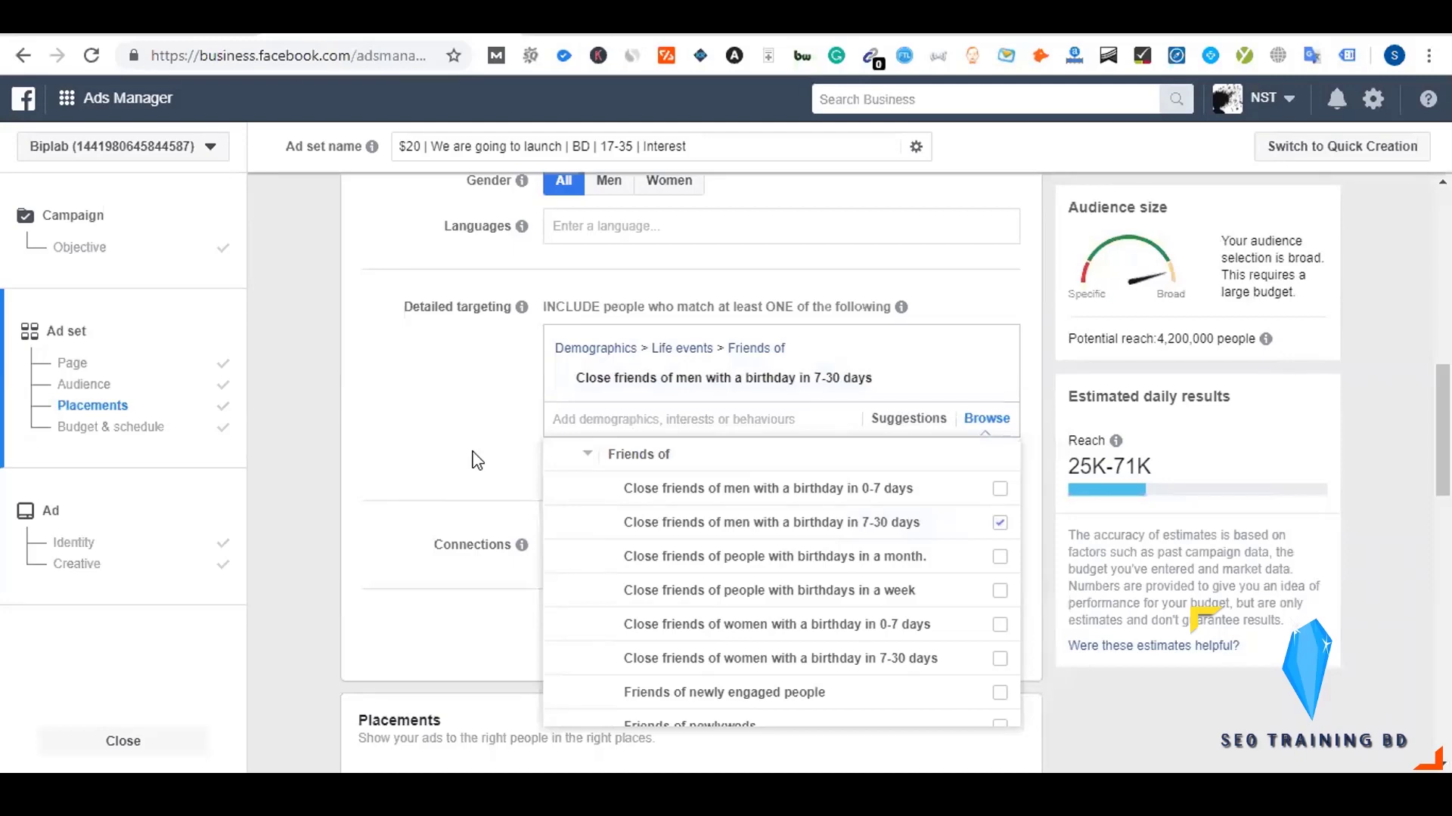
- Review the audience settings and other Friends of options, and add the life event "Anniversary within 30 days" to the detailed targeting
scroll(476, 459, "up", 4)
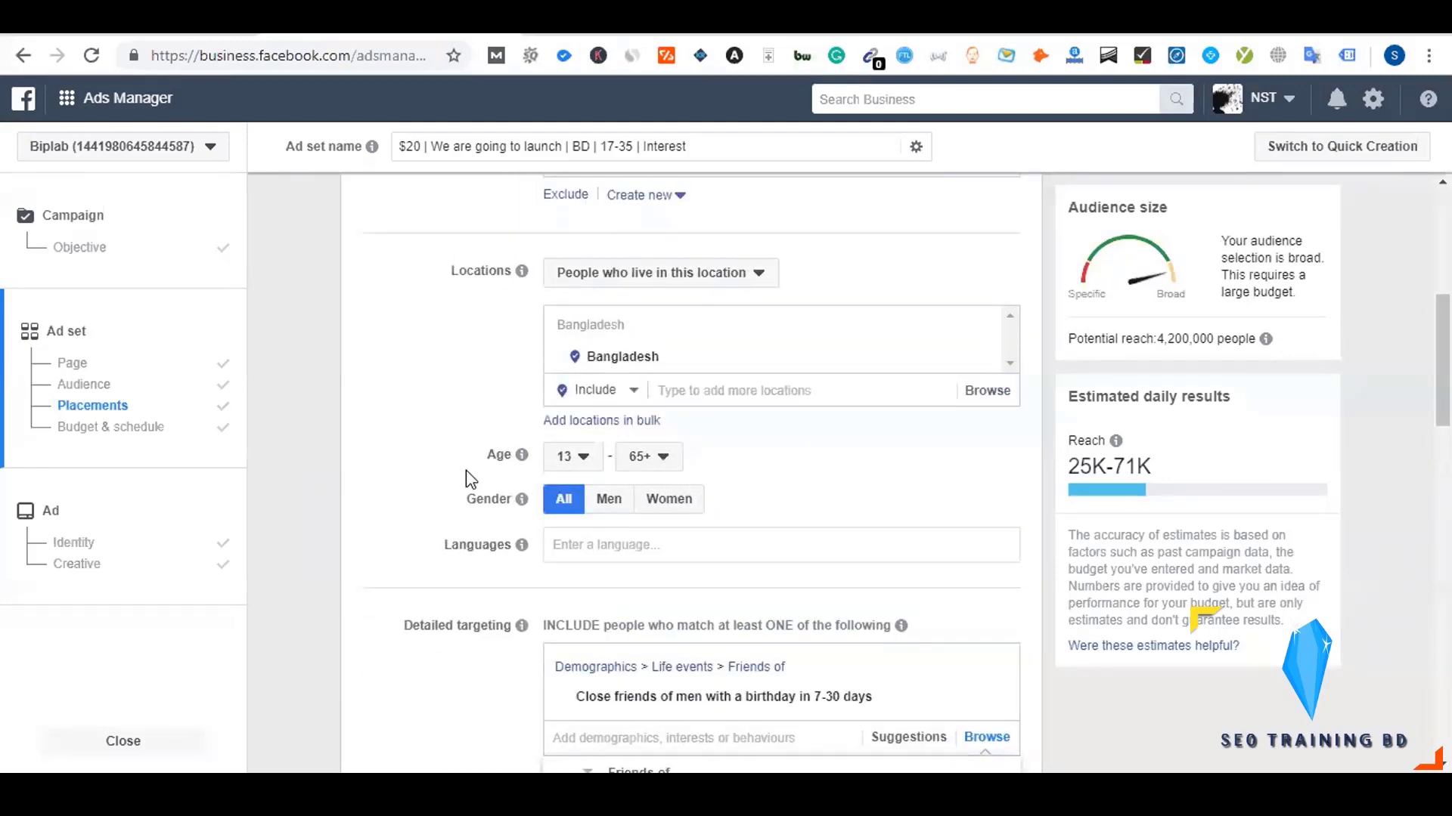
scroll(469, 479, "down", 3)
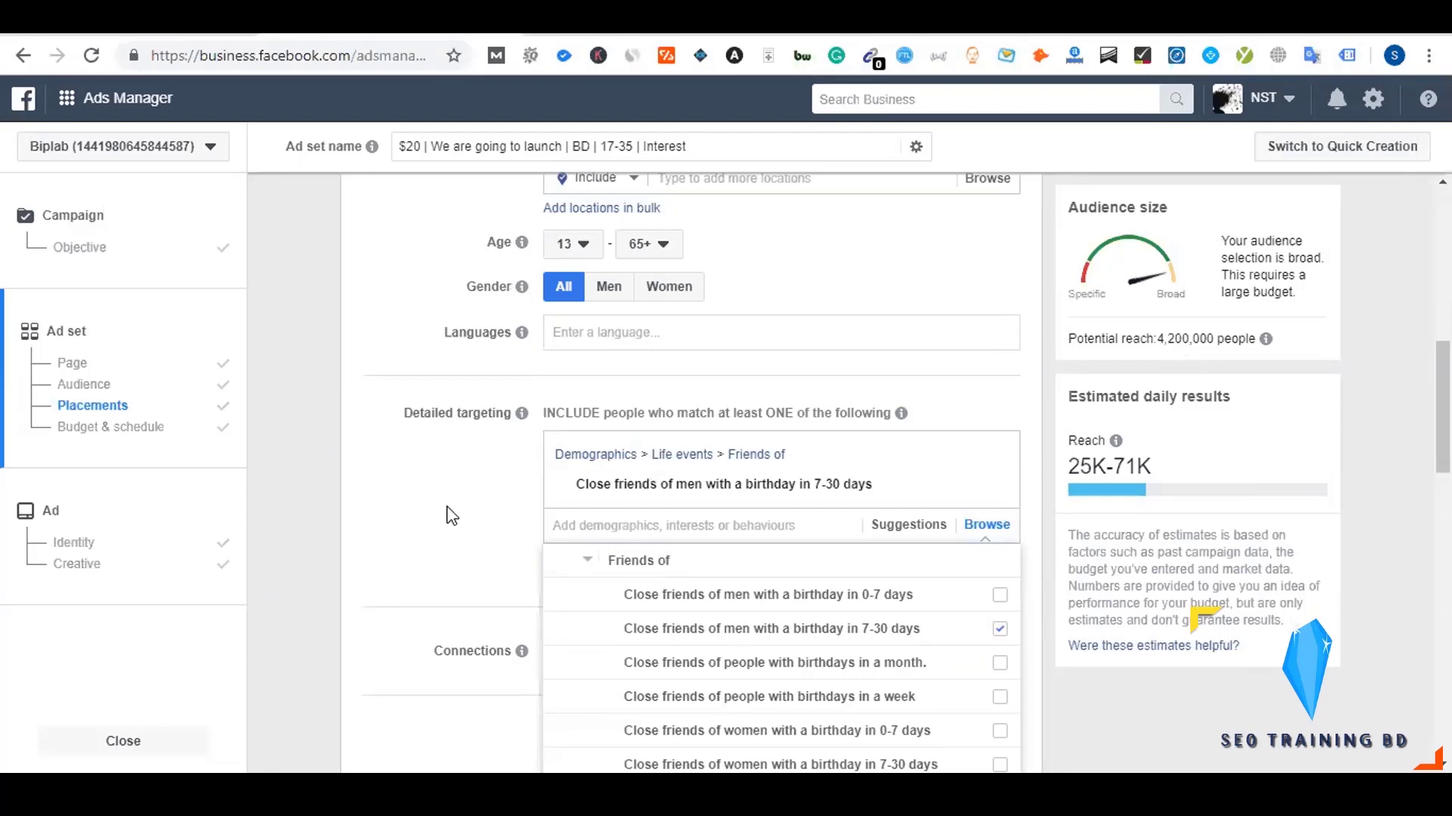
scroll(447, 507, "down", 2)
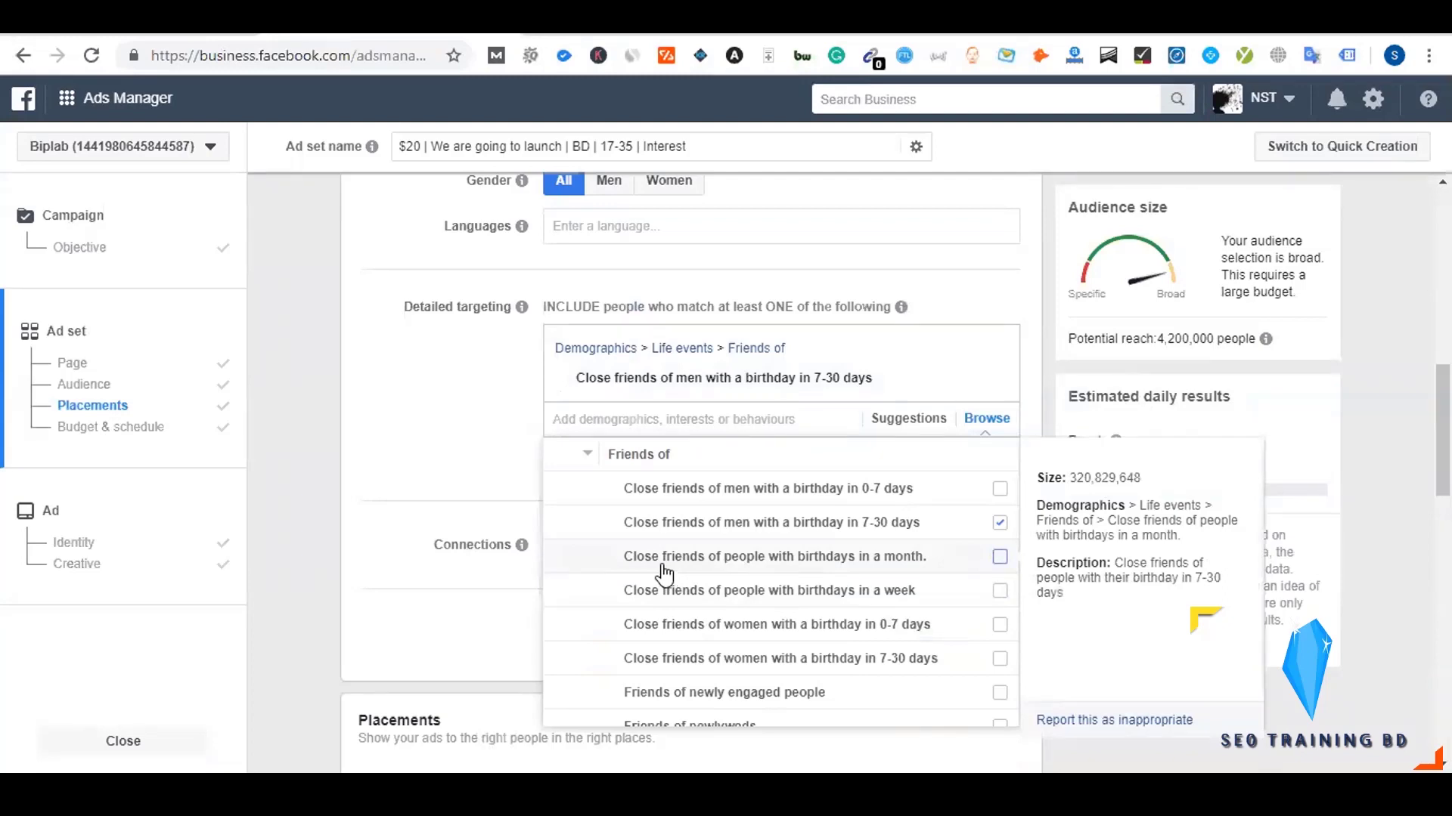
scroll(663, 568, "down", 2)
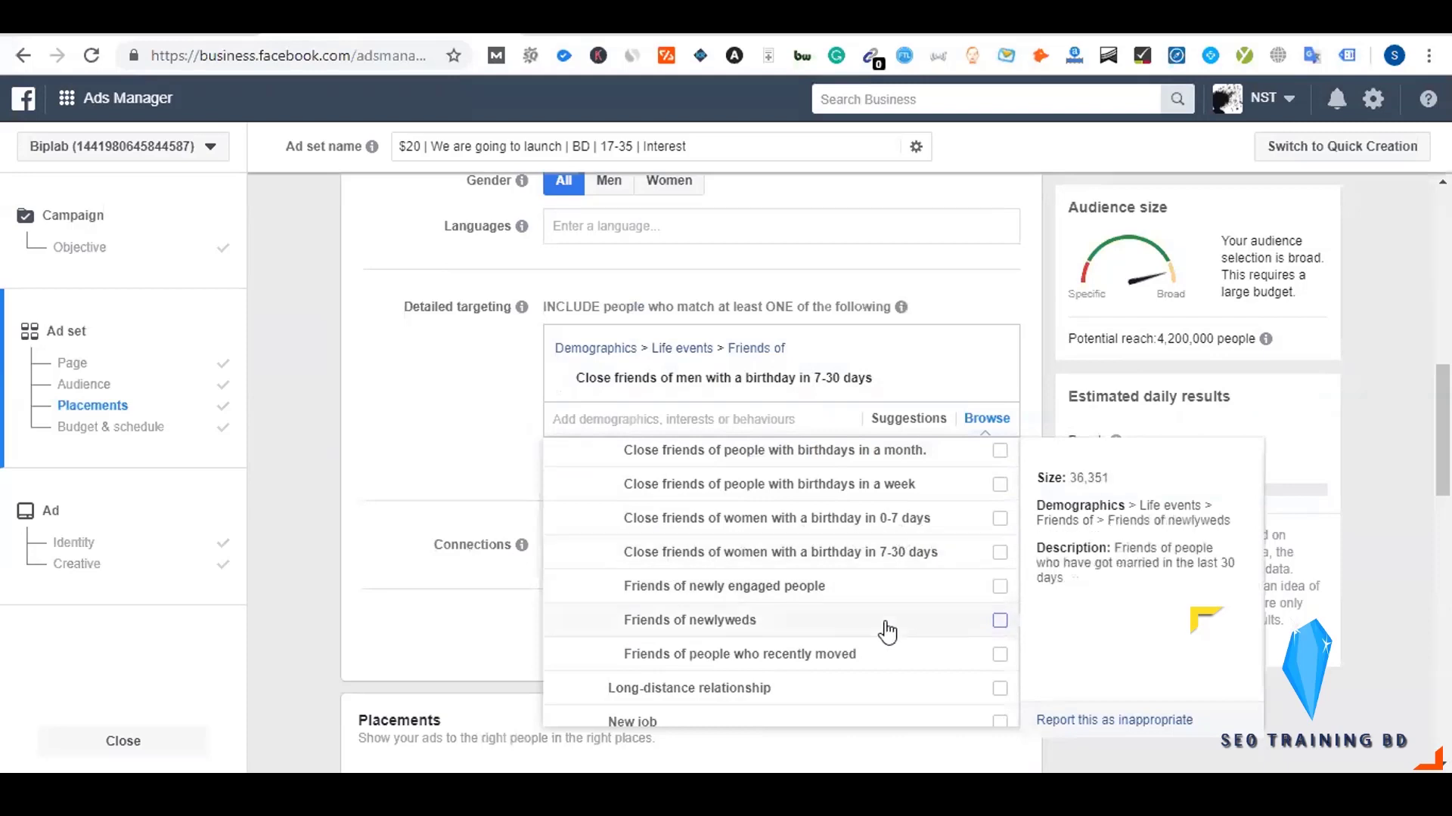
scroll(681, 620, "up", 2)
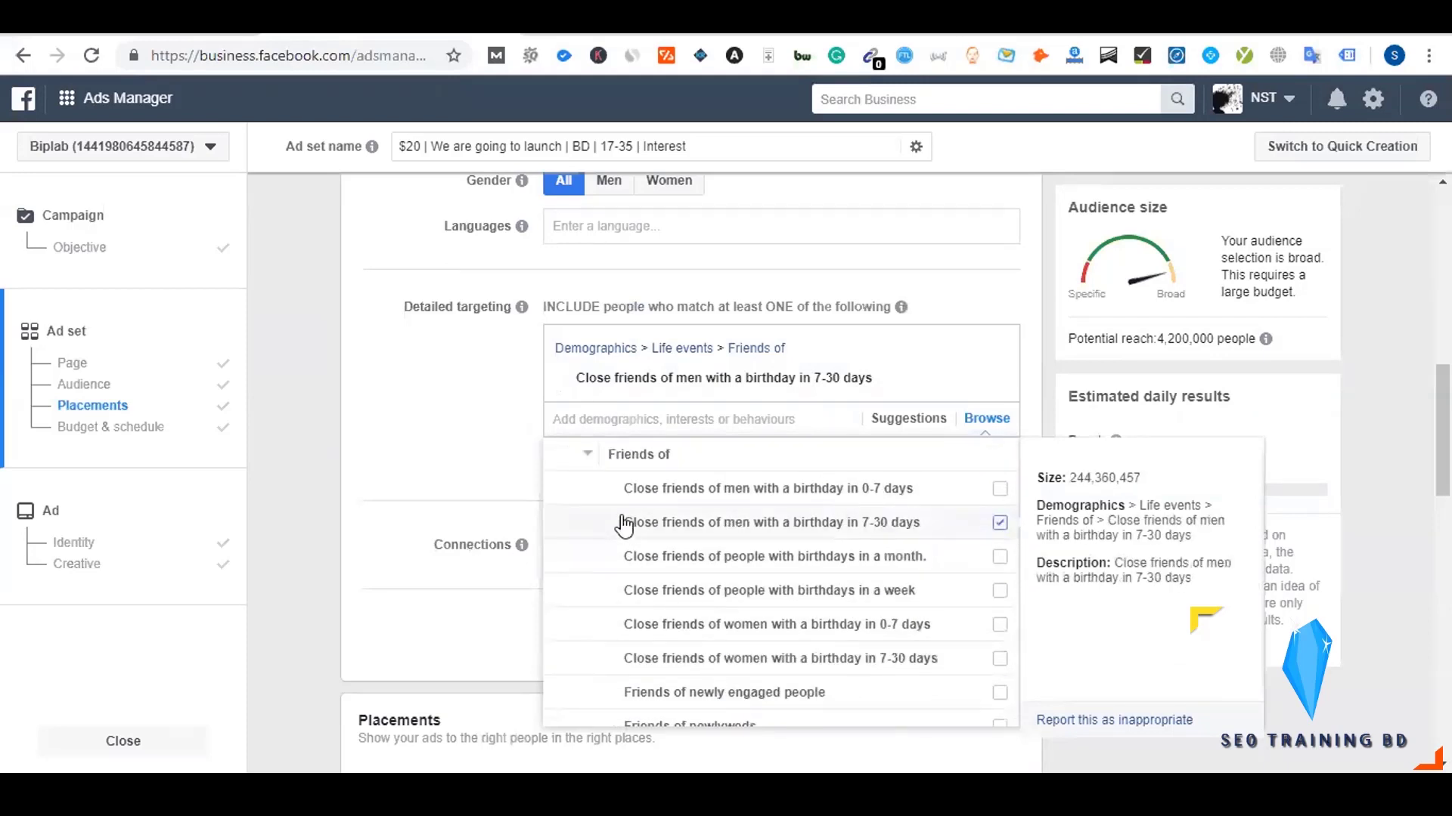
left_click(589, 456)
scroll(645, 602, "up", 3)
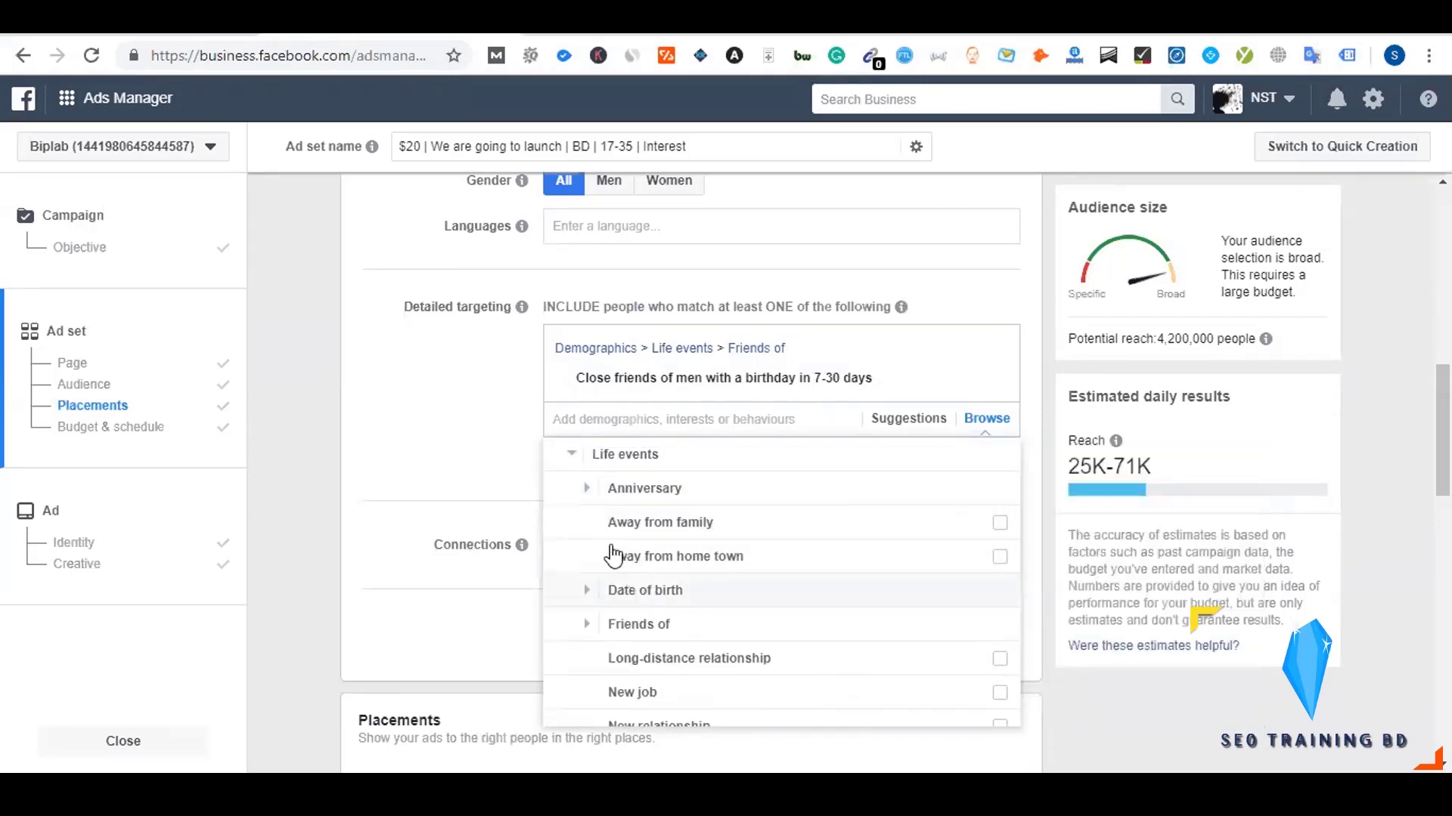
left_click(586, 490)
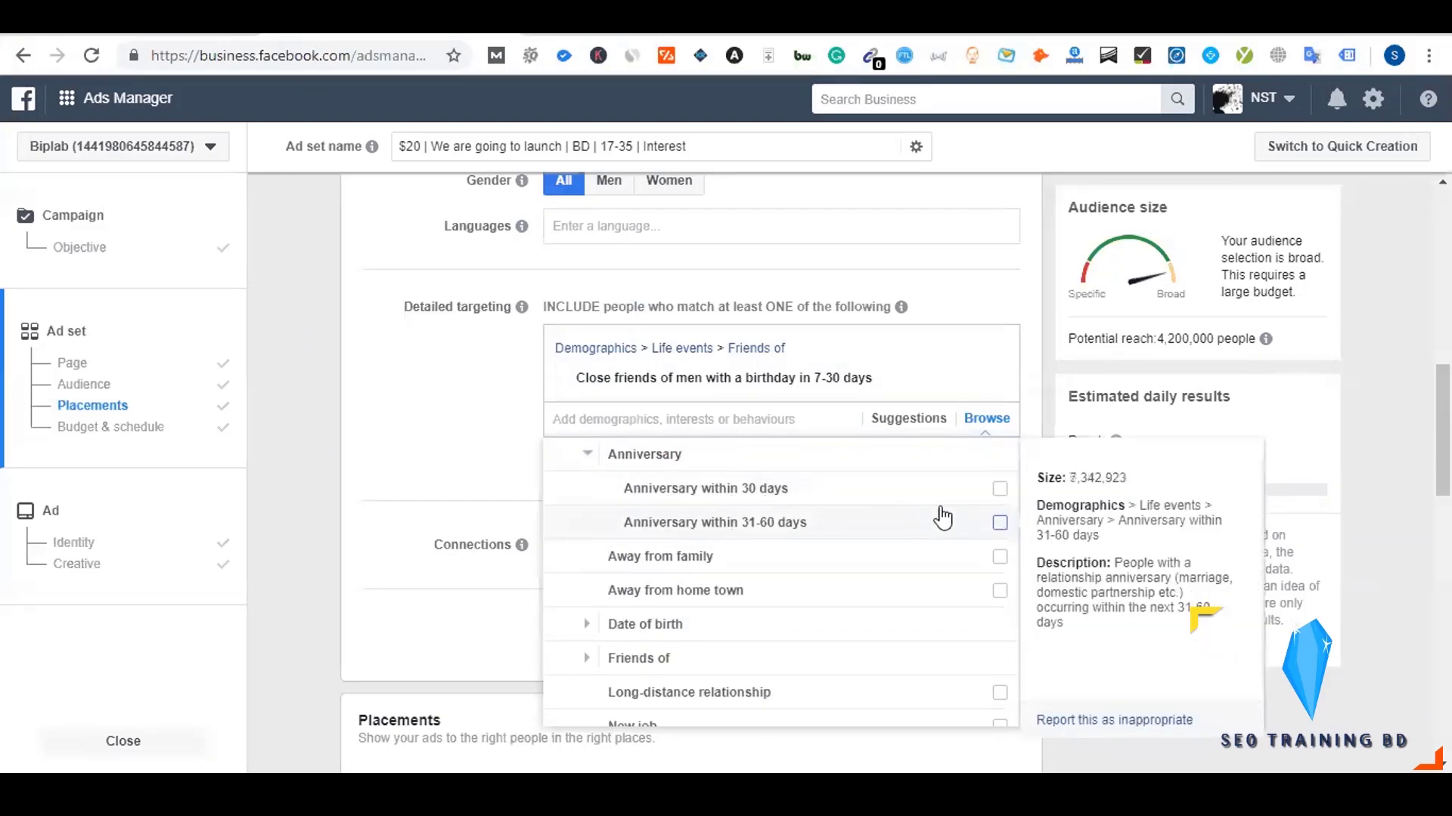
left_click(1000, 490)
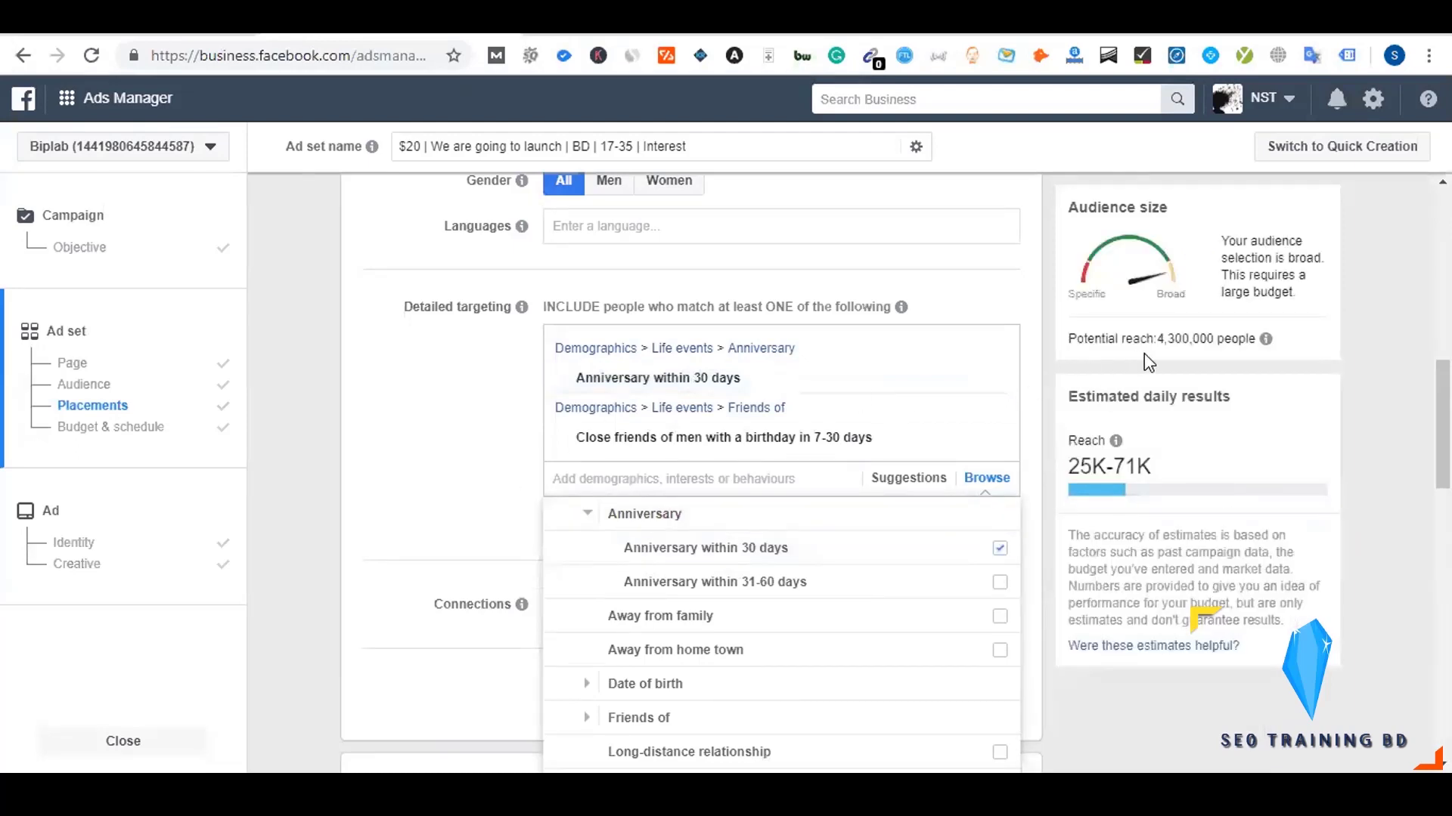
left_click(478, 523)
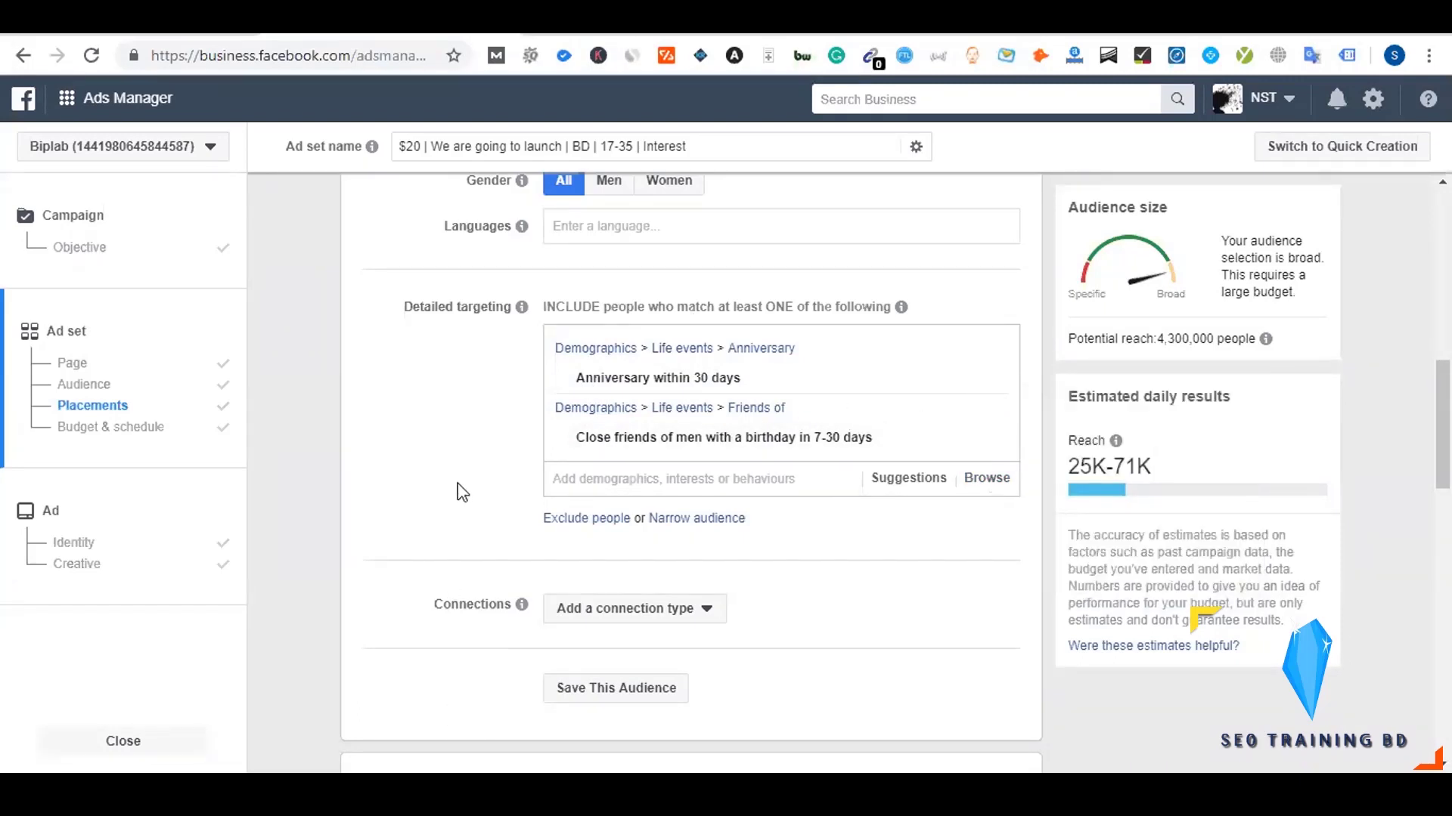
- Examine the descriptions of the two selected life events and the Placements and Budget & schedule sections
mouse_move(613, 437)
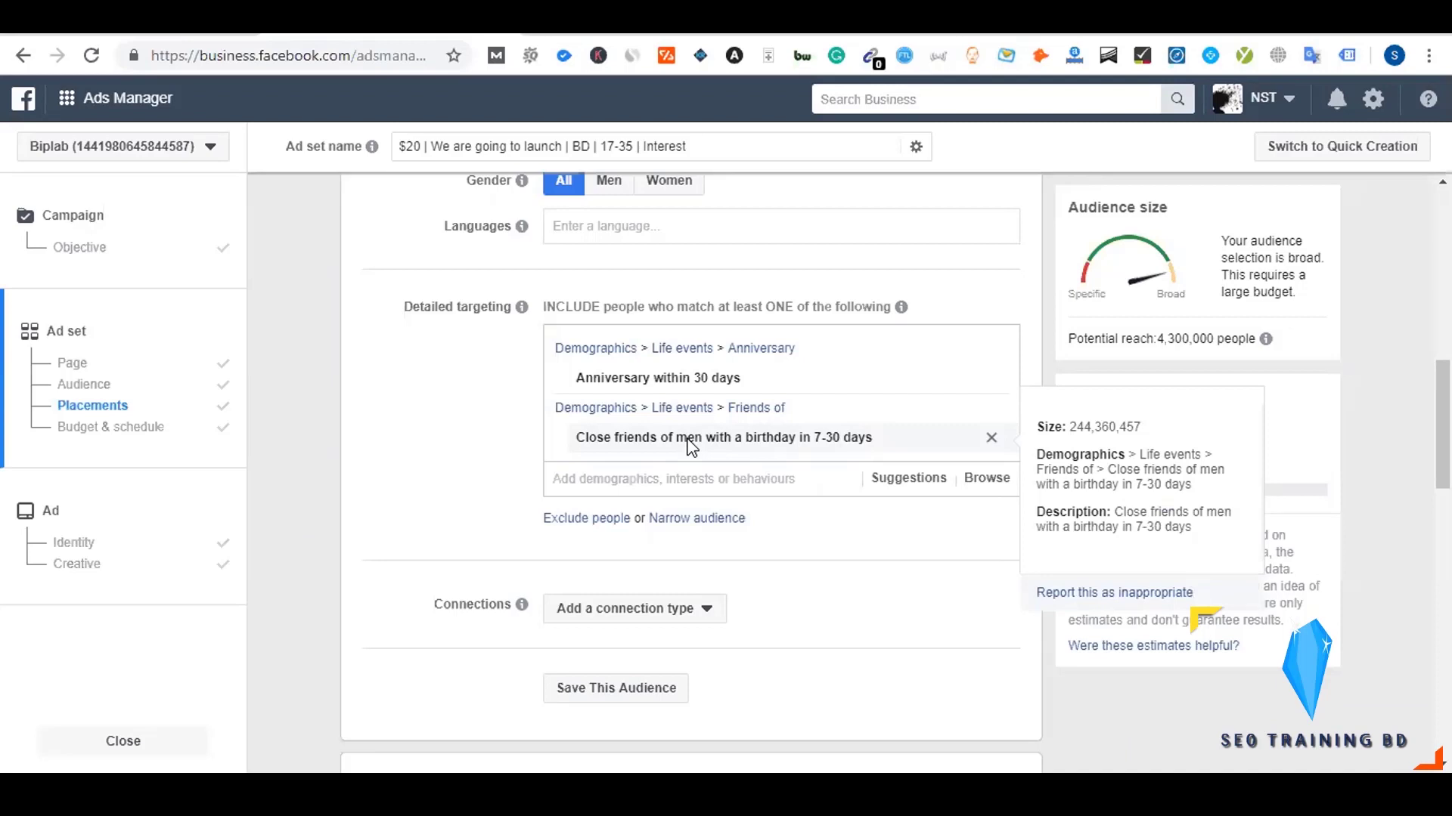
mouse_move(654, 380)
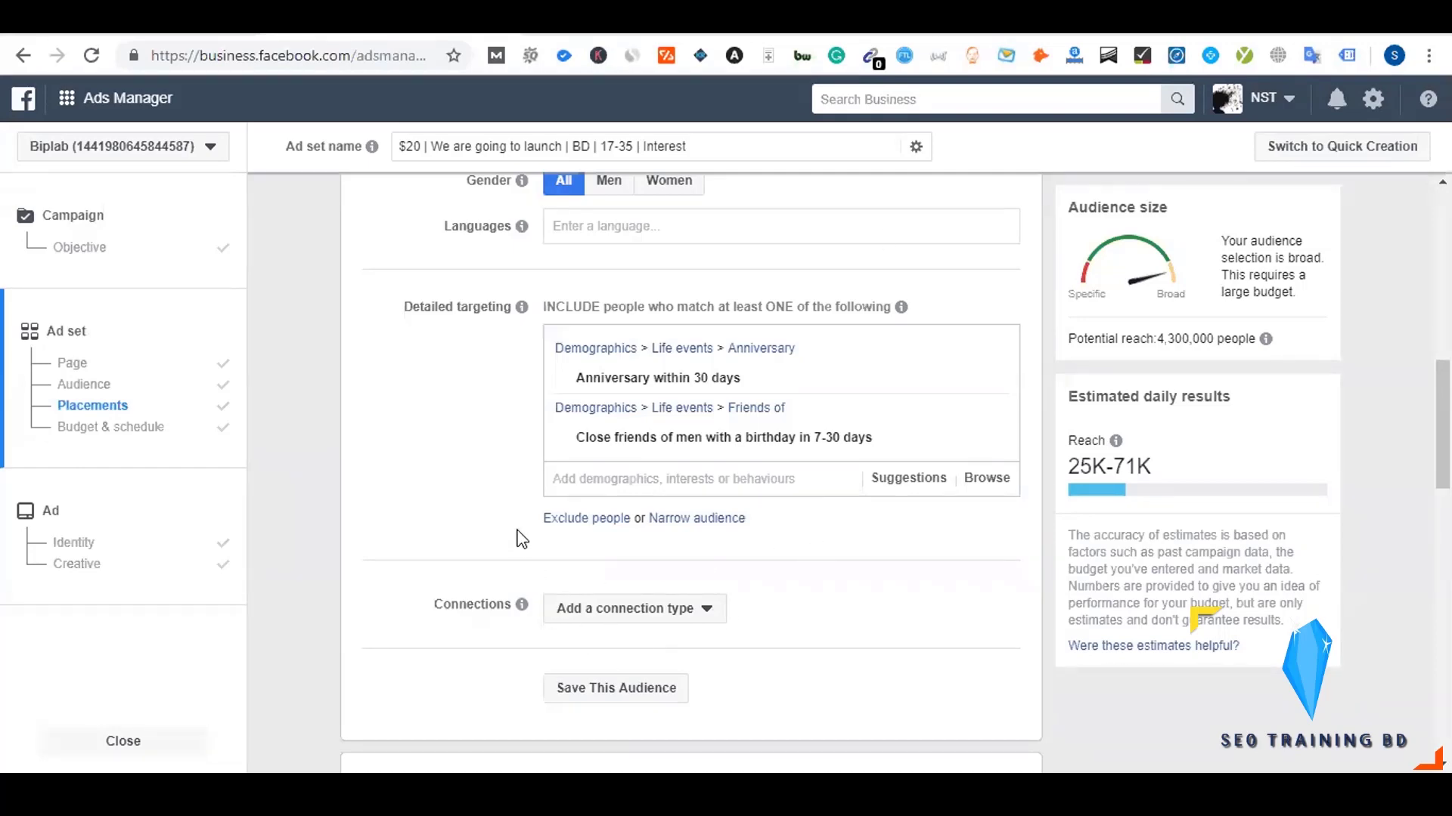
scroll(518, 535, "down", 4)
scroll(519, 534, "down", 3)
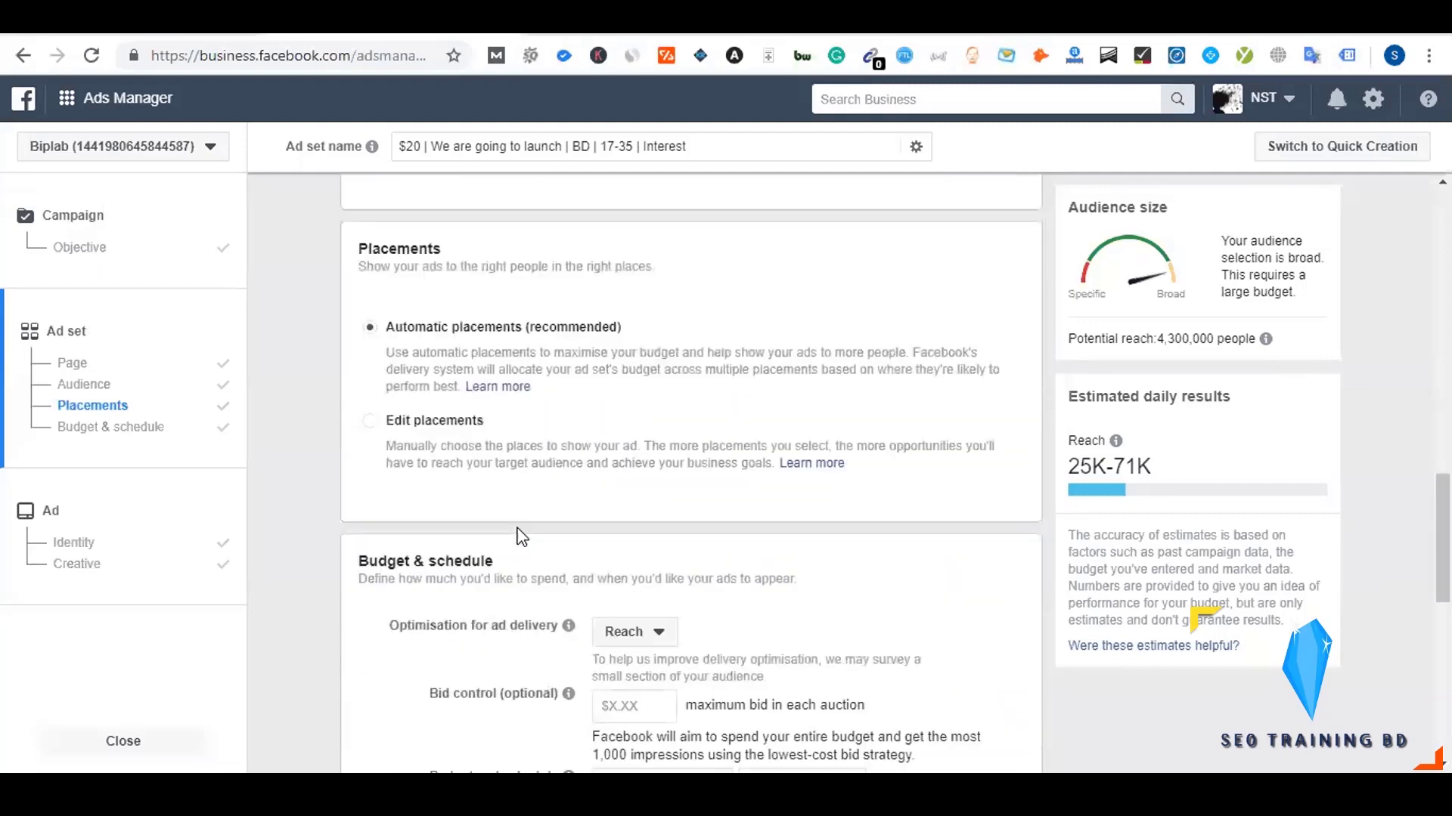
scroll(518, 534, "up", 7)
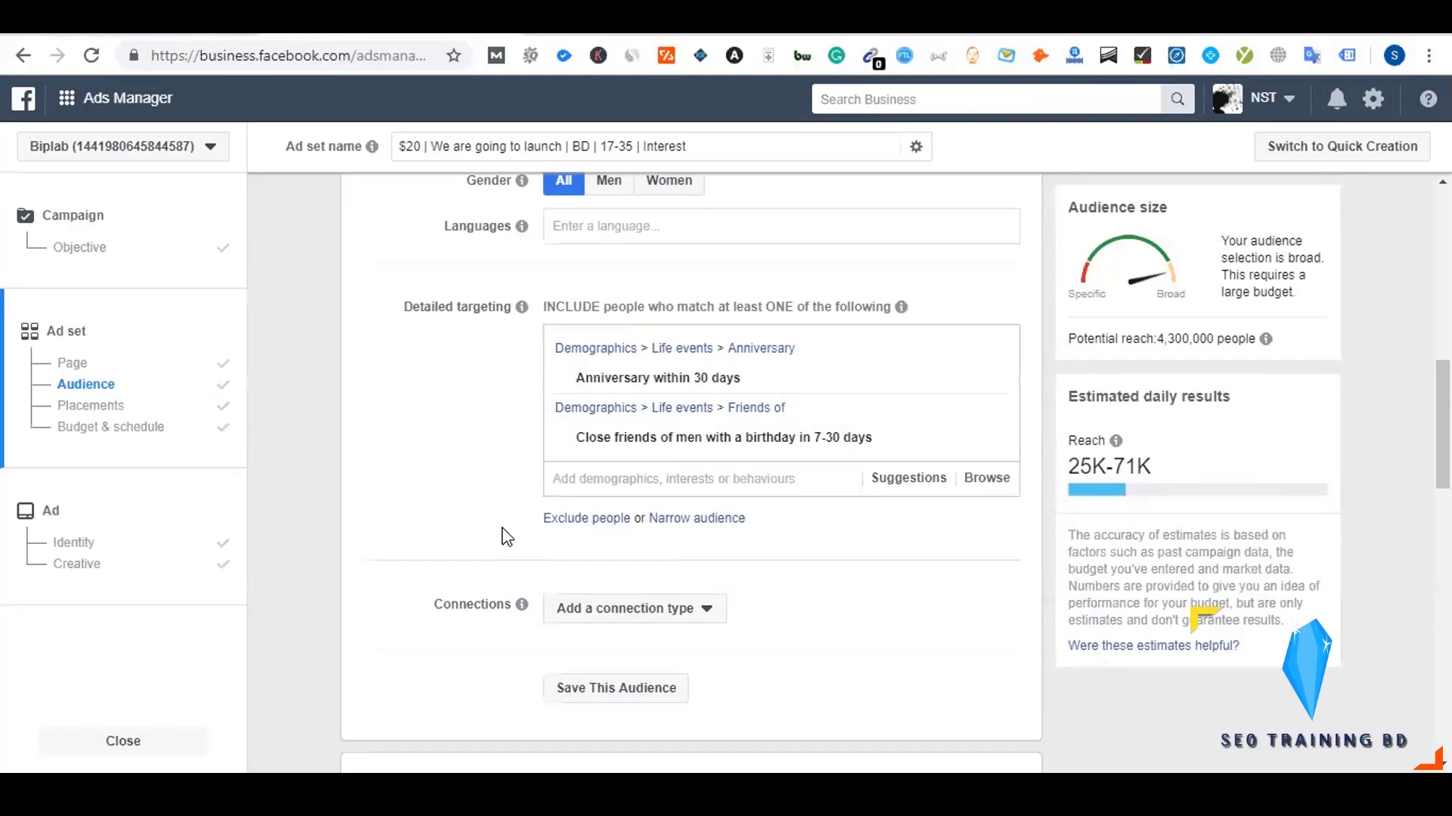
- Check the Targeting cases in the Dynalist outline and clear both life events from the detailed targeting in Ads Manager
left_click(226, 24)
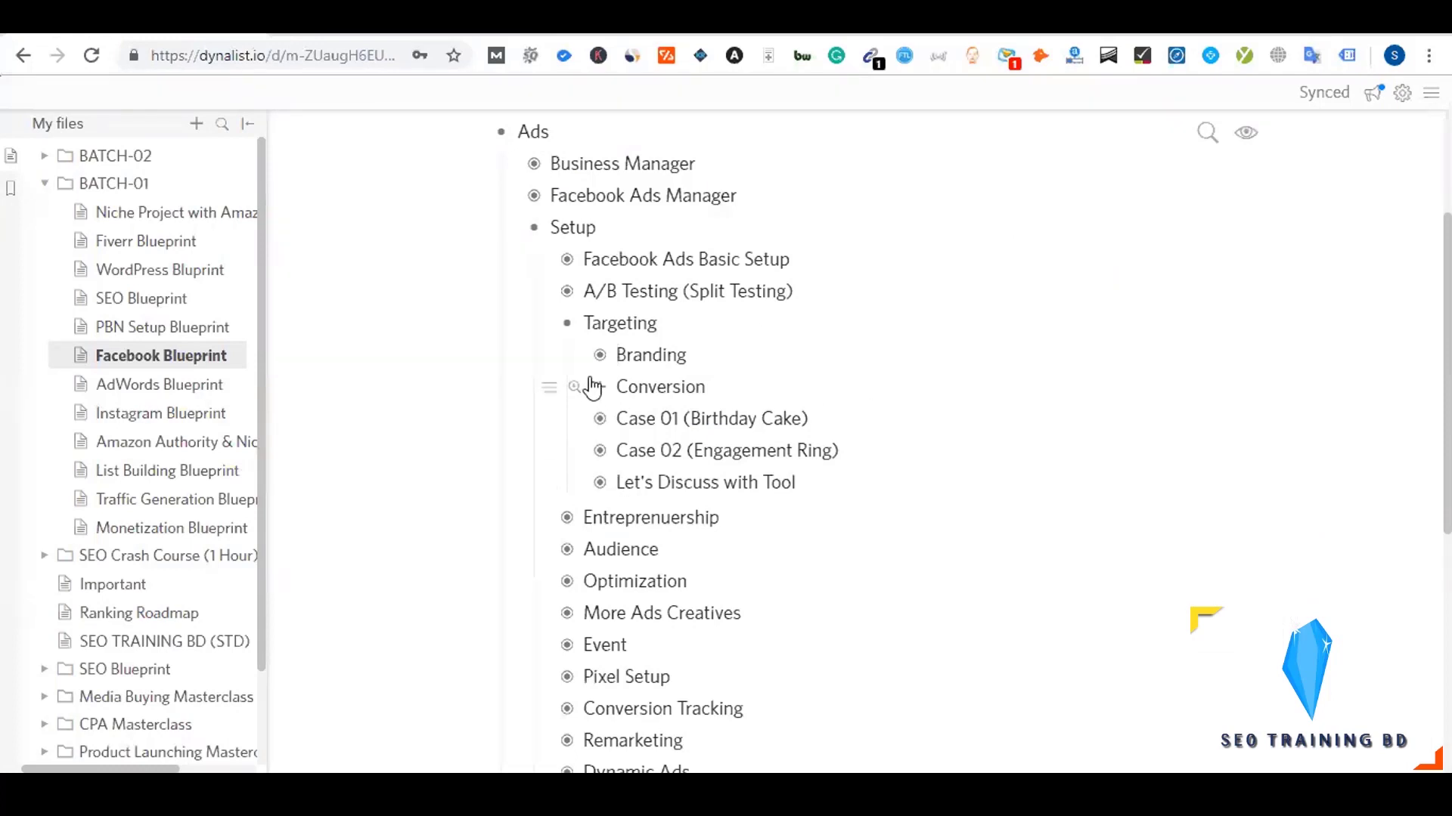
left_click(389, 24)
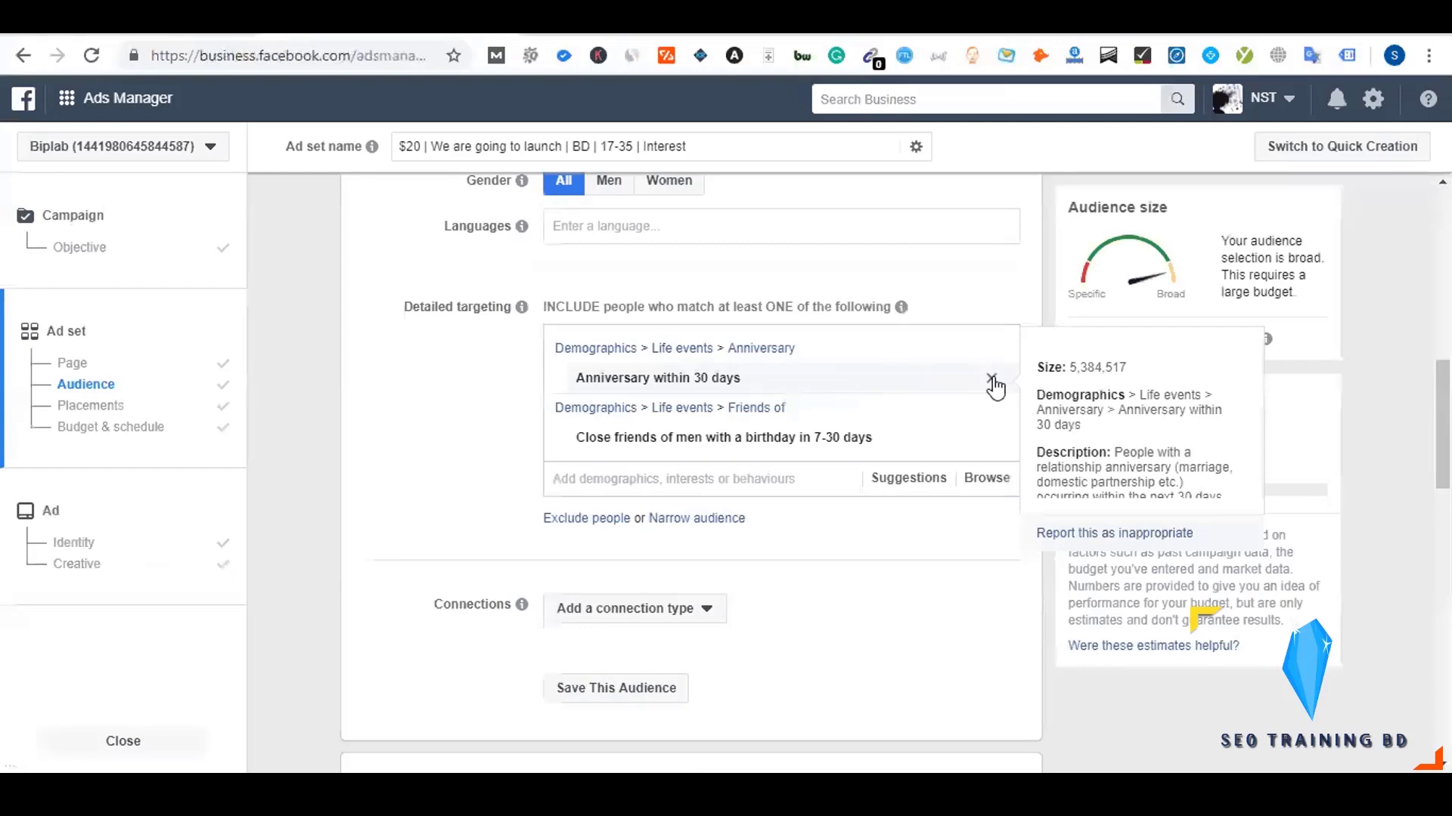
left_click(991, 379)
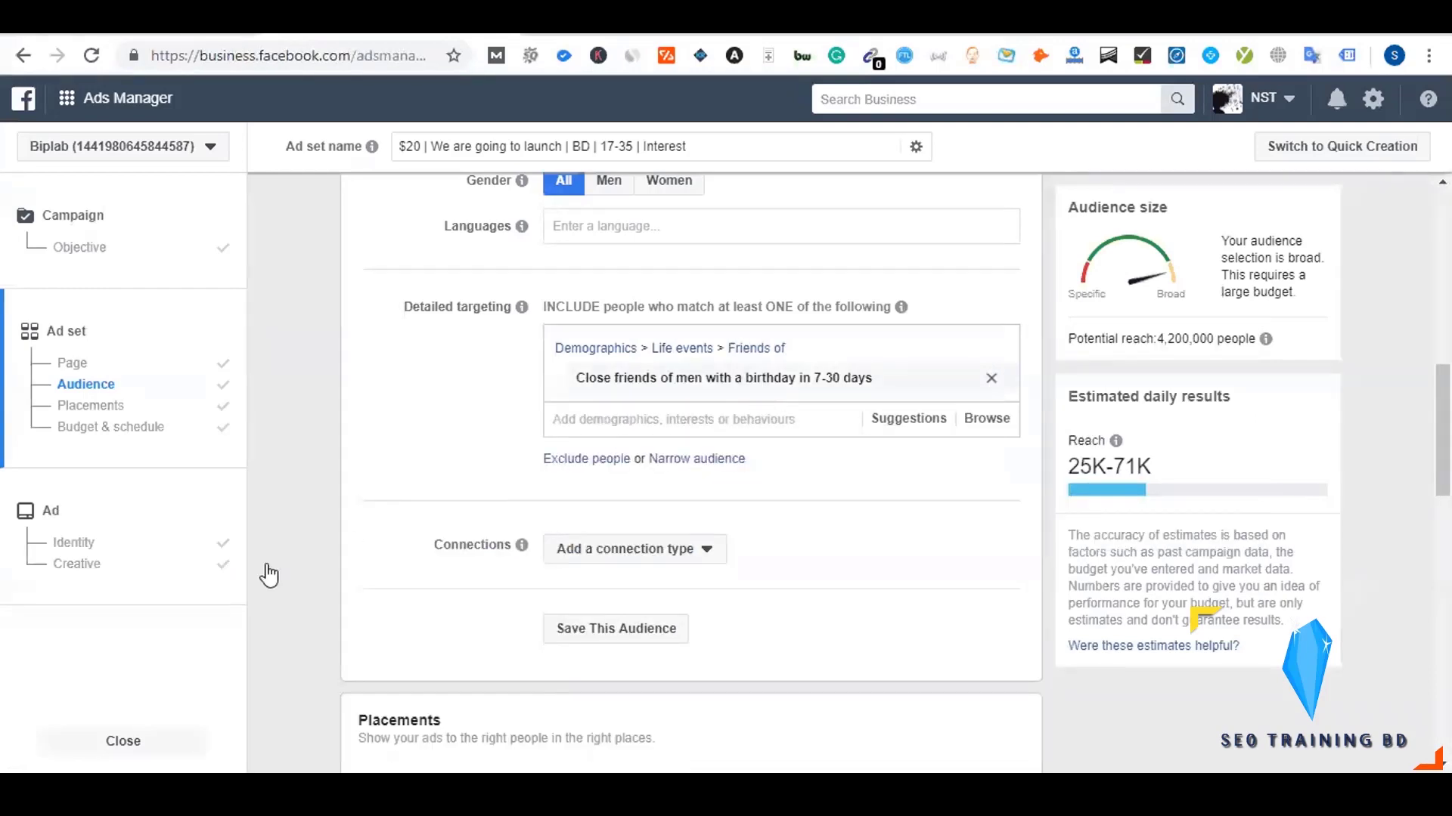
- Switch to the Dynalist outline and expand Case 02 (Engagement Ring) and its TG (Base) item under Targeting
key("ctrl+Tab")
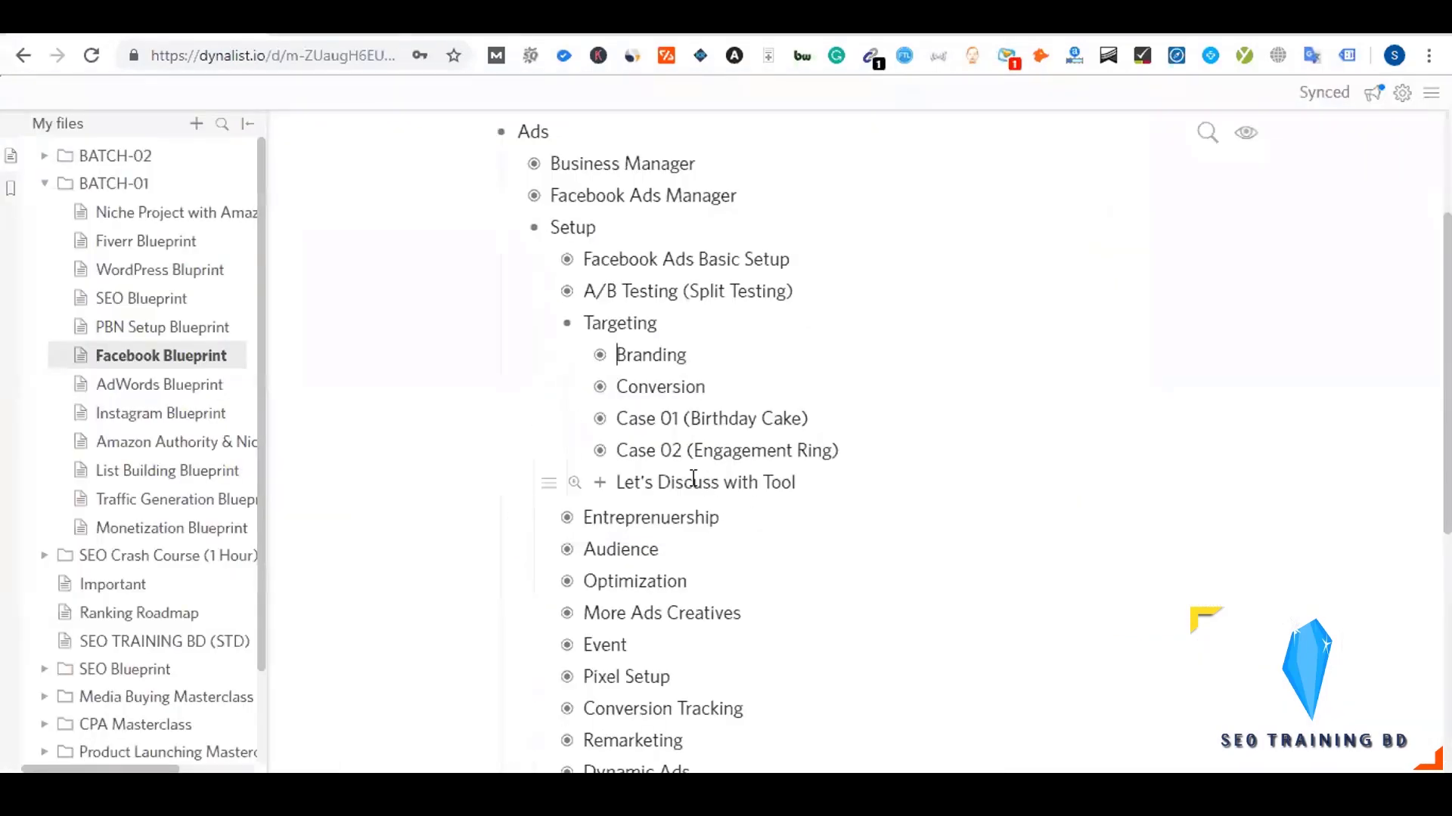
left_click(602, 455)
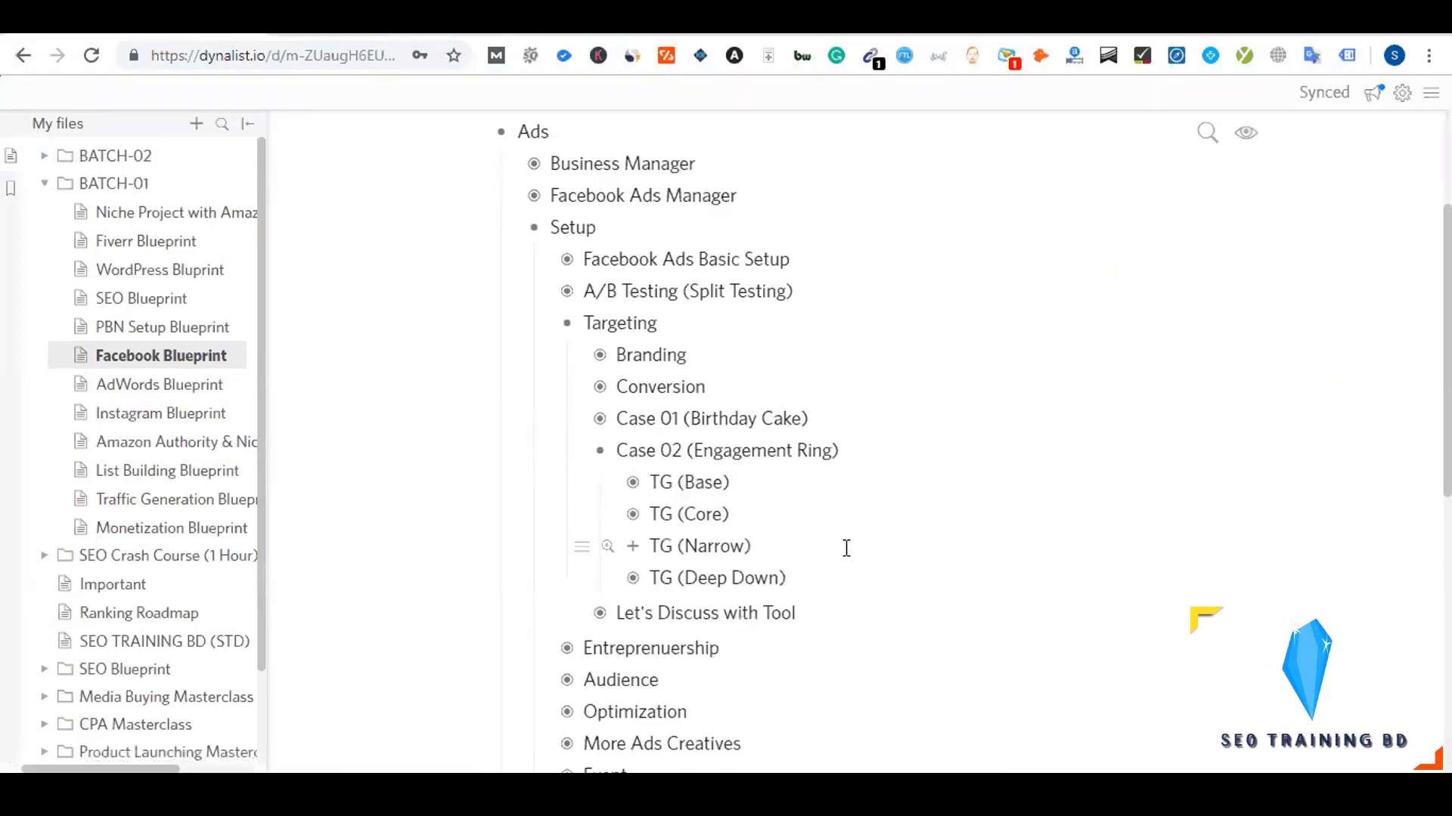
scroll(846, 547, "down", 1)
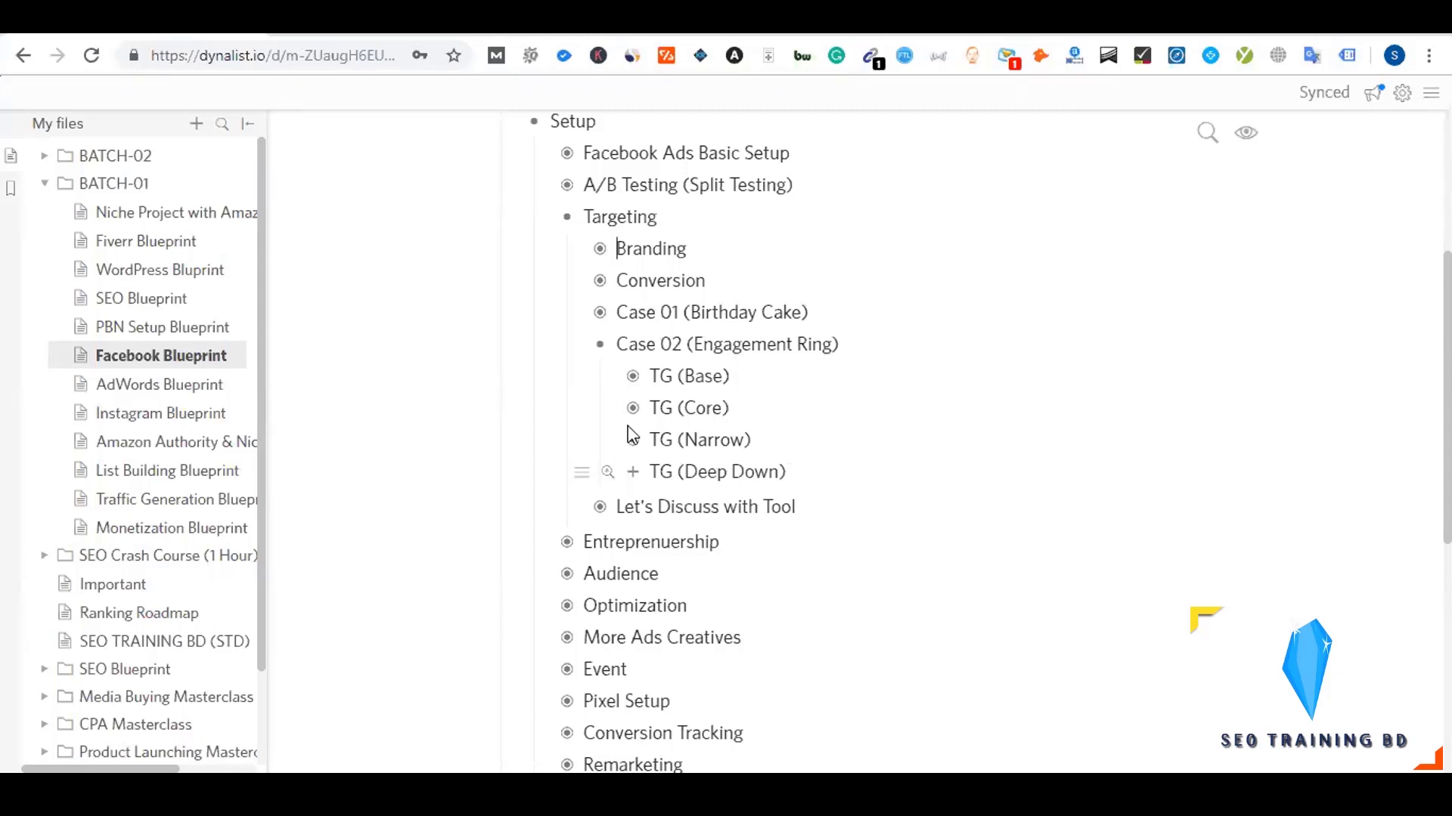
left_click(632, 379)
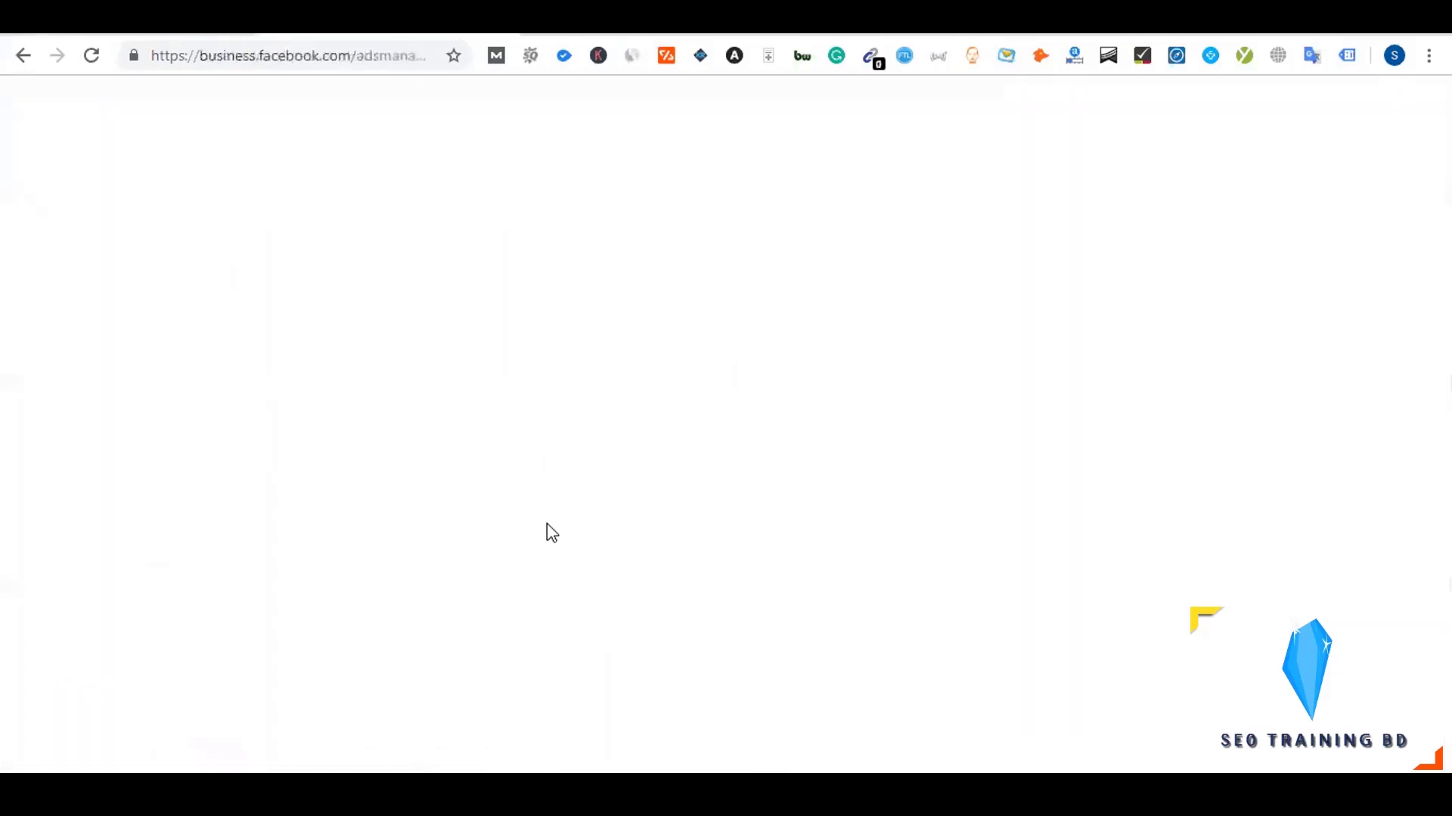
- Compare the location, age and gender fields in Ads Manager with the TG (Base) notes in Dynalist, highlighting the age range, and return to Ads Manager
scroll(504, 510, "up", 5)
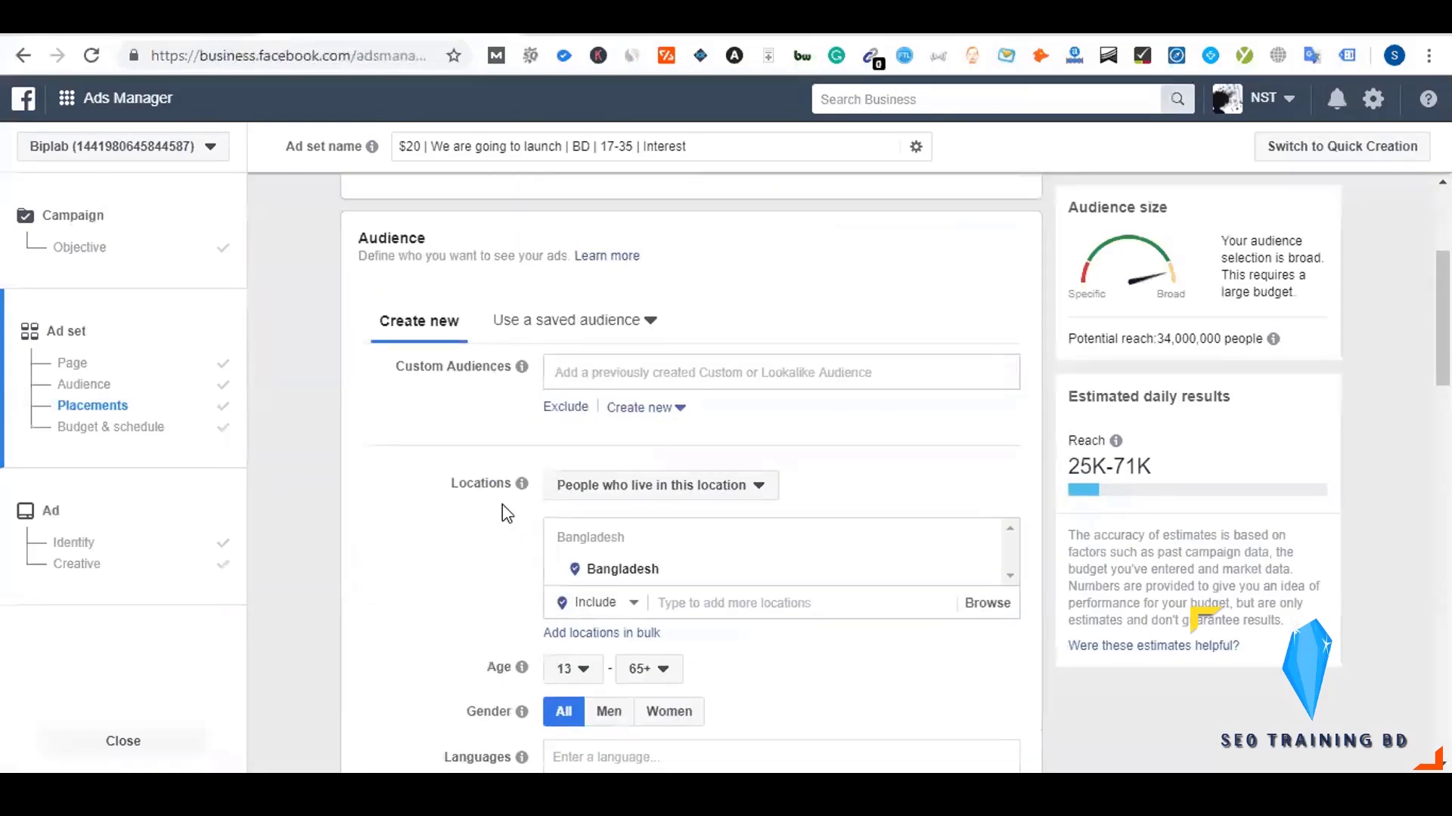
scroll(502, 505, "down", 3)
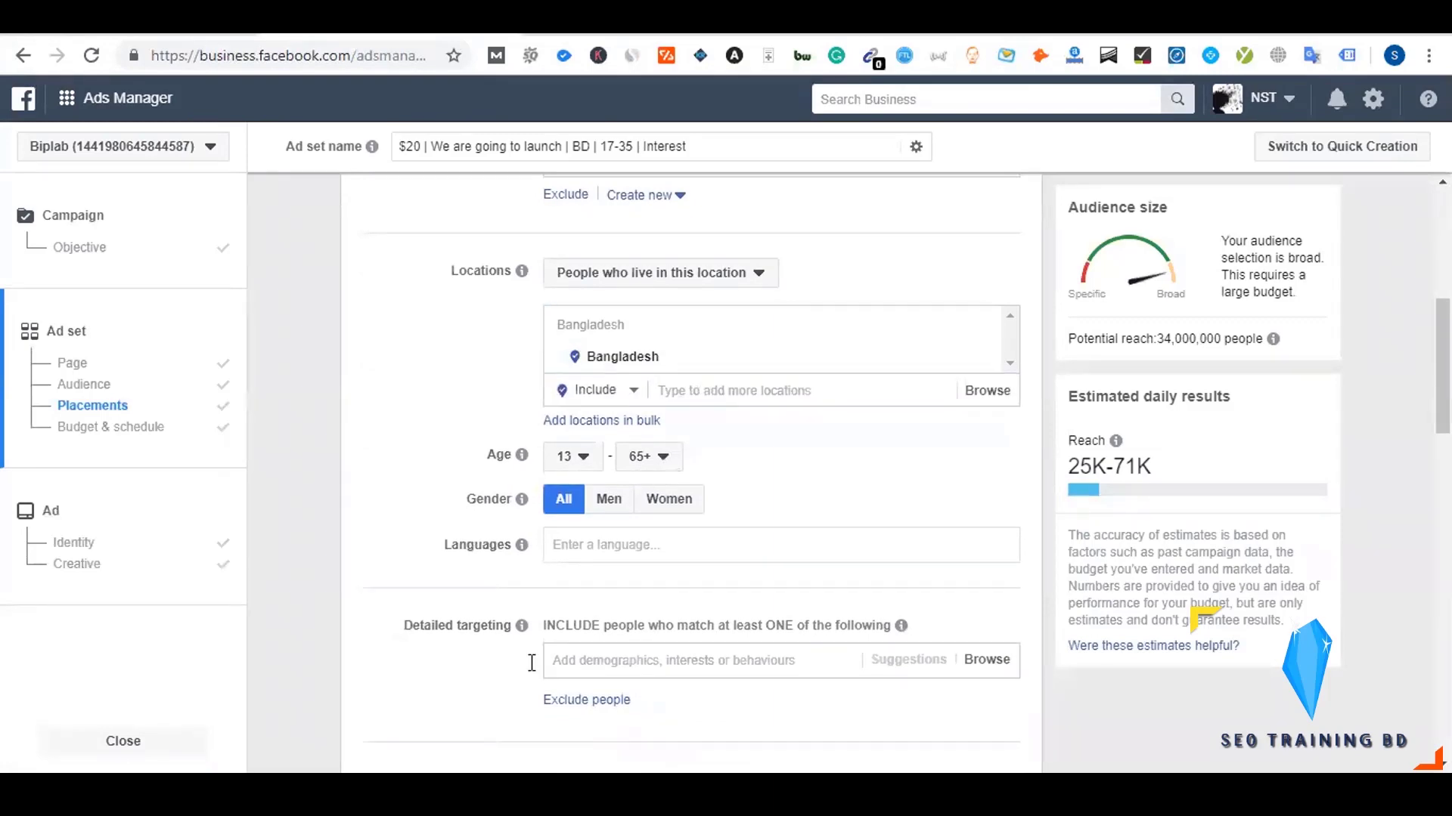
left_click(236, 32)
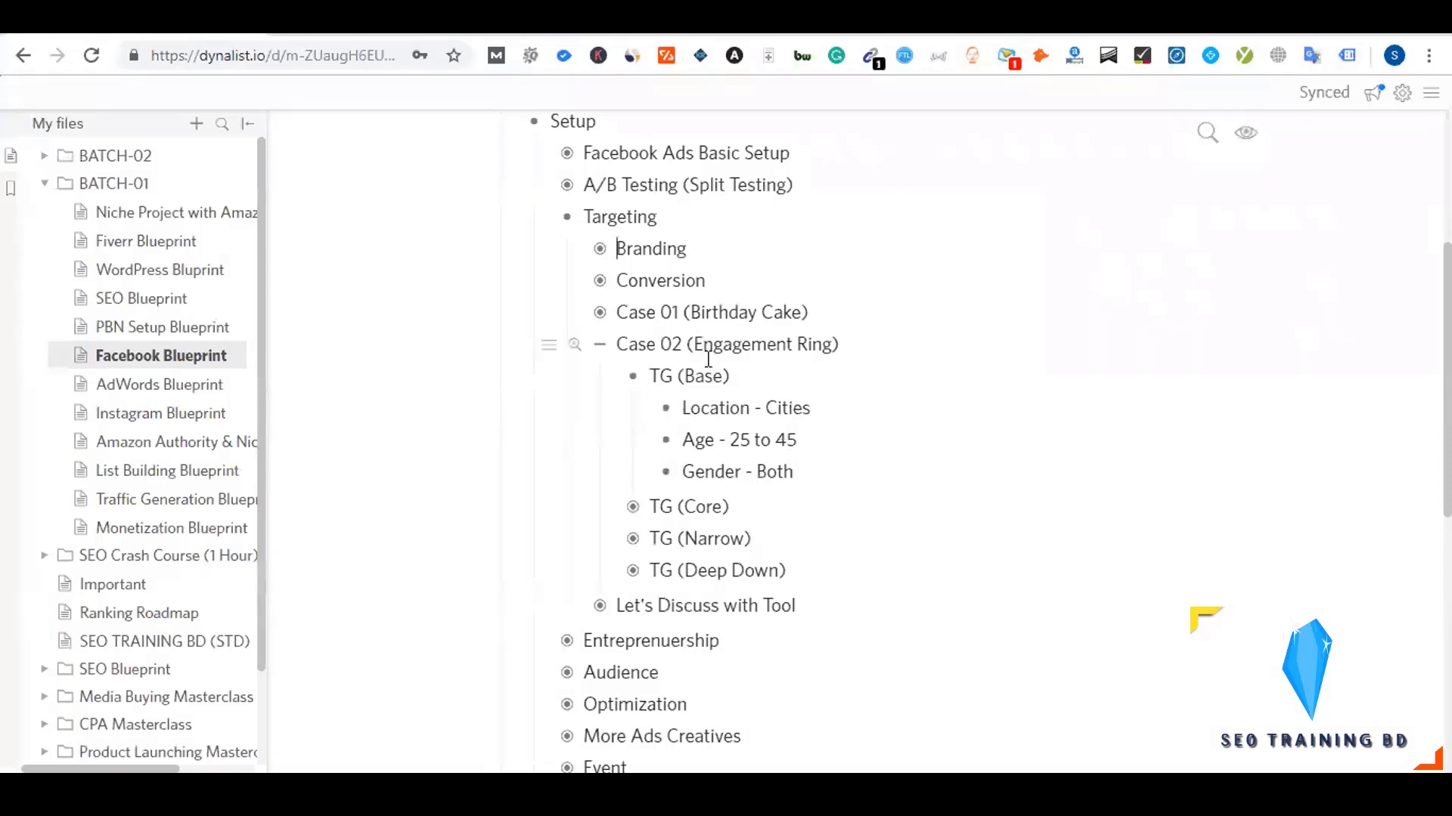
left_click_drag(730, 440, 814, 443)
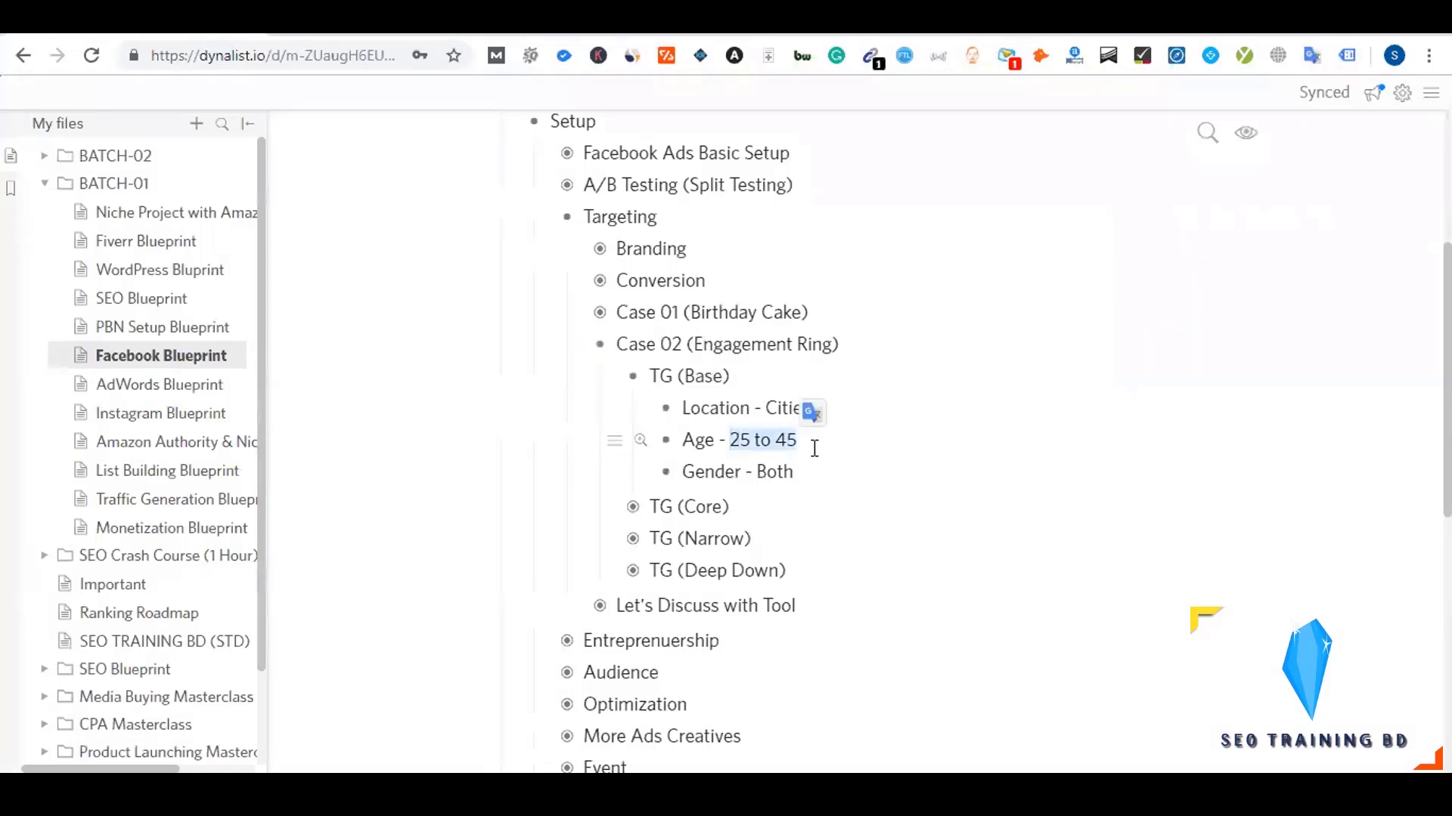
left_click(774, 472)
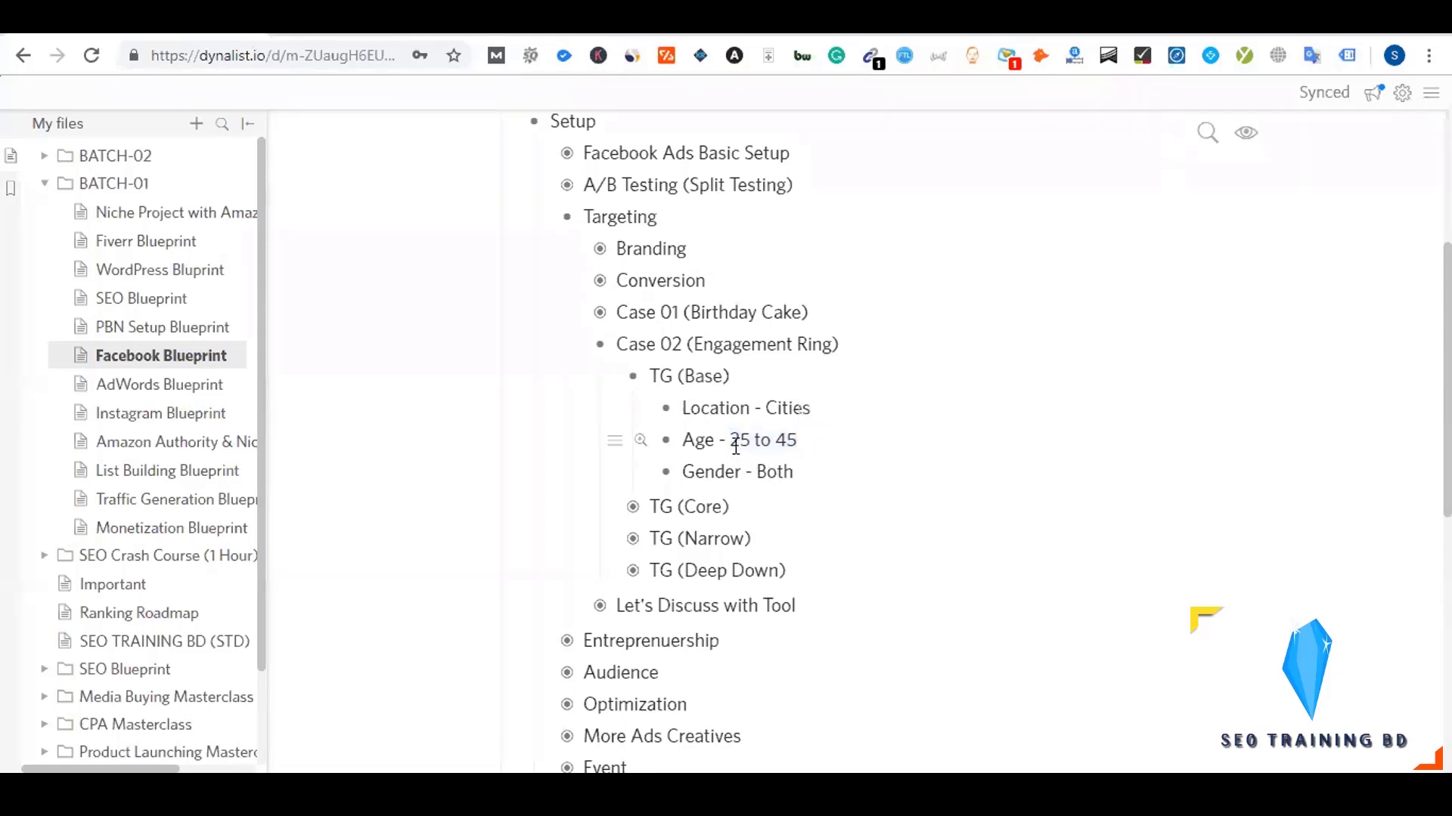
left_click_drag(736, 446, 814, 441)
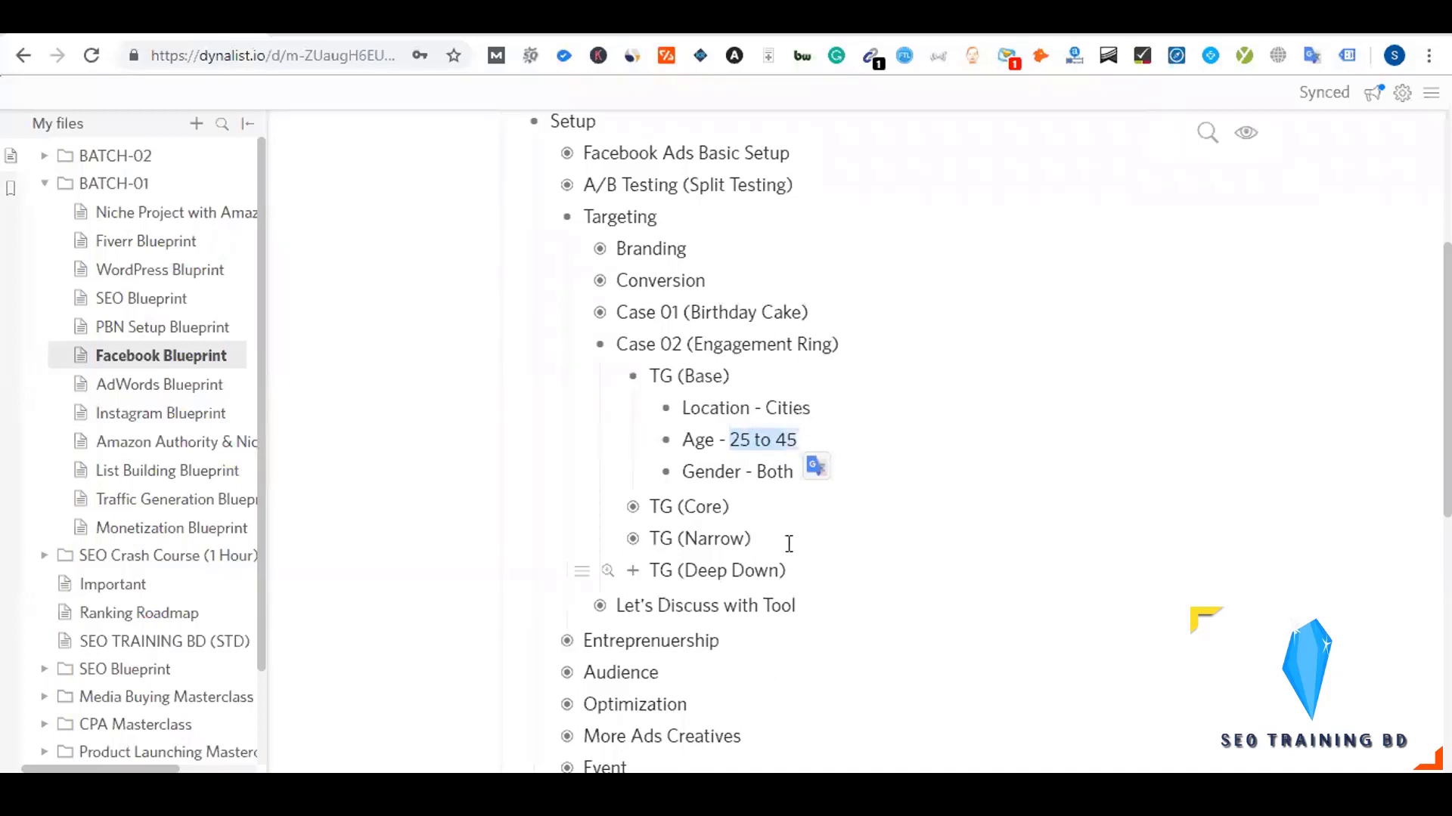
left_click(766, 471)
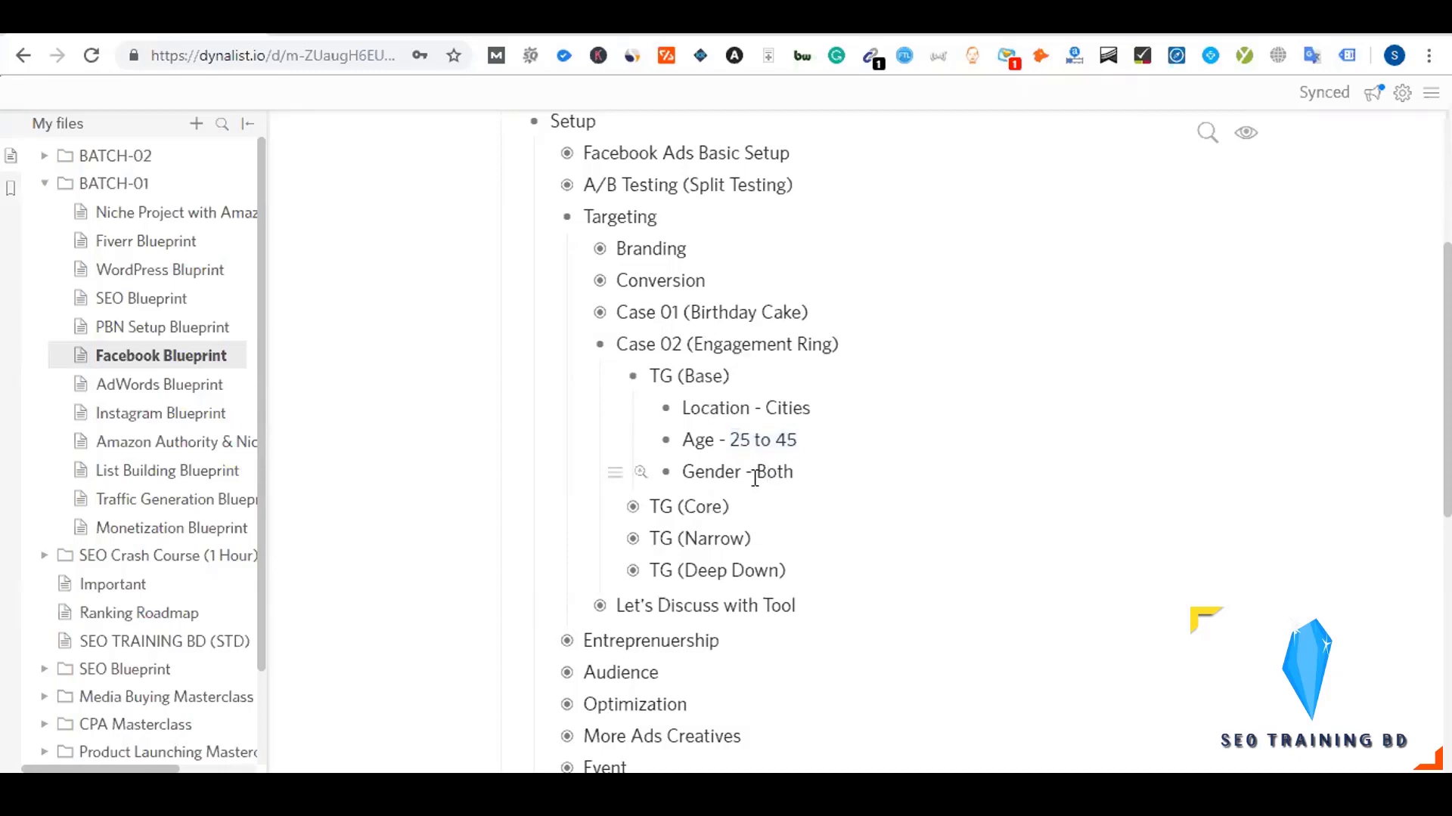
left_click(484, 35)
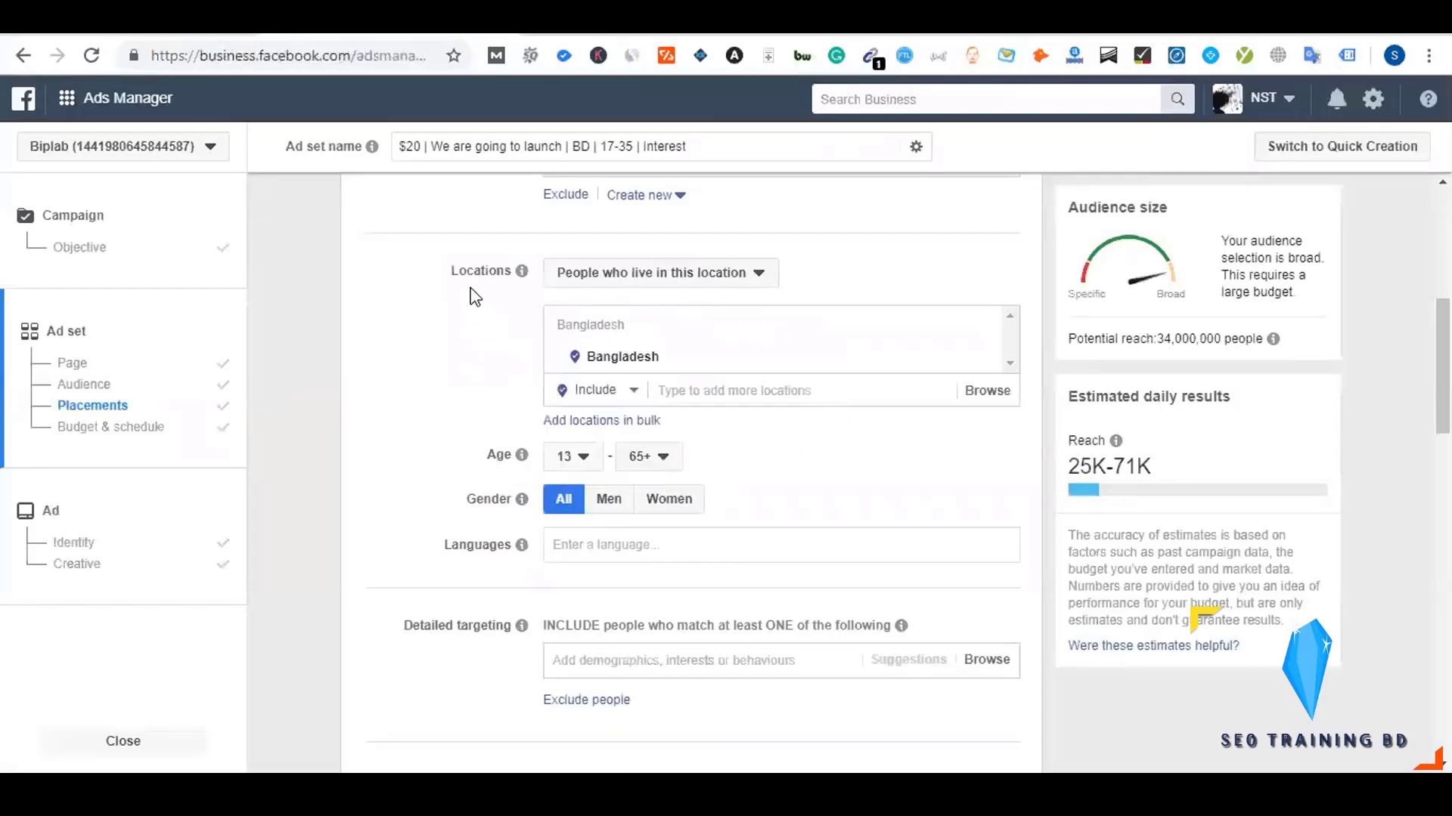
- Highlight the Locations label, switch to the Dynalist outline, and collapse TG (Base) and expand TG (Core) under Case 02 (Engagement Ring)
left_click_drag(452, 271, 511, 270)
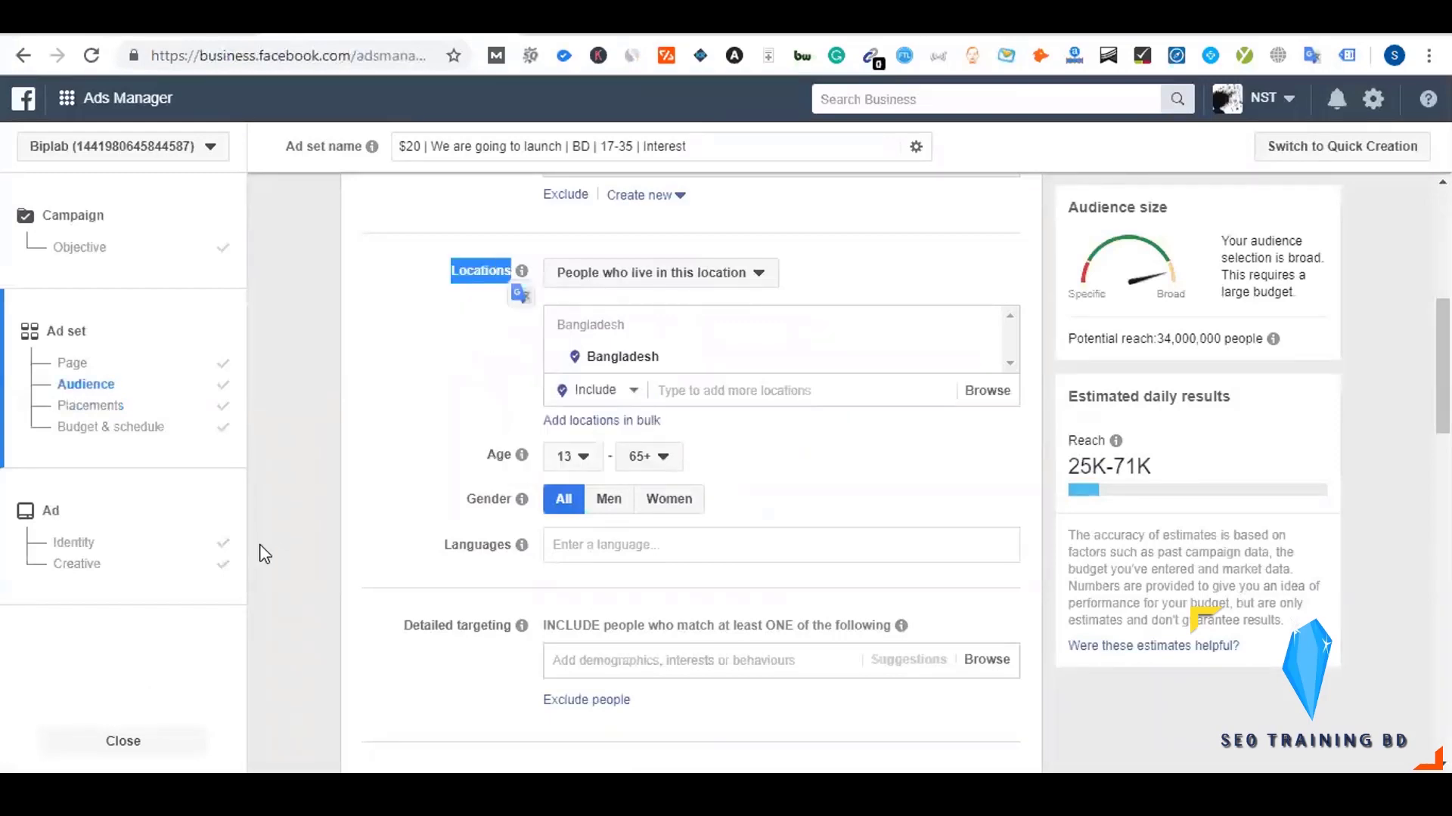
left_click(389, 463)
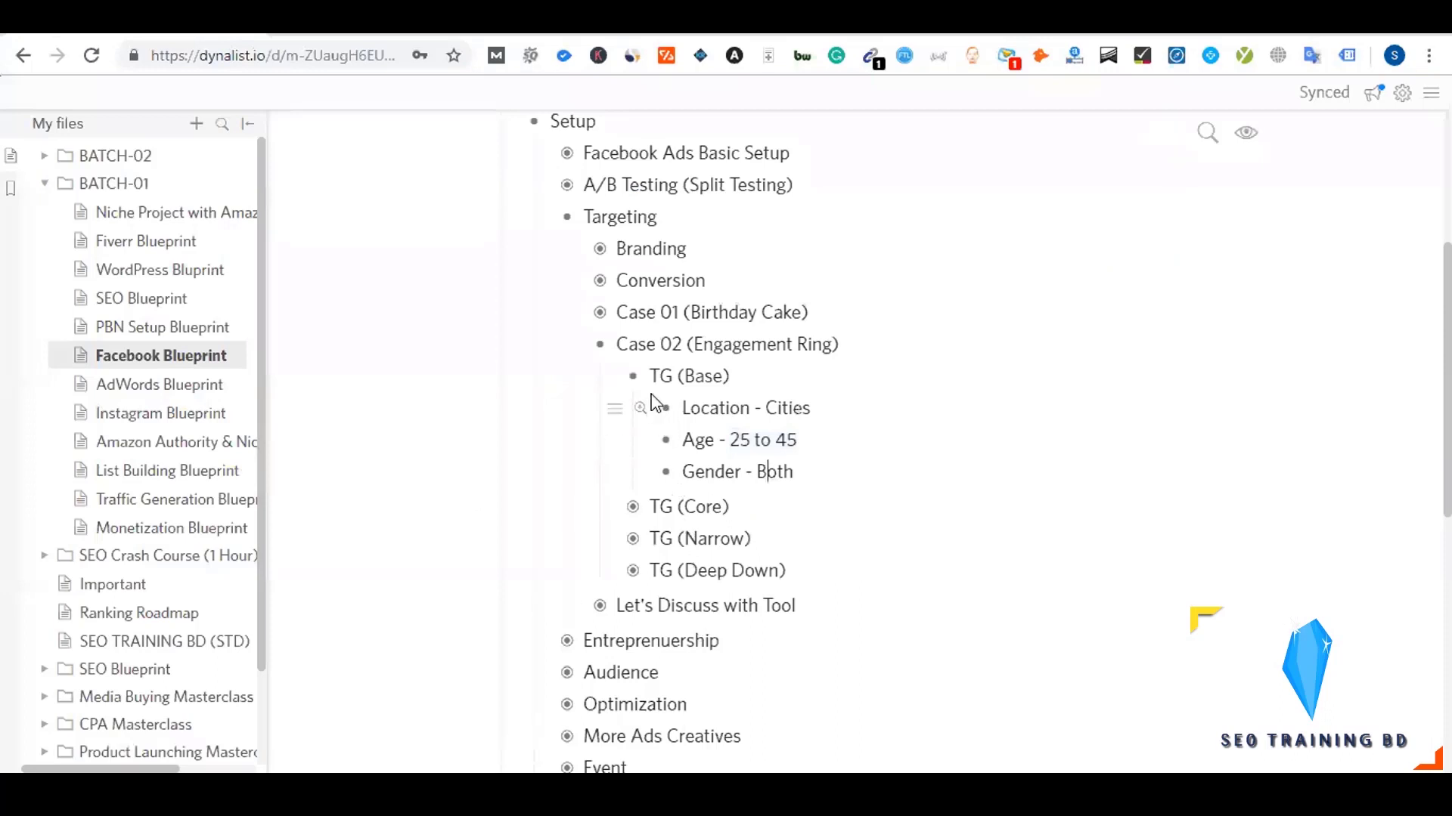
left_click(639, 384)
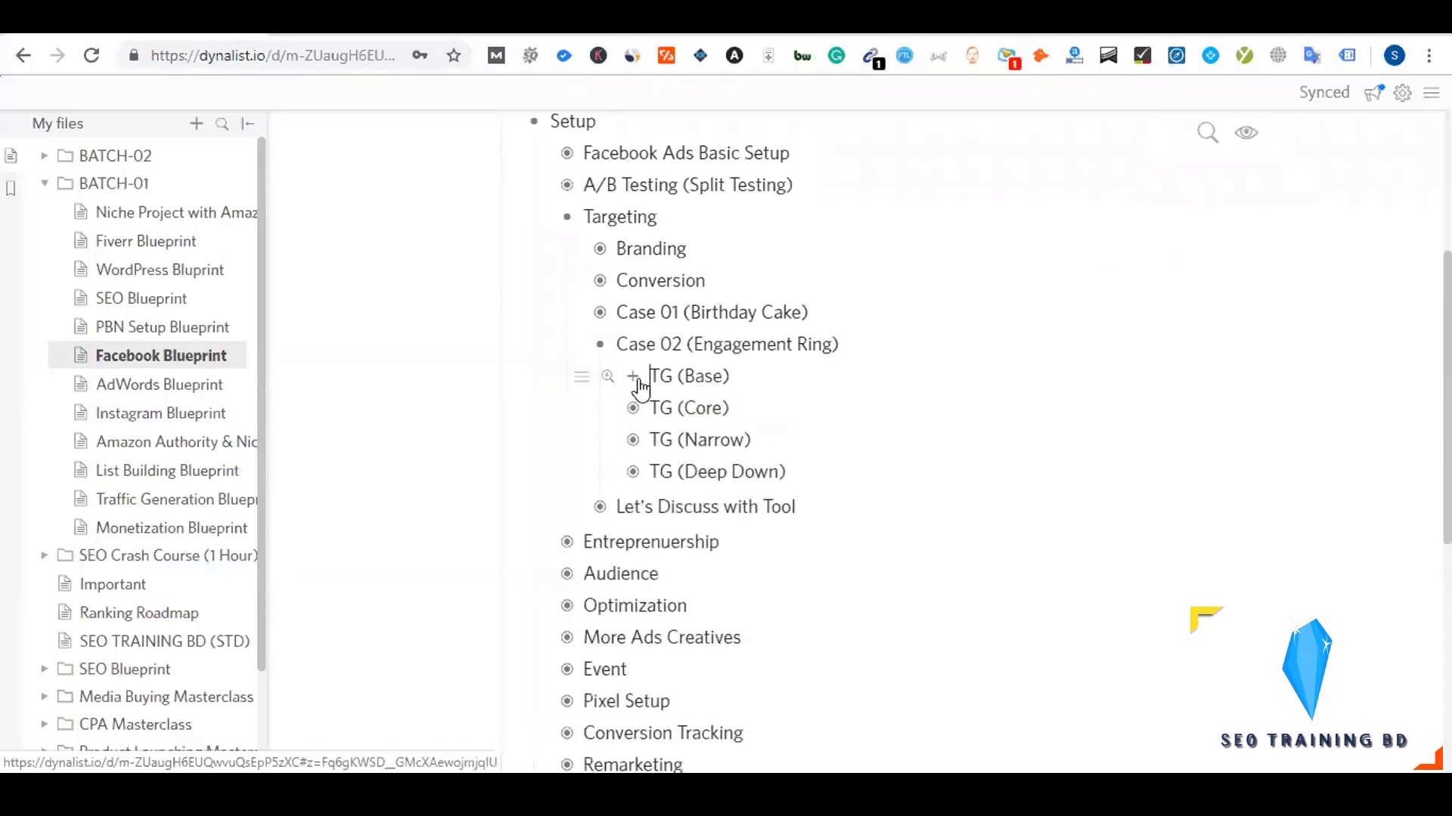
left_click(638, 409)
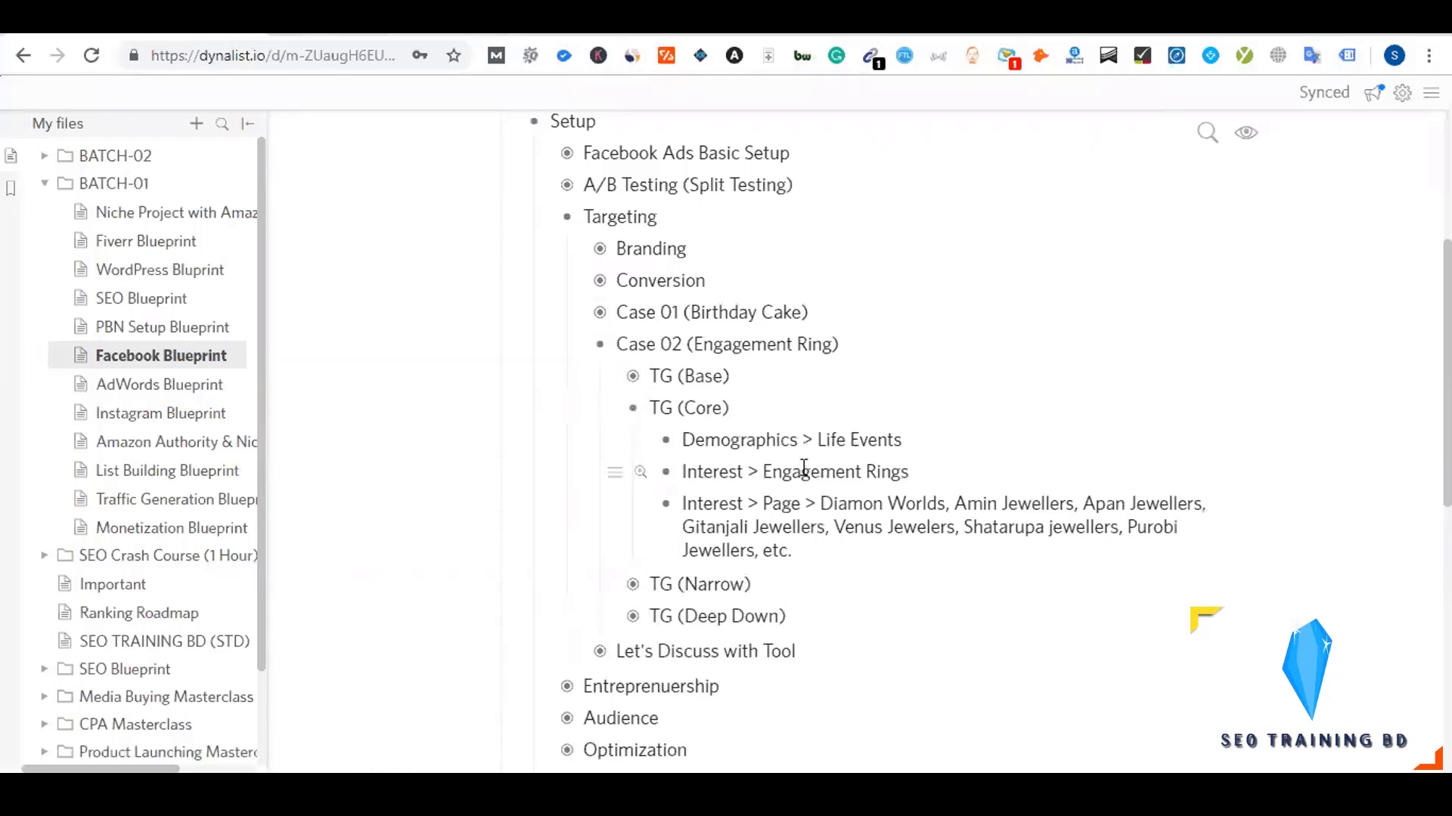
scroll(810, 493, "down", 1)
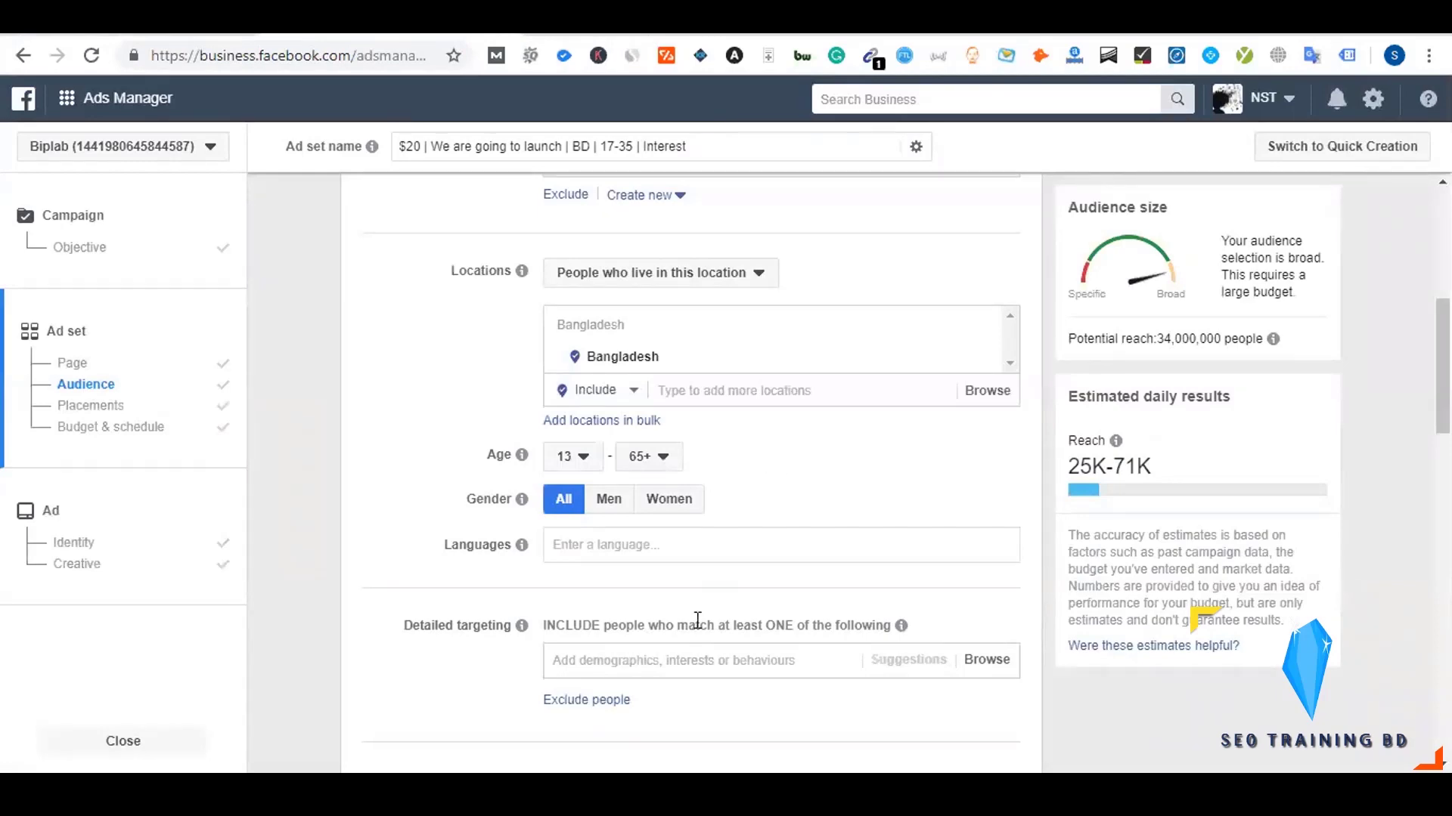
- Return to Ads Manager and search the detailed targeting options for "single"
scroll(699, 538, "down", 3)
left_click(691, 447)
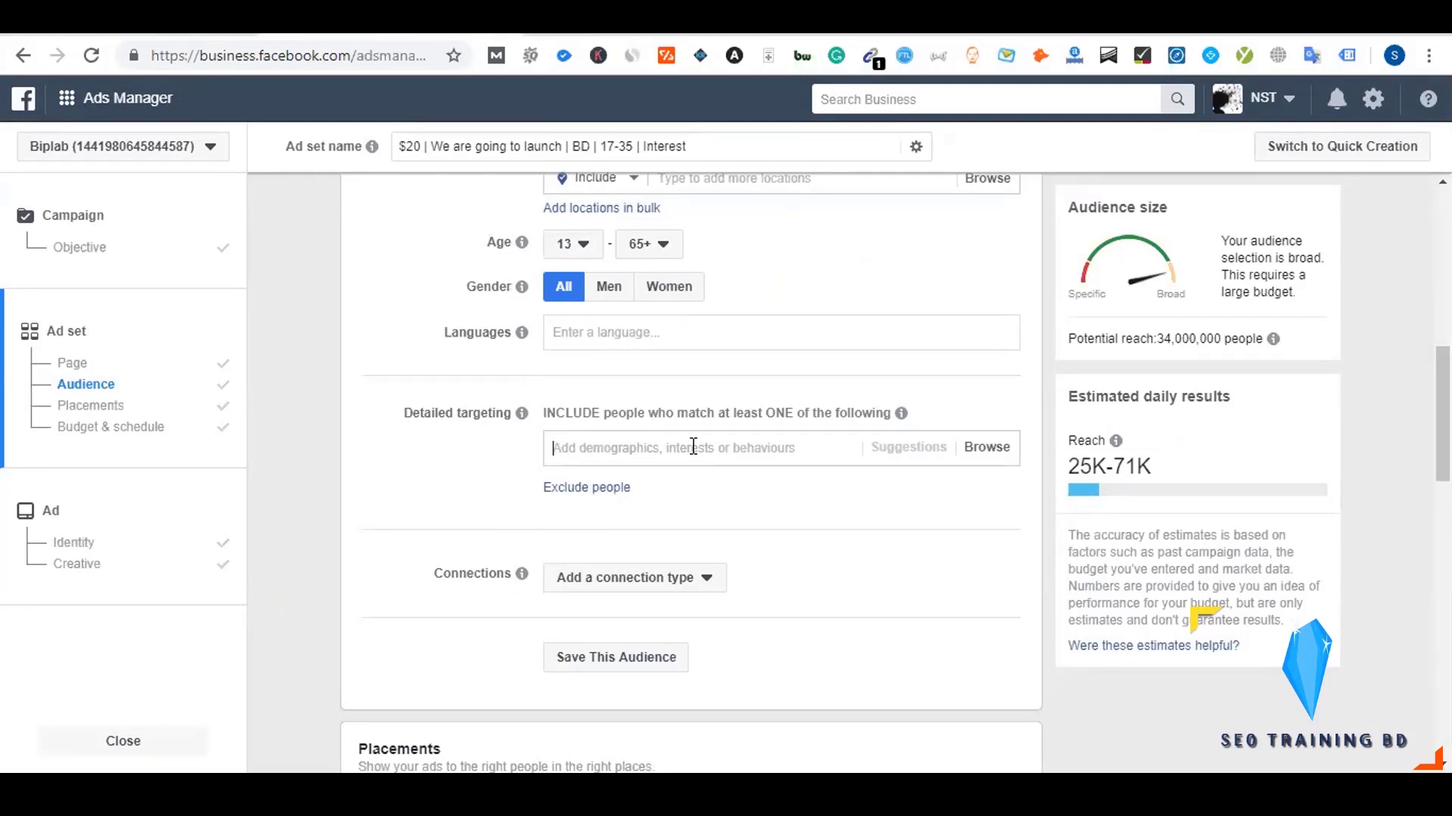
type("si")
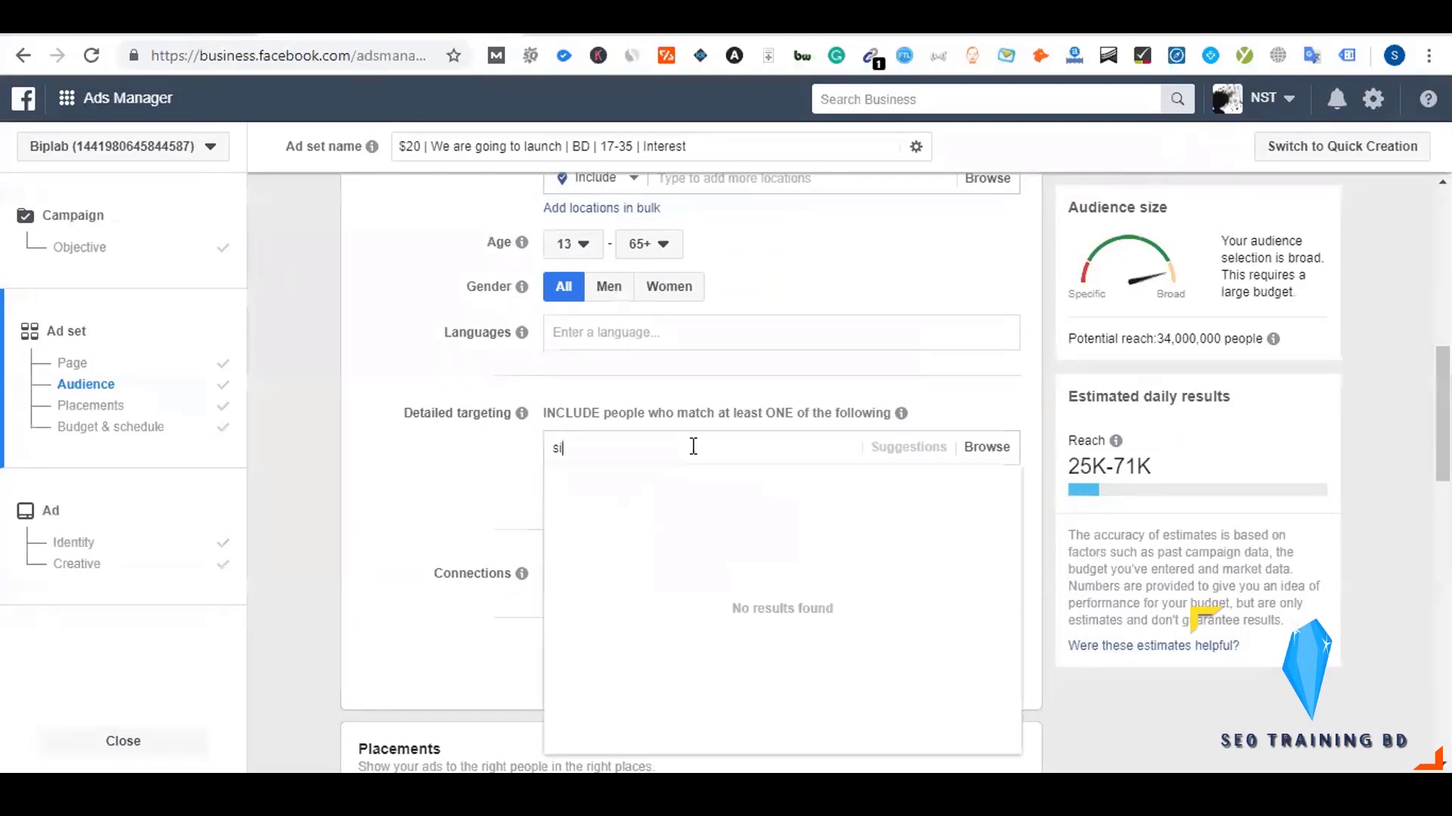
type("ngle")
- Browse the detailed targeting demographics down to the Relationship status options and look through the list
left_click(989, 447)
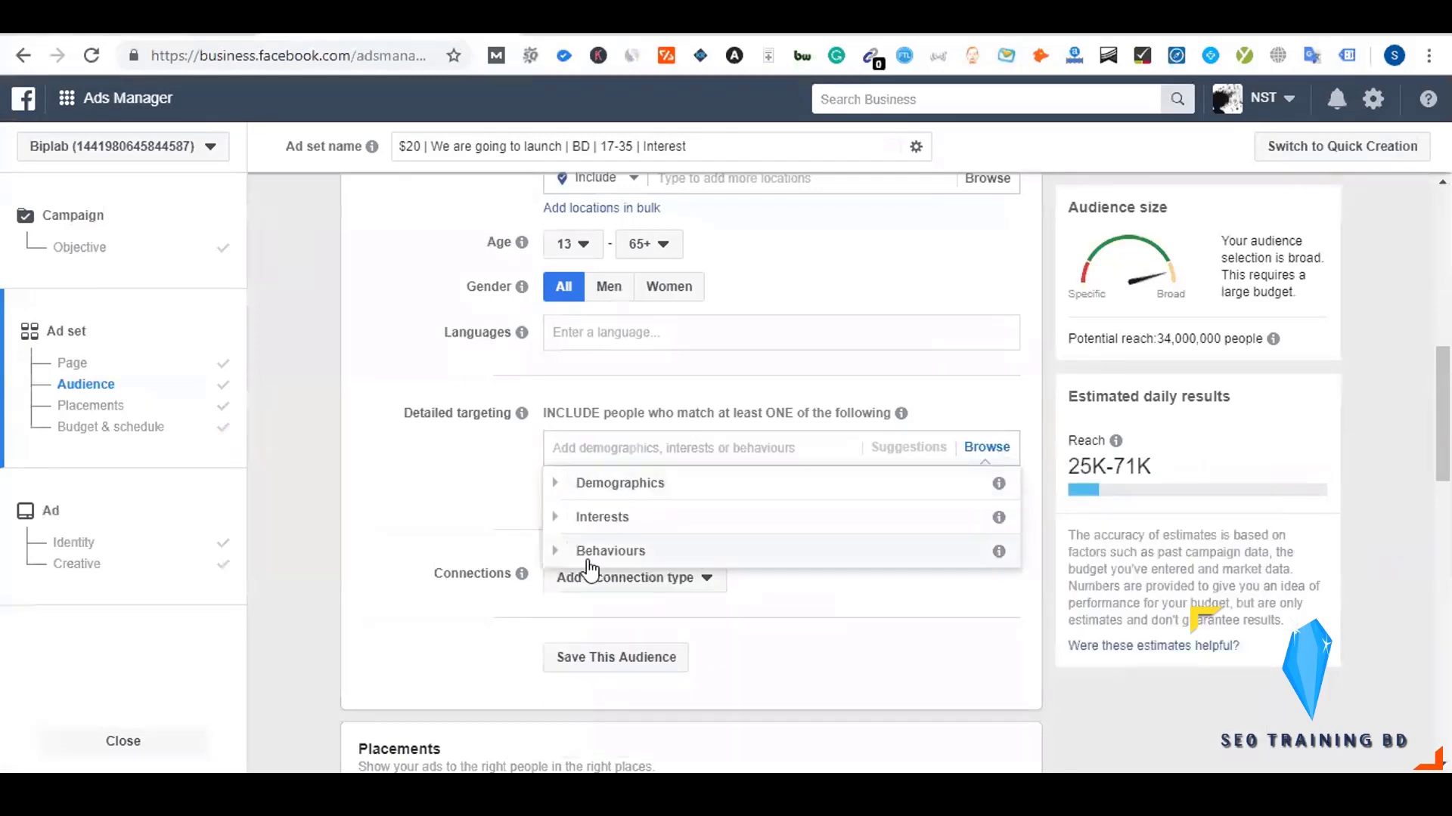
left_click(558, 487)
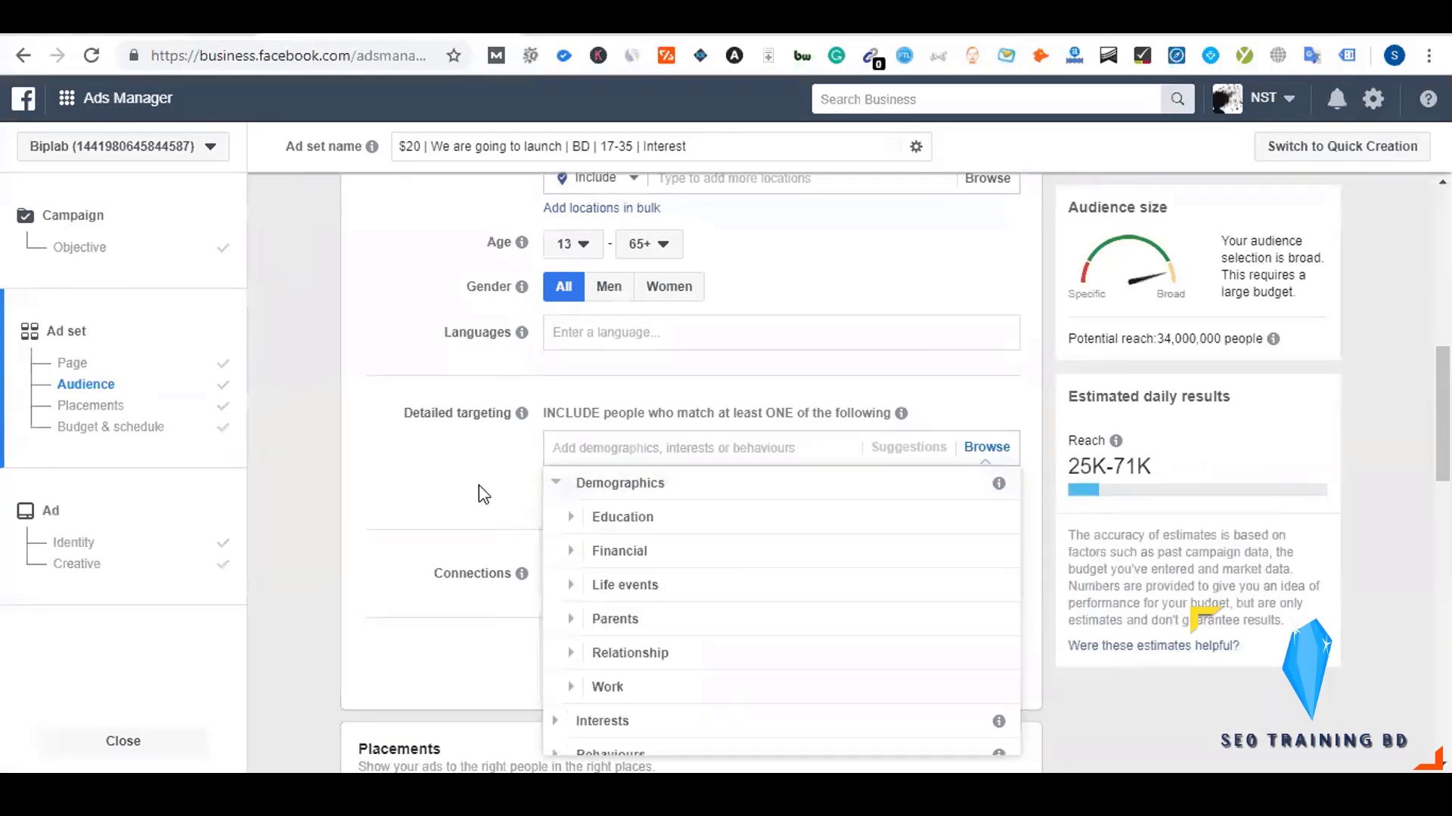
scroll(481, 493, "down", 1)
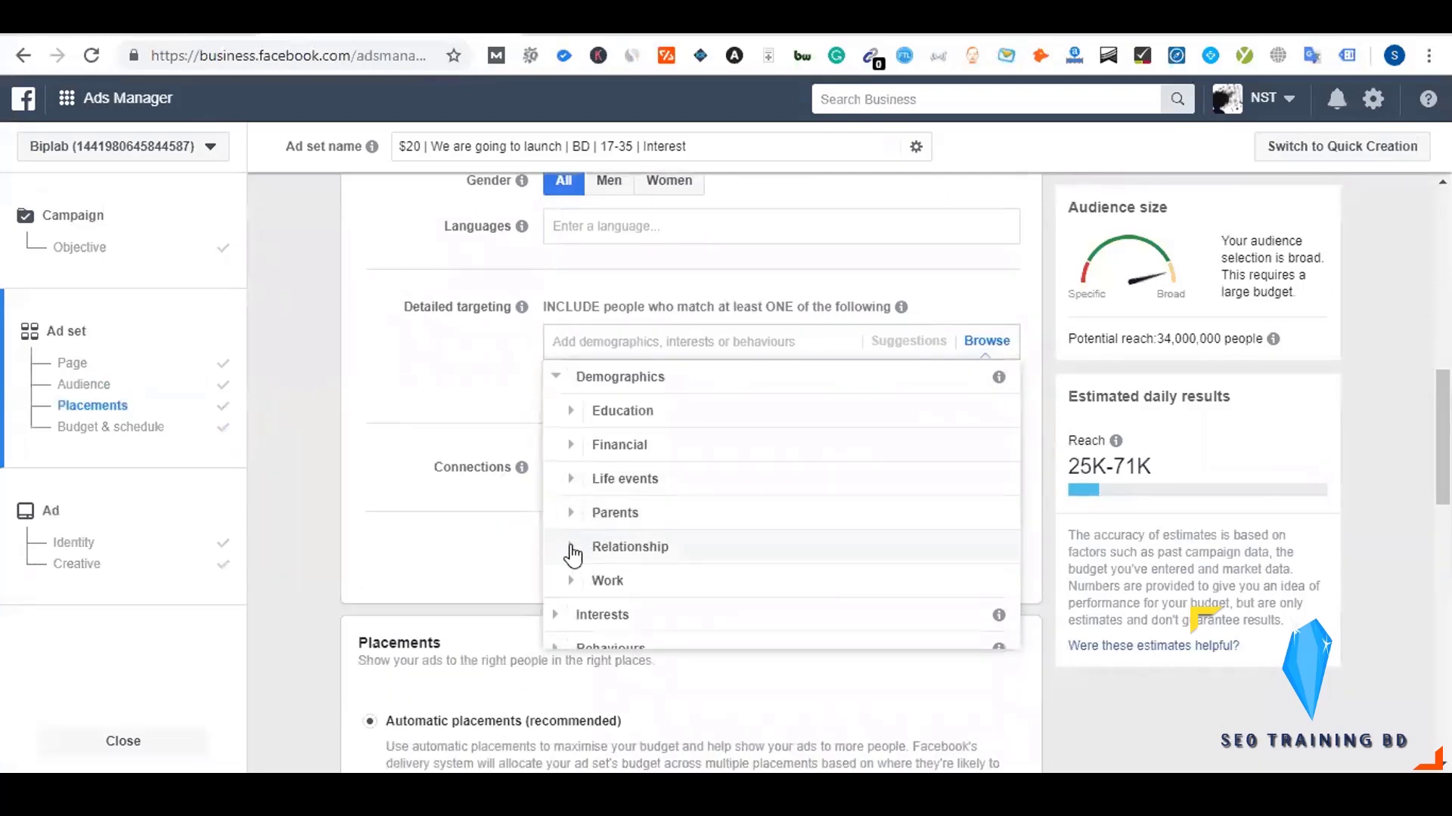
left_click(572, 547)
left_click(586, 531)
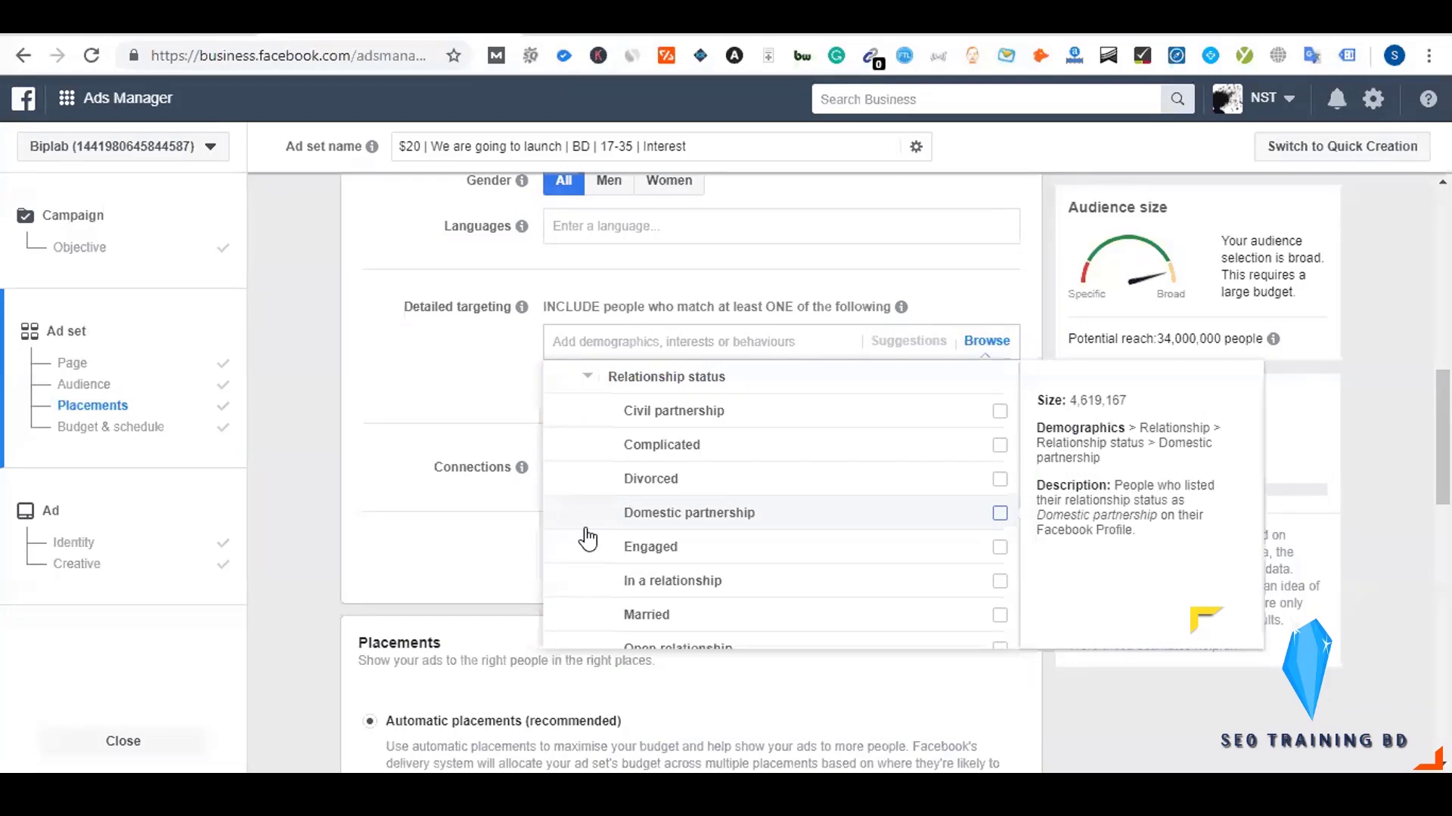
scroll(588, 539, "down", 2)
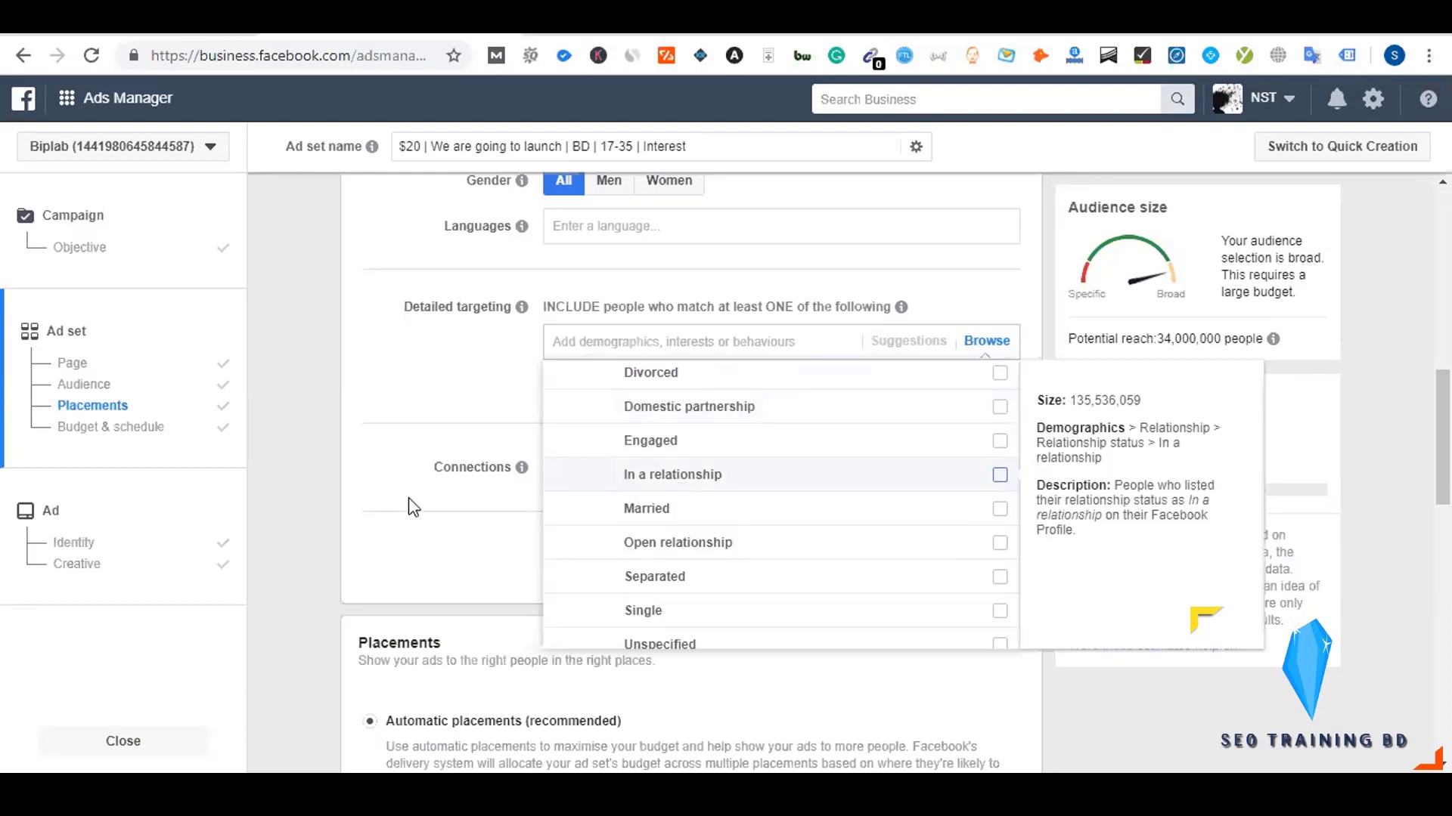
- Compare the Relationship status options in Ads Manager with the TG (Core) notes in Dynalist, and return to Ads Manager
key("ctrl+Tab")
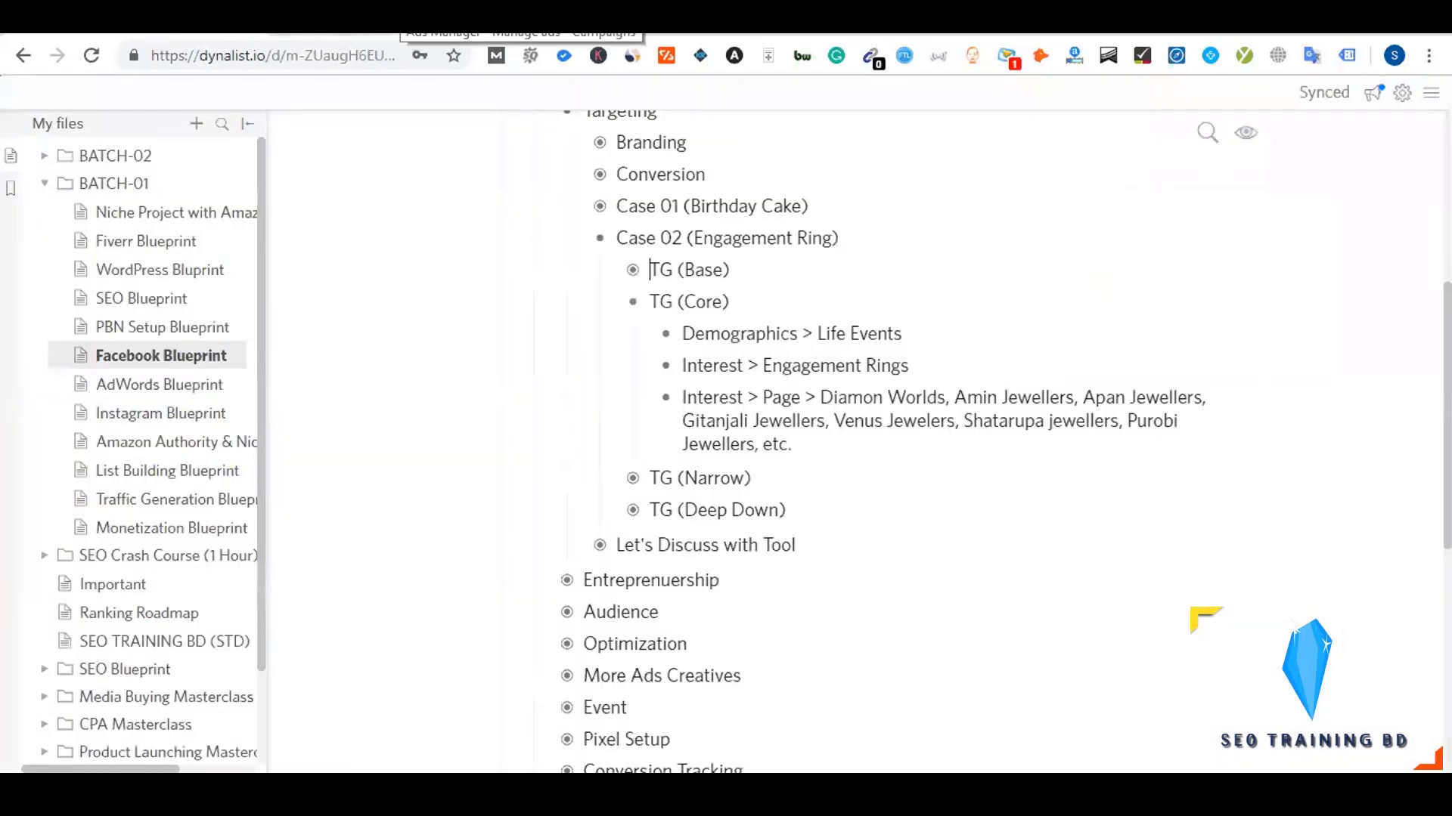
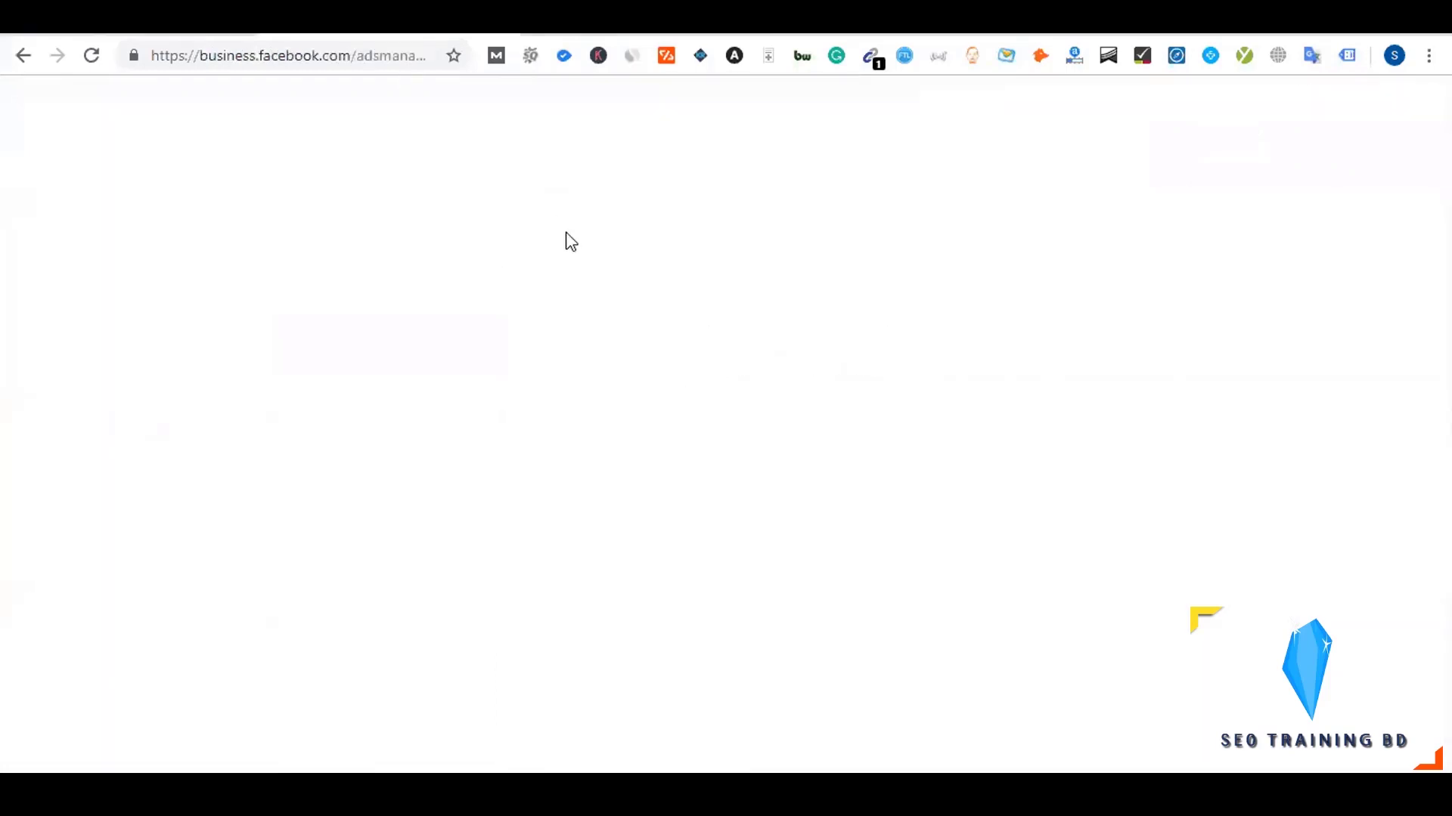
key("ctrl+Tab")
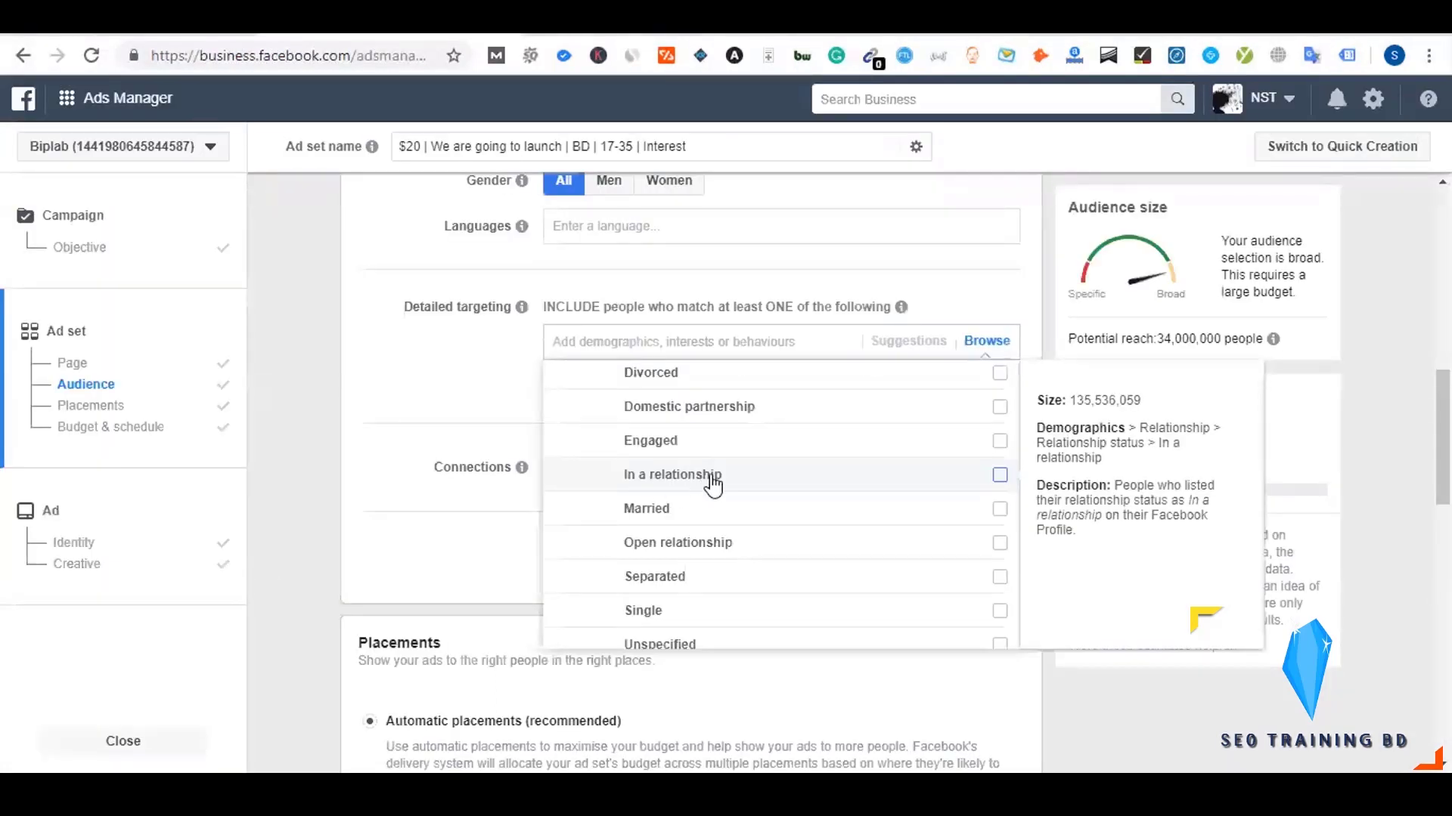
key("ctrl+shift+Tab")
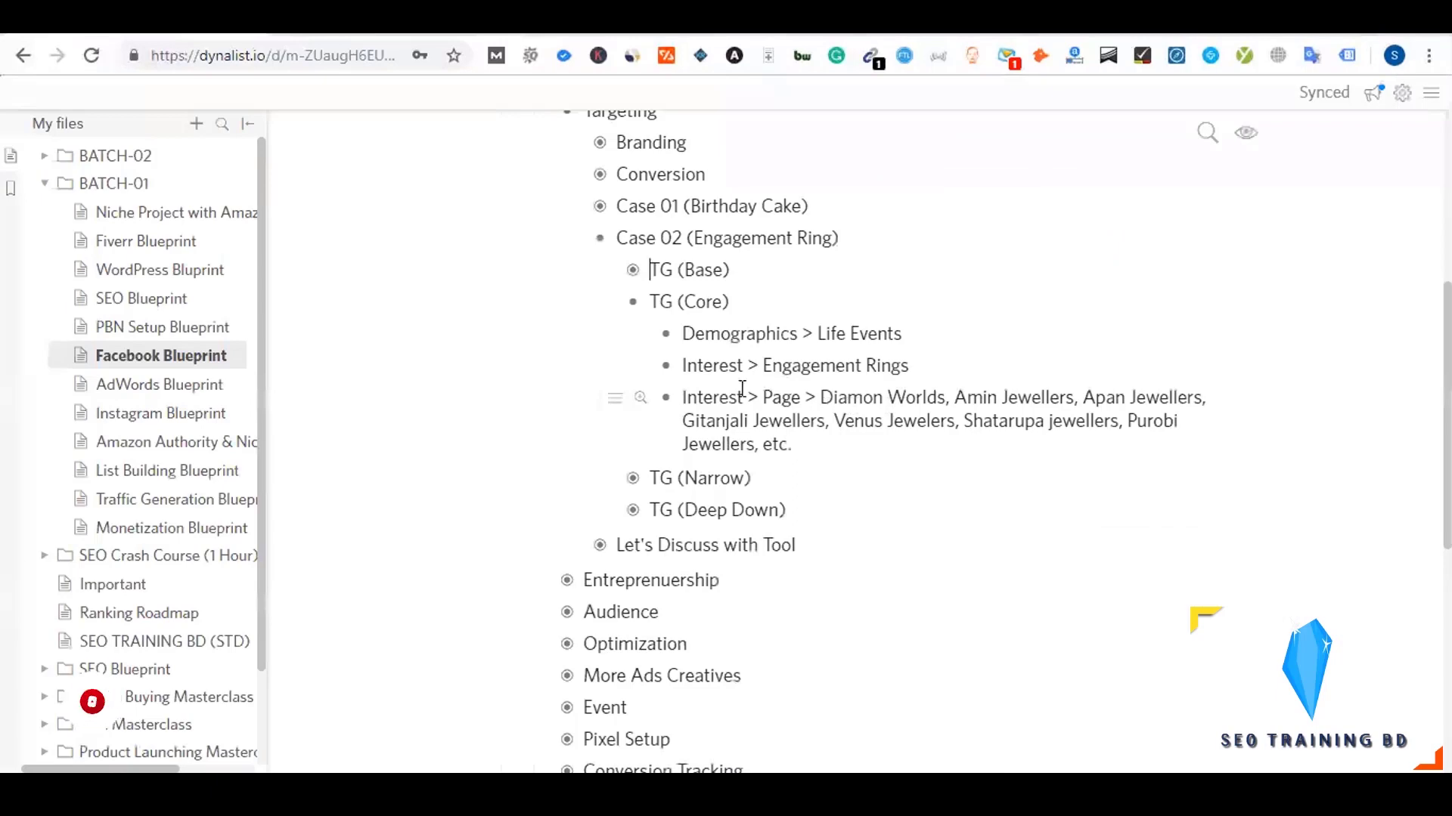
key("ctrl+Tab")
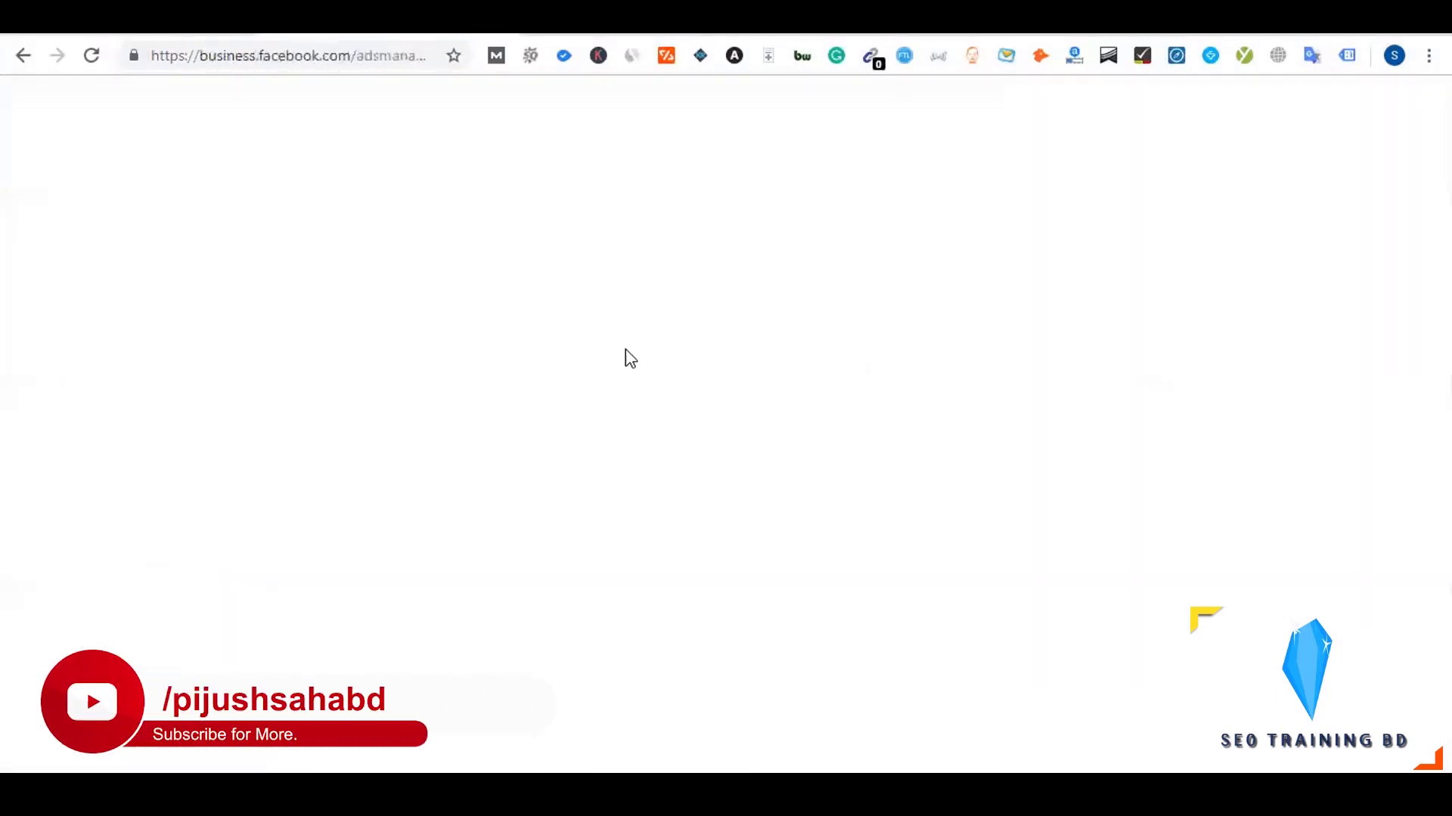
- Search the detailed targeting for "ring" and check the suggestions against the TG (Core) notes in Dynalist
left_click(557, 344)
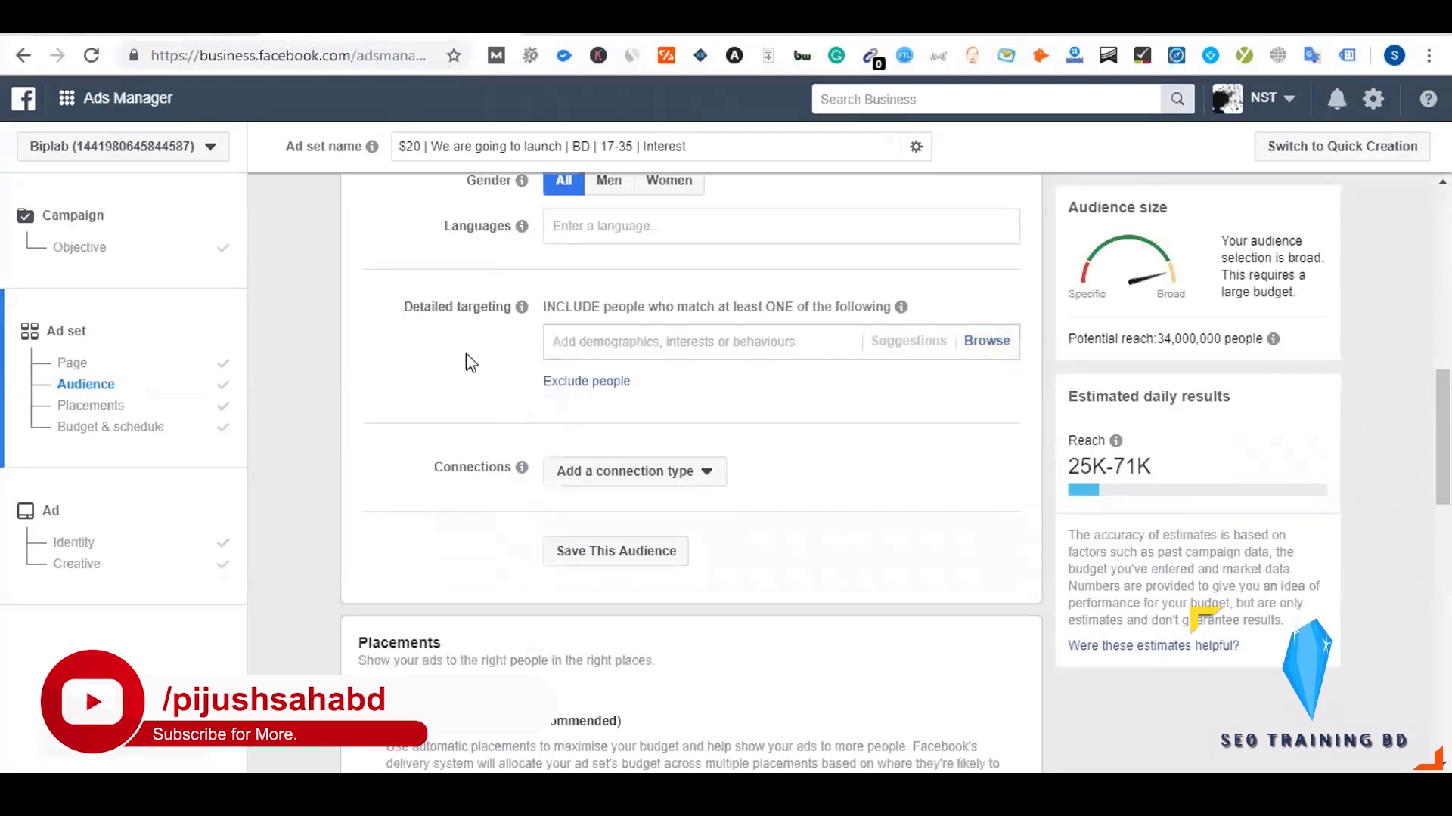
type("ring")
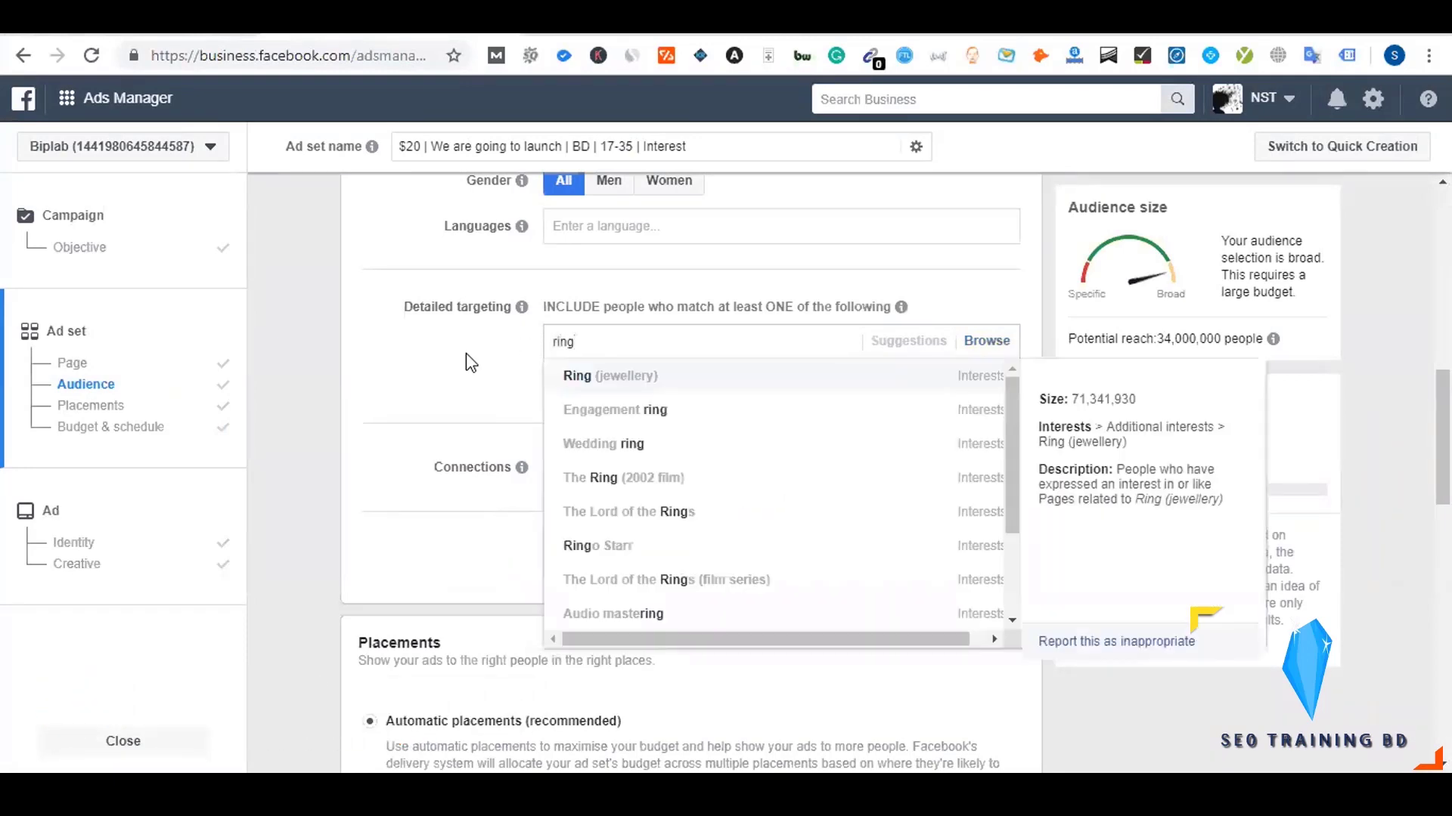
left_click(630, 394)
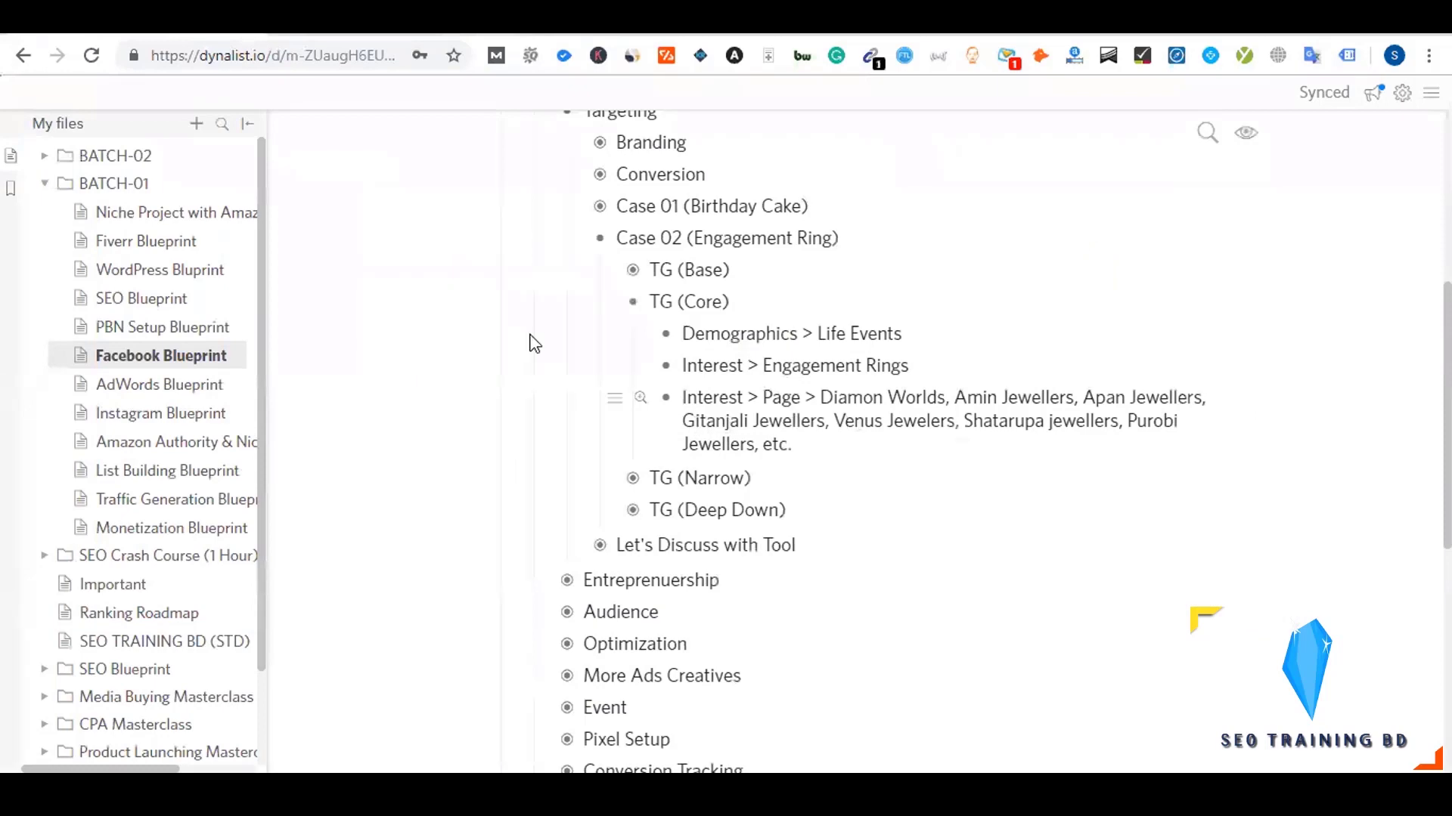
key("ctrl+Tab")
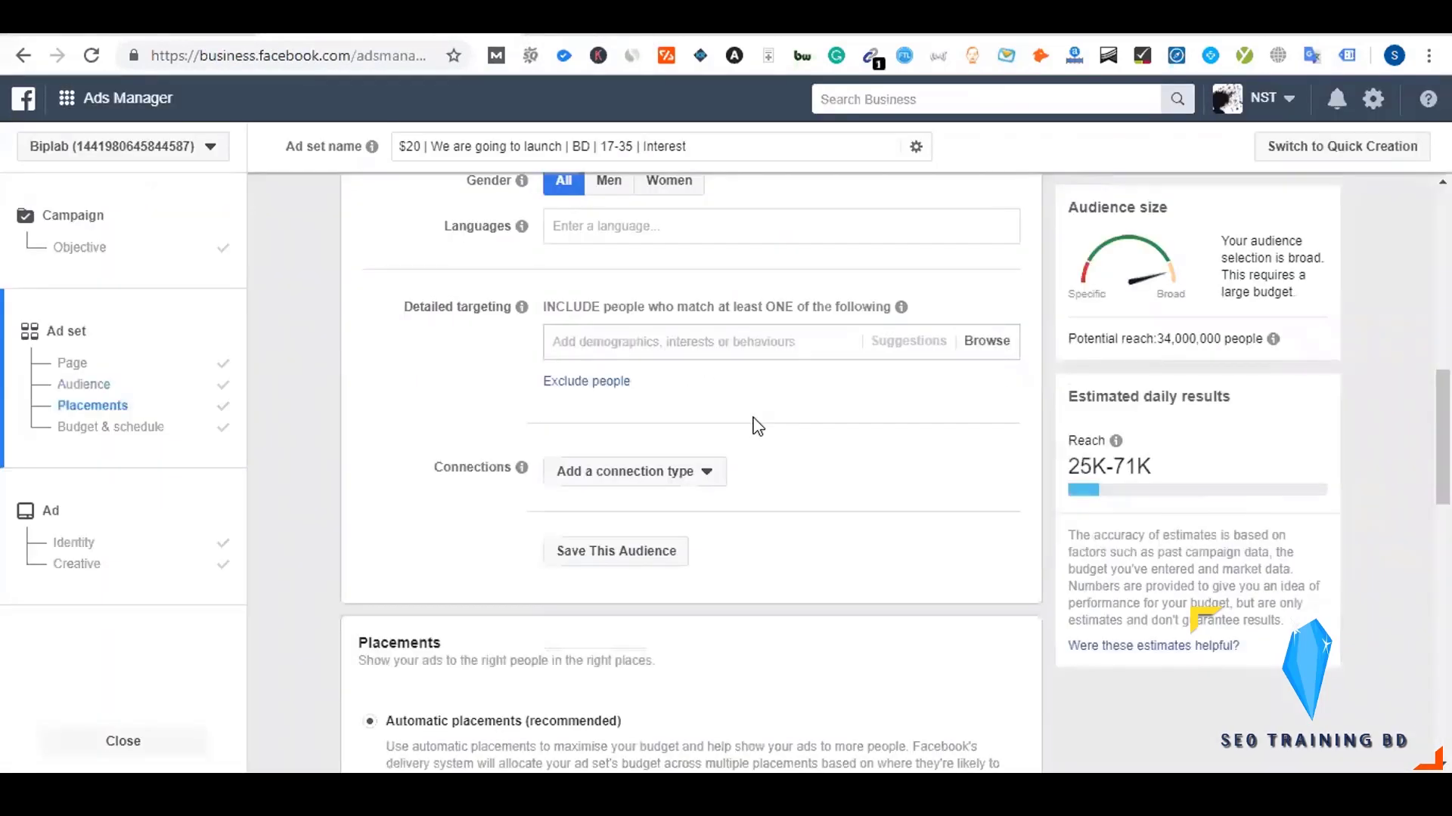
- Add the relationship status In a relationship to the included detailed targeting
left_click(669, 341)
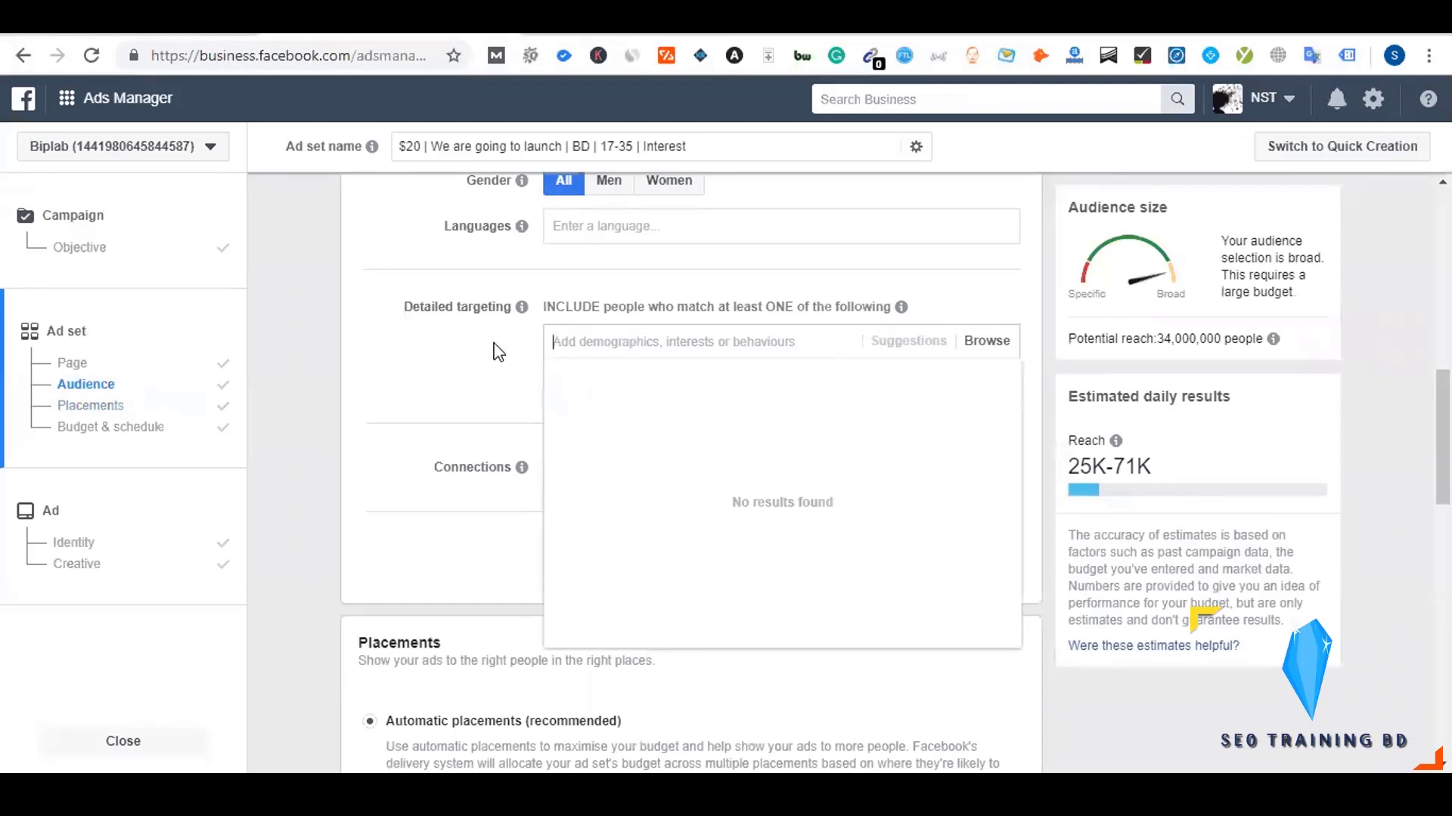
type("in a")
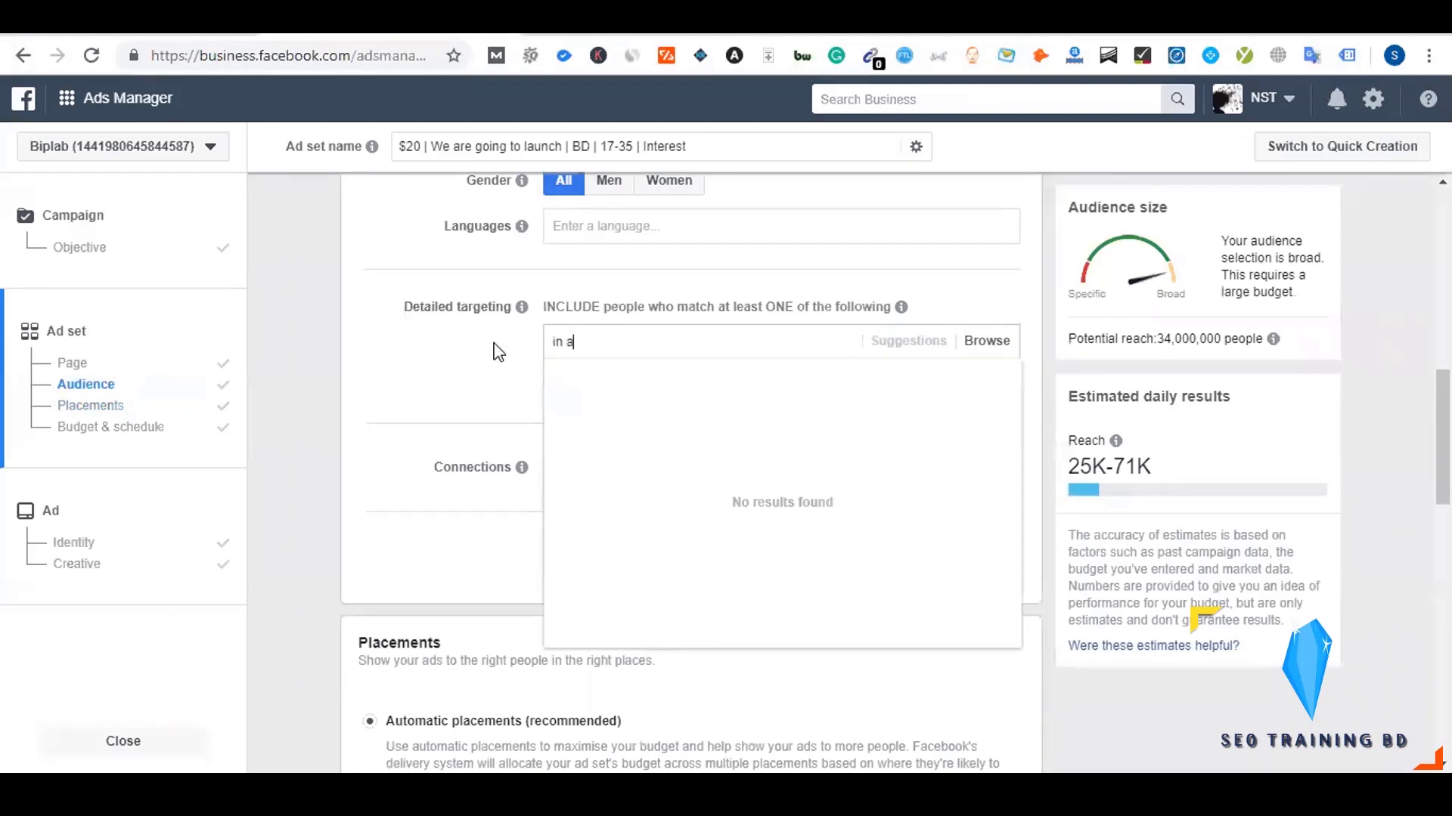
type(" relation")
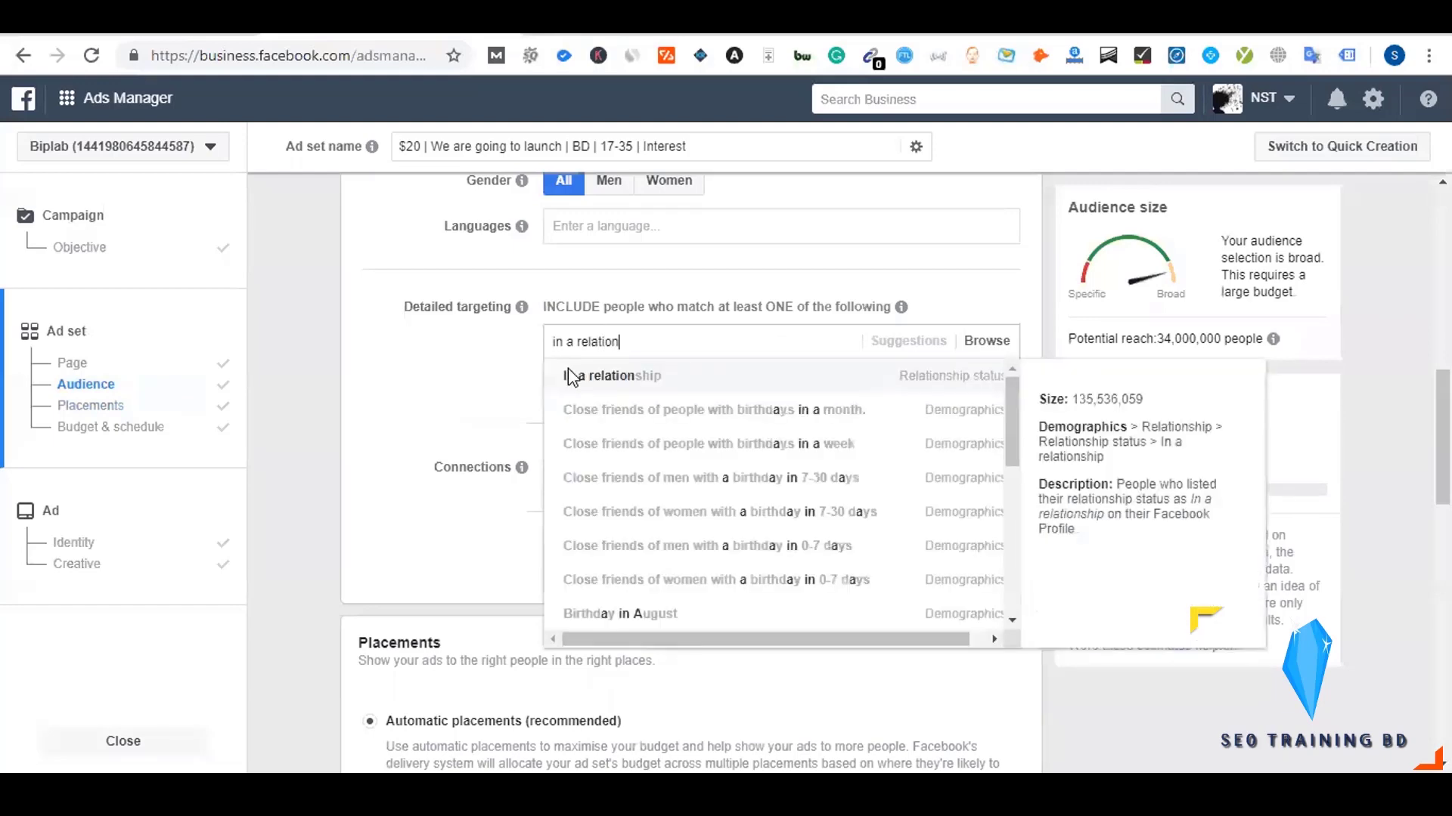
left_click(604, 383)
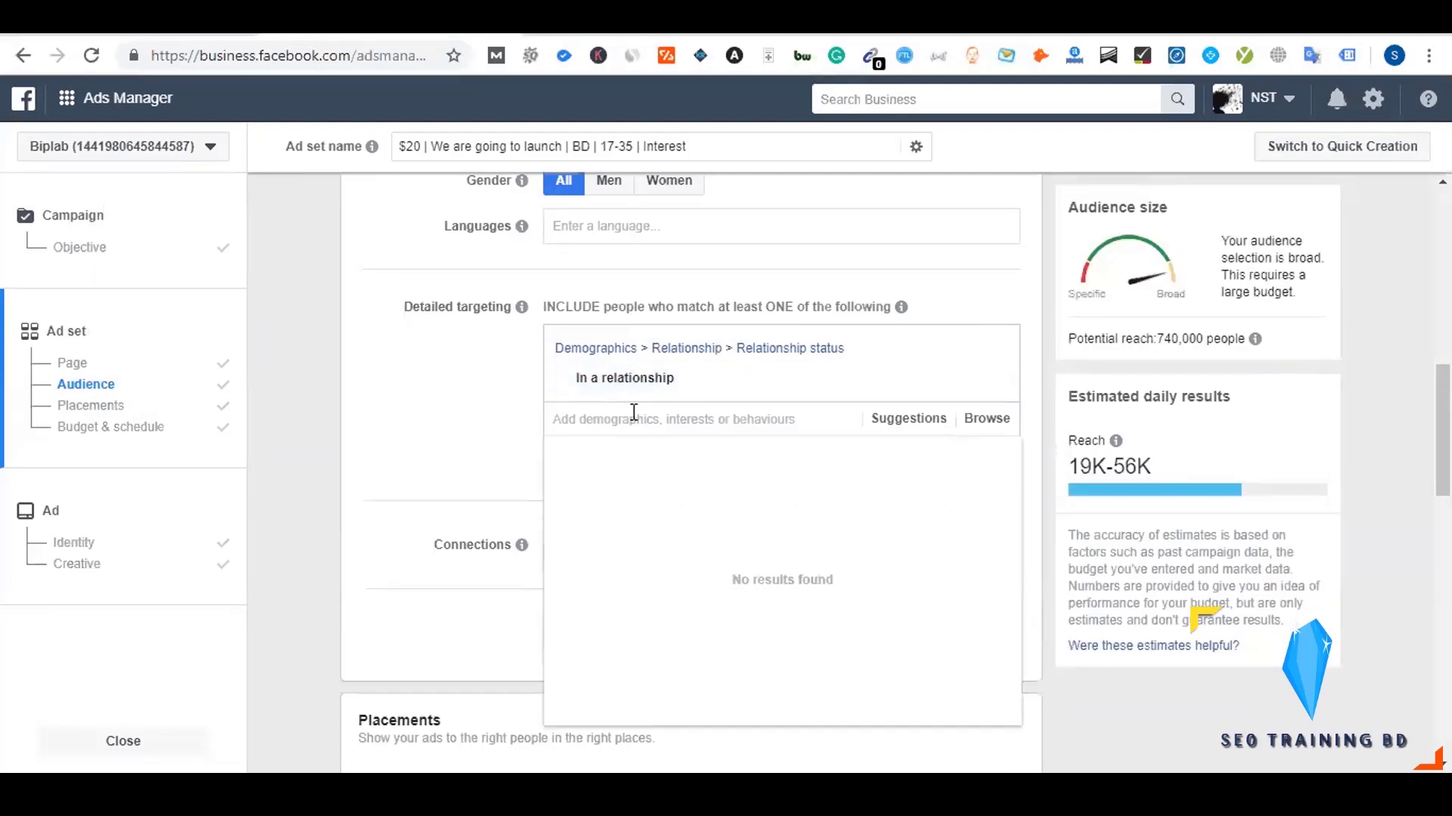
- Add the interest Engagement ring to the included detailed targeting and close the suggestion list
type("engagemen")
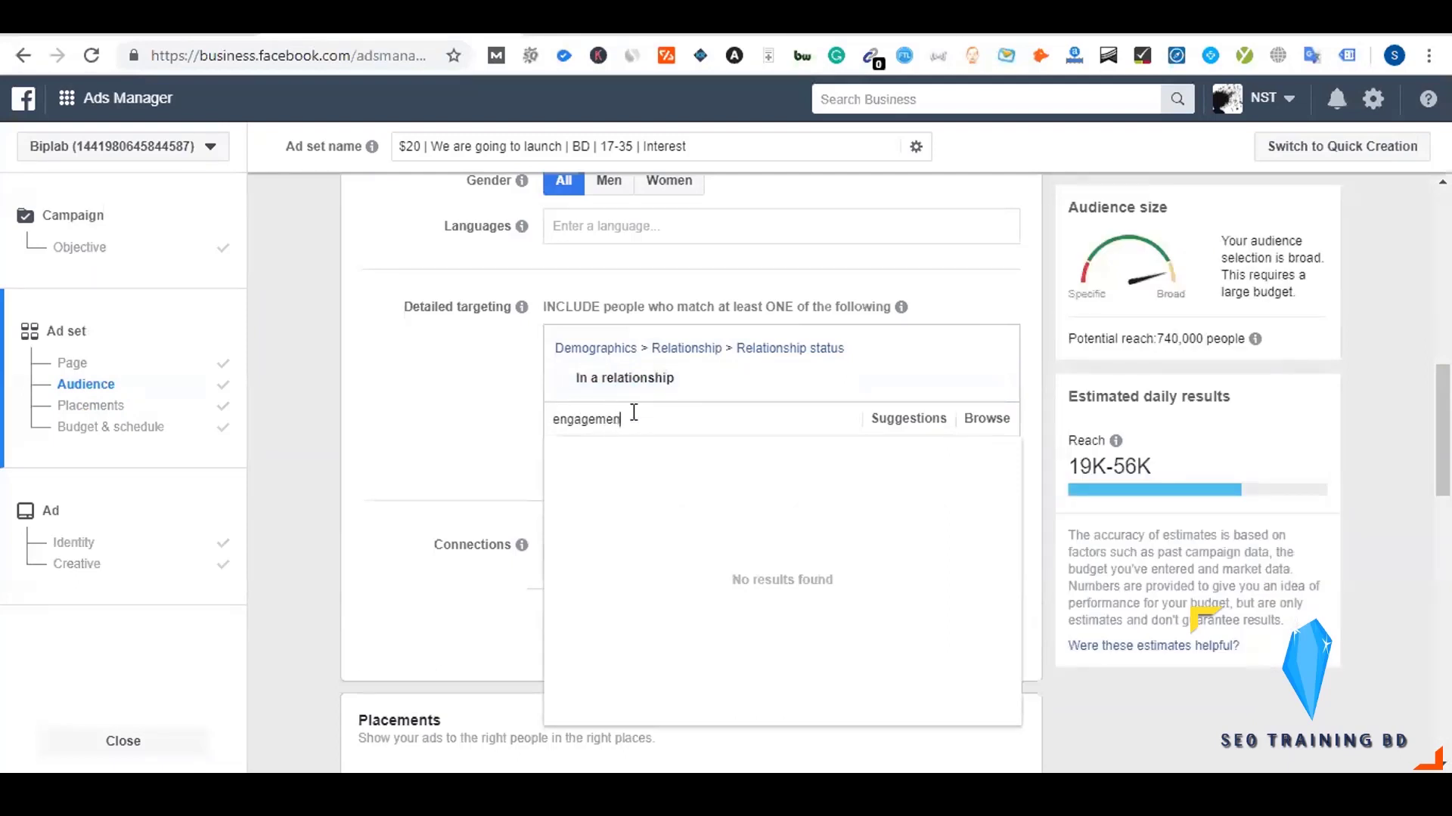
type("t ring")
left_click(662, 455)
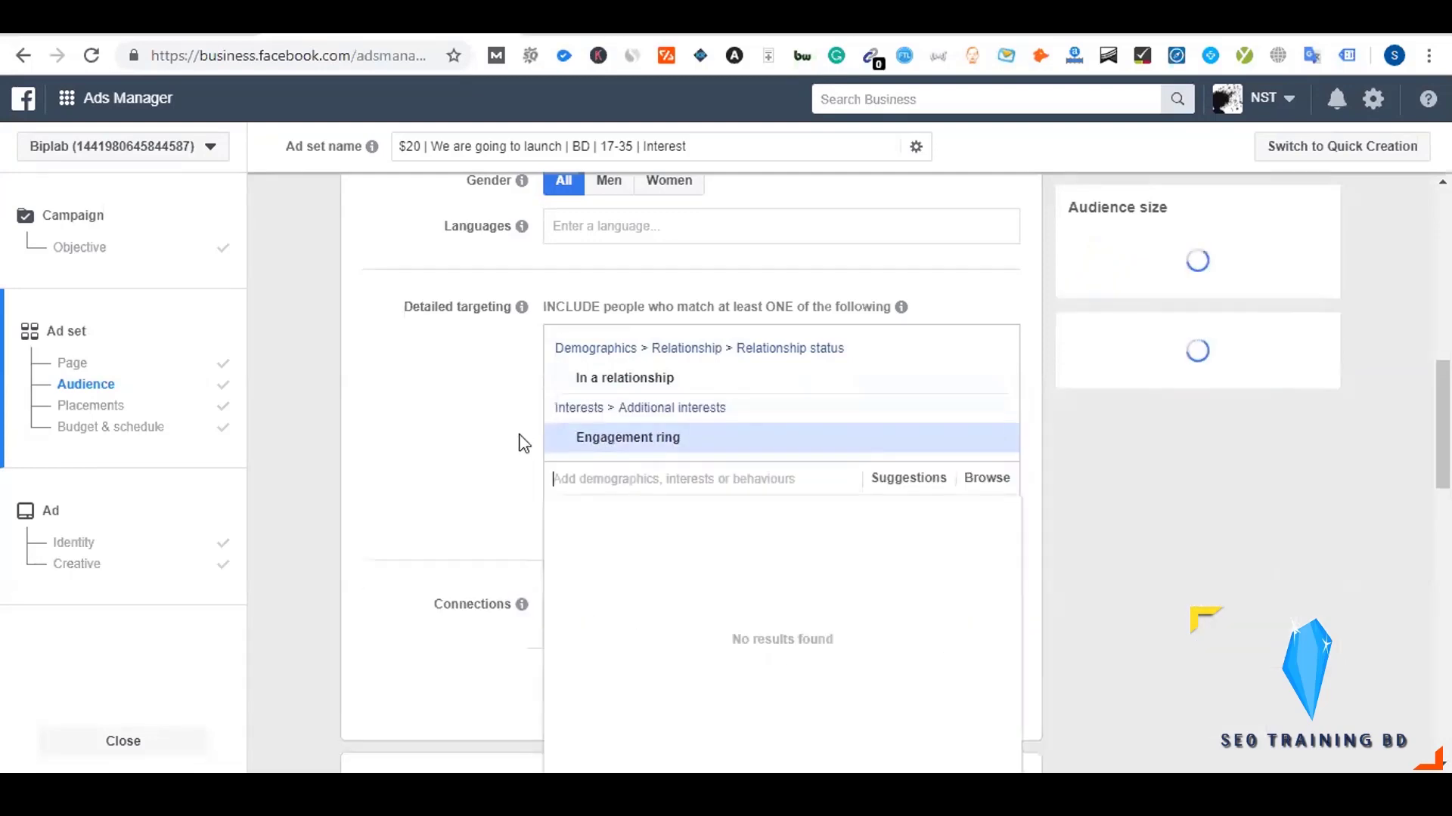
left_click(520, 442)
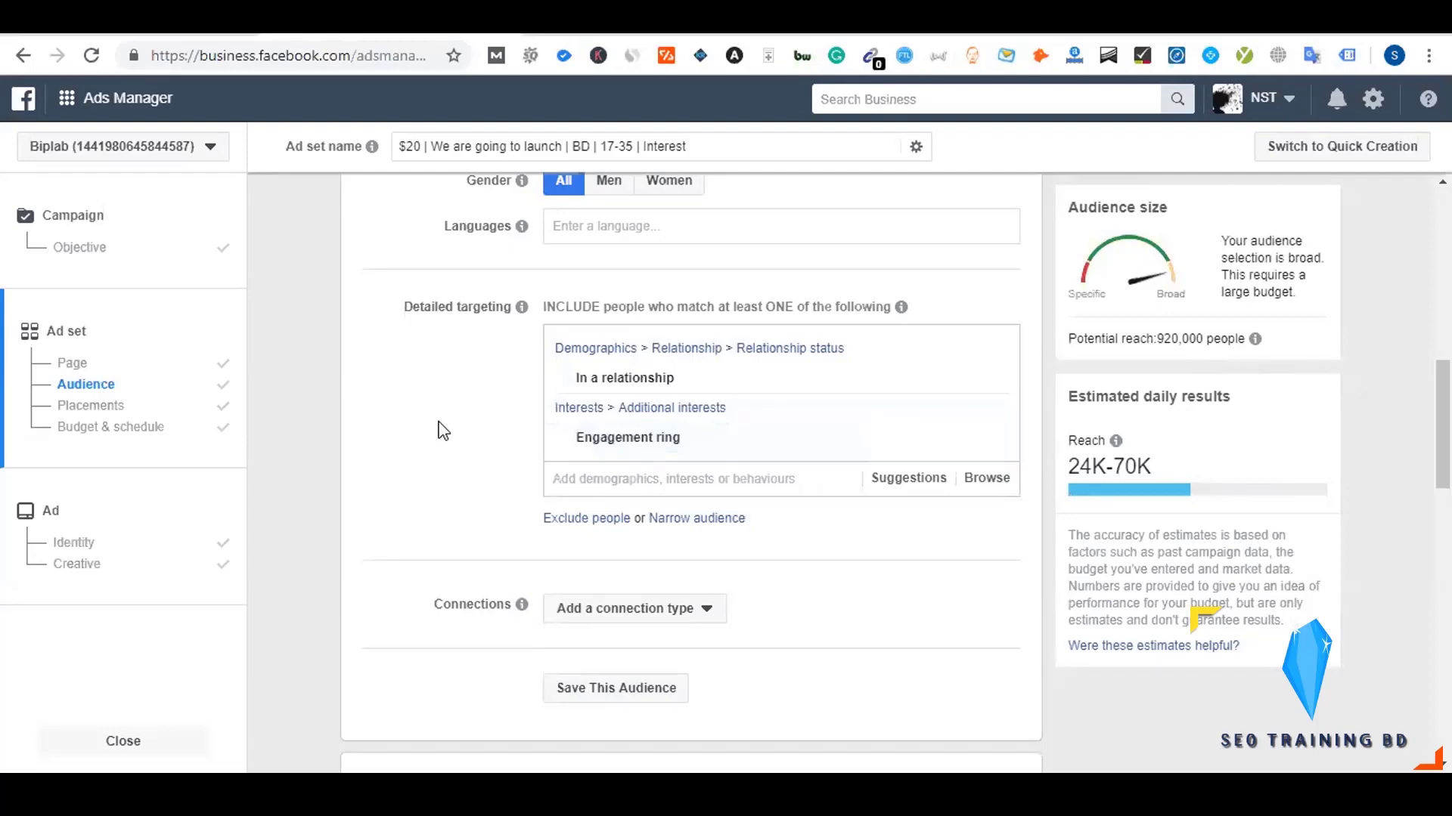
- Search the detailed targeting for the jewellery page "Diamond World" and close the suggestion list
left_click(595, 478)
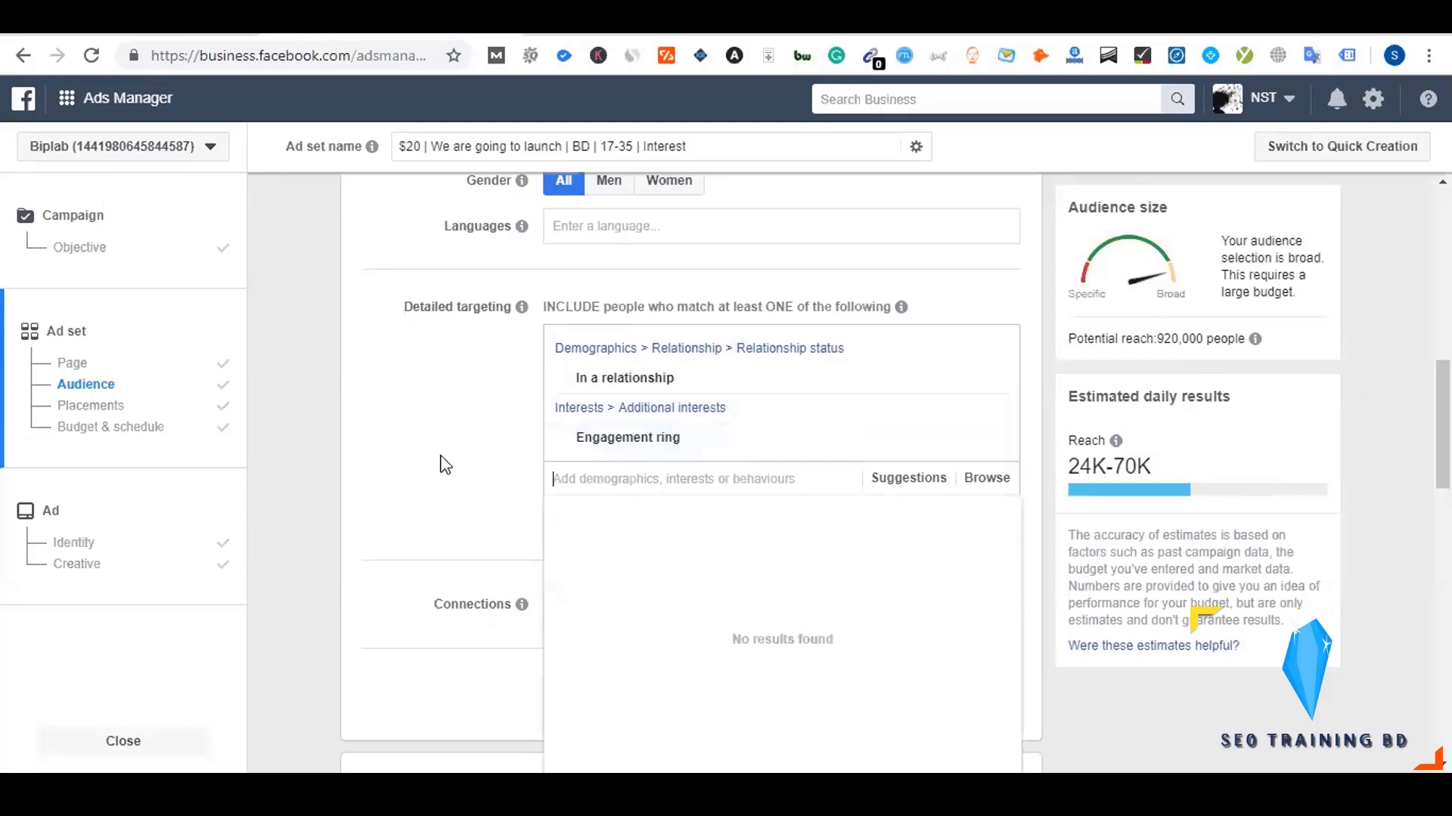
type("Dia")
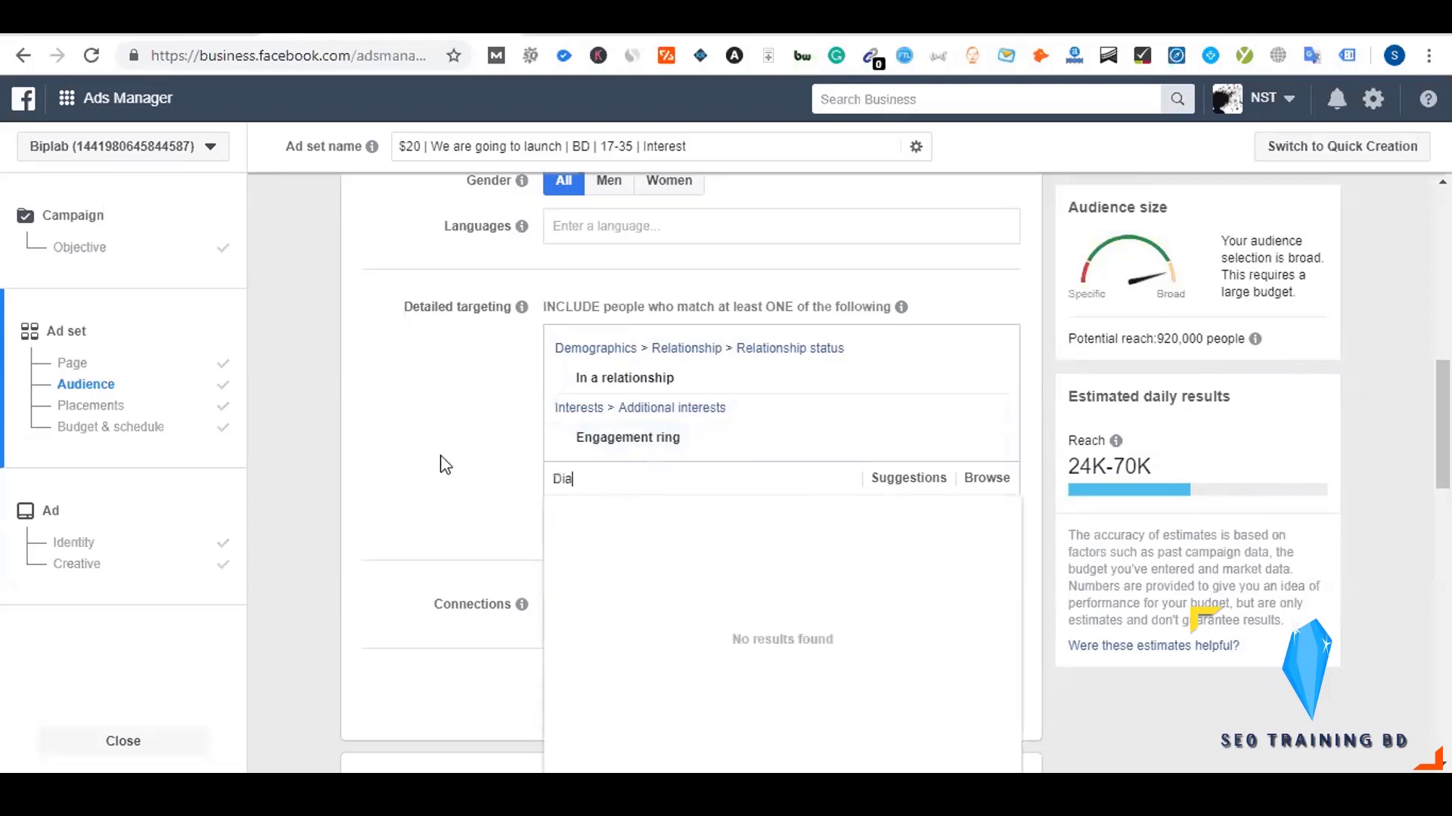
type("mond World")
left_click(470, 498)
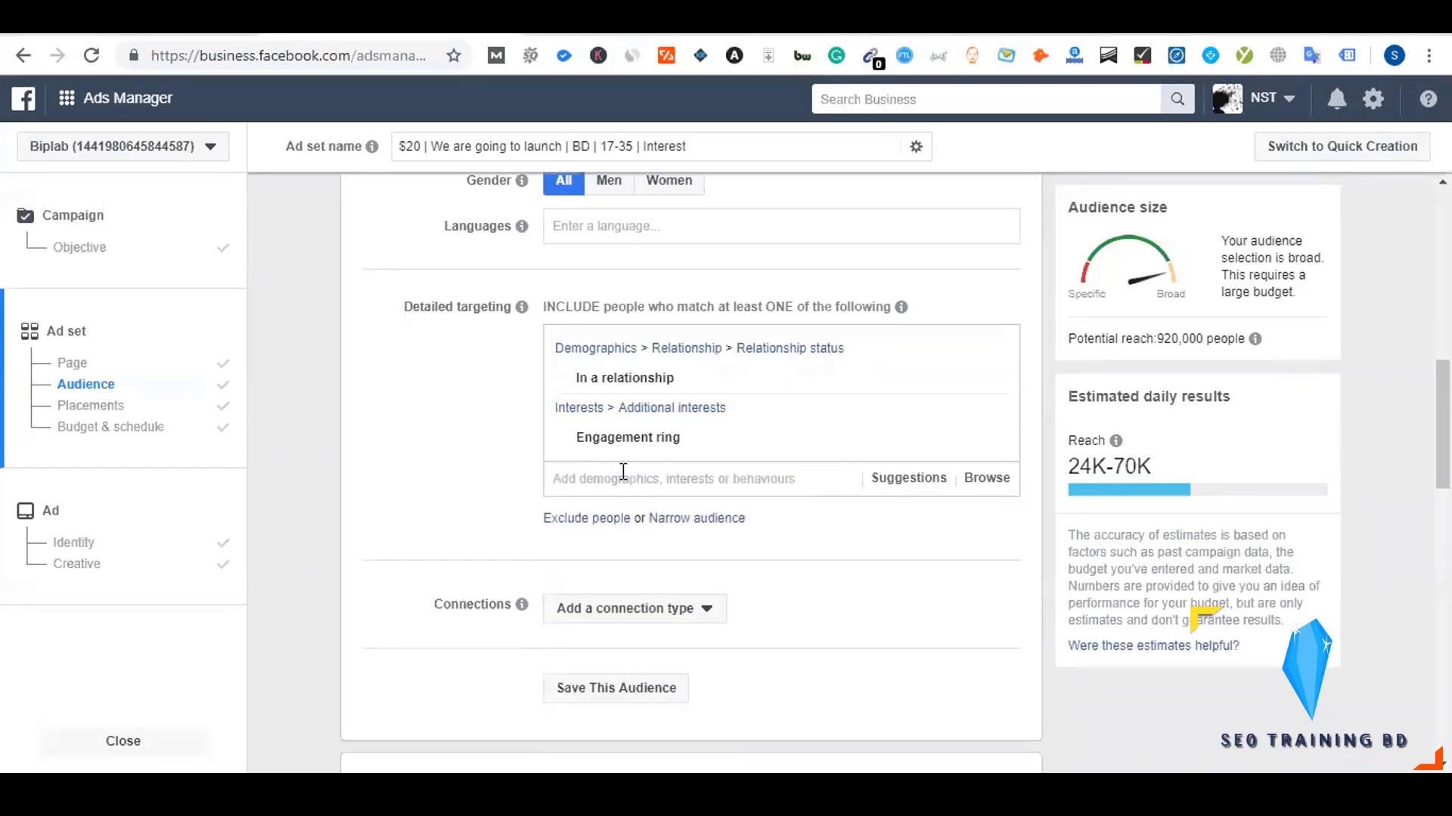
- Copy "Amin Jewellers" from the TG (Core) notes in Dynalist and search for it in the Ads Manager detailed targeting
key("alt+Tab")
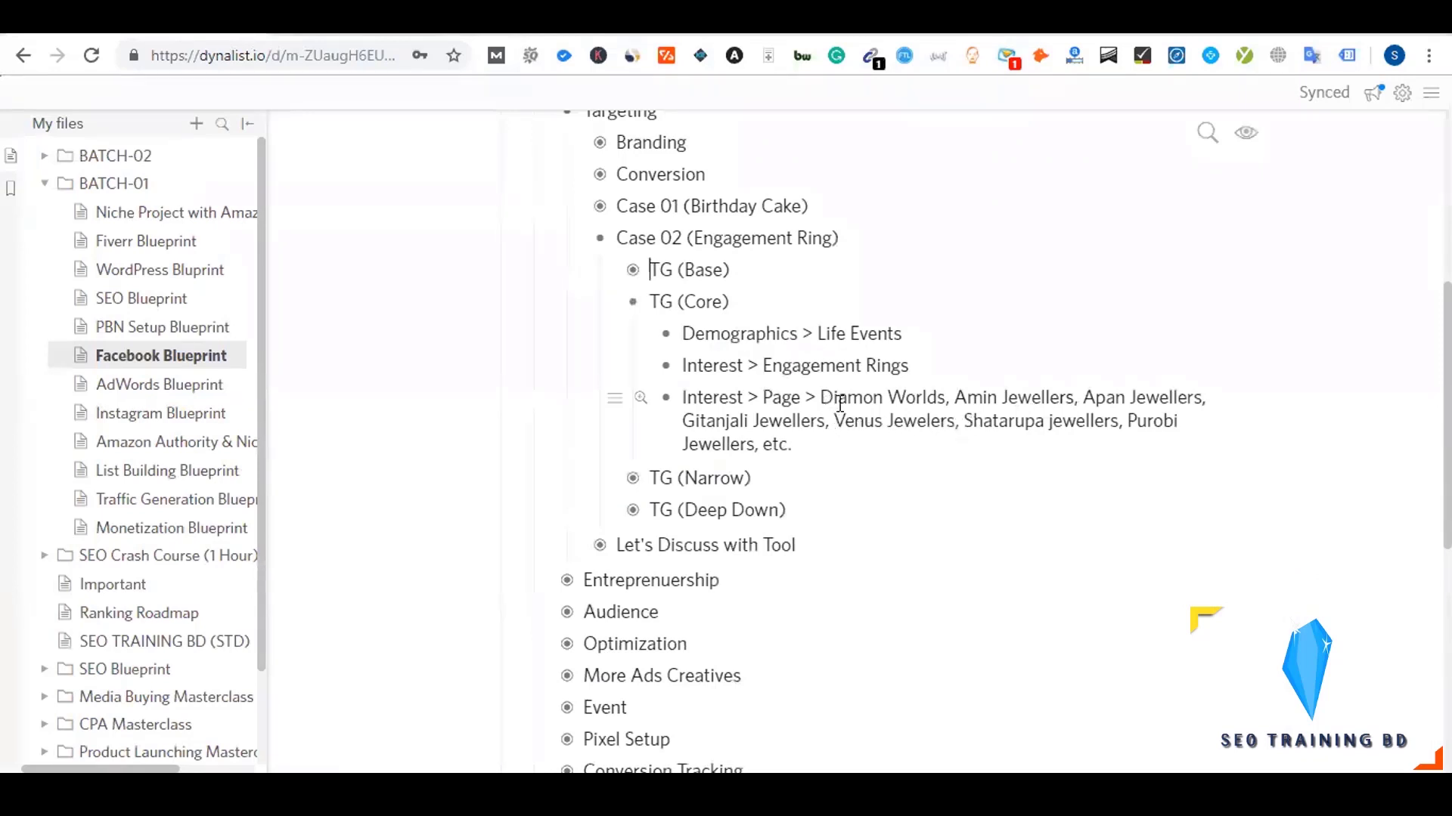
left_click_drag(957, 401, 1073, 399)
key("ctrl+c")
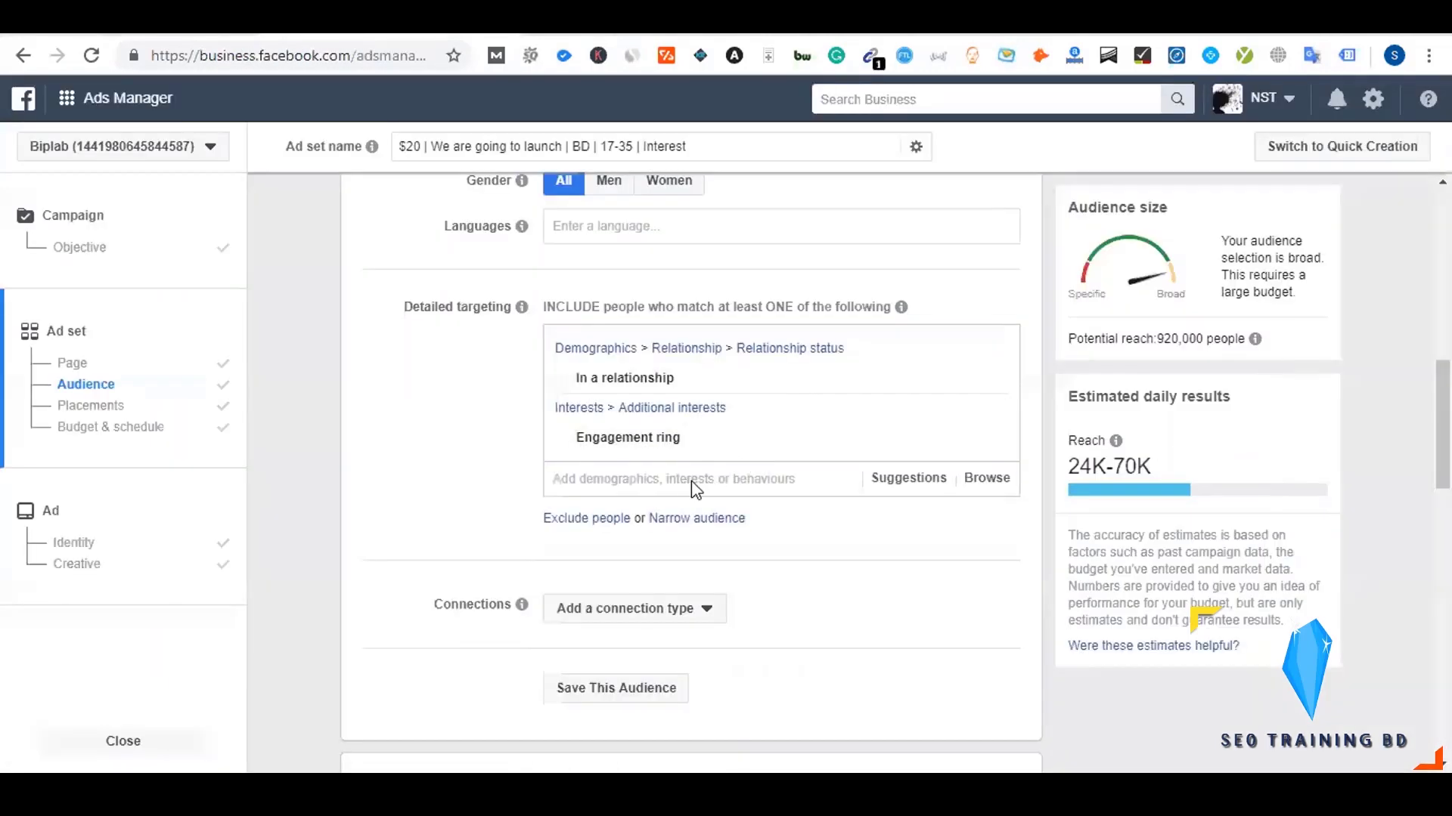
left_click(678, 481)
key("ctrl+v")
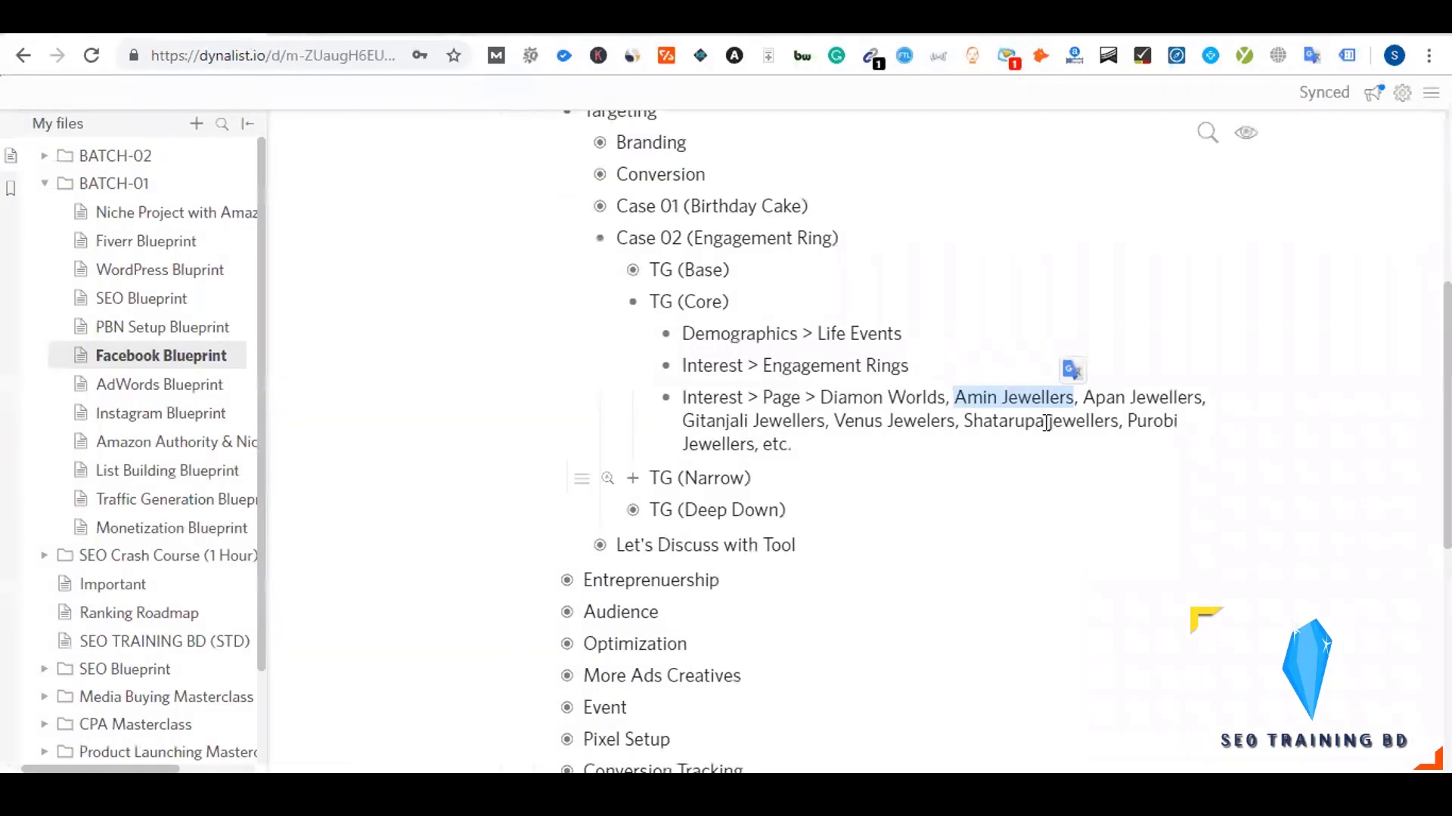
- Copy "Apan Jewellers" from the TG (Core) notes in Dynalist and search for it in the Ads Manager detailed targeting
left_click_drag(1084, 397, 1202, 399)
key("ctrl+c")
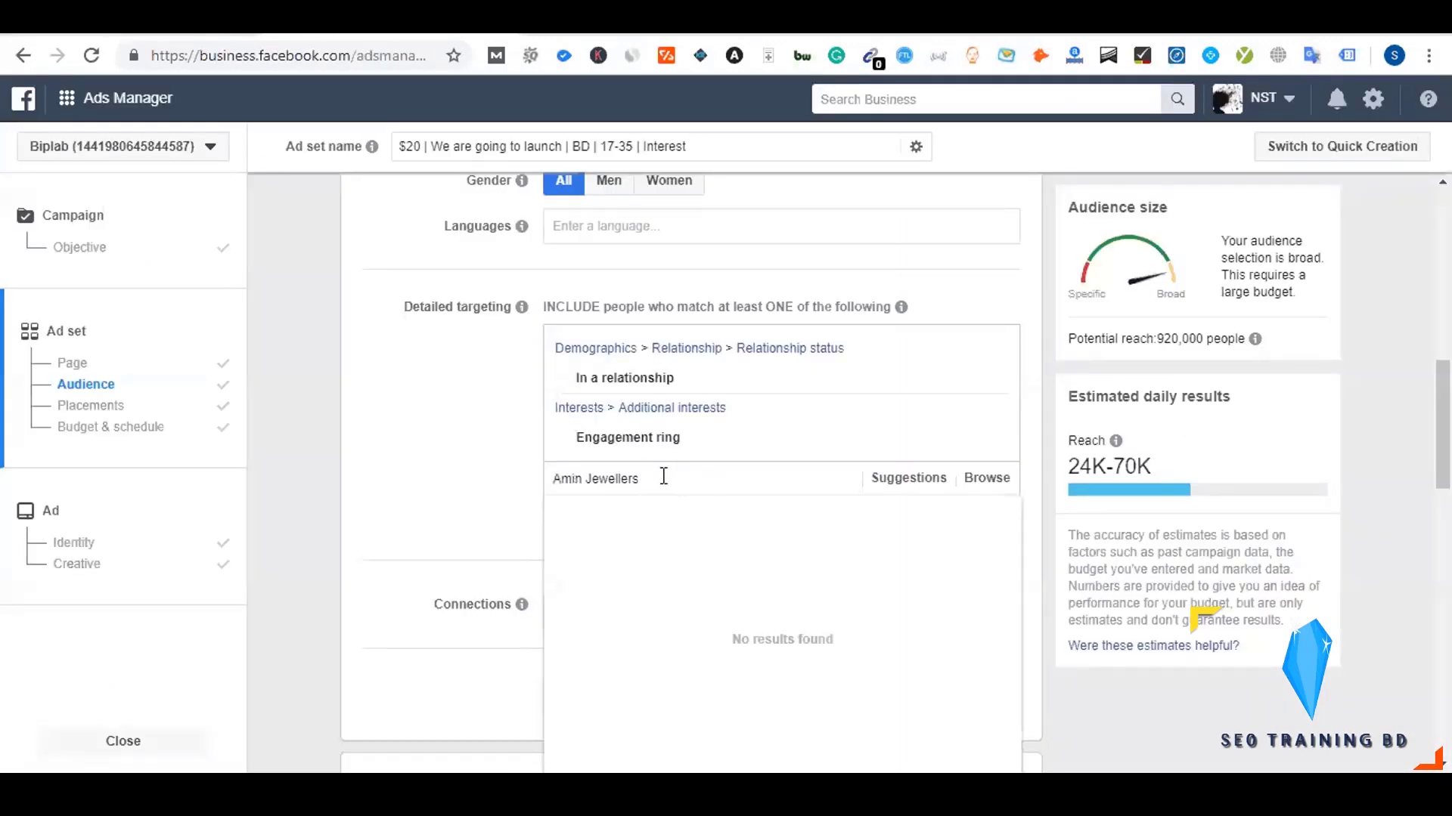
triple_click(664, 475)
key("ctrl+v")
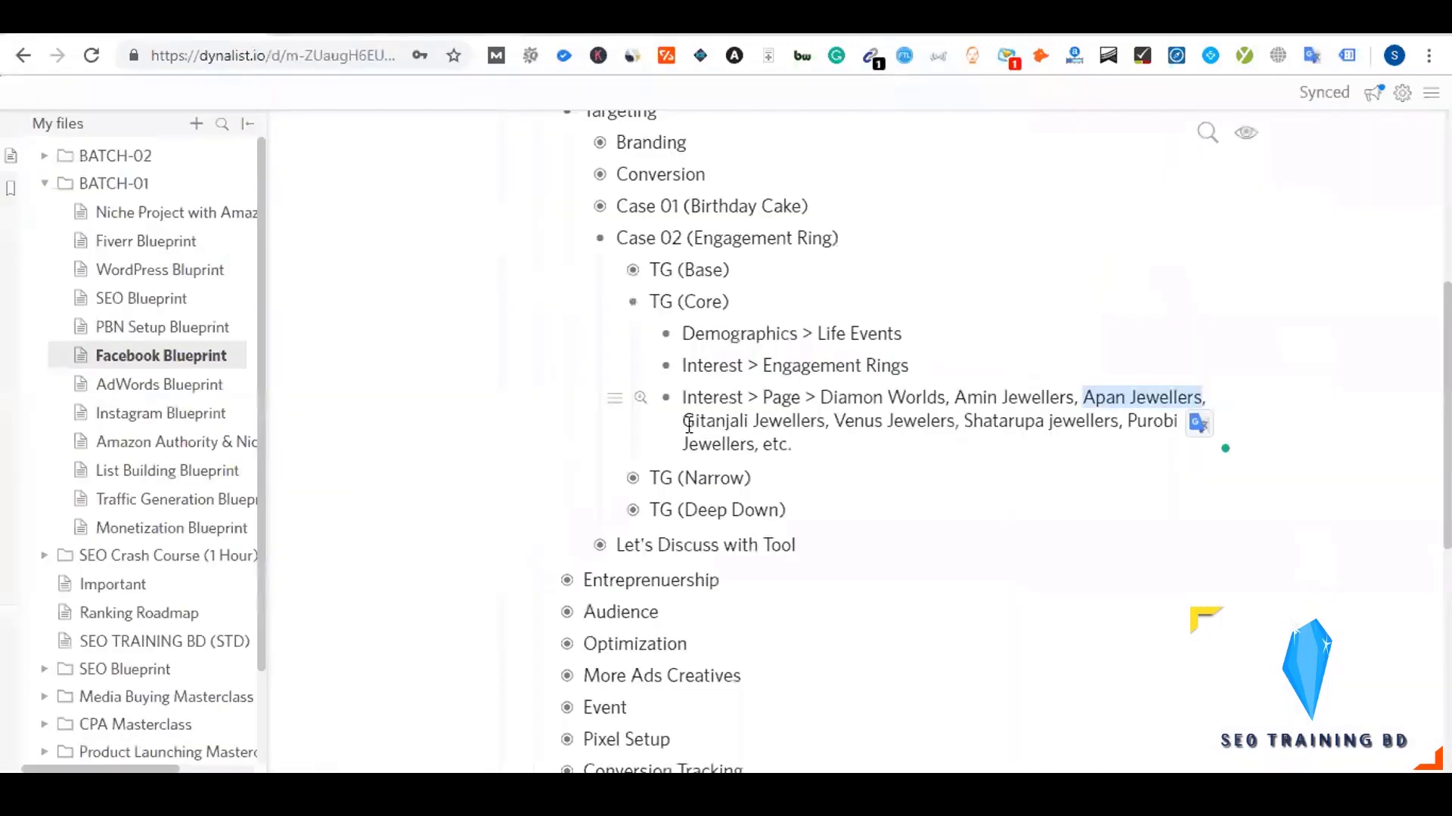
- Copy "Gitanjali Jewellers" from the Dynalist page list and search for it in the Ads Manager detailed targeting
left_click_drag(683, 423, 826, 425)
key("ctrl+c")
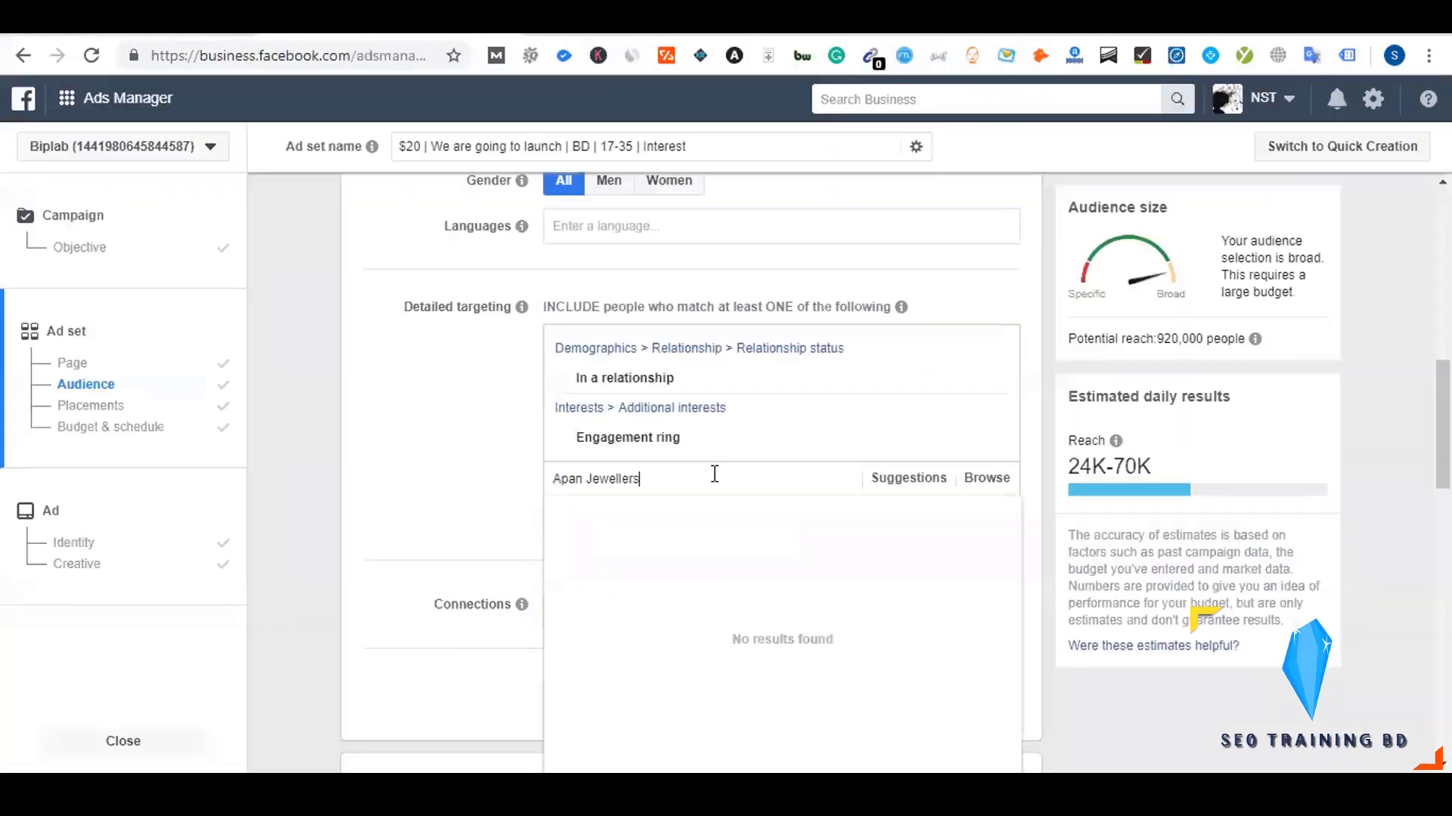
key("ctrl+a")
key("ctrl+v")
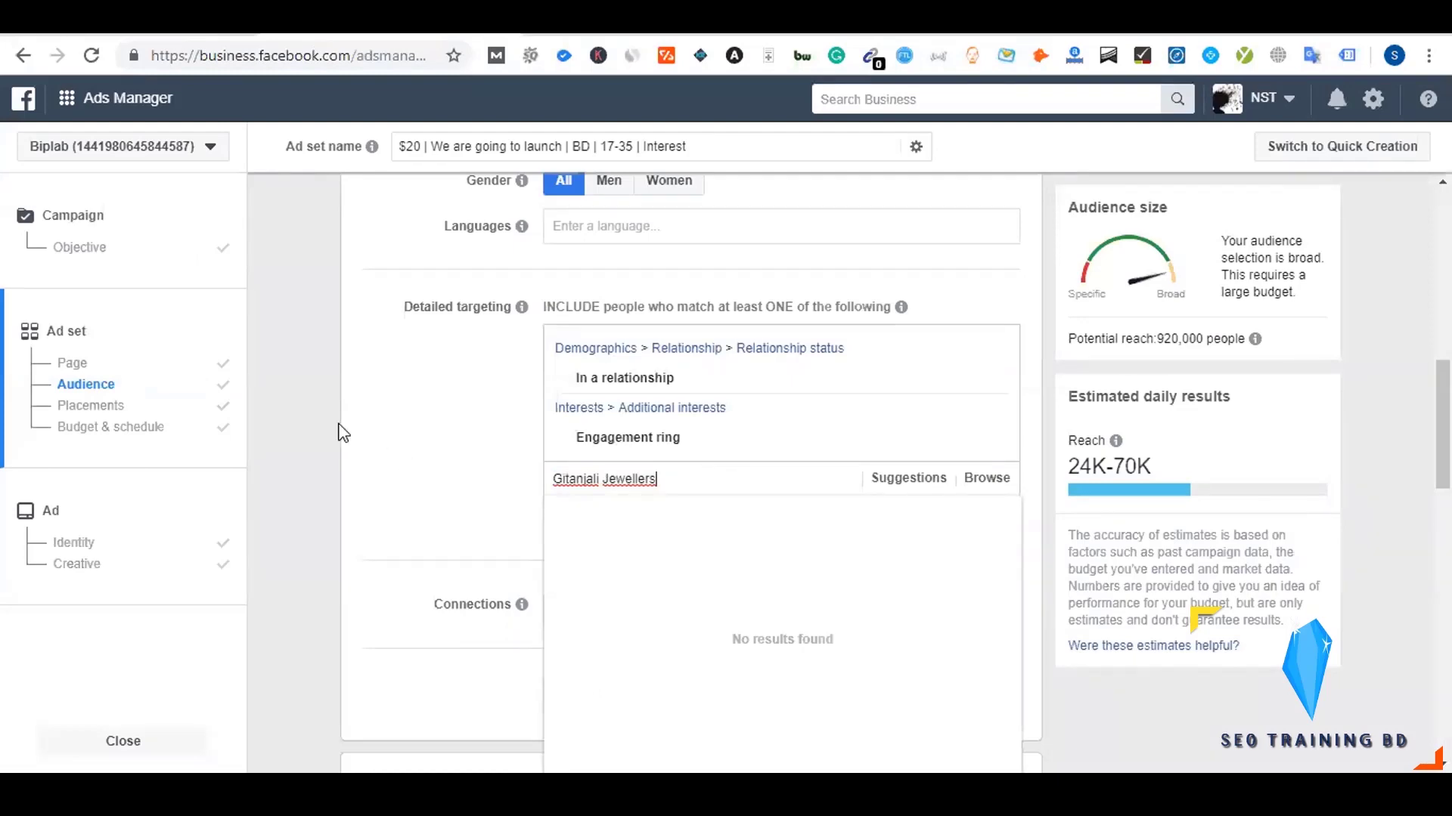
- Clear the jeweller search text from the Ads Manager detailed targeting and close the suggestion list
left_click(189, 31)
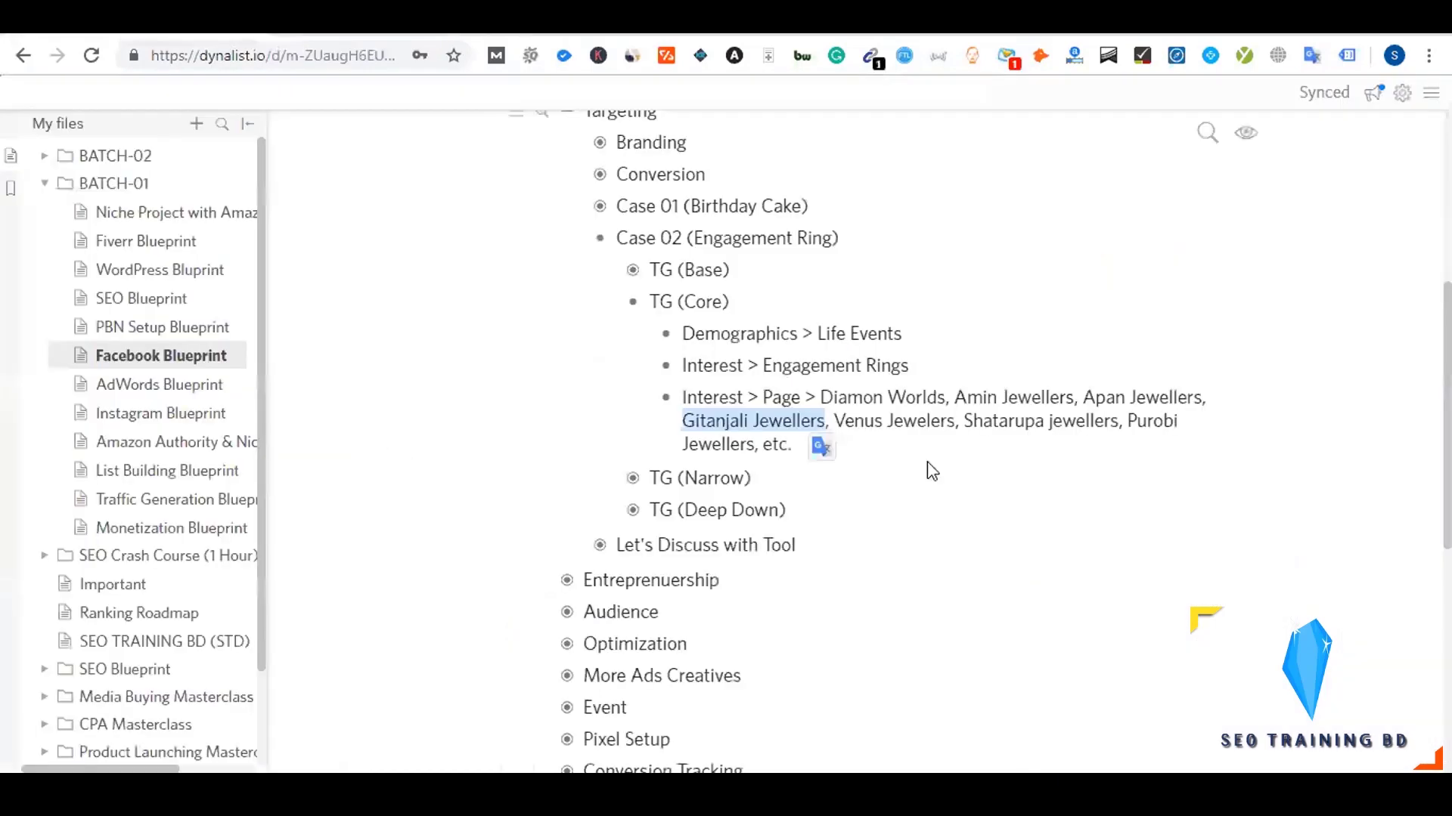
left_click(856, 421)
left_click(400, 33)
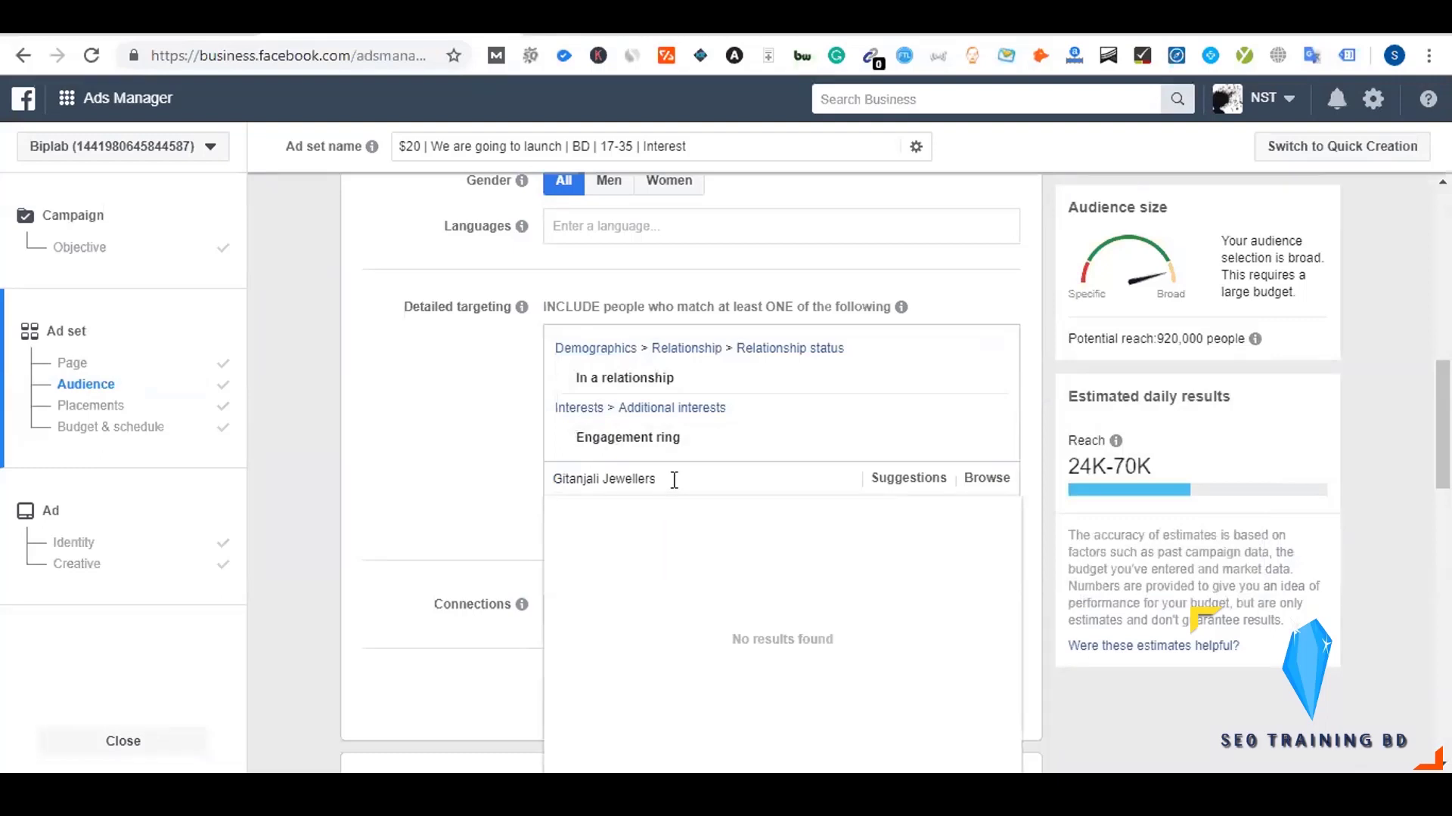
left_click_drag(668, 480, 508, 484)
left_click(500, 479)
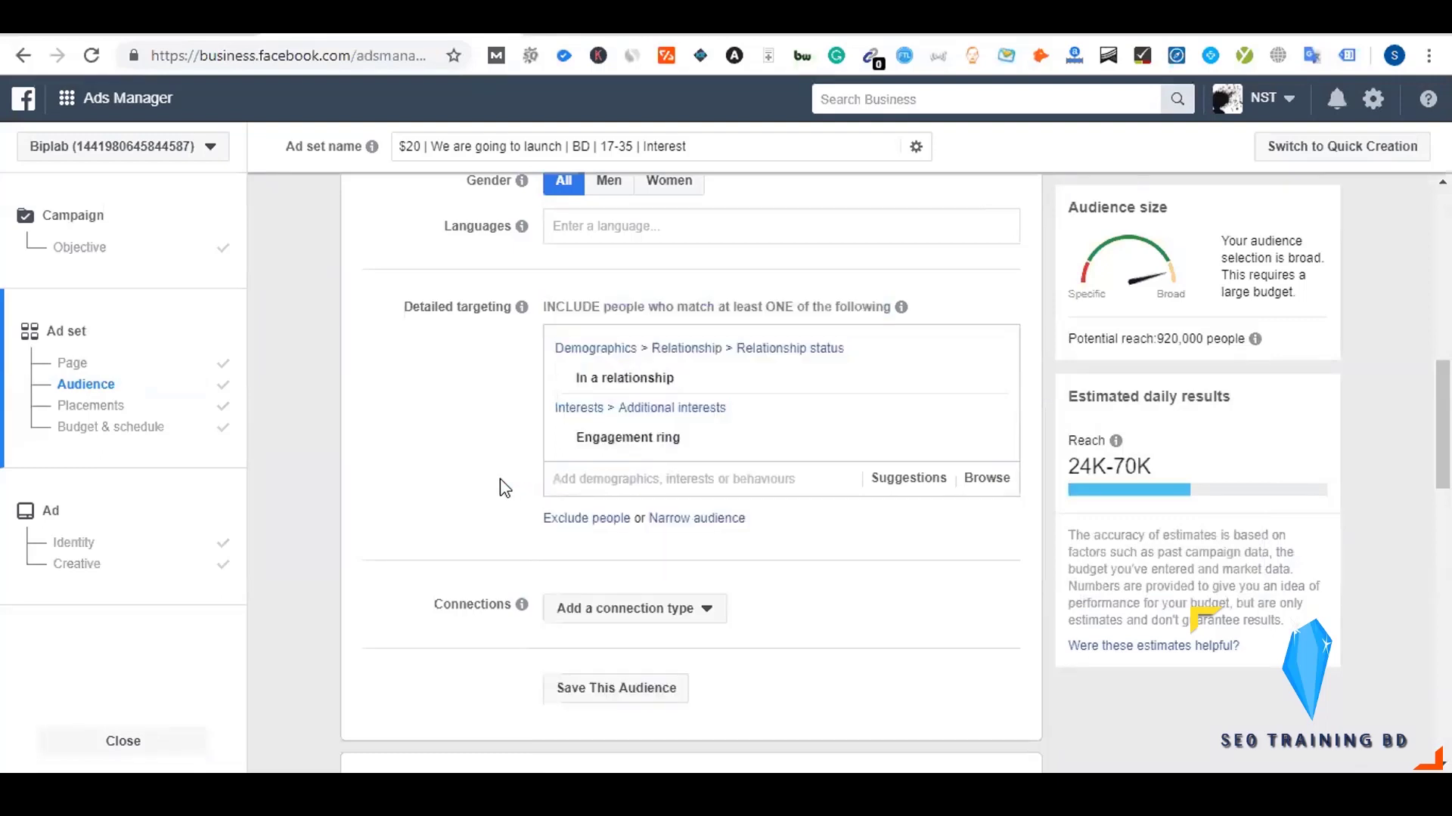
- Switch to Dynalist and review the TG (Narrow), TG (Base) and TG (Core) notes of Case 02 (Engagement Ring), collapsing each one
left_click(159, 29)
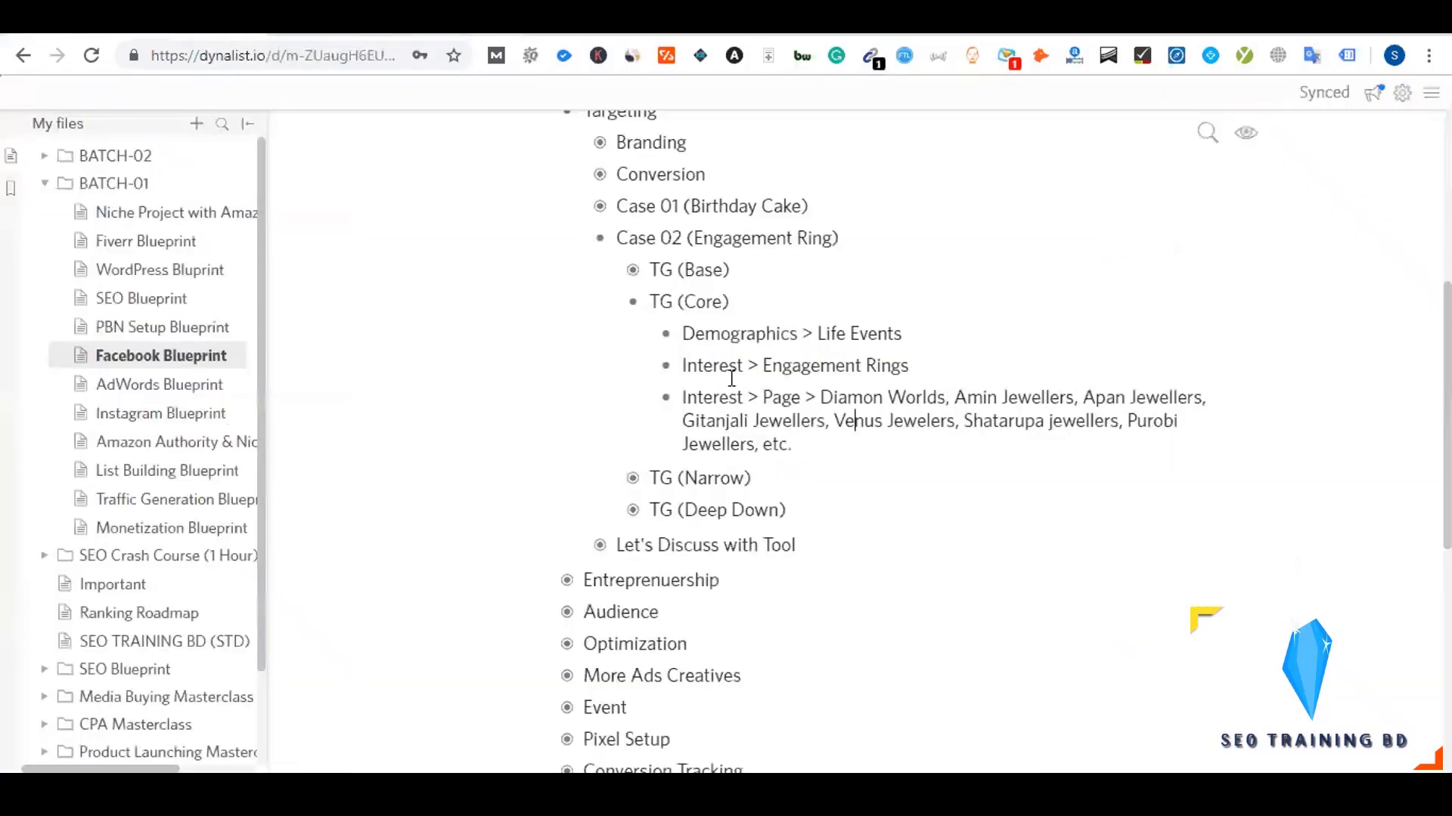
left_click(633, 481)
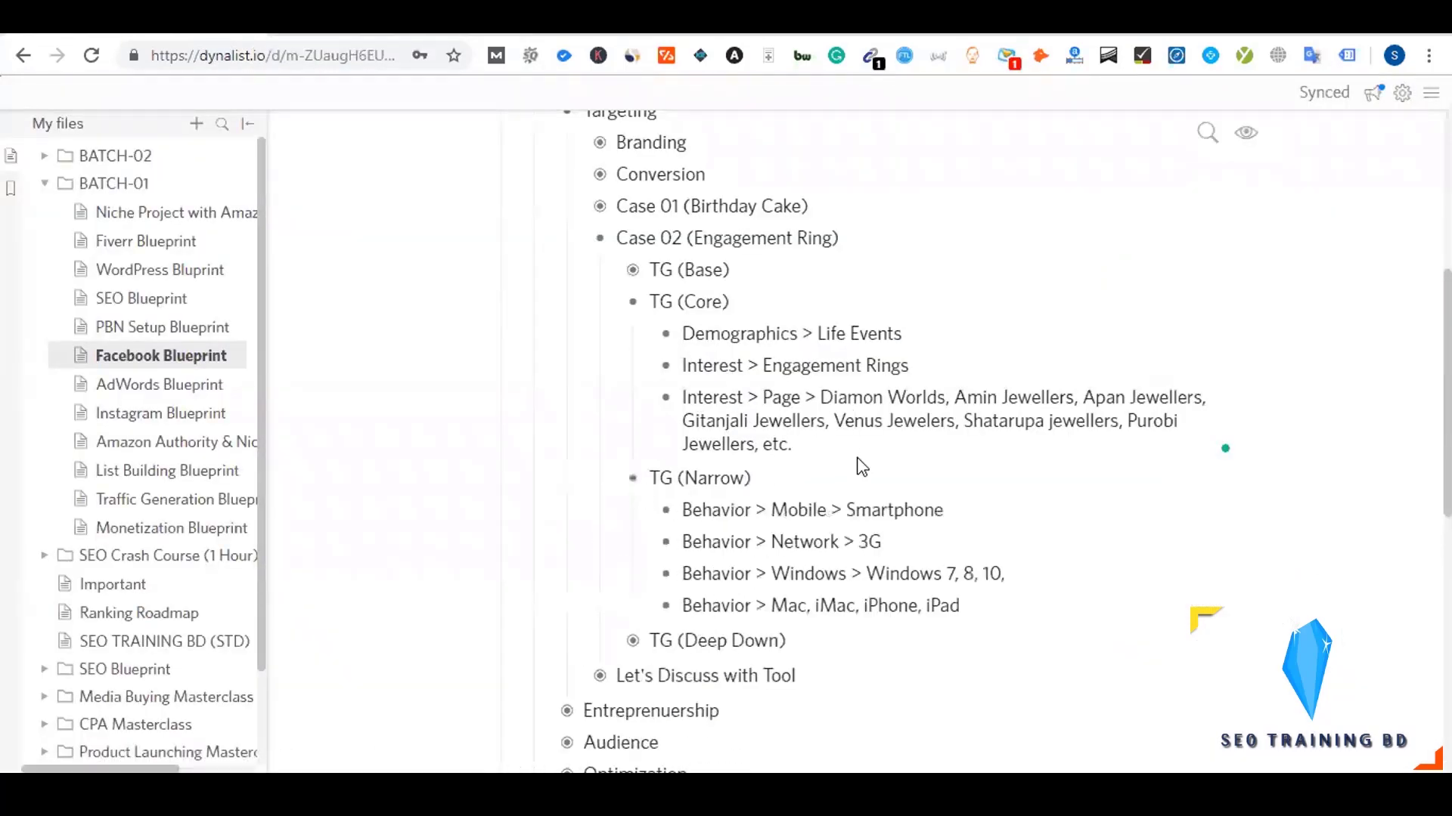
scroll(862, 466, "down", 1)
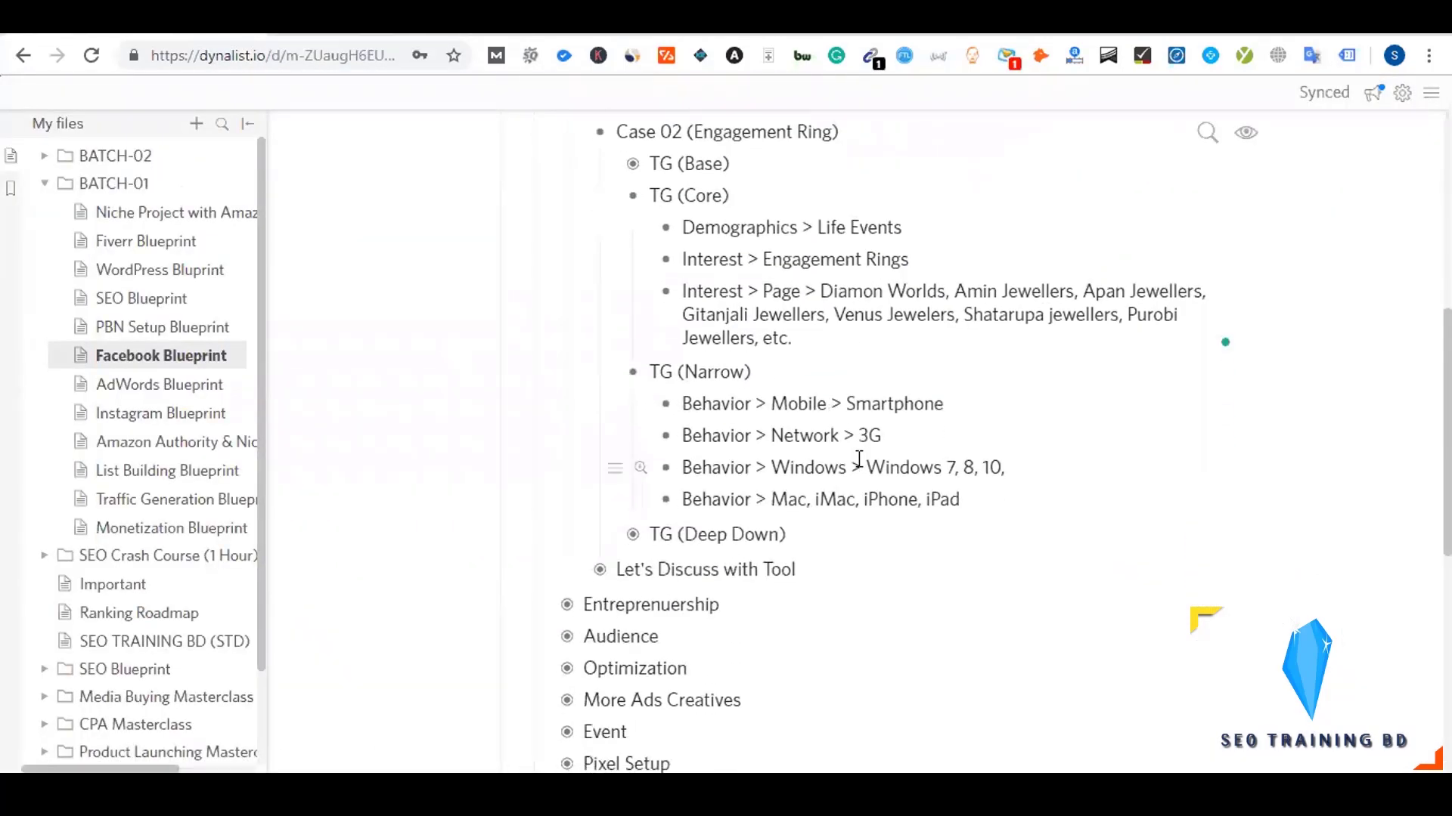
left_click(634, 196)
left_click(634, 227)
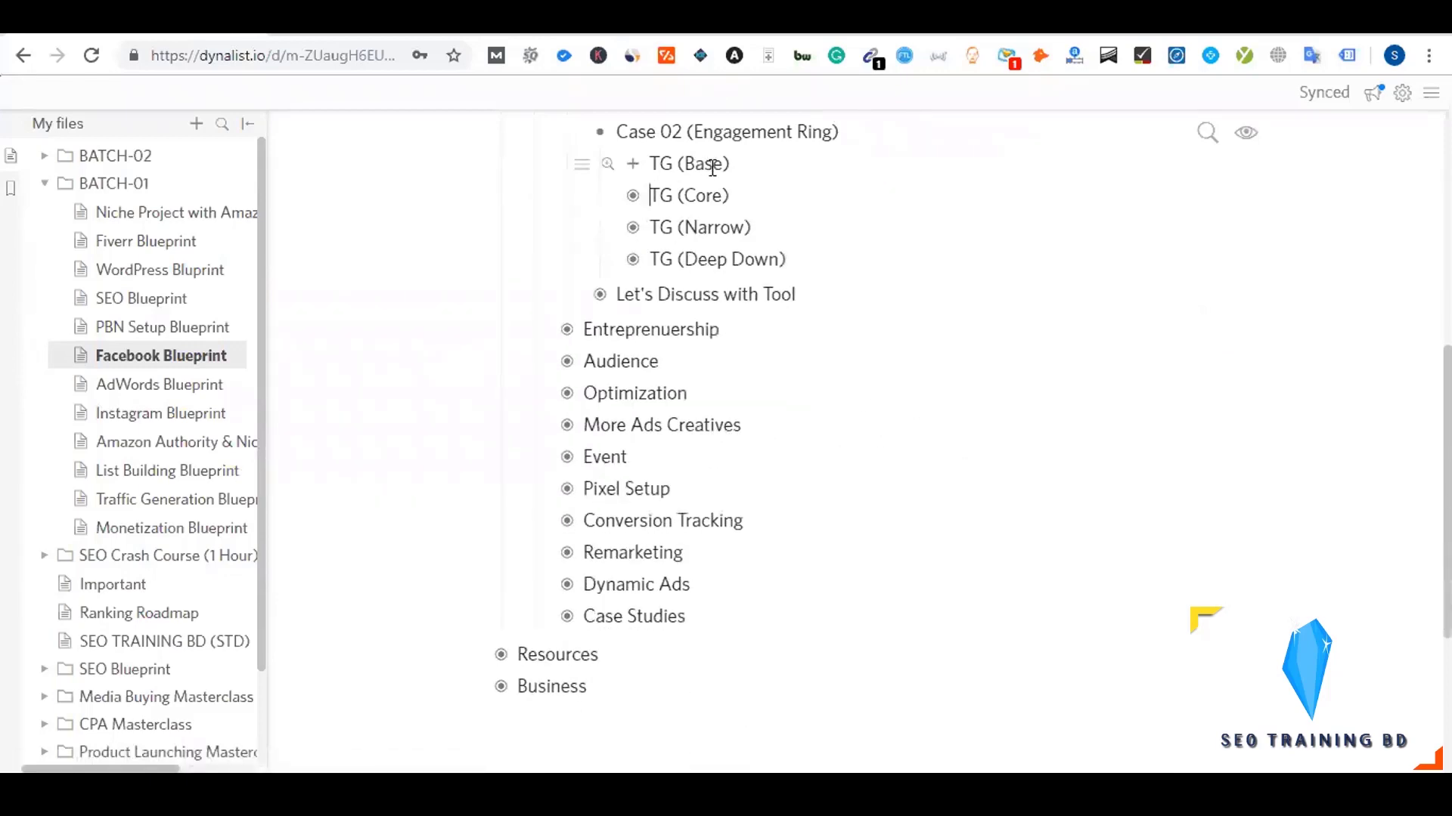
left_click(632, 167)
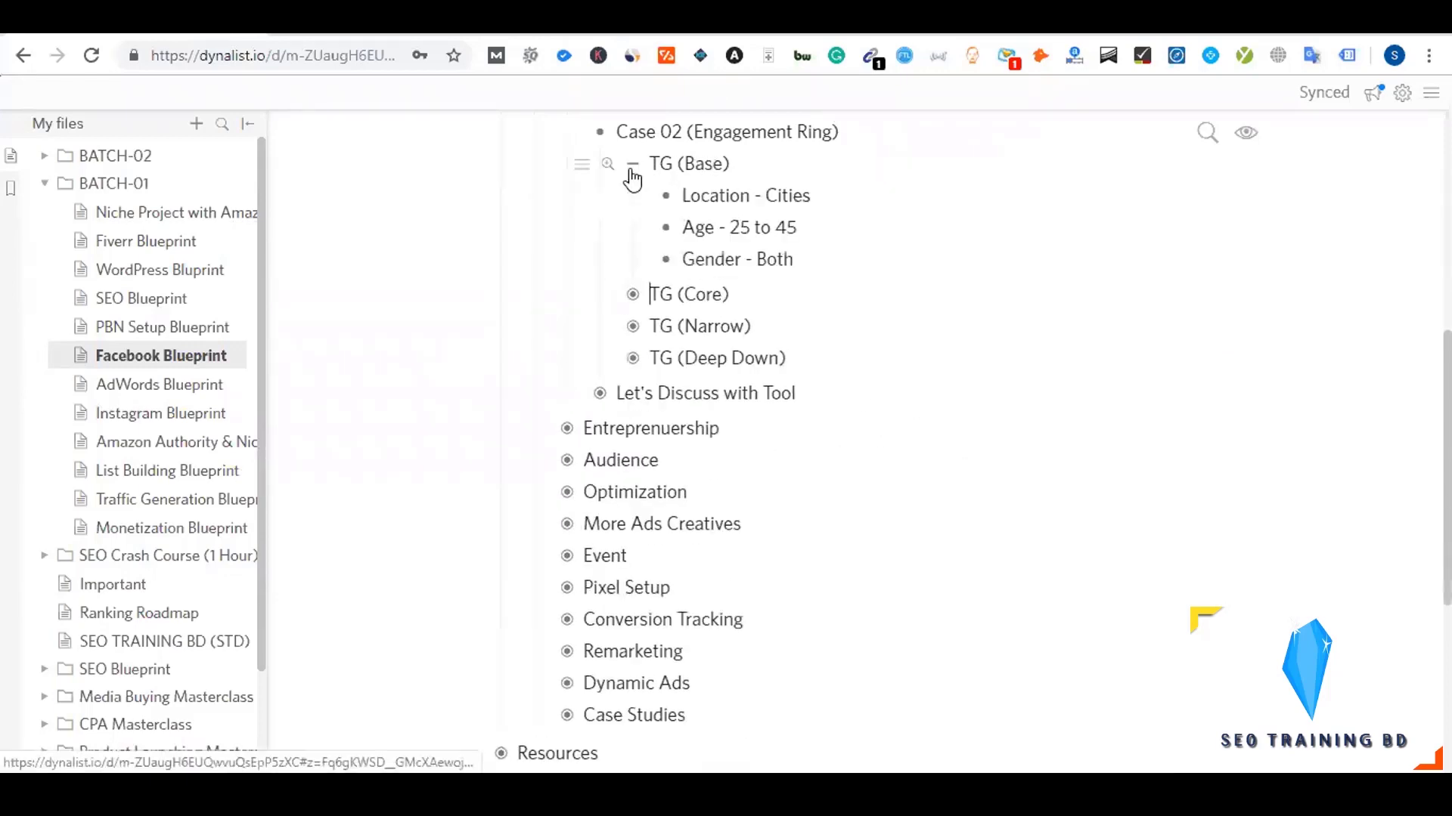
left_click(632, 167)
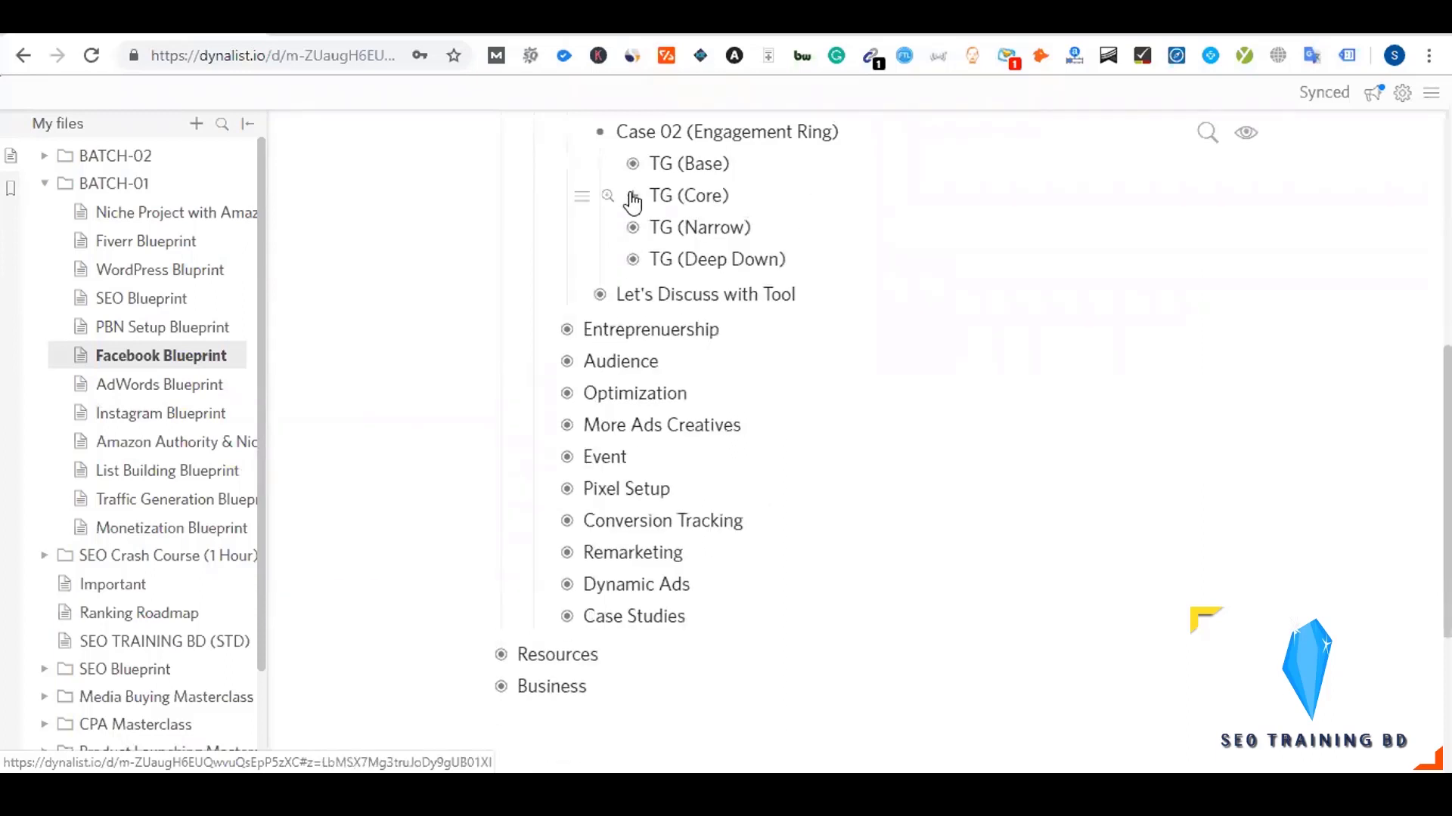
left_click(633, 198)
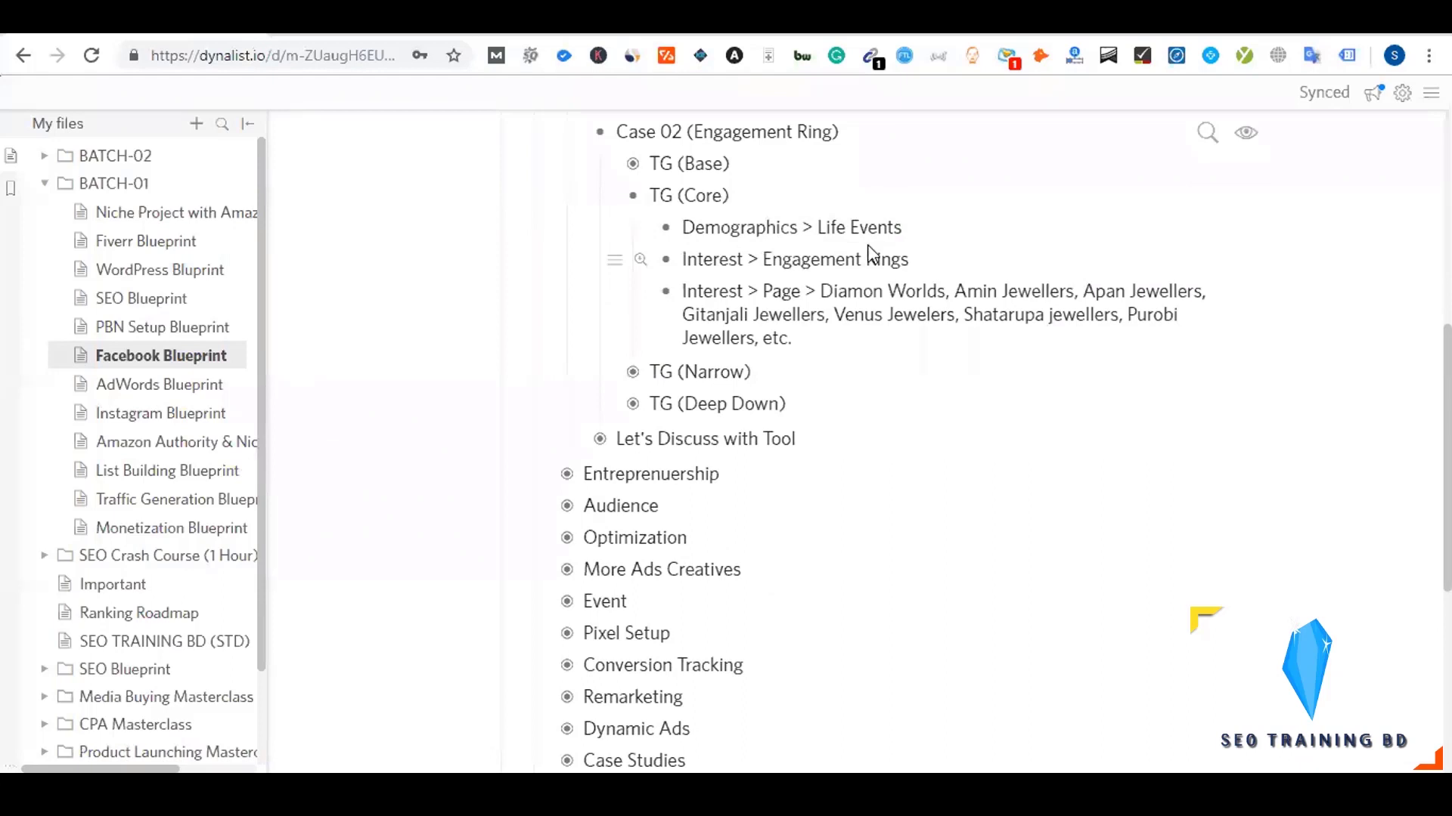
left_click(633, 195)
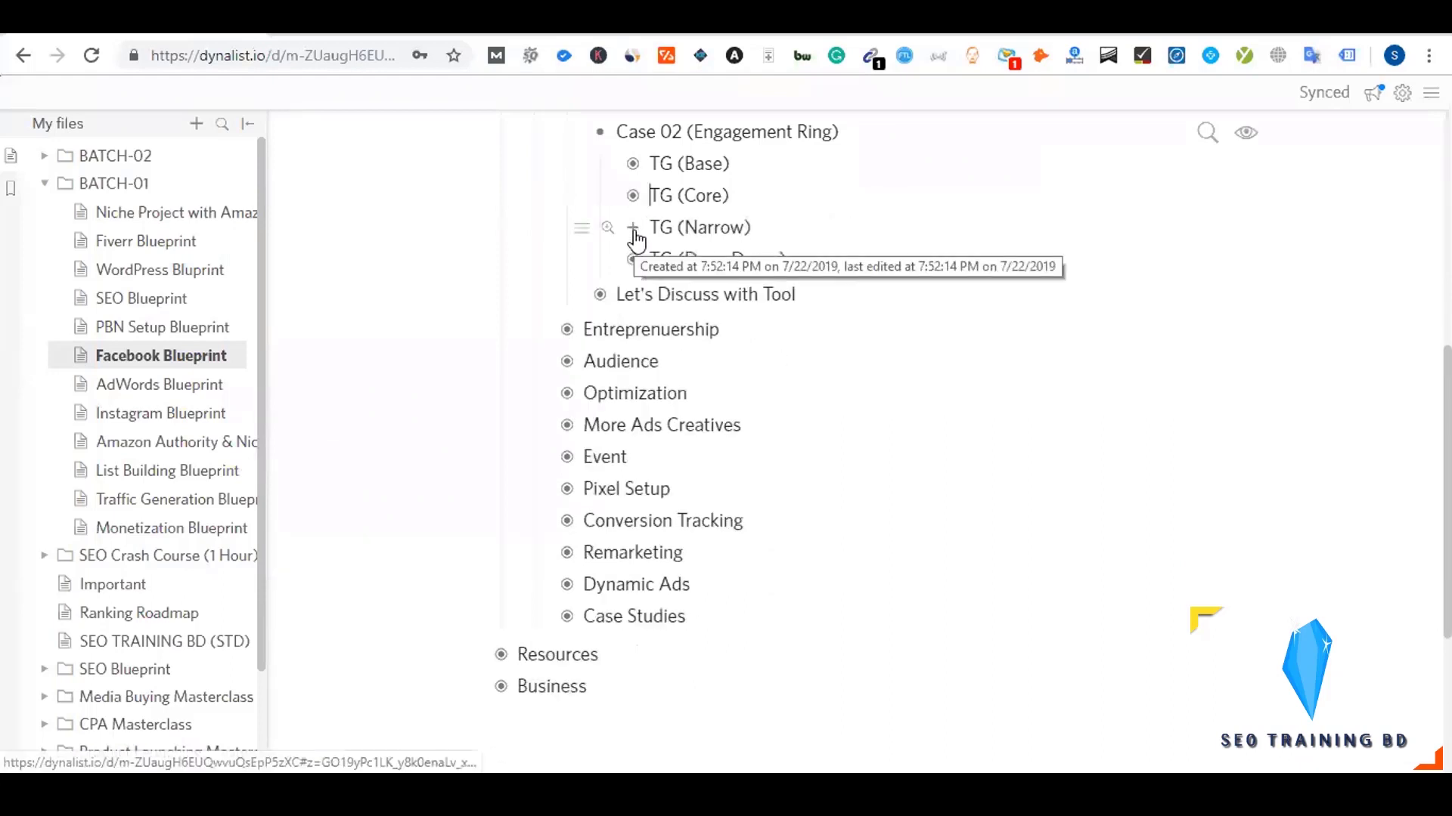
- Expand TG (Narrow) under Case 02 and append ", 4G" to the Behavior > Network > 3G note
left_click(633, 229)
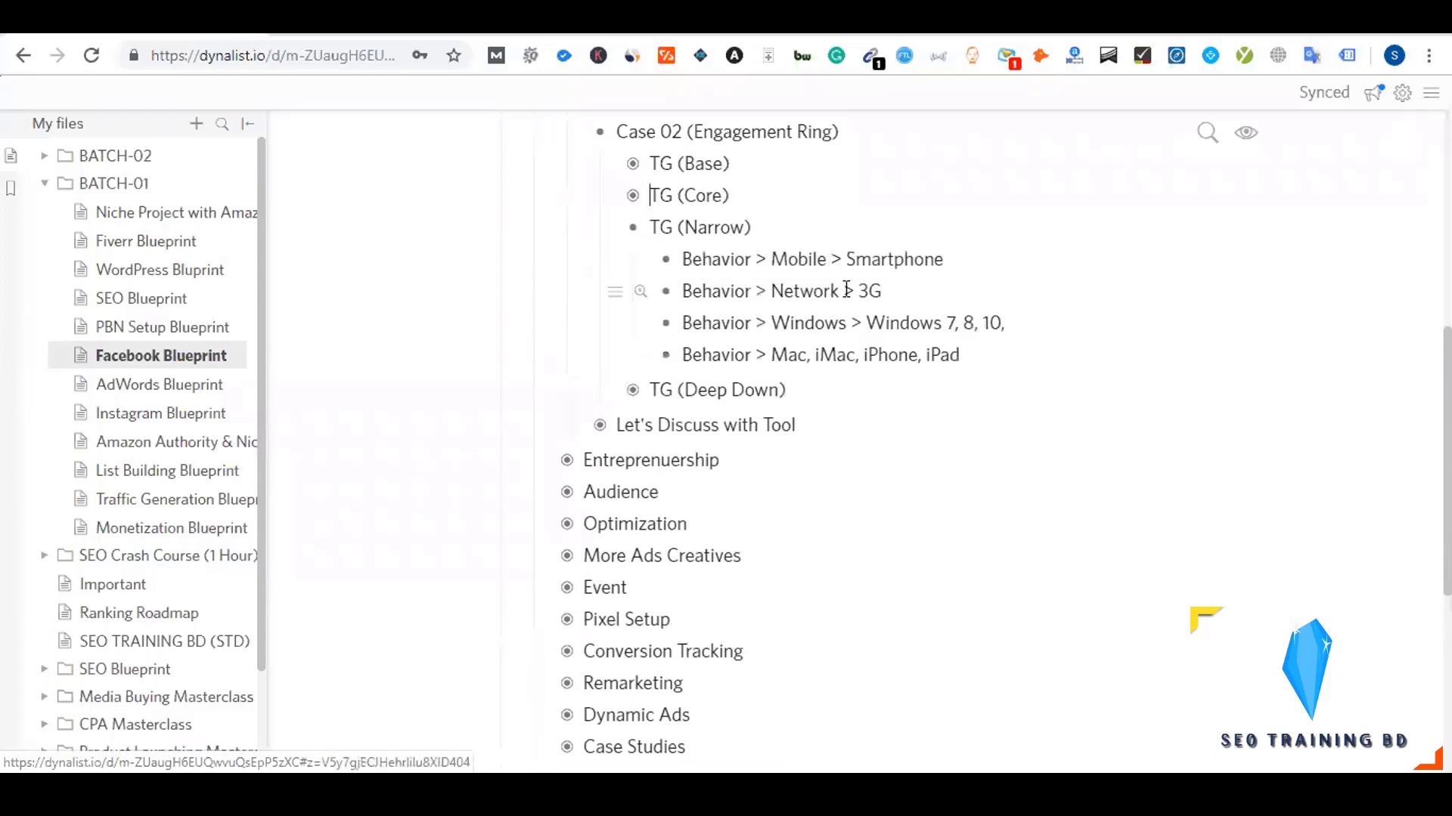
triple_click(906, 261)
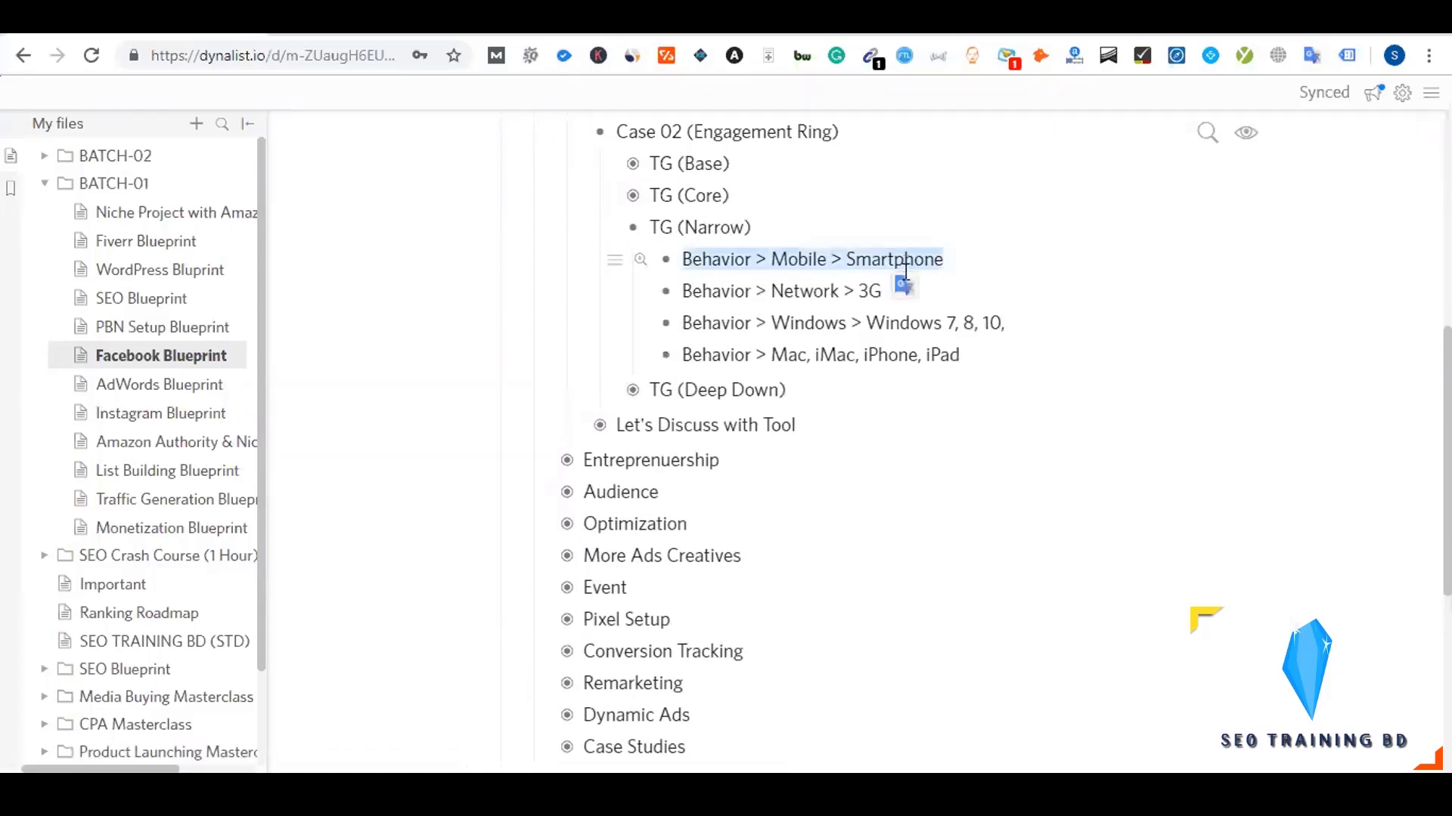
left_click(886, 294)
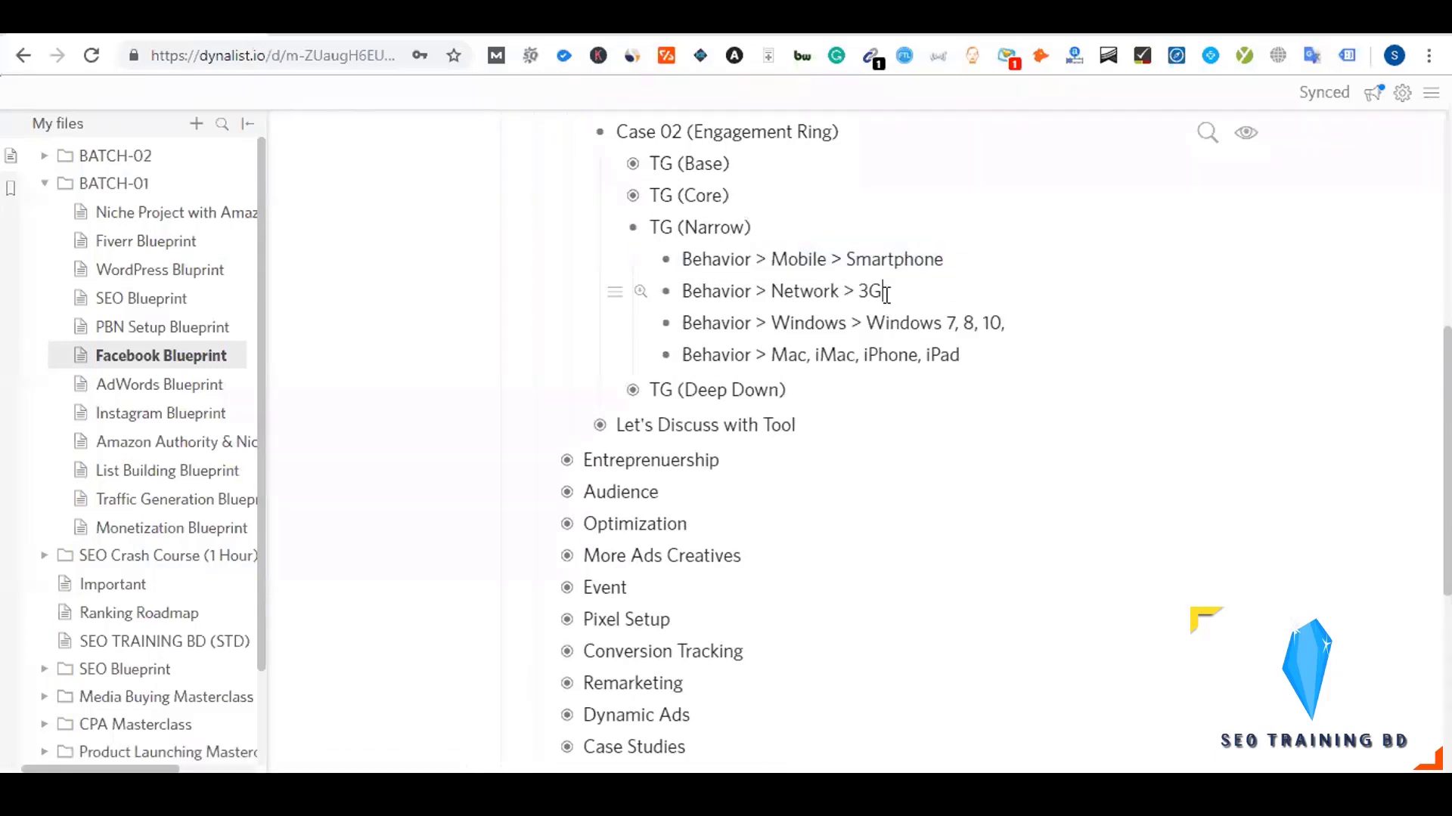
type(", 4G")
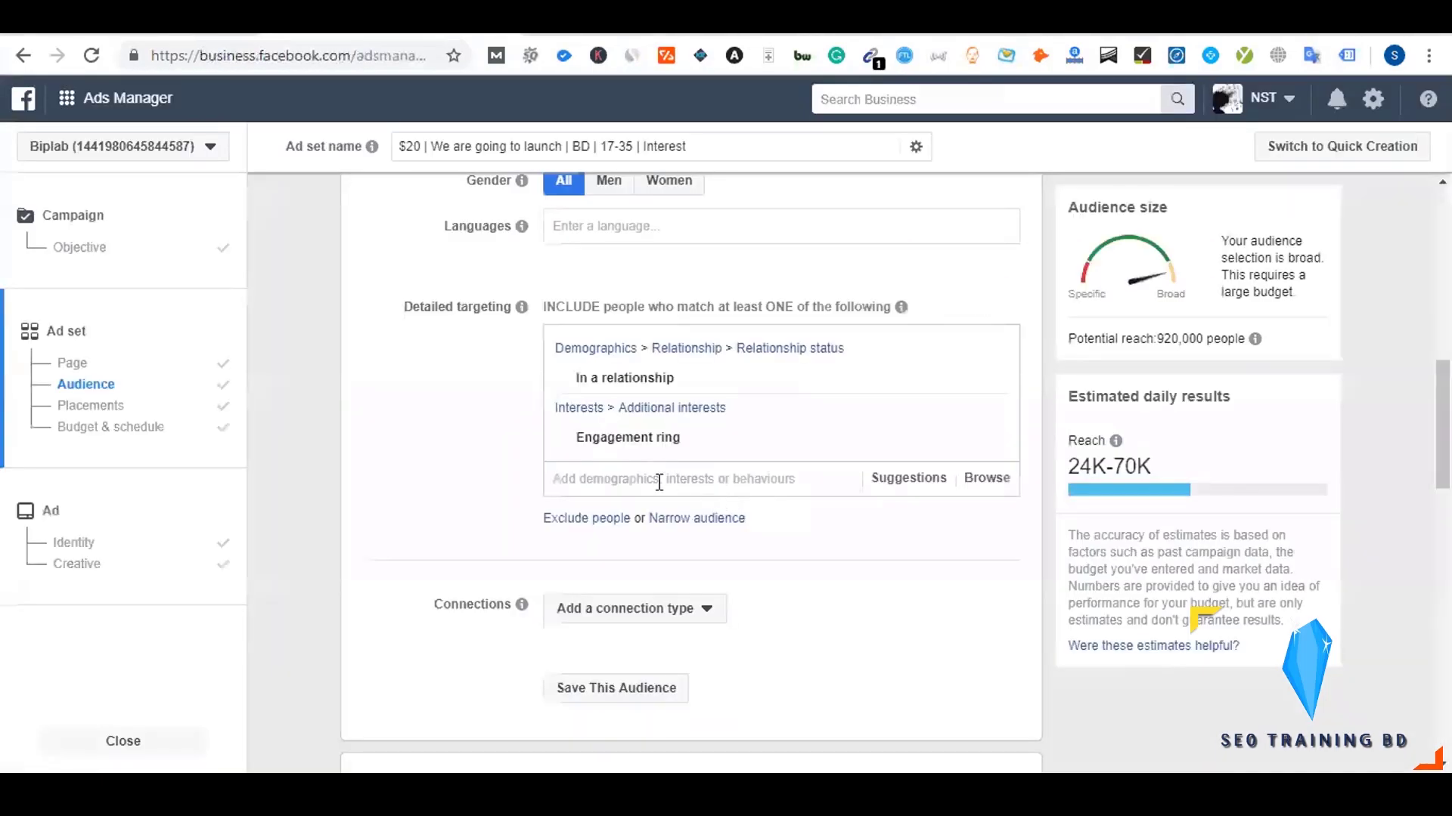
- Open the included detailed targeting search in Ads Manager for a new entry
left_click(657, 481)
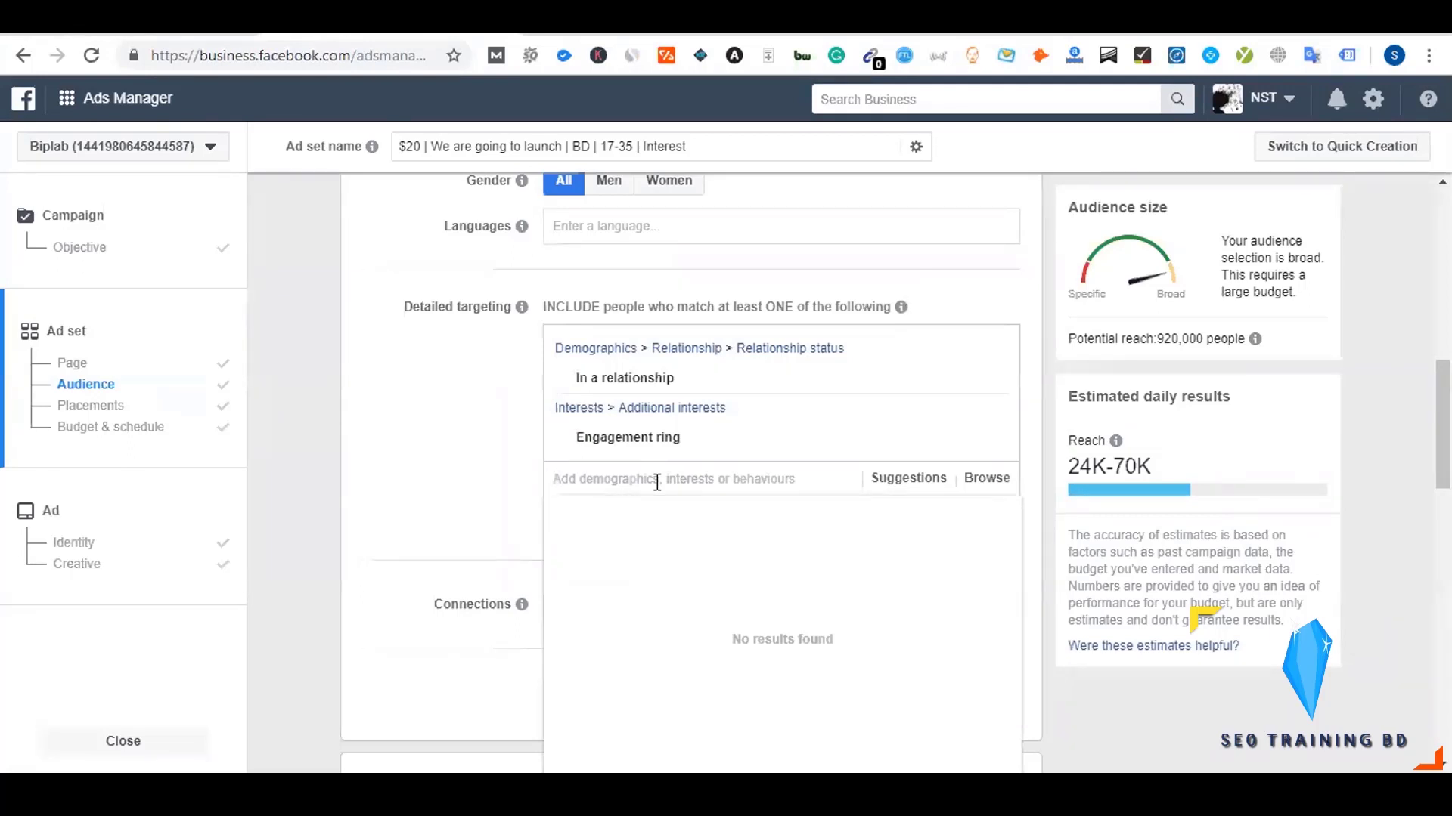
- Search the ad set's detailed targeting options for BITM and Rokomar
type("BITM")
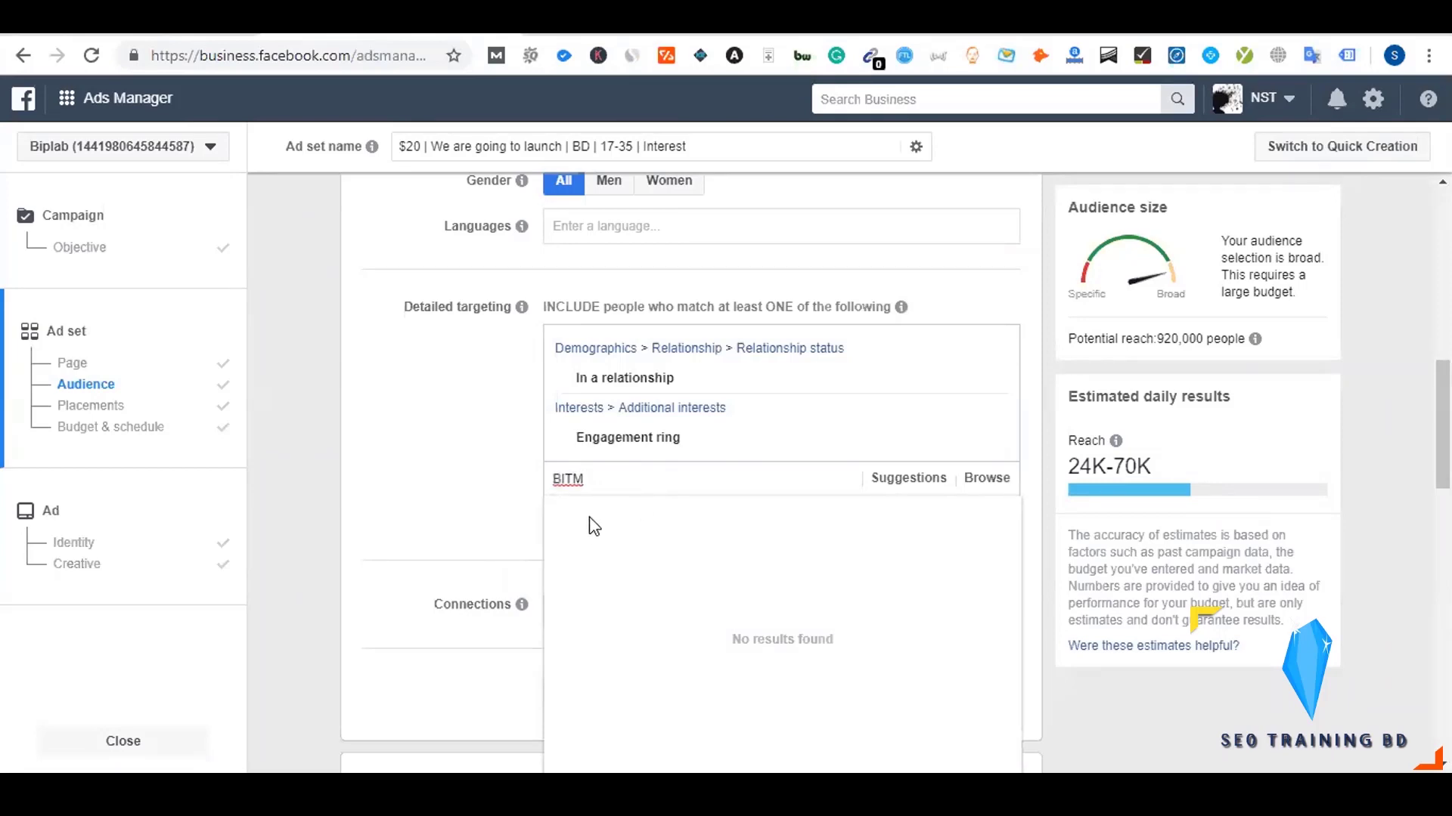
left_click(499, 490)
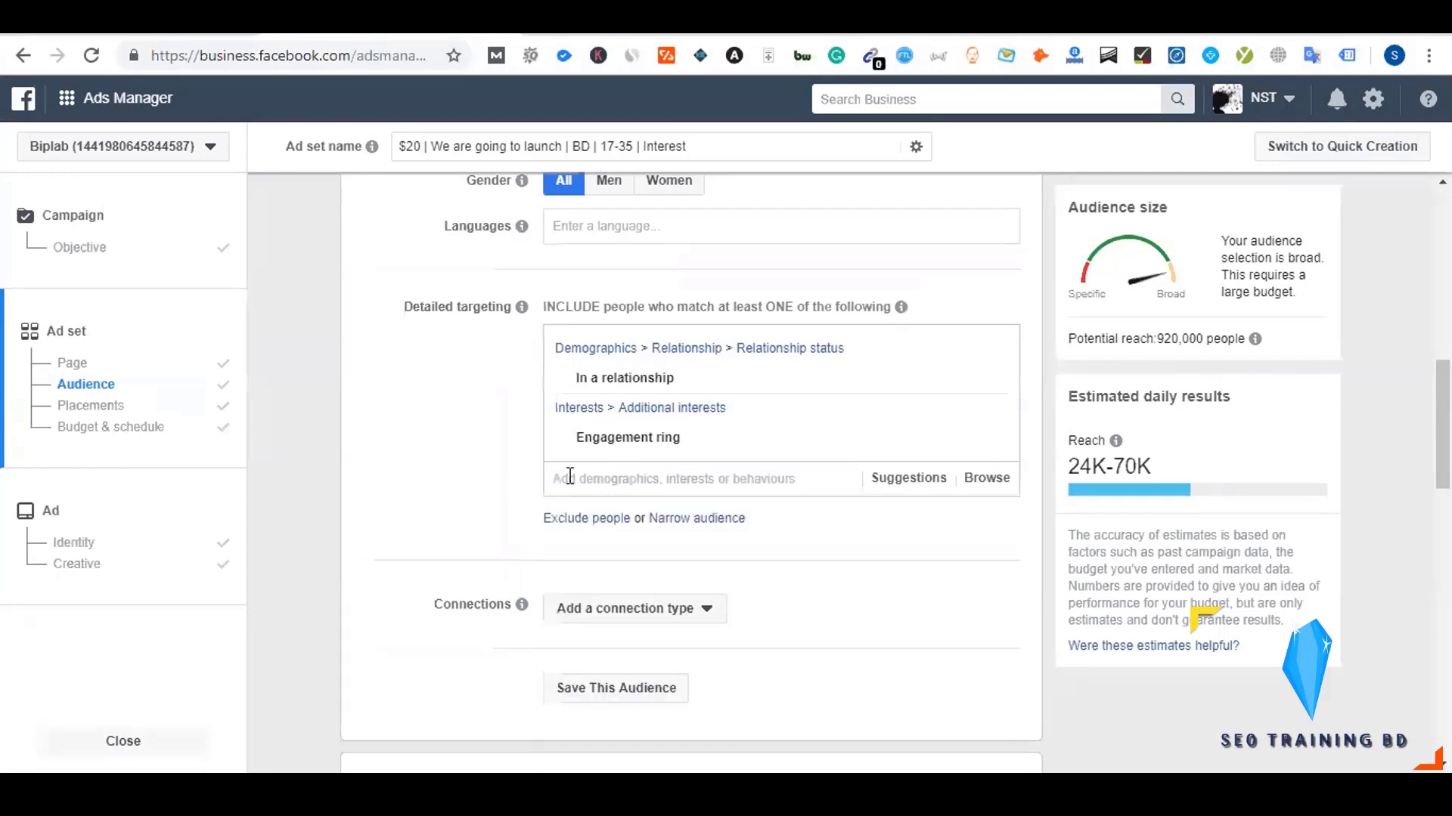
left_click(570, 476)
type("Rolo")
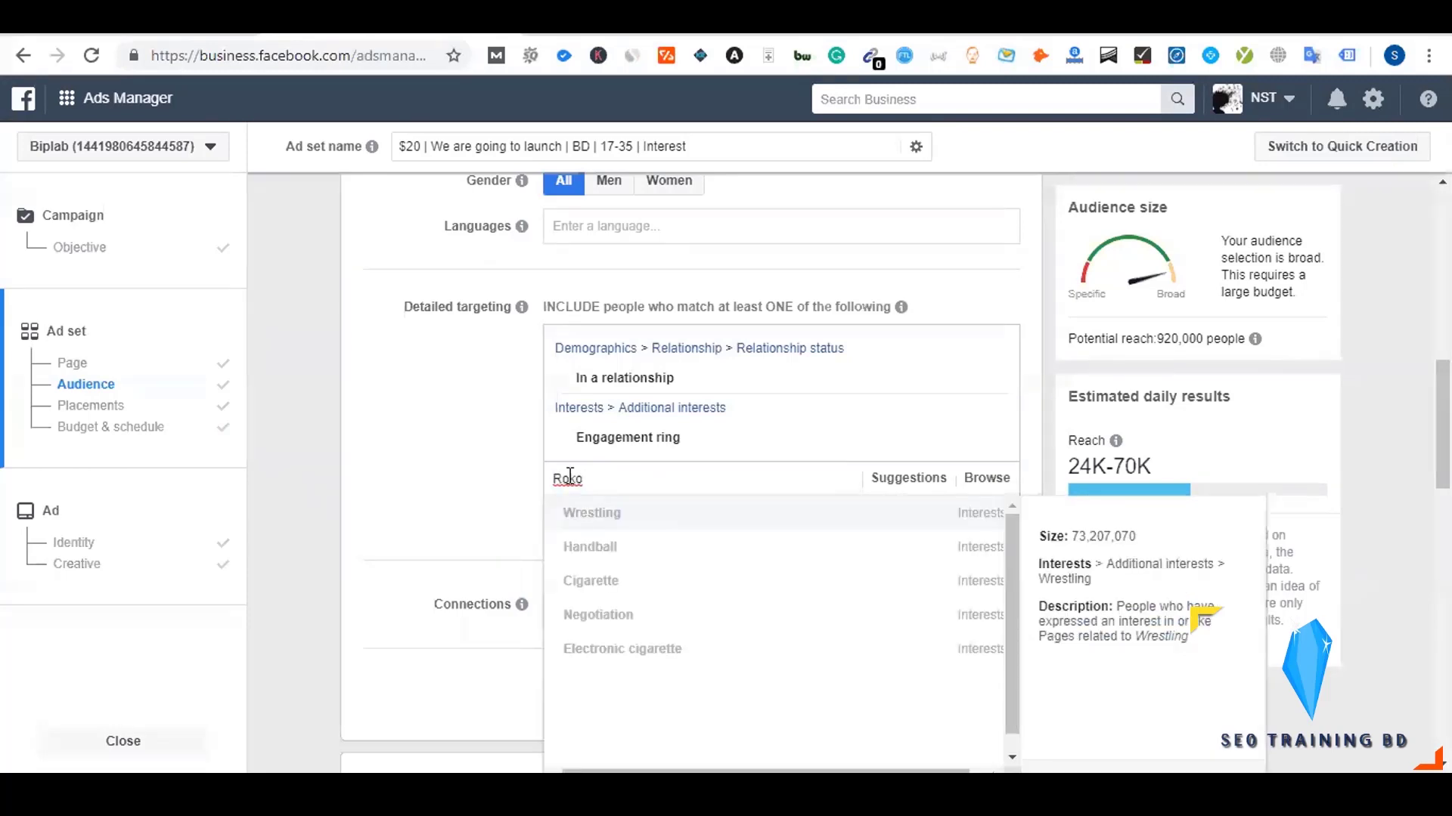
type("mar")
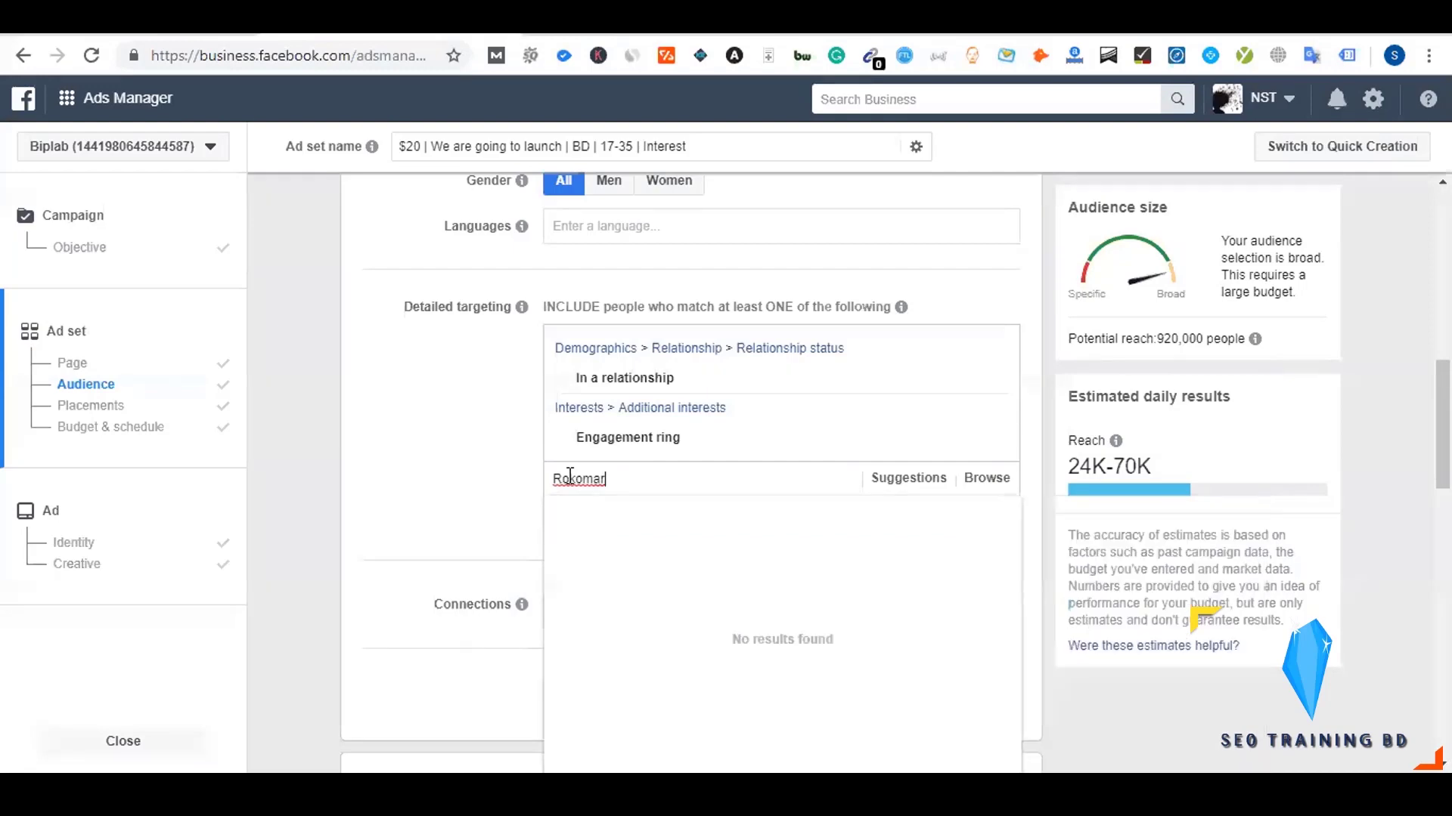
- Clear the detailed targeting search and look up Daraz instead
key("BackSpace")
key("BackSpace")
key("BackSpace")
key("BackSpace")
key("BackSpace")
key("BackSpace")
key("BackSpace")
type("Daraz")
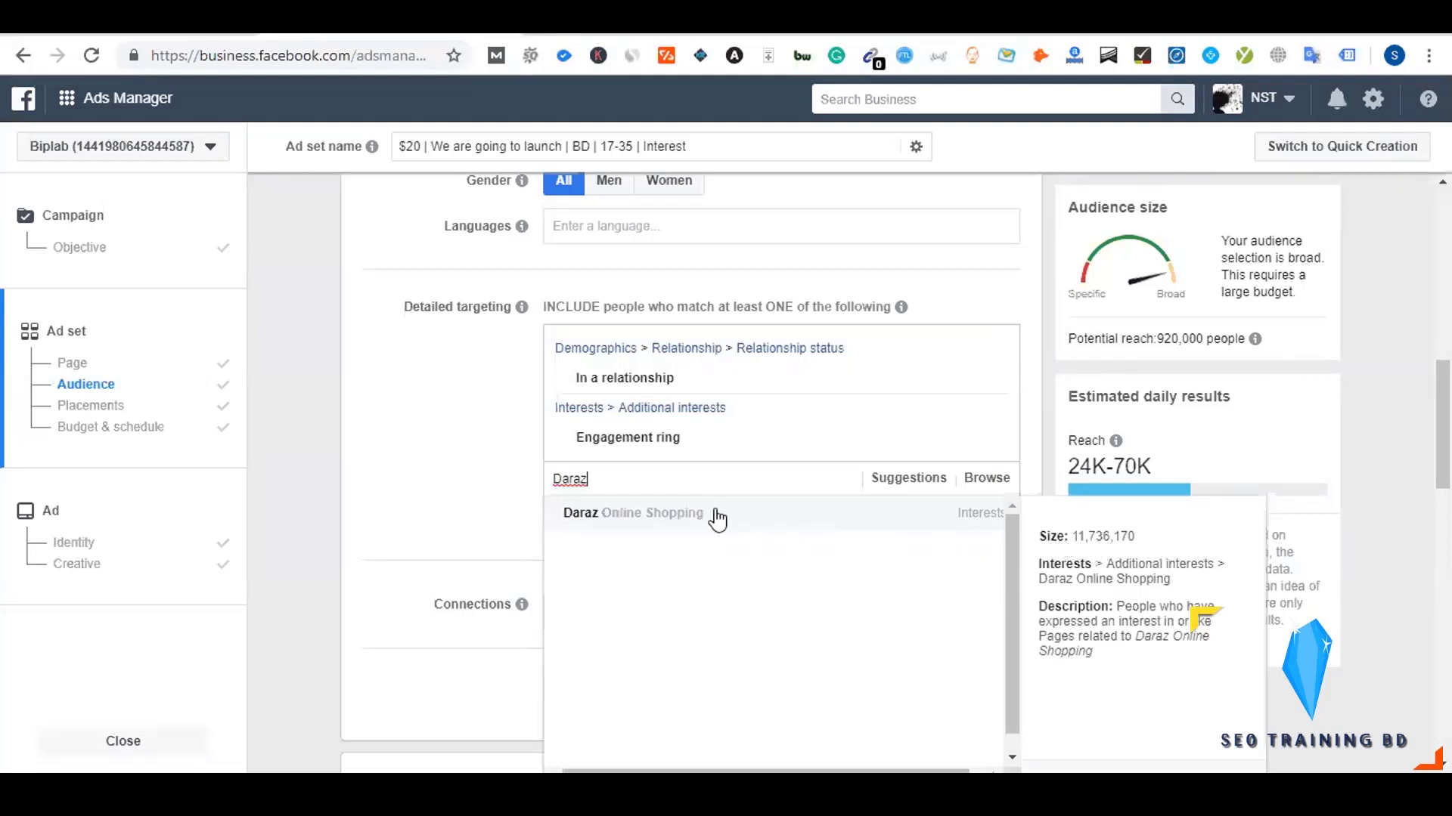
left_click_drag(589, 476, 535, 474)
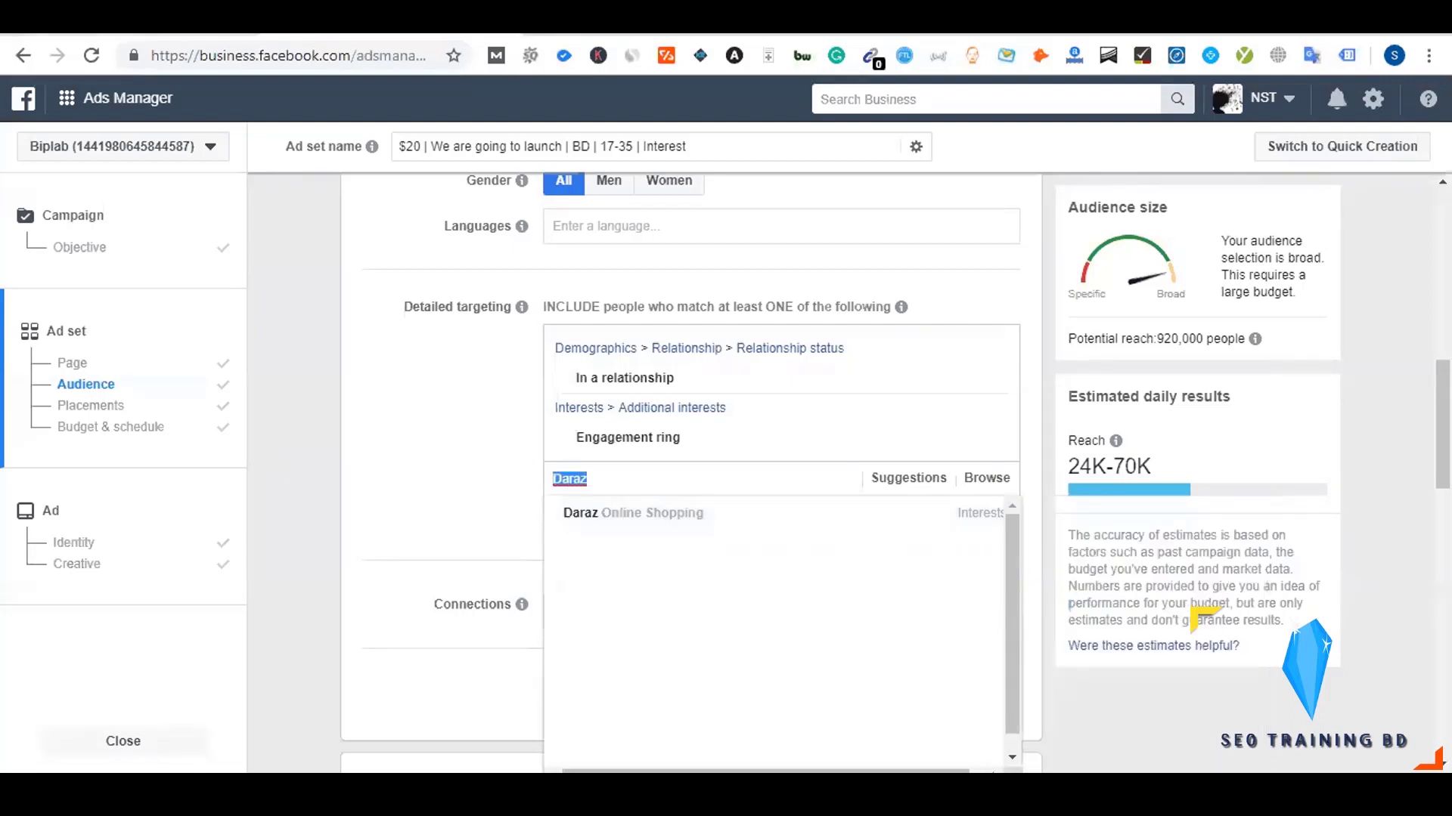
- Switch to the Dynalist outline and review the TG (Narrow) items under Case 02 (Engagement Ring)
left_click(181, 34)
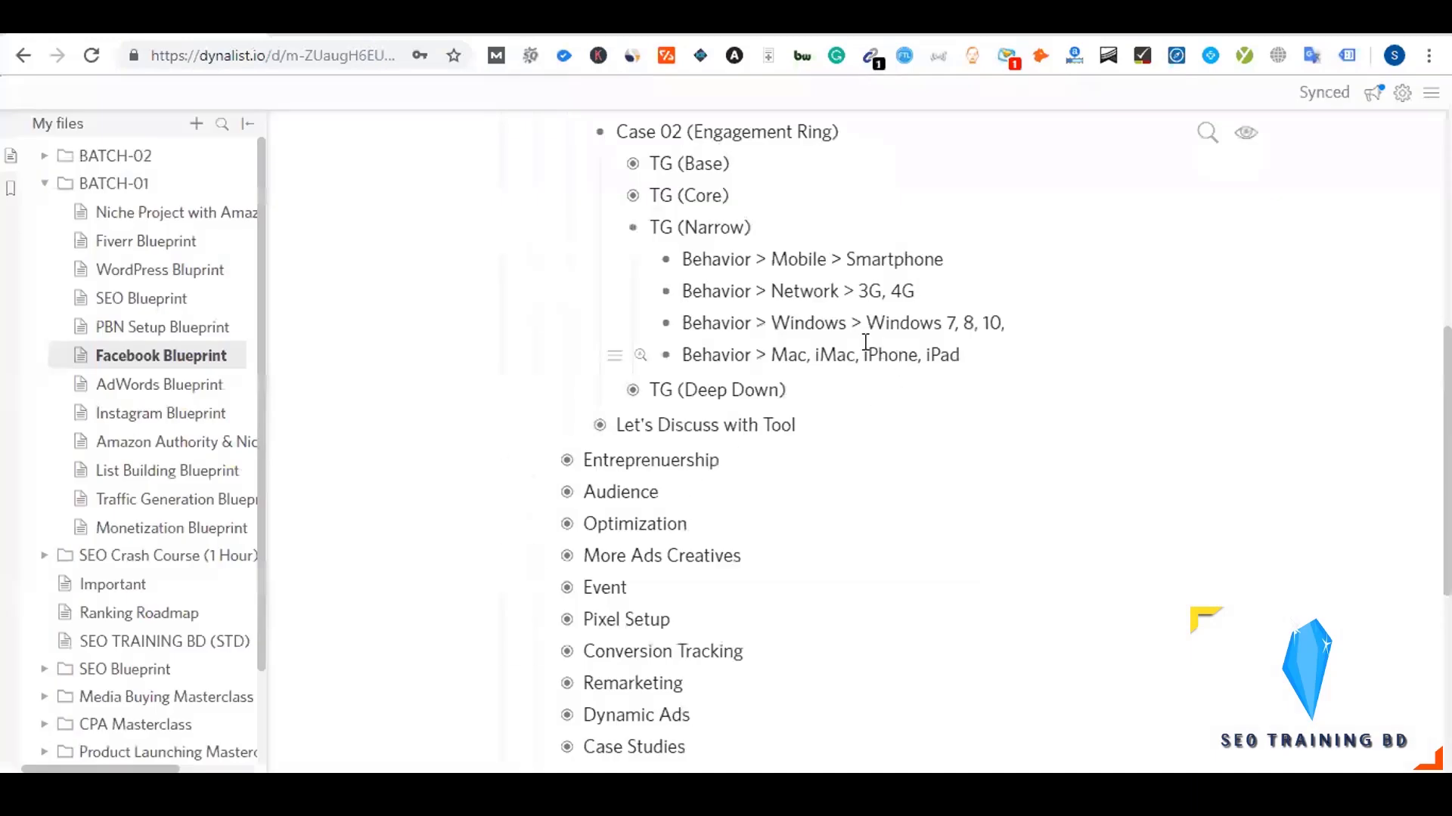
scroll(705, 327, "up", 1)
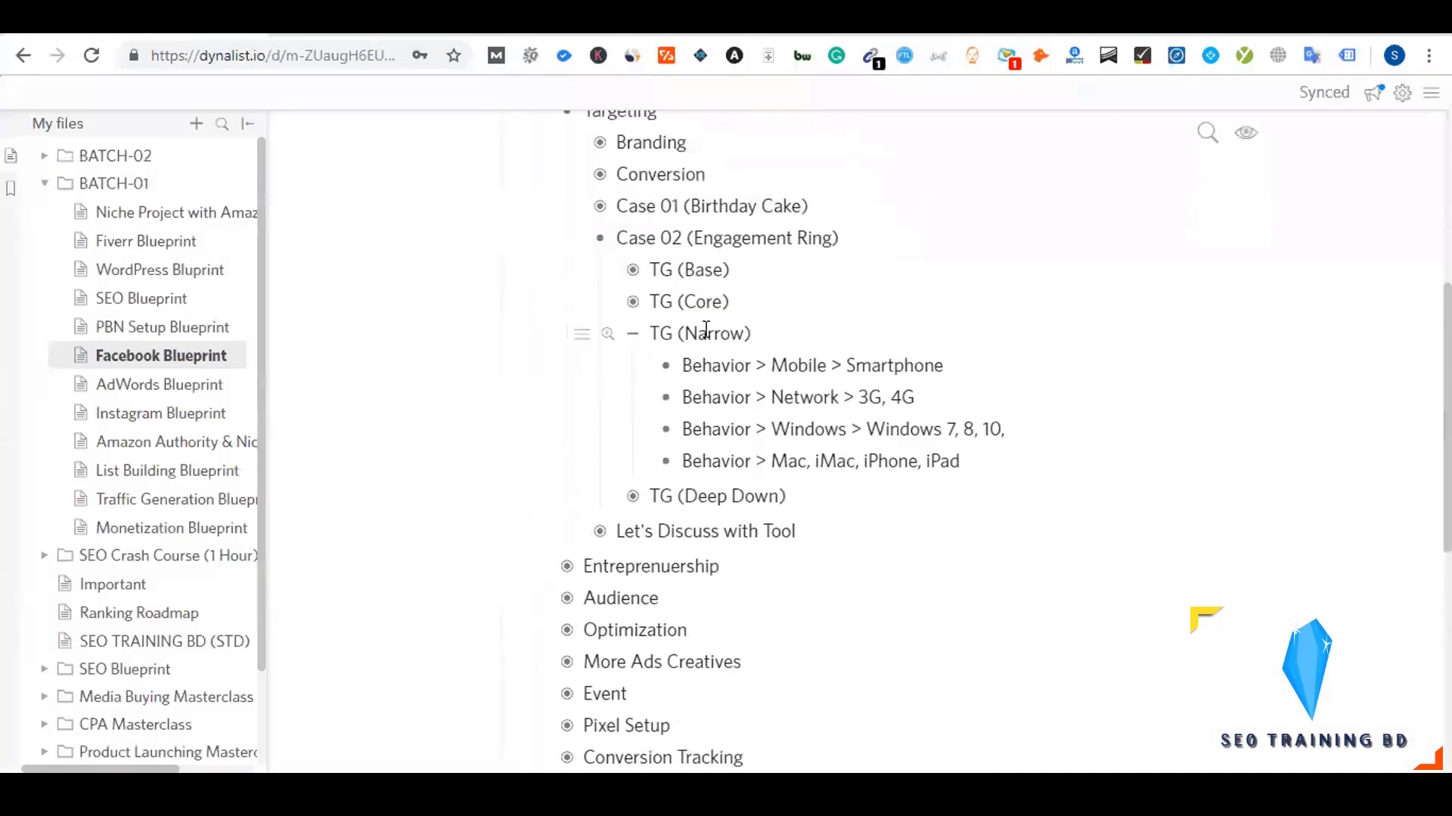
left_click(916, 388)
- Switch back to Ads Manager and remove the Engagement ring interest group from the included detailed targeting
left_click(390, 18)
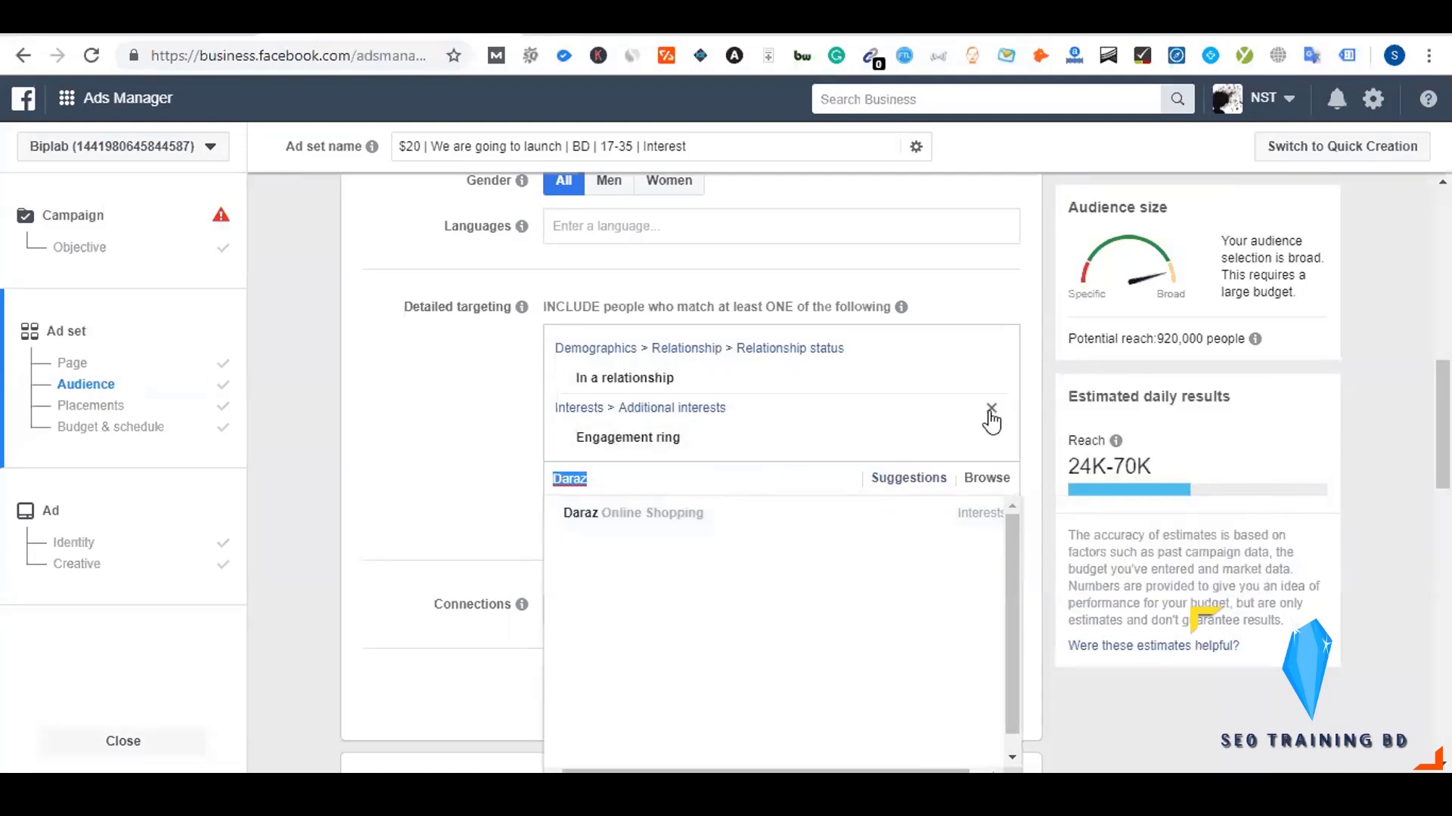
left_click(990, 410)
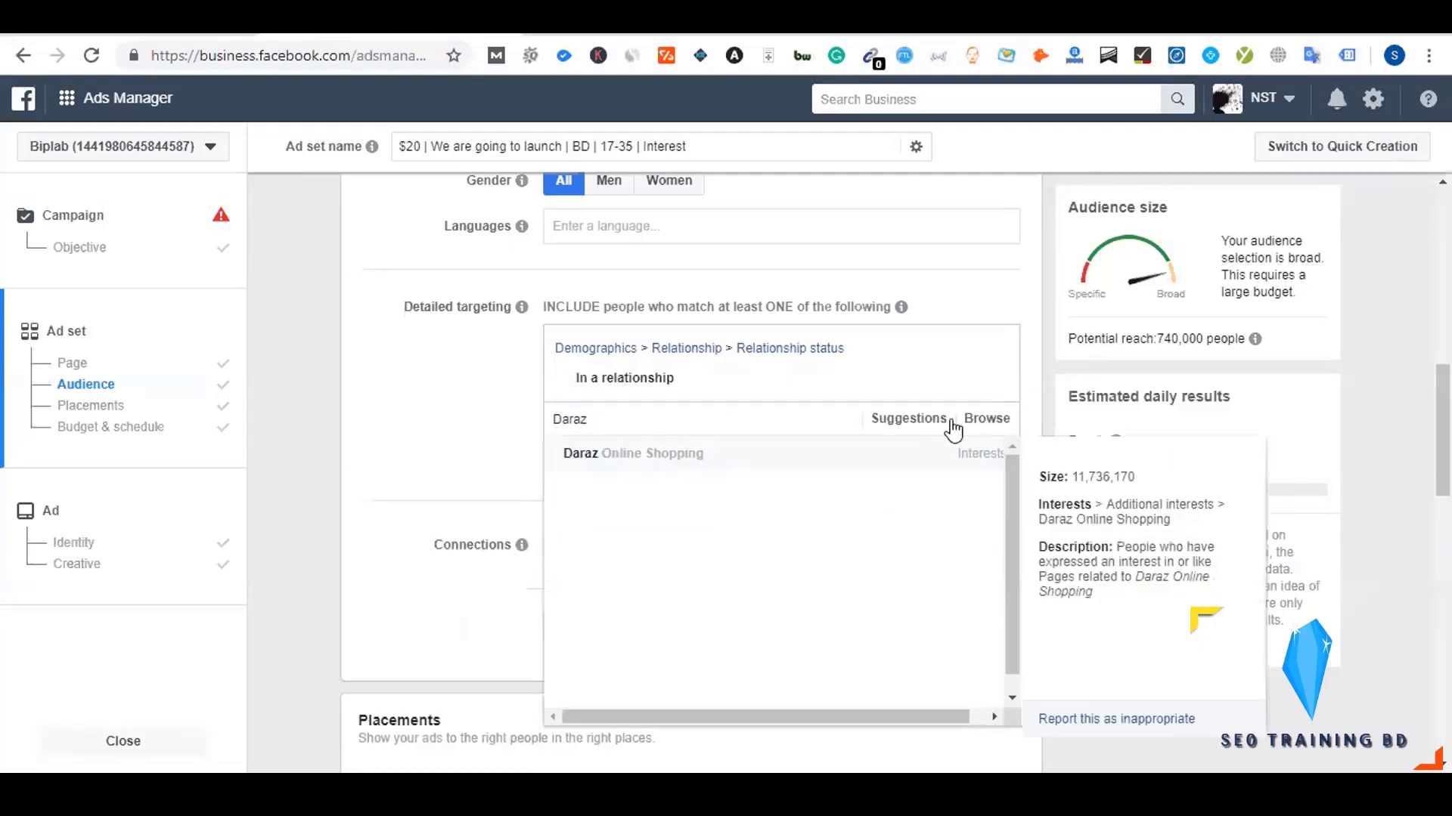
left_click(454, 414)
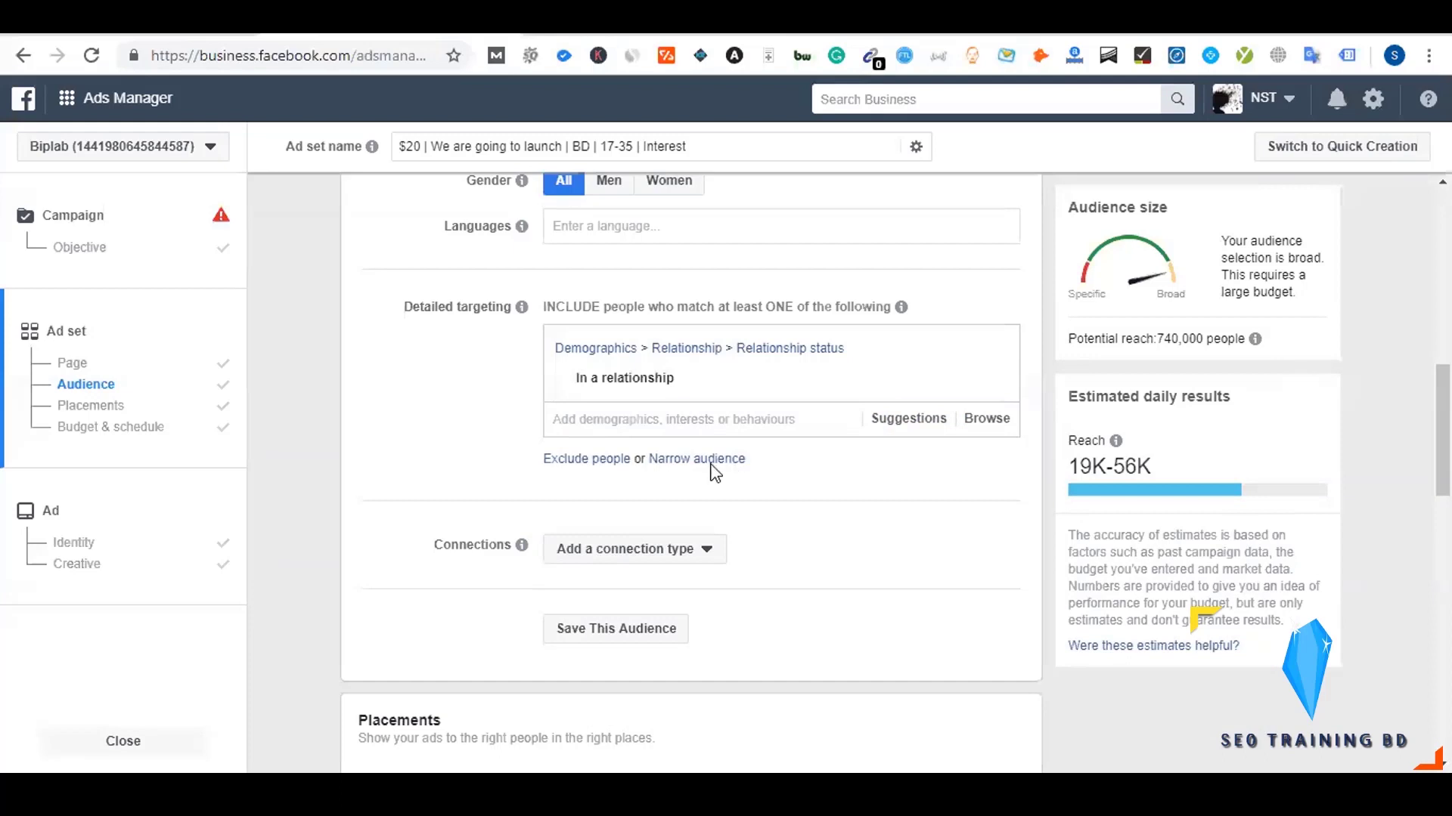
- Narrow the audience to people who must also match Ring (jewellery), Engagement ring or Wedding ring
left_click(730, 461)
left_click(677, 491)
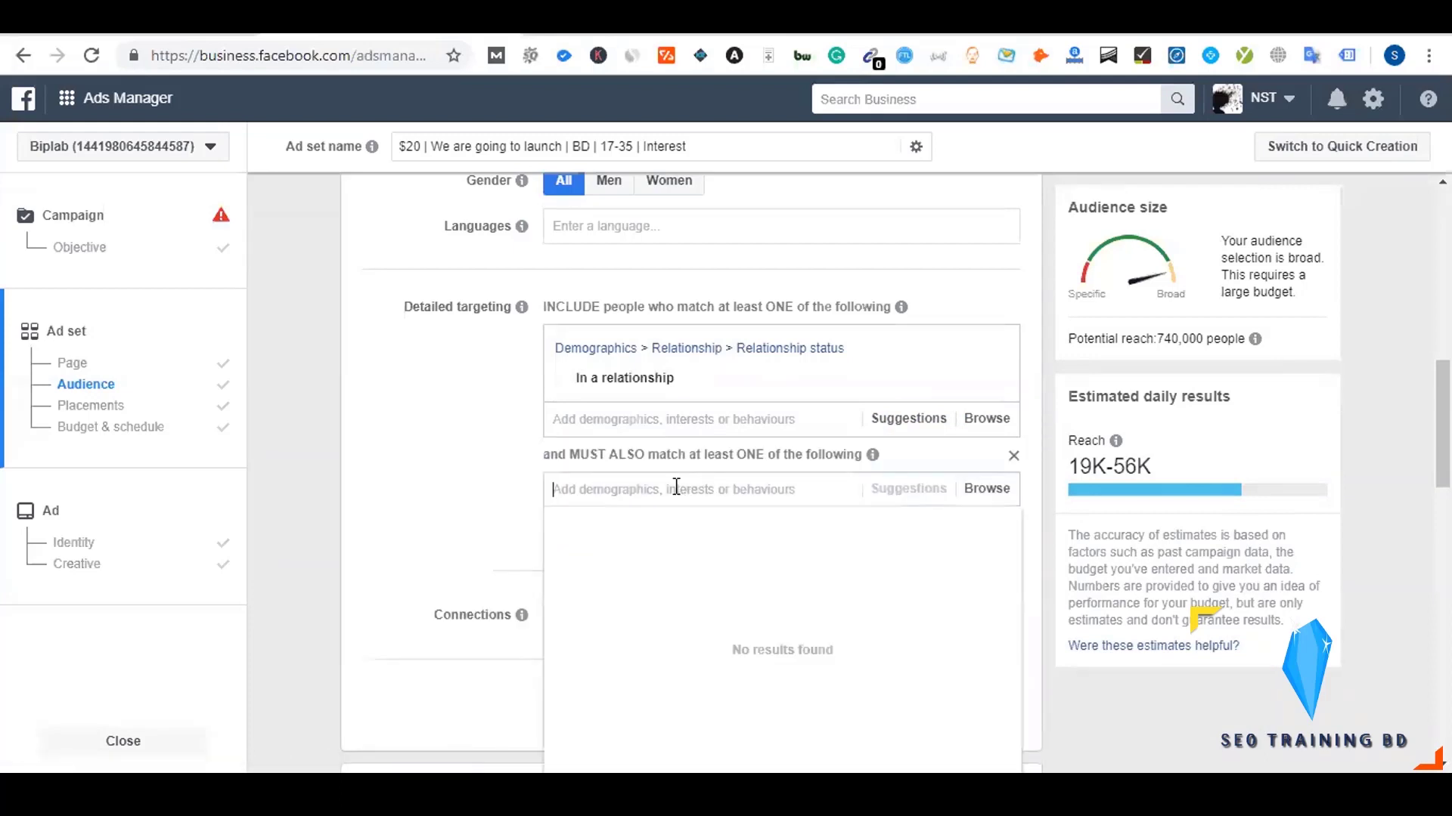
type("Ring")
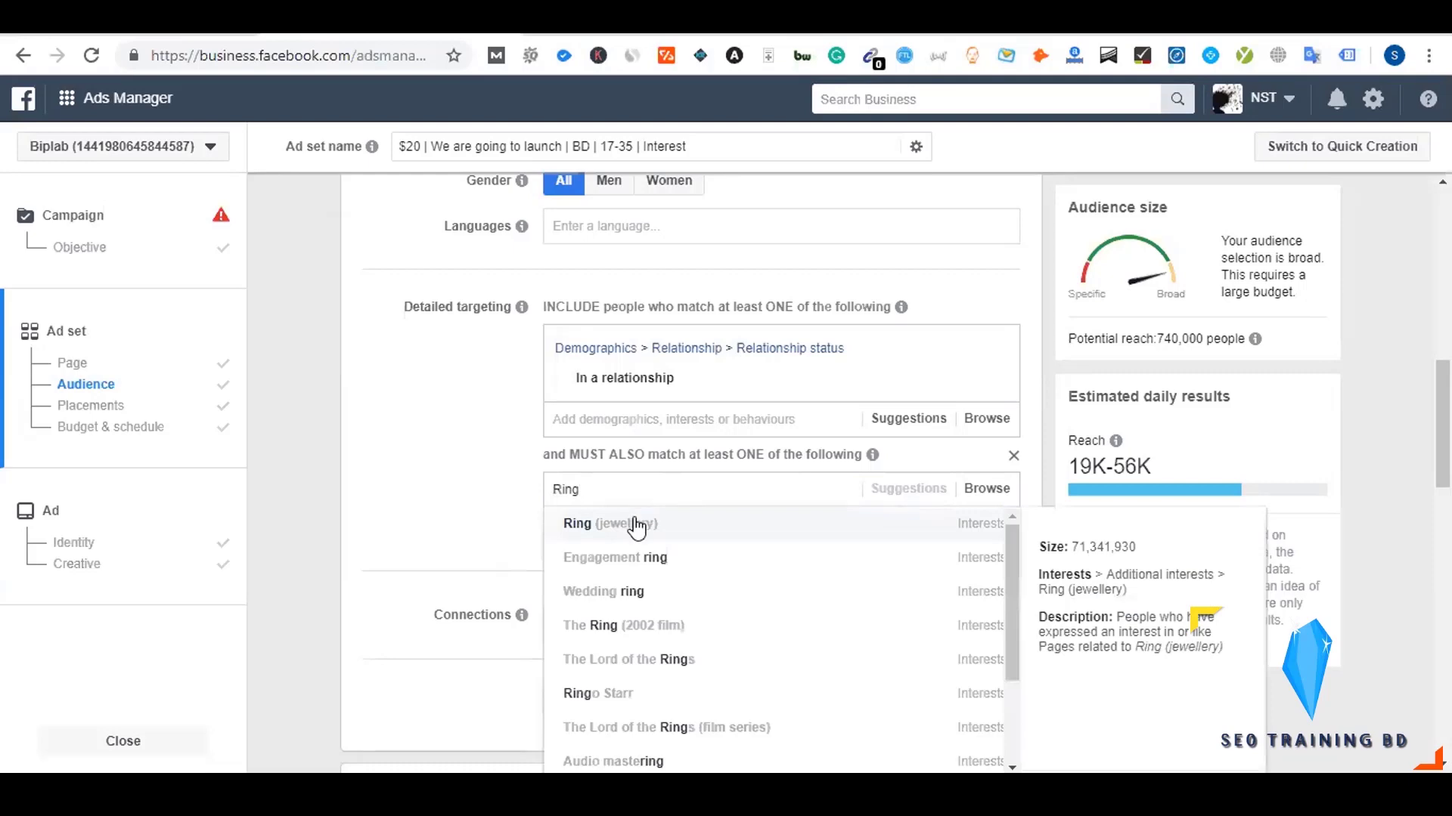
left_click(636, 523)
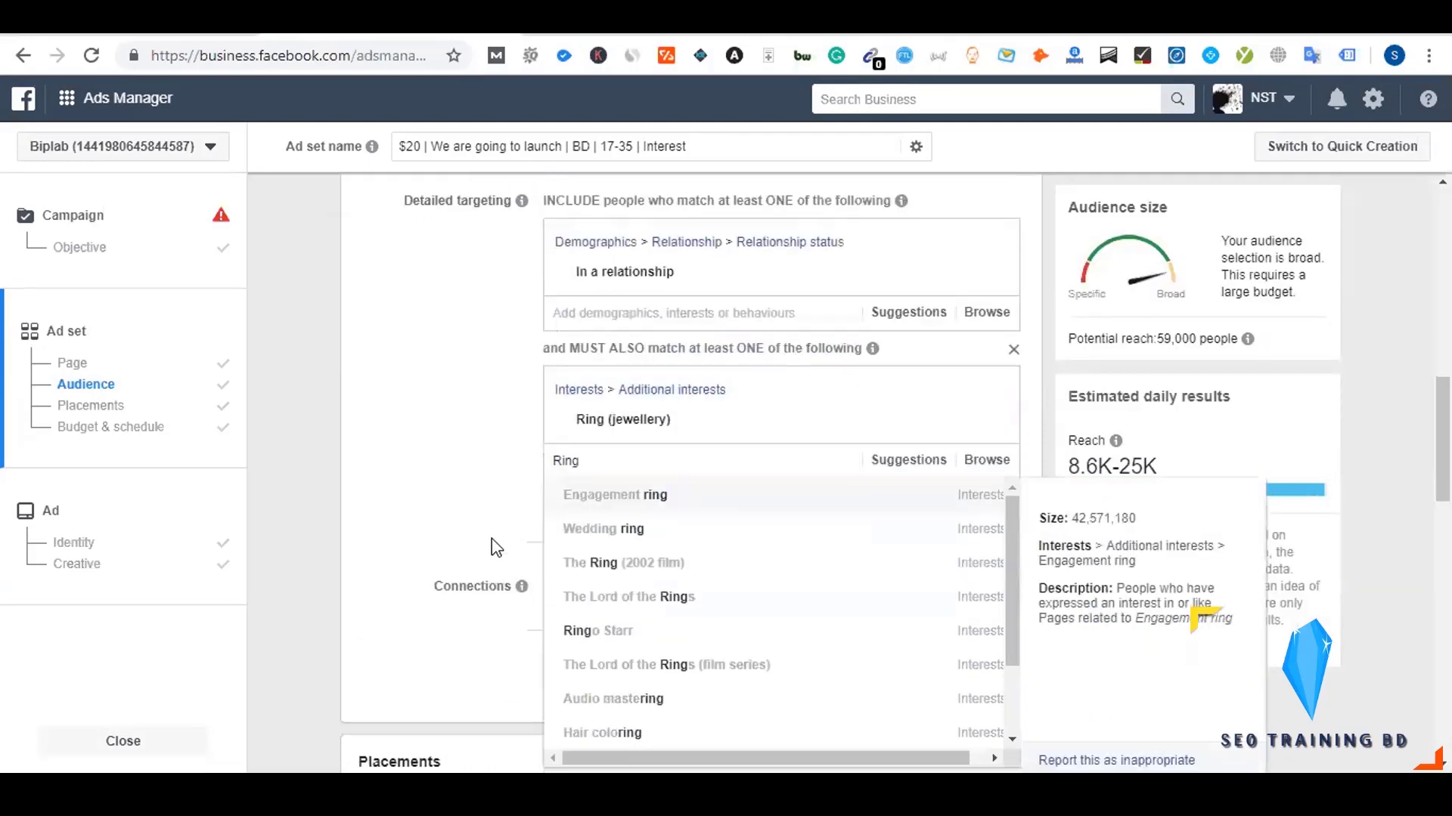
left_click(614, 499)
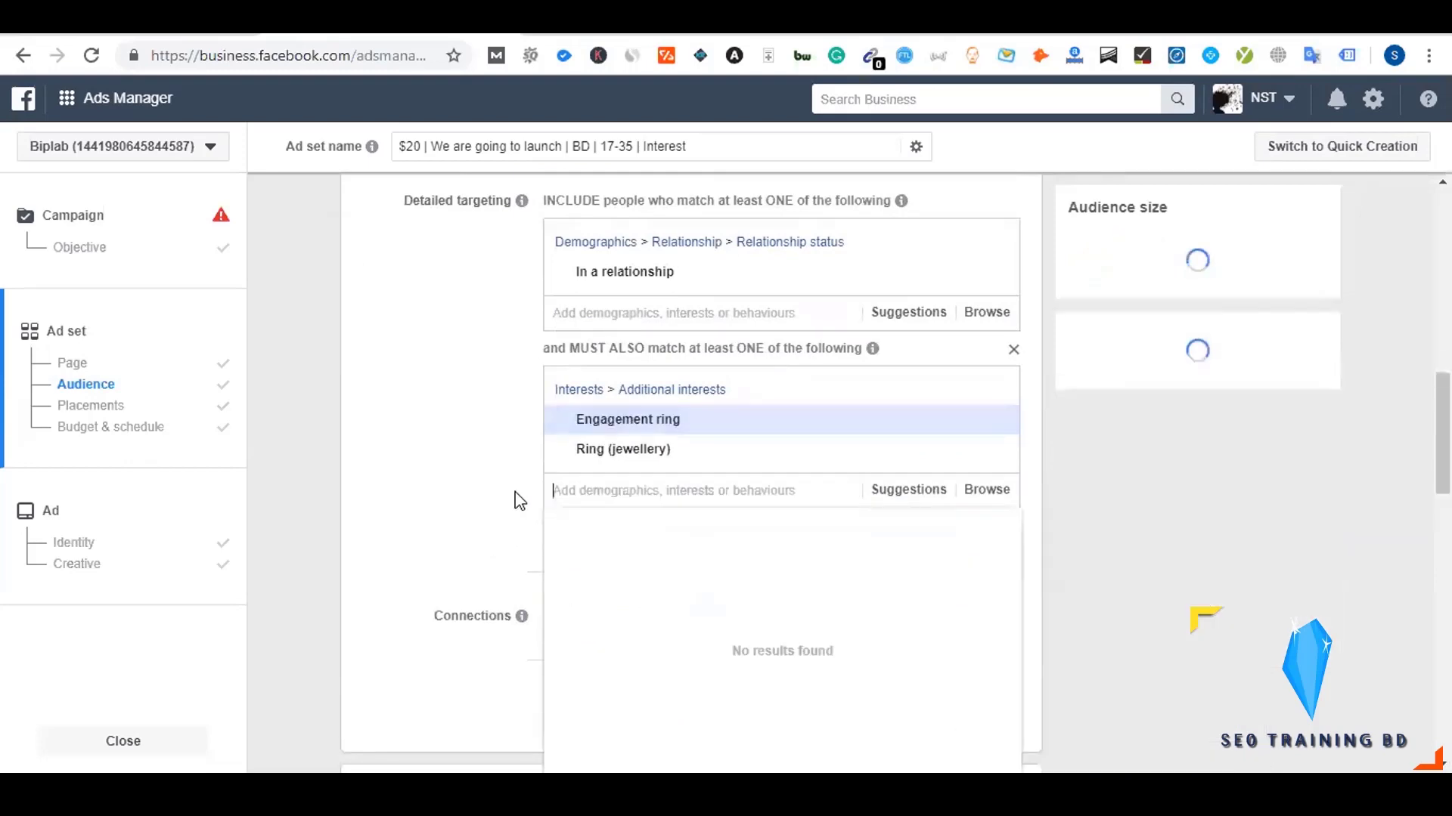
type("Ring")
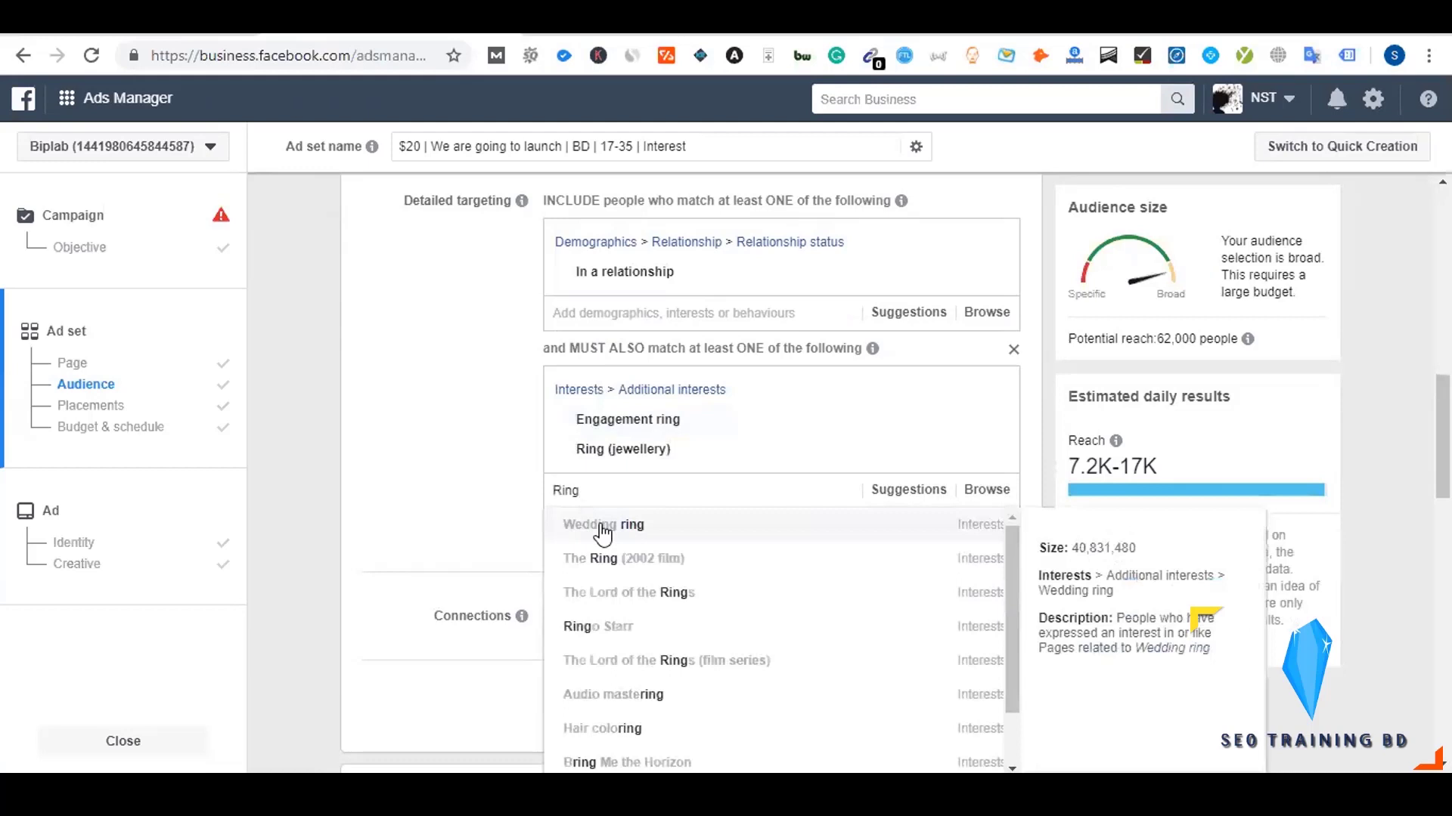
left_click(603, 529)
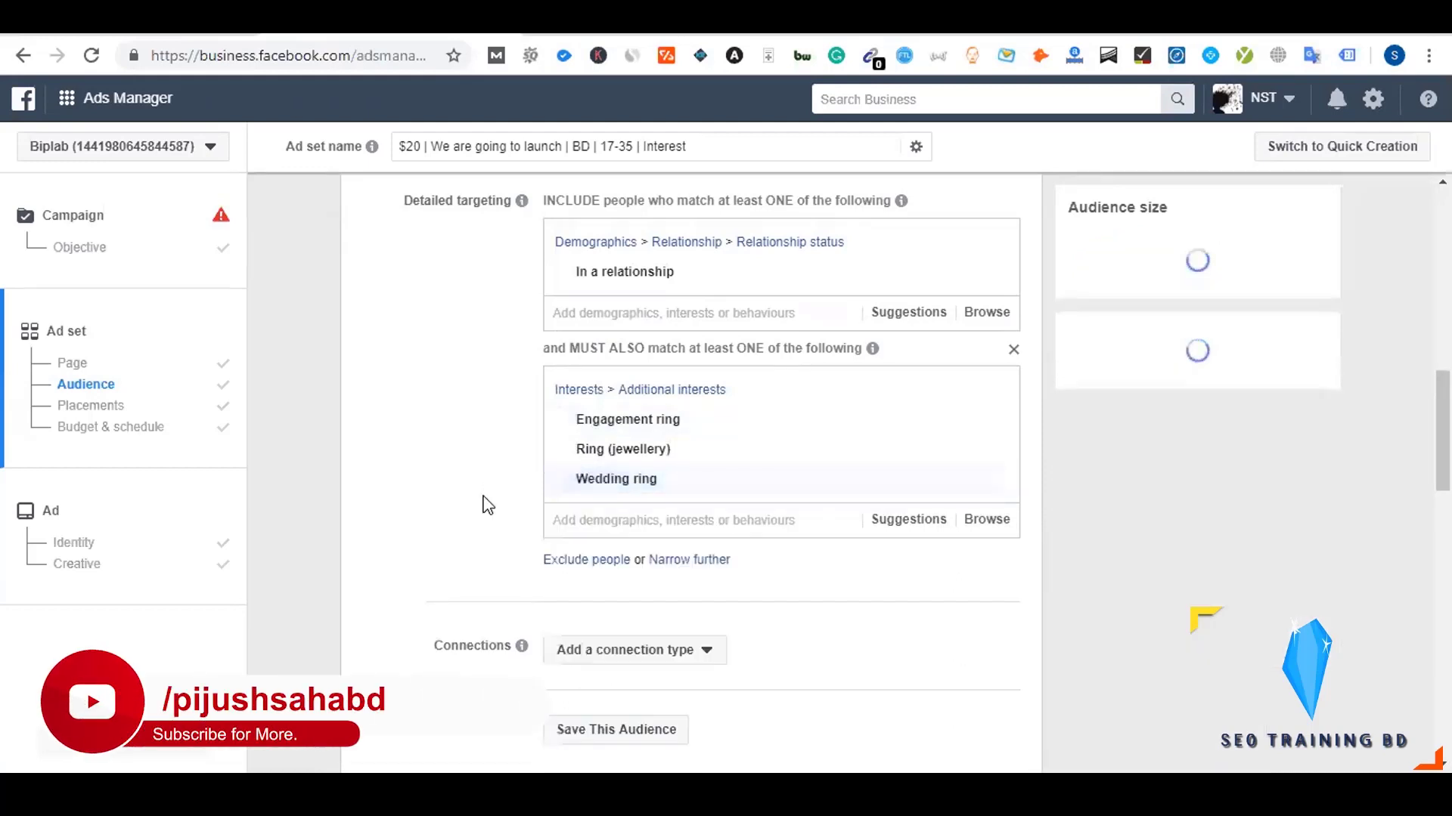
- Narrow the audience further with a second must-also-match group containing the Smartphones interest
left_click(690, 561)
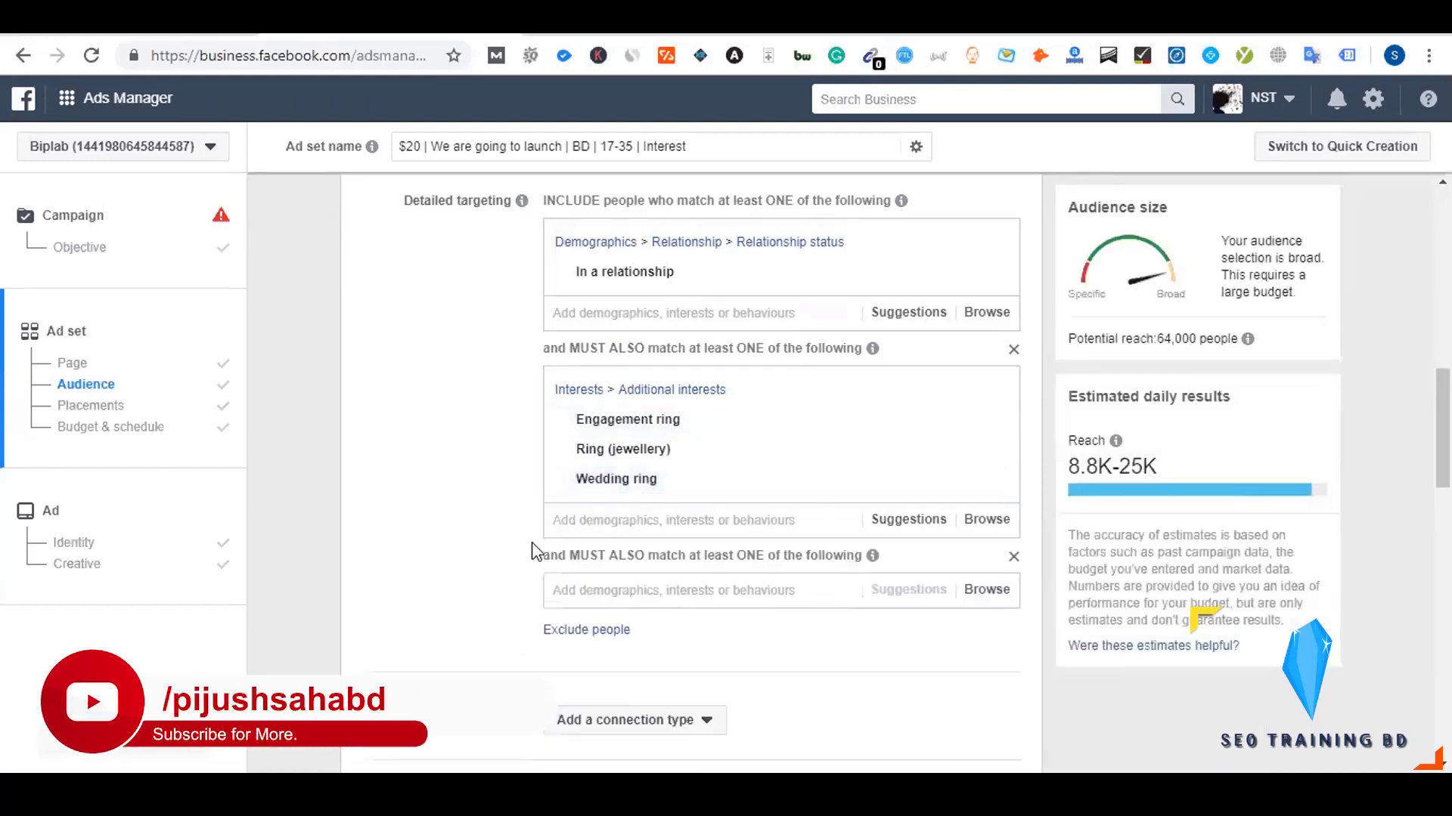
scroll(636, 507, "down", 1)
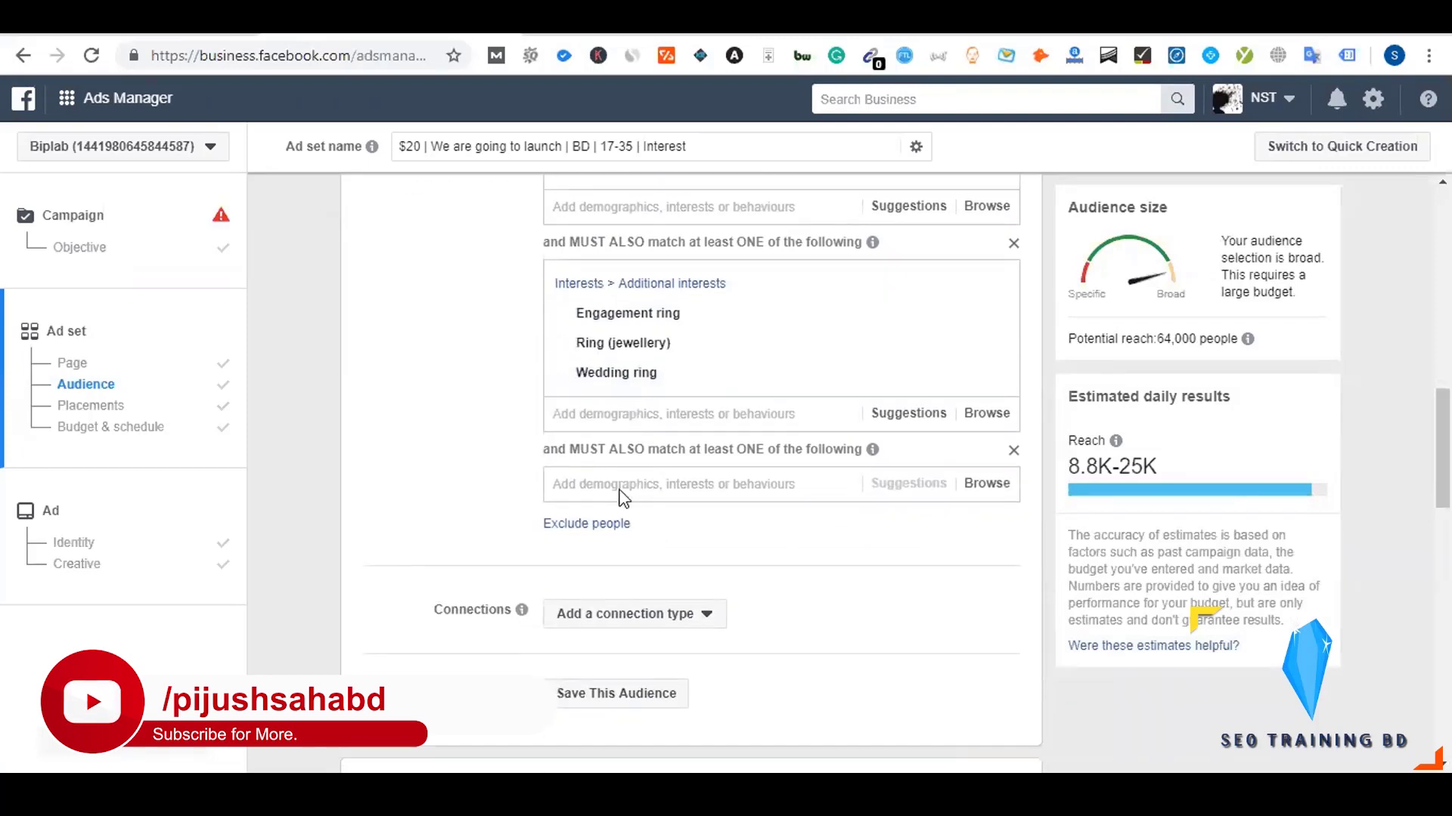
left_click(620, 490)
type("Smart")
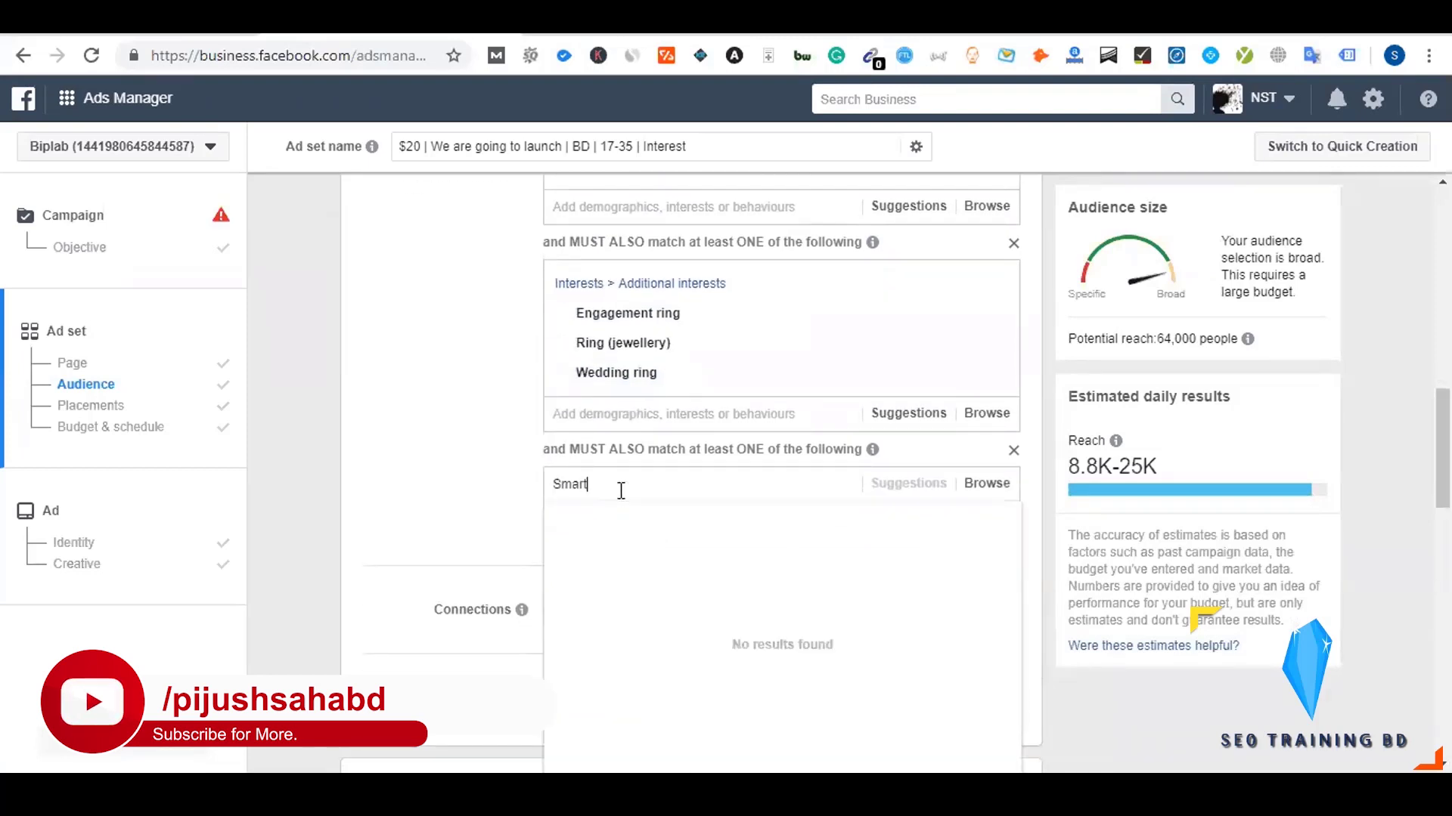
type("phon")
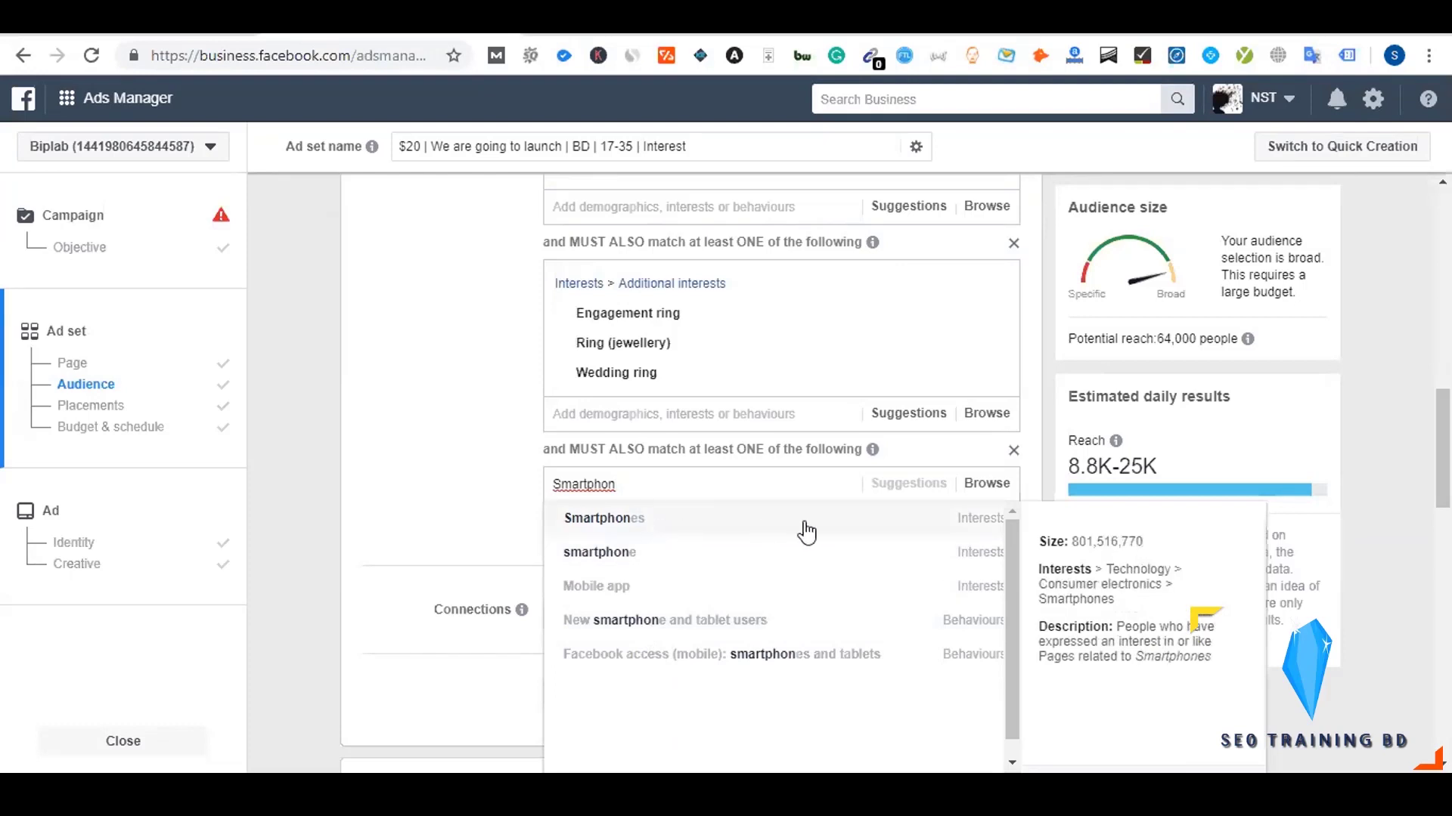
left_click(663, 529)
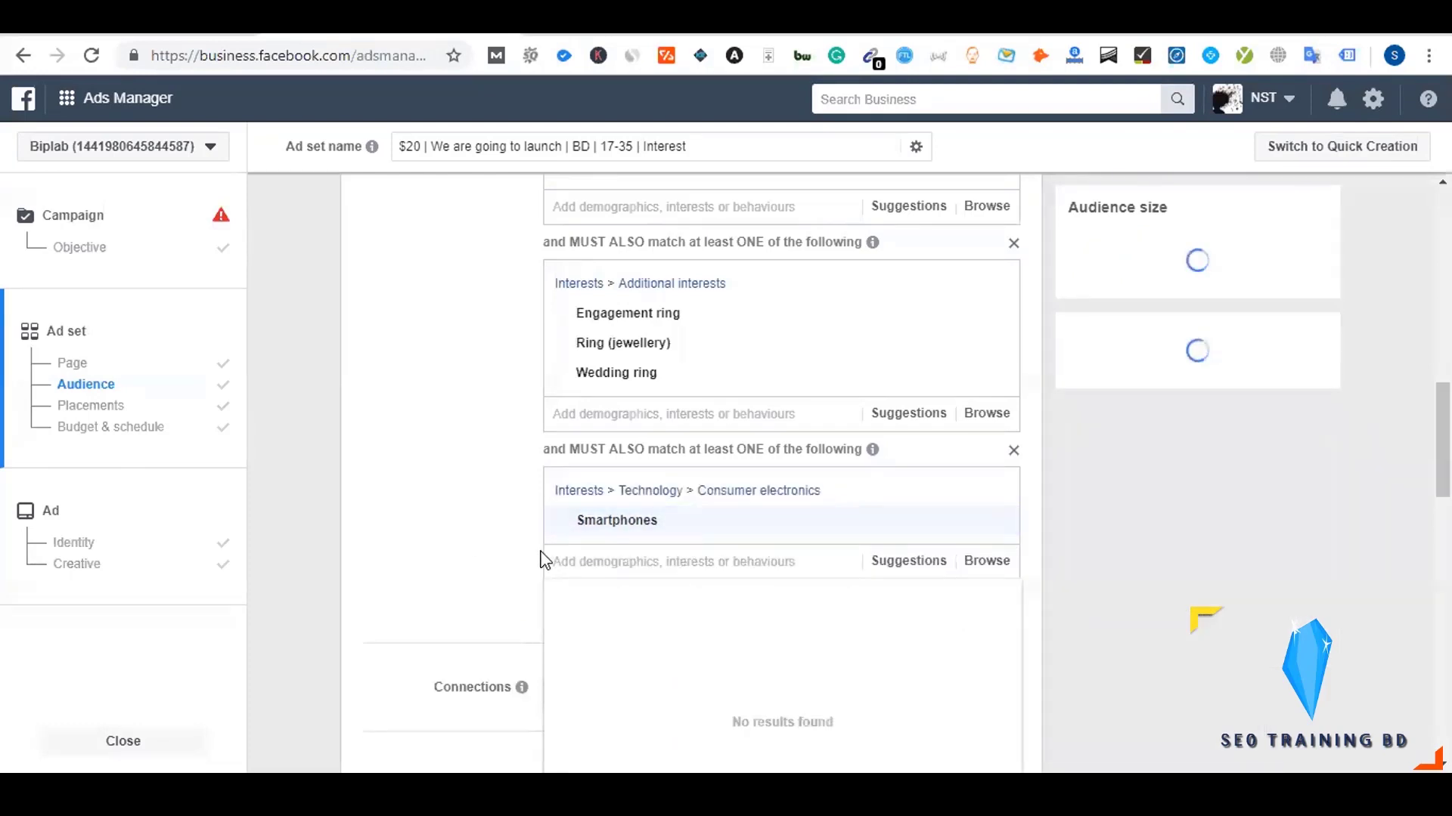
- Add the 3G and 4G interests to the narrowing group that contains Smartphones
type("3G")
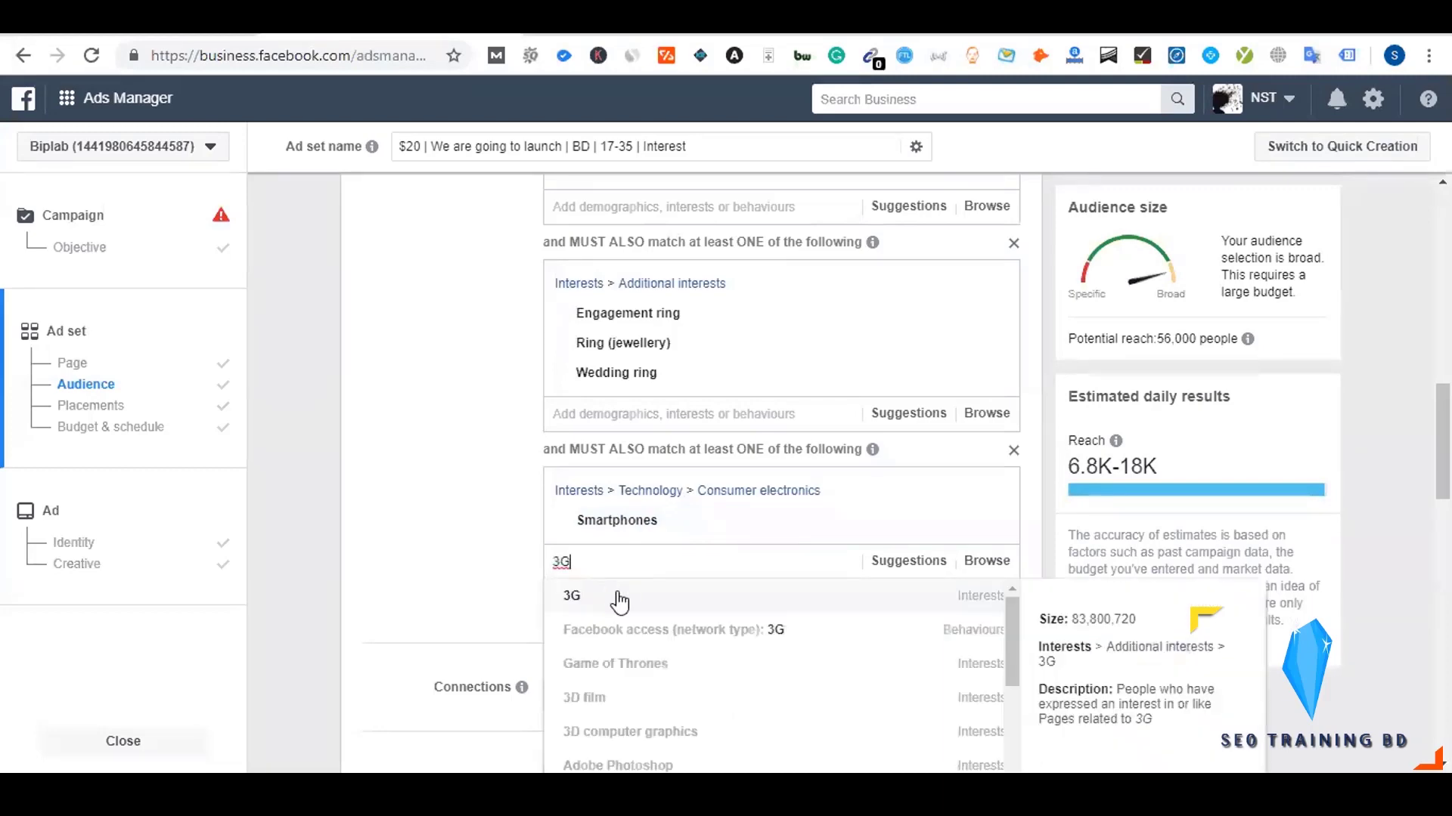
left_click(619, 601)
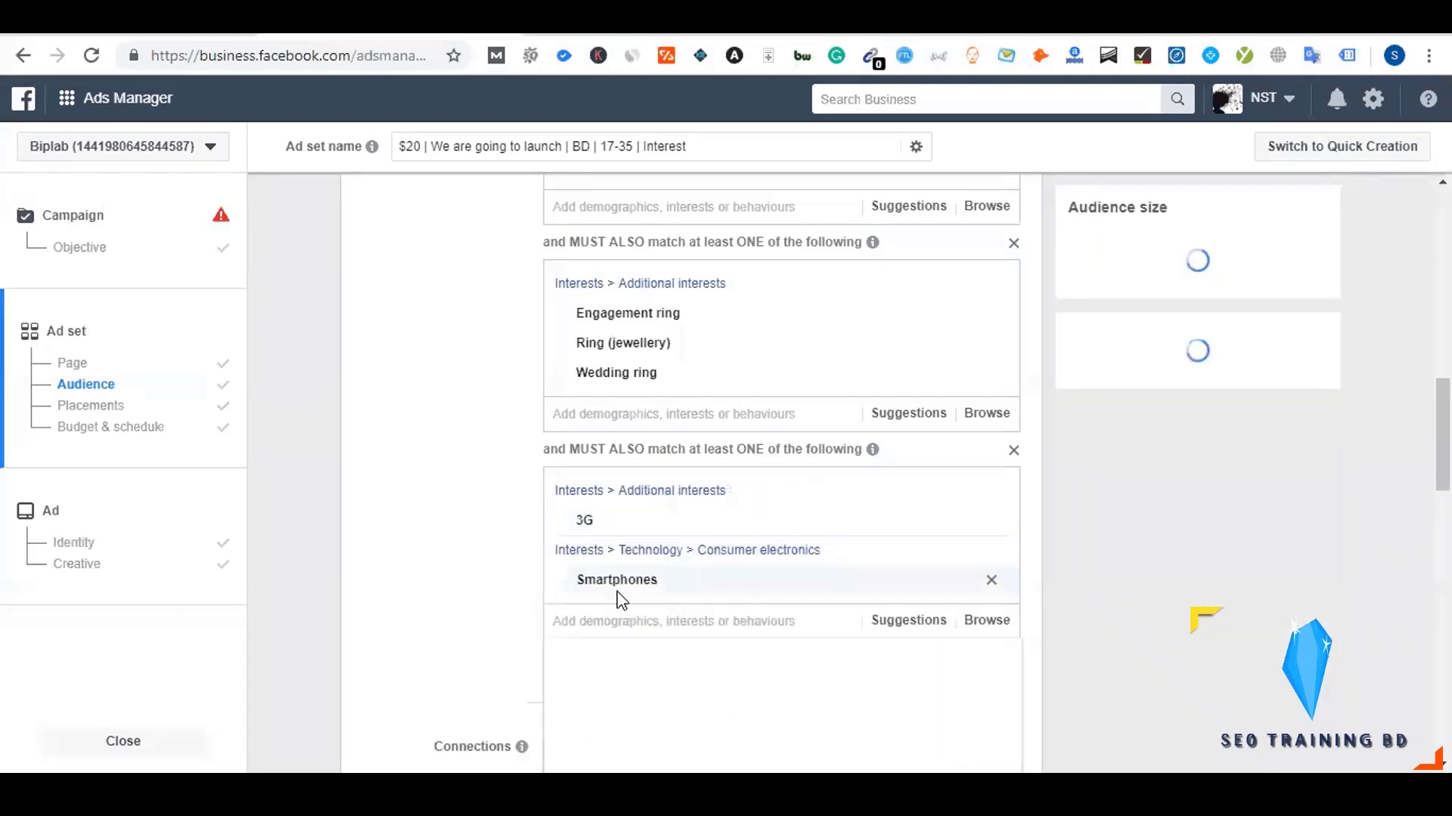
type("4G")
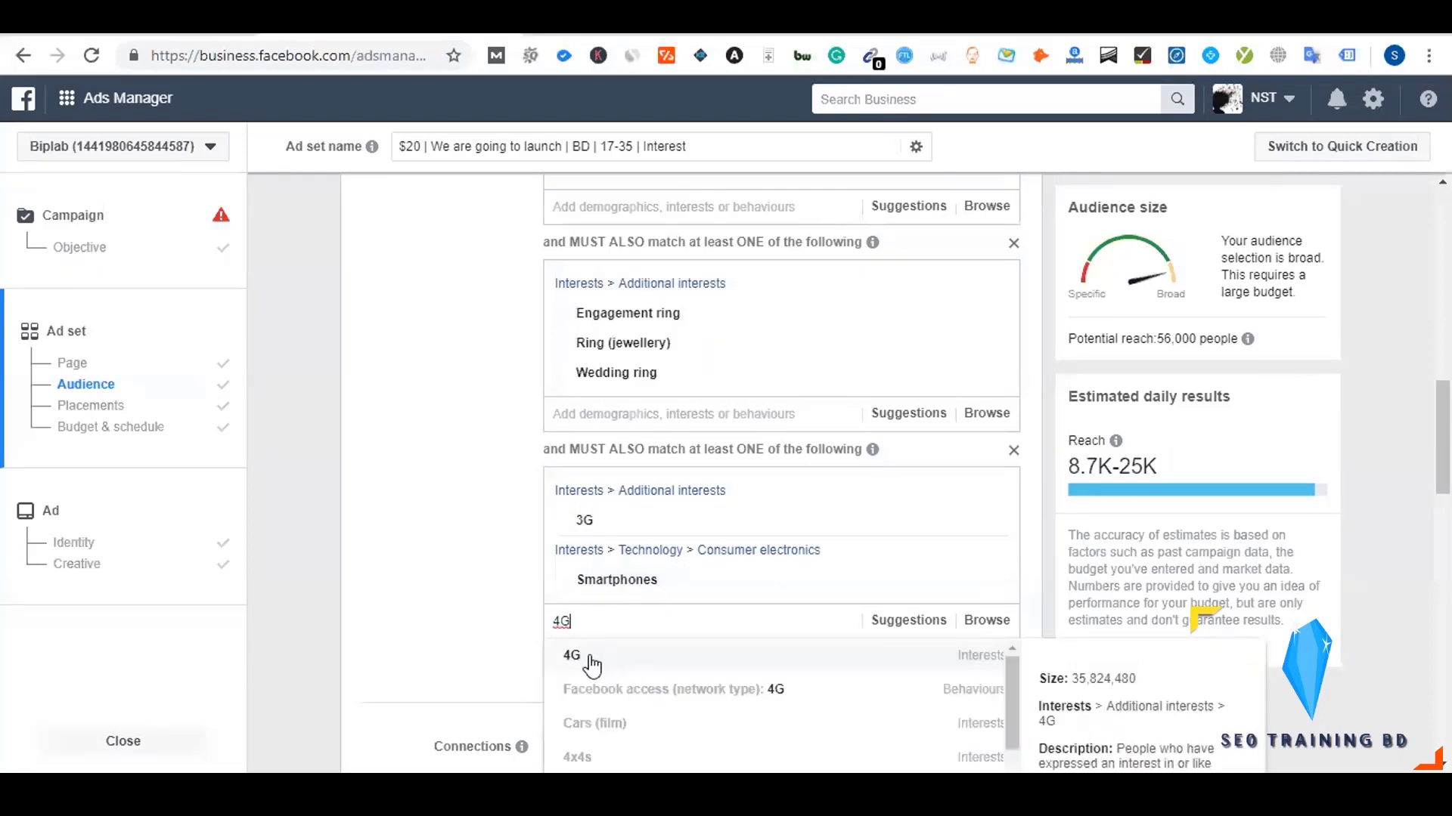
left_click(588, 656)
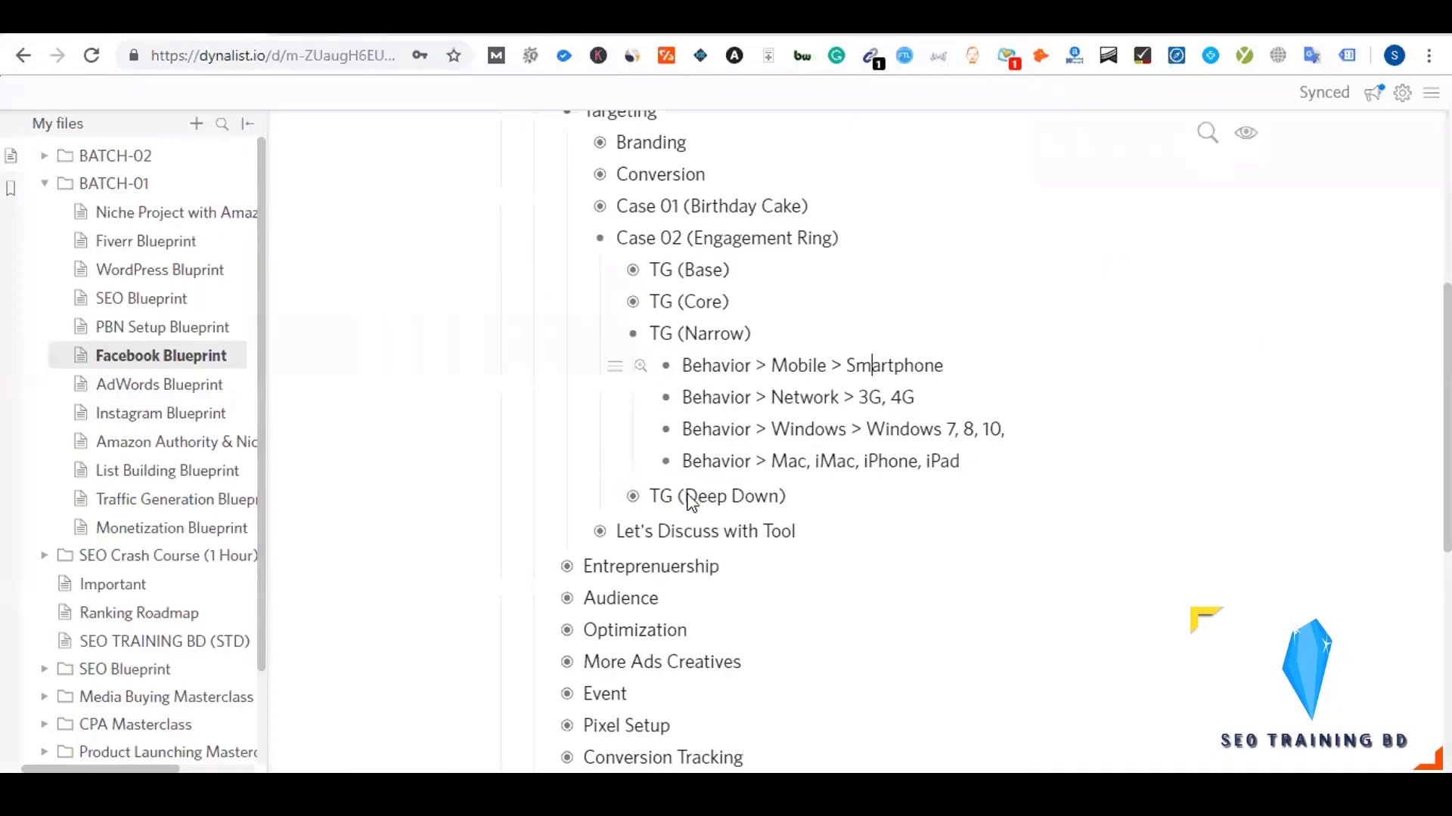
- In the Dynalist outline, expand TG (Deep Down) under Case 02 and review its targeting ideas
left_click(633, 498)
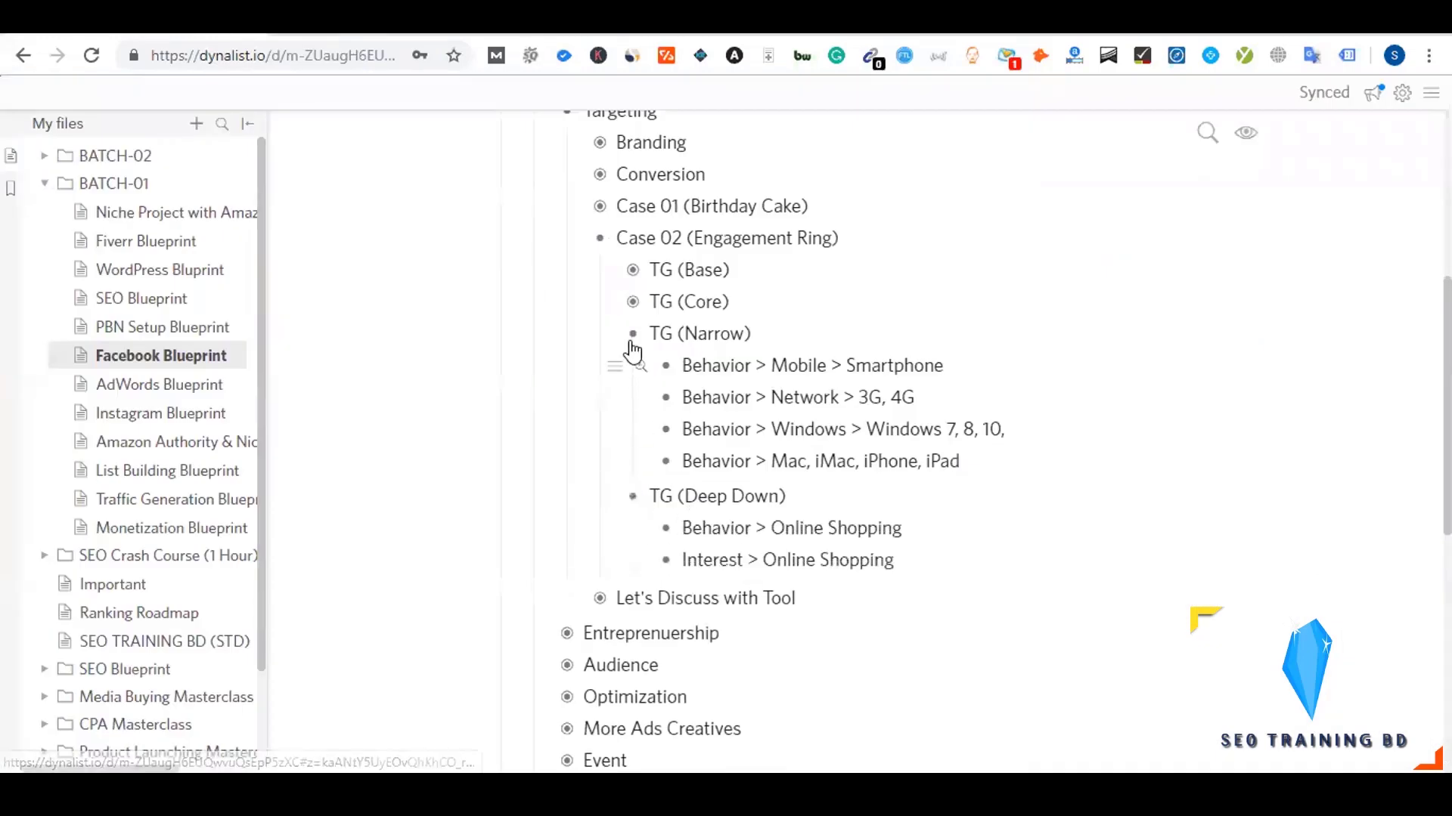
left_click(633, 335)
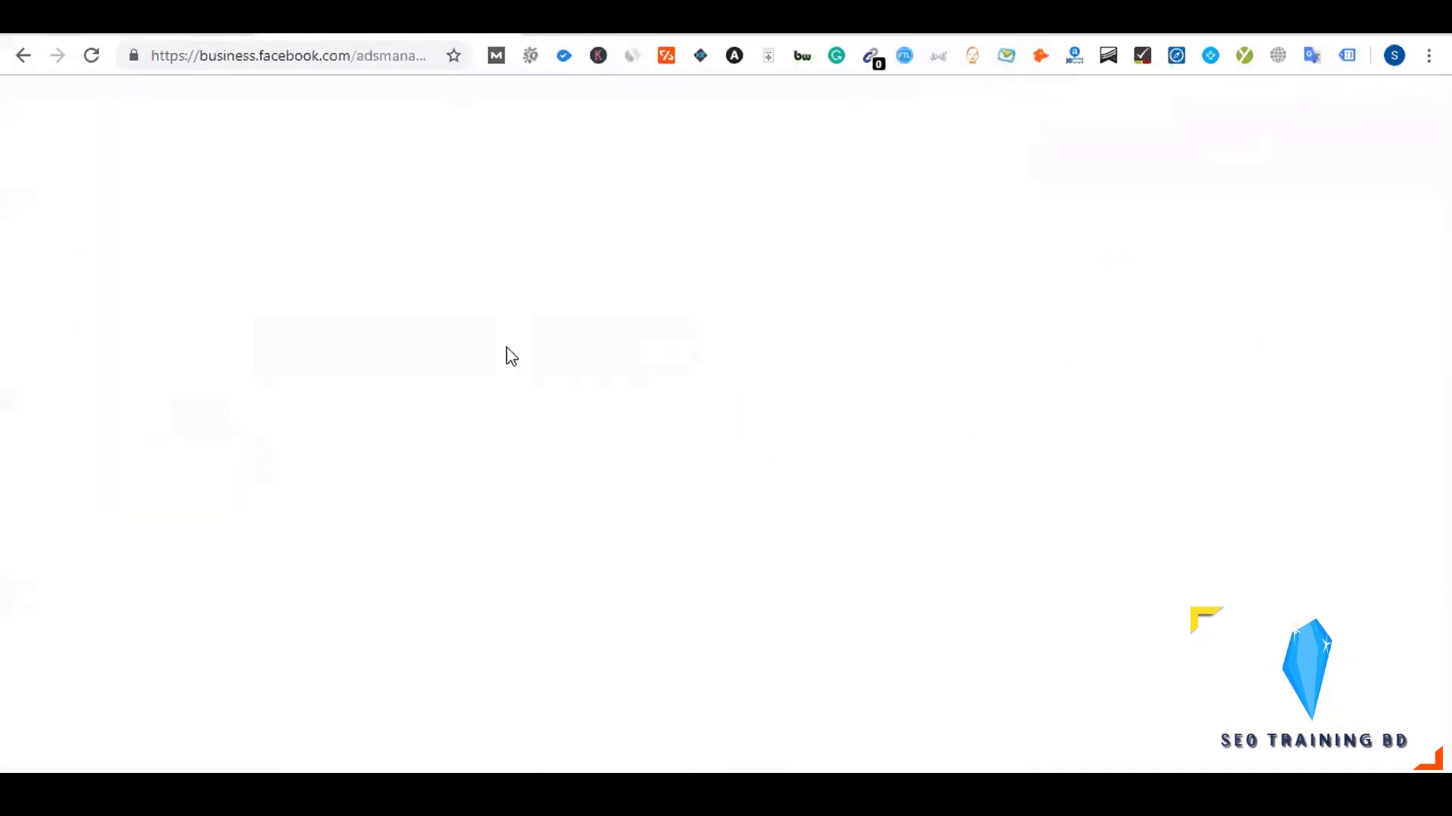
- In Ads Manager, narrow the audience further with a third must-also-match group containing Luxury goods
scroll(500, 522, "down", 3)
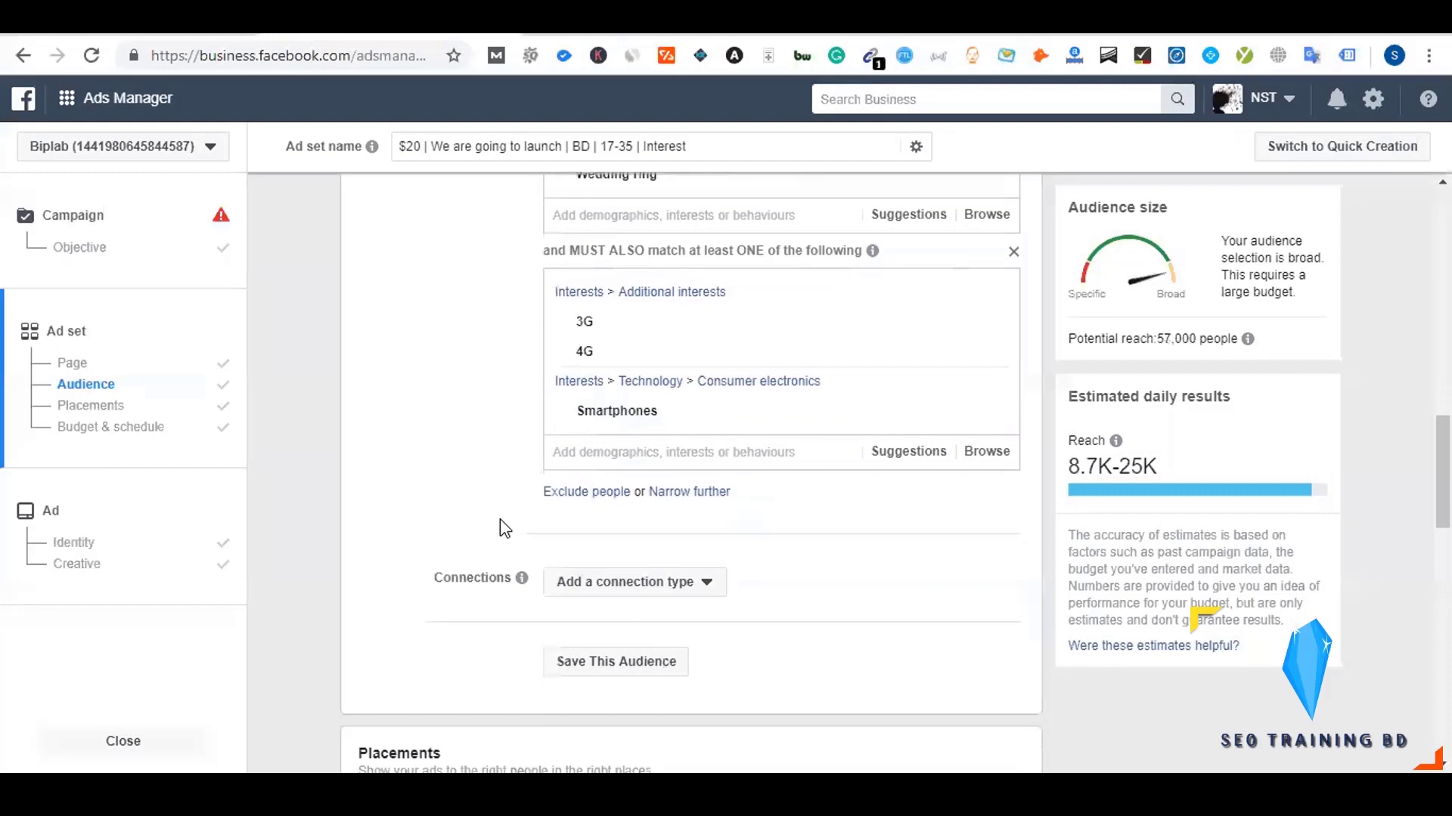
left_click(691, 487)
left_click(666, 506)
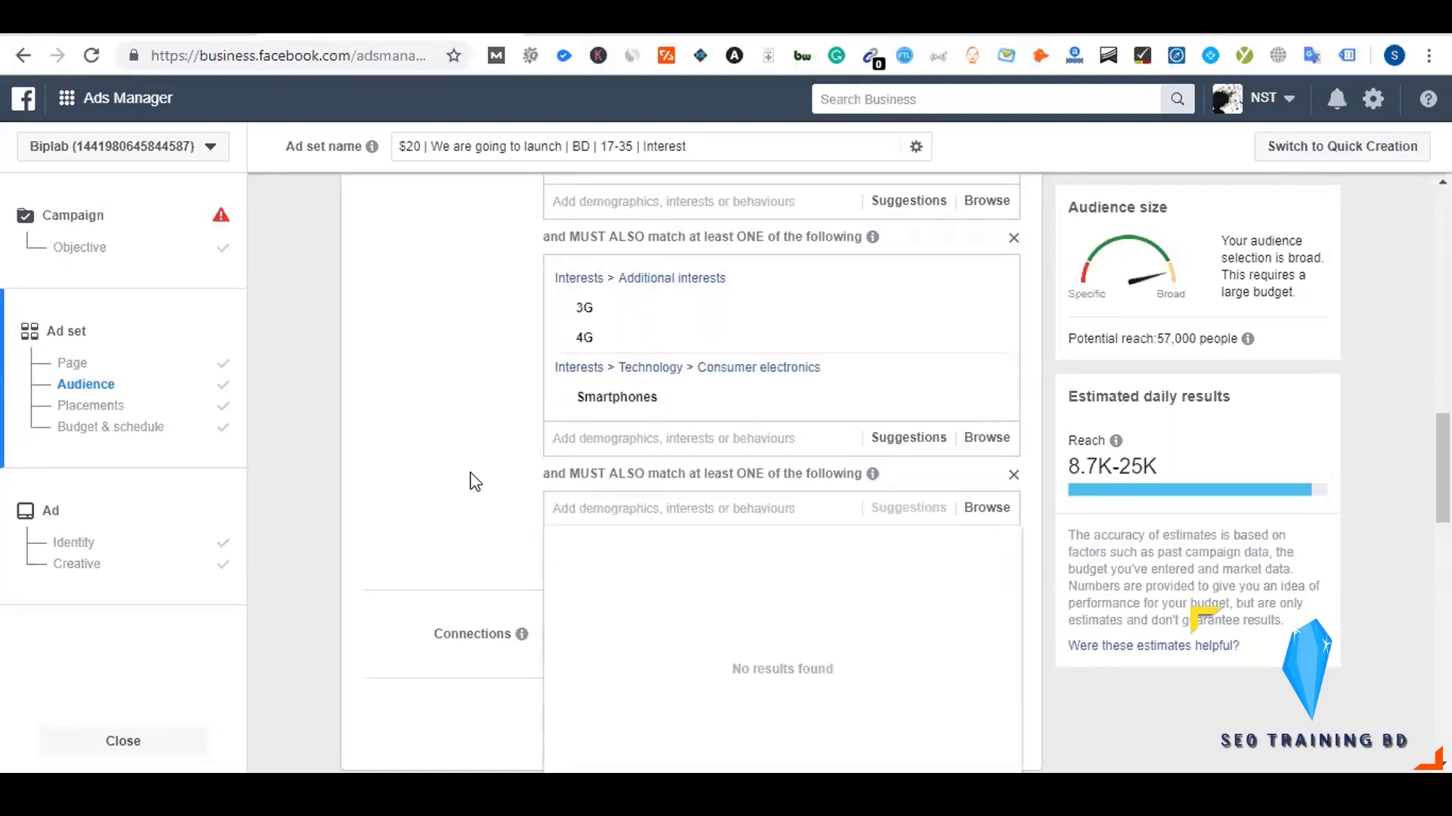
type("lu")
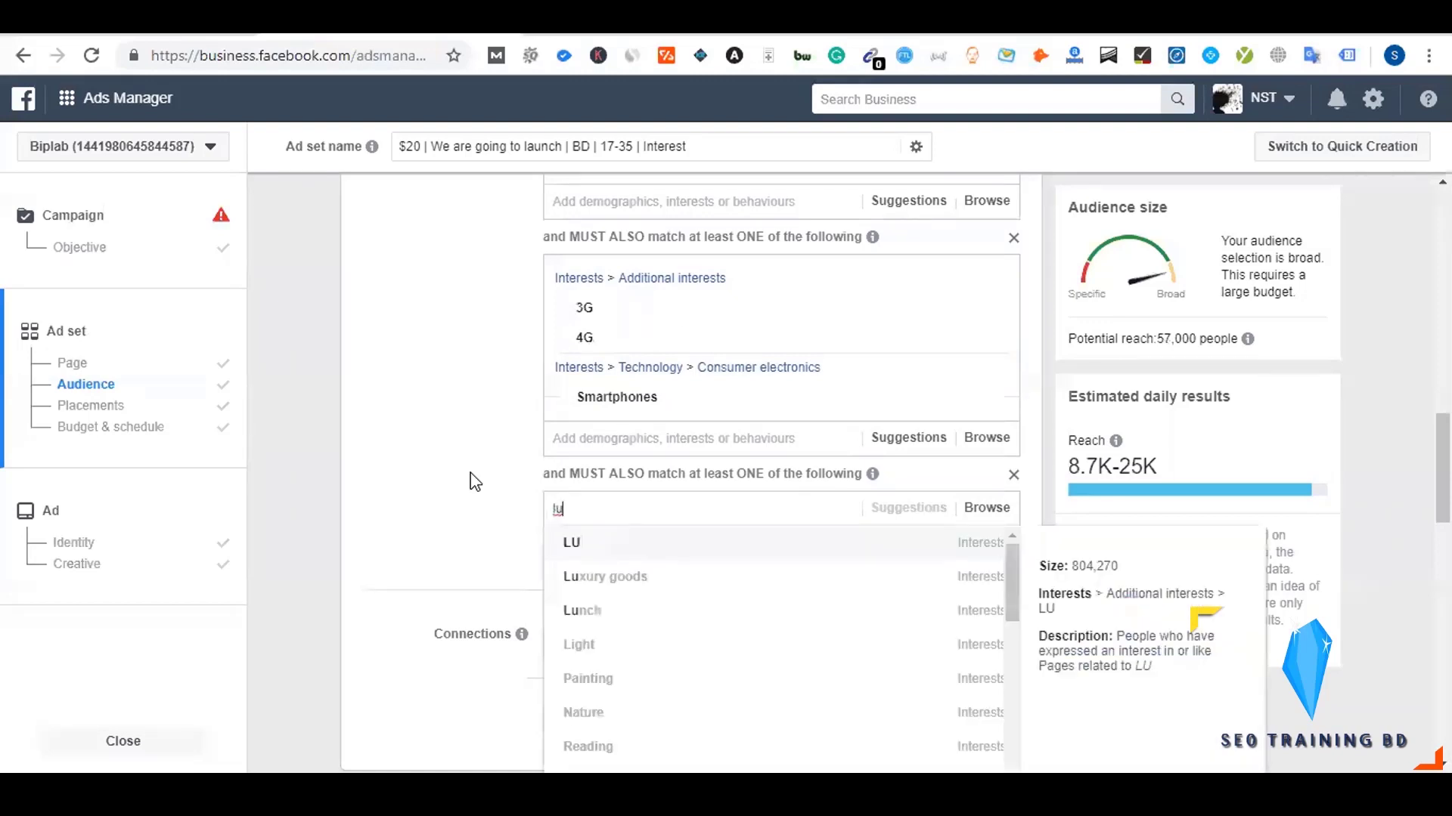
type("x")
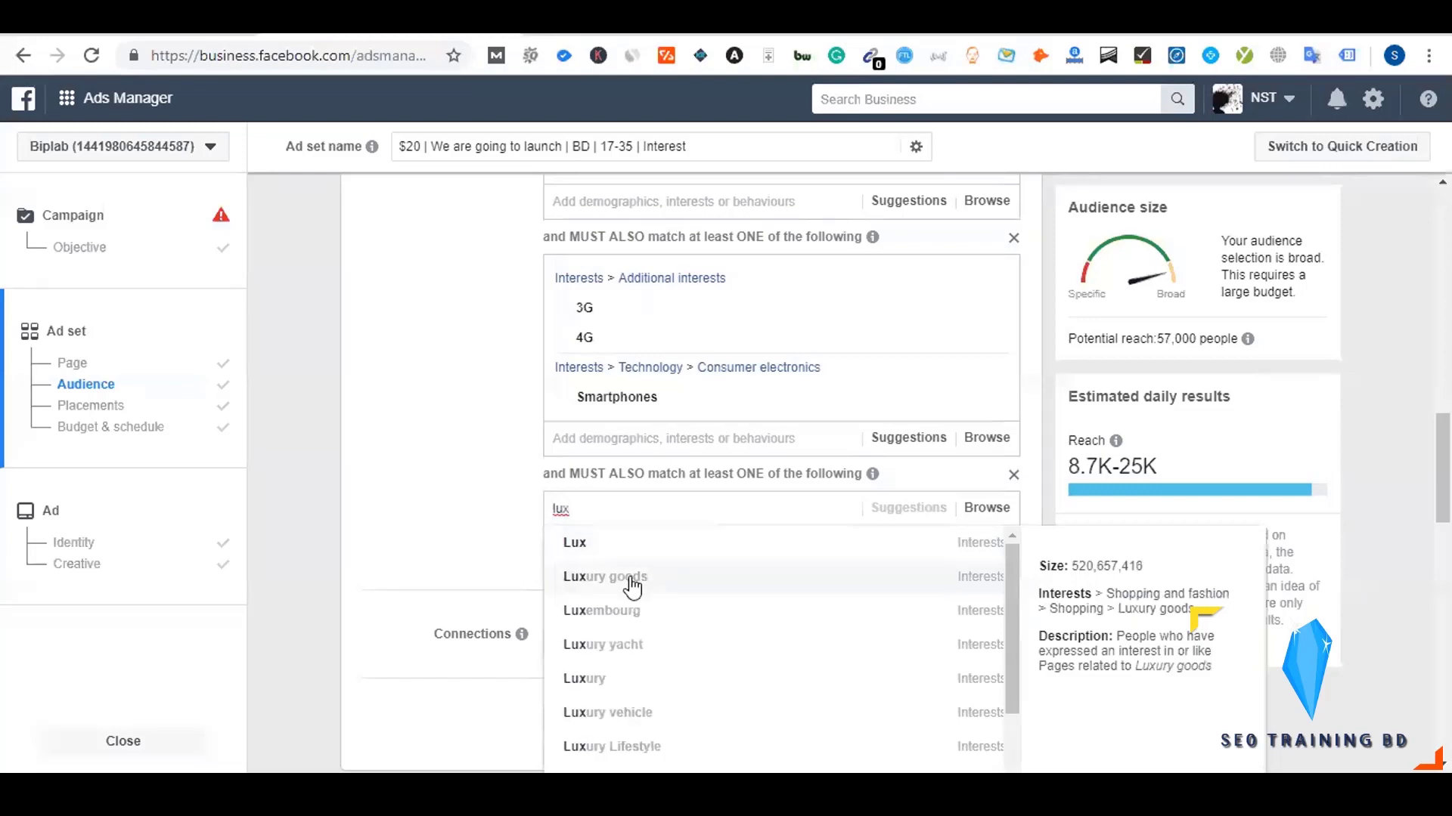
key("Return")
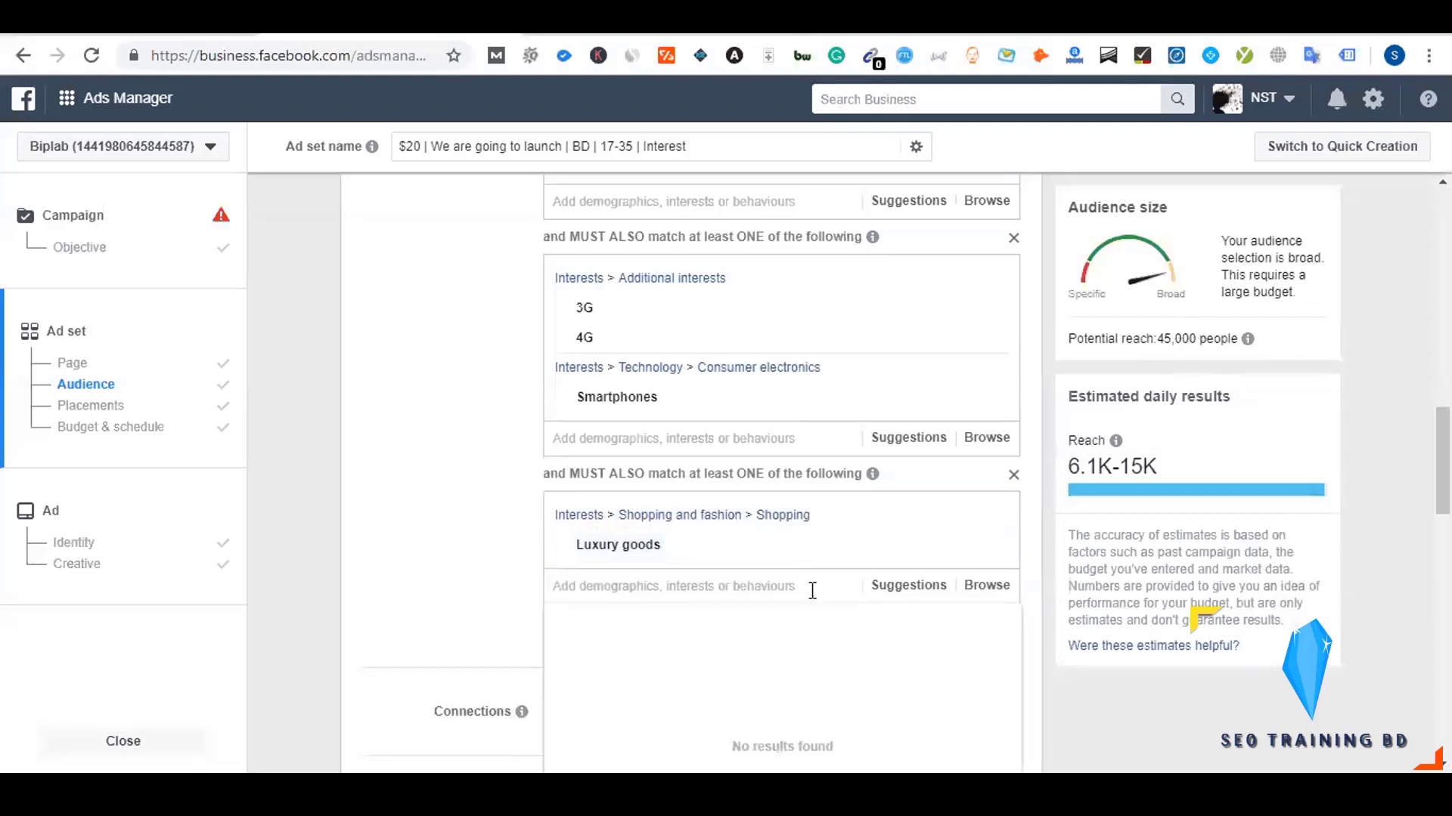
- Add the Online shopping interest to the narrowing group that contains Luxury goods
type("o")
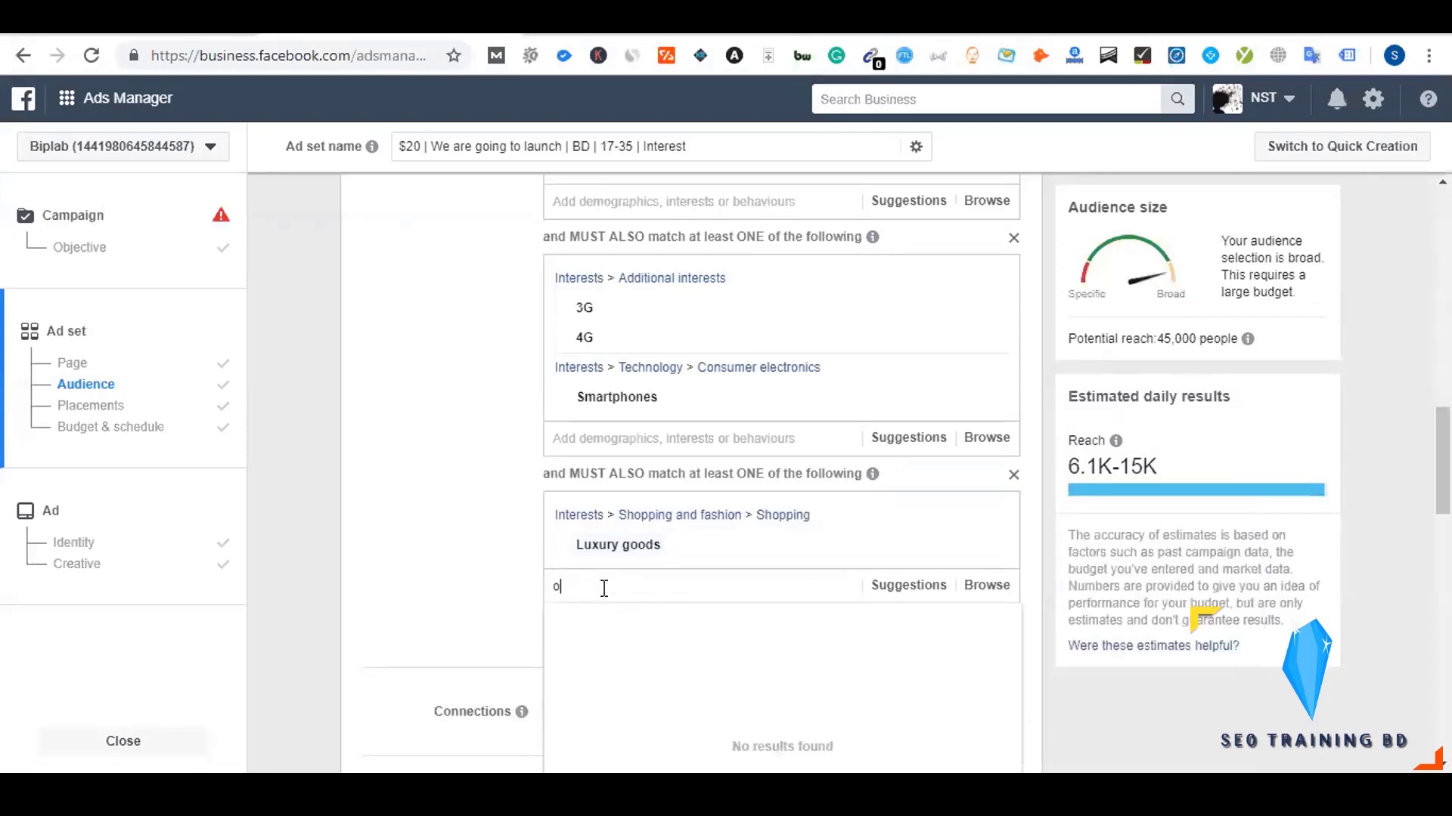
type("nline sho")
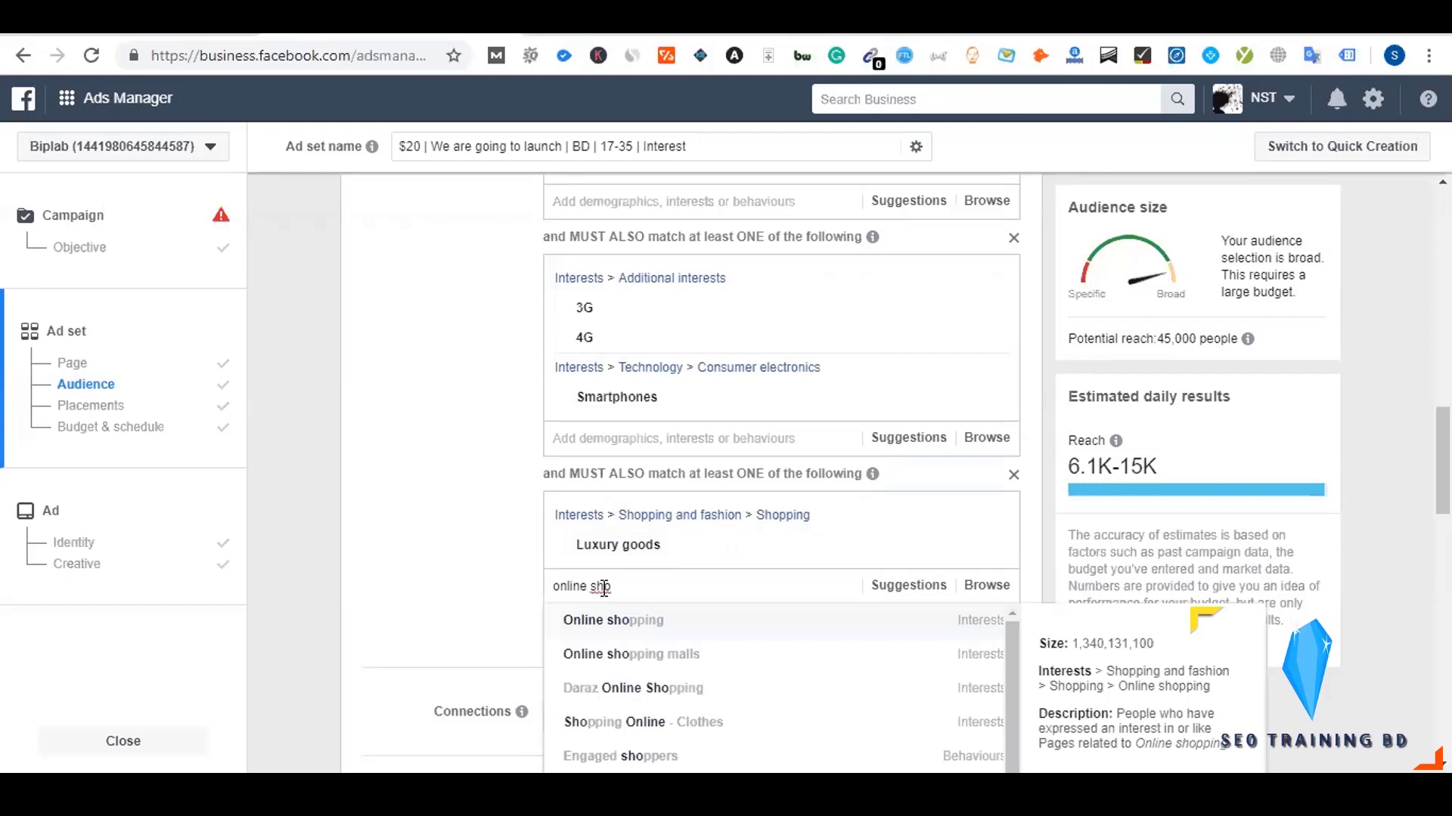
left_click(546, 621)
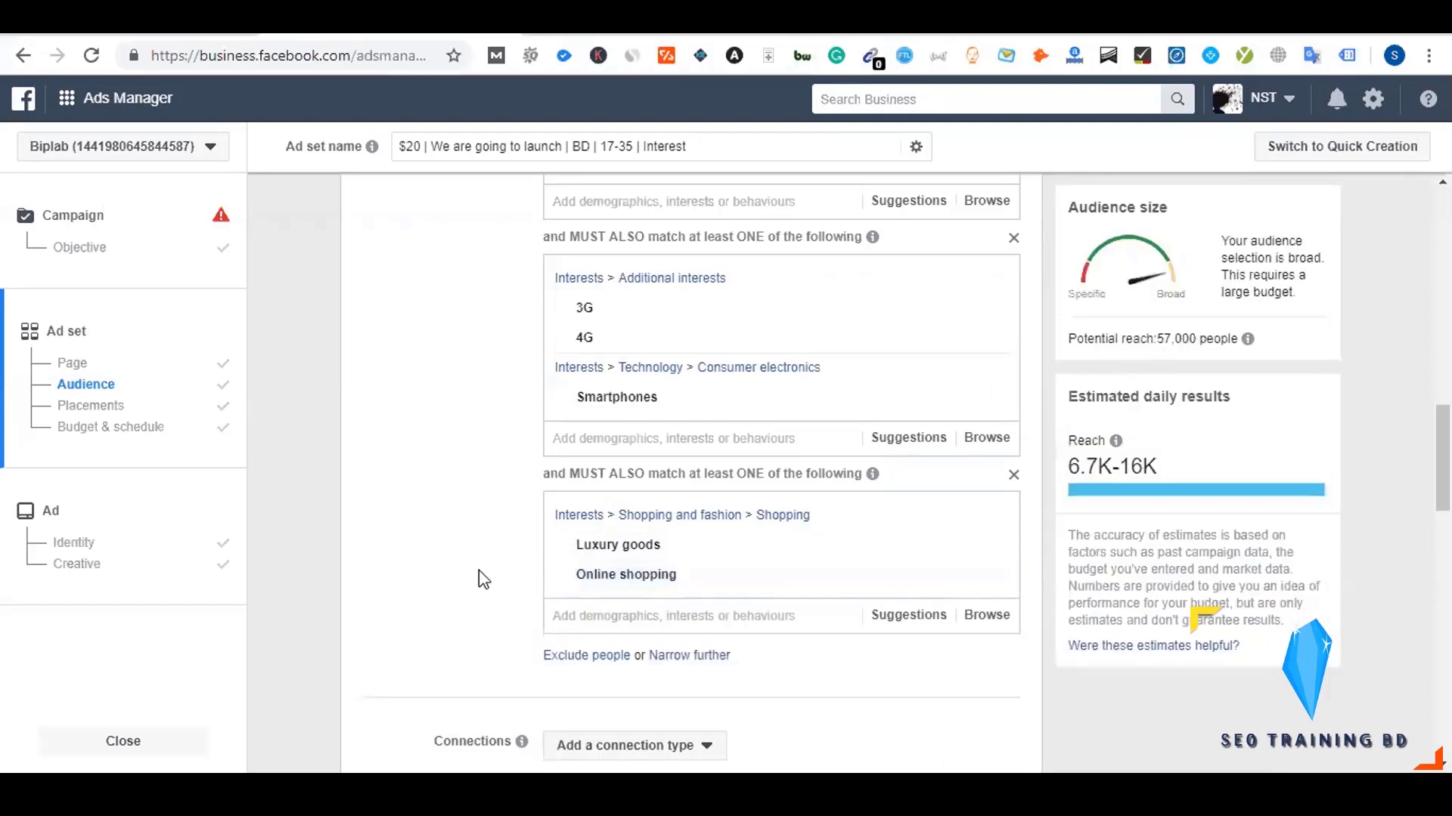
- Review the detailed-targeting layers, from the relationship status group through the ring, mobile technology and shopping interest groups
scroll(483, 586, "up", 5)
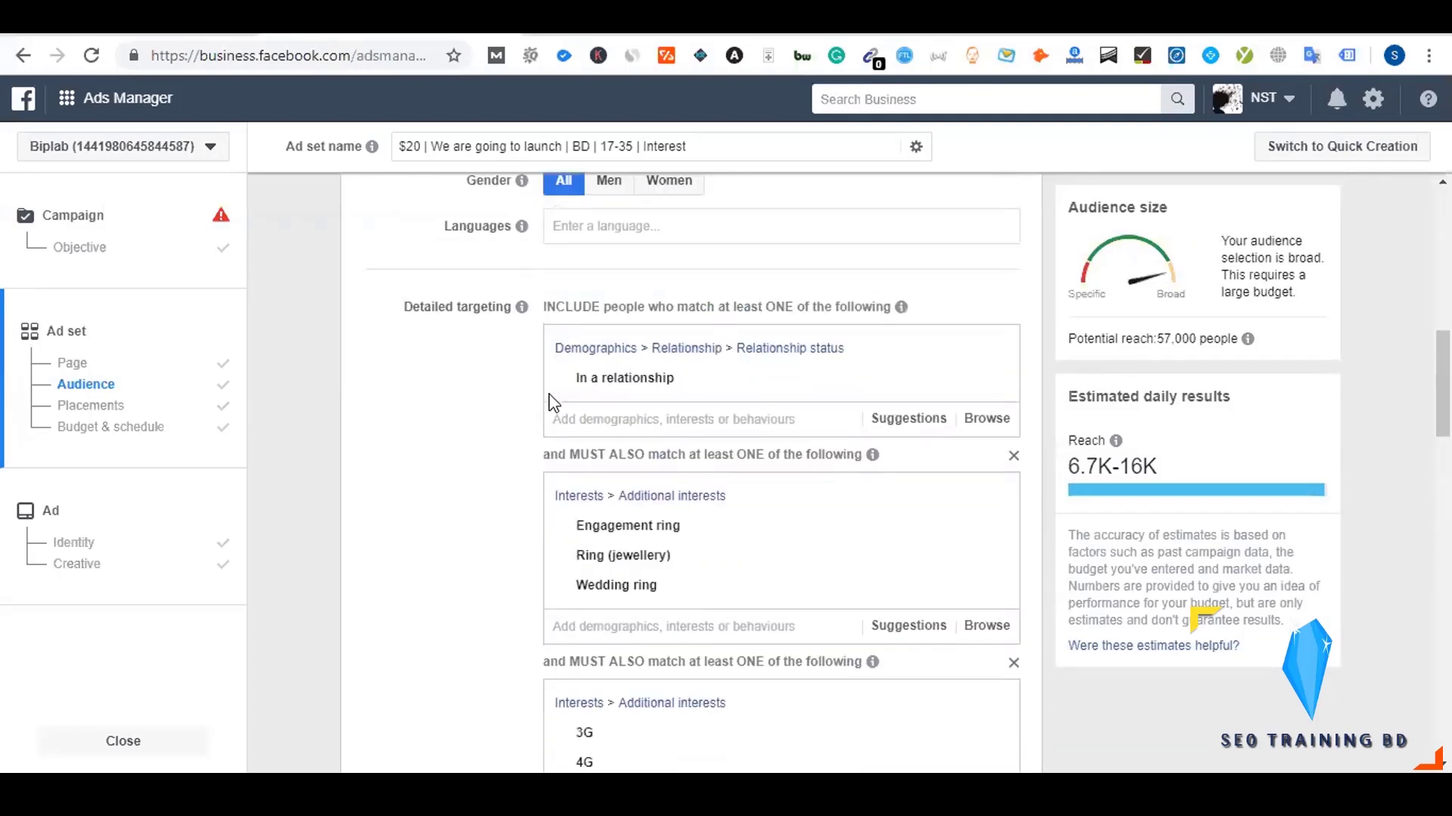
mouse_move(779, 384)
mouse_move(623, 385)
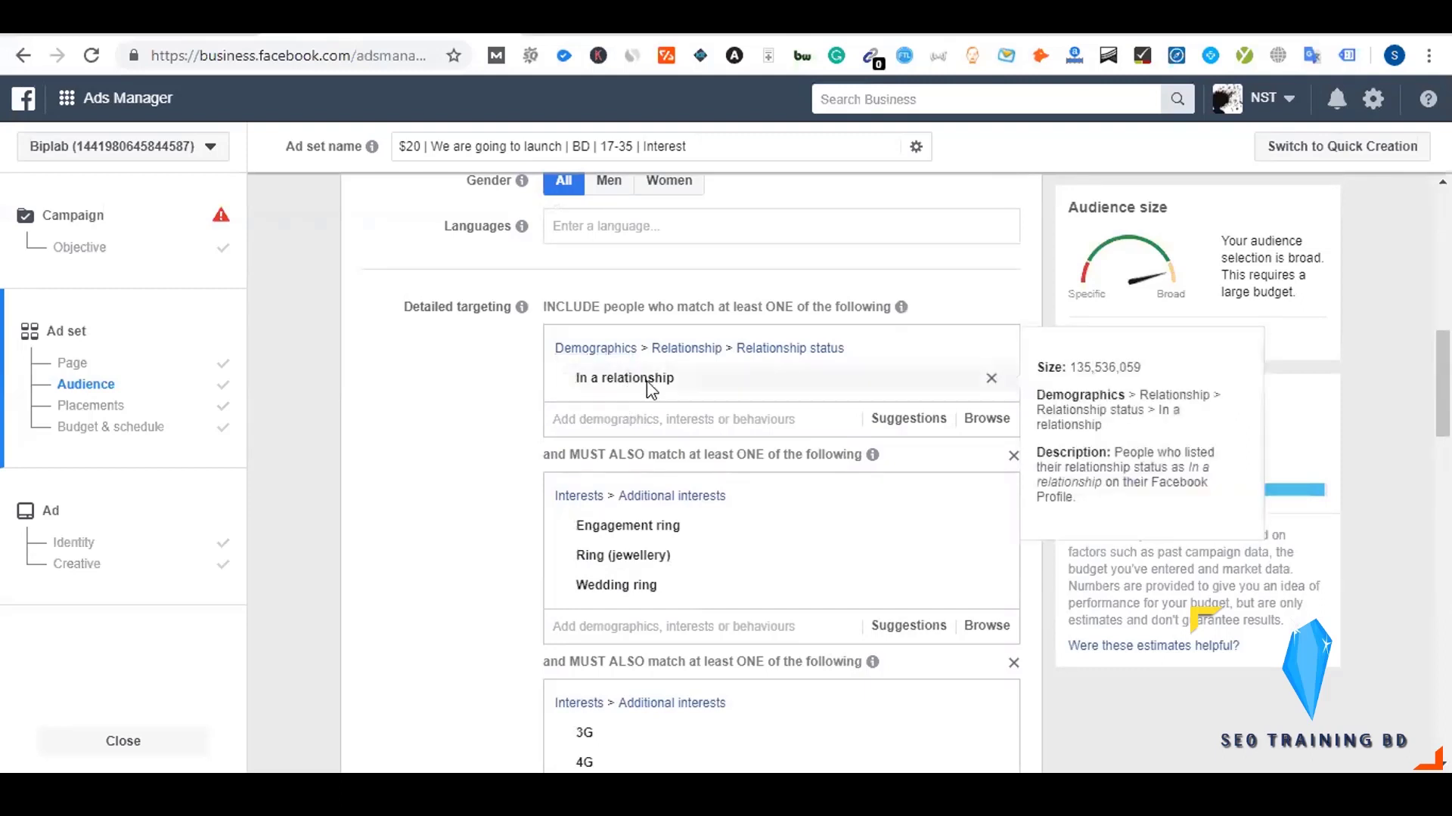
mouse_move(614, 550)
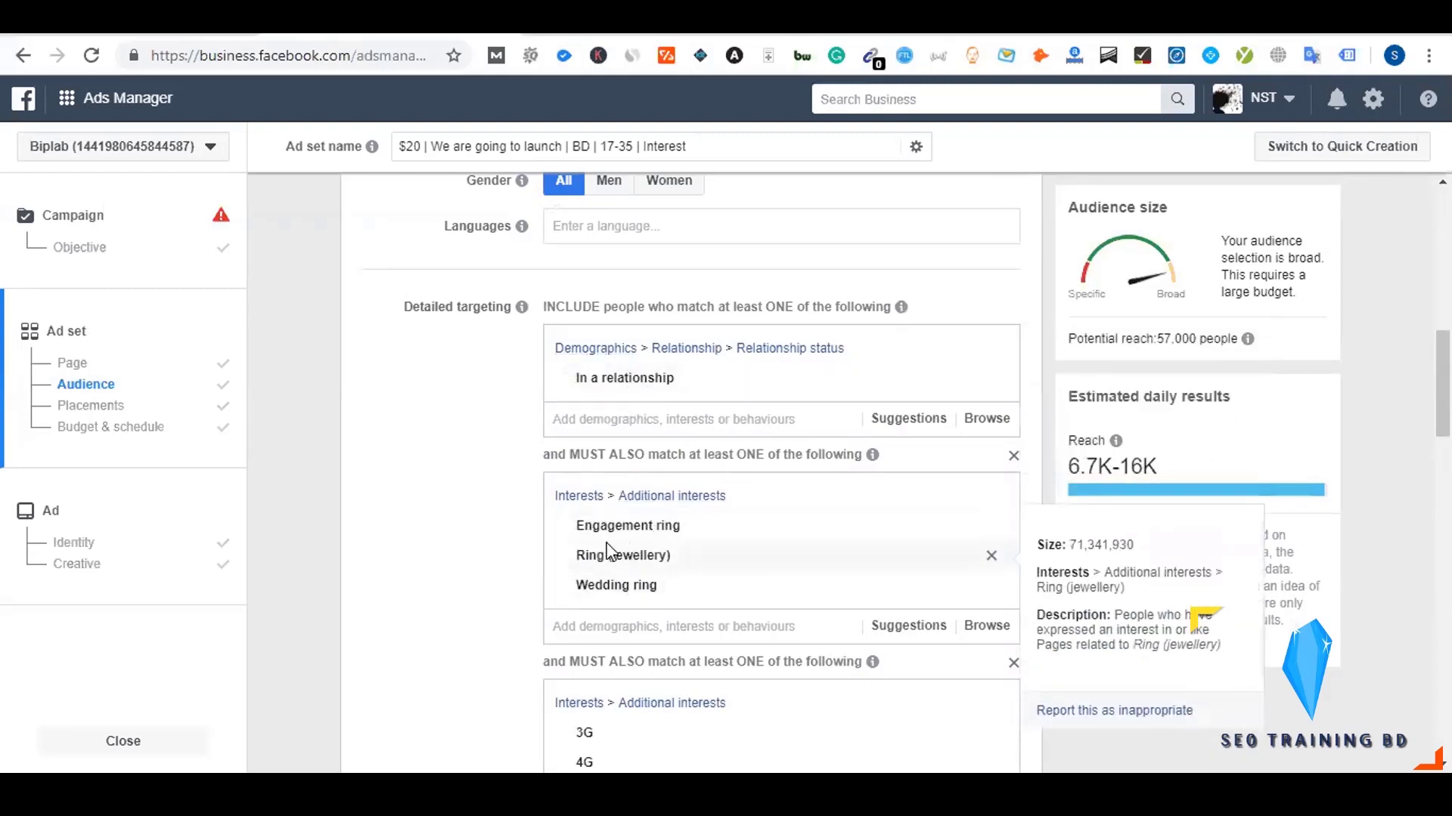
scroll(610, 552, "down", 1)
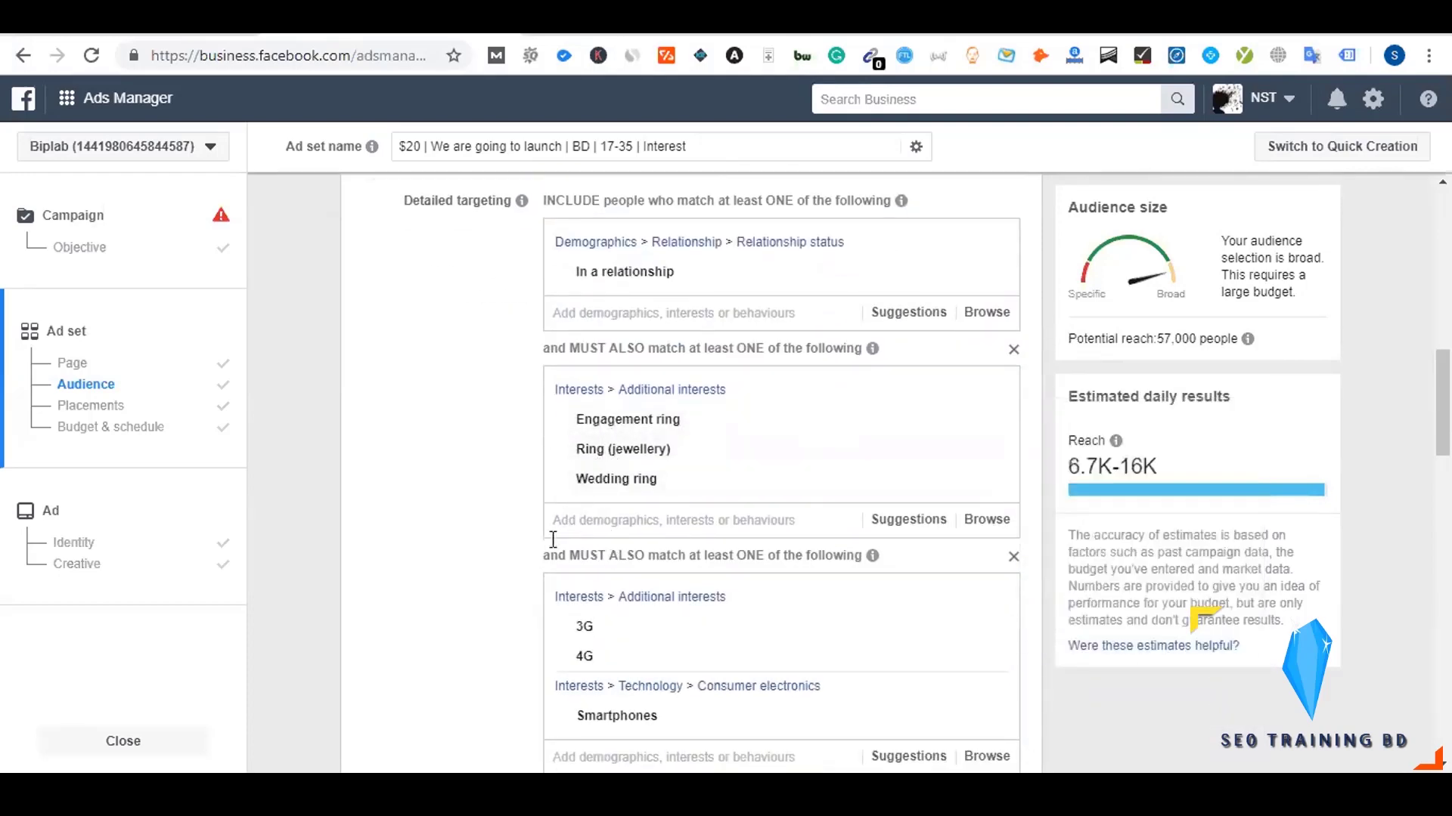
scroll(545, 543, "down", 1)
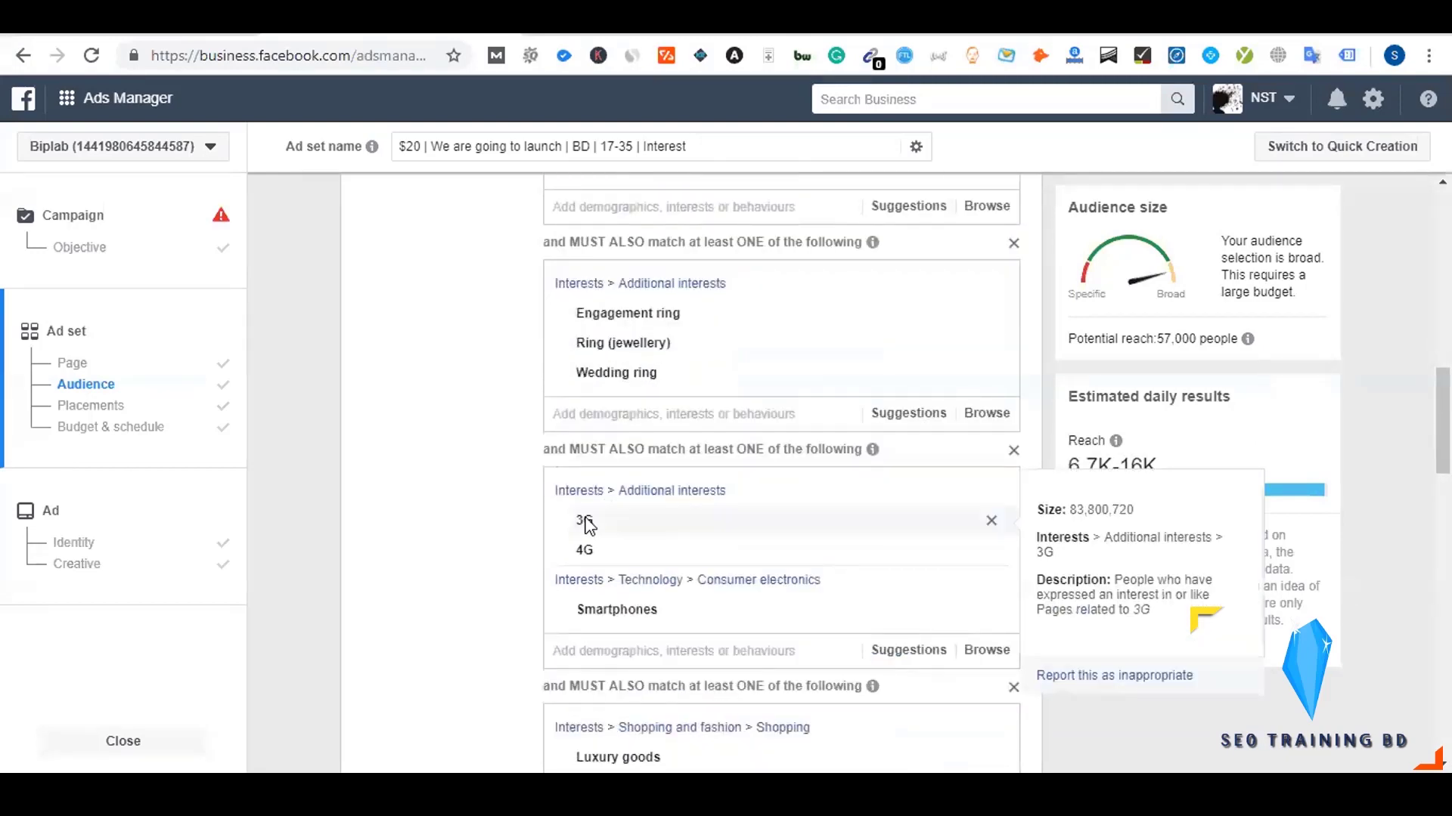
scroll(587, 549, "down", 1)
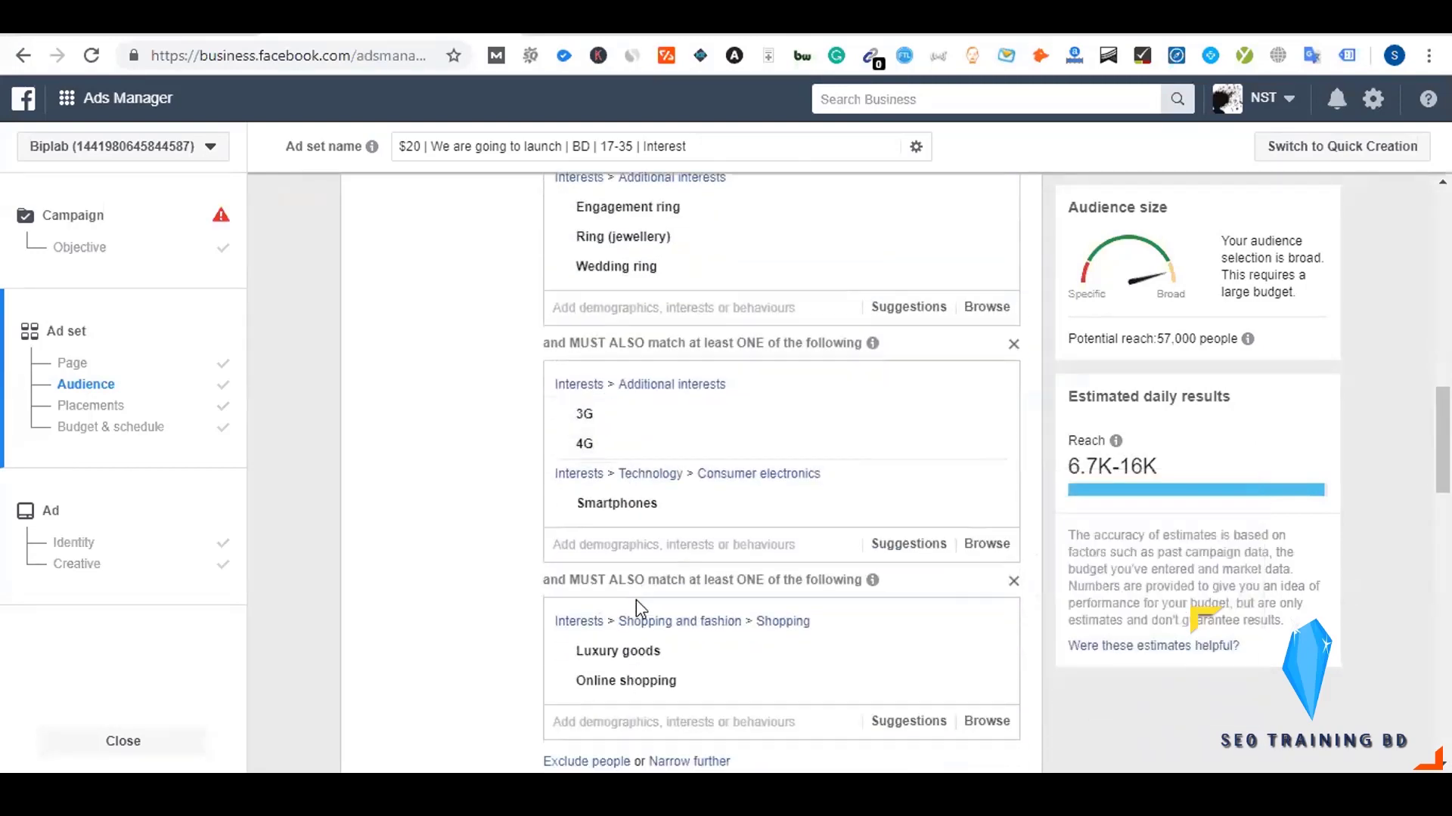
scroll(484, 552, "down", 1)
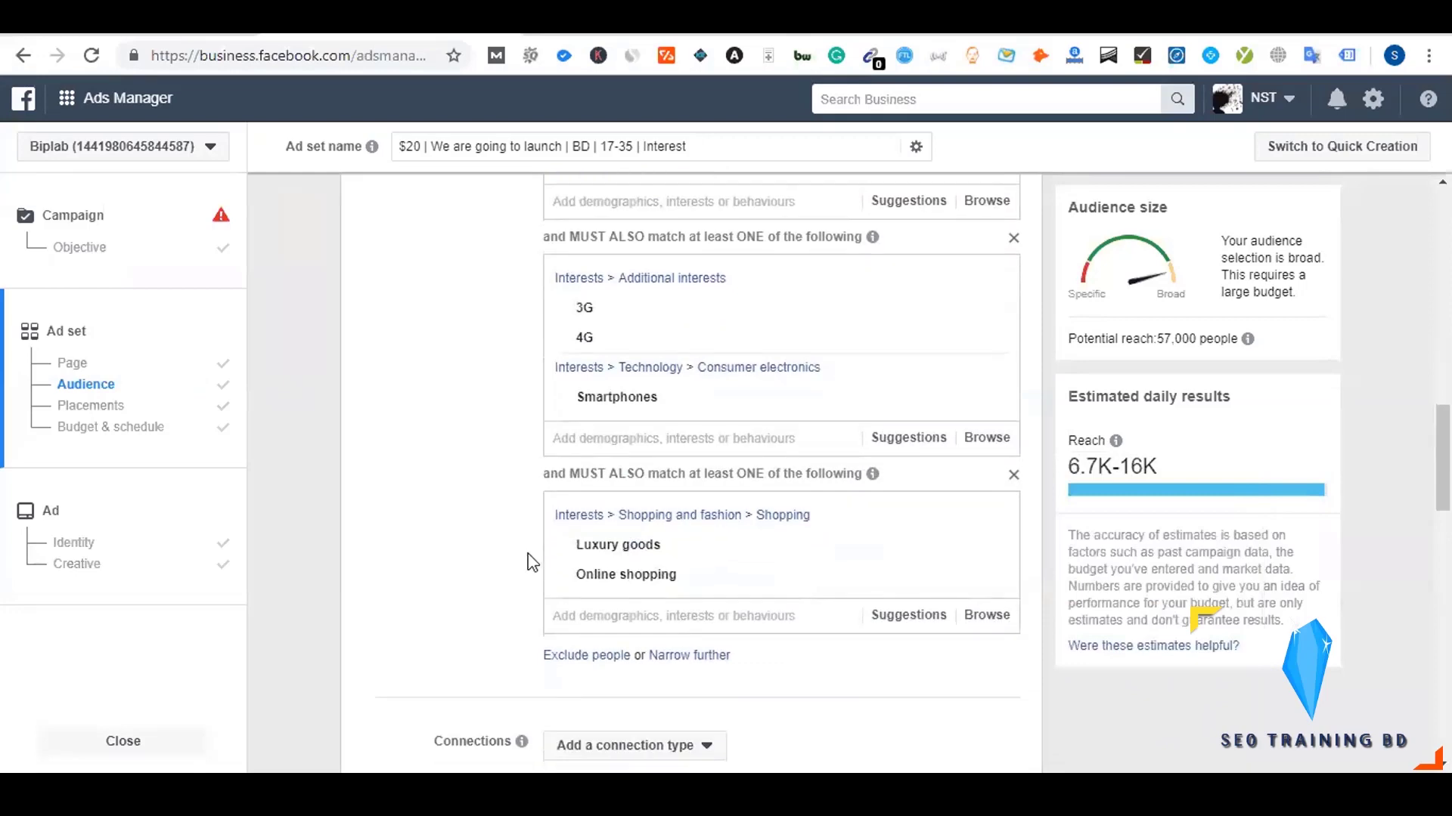
mouse_move(605, 578)
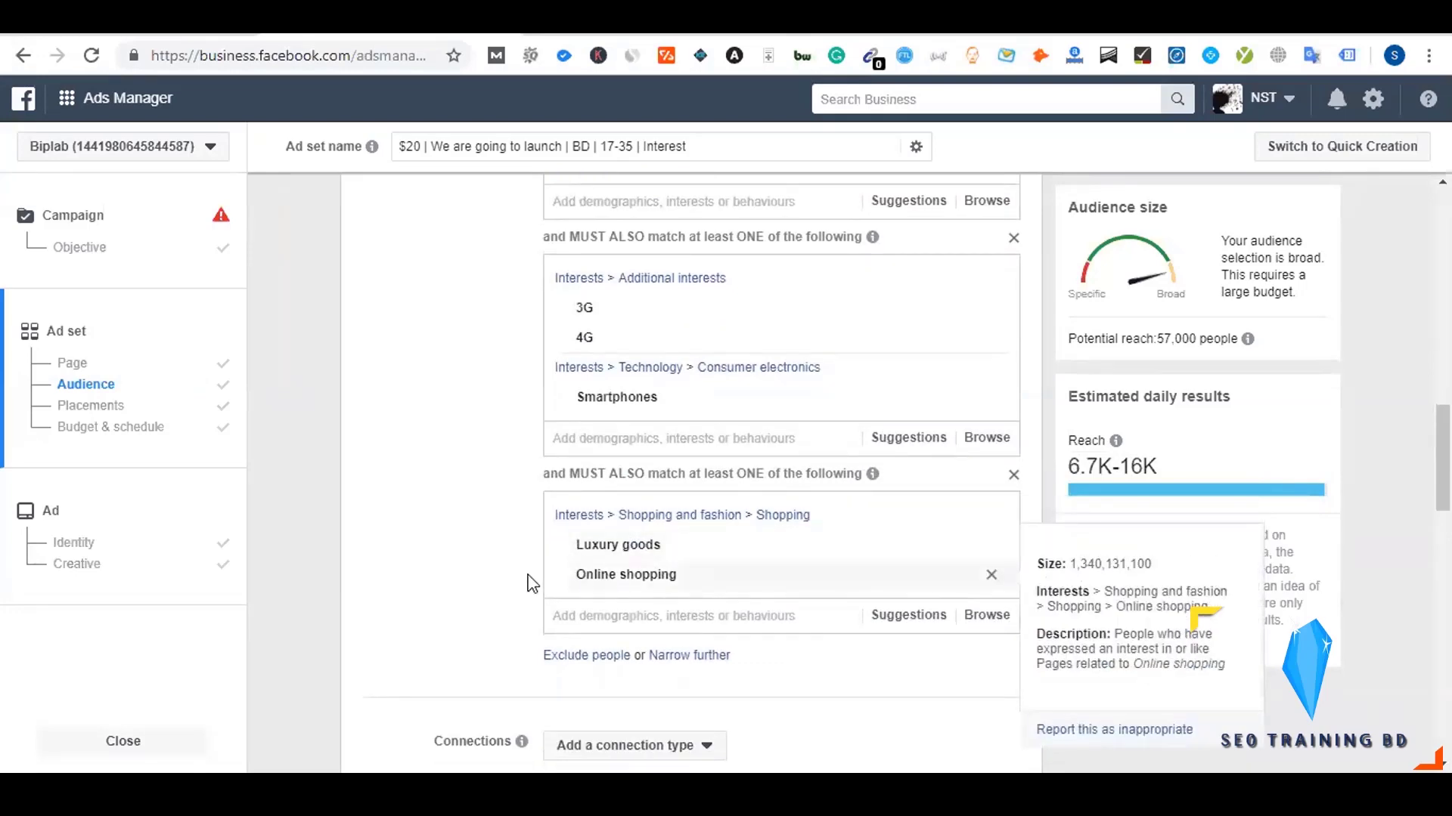
- Remove the In a relationship status from the first inclusion group of the detailed targeting
scroll(527, 583, "up", 4)
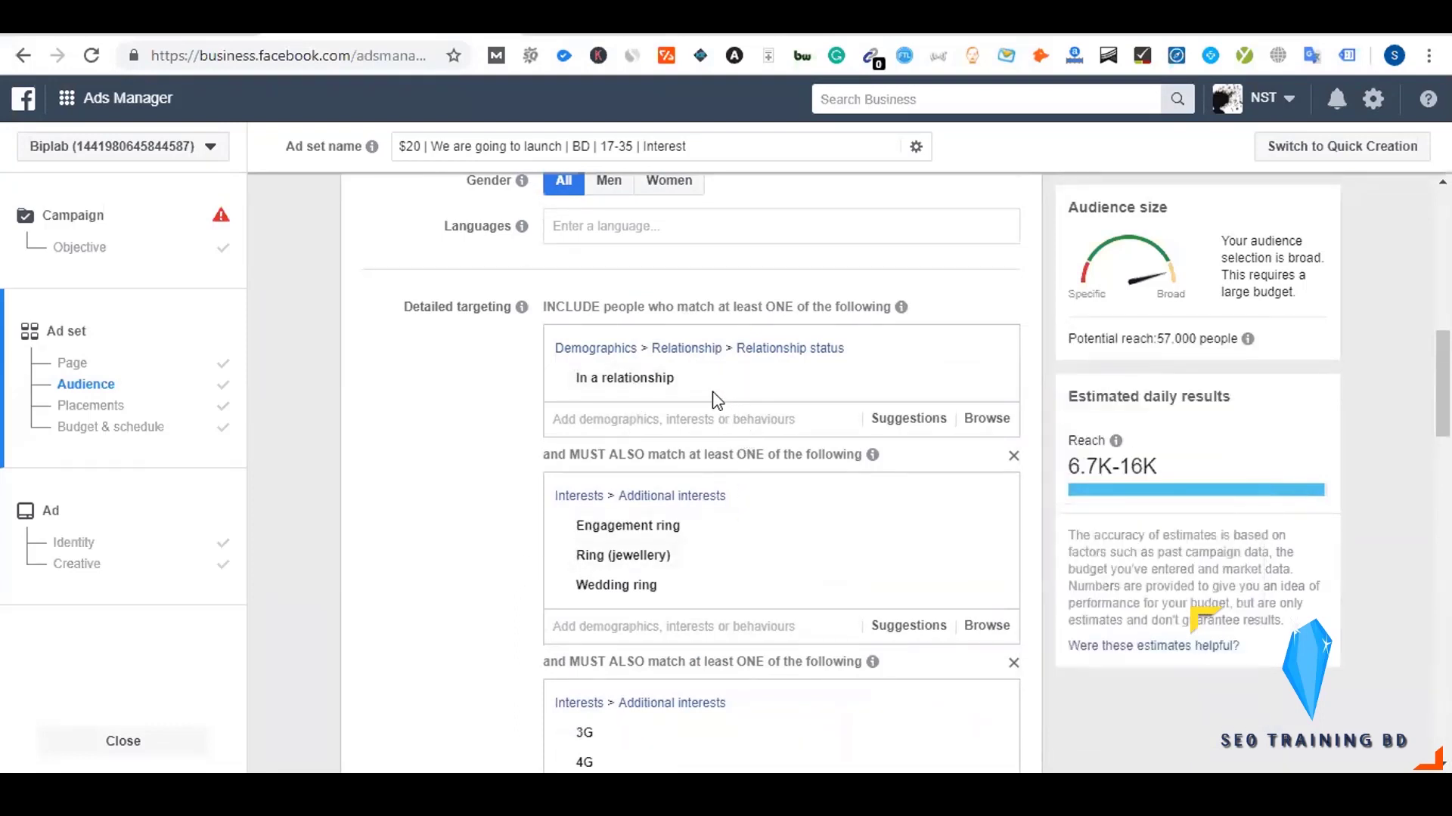
mouse_move(701, 383)
left_click(991, 349)
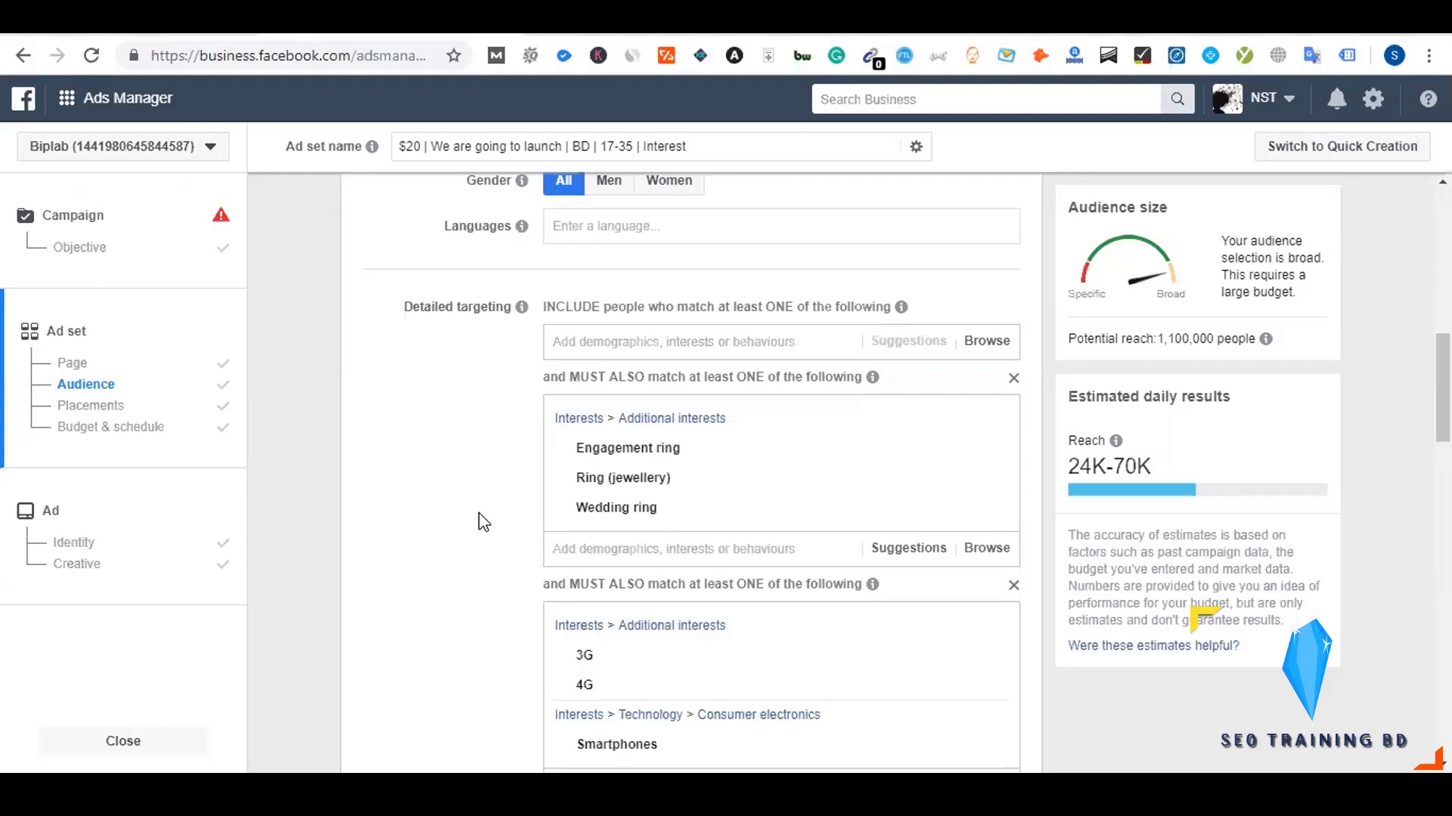
- Examine the whole ad set, from the page and audience settings through placements to budget and schedule
scroll(465, 543, "up", 15)
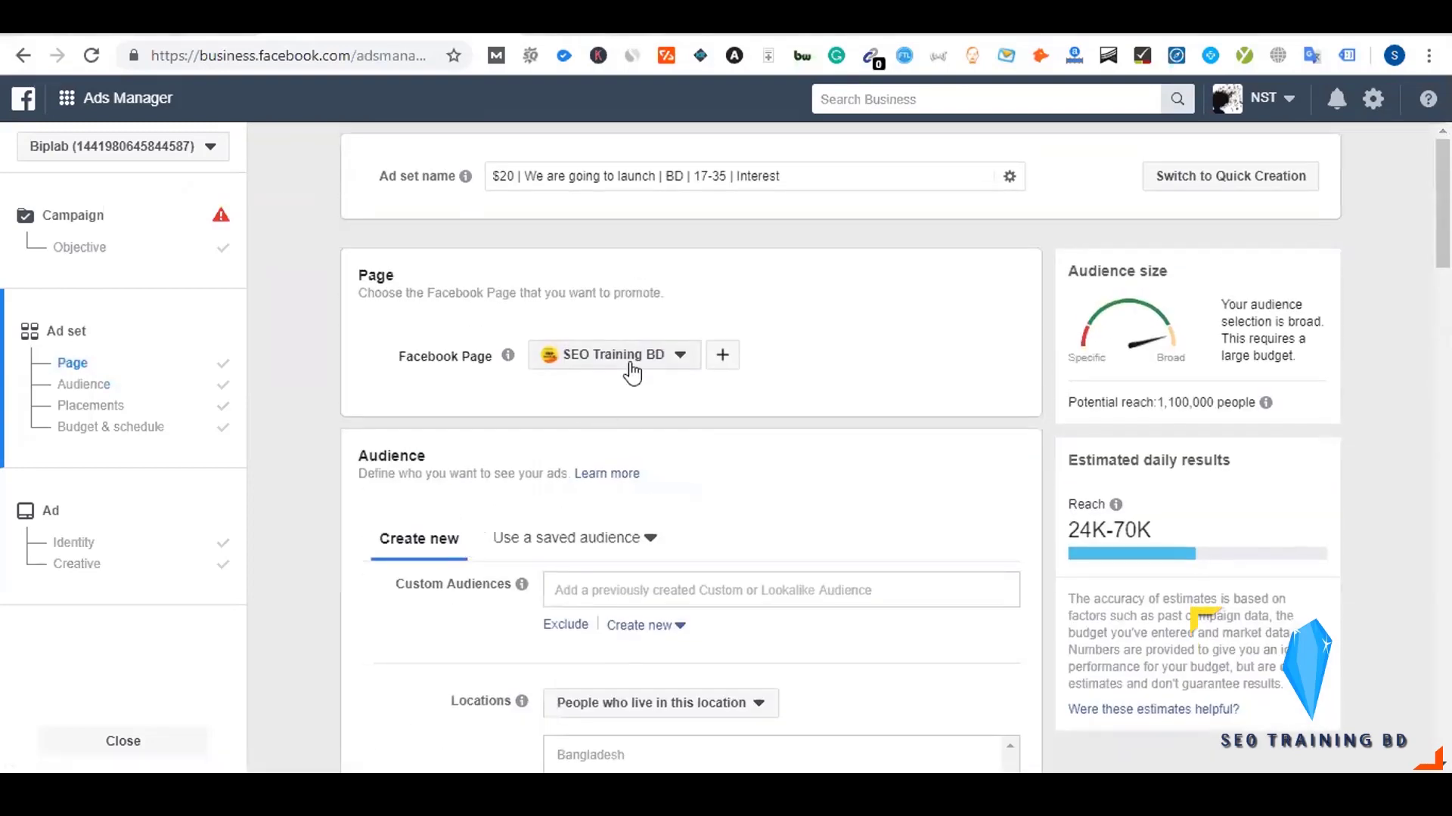
left_click_drag(357, 57, 161, 64)
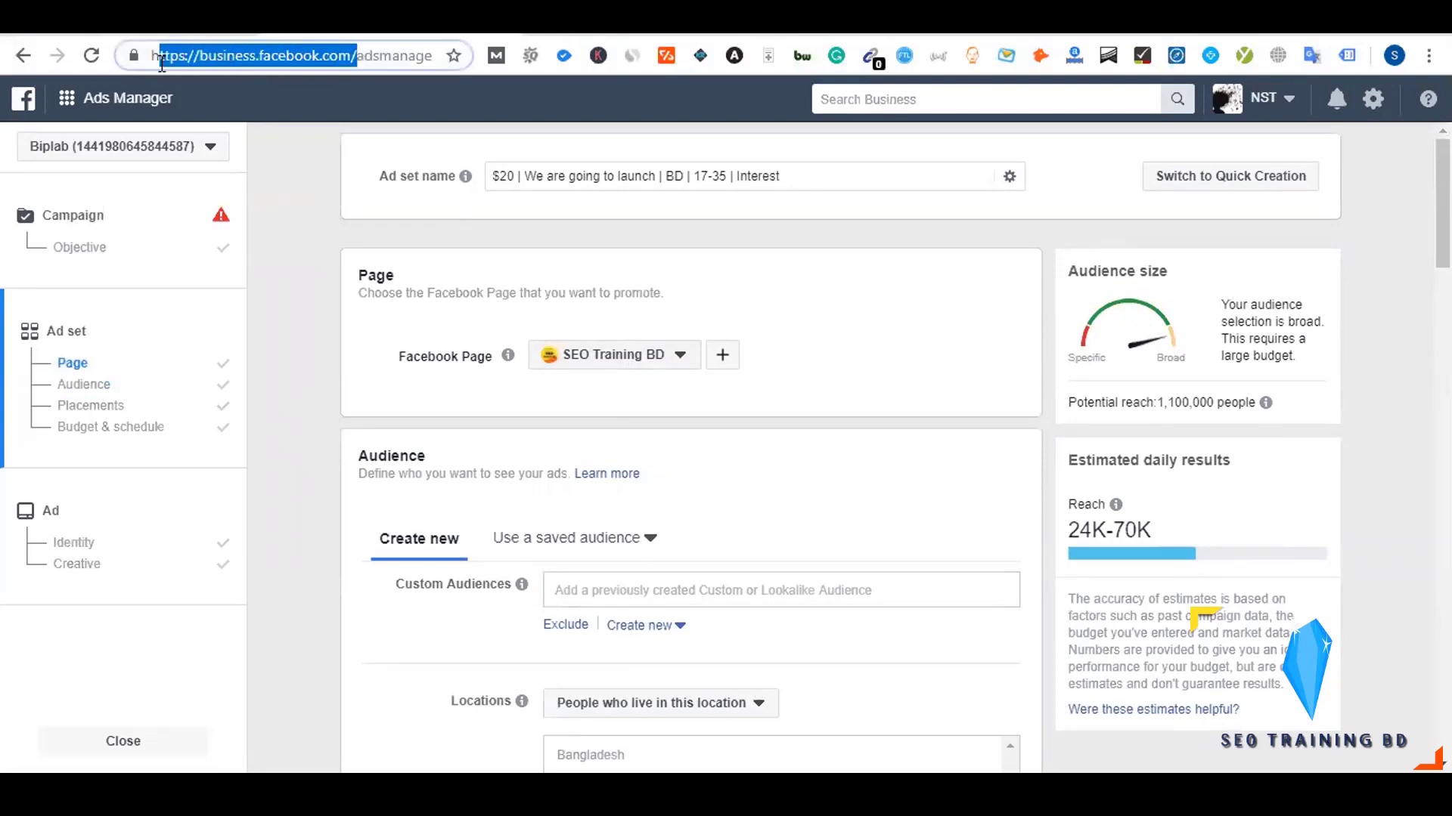
left_click(289, 272)
scroll(319, 372, "down", 2)
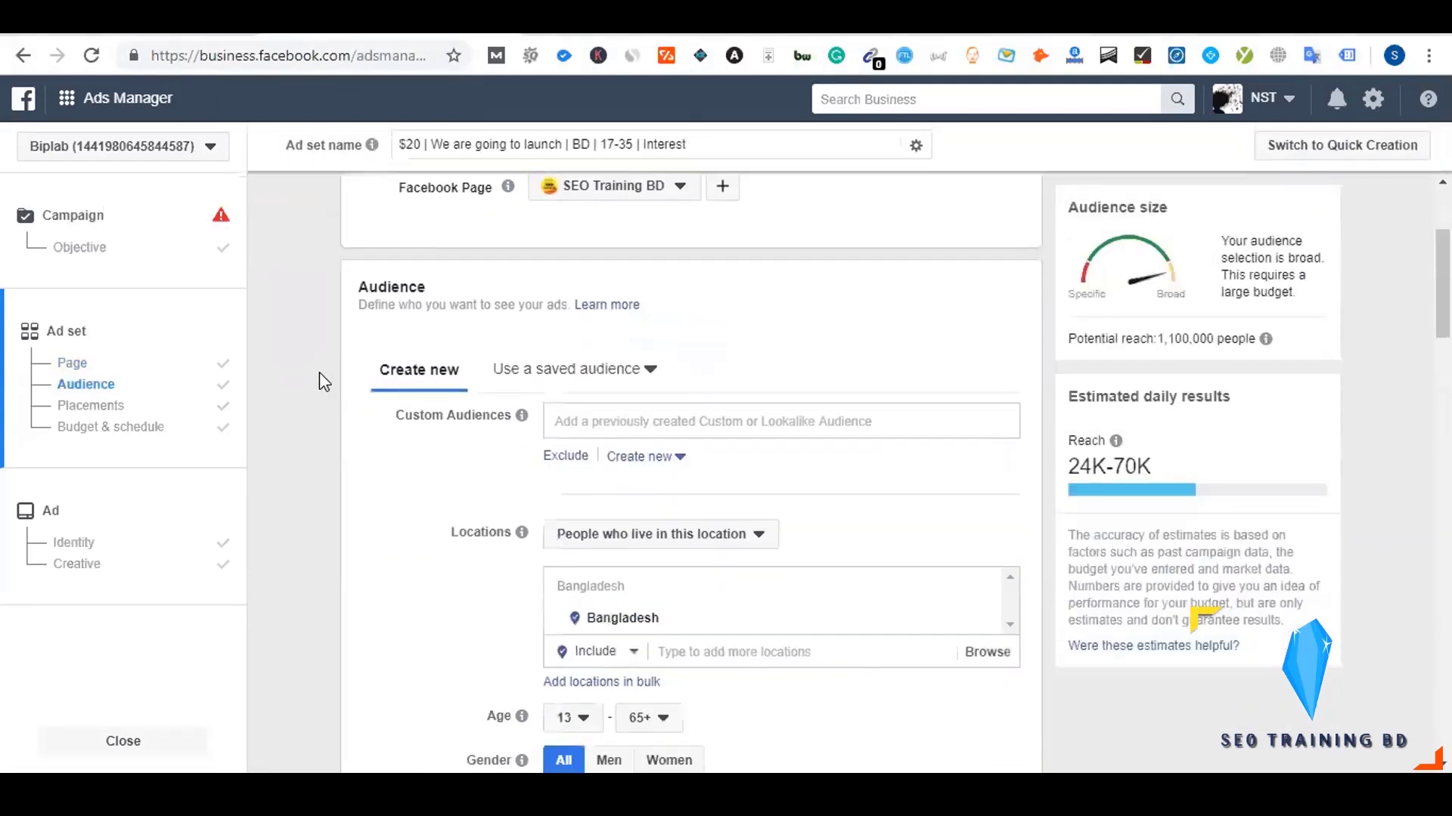
scroll(319, 372, "down", 10)
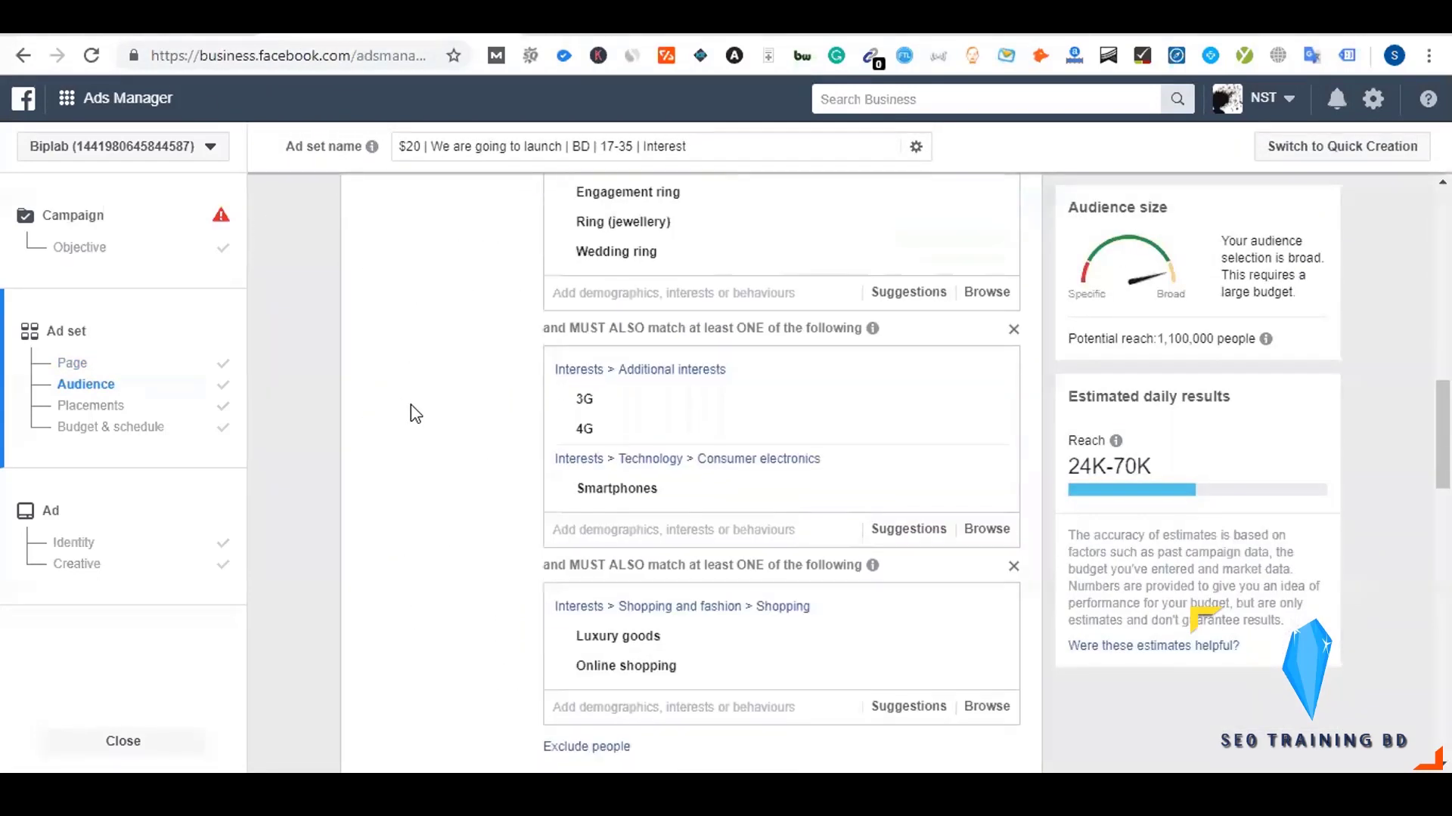
scroll(415, 414, "down", 3)
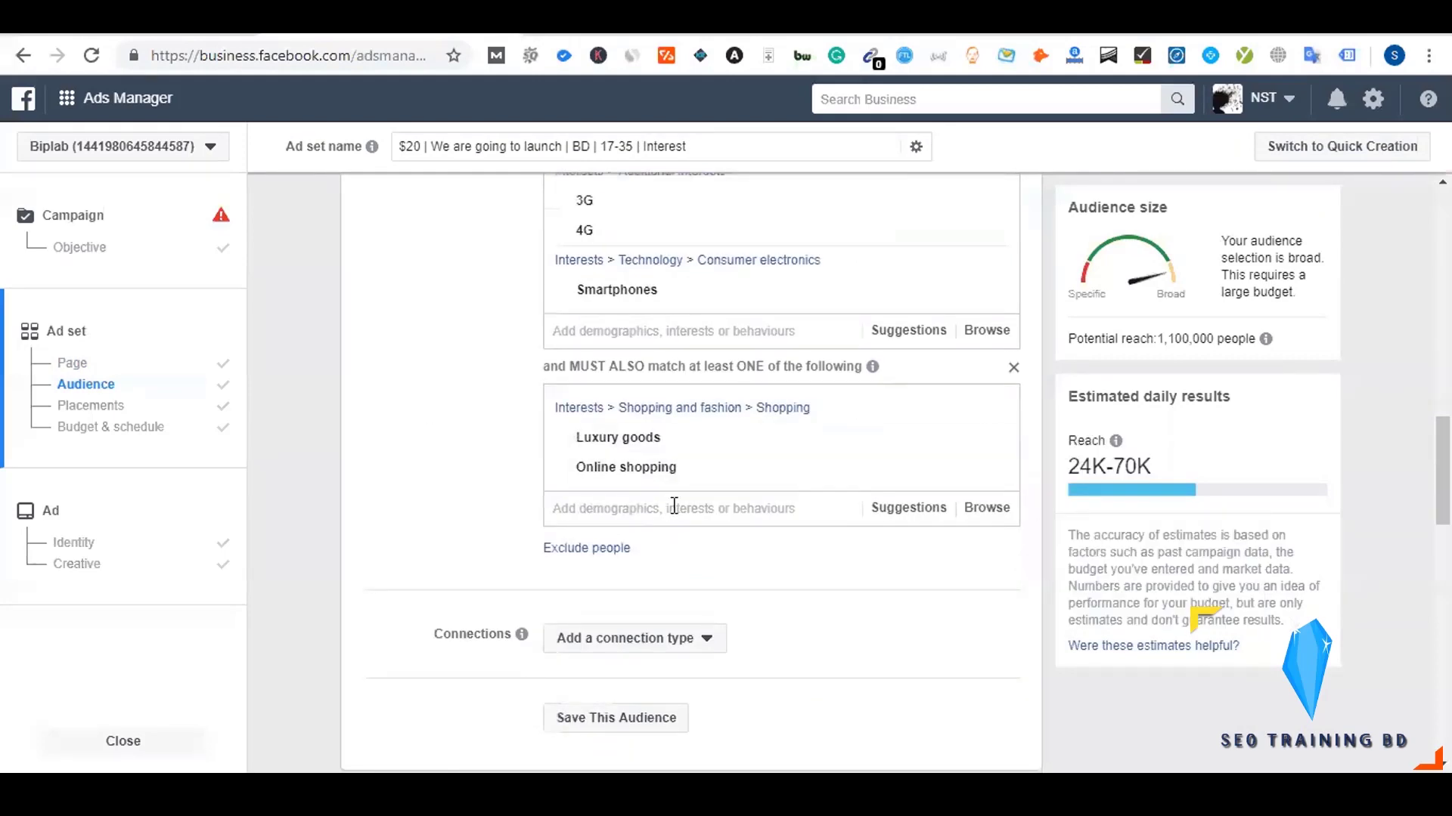
scroll(445, 505, "down", 3)
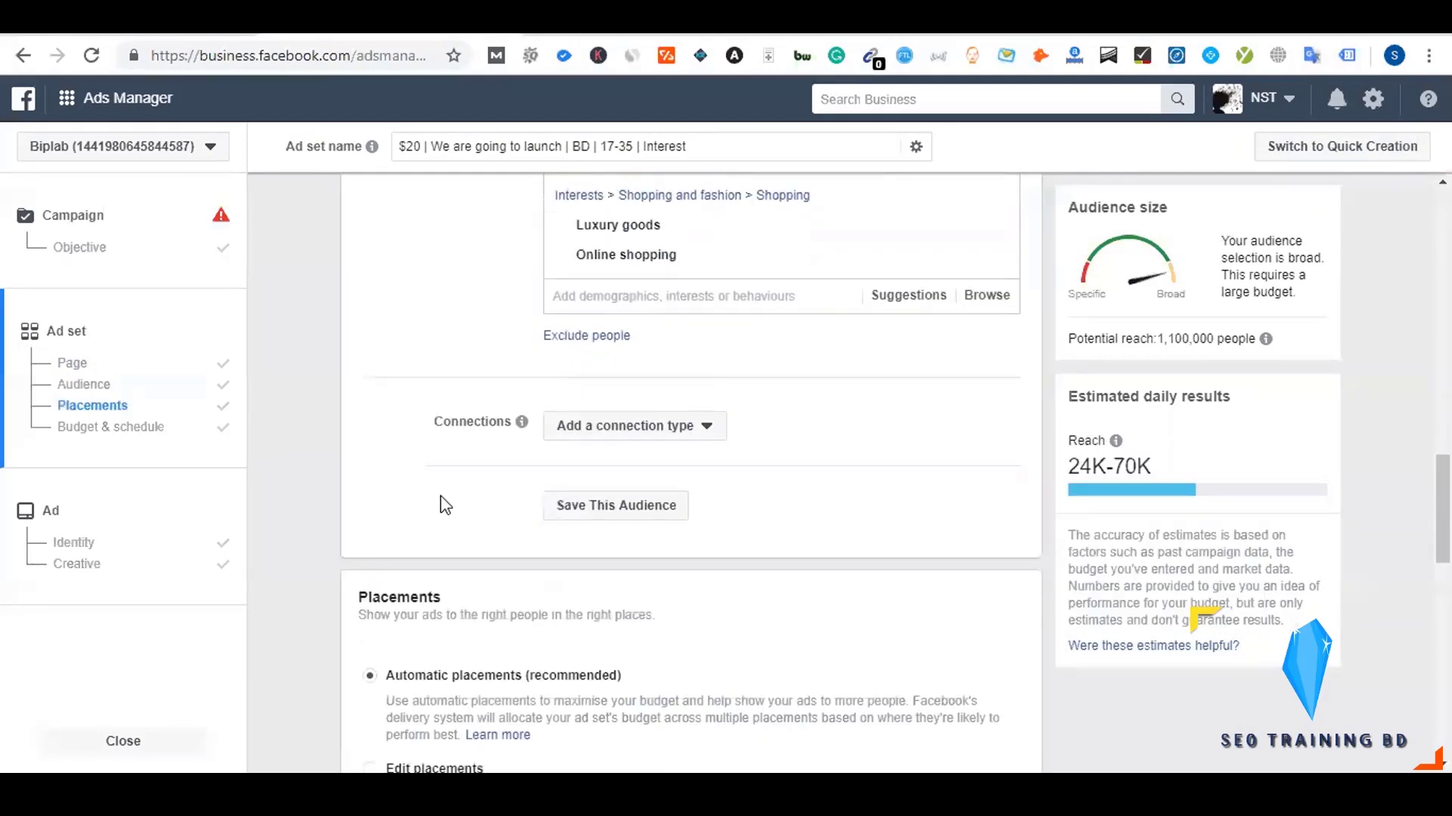
scroll(445, 505, "up", 9)
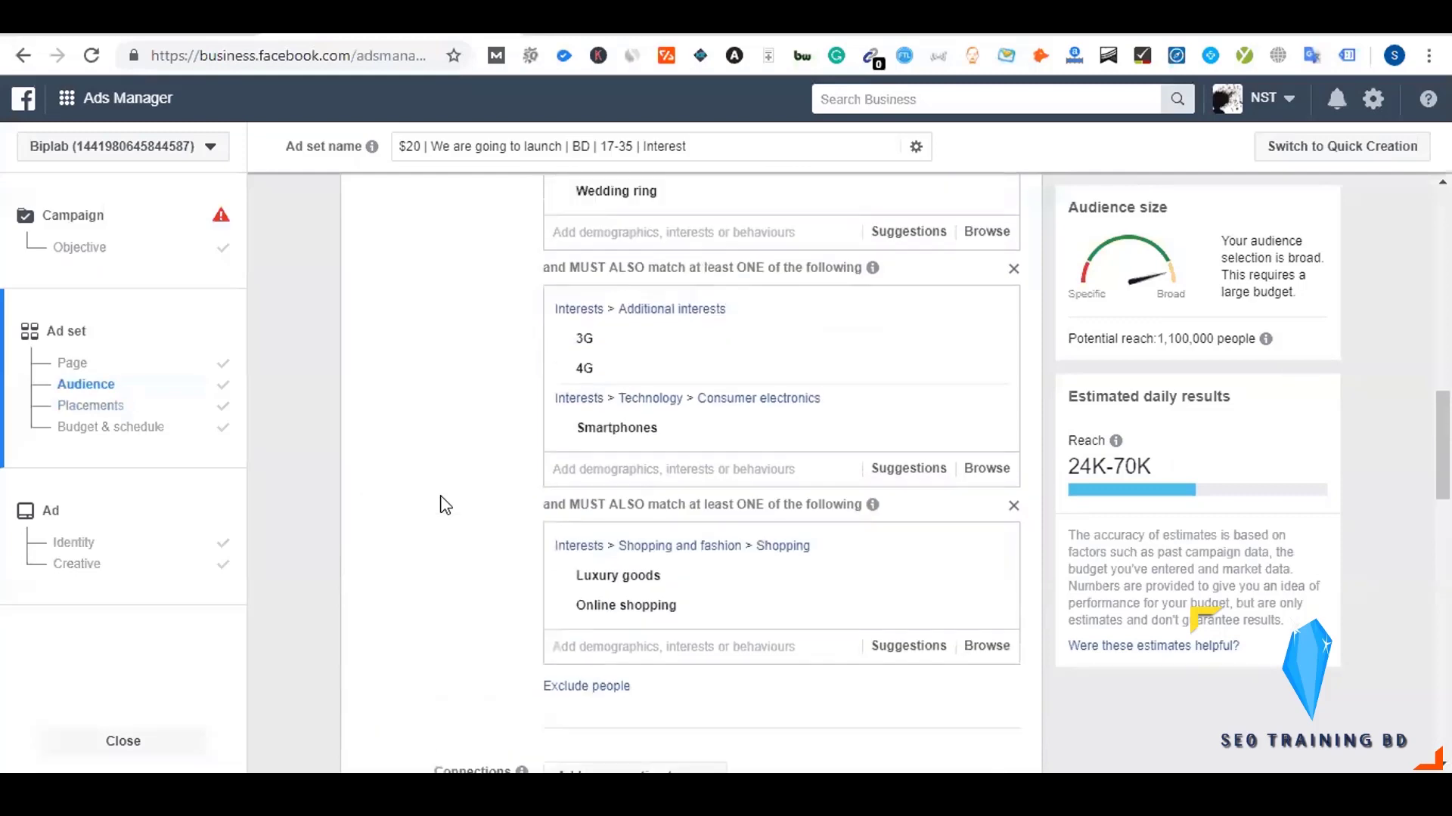
scroll(472, 579, "down", 10)
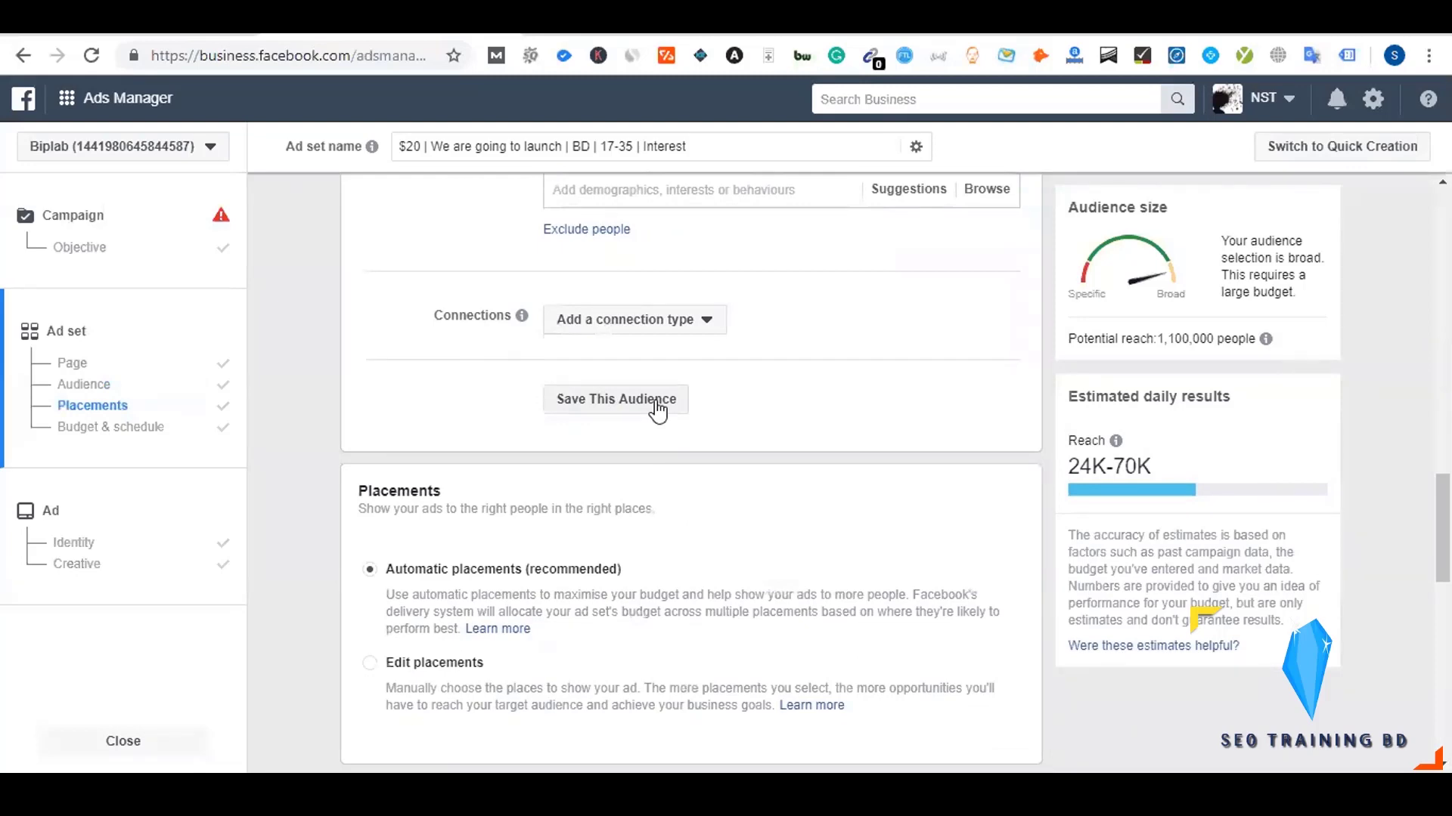
scroll(657, 408, "up", 5)
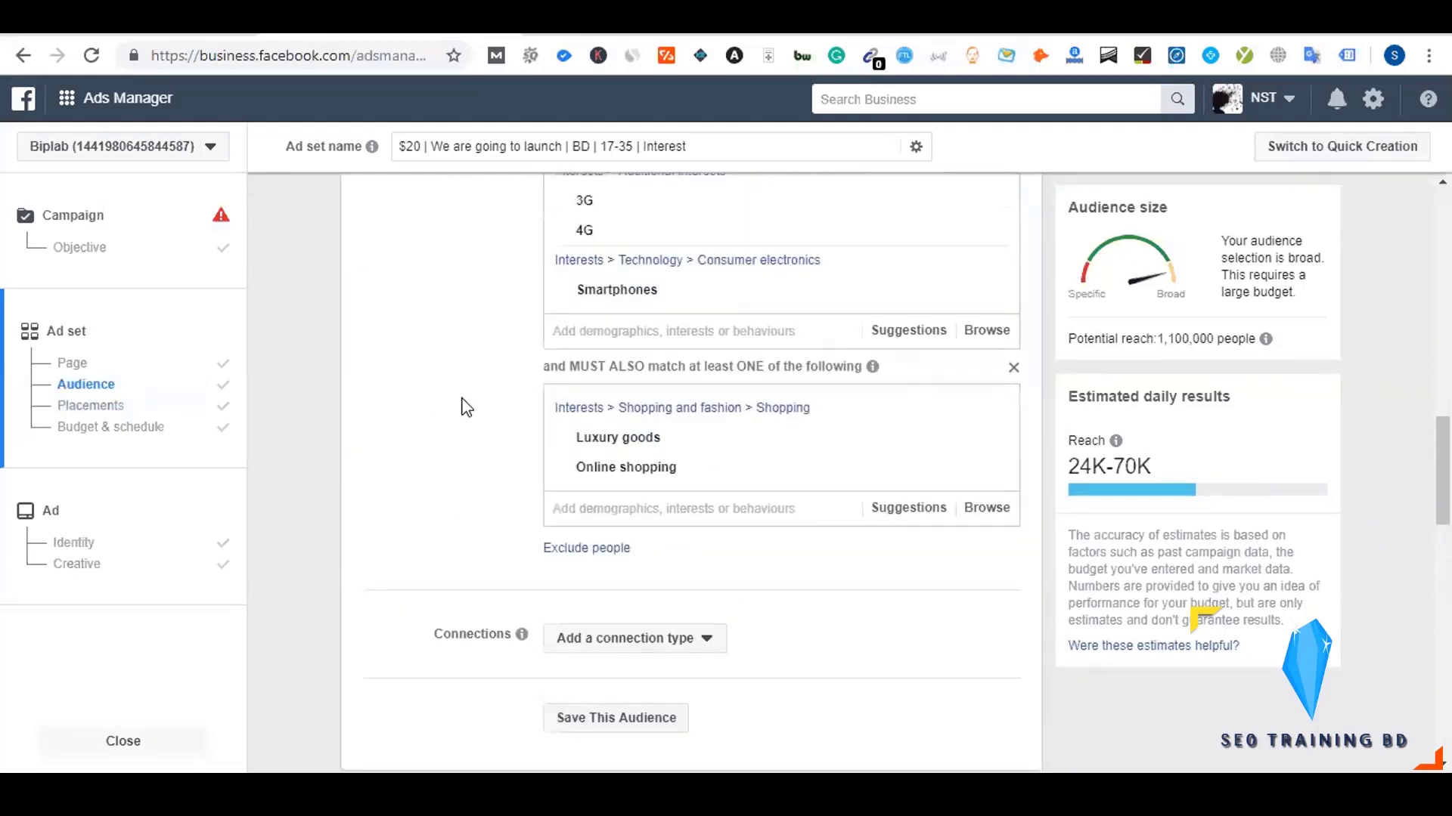
scroll(577, 615, "down", 10)
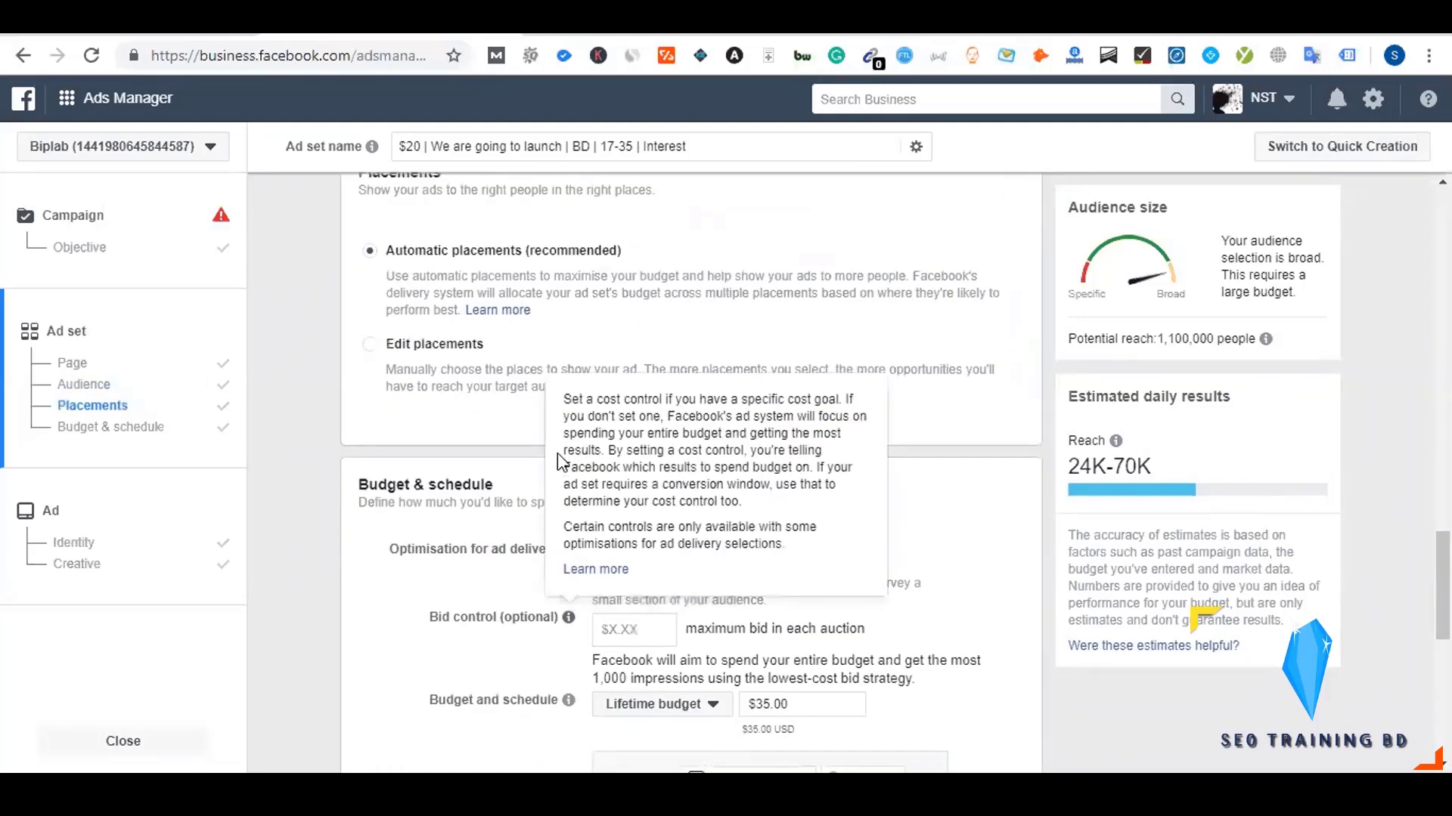
scroll(403, 490, "down", 7)
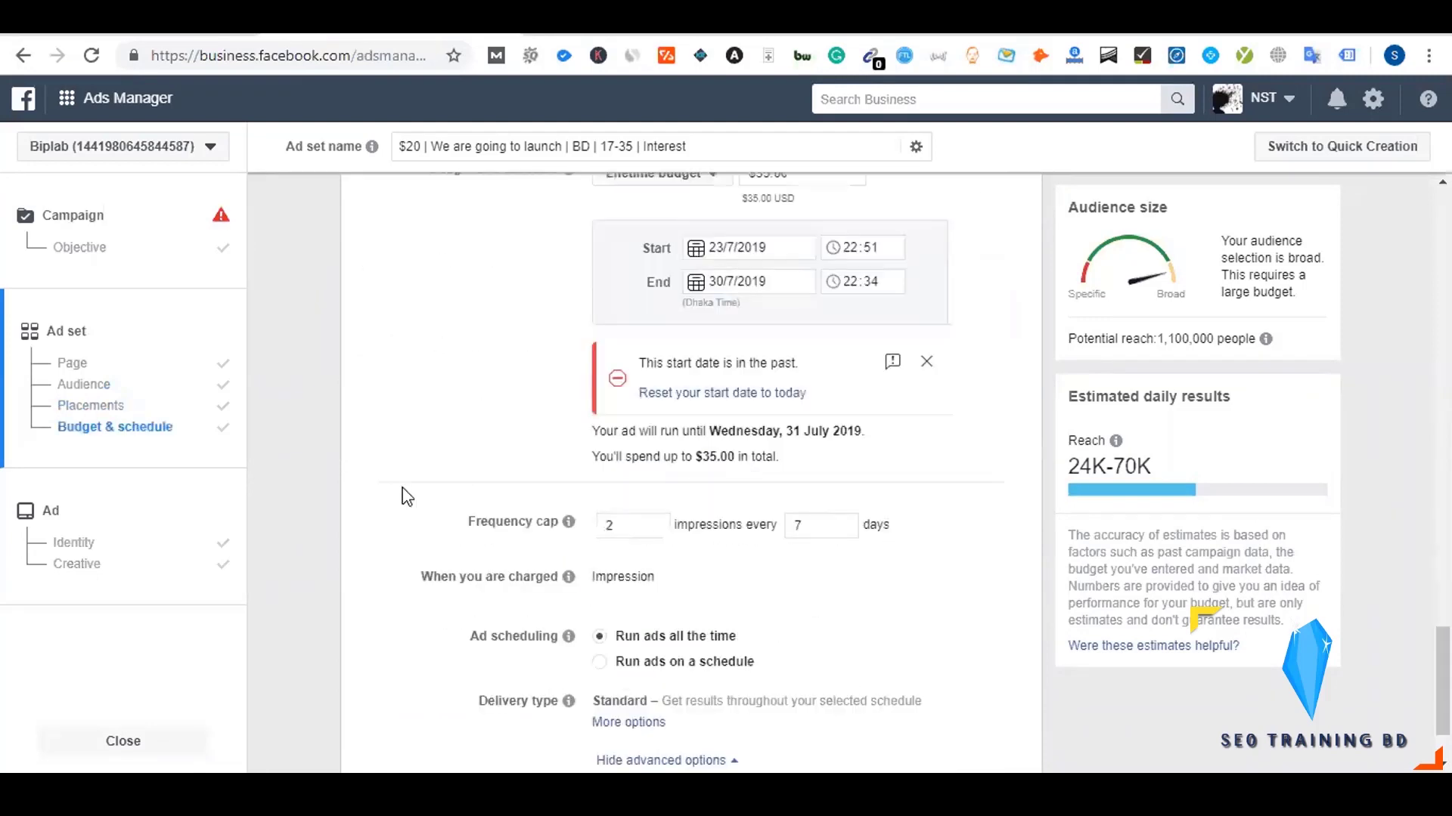
scroll(403, 496, "down", 2)
scroll(405, 492, "up", 12)
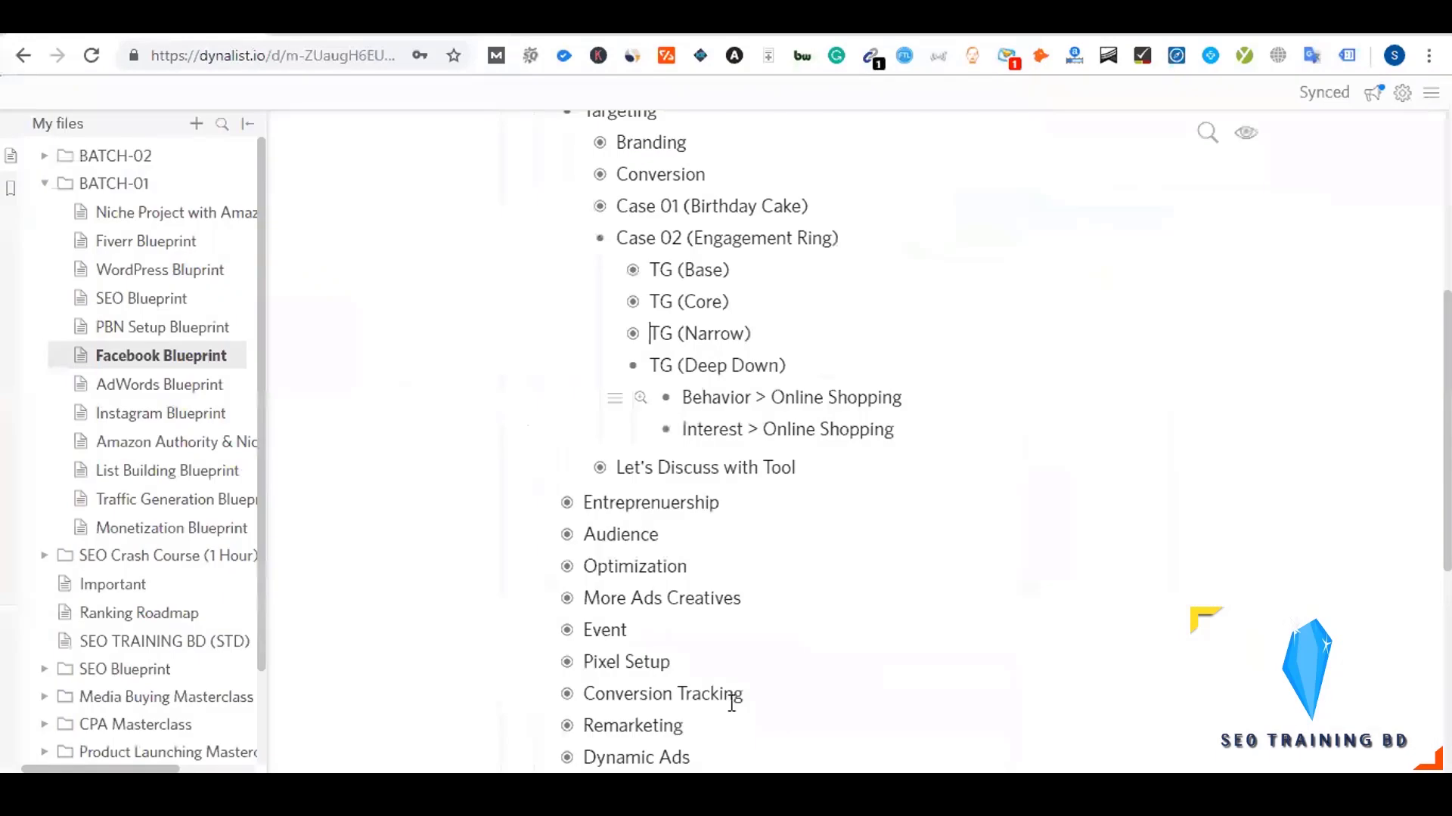
- In the Dynalist outline, collapse TG (Deep Down) and review the TG (Base) and TG (Core) notes under Case 02, leaving both collapsed
left_click(633, 365)
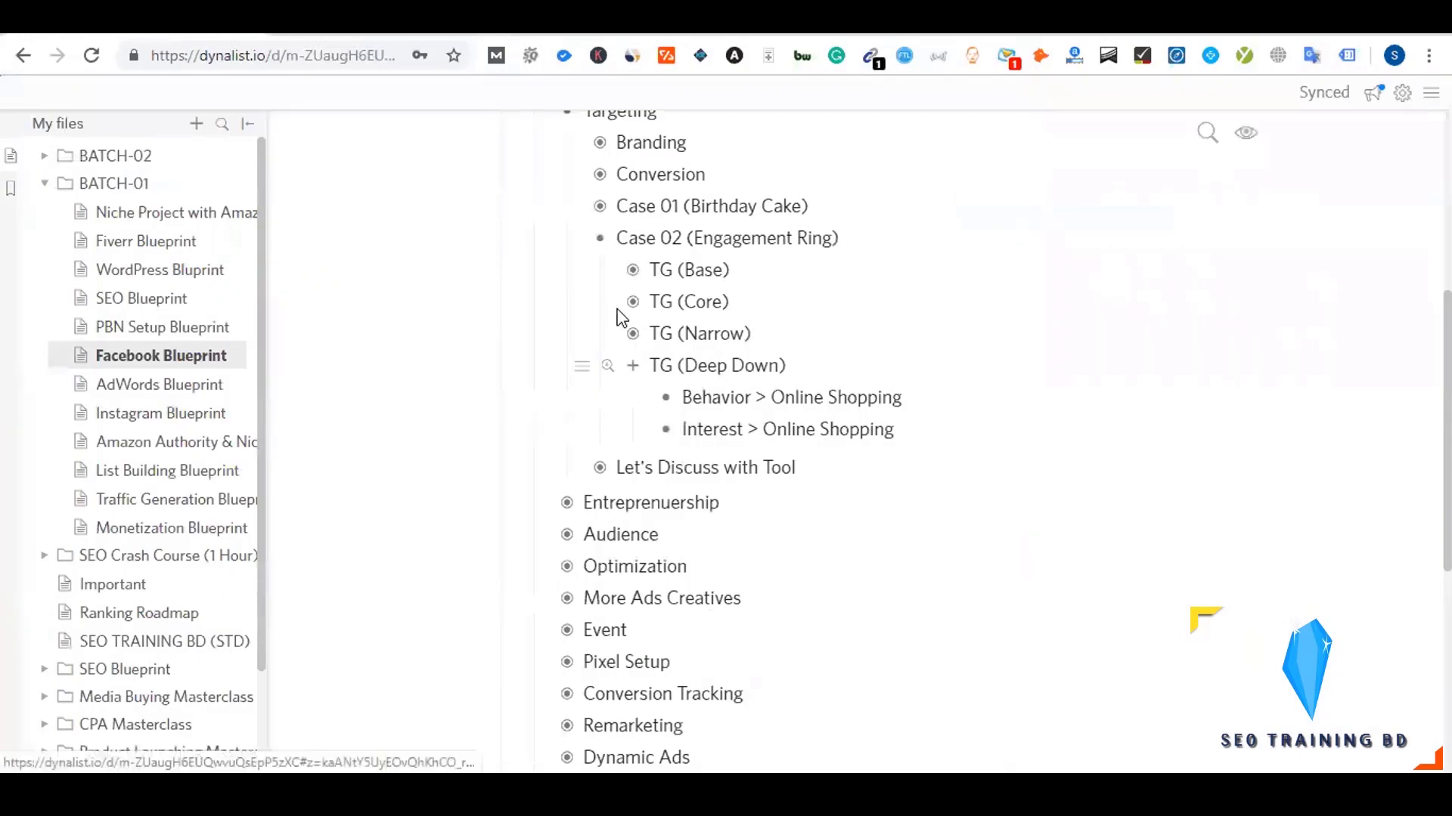
left_click(600, 239)
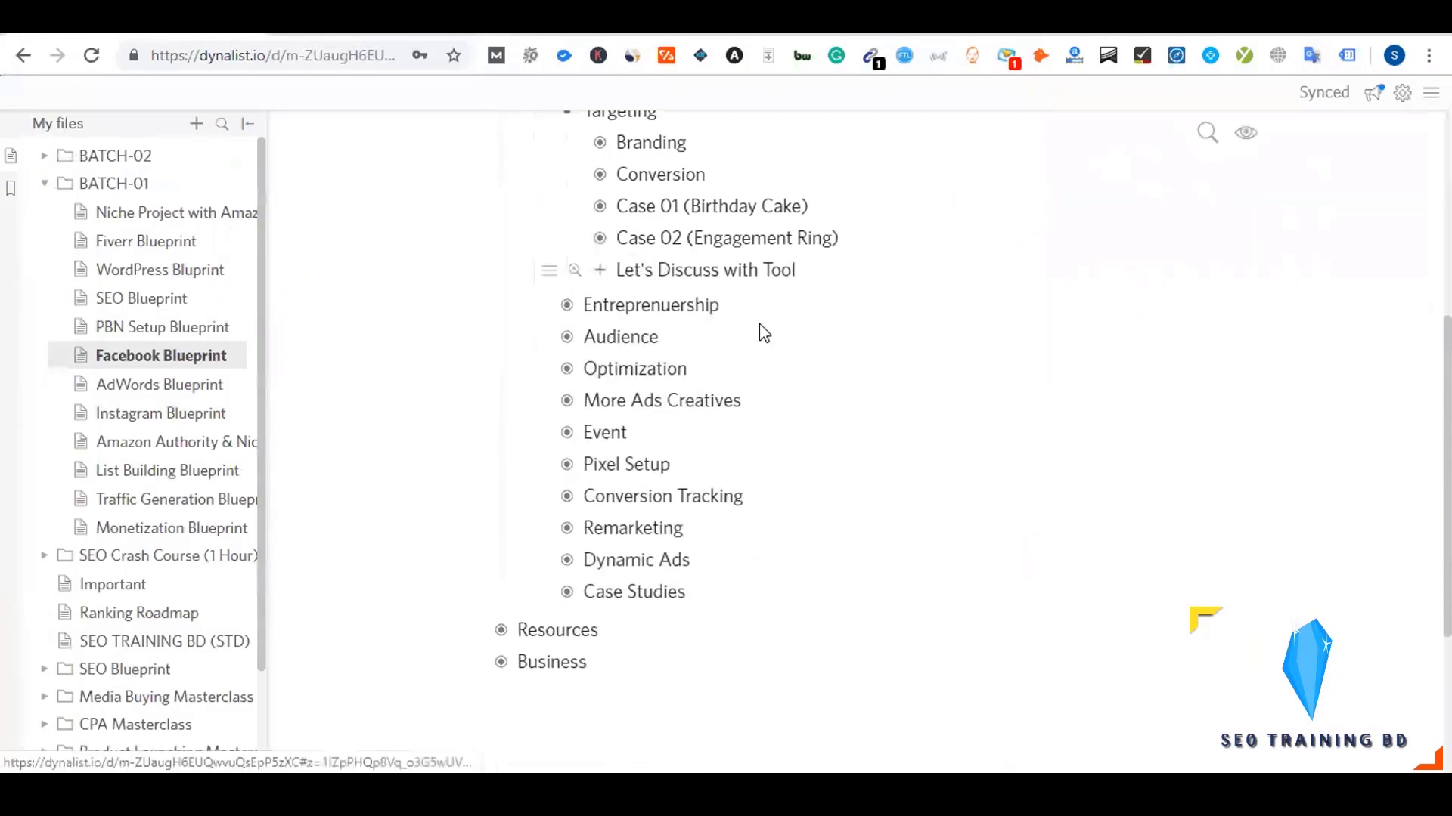
left_click(601, 239)
left_click(635, 275)
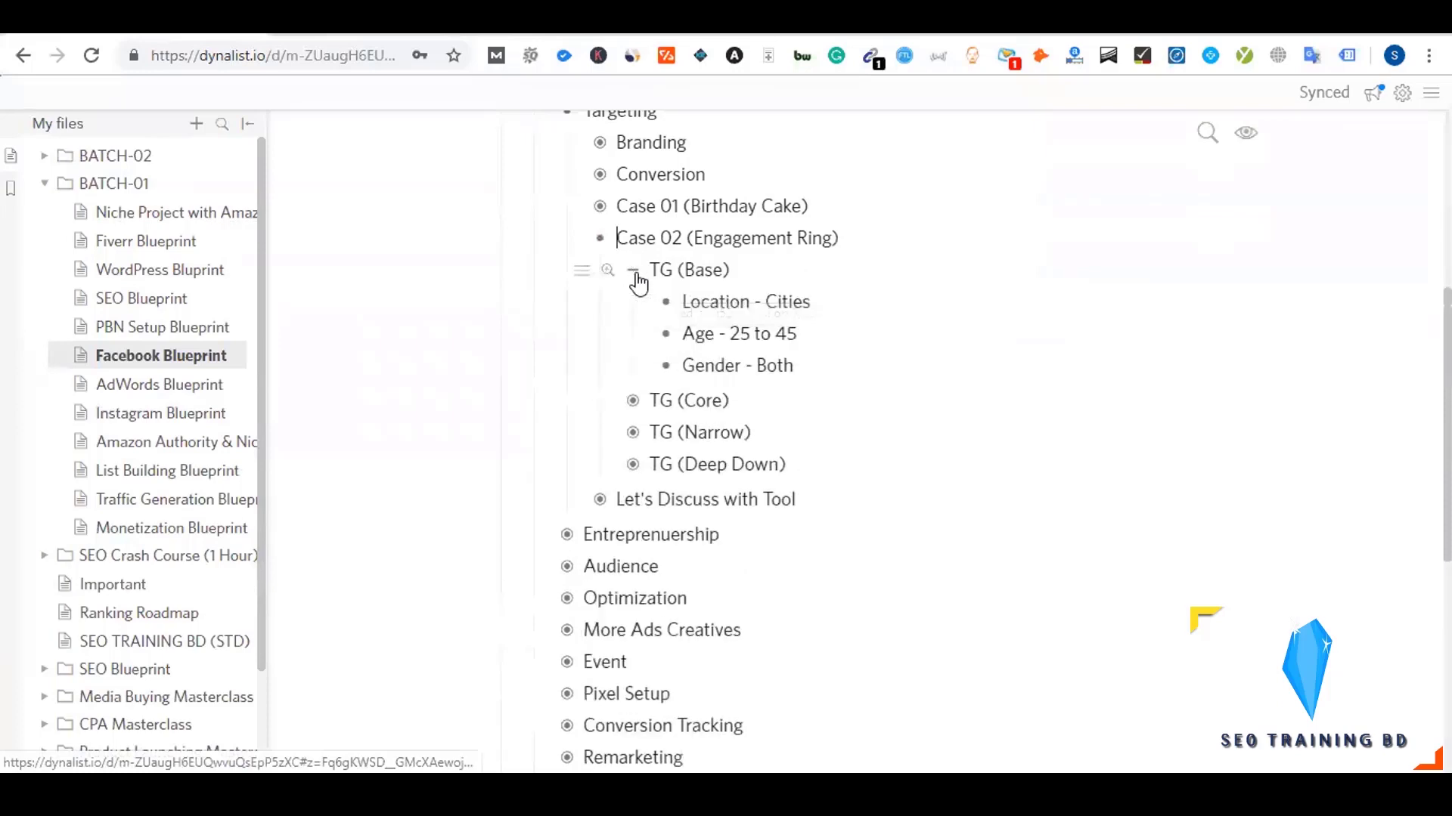
left_click(635, 275)
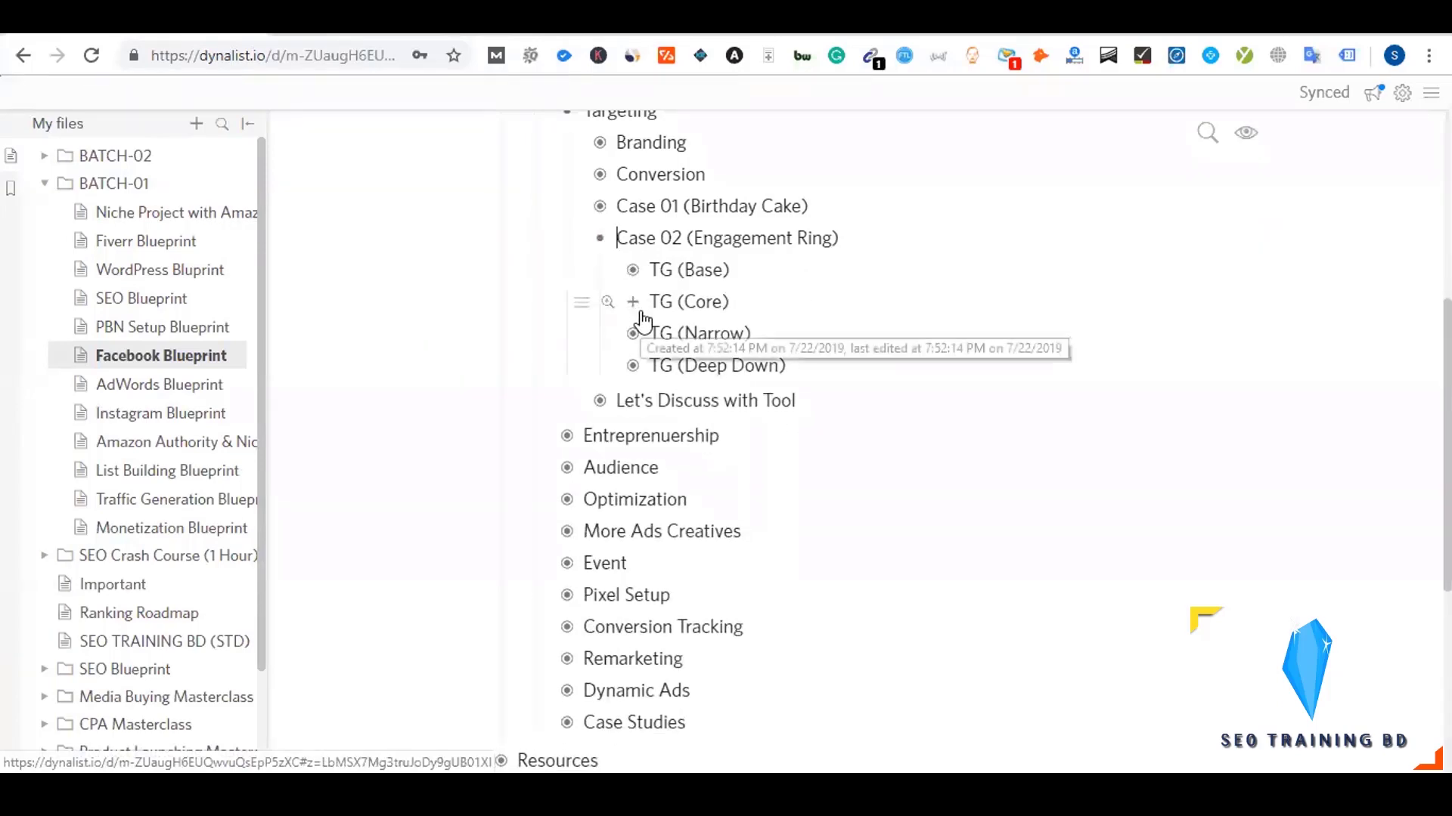
left_click(639, 312)
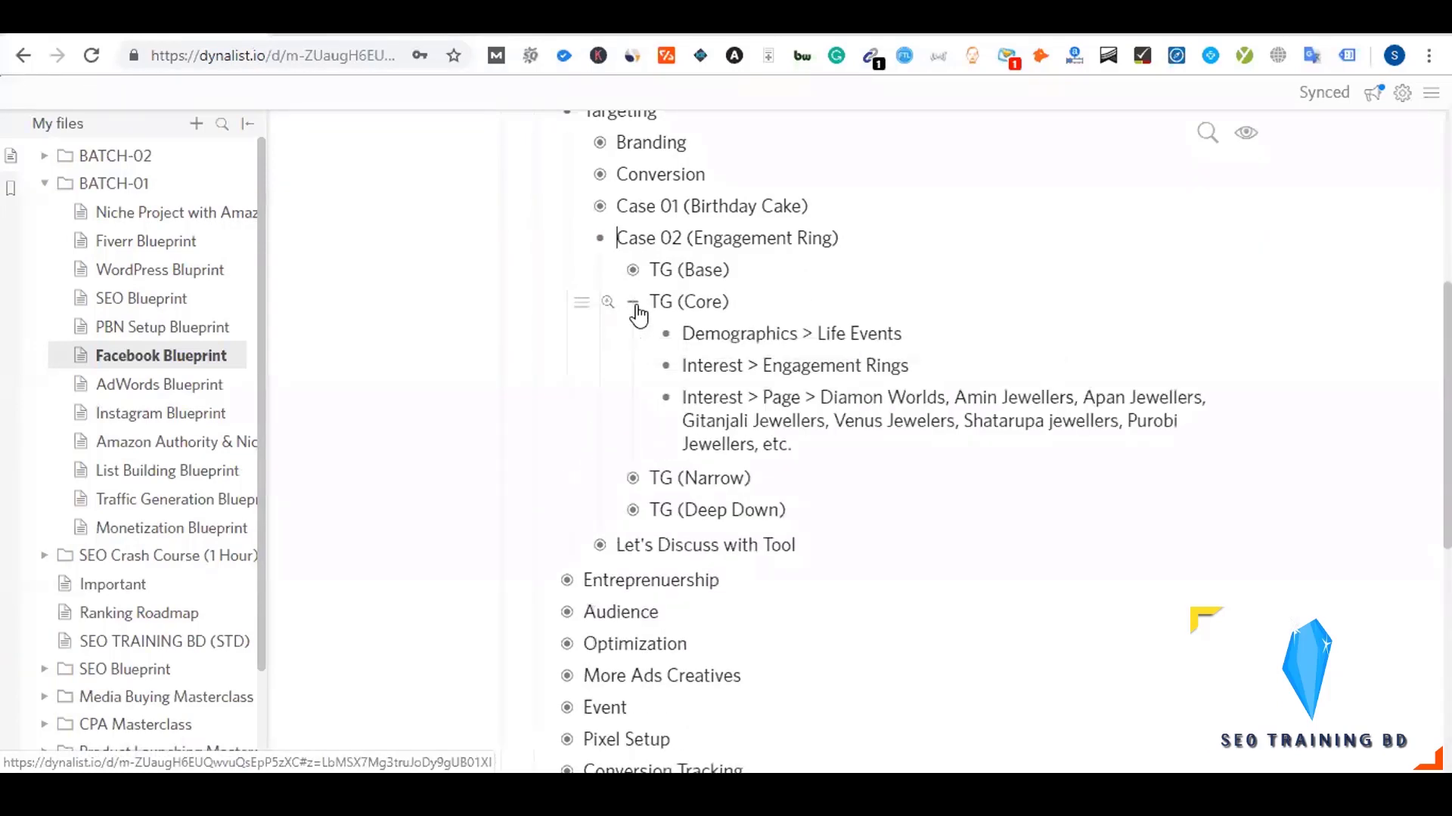
left_click(637, 308)
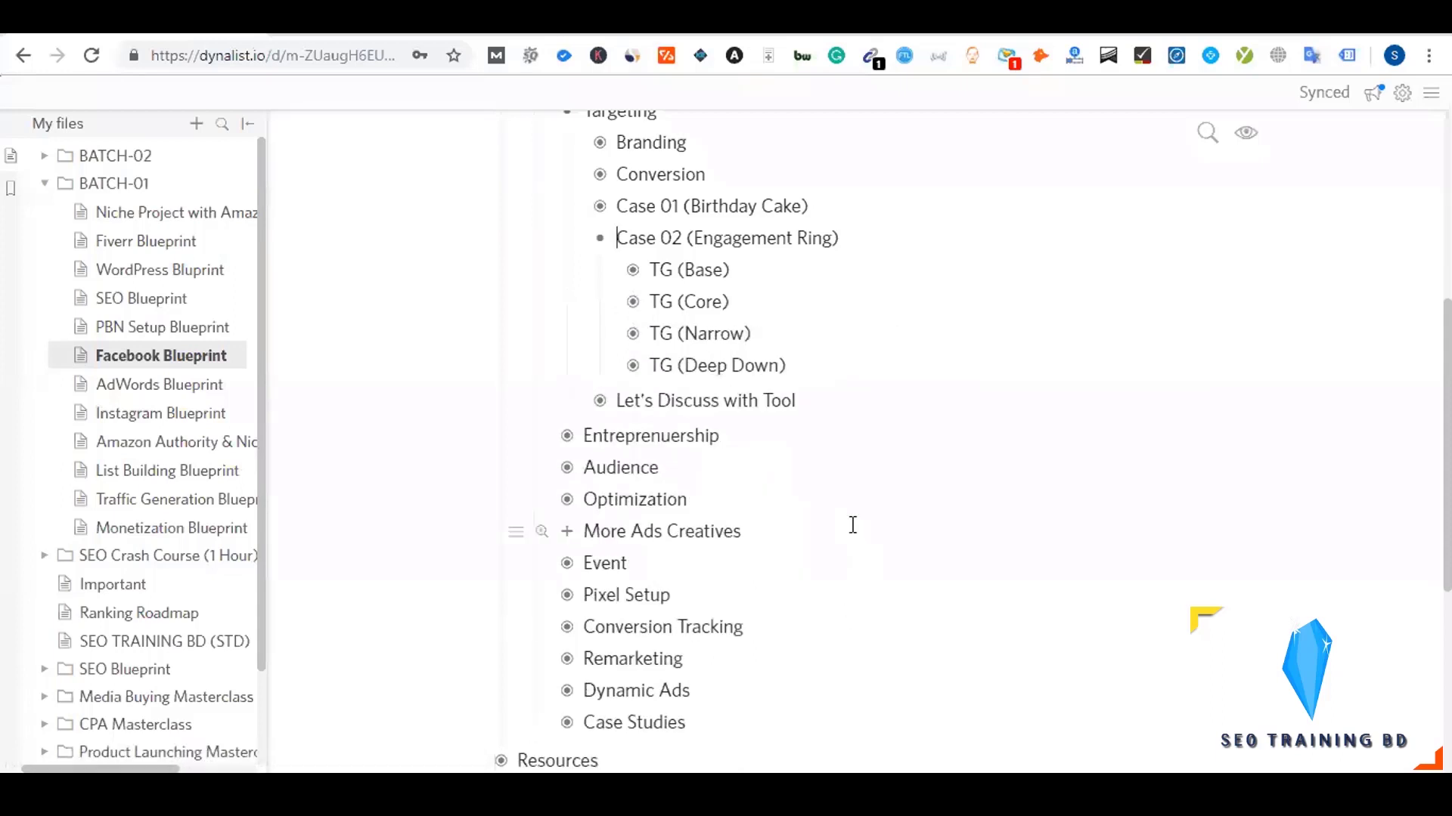
- Expand Let's Discuss with Tool in the outline and highlight its Audience Insights entry
left_click(602, 407)
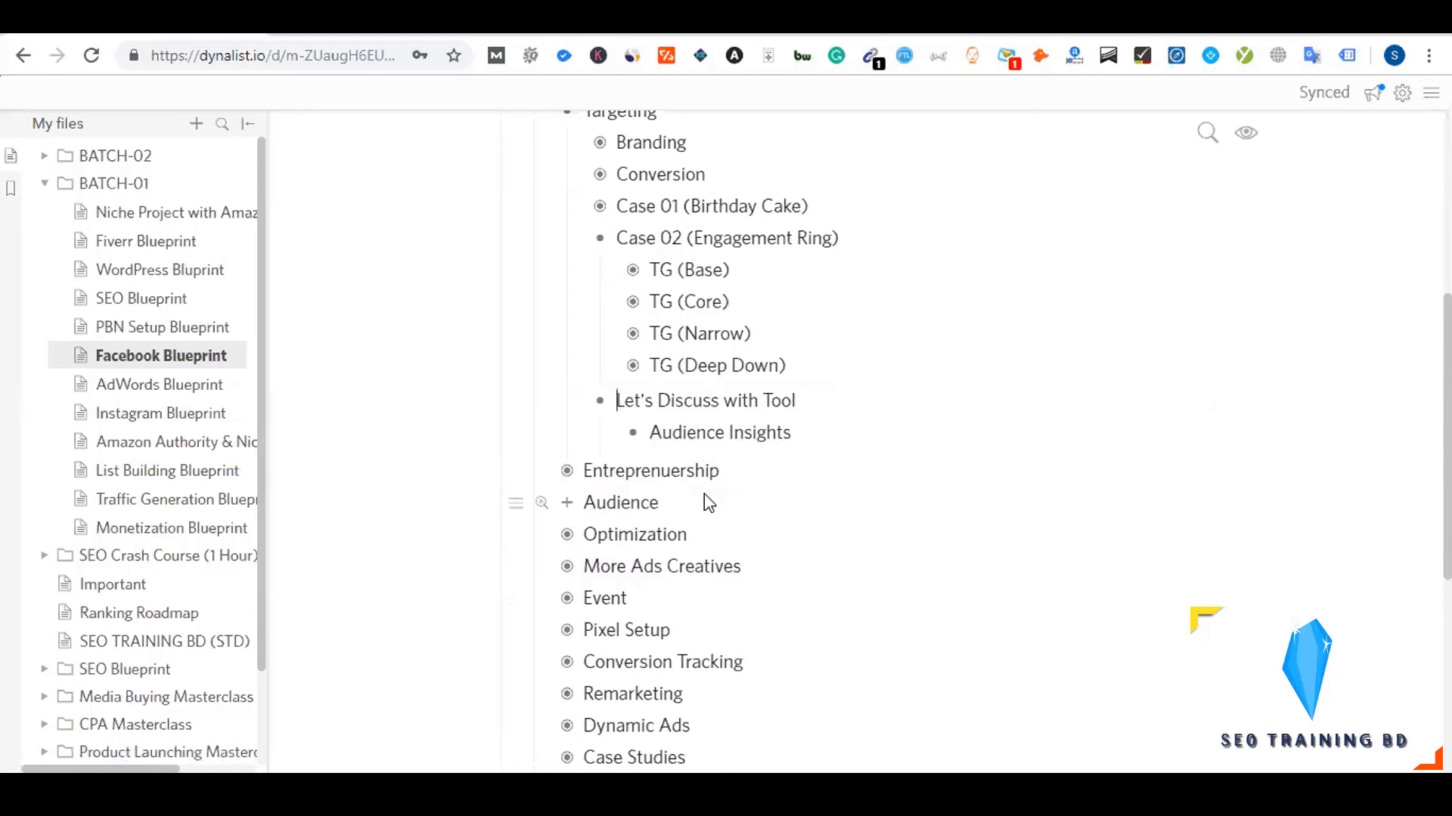
left_click_drag(651, 432, 806, 433)
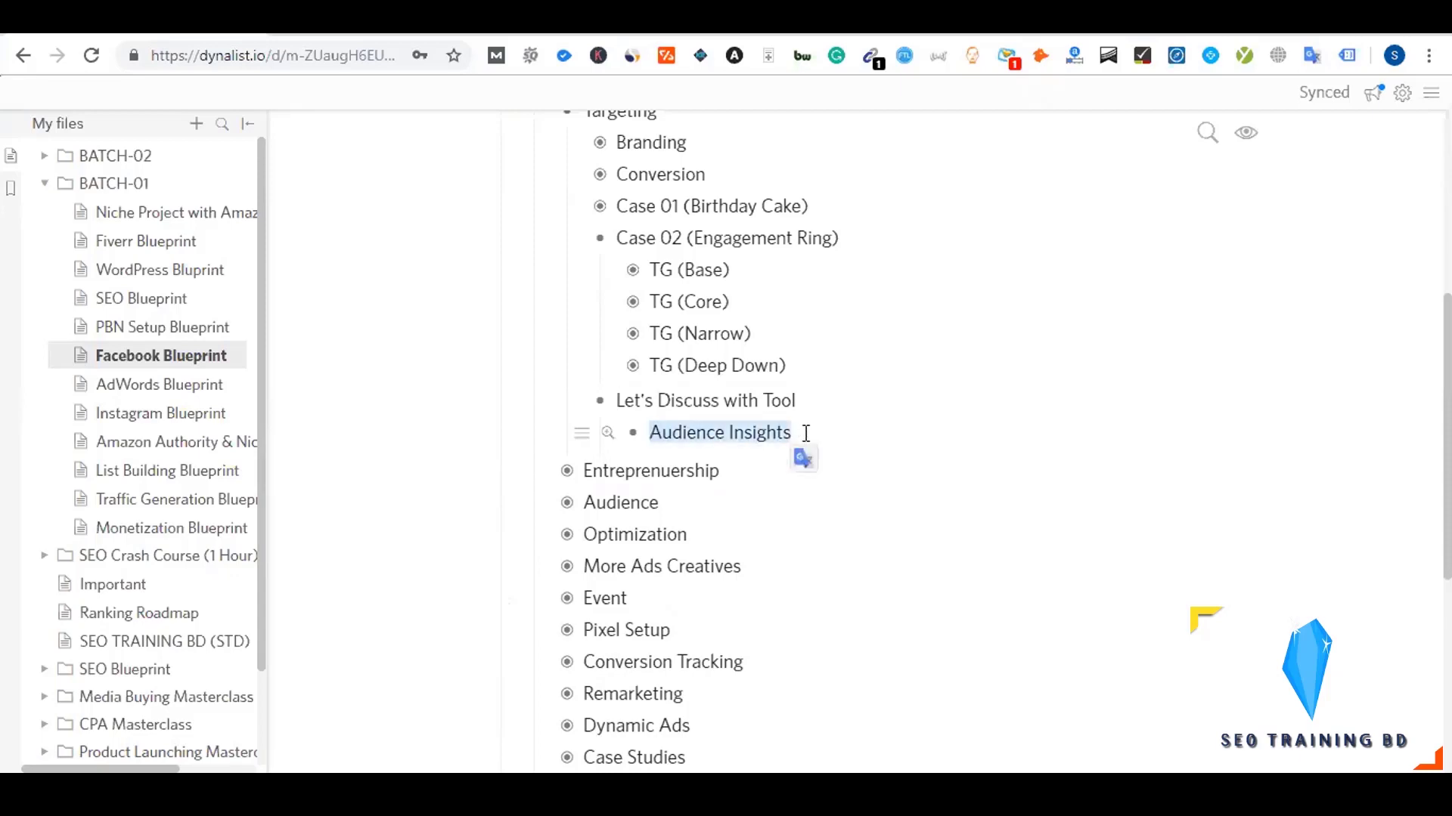
left_click(708, 433)
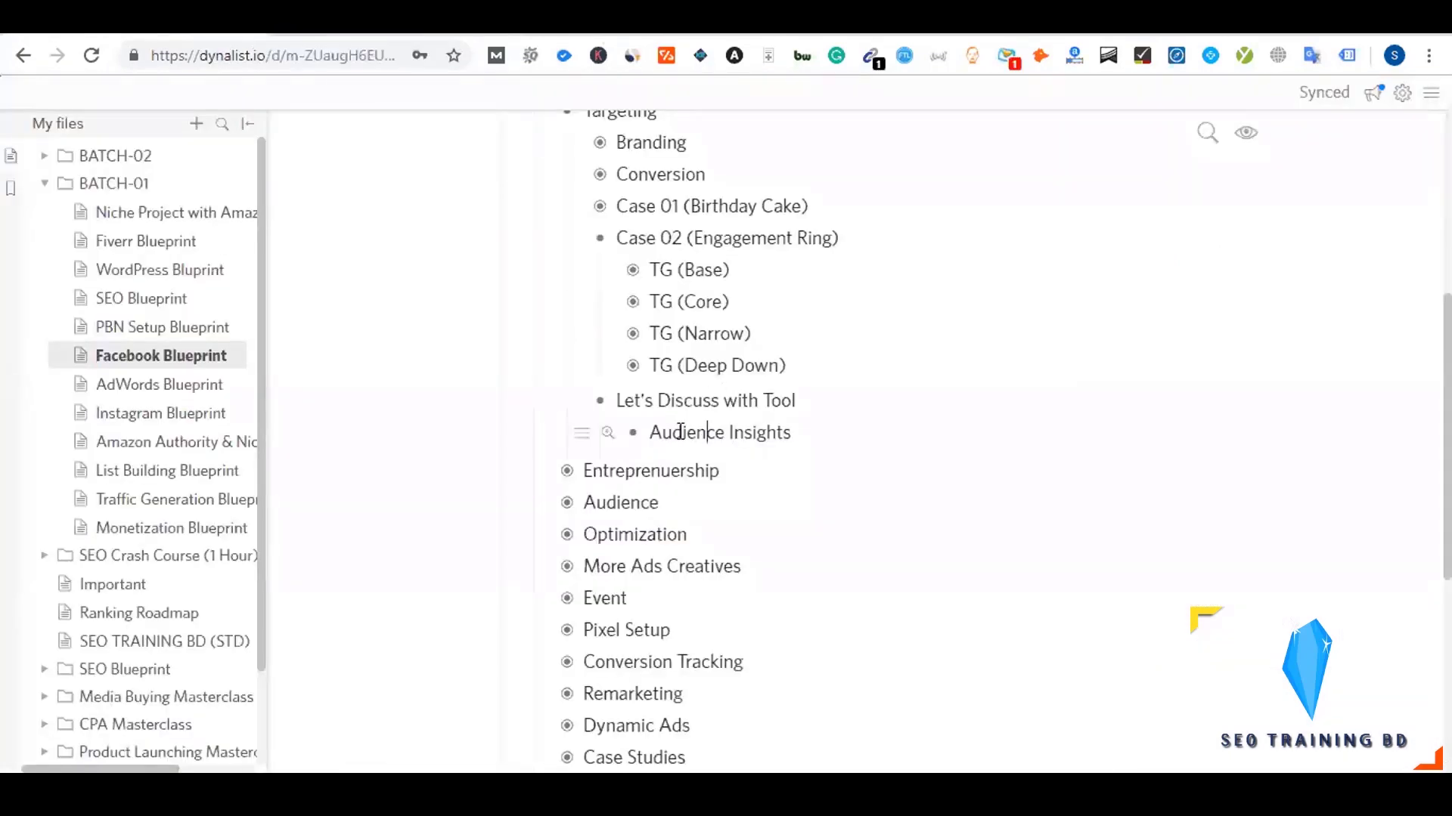
left_click_drag(651, 433, 849, 436)
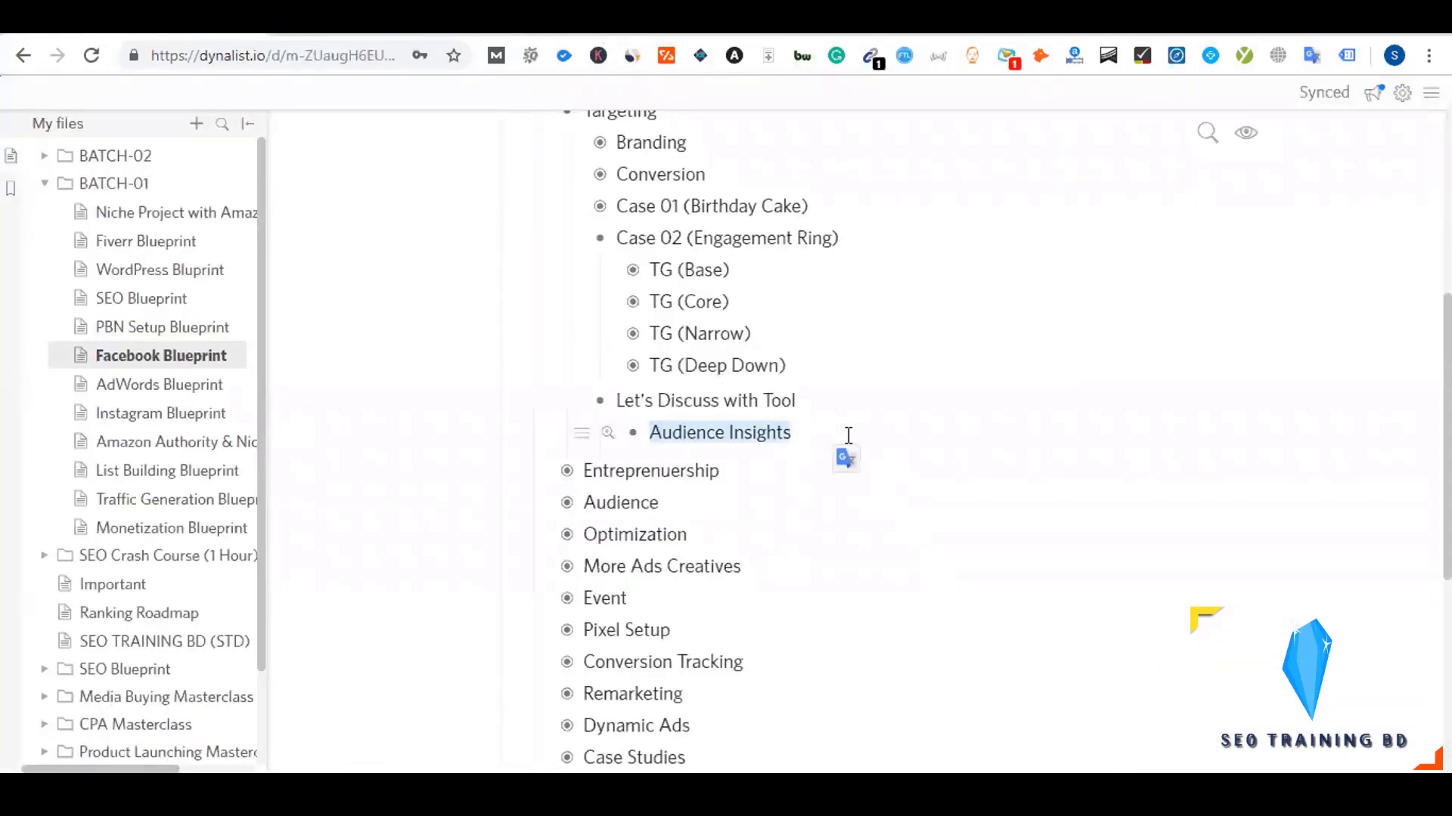
left_click(790, 433)
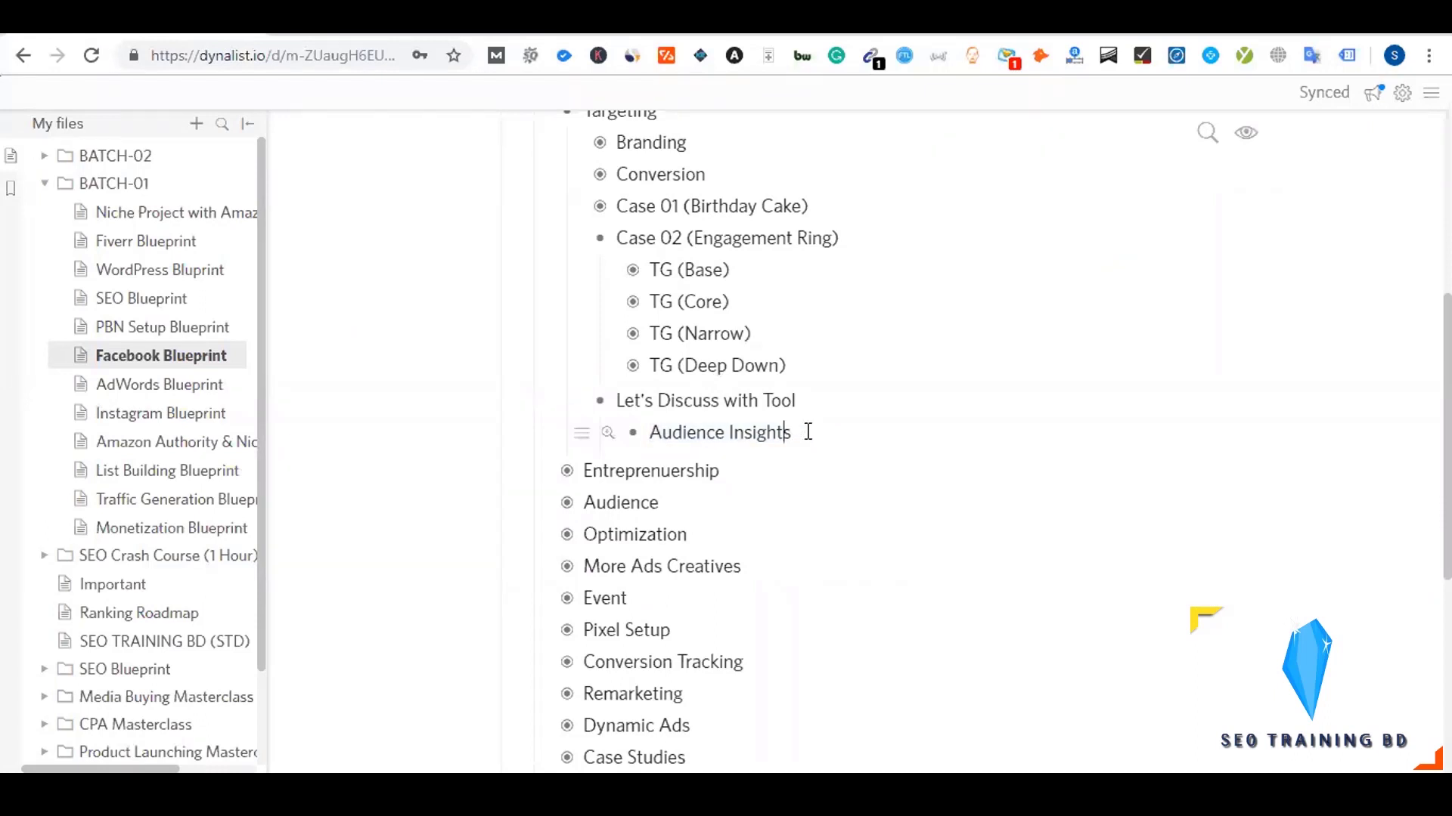
left_click_drag(796, 432, 655, 435)
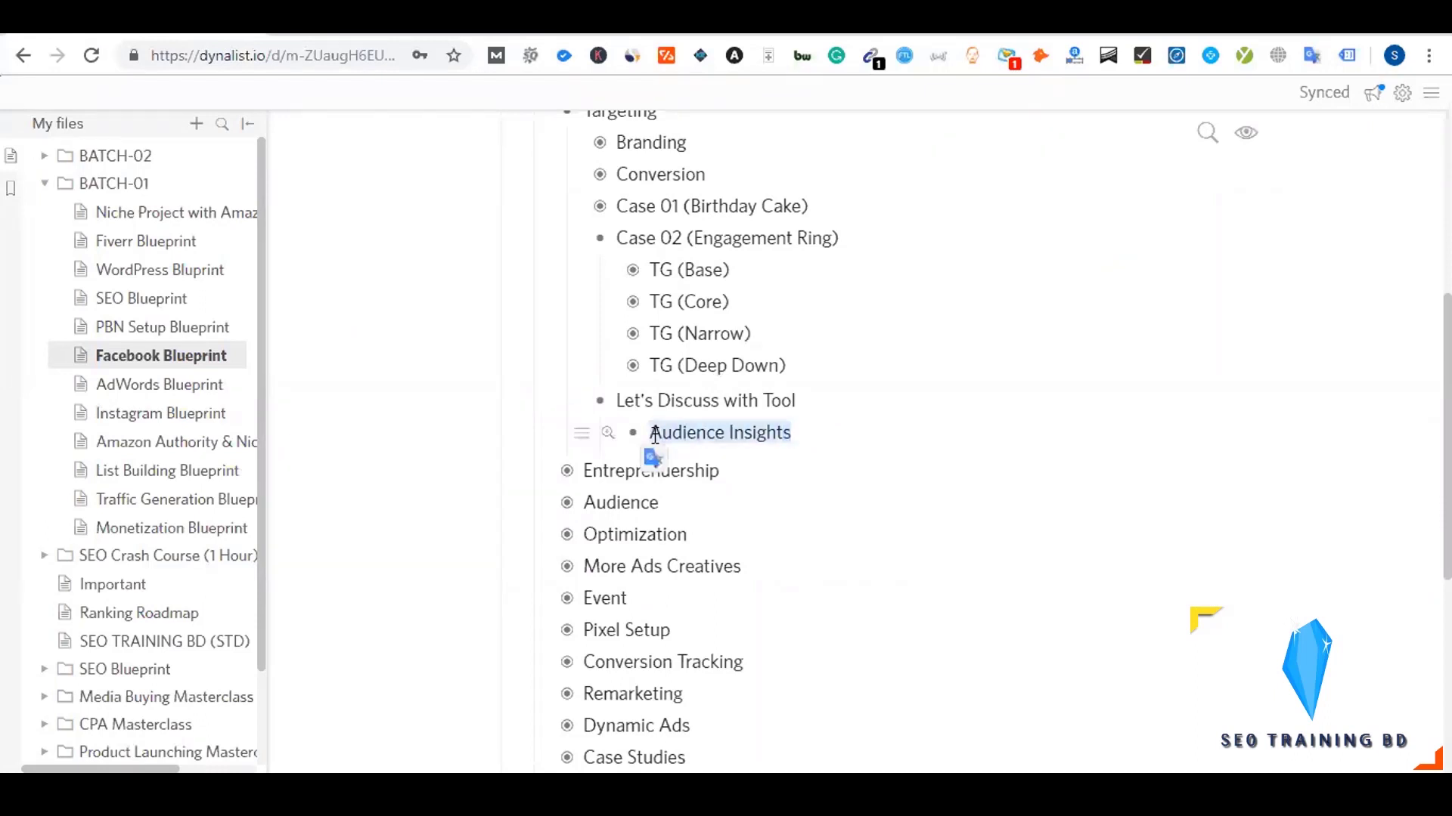
left_click(745, 435)
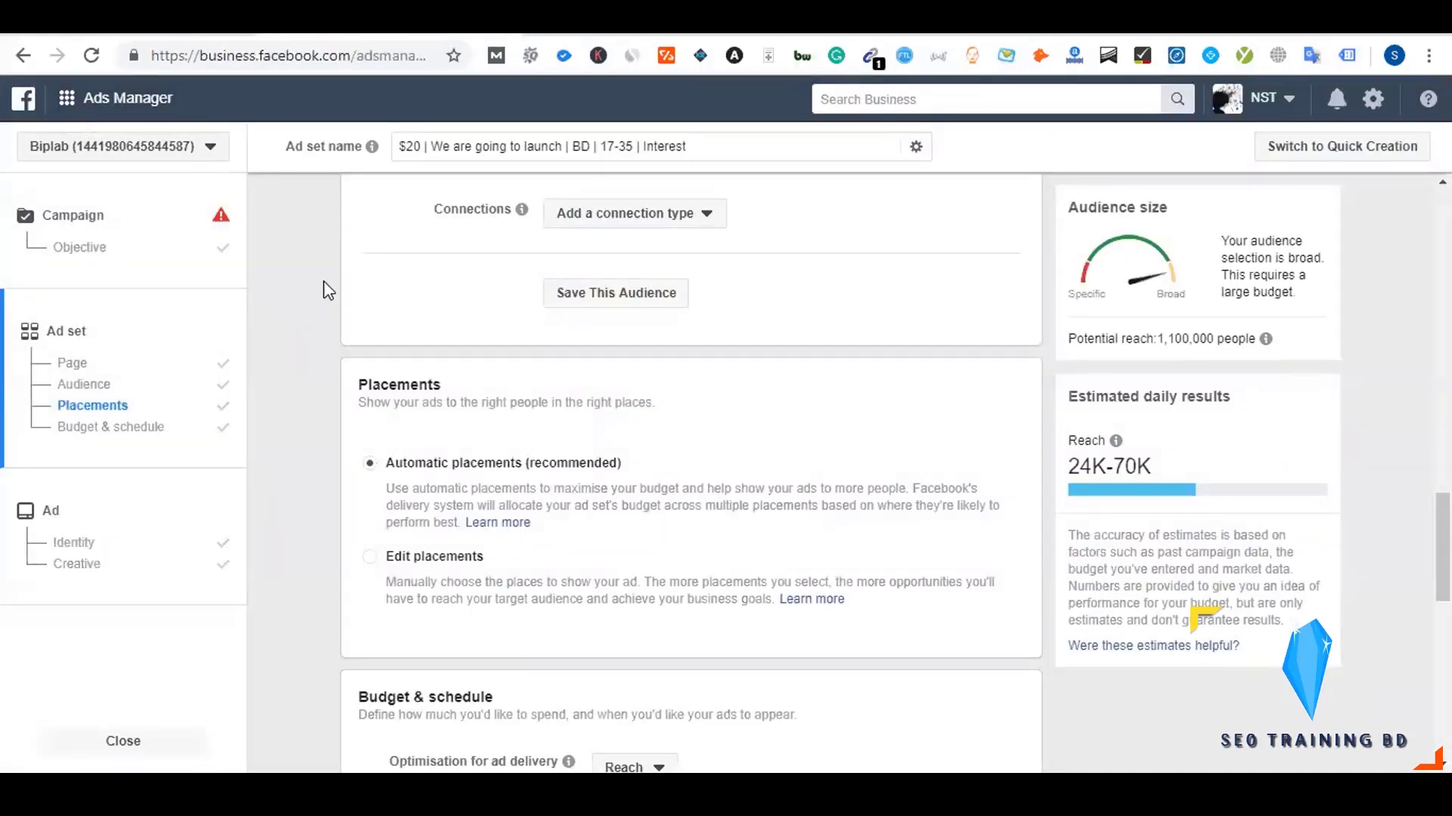
- Switch to Ads Manager, open Audience Insights and start with an audience of everyone on Facebook, dismissing the location tip
left_click(68, 106)
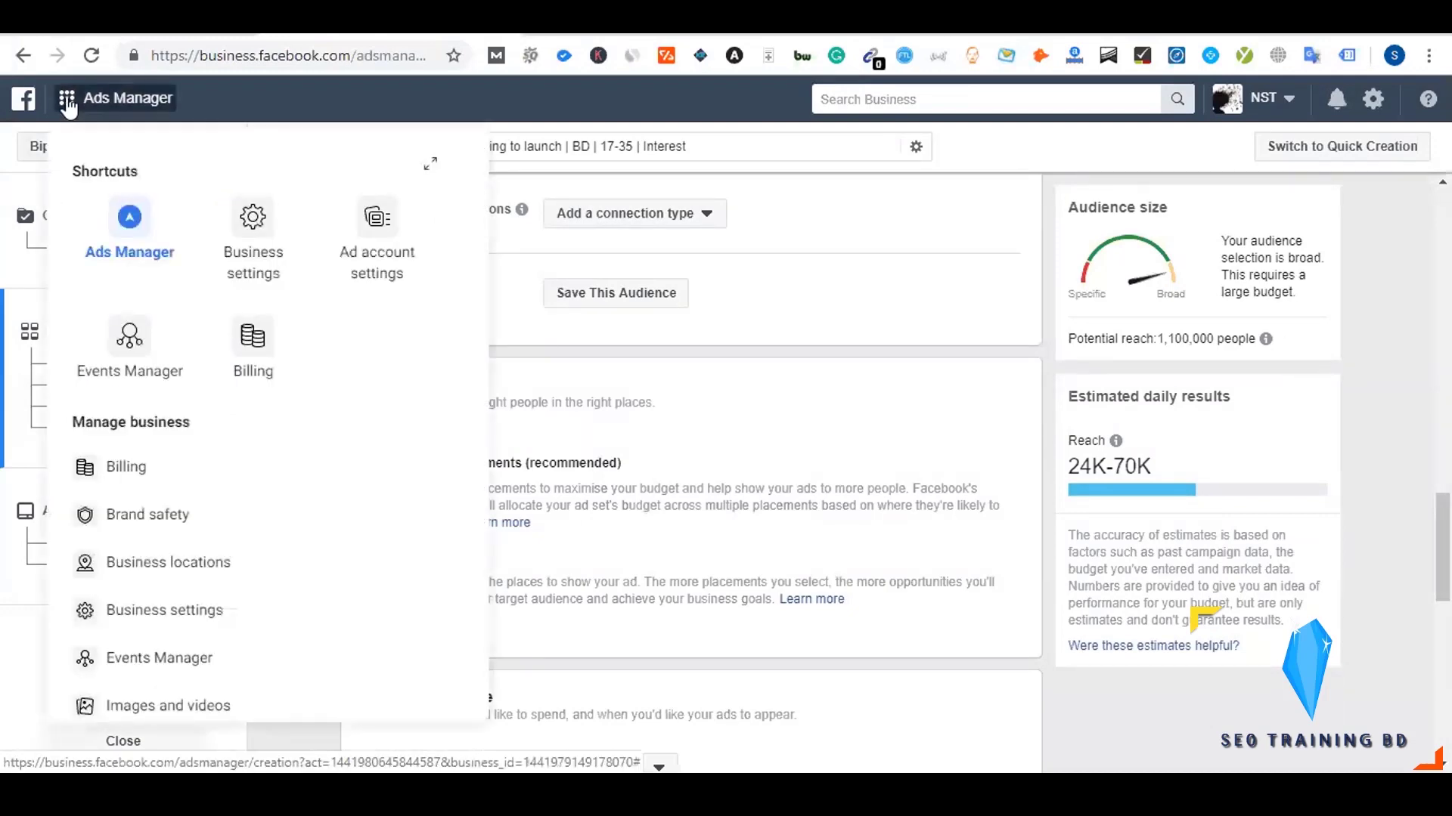
scroll(374, 471, "down", 5)
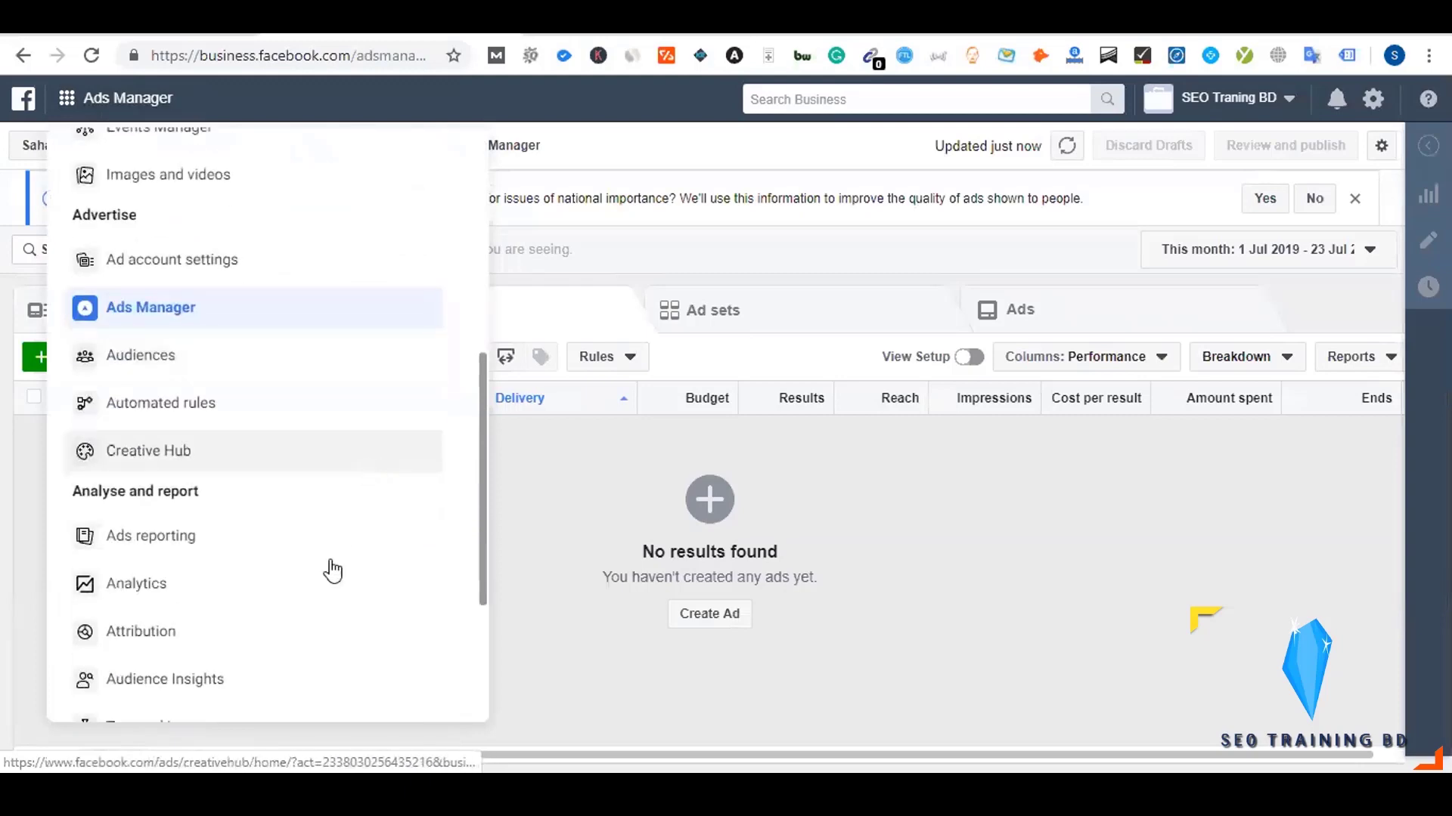
scroll(328, 570, "down", 2)
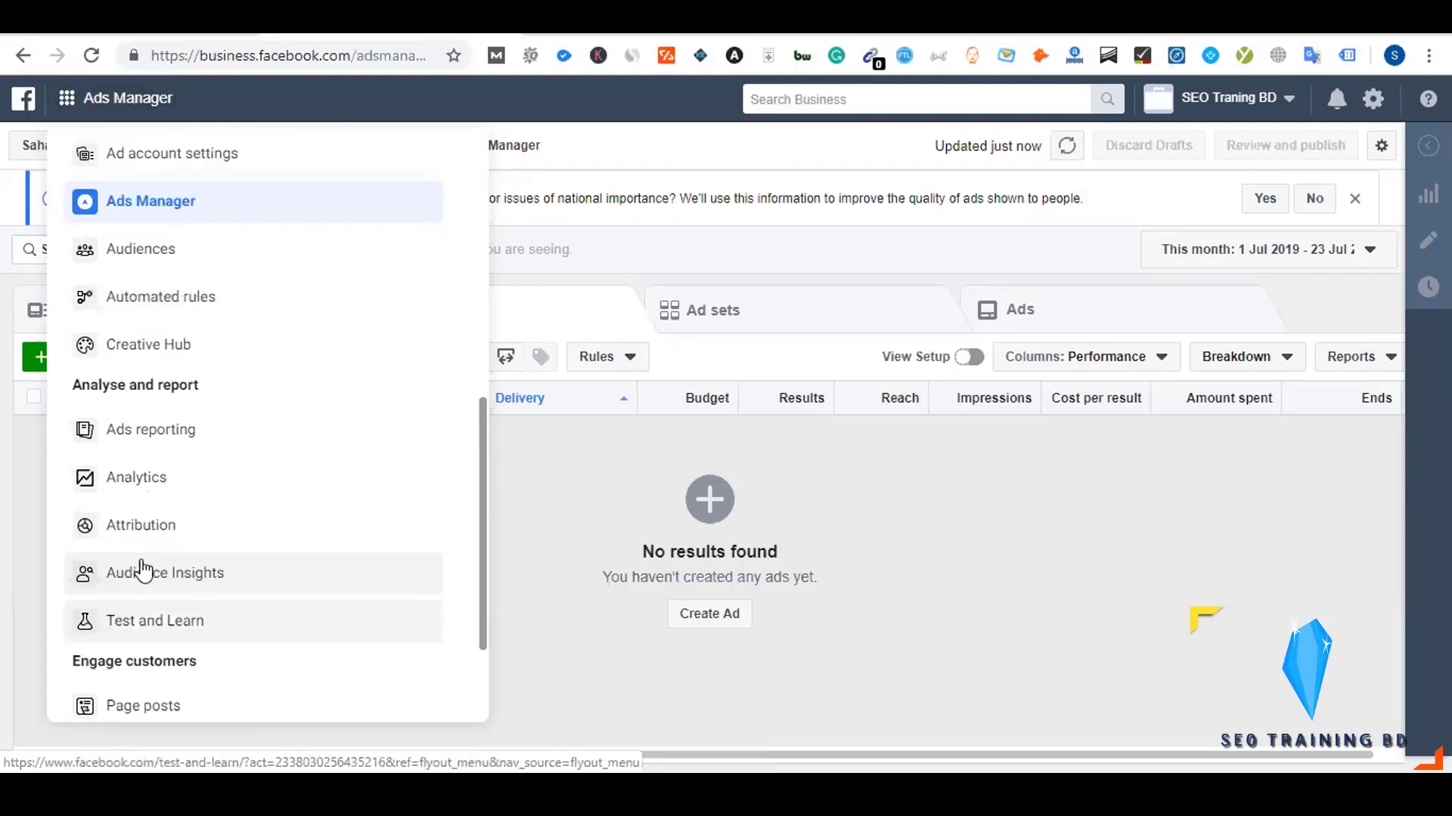
left_click(121, 572)
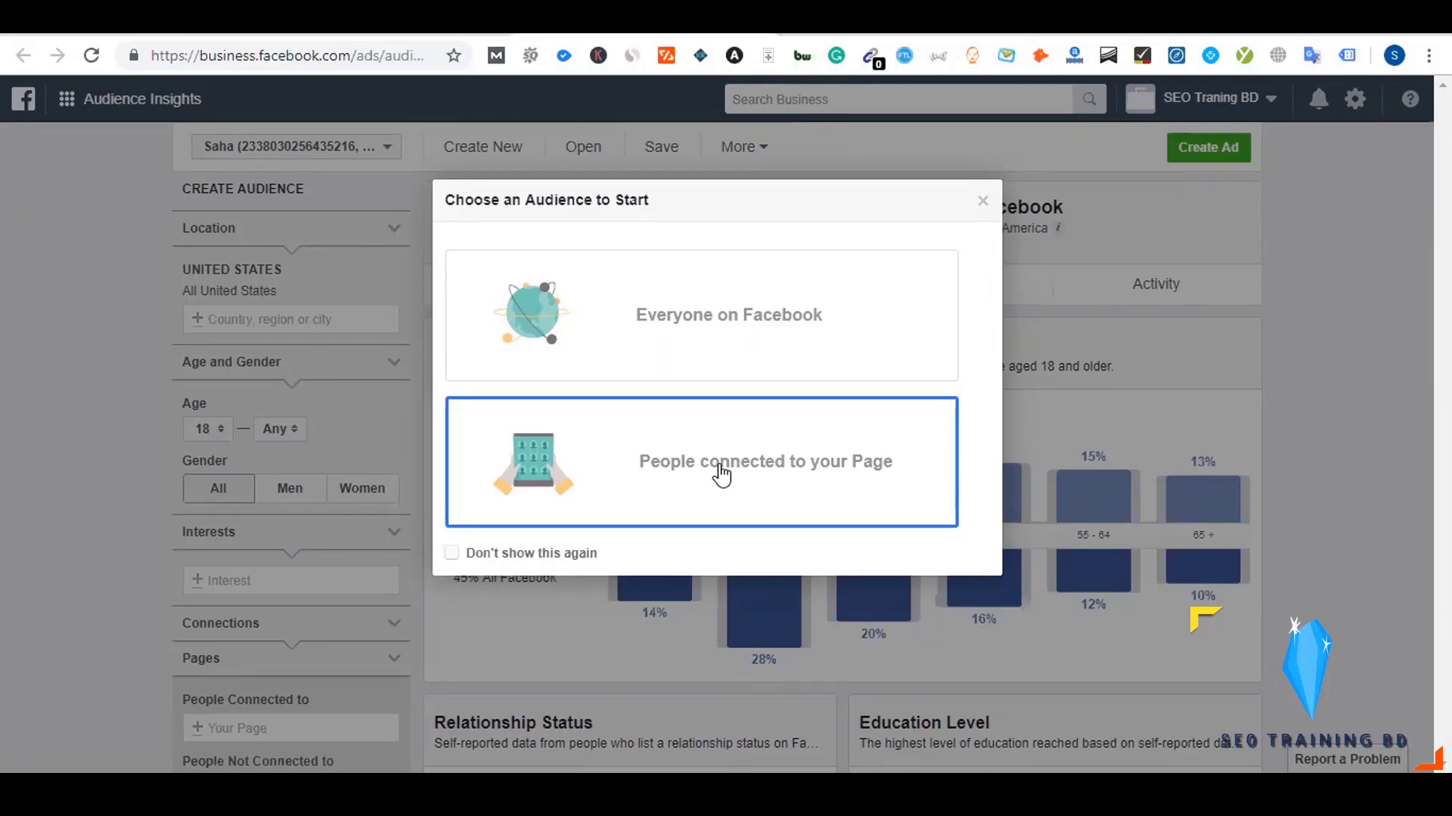
left_click(680, 342)
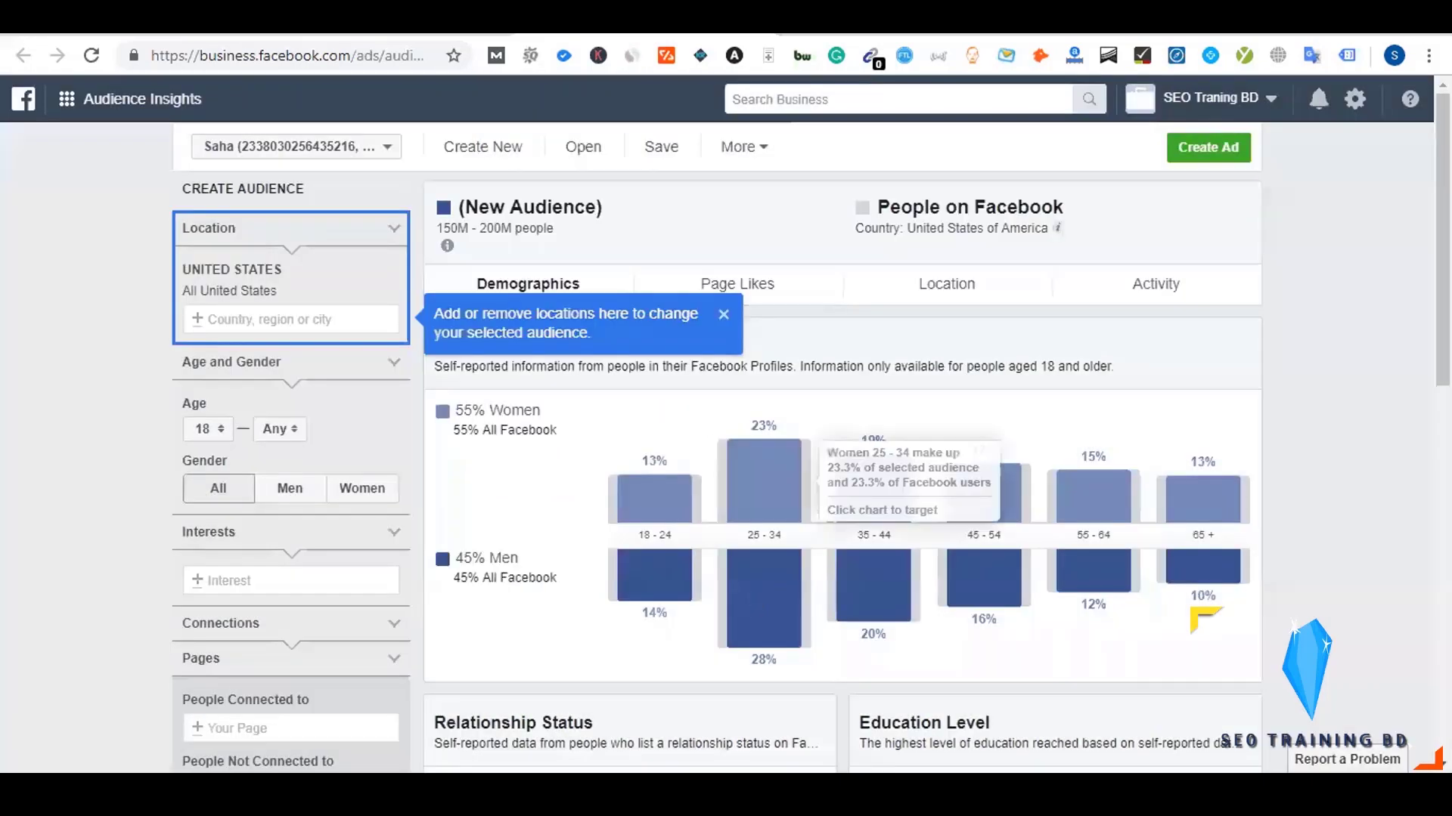
left_click(724, 314)
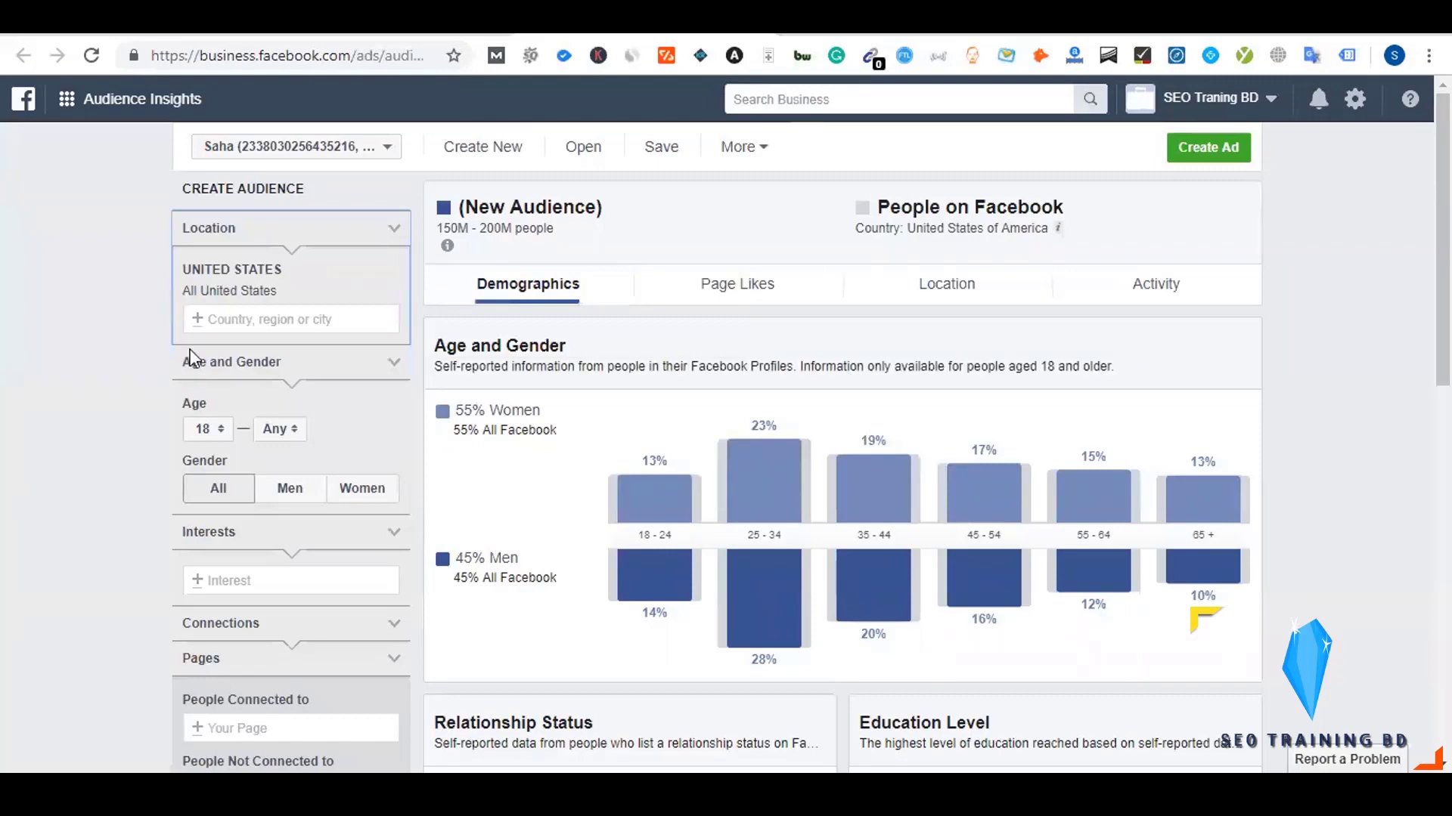
- Replace United States with Bangladesh as the audience location and examine the age and gender breakdown
mouse_move(230, 296)
left_click(395, 290)
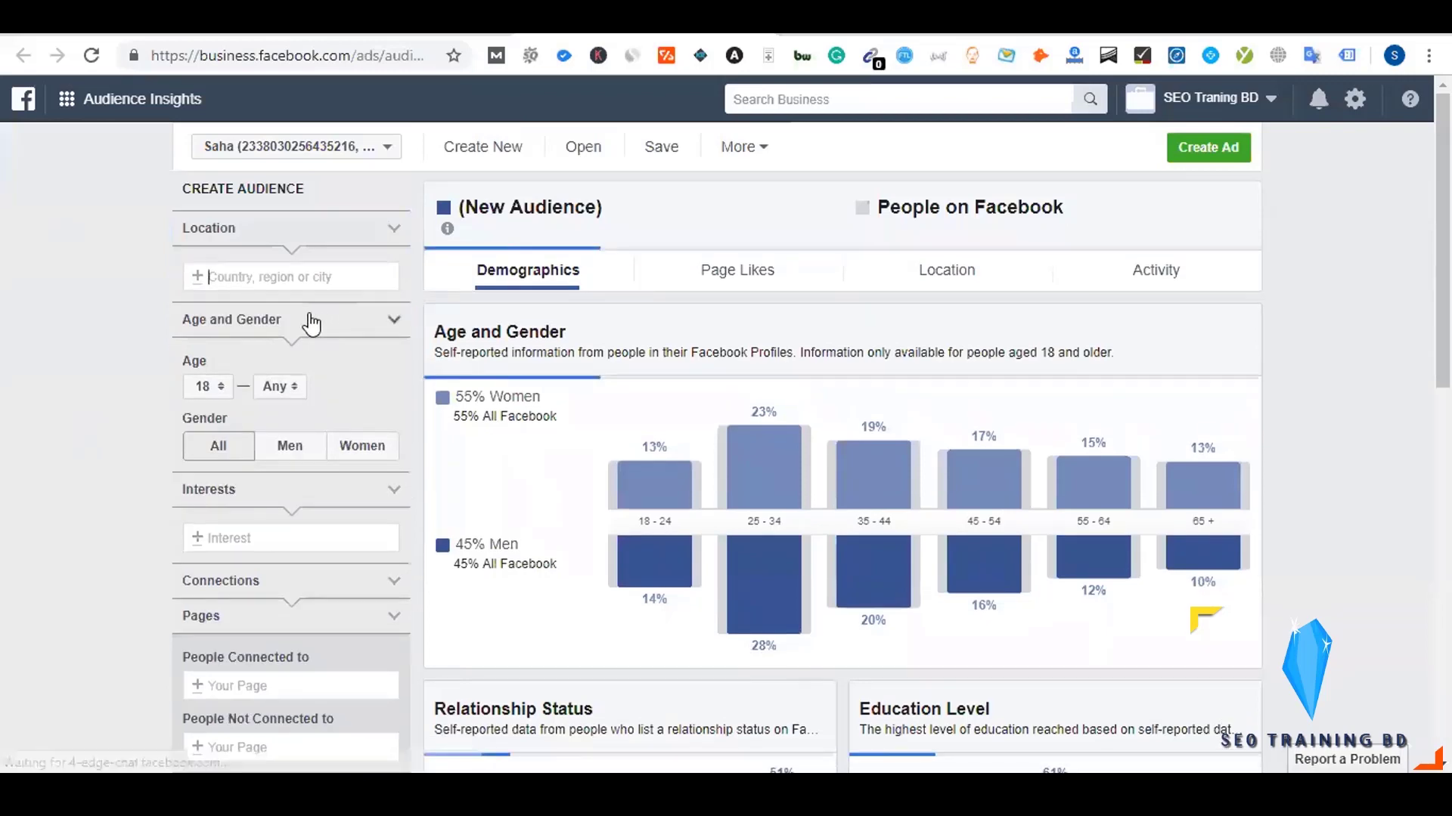
type("b")
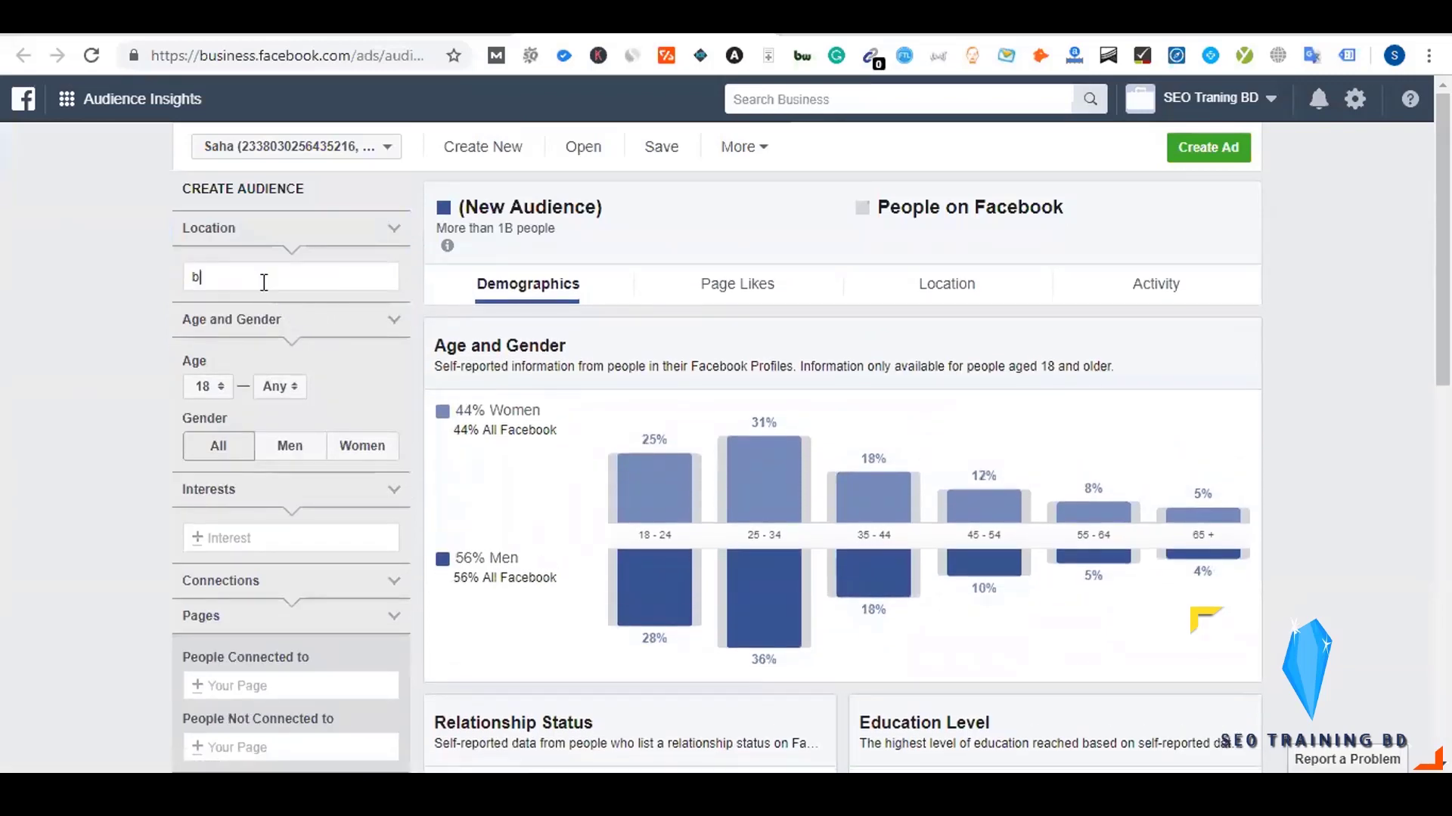
type("angladesh")
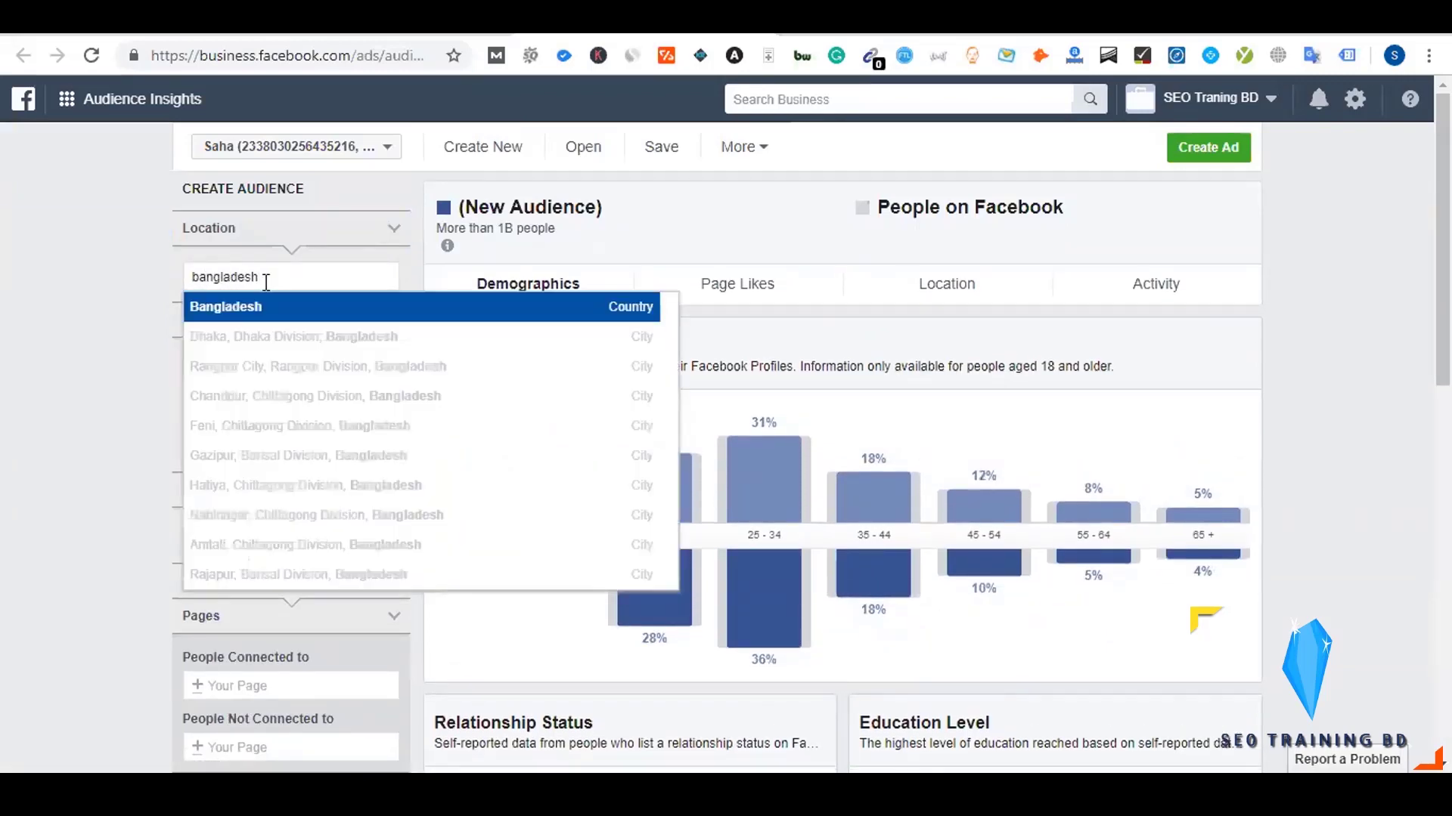
left_click(278, 306)
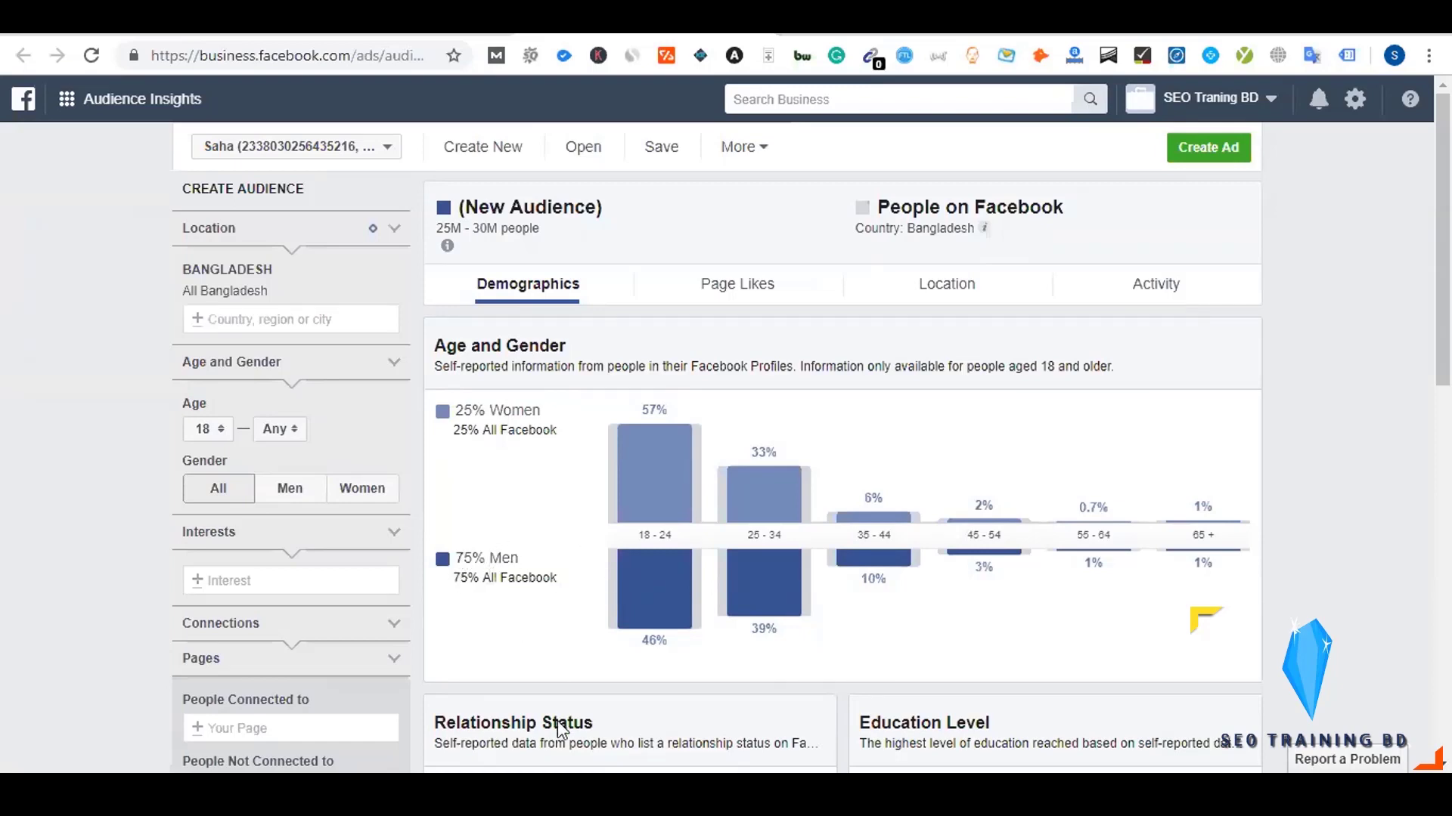
mouse_move(668, 547)
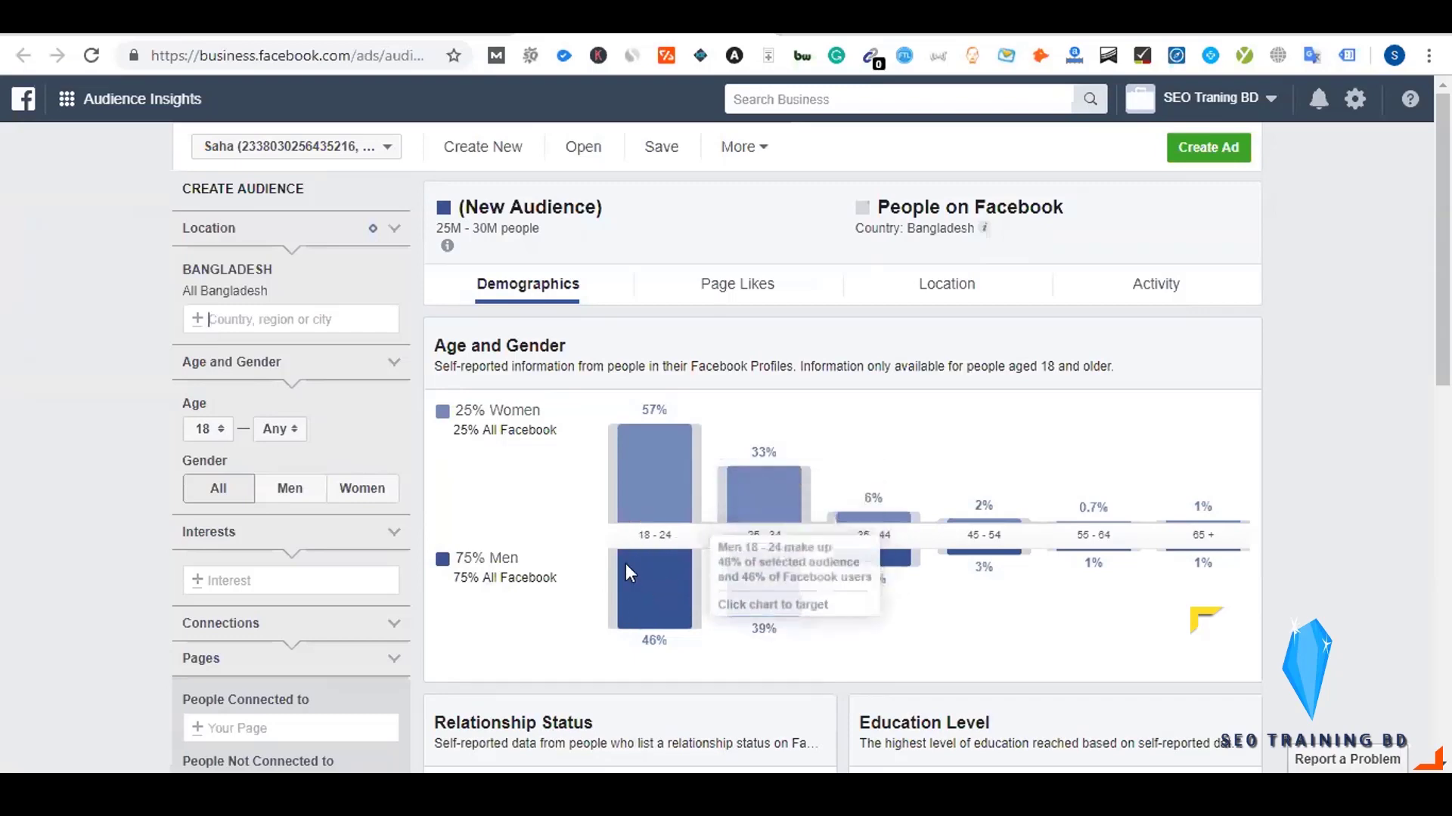
mouse_move(728, 557)
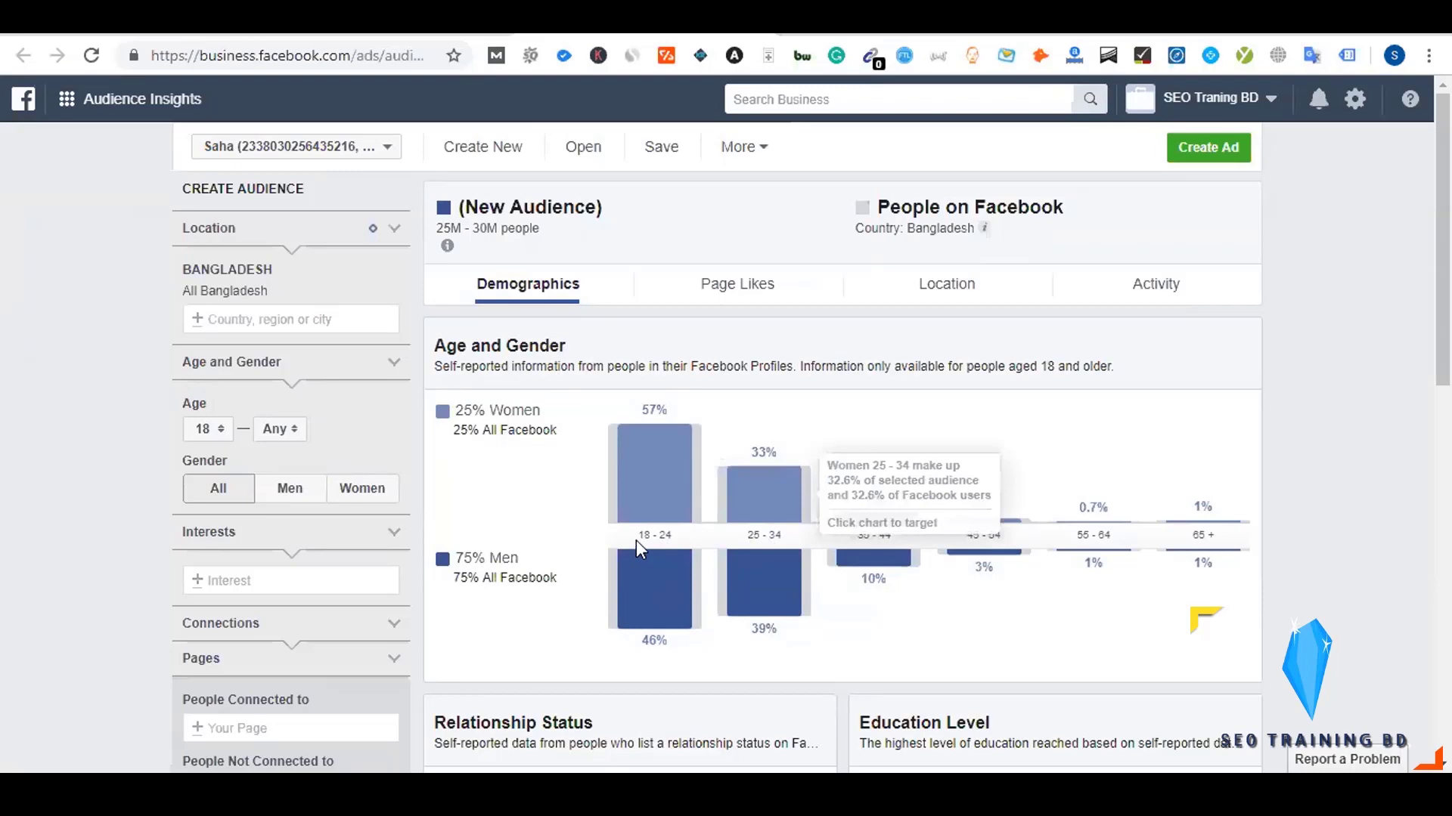
mouse_move(768, 537)
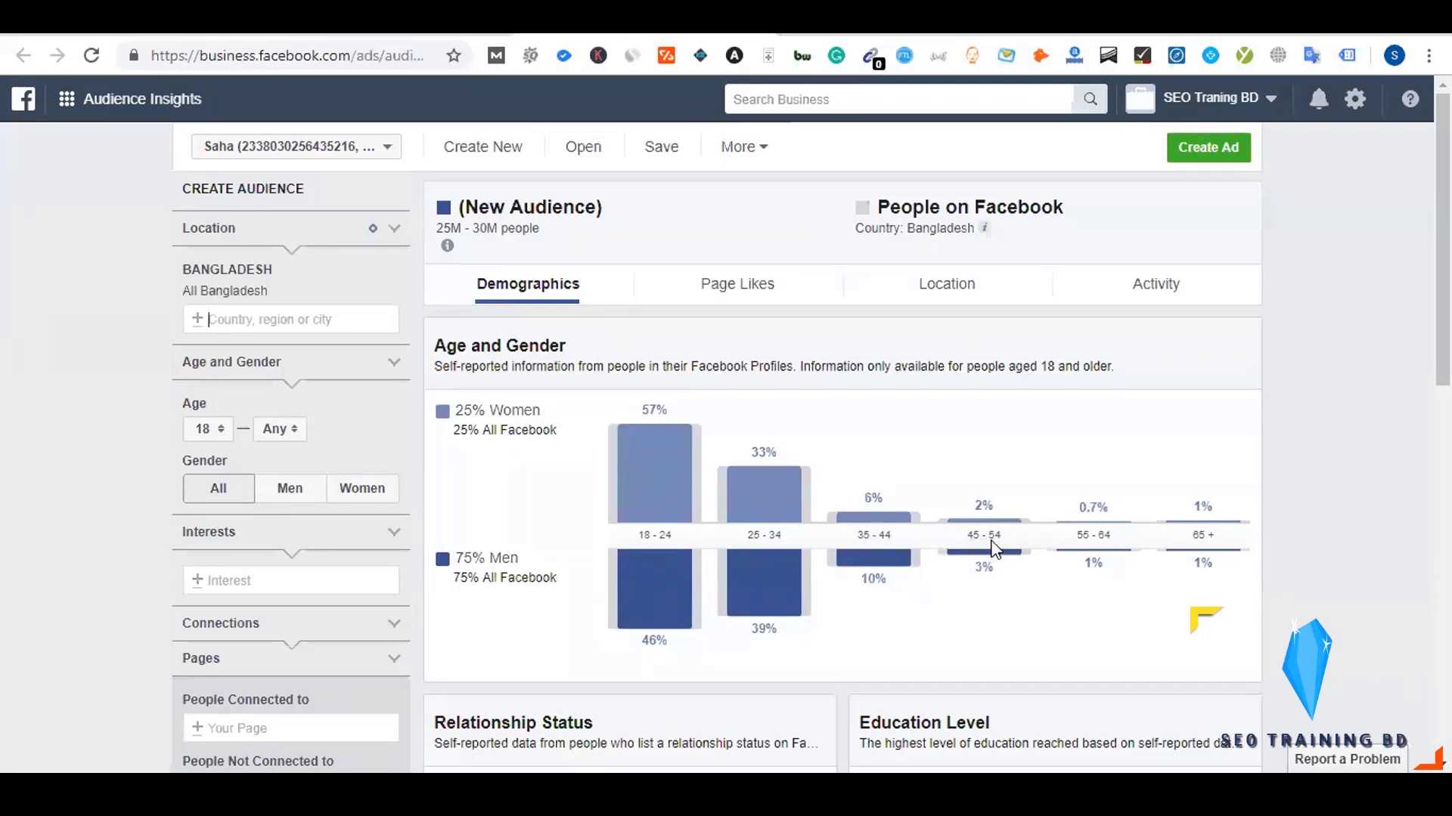
mouse_move(888, 540)
left_click(256, 580)
type("traini")
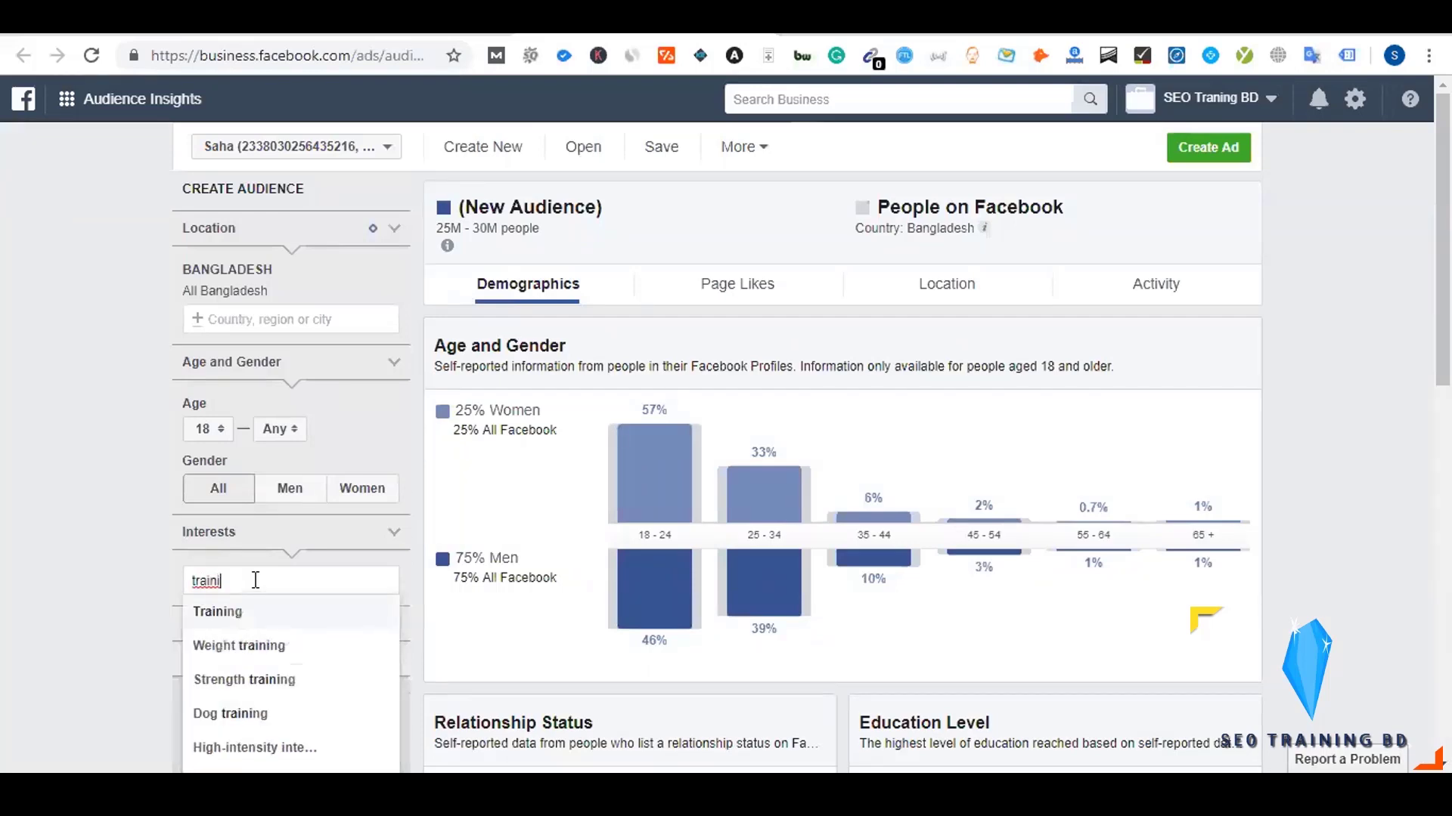
key("BackSpace")
key("BackSpace")
key("BackSpace")
key("BackSpace")
key("BackSpace")
key("BackSpace")
- Add Digital marketing as an interest of the audience
type("digi")
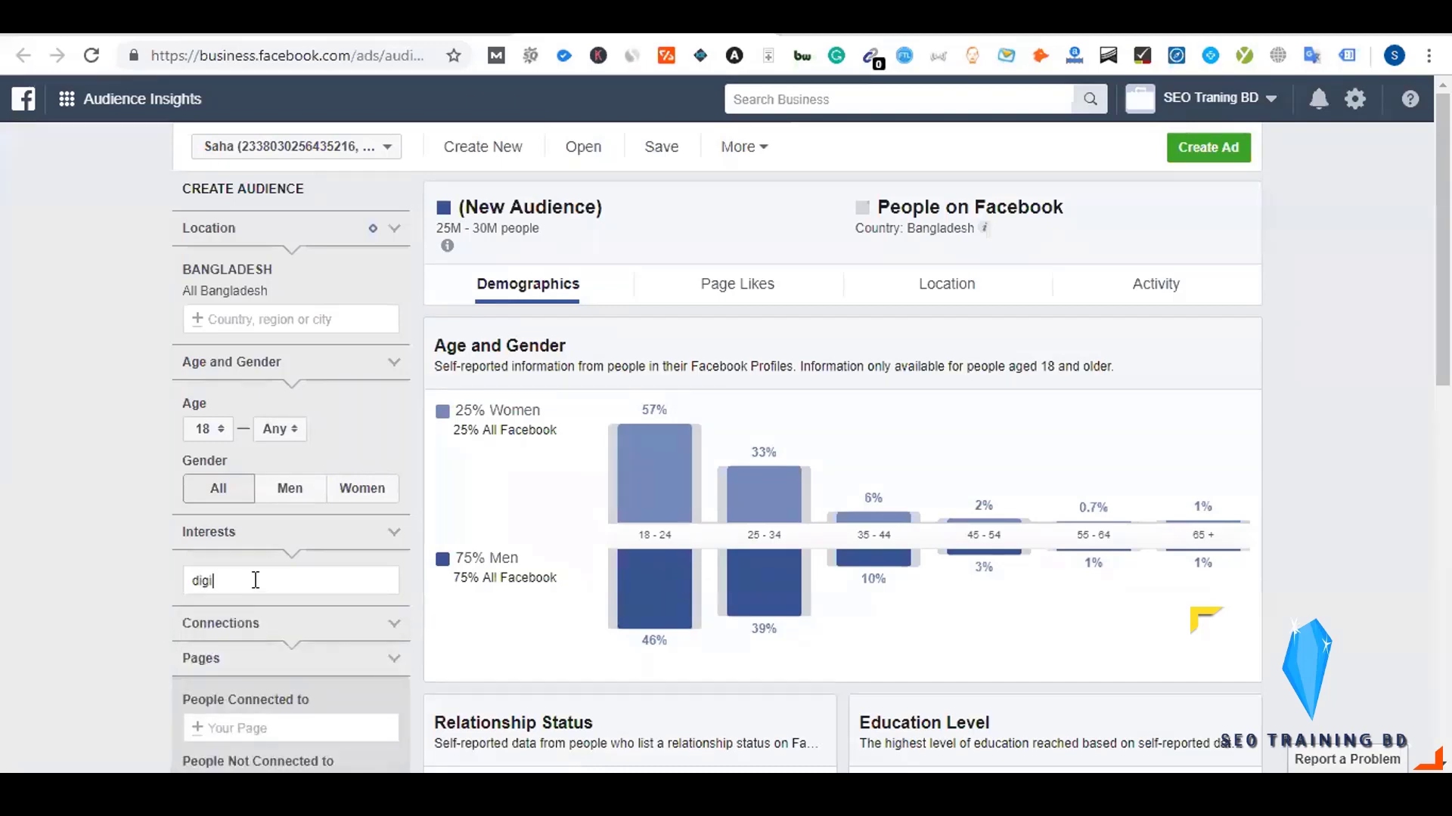
type("tal marketing")
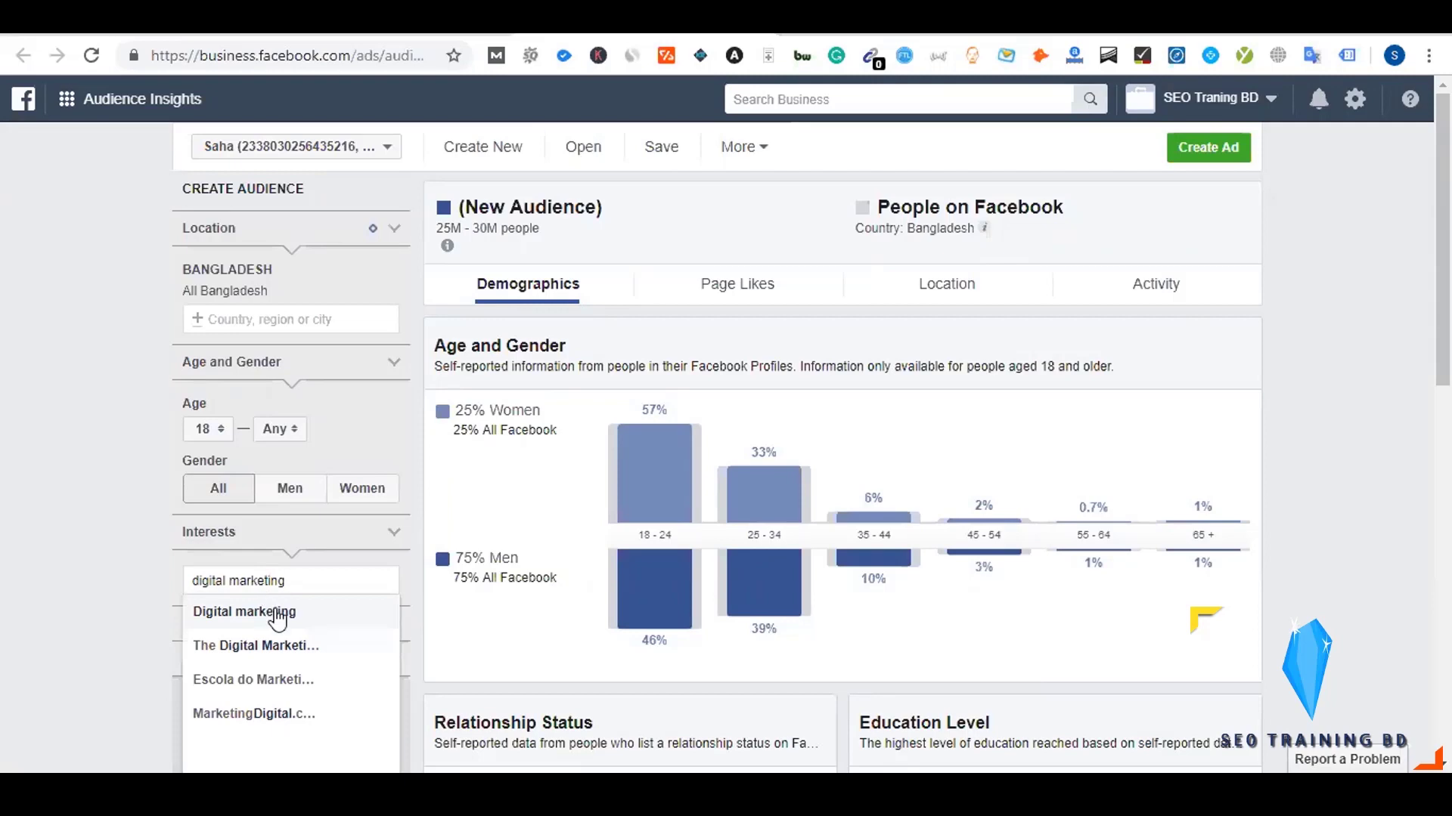
left_click(277, 618)
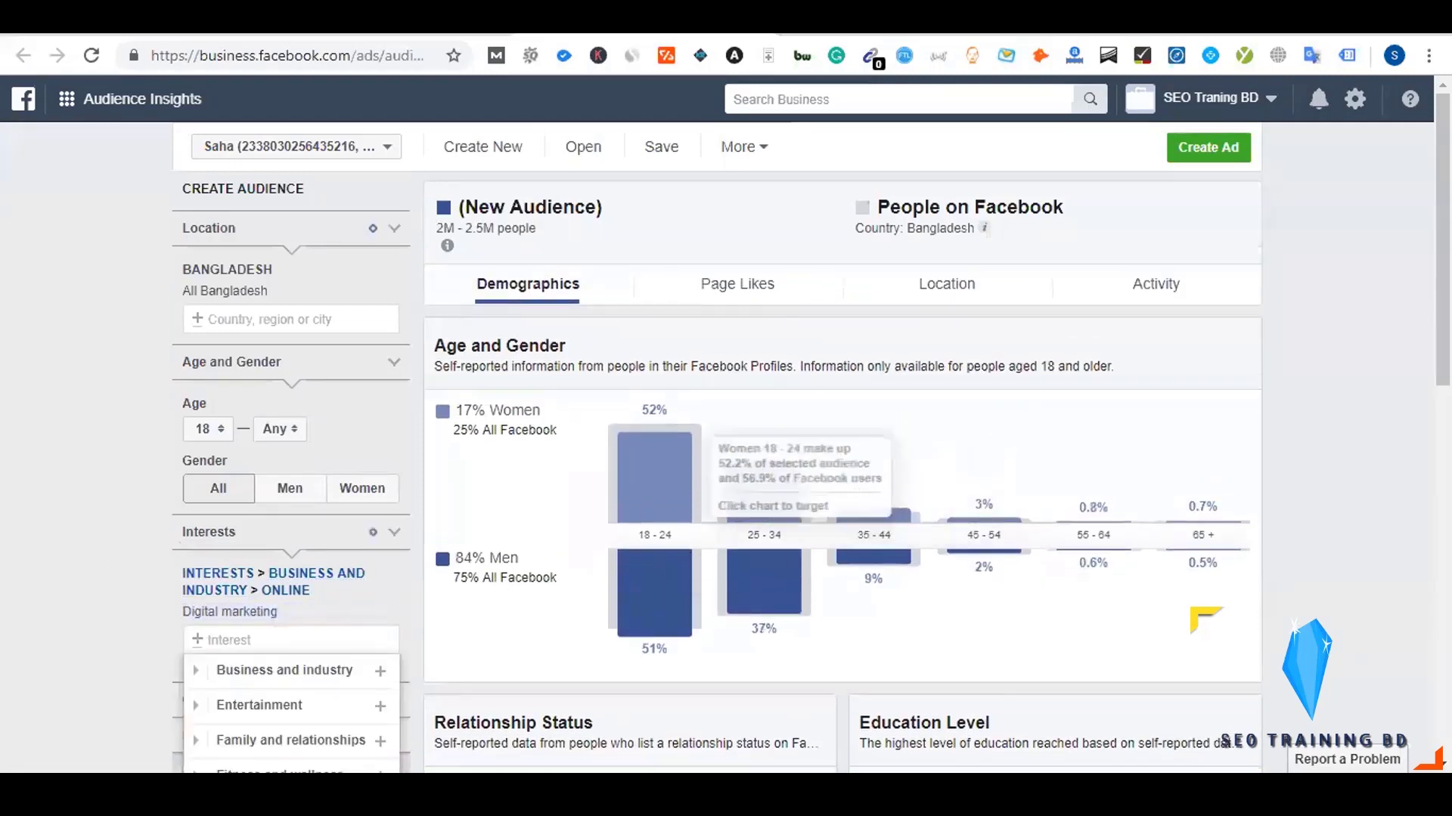
double_click(143, 557)
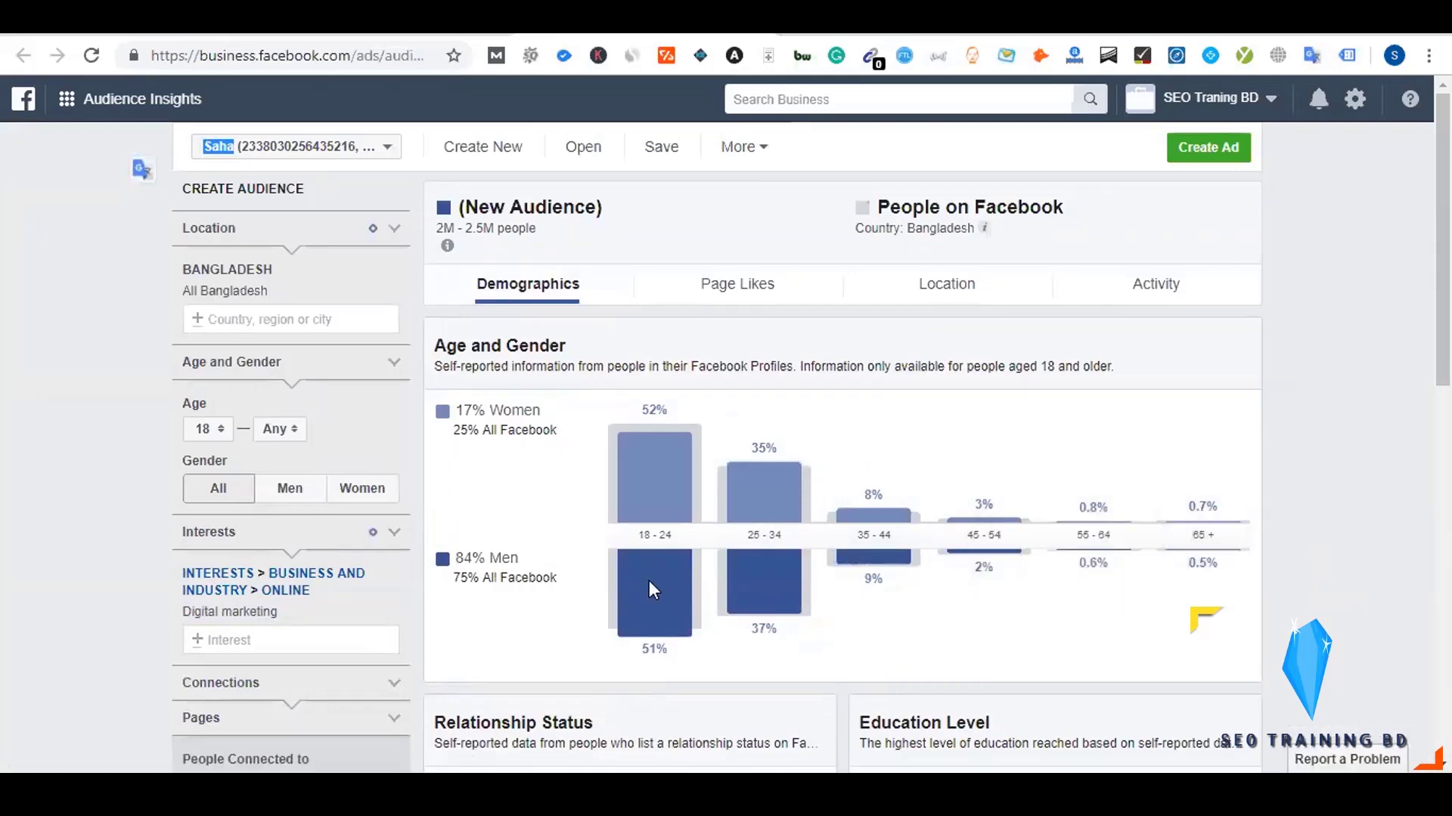
- Examine the audience's age and gender, relationship status and education level charts
mouse_move(665, 504)
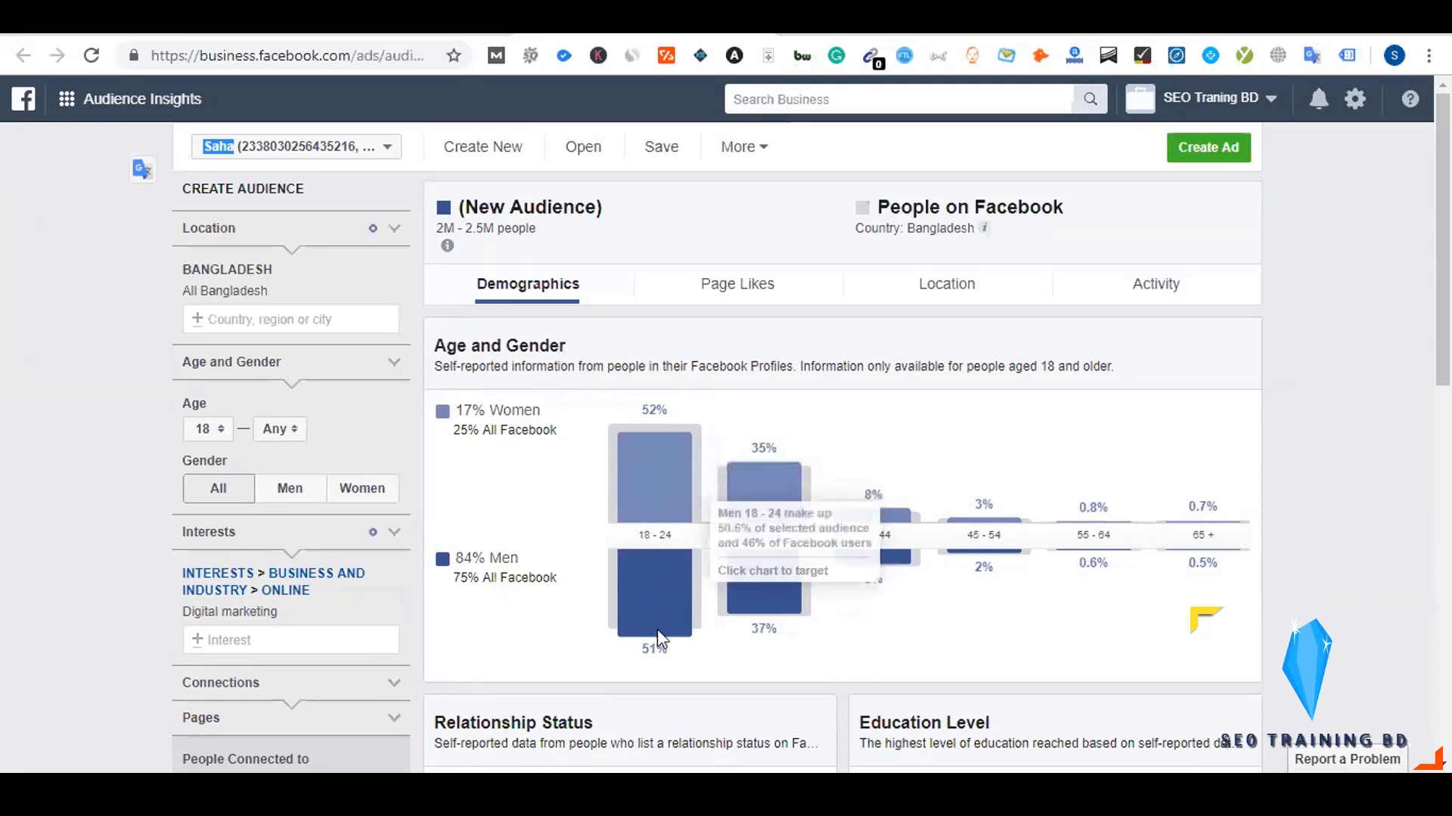
mouse_move(639, 650)
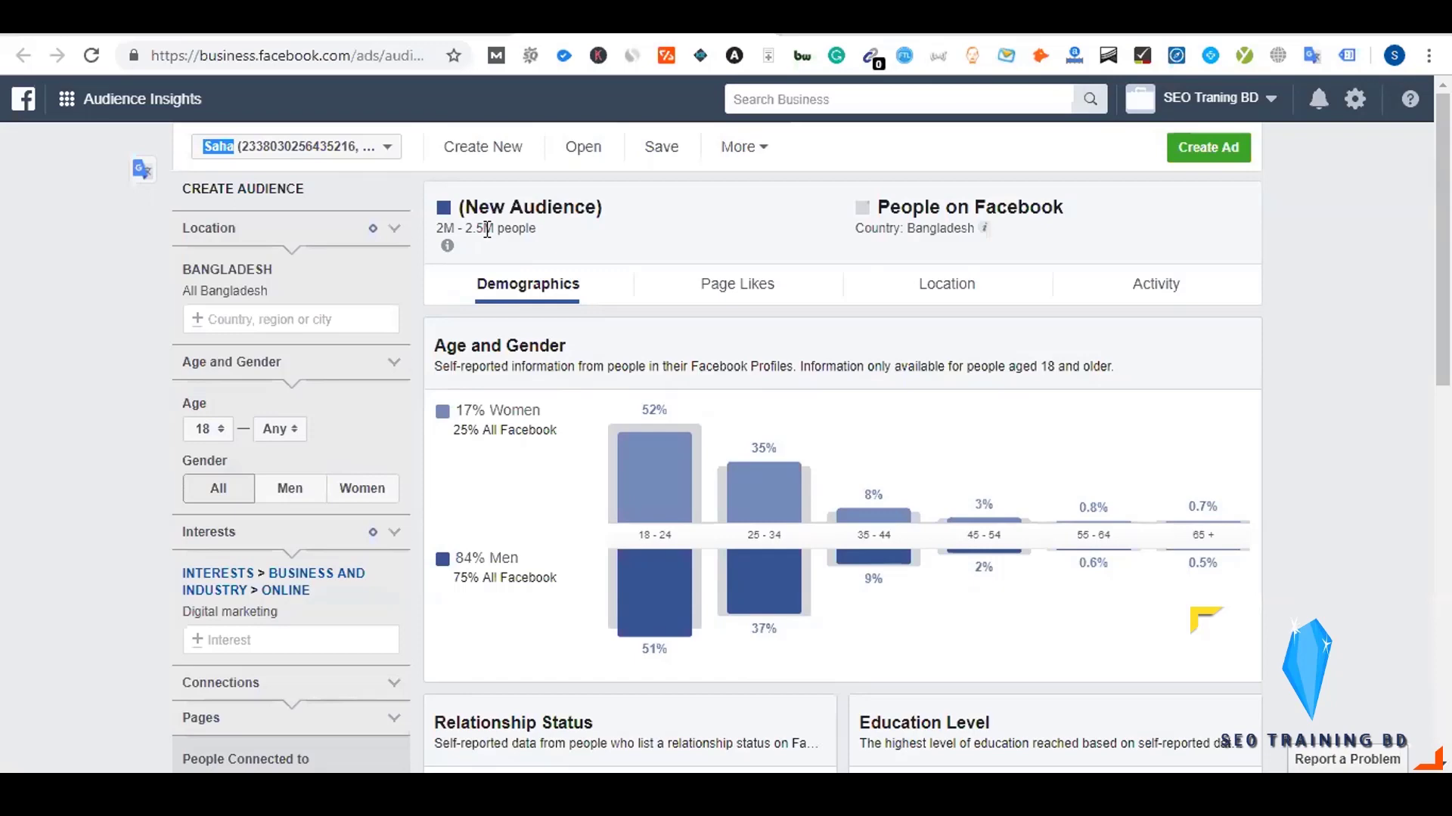
mouse_move(600, 596)
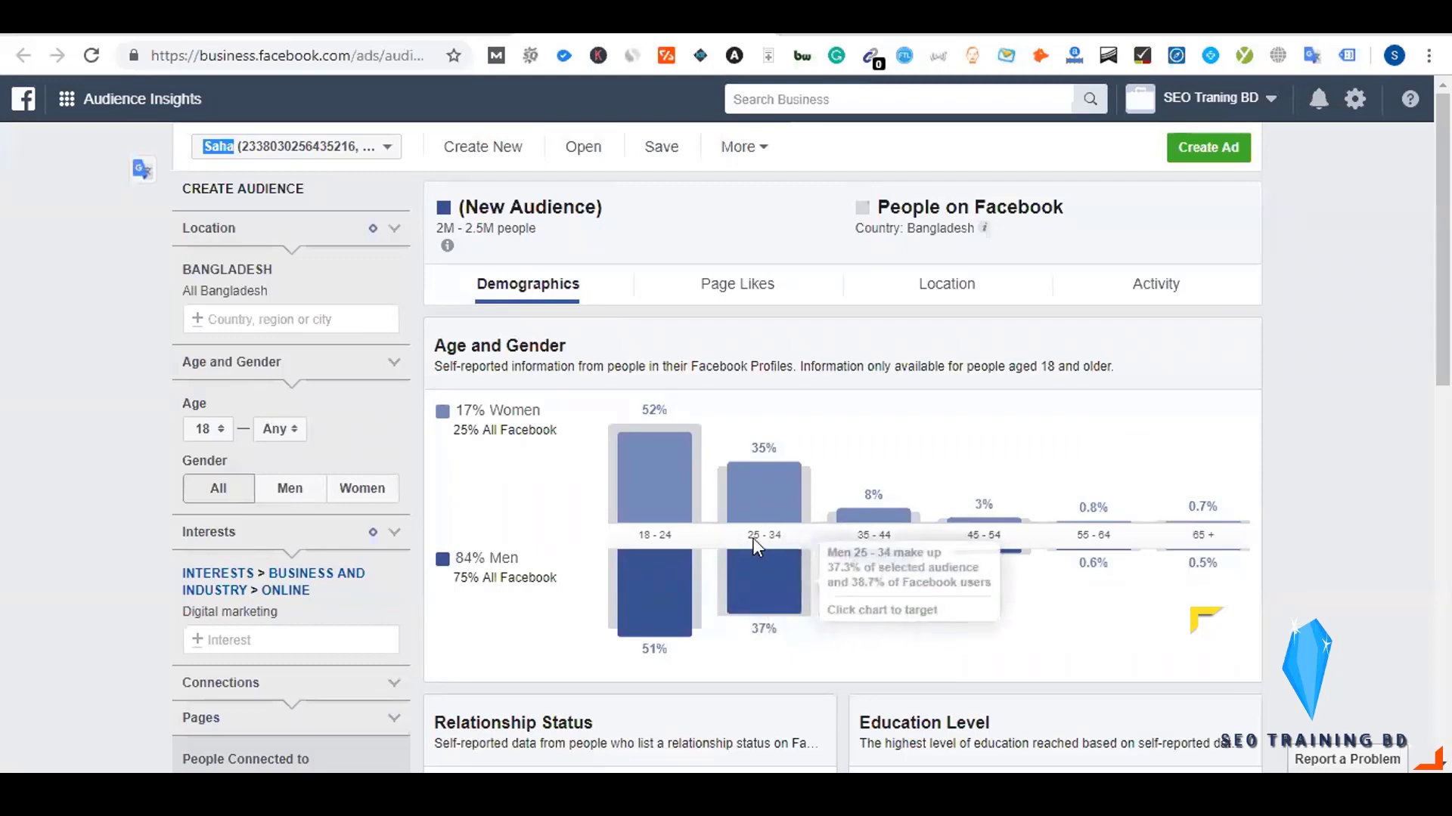
mouse_move(781, 626)
scroll(781, 628, "down", 1)
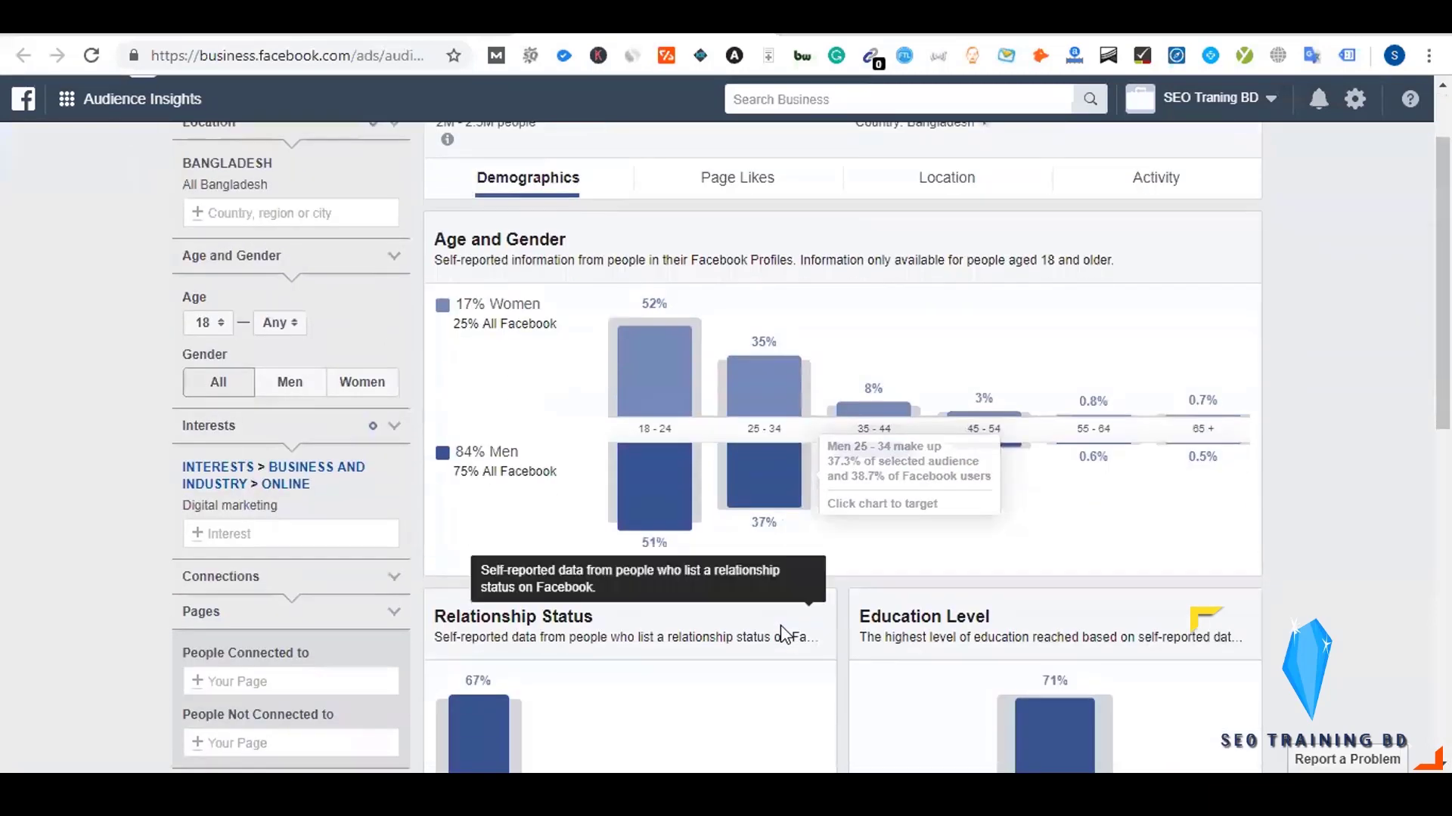
scroll(783, 634, "down", 3)
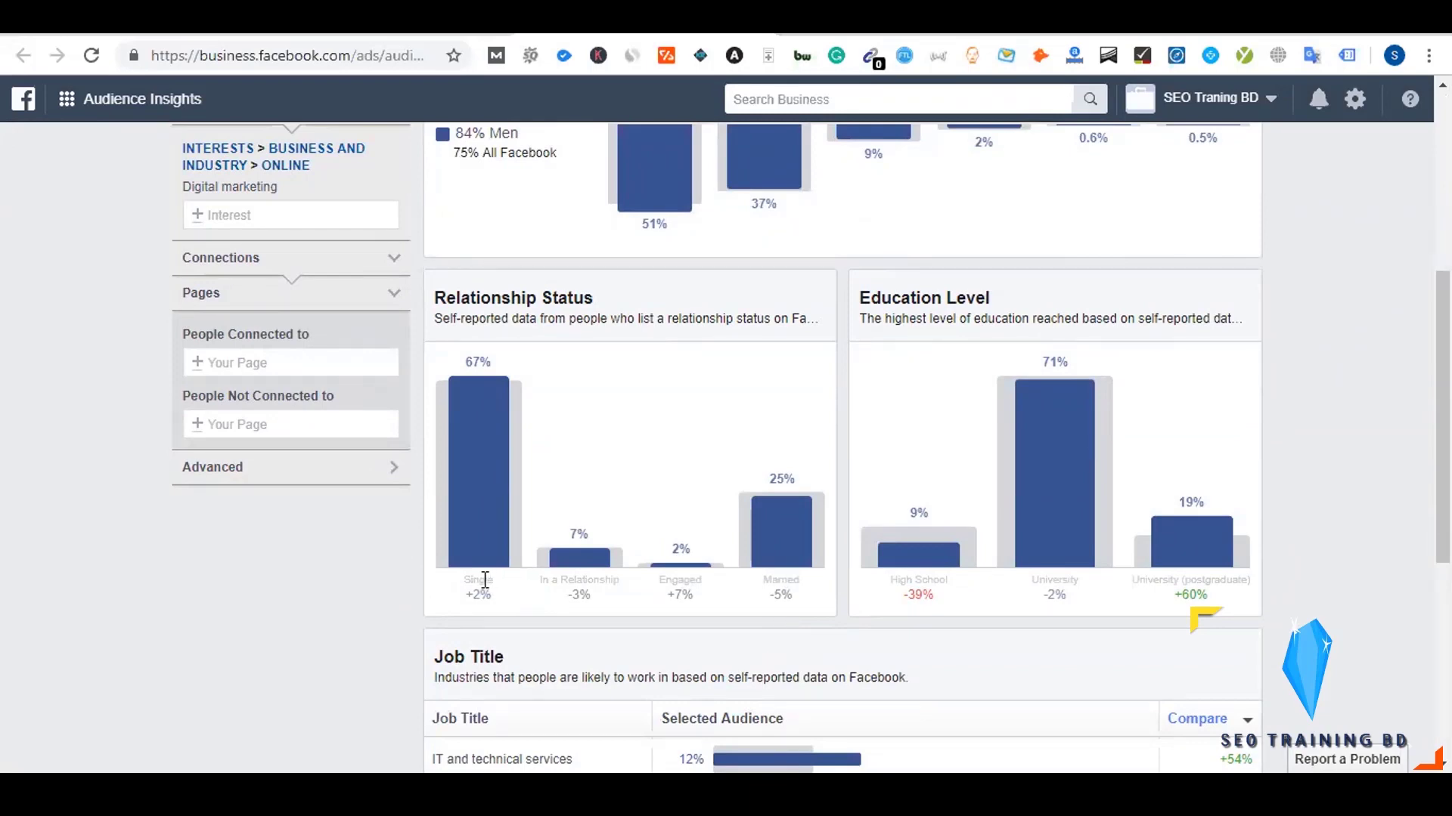
mouse_move(477, 363)
mouse_move(1057, 490)
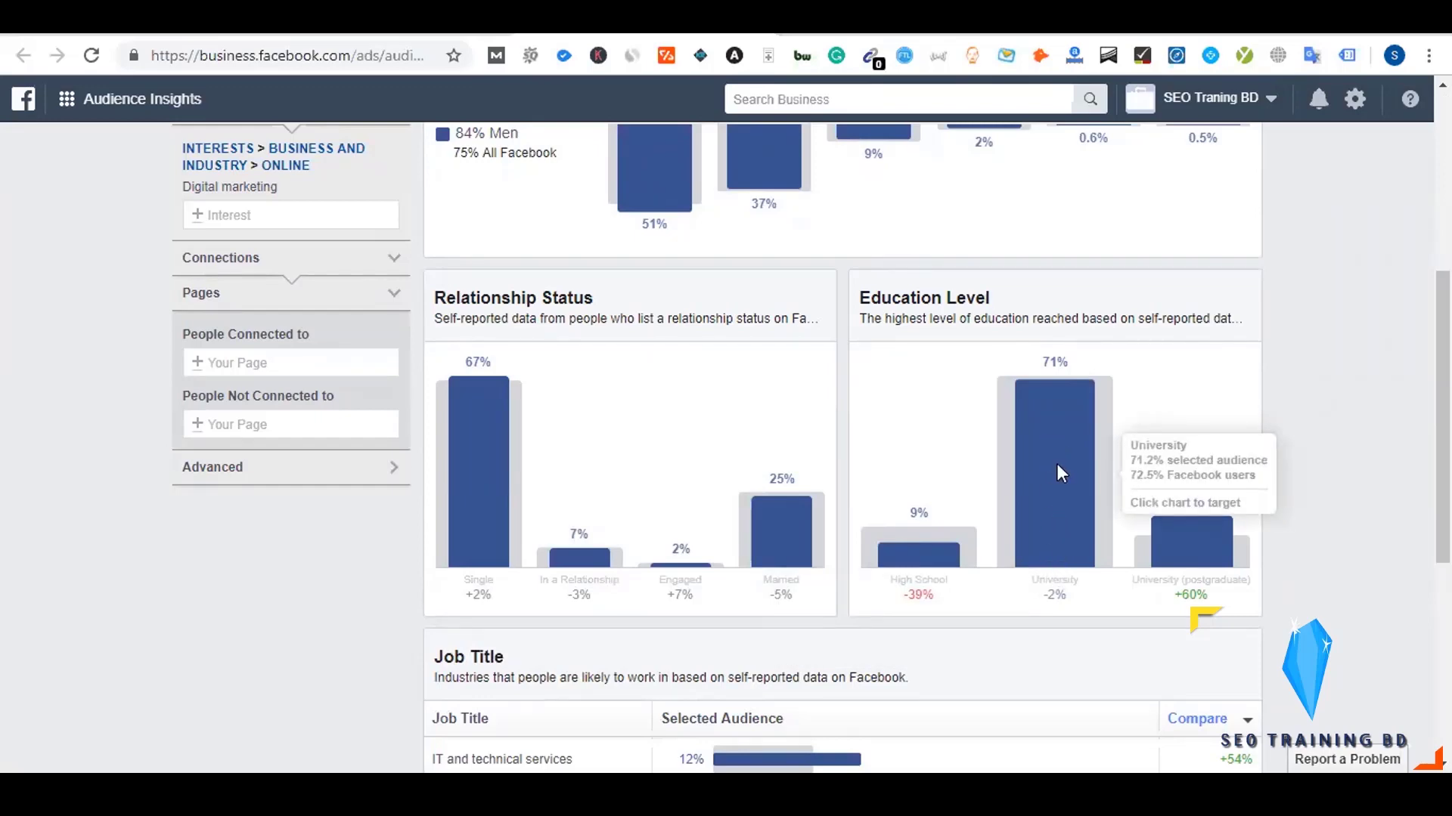
- Sort the Job Title table by selected audience, review its industries and return to the audience overview
scroll(1057, 464, "down", 3)
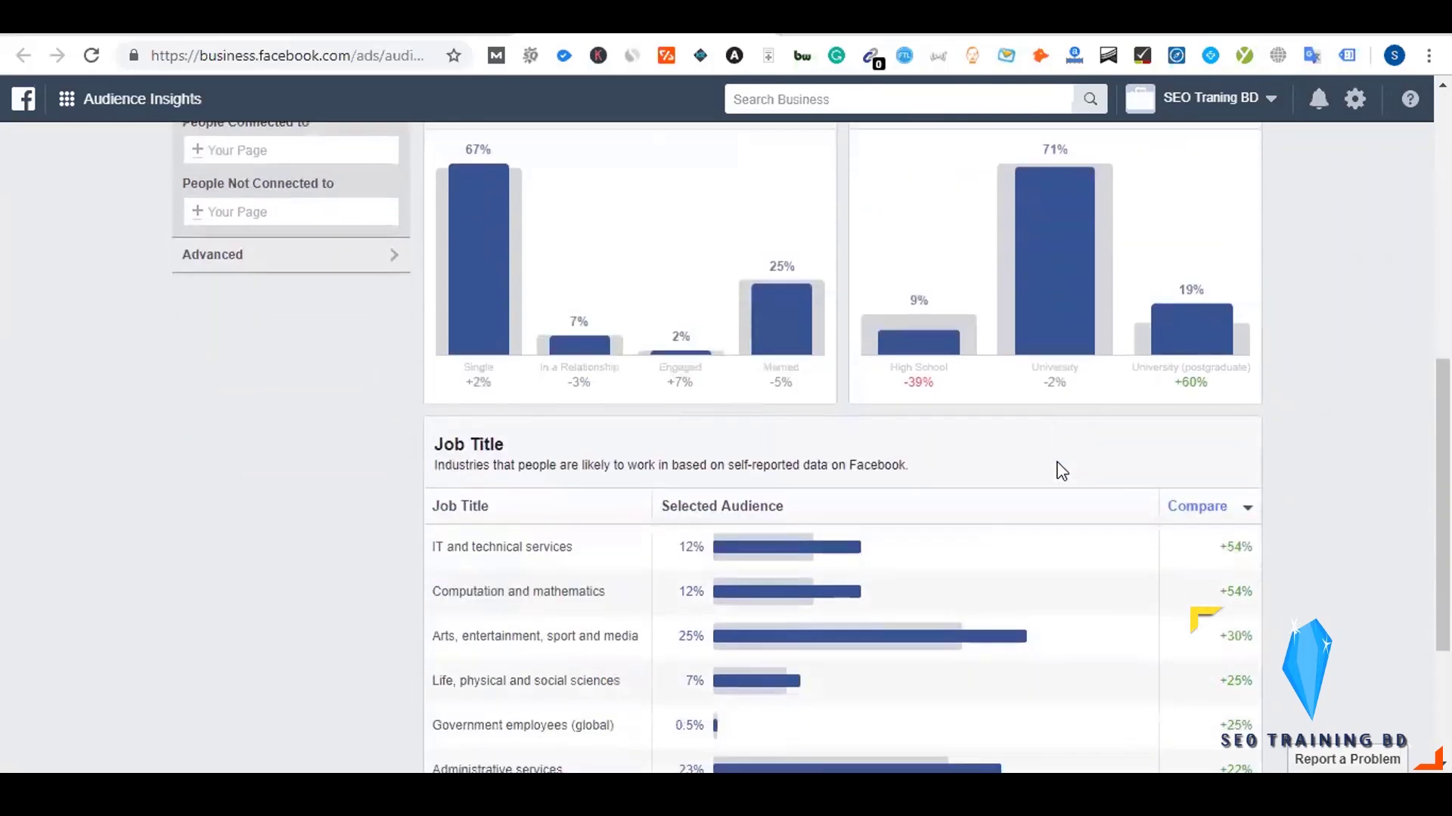
left_click(710, 520)
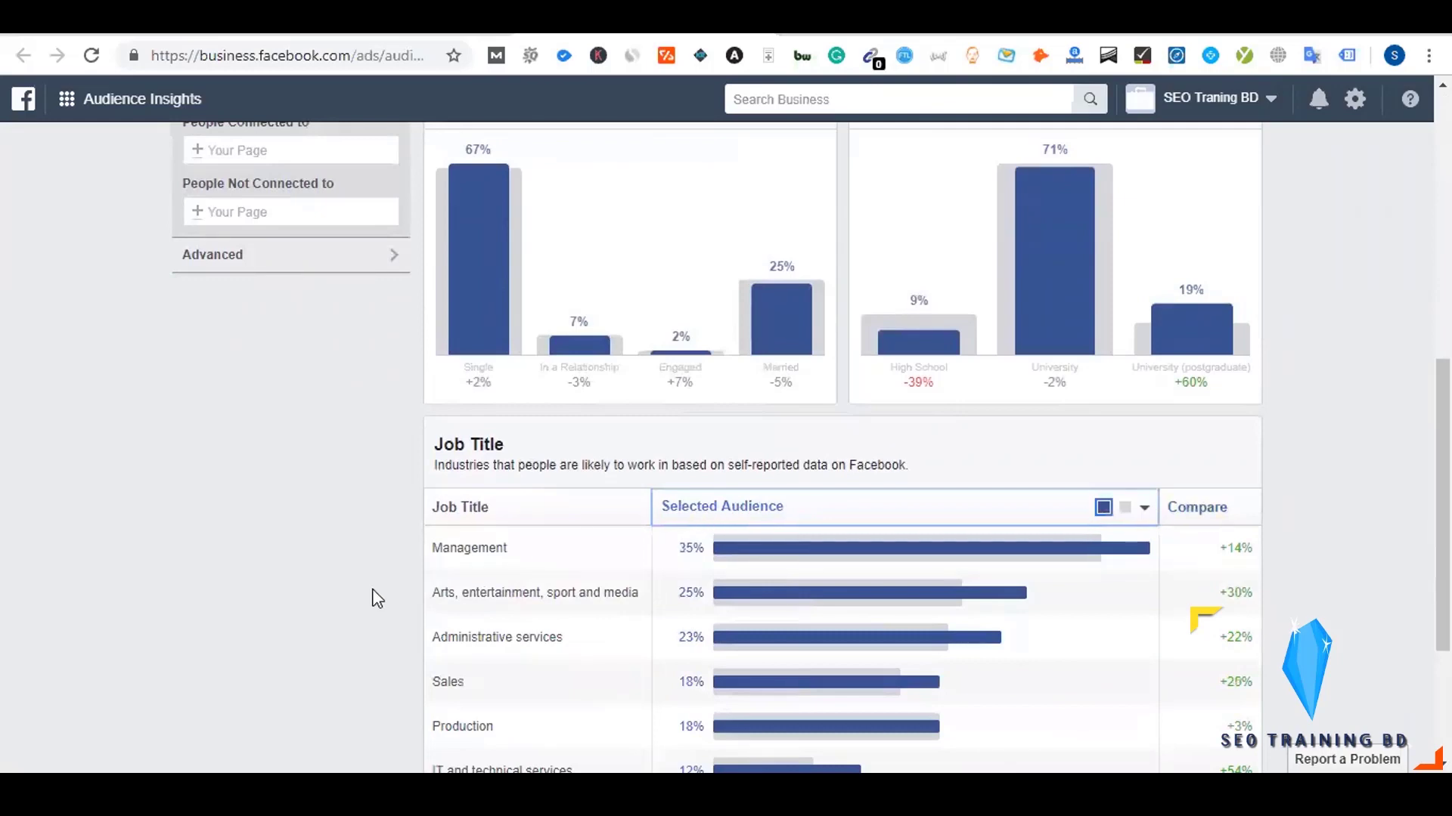
scroll(376, 597, "down", 1)
scroll(376, 598, "down", 2)
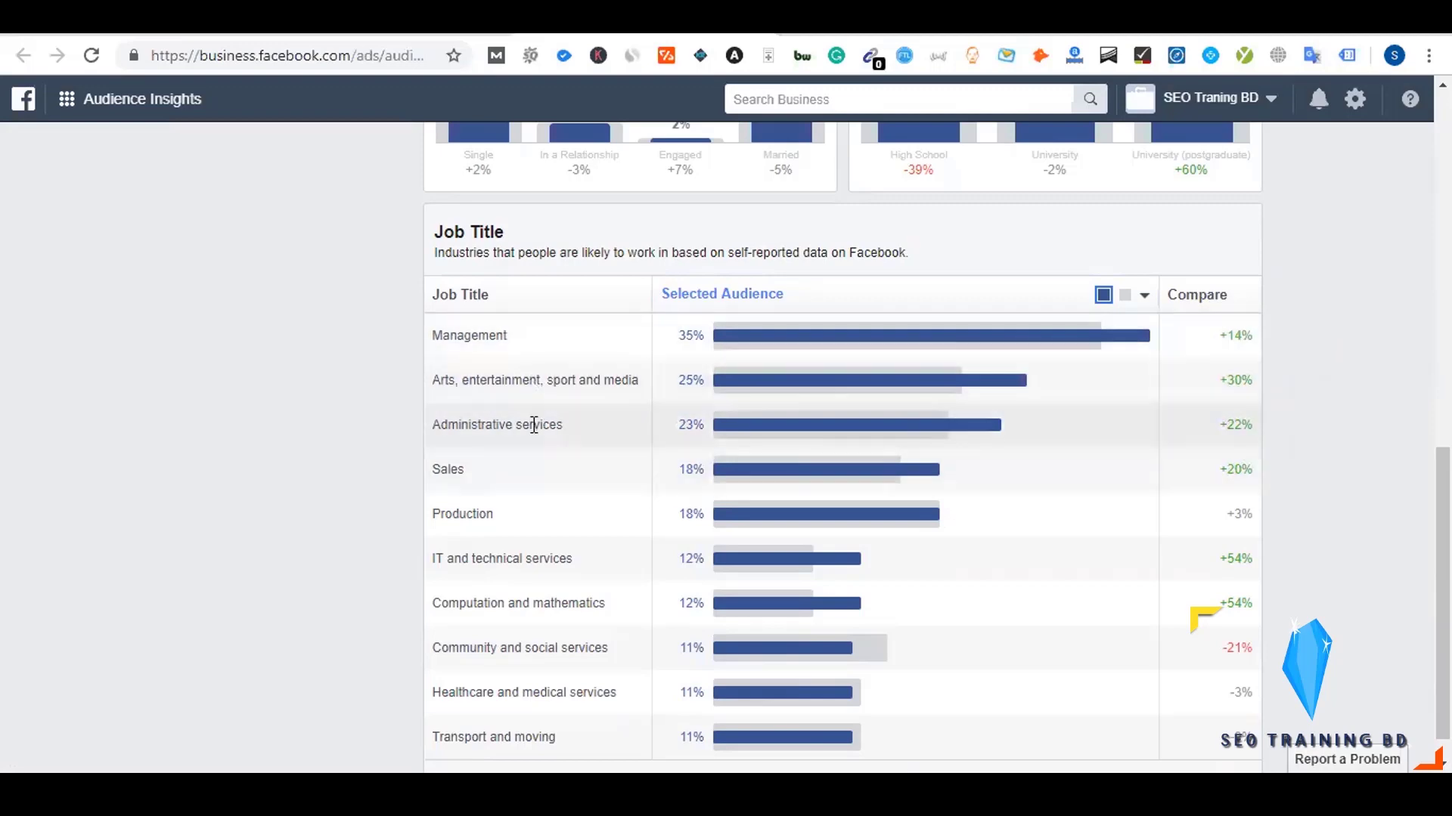
scroll(532, 428, "down", 1)
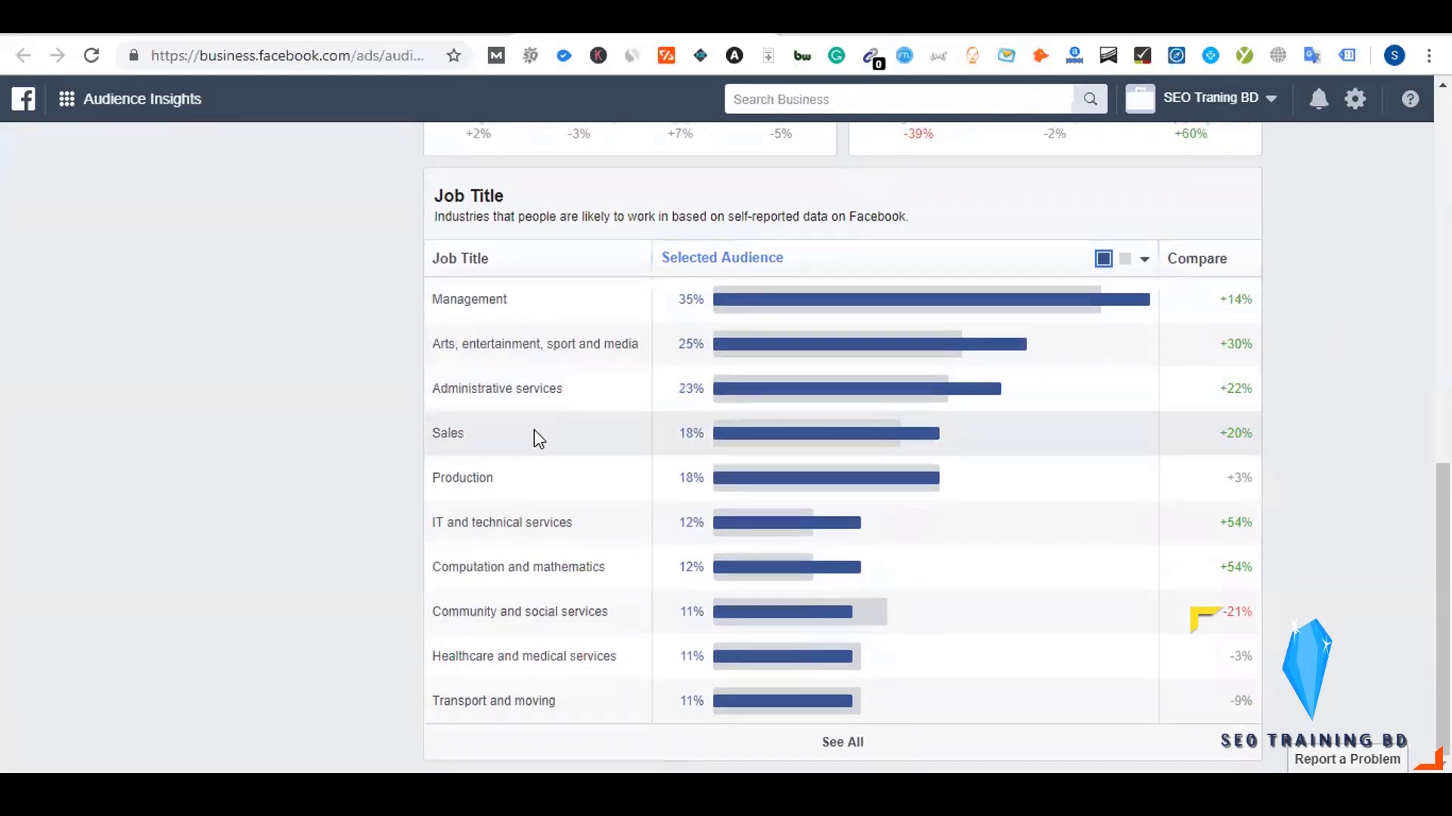
scroll(533, 429, "up", 1)
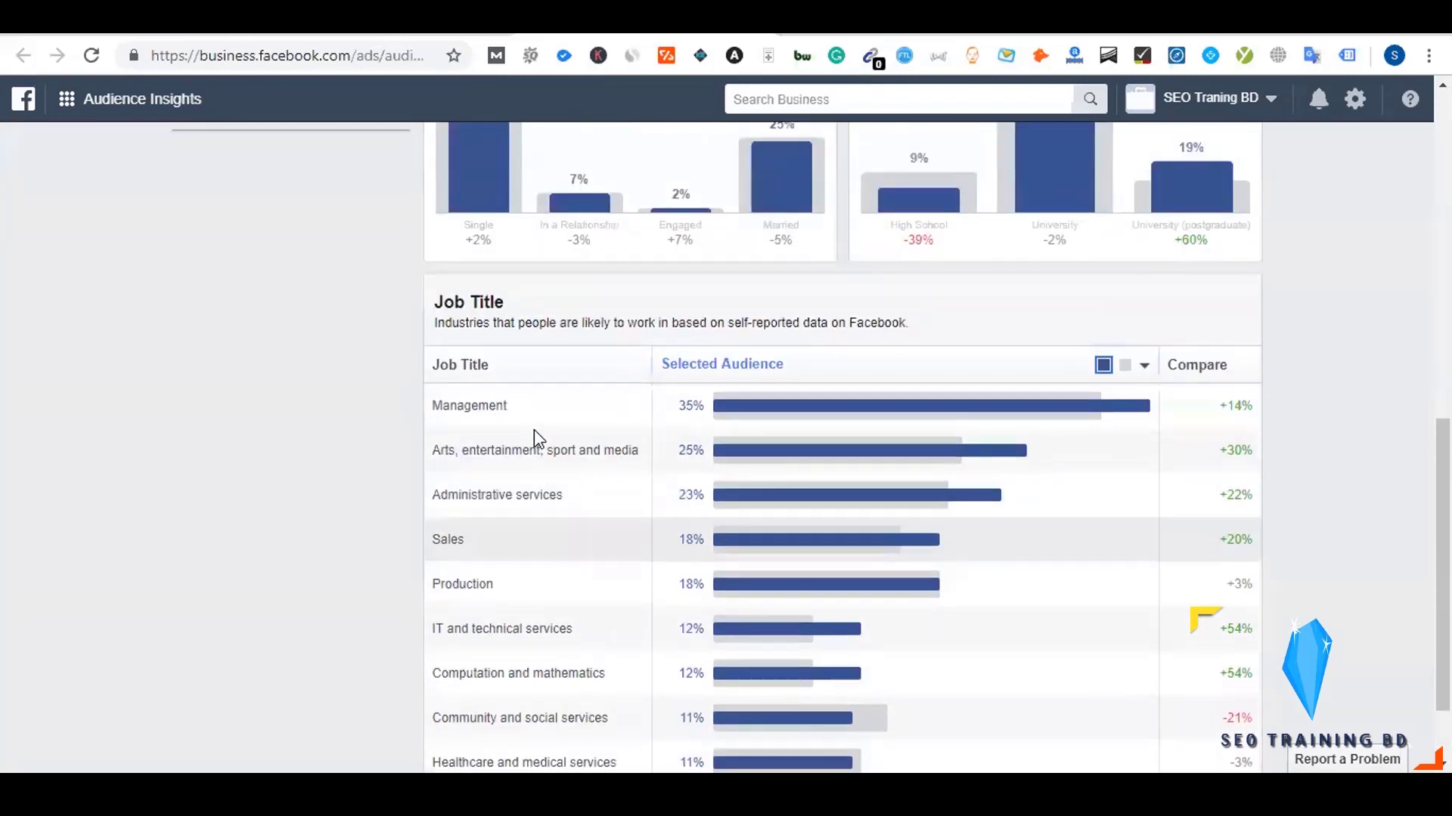
scroll(367, 509, "up", 3)
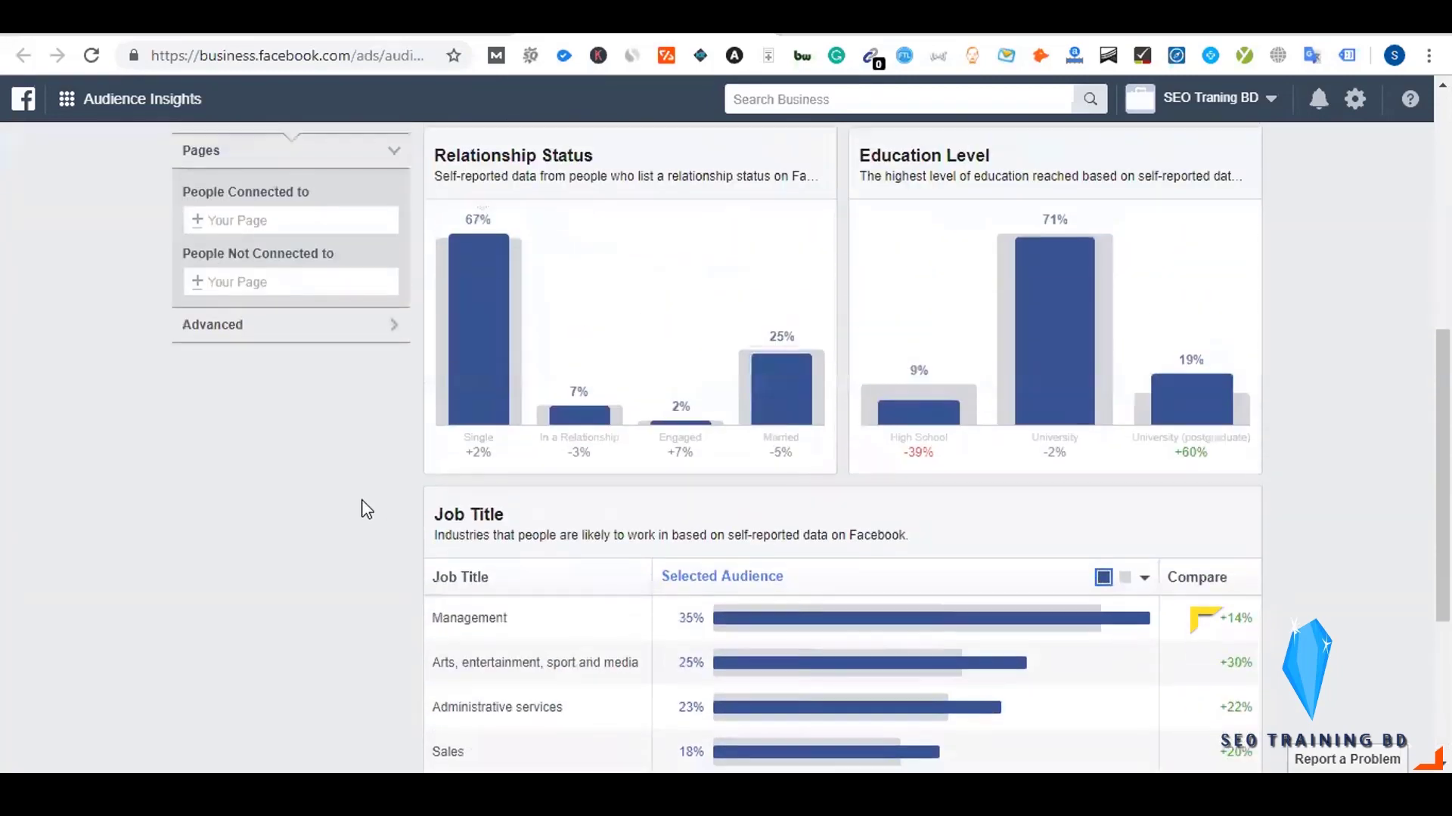
scroll(367, 508, "up", 4)
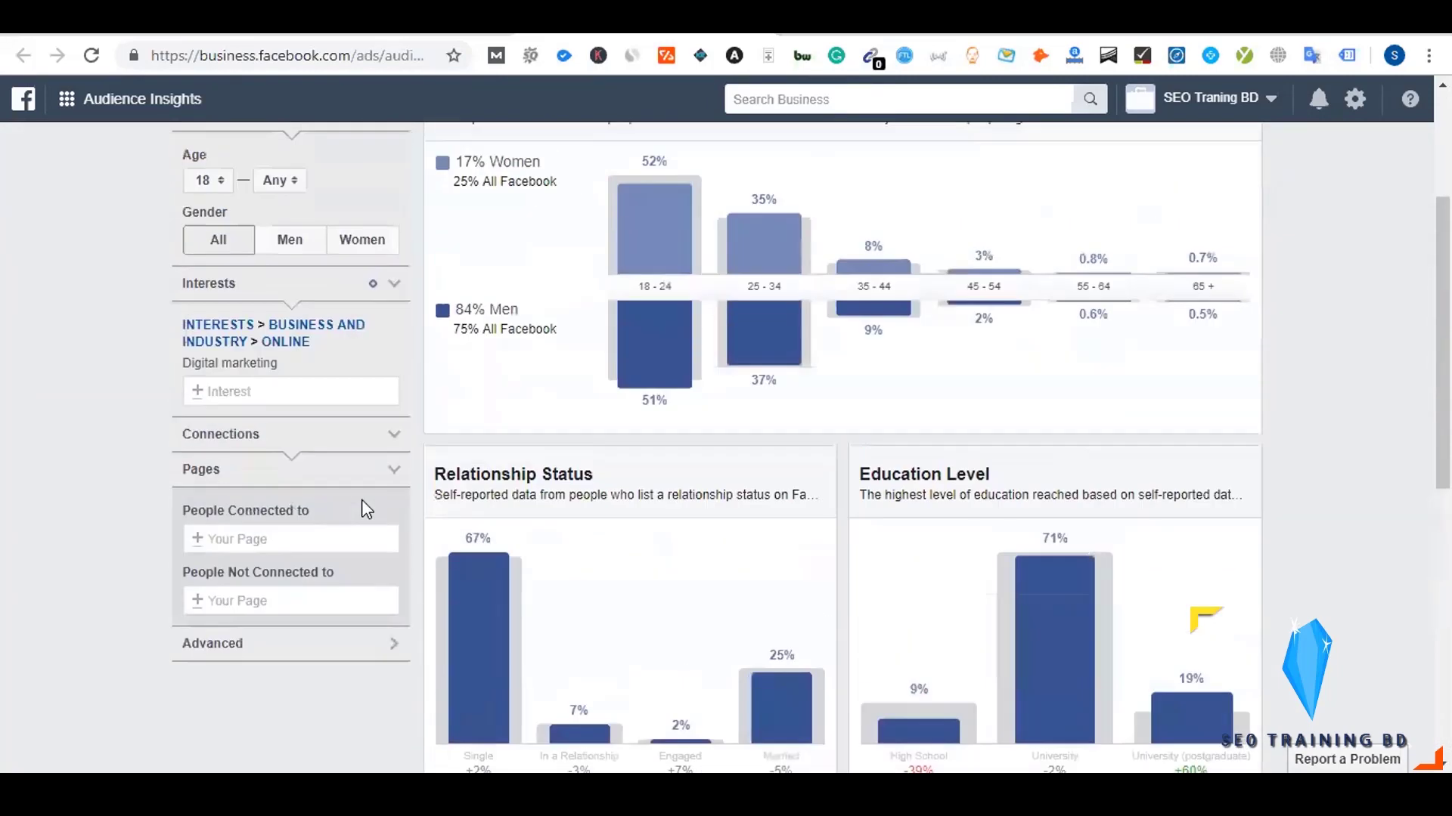
scroll(367, 509, "up", 3)
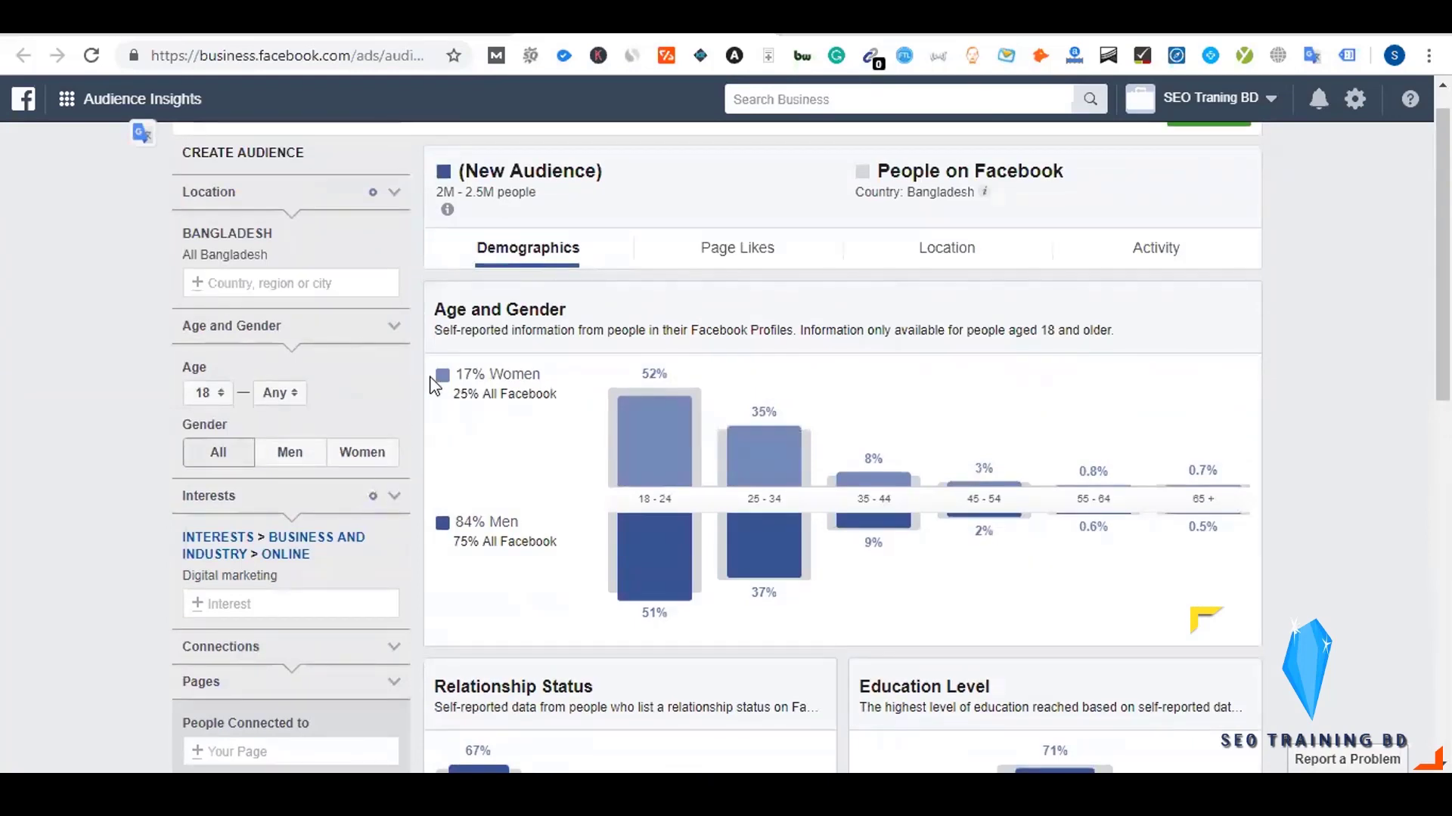
- Review the audience's relationship status, education level and job title data again and return to the age and gender overview
scroll(685, 381, "down", 2)
scroll(537, 468, "down", 4)
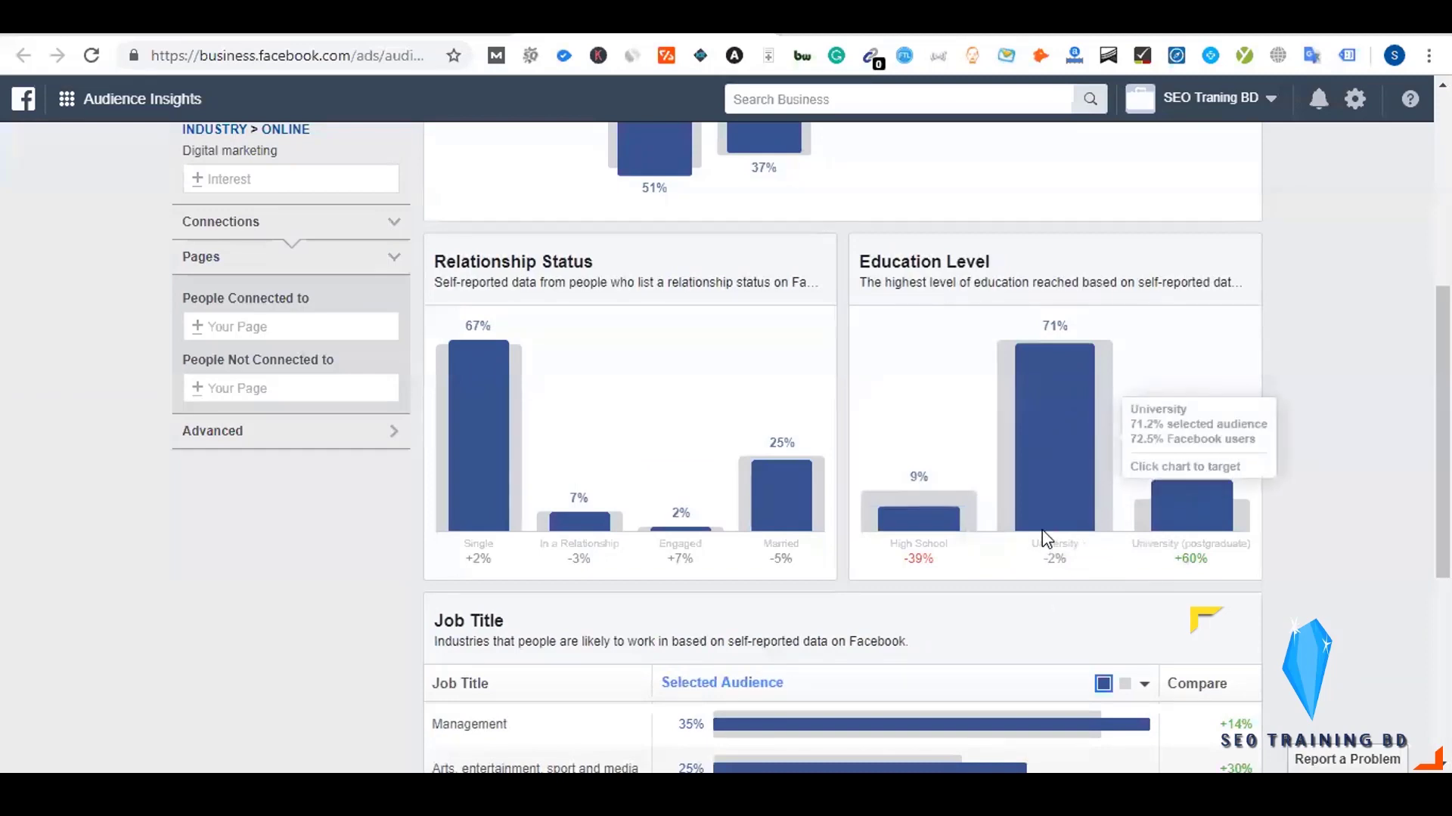
scroll(1043, 539, "down", 3)
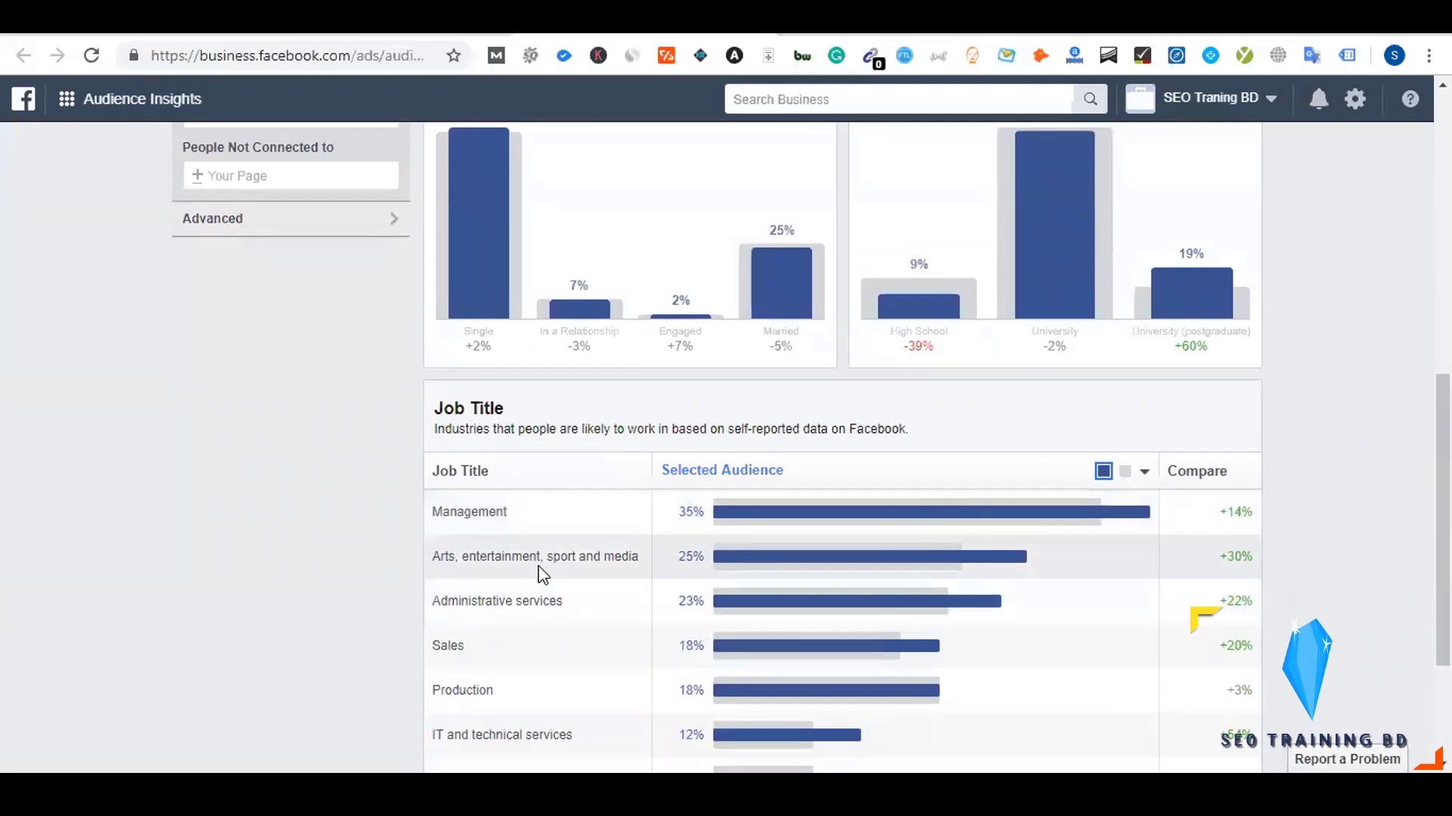
scroll(540, 575, "up", 10)
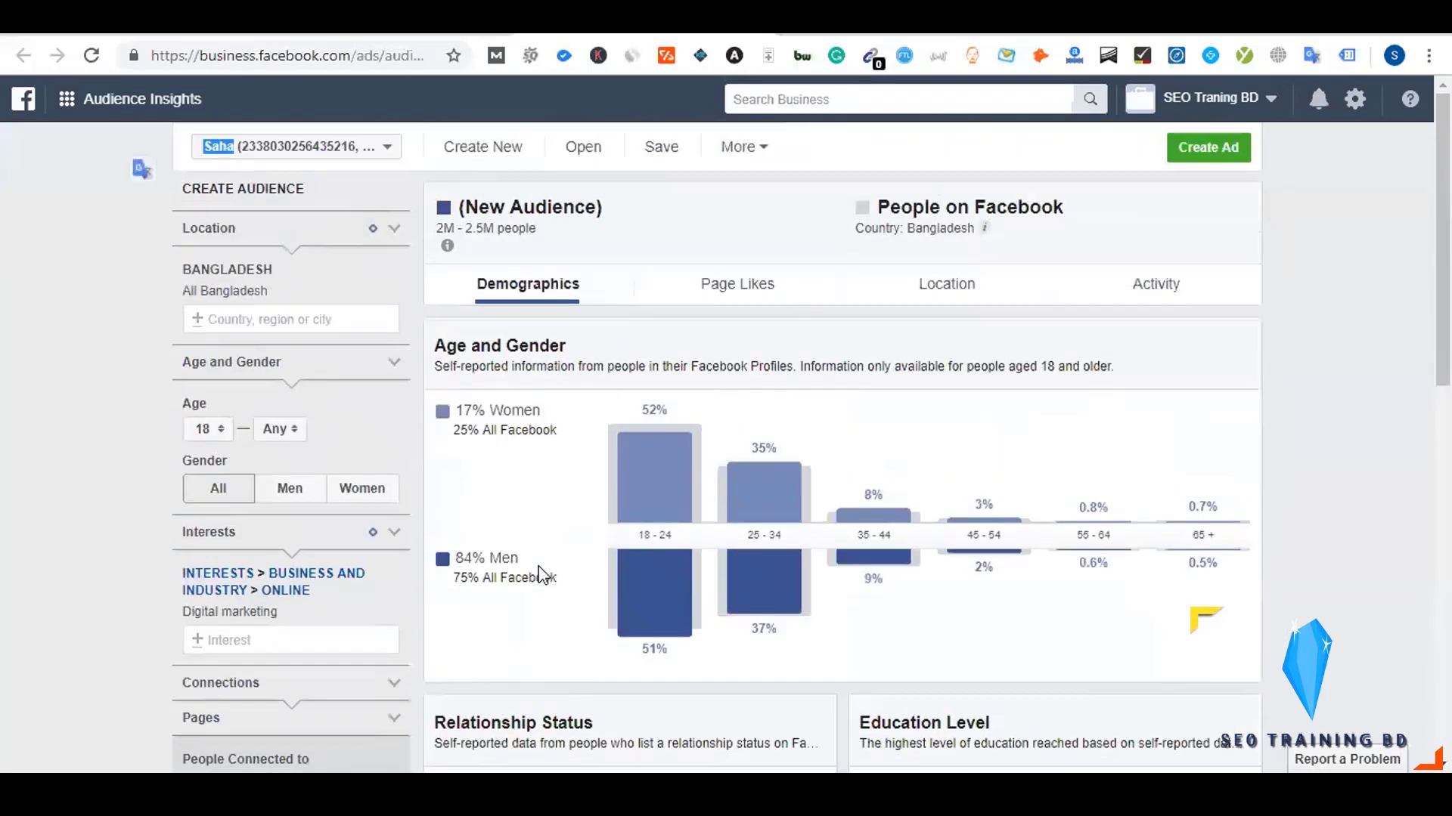
- Open the audience's page likes and examine the top categories, starting with Travel Agent
double_click(745, 287)
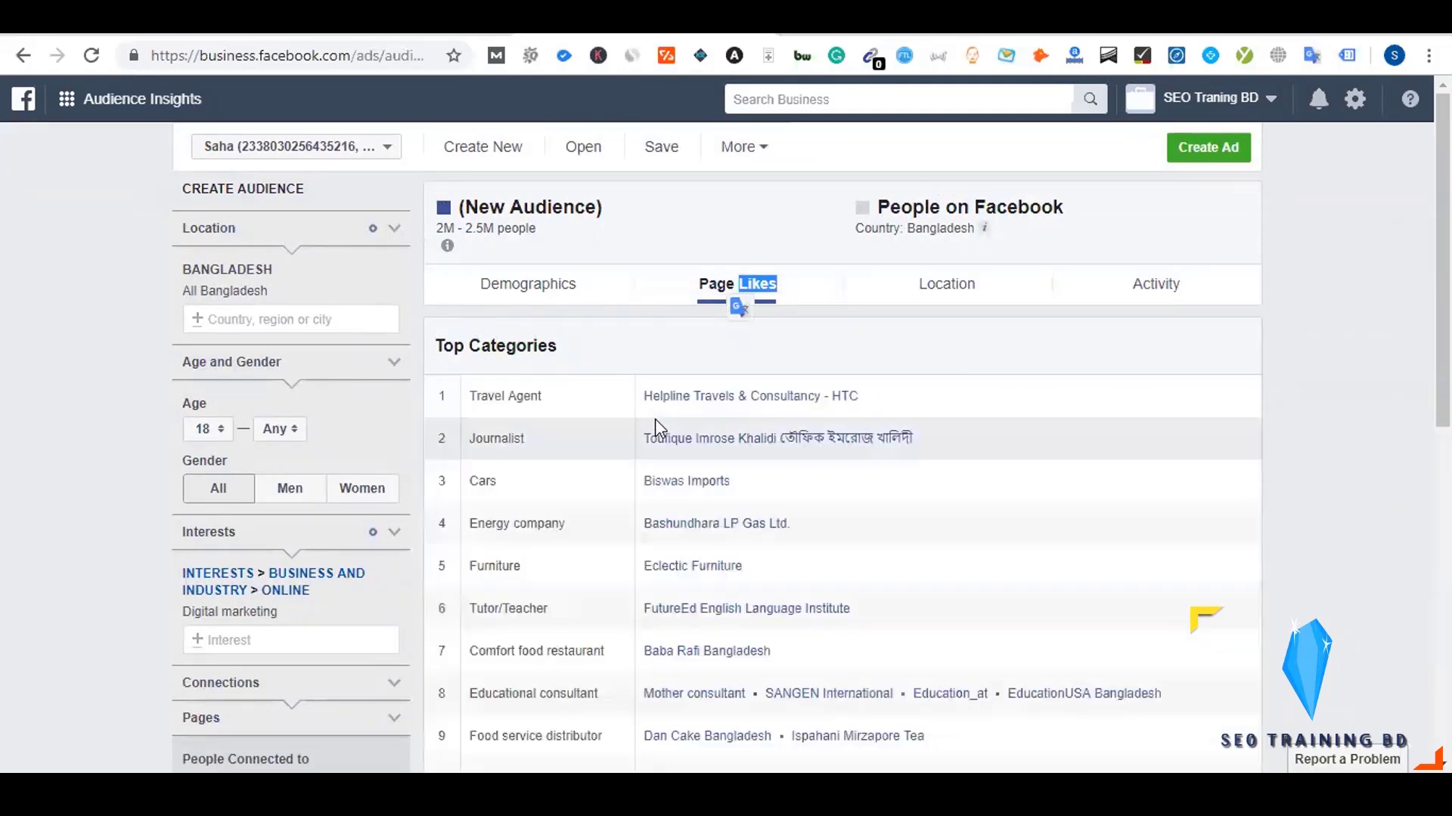
left_click(634, 348)
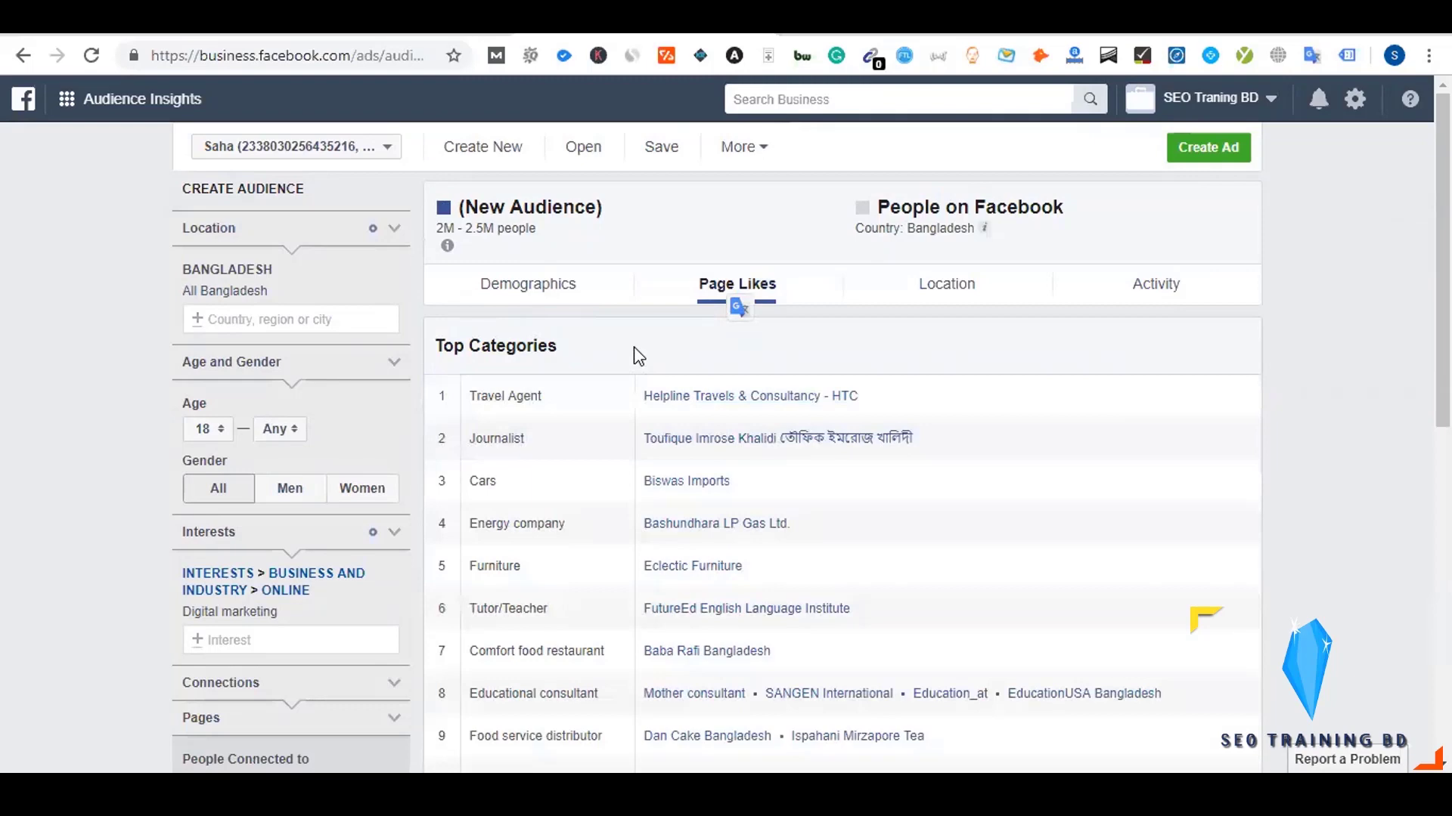
left_click(696, 347)
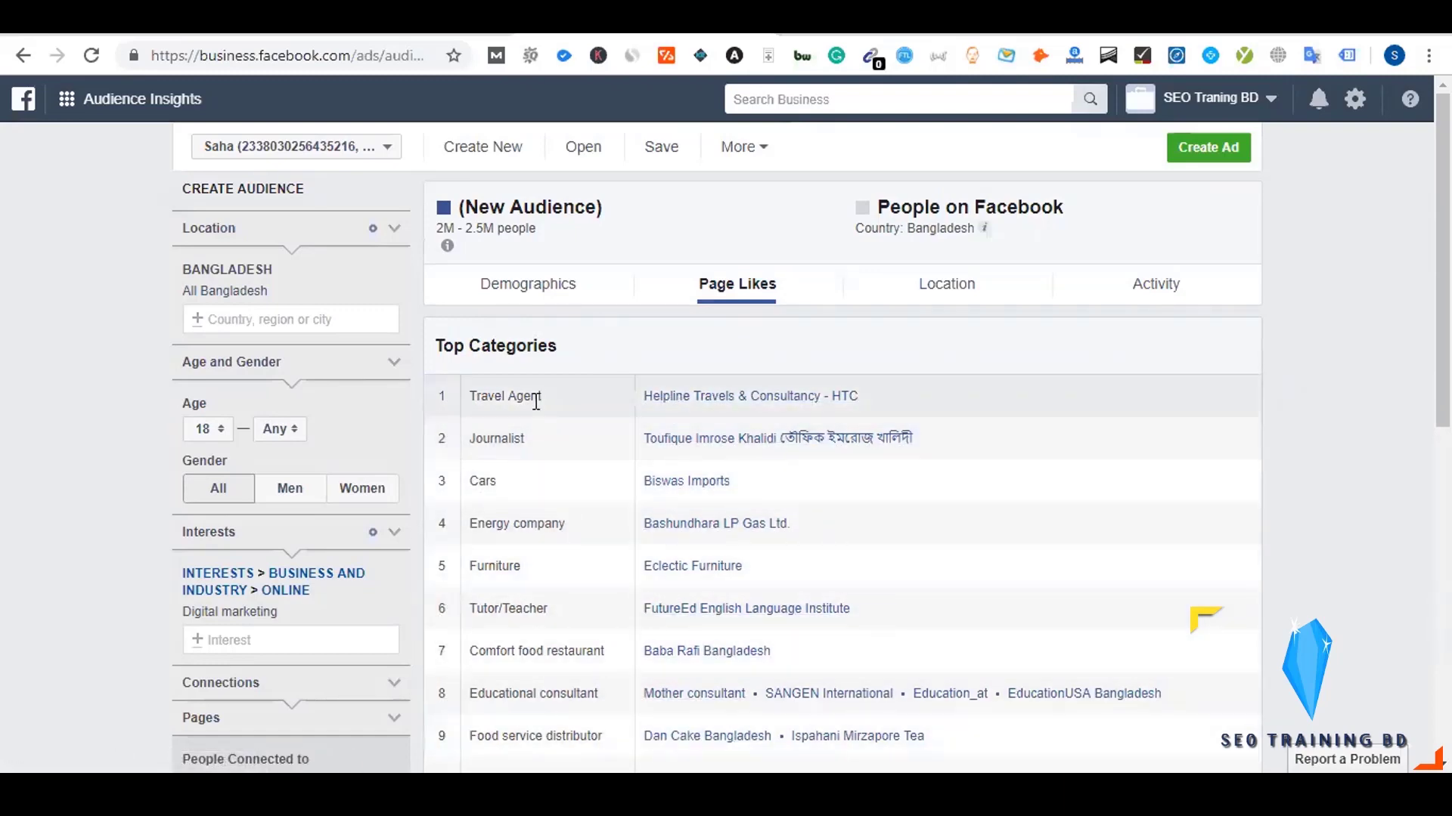
left_click_drag(471, 399, 579, 398)
left_click(612, 398)
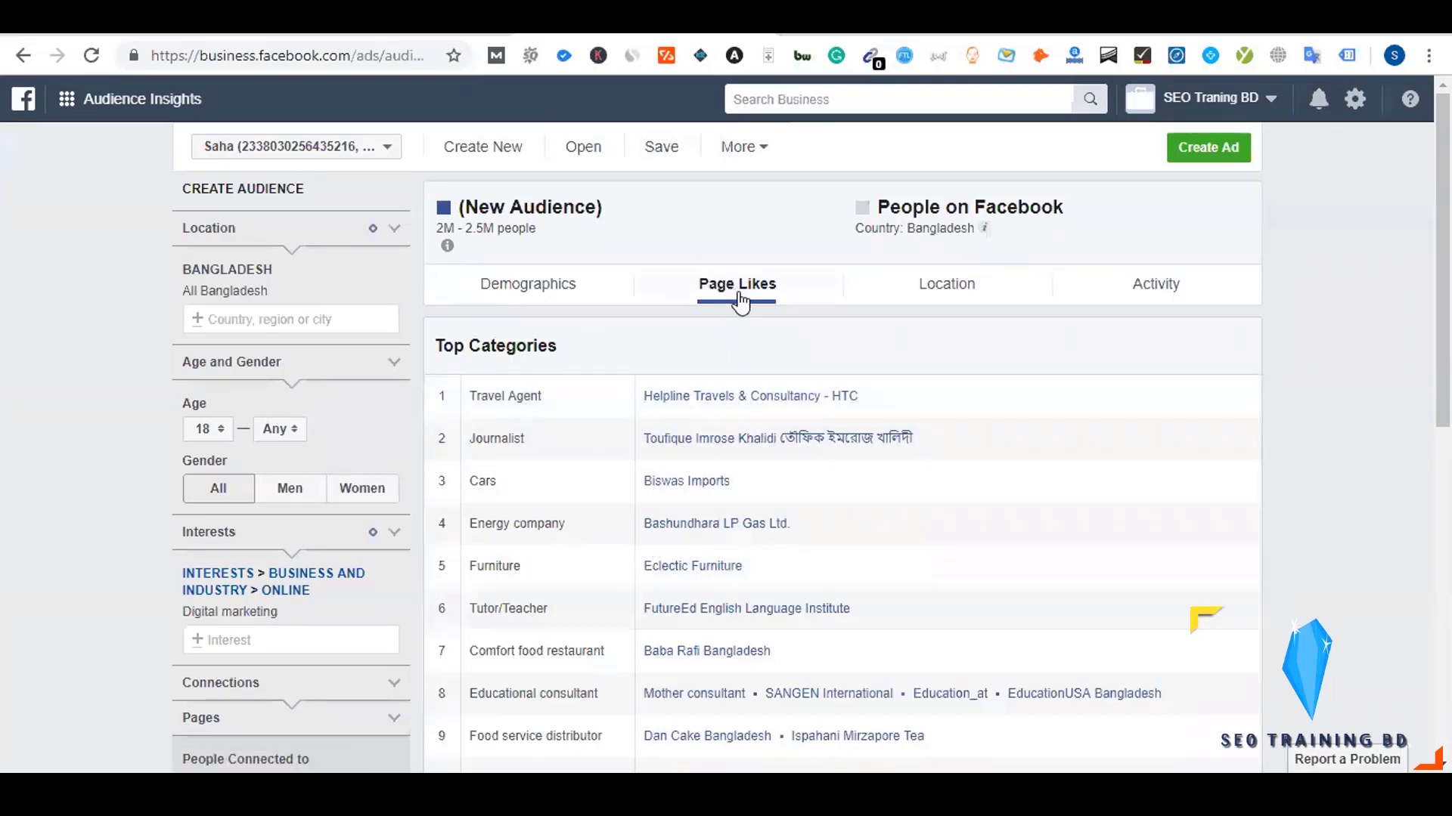
scroll(680, 382, "down", 2)
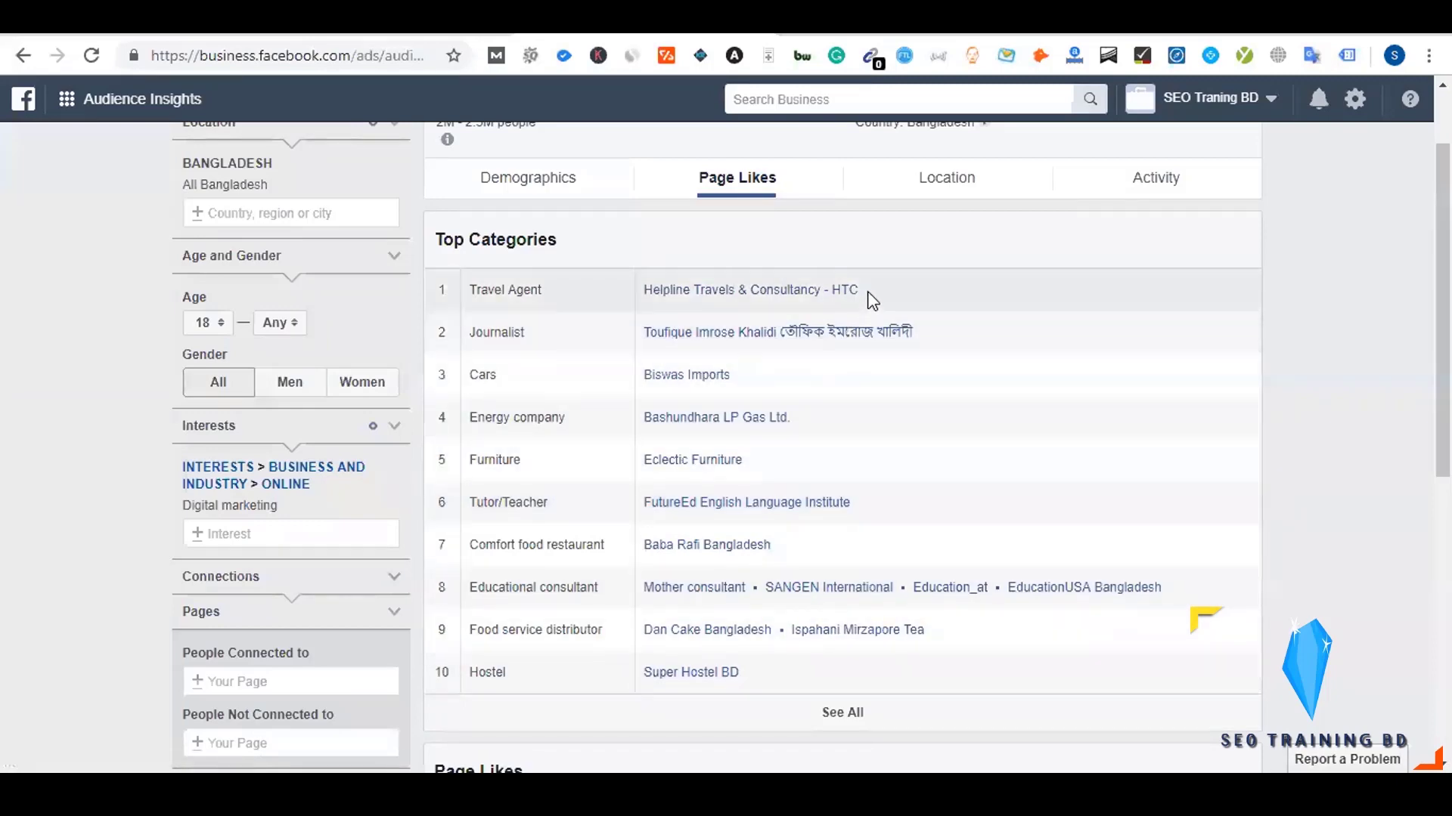
- Copy the page name Helpline Travels & Consultancy - HTC from the Travel Agent category
left_click_drag(860, 290, 649, 308)
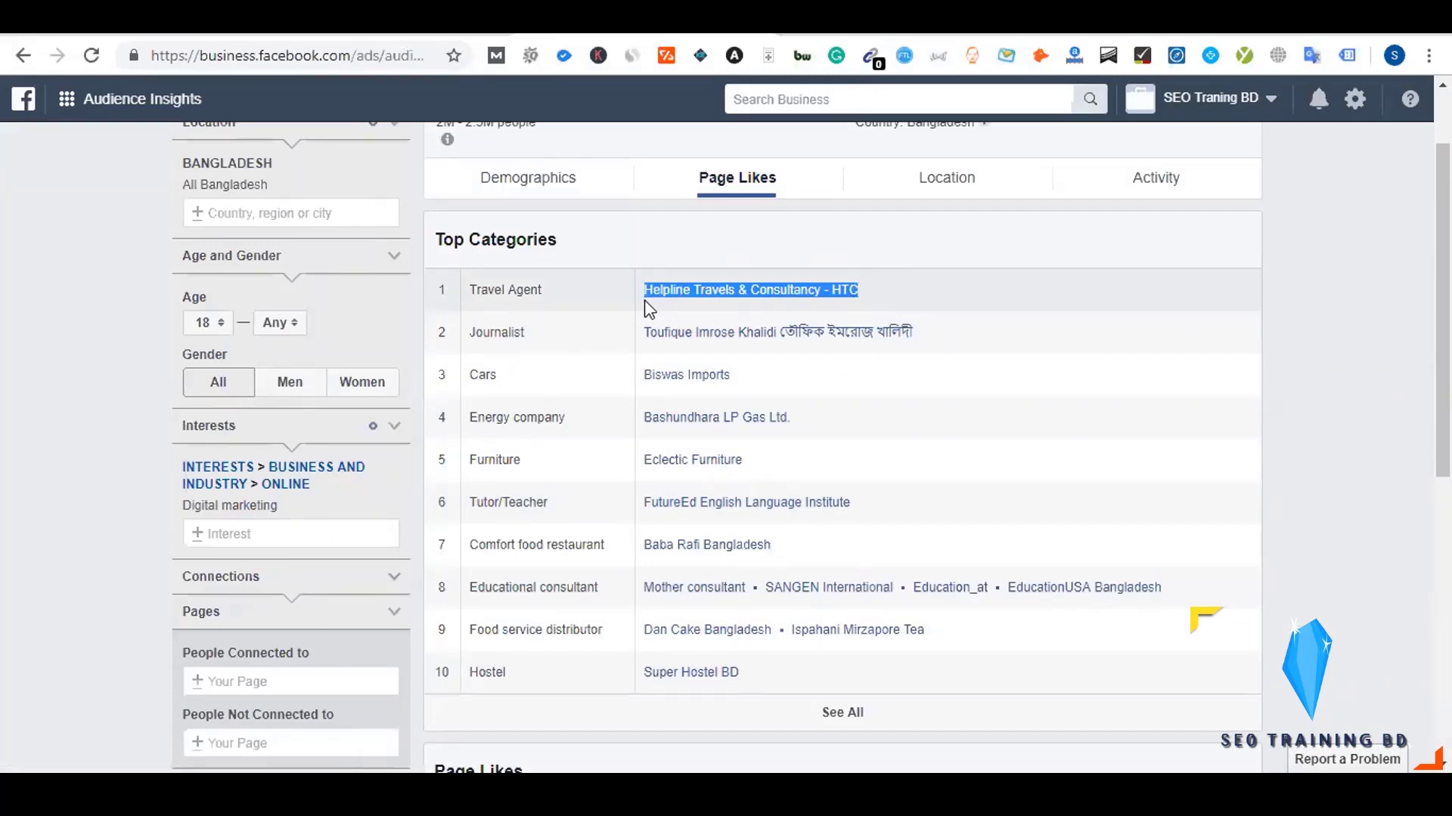
left_click_drag(648, 309, 649, 309)
key("ctrl+c")
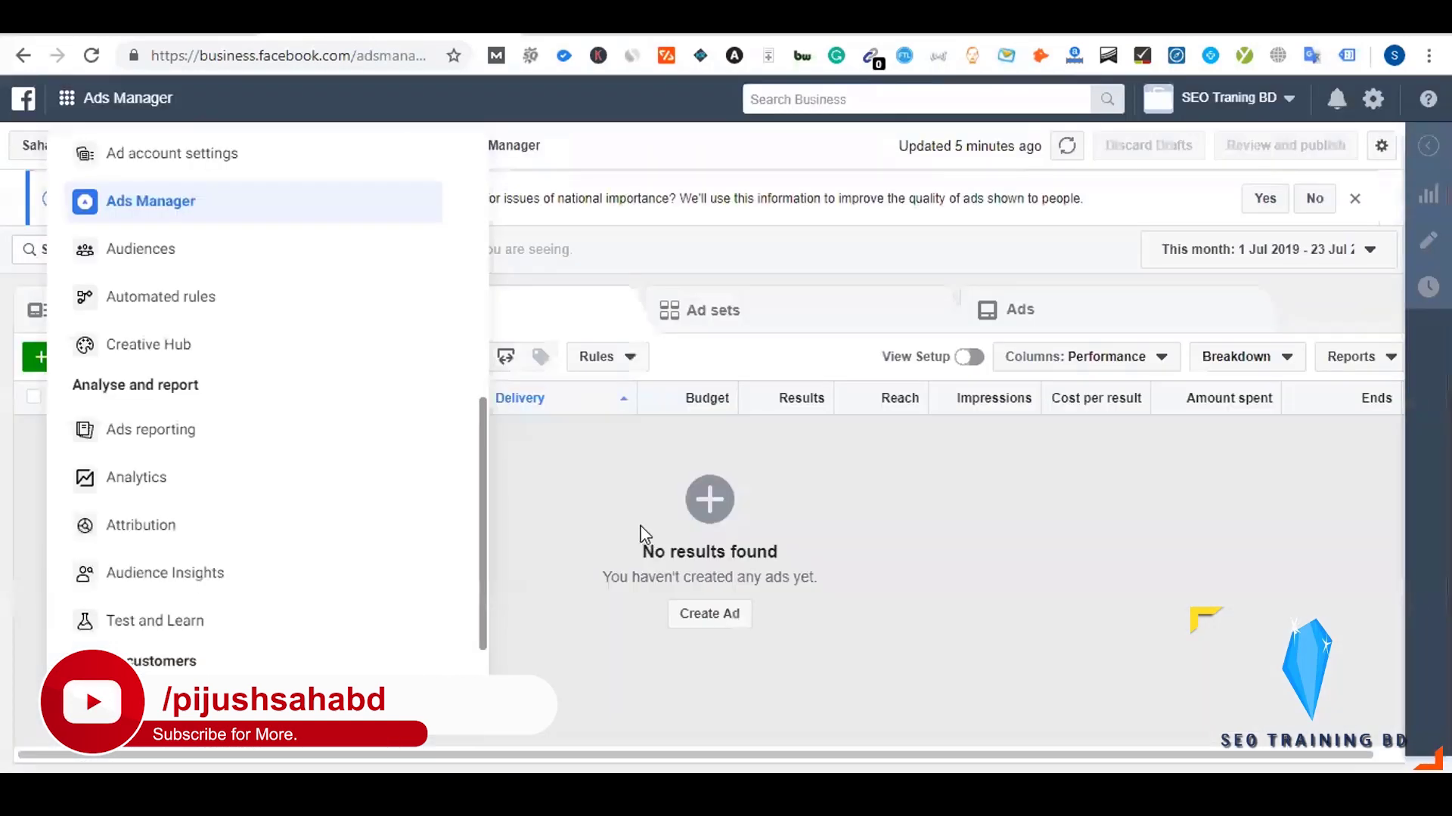
- Switch to Ads Manager, select the ad account under NST and continue creating its unfinished ad
left_click(576, 499)
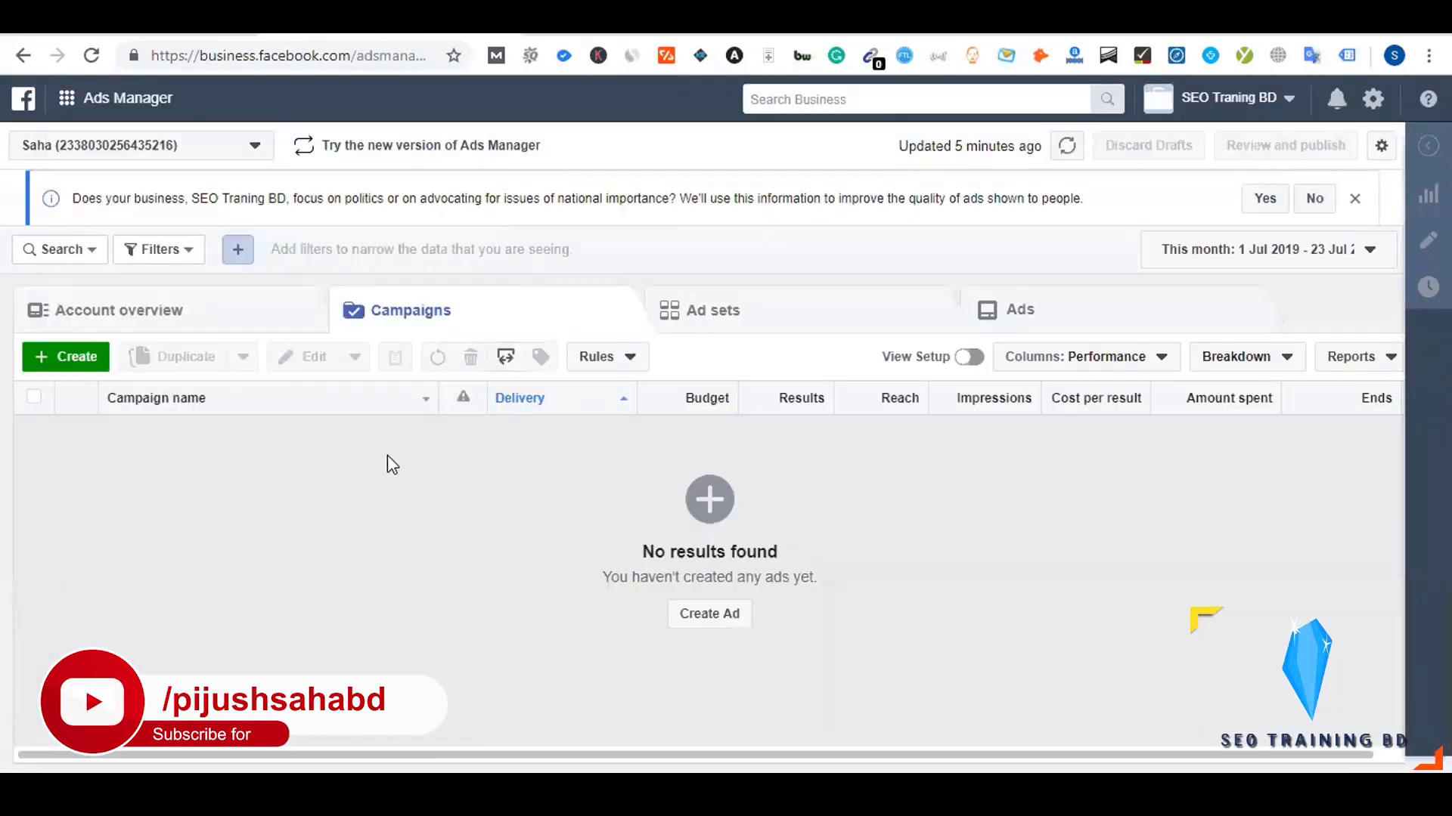
left_click(148, 167)
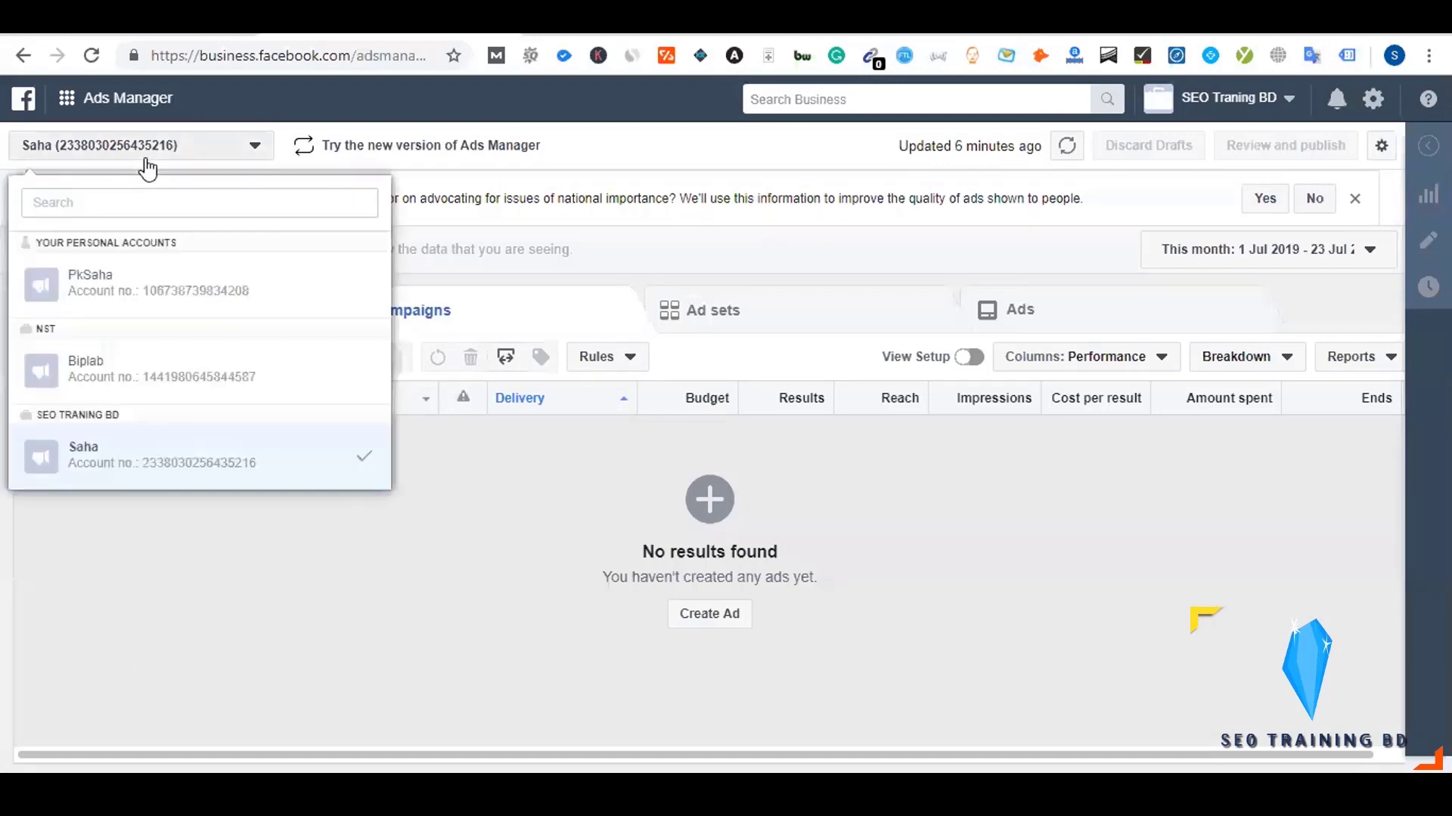
left_click(185, 369)
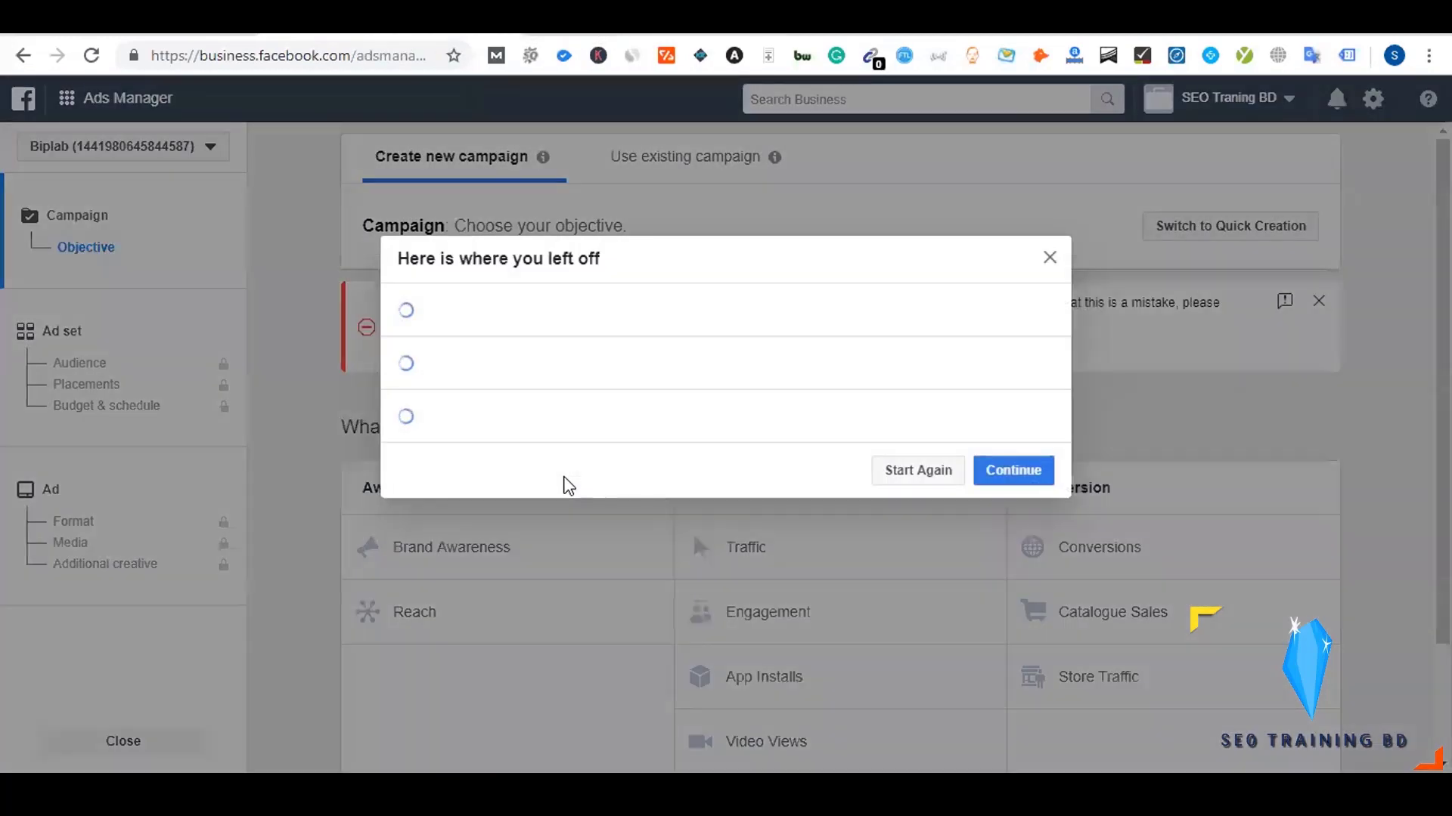
left_click(1013, 663)
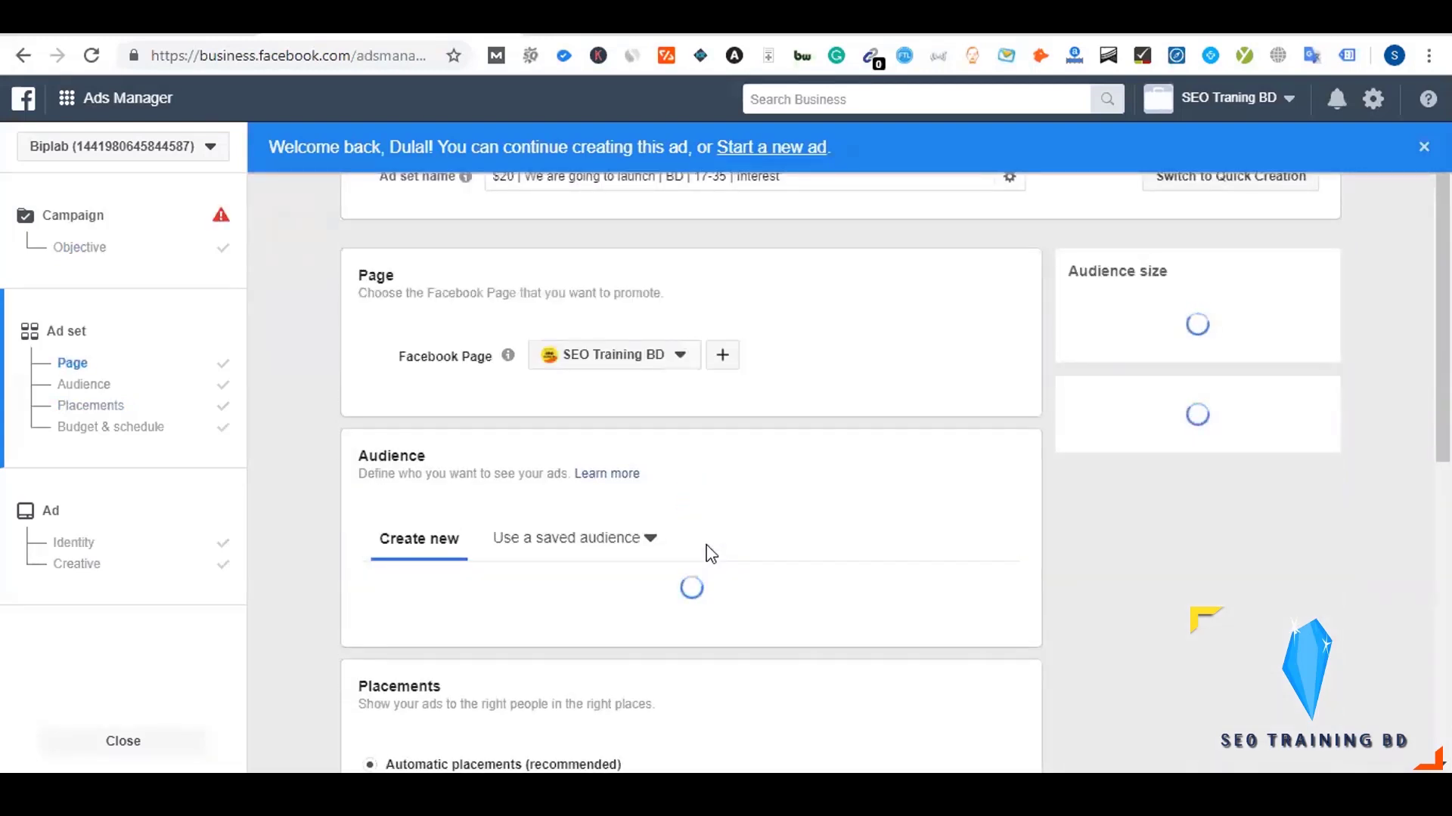
- Clear the ad set's detailed targeting by removing Engagement ring, Ring (jewellery), Wedding ring and the must-also-match group
scroll(710, 555, "down", 1)
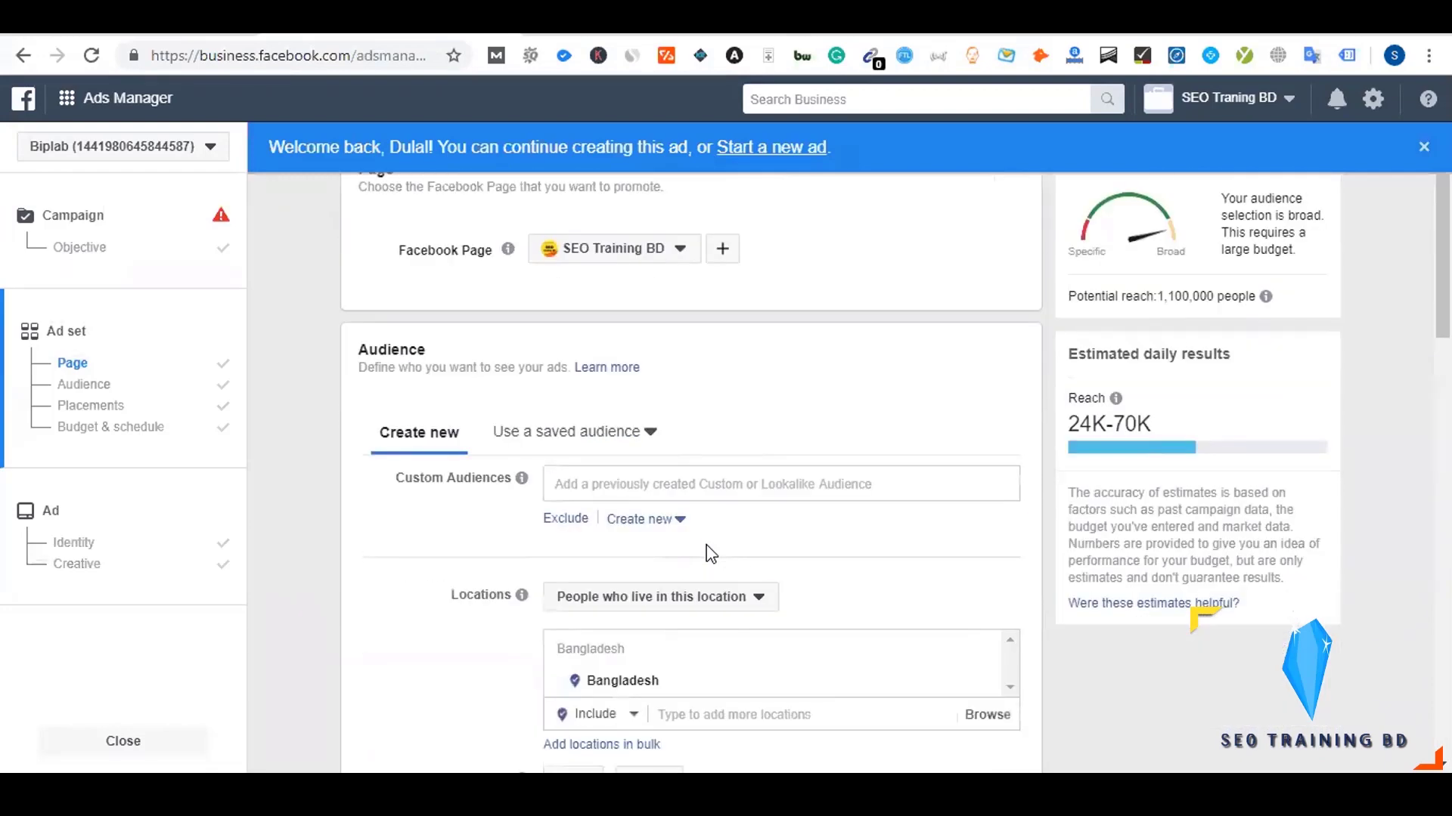
scroll(474, 590, "down", 3)
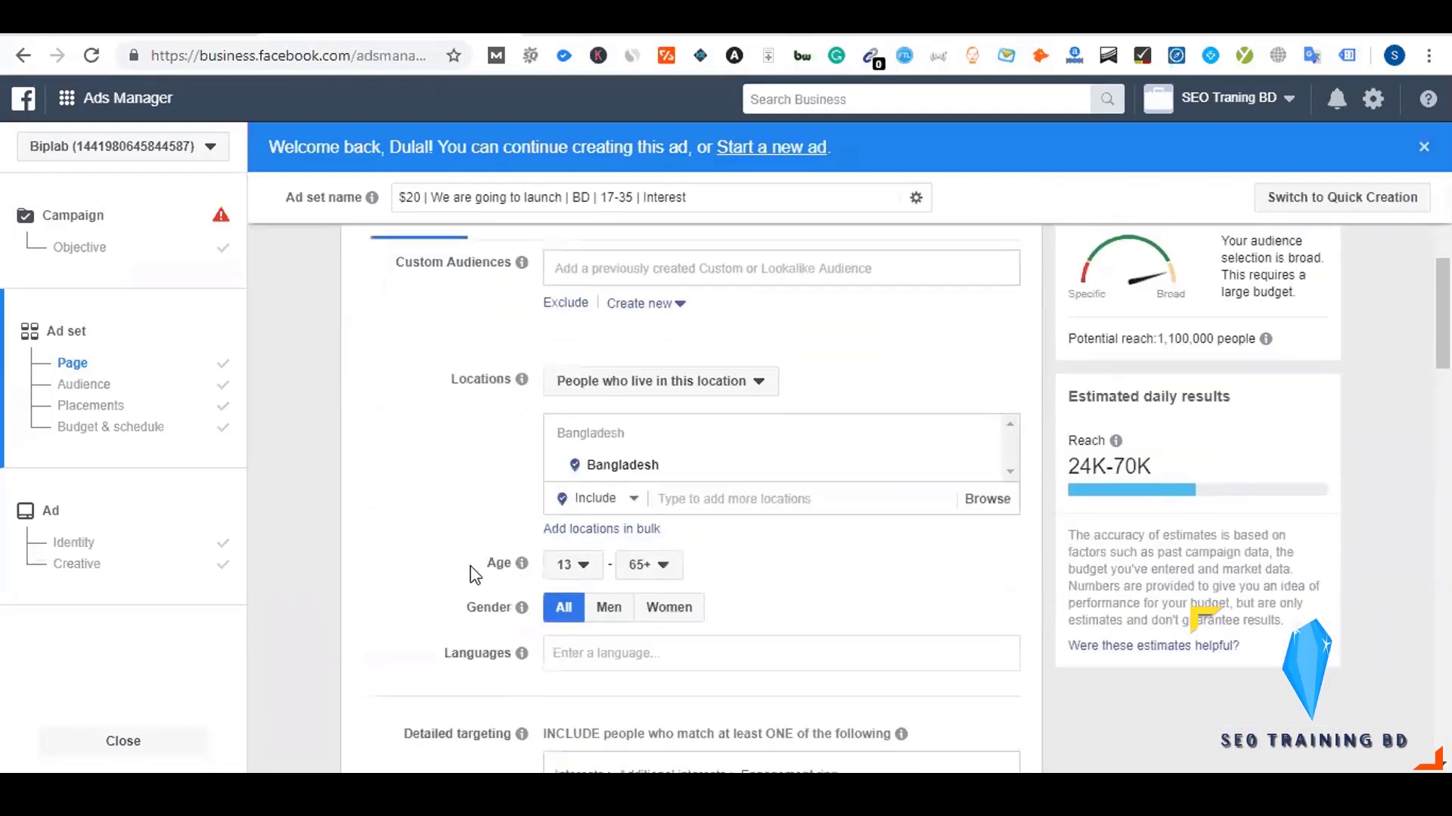
scroll(473, 569, "down", 4)
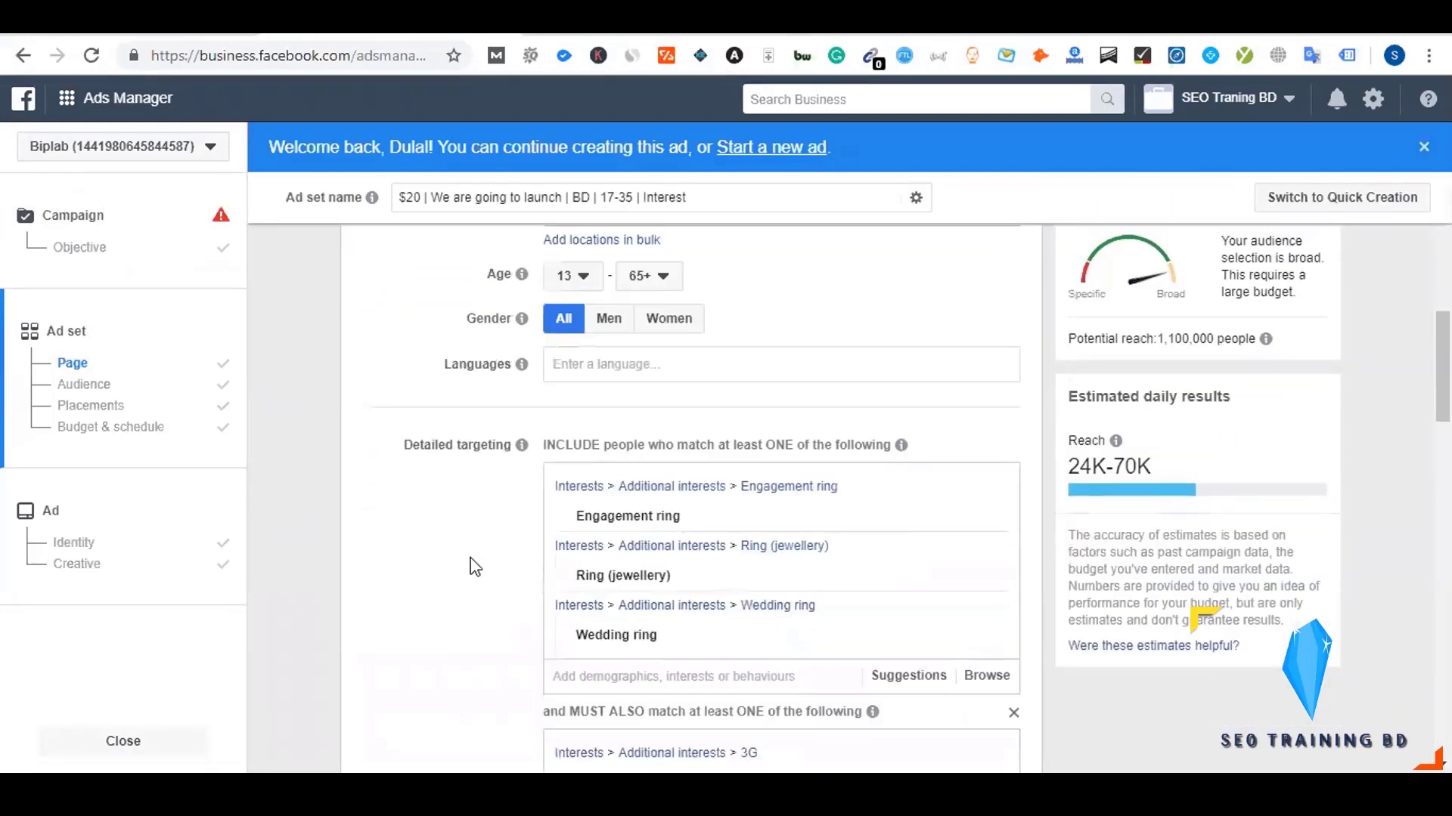
left_click(991, 458)
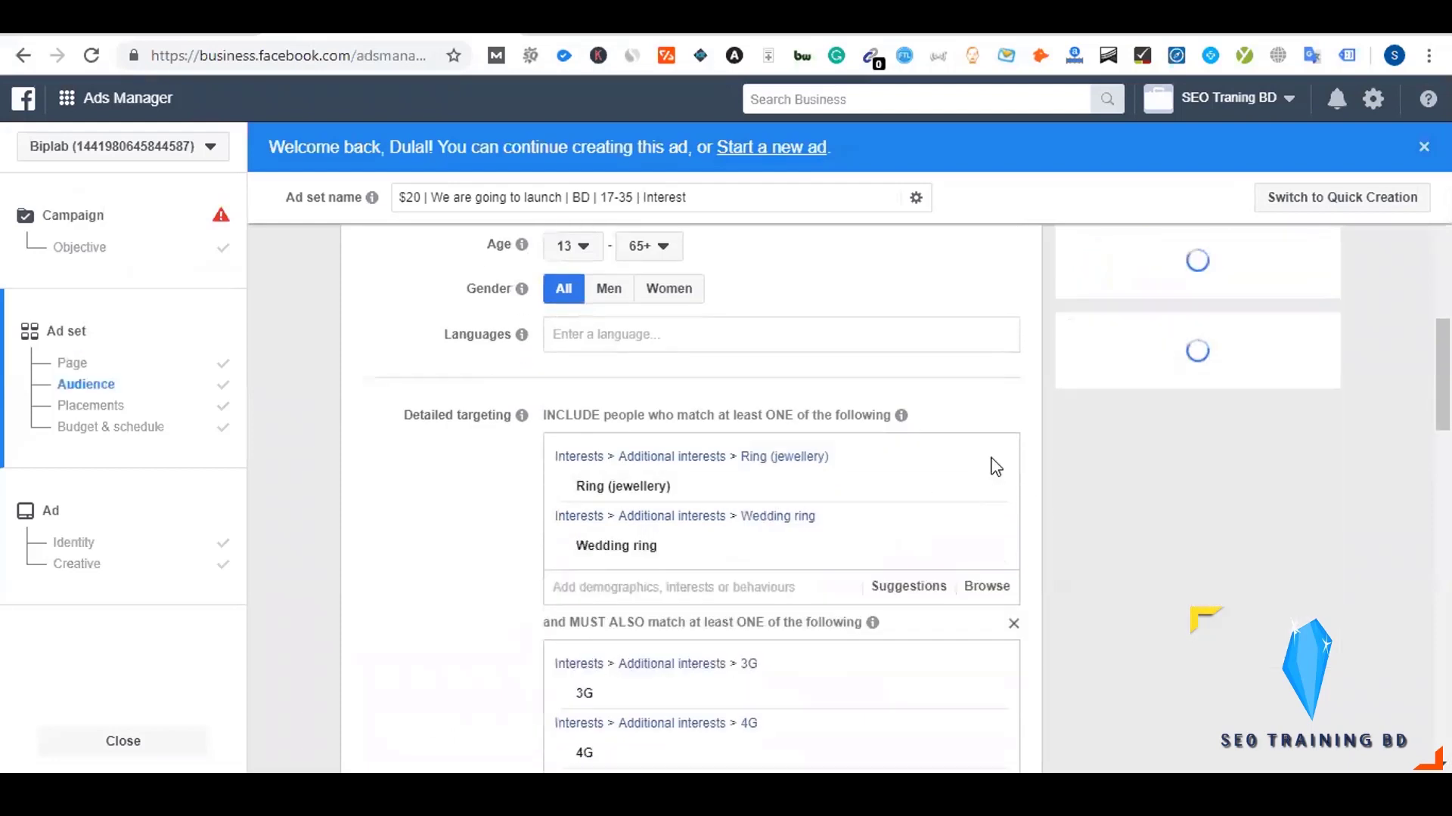
left_click(1014, 624)
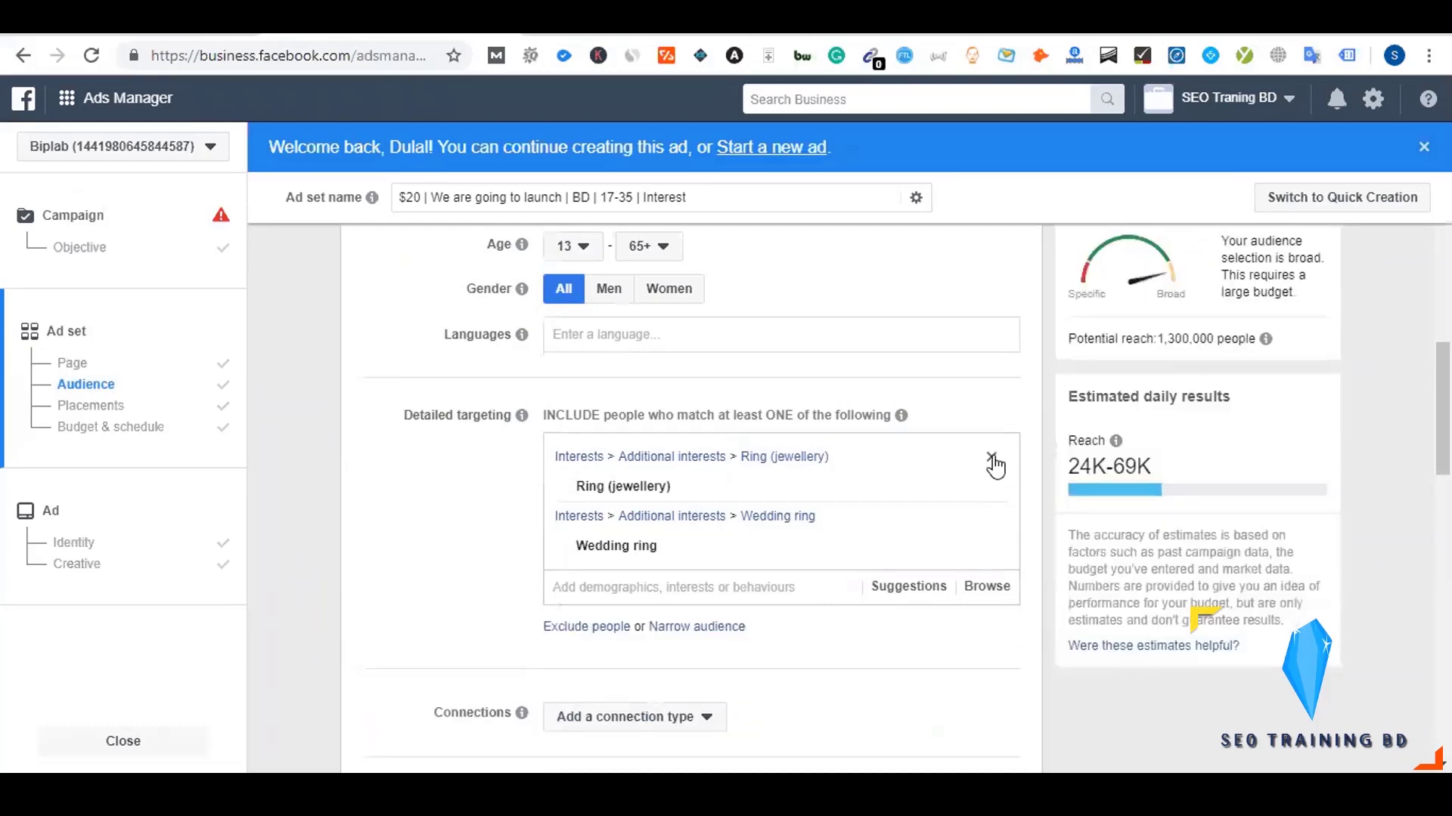
left_click(991, 459)
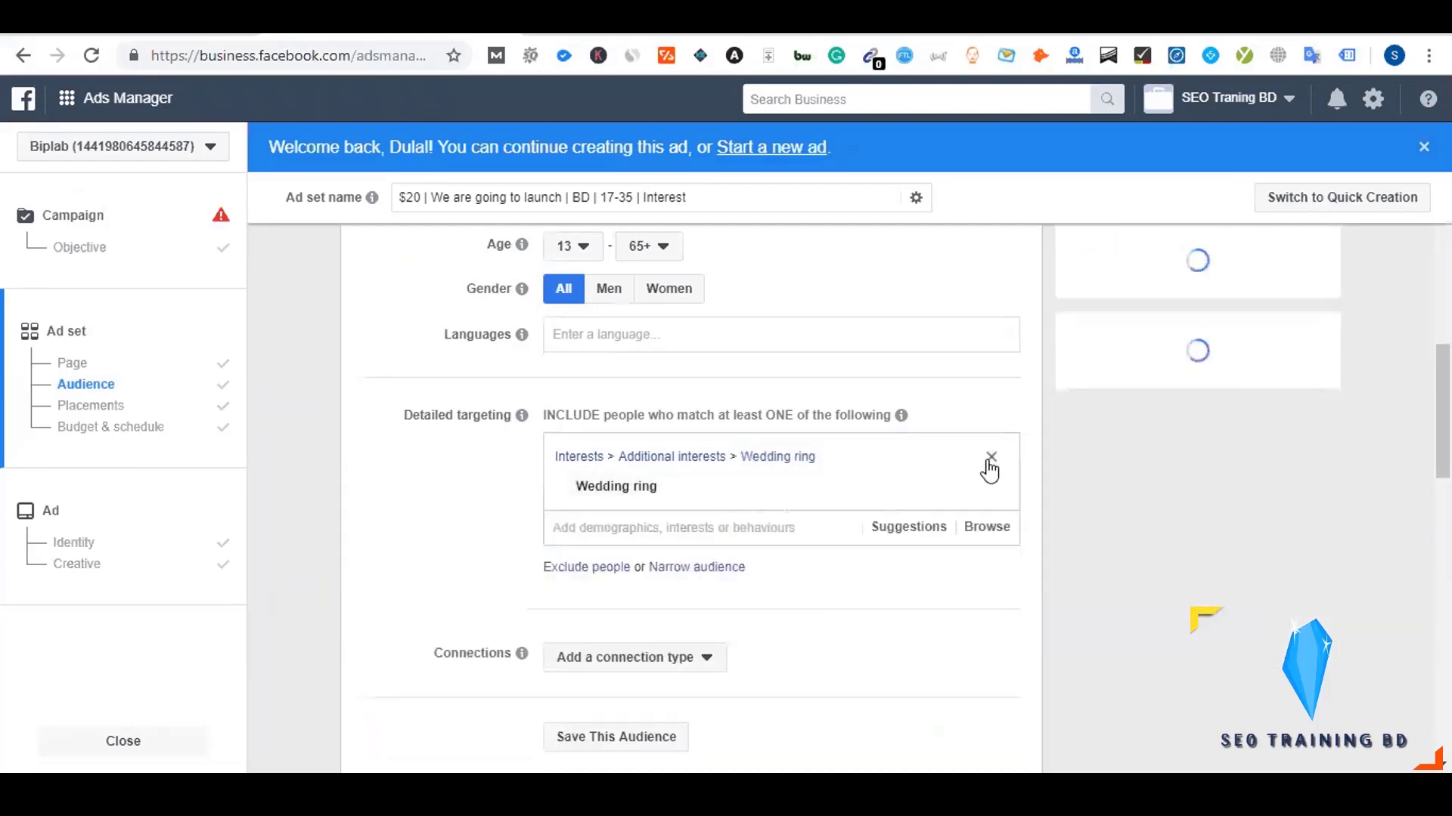
left_click(991, 459)
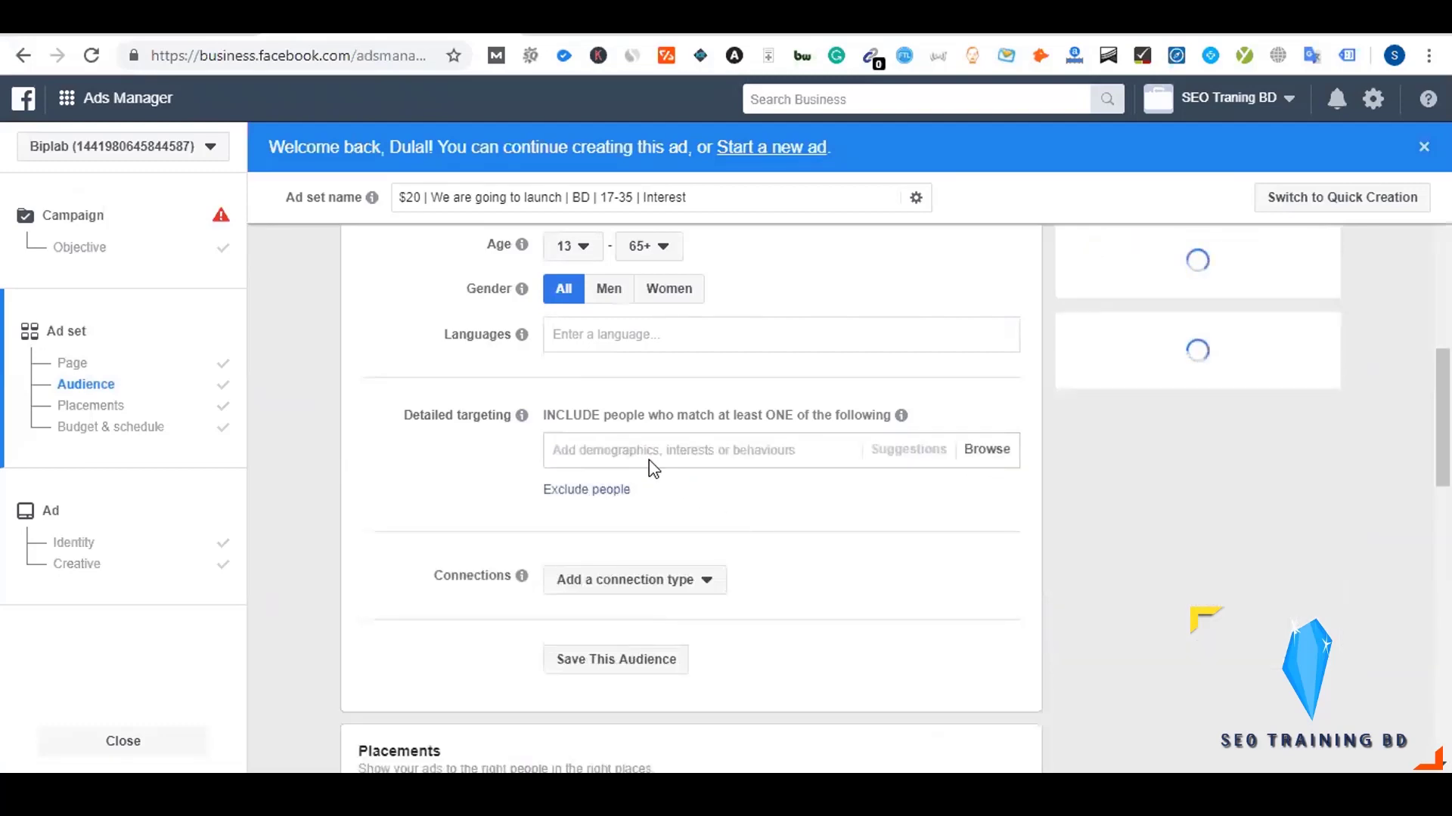
- Search the detailed targeting for Helpline Travels & Consultancy - HTC and for Baba Rafi Bangladesh, copied from the audience's top categories
left_click(649, 458)
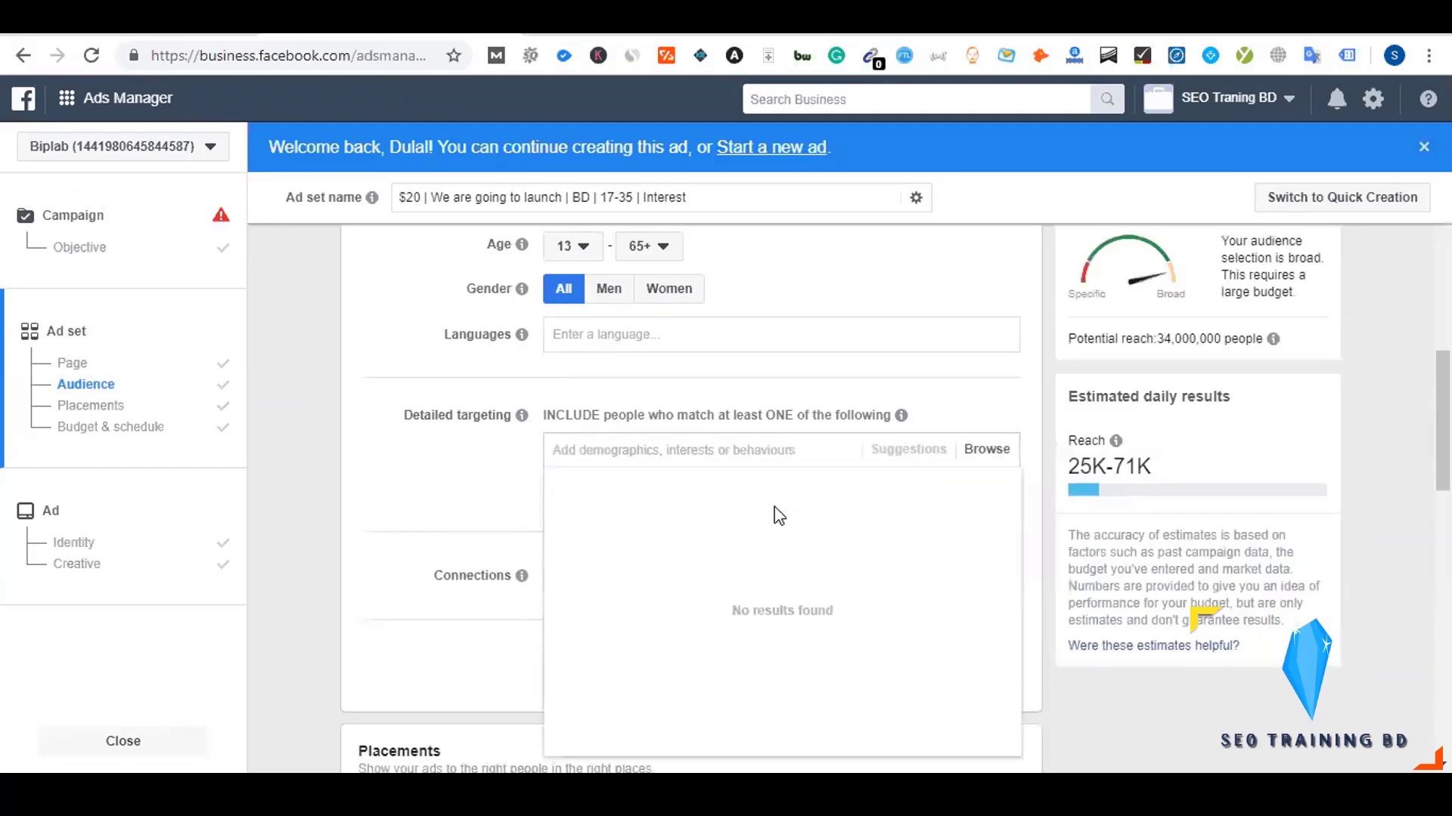
key("ctrl+v")
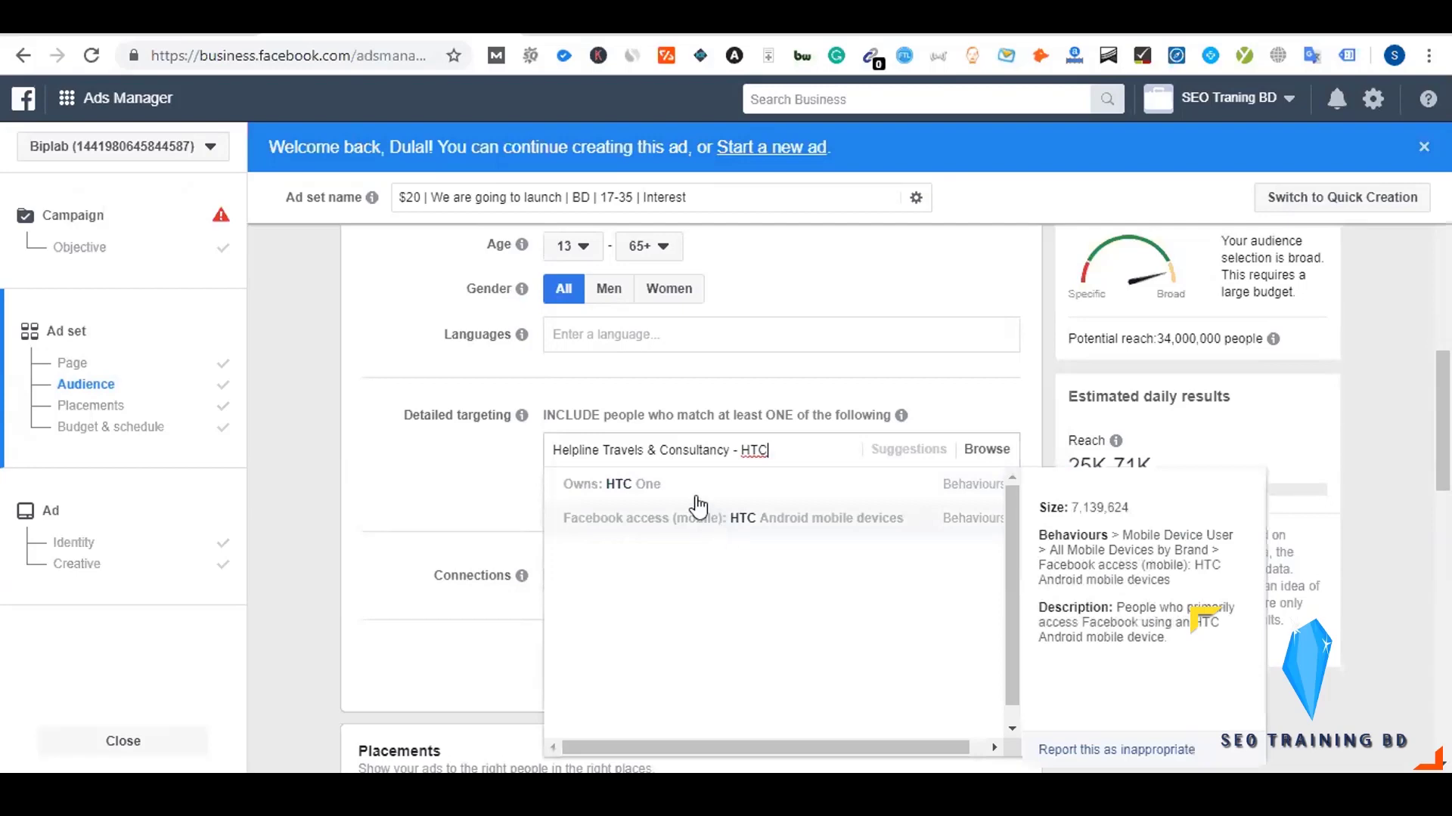
key("ctrl+Tab")
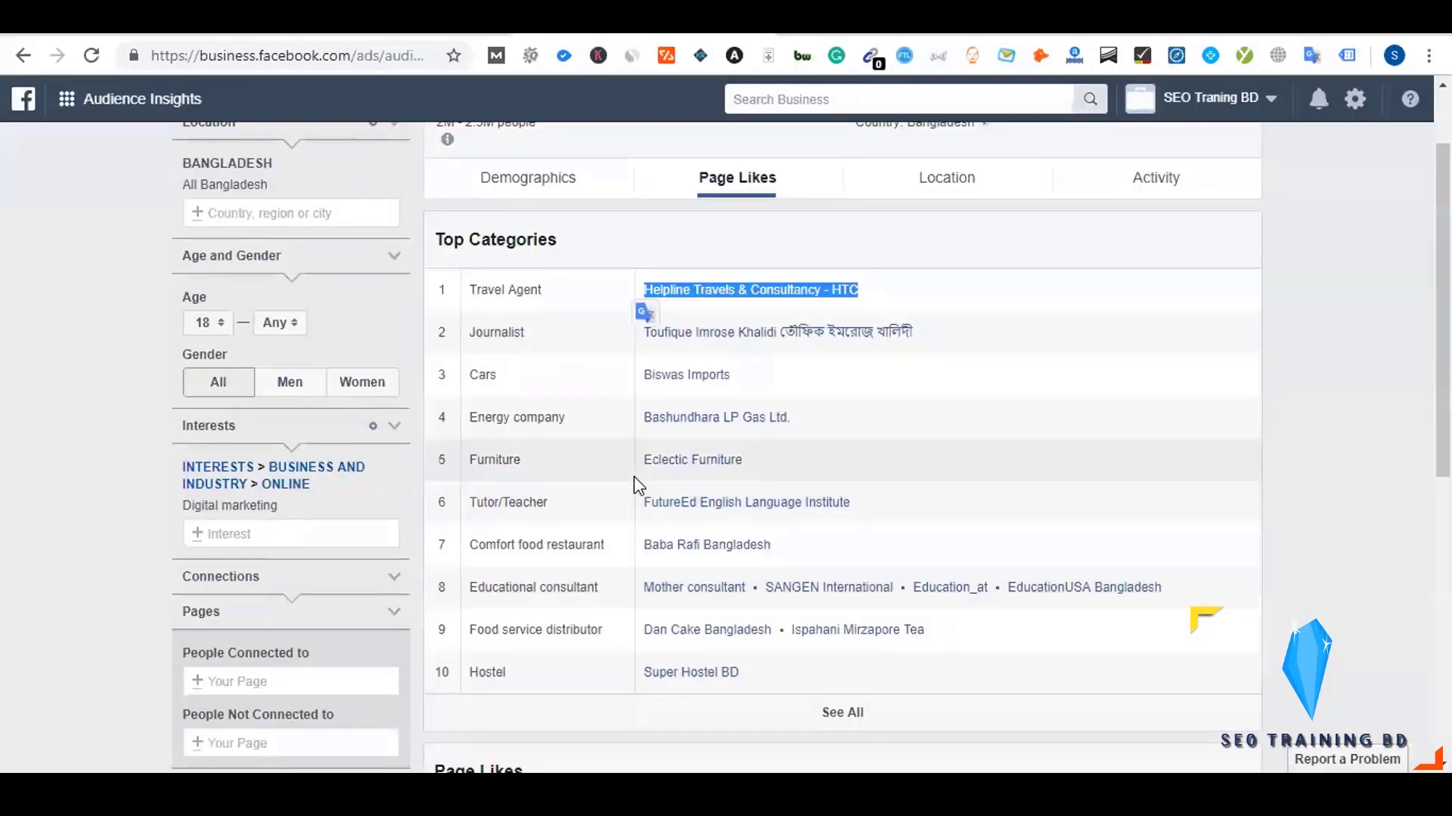
left_click_drag(773, 546, 643, 556)
key("ctrl+c")
key("ctrl+shift+Tab")
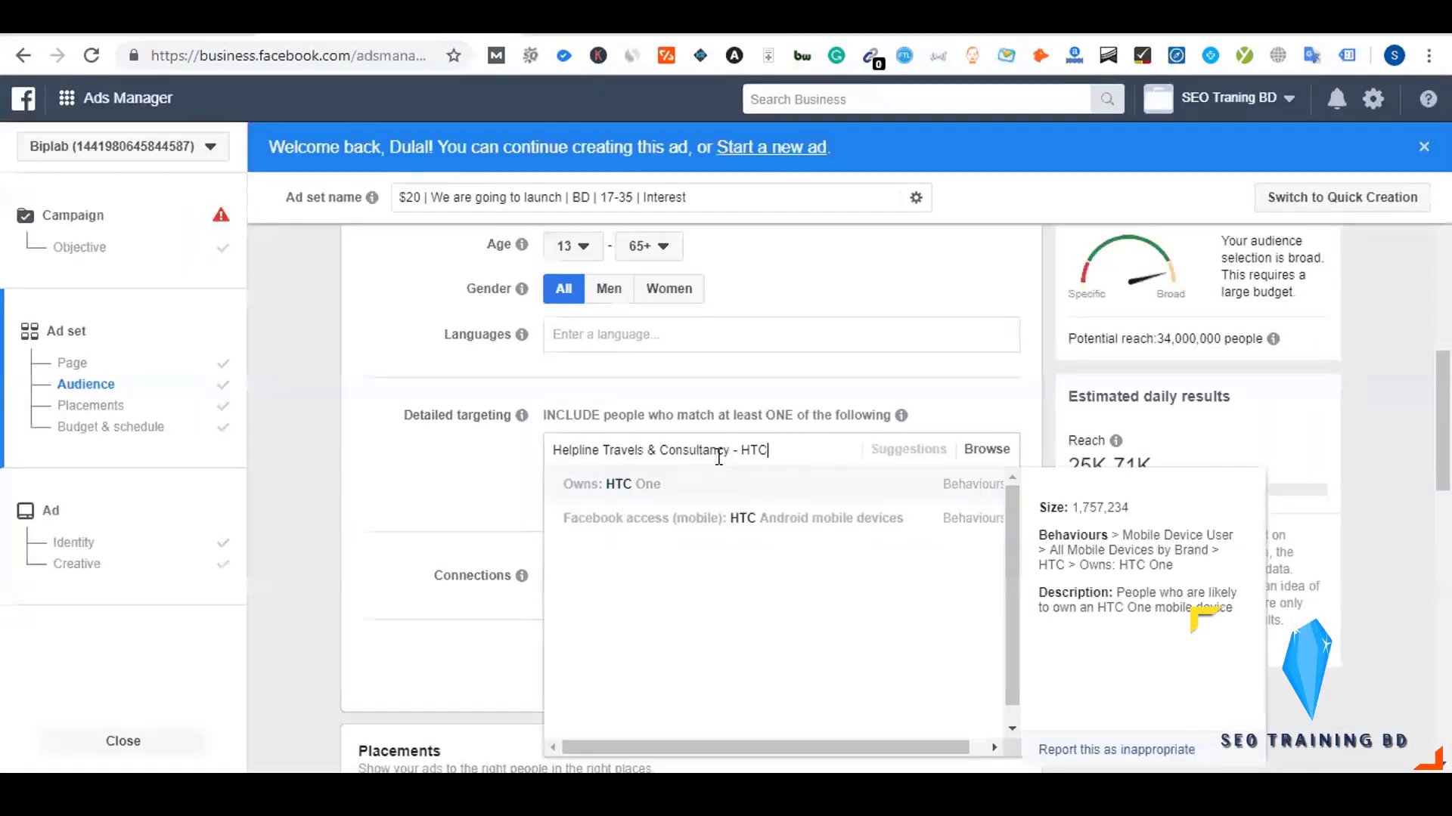
key("ctrl+v")
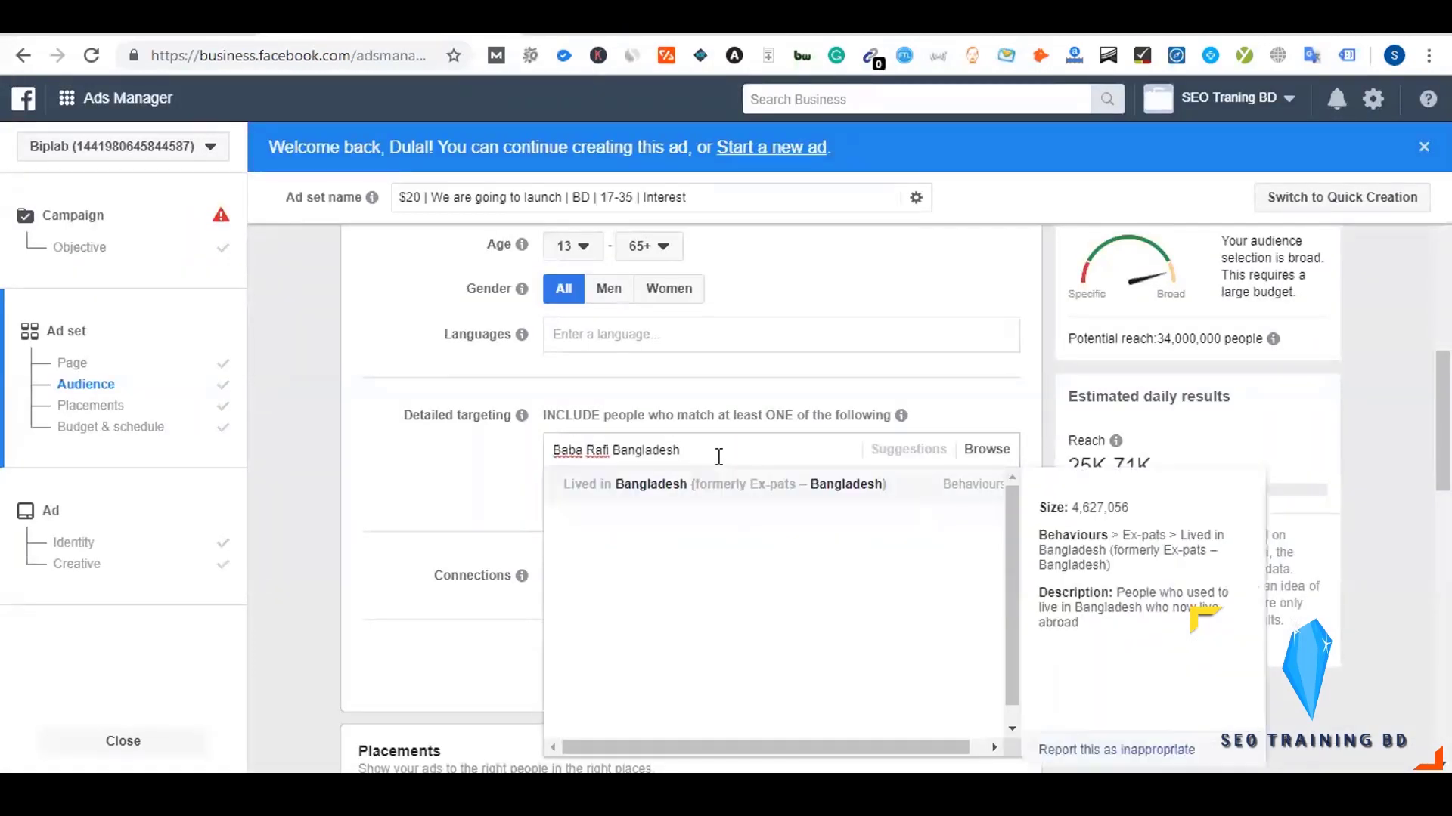
- Copy Super Hostel BD from the Hostel category in Audience Insights and search the ad set's detailed targeting for it
key("ctrl+Tab")
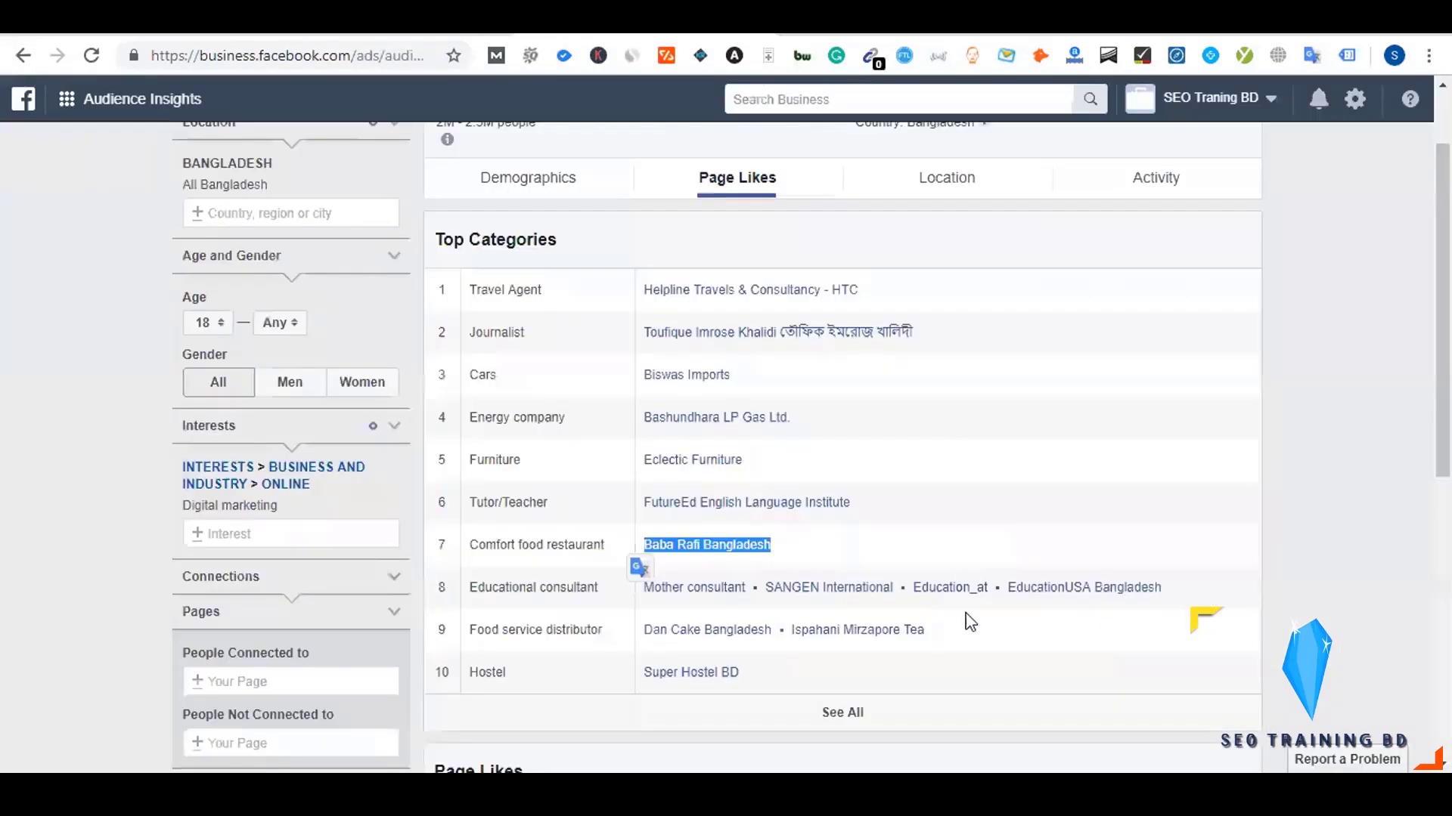
left_click_drag(741, 674, 657, 677)
key("ctrl+c")
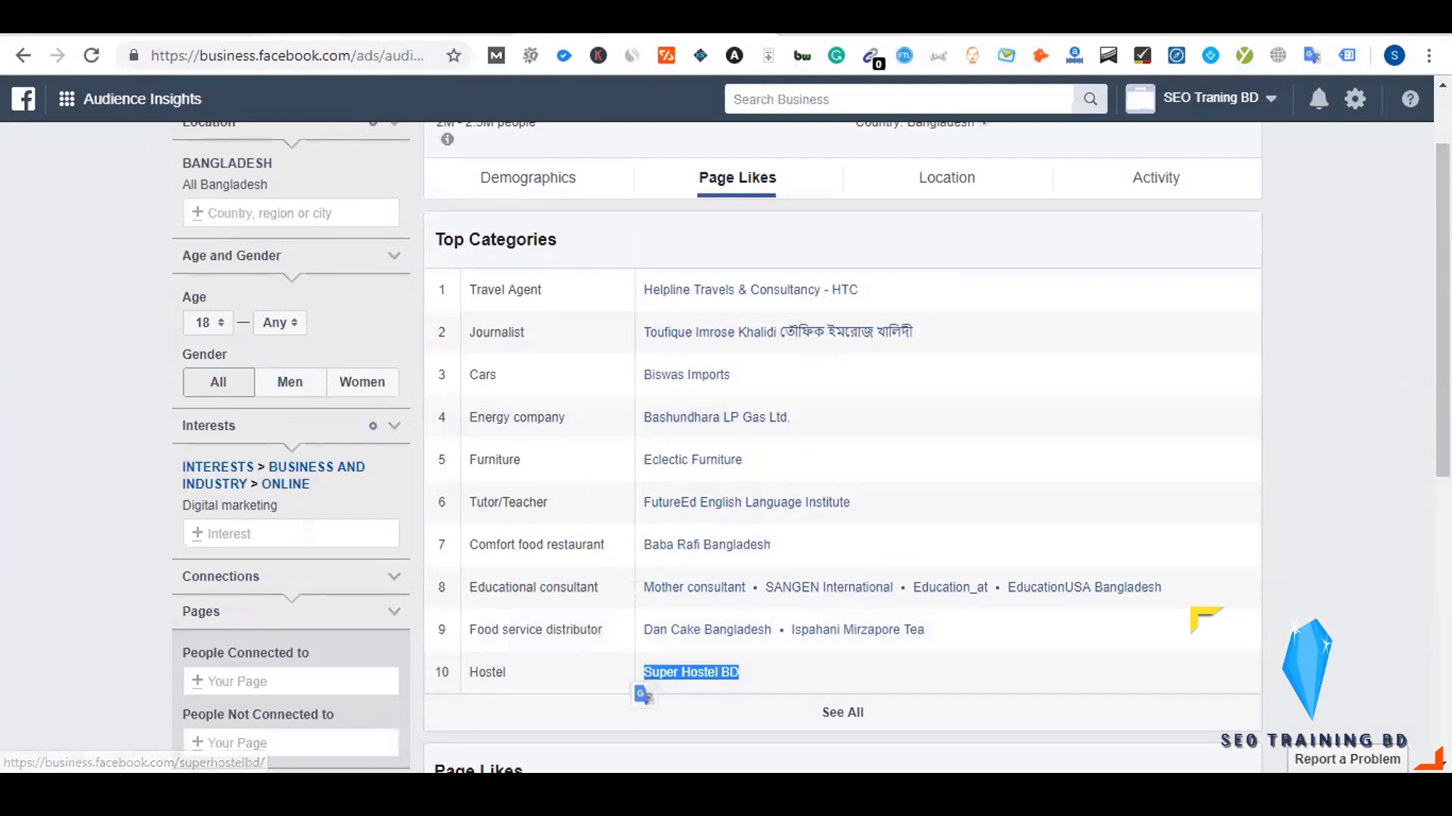
key("ctrl+Tab")
triple_click(719, 452)
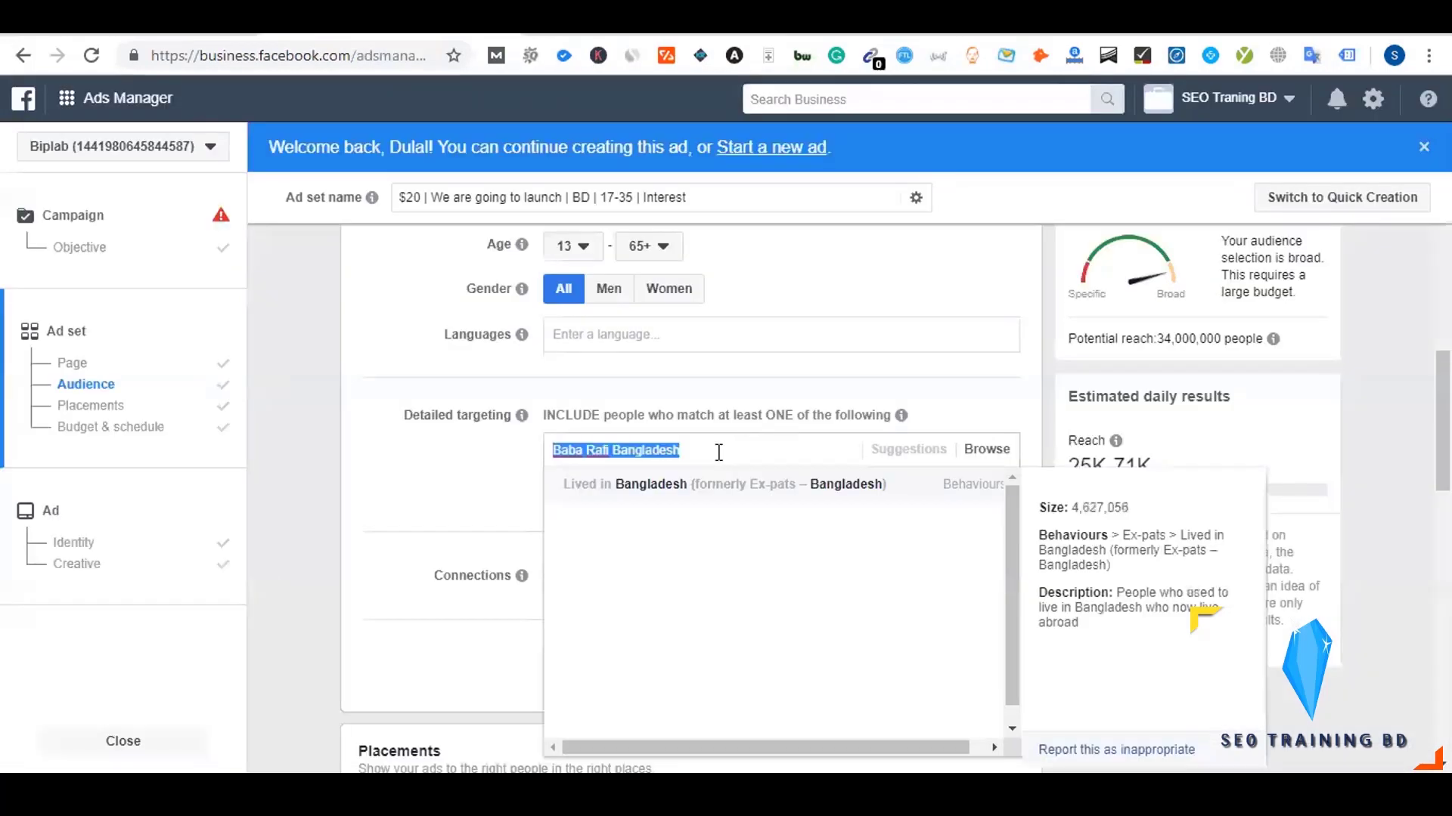
key("ctrl+v")
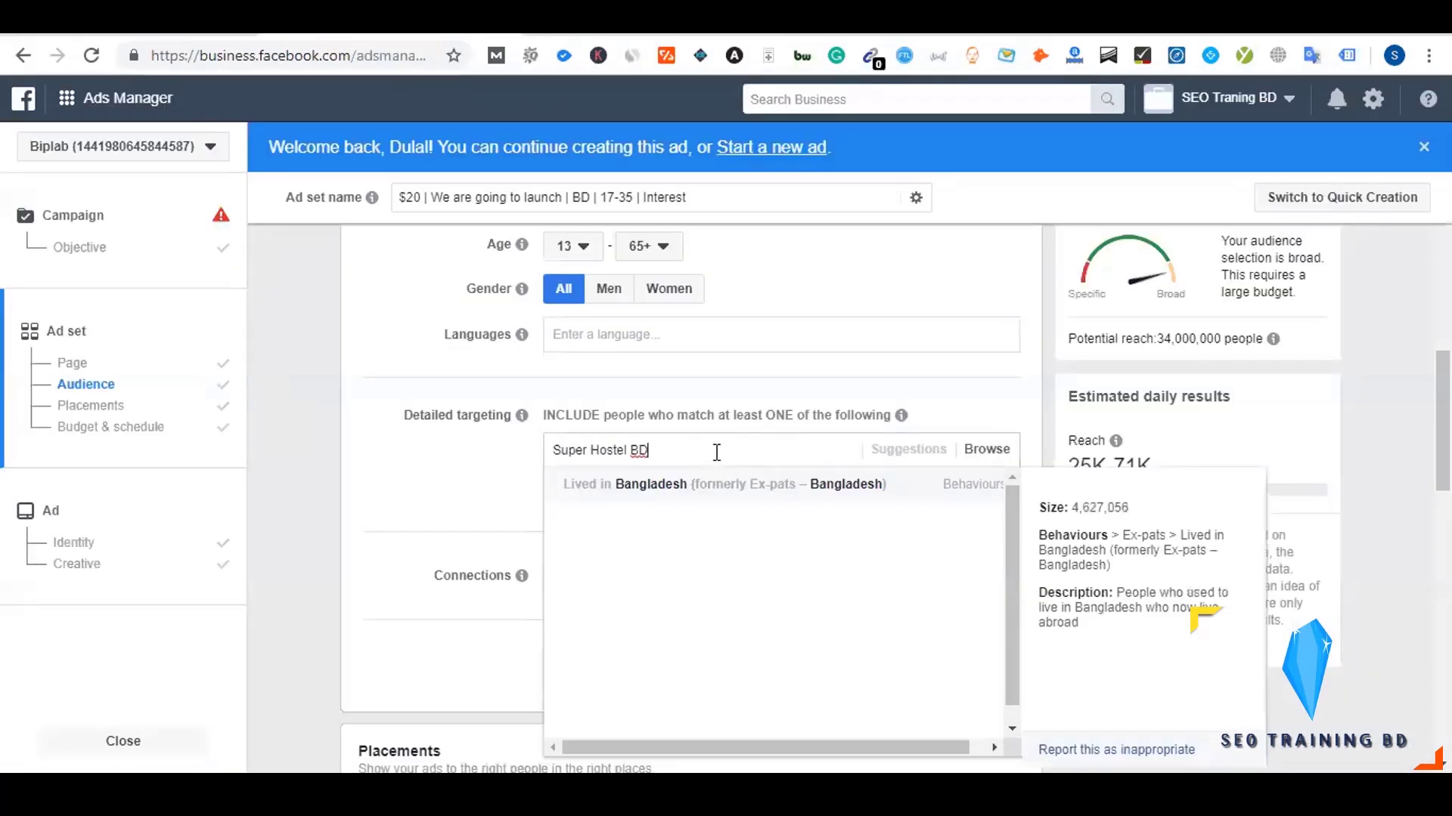
- Return to Audience Insights, expand the full list of top categories and examine the pages in each category
key("ctrl+Tab")
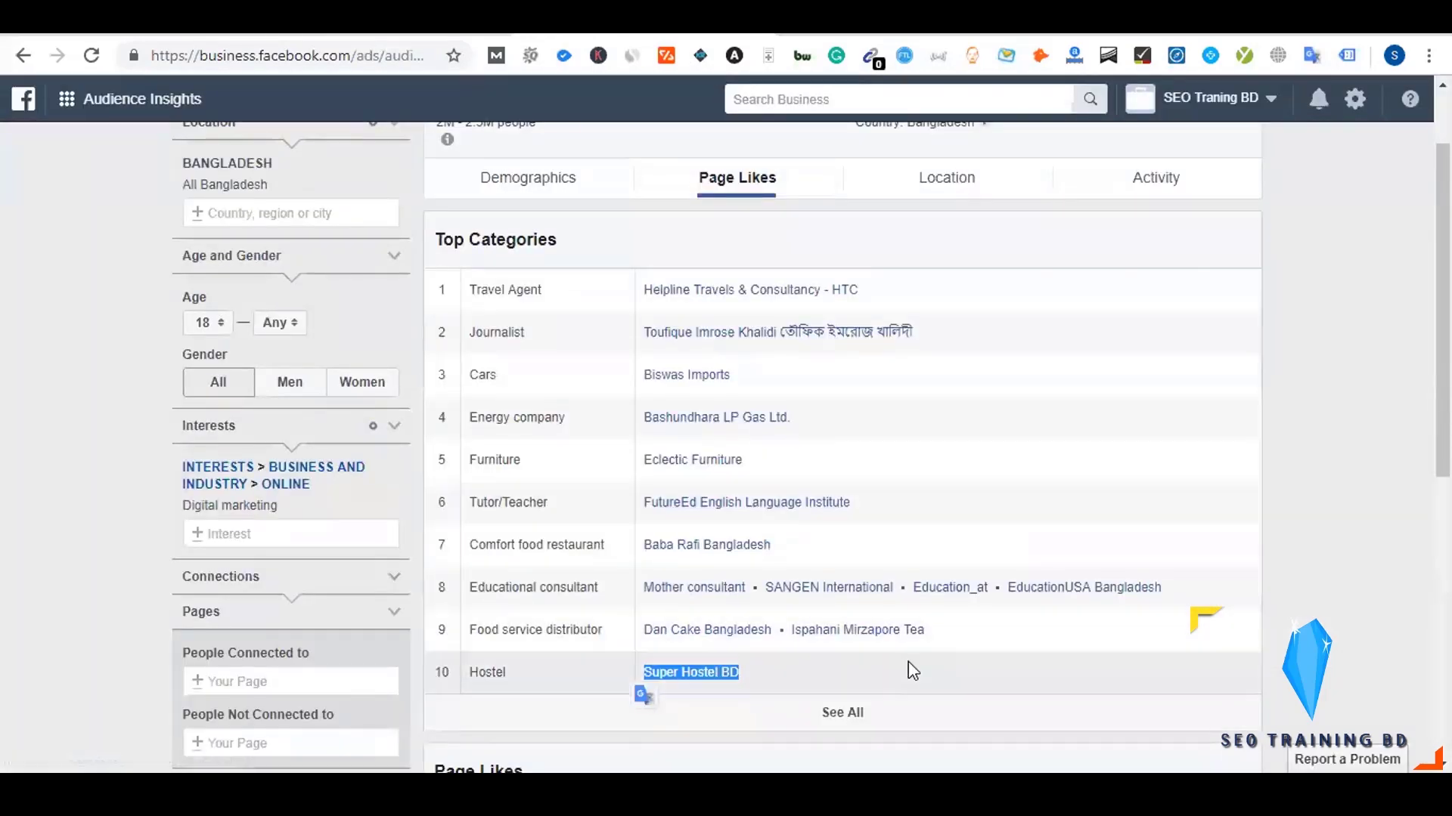
left_click(1296, 480)
scroll(985, 489, "down", 3)
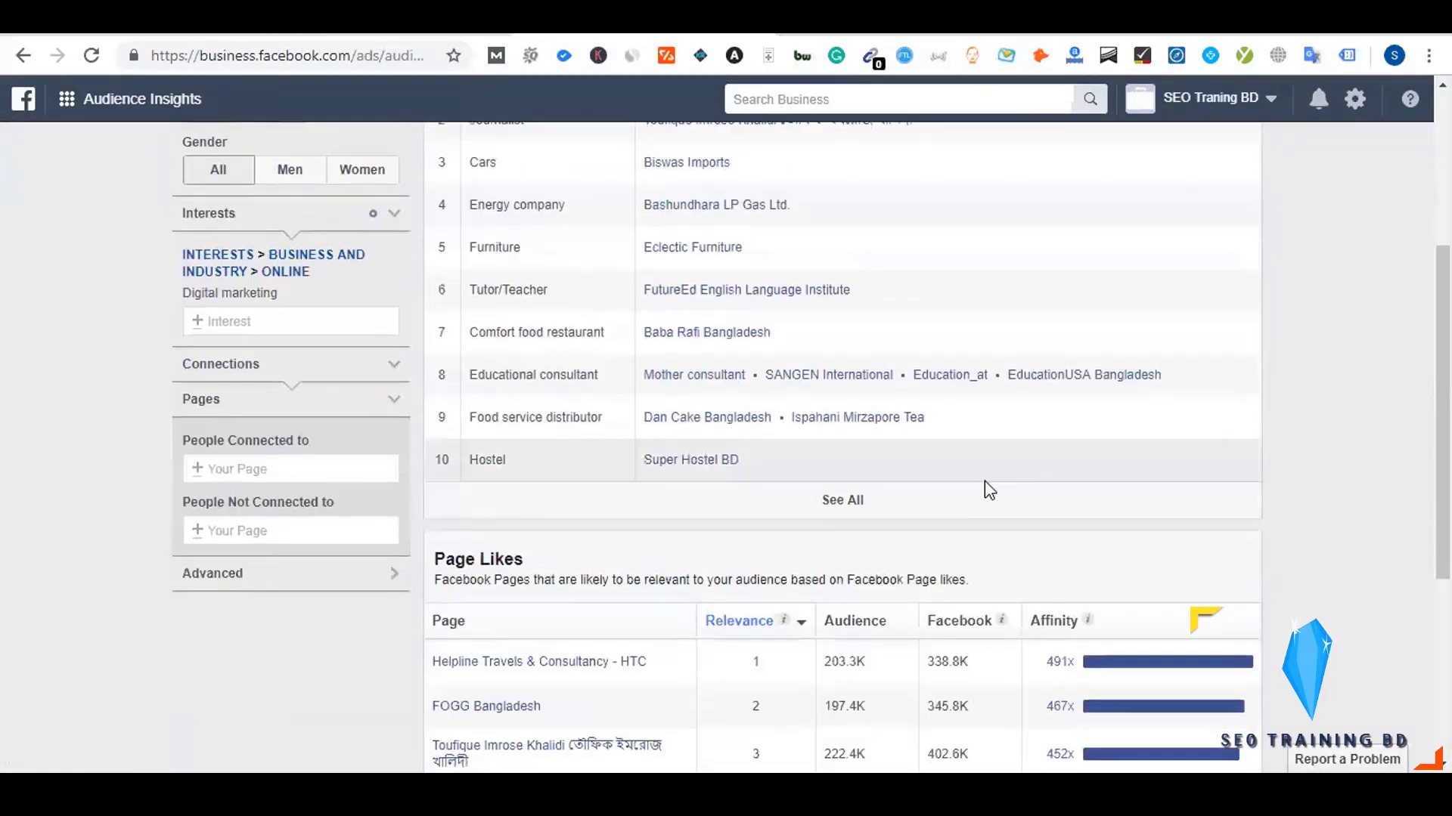
left_click(851, 501)
scroll(849, 498, "down", 4)
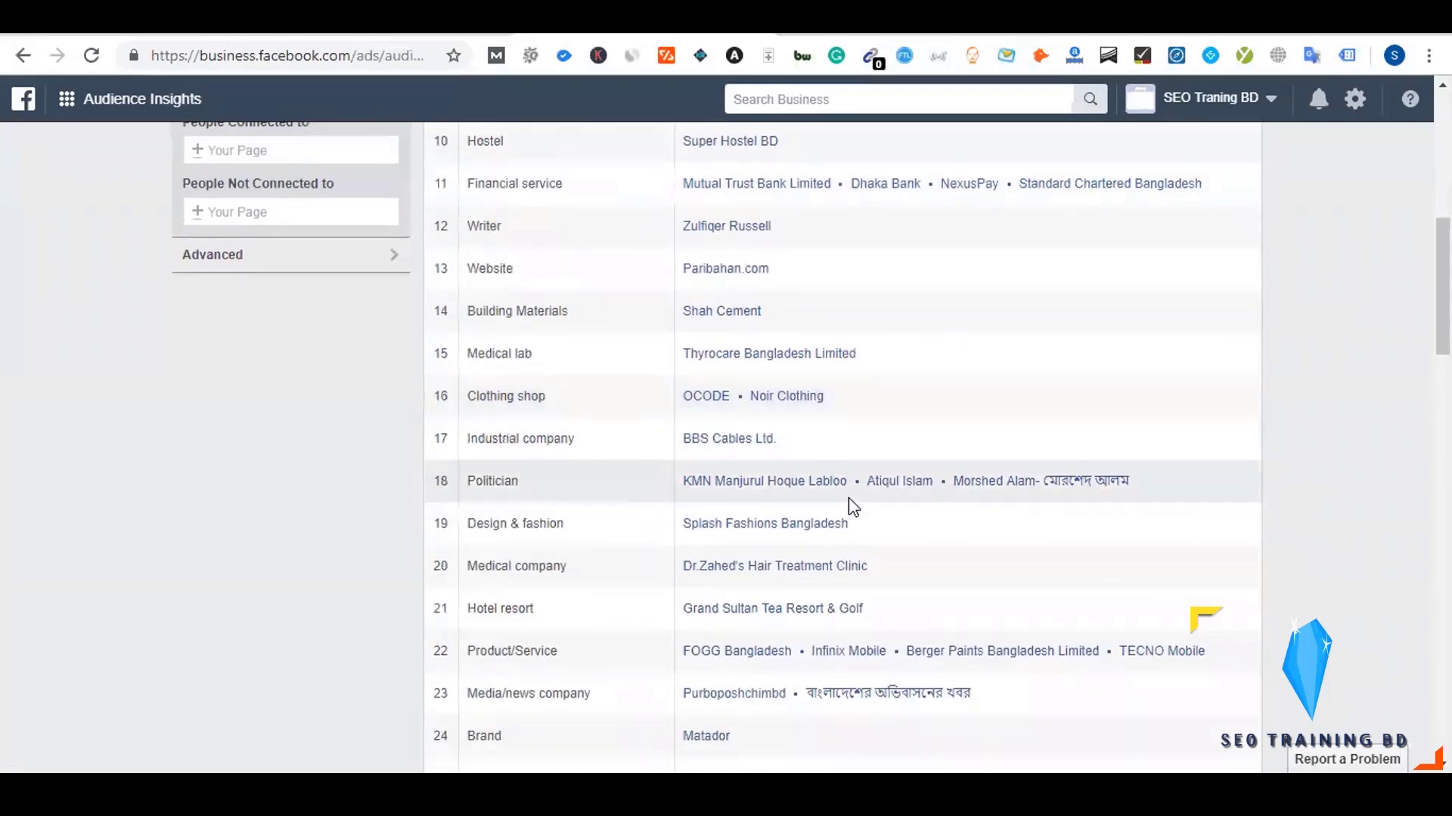
scroll(848, 497, "down", 4)
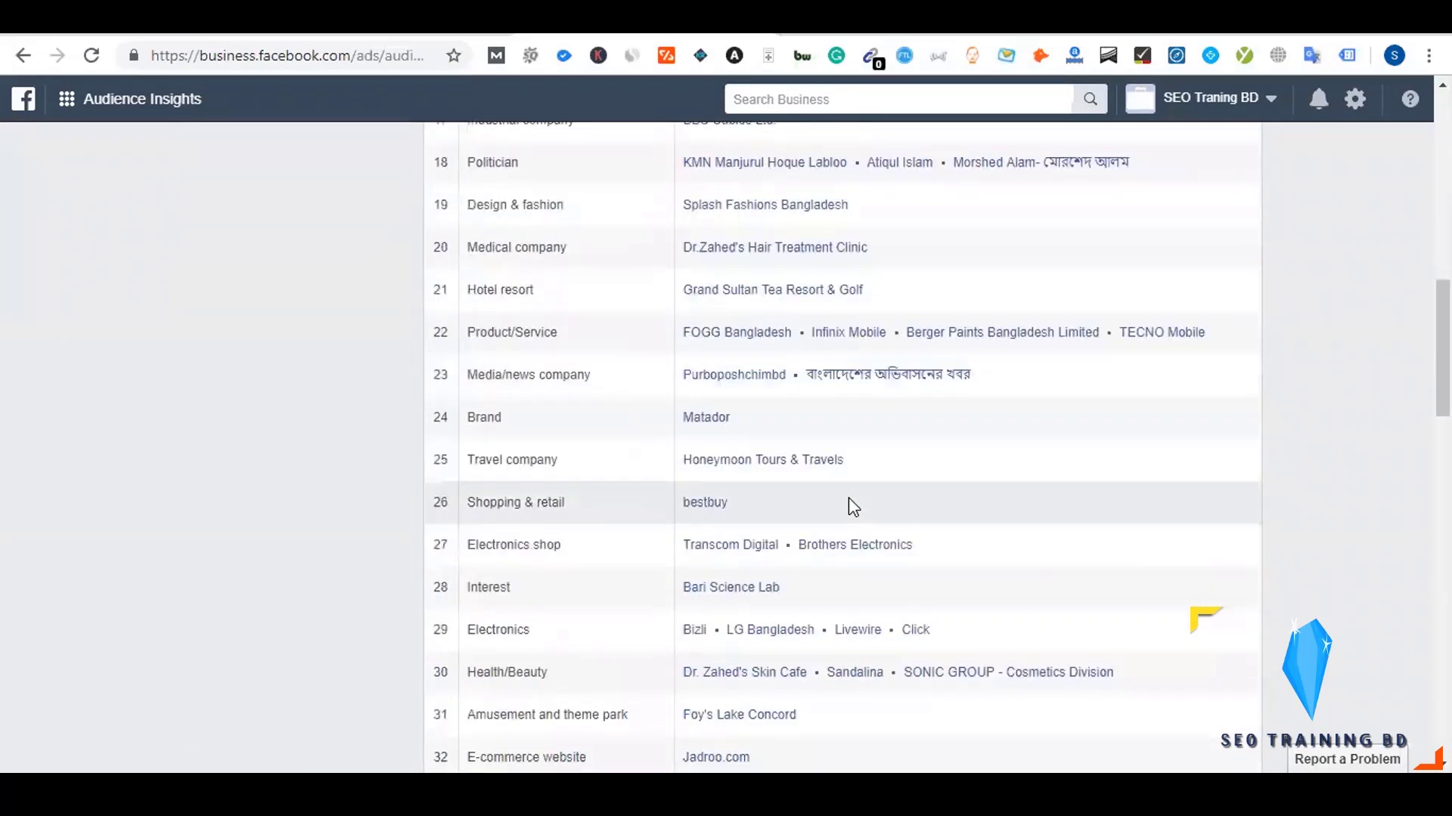
scroll(849, 498, "down", 3)
scroll(848, 497, "down", 6)
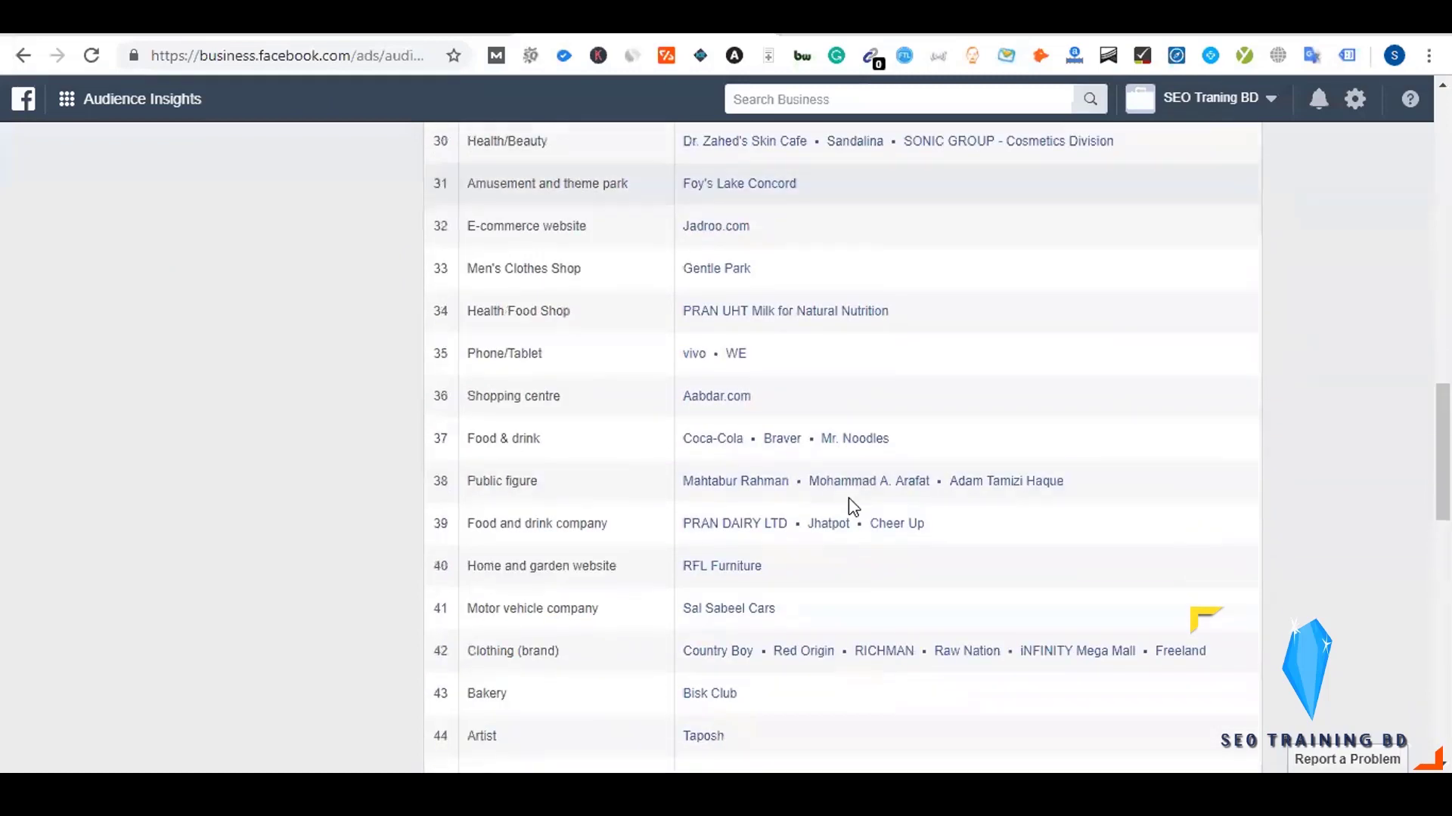
- Examine the pages in the remaining categories of the expanded top categories list and collapse it to the top 10
scroll(849, 497, "down", 3)
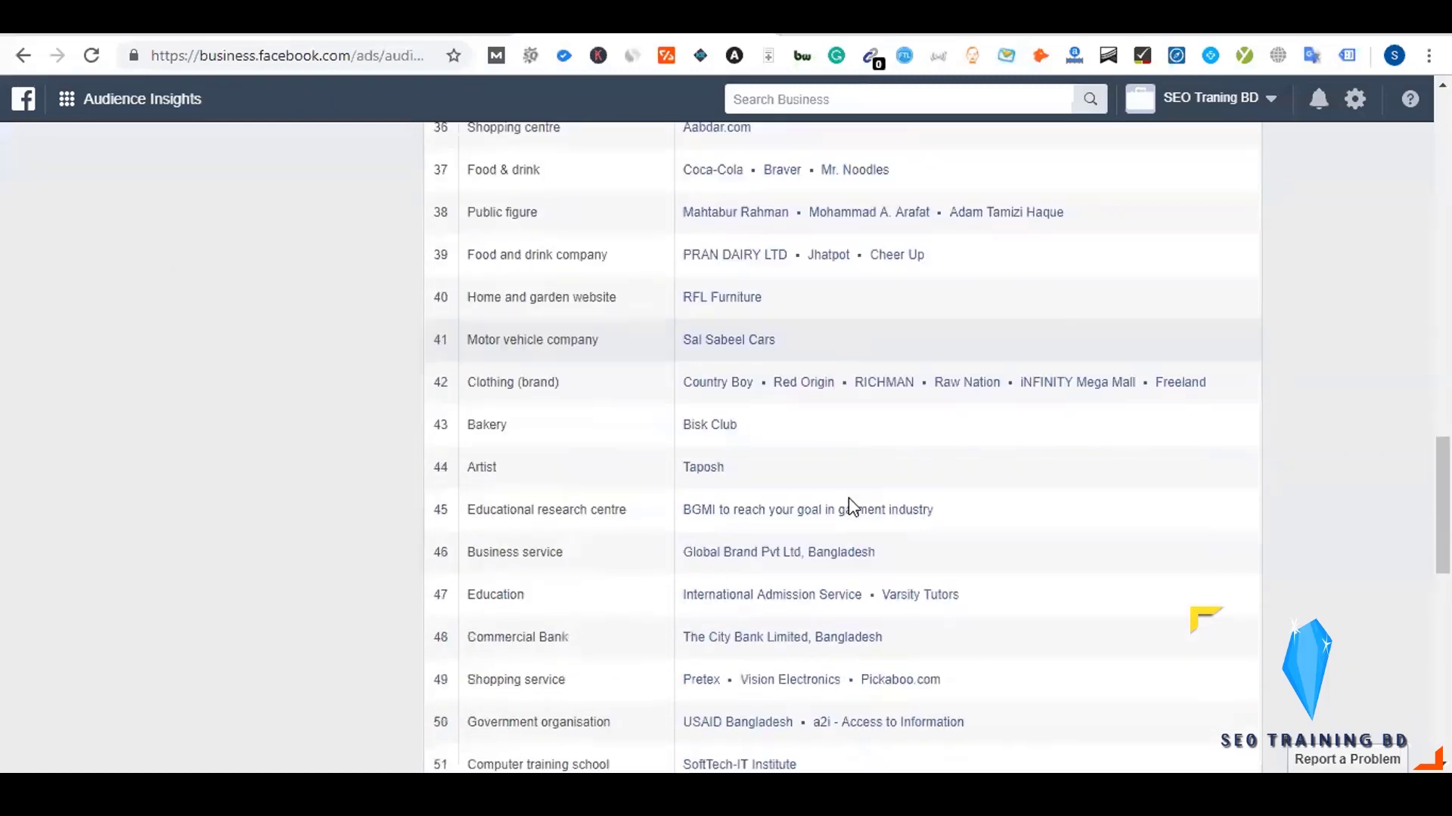
scroll(848, 497, "down", 2)
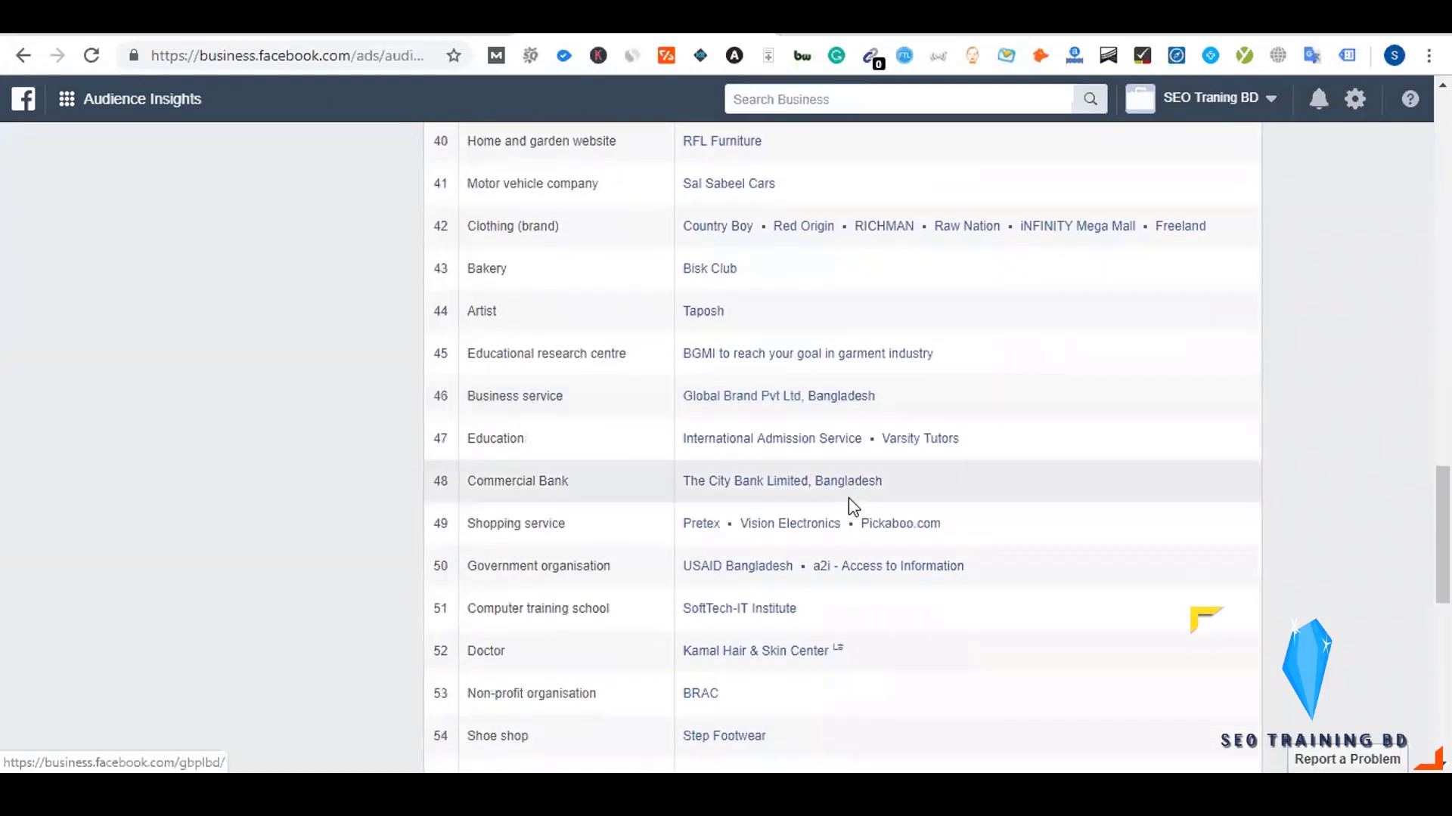
scroll(849, 497, "up", 2)
scroll(1005, 438, "down", 2)
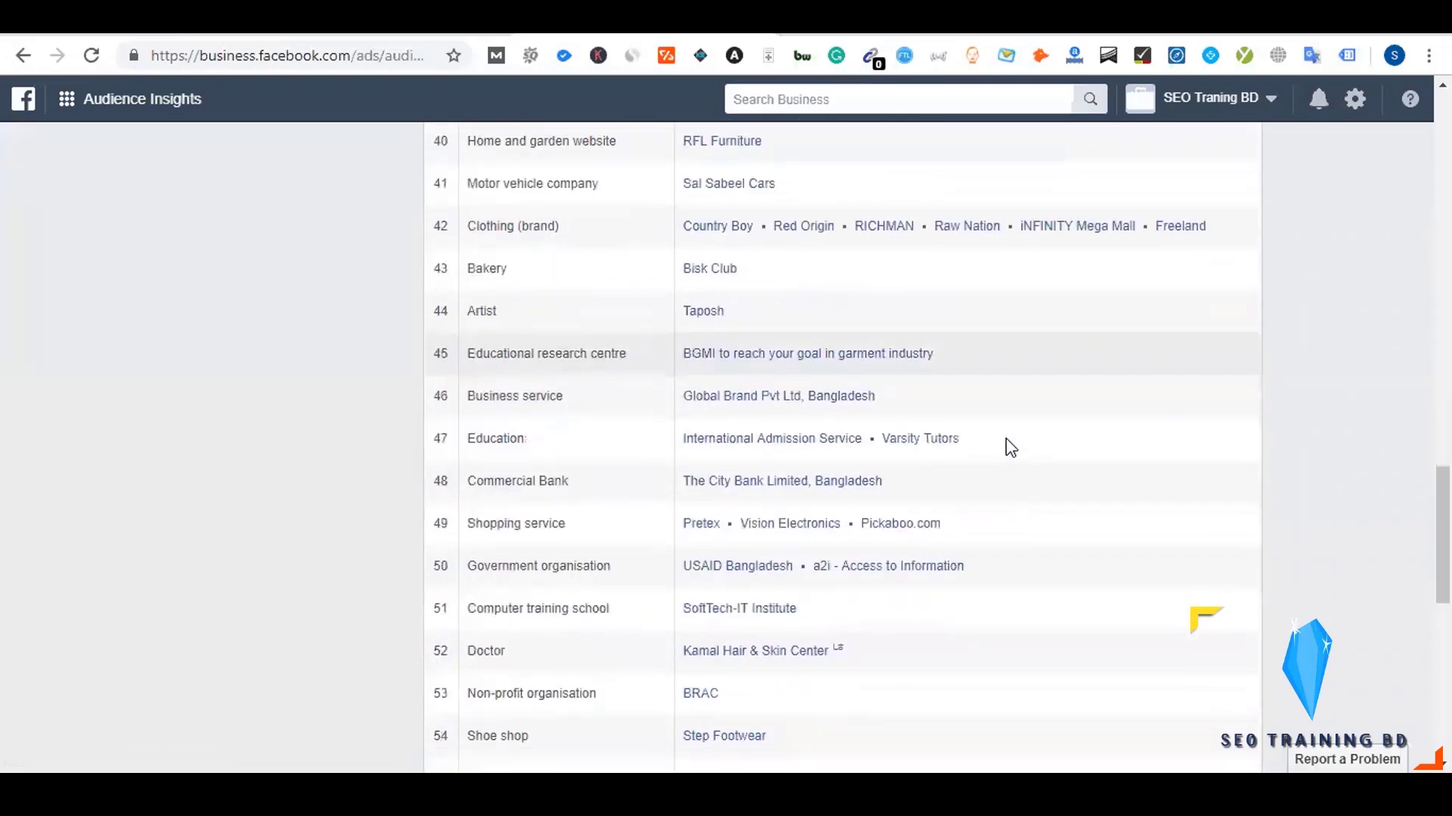
scroll(1006, 437, "up", 2)
scroll(1006, 438, "down", 2)
scroll(1005, 438, "down", 2)
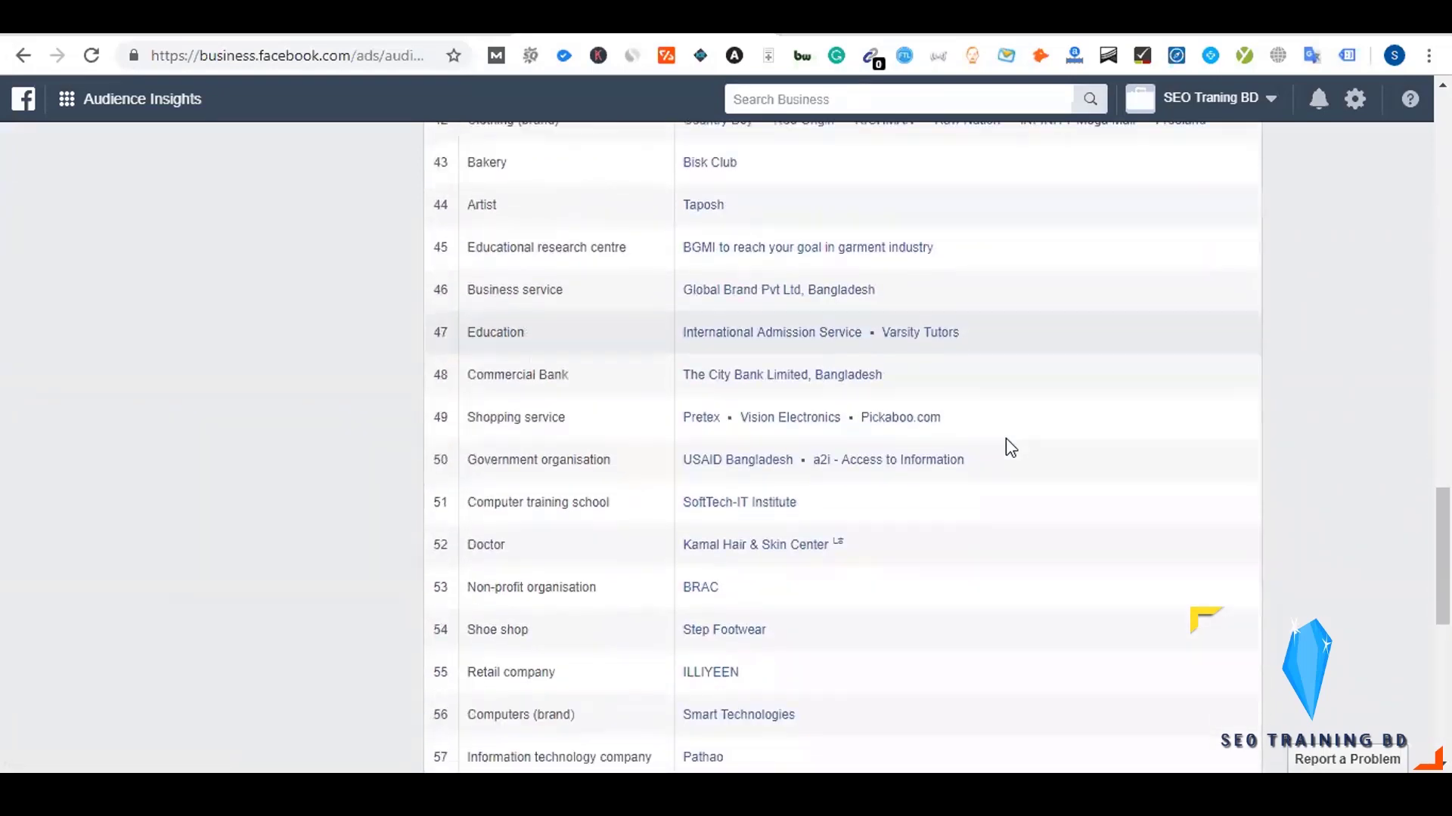
scroll(1006, 438, "down", 4)
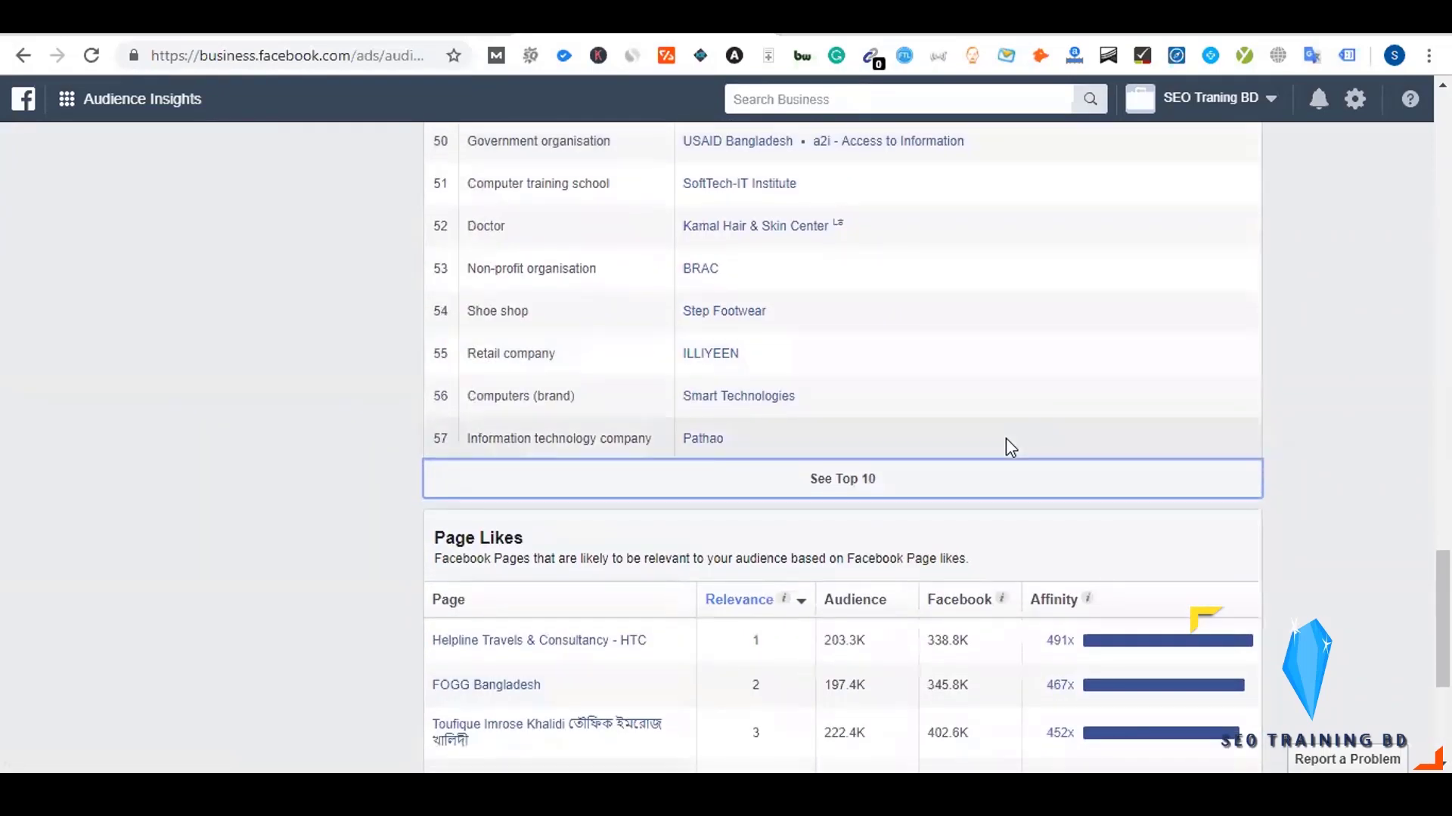
left_click(867, 488)
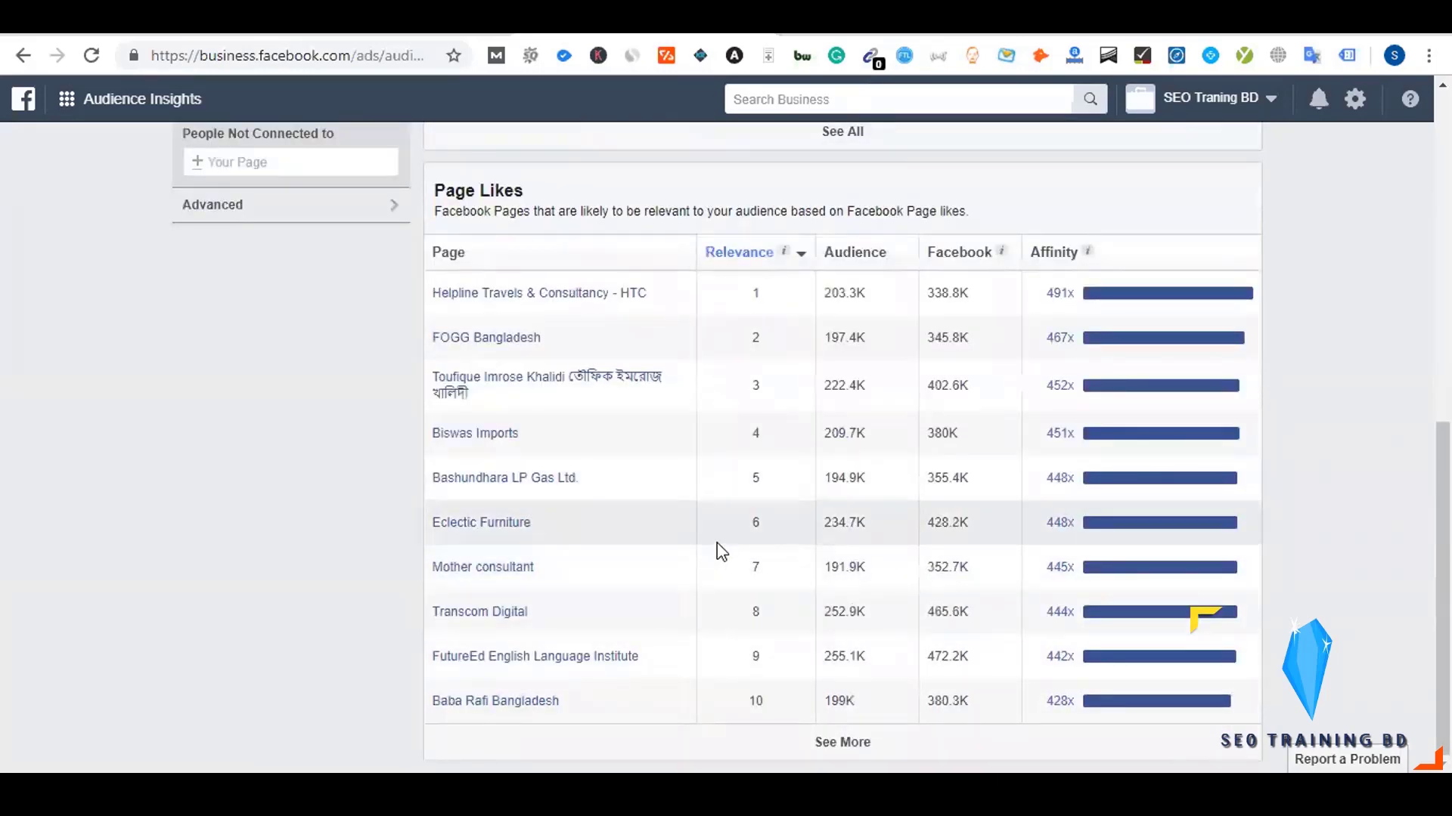
- Copy FOGG Bangladesh from the audience's Page Likes list and search the ad set's detailed targeting in Ads Manager for it
mouse_move(549, 502)
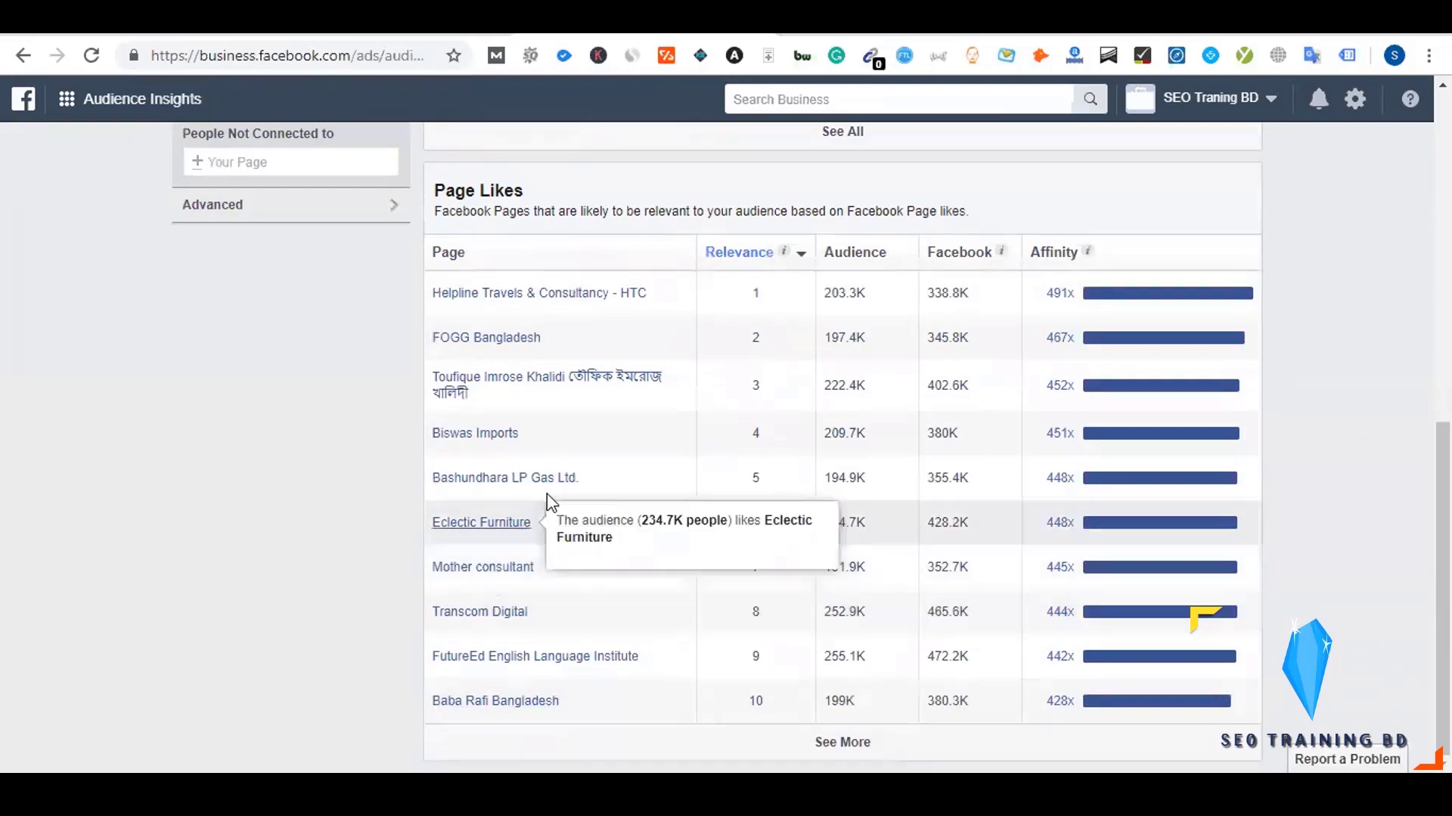
scroll(306, 518, "up", 2)
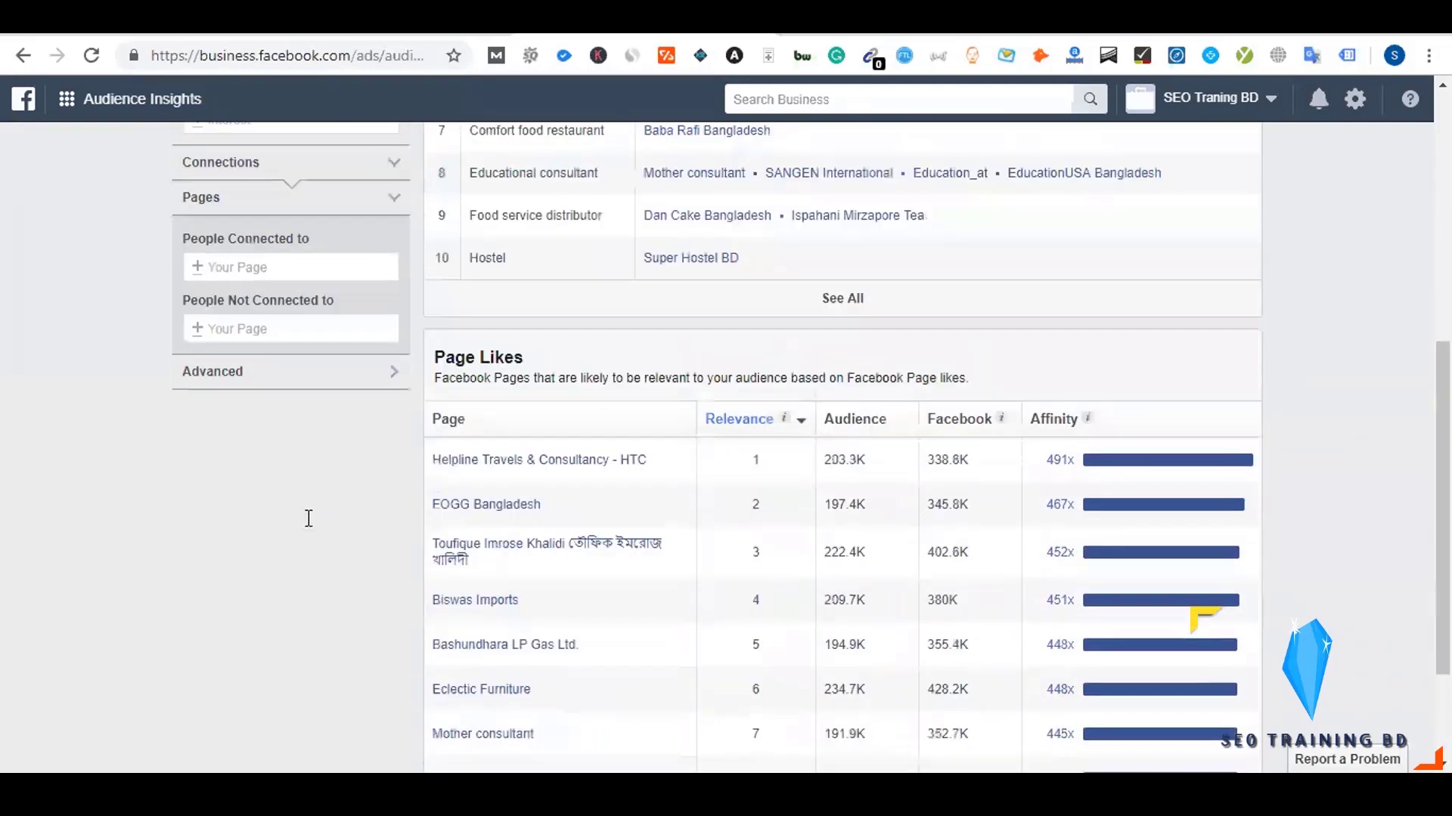
scroll(309, 519, "up", 4)
scroll(264, 460, "down", 3)
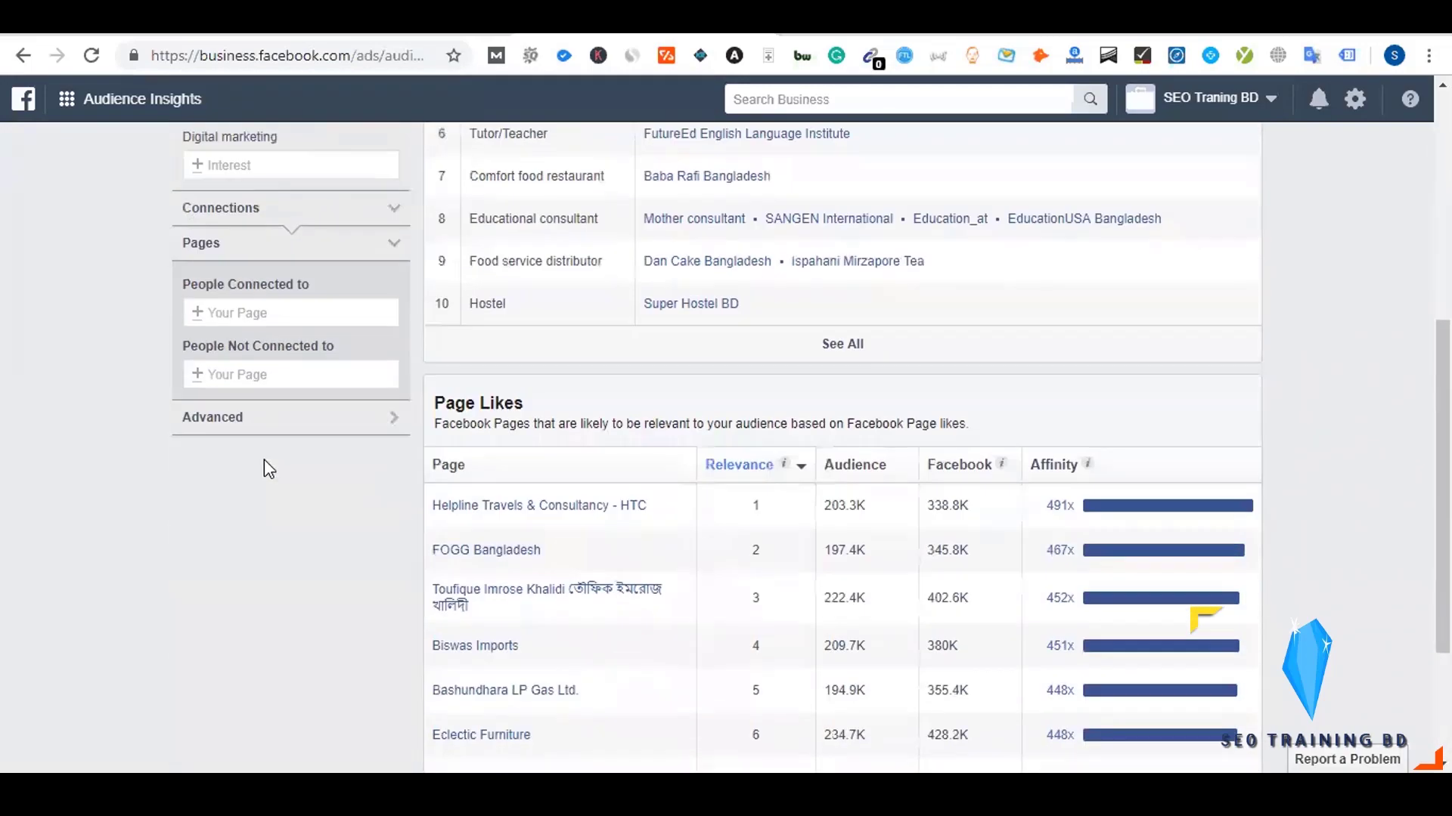
scroll(286, 467, "down", 3)
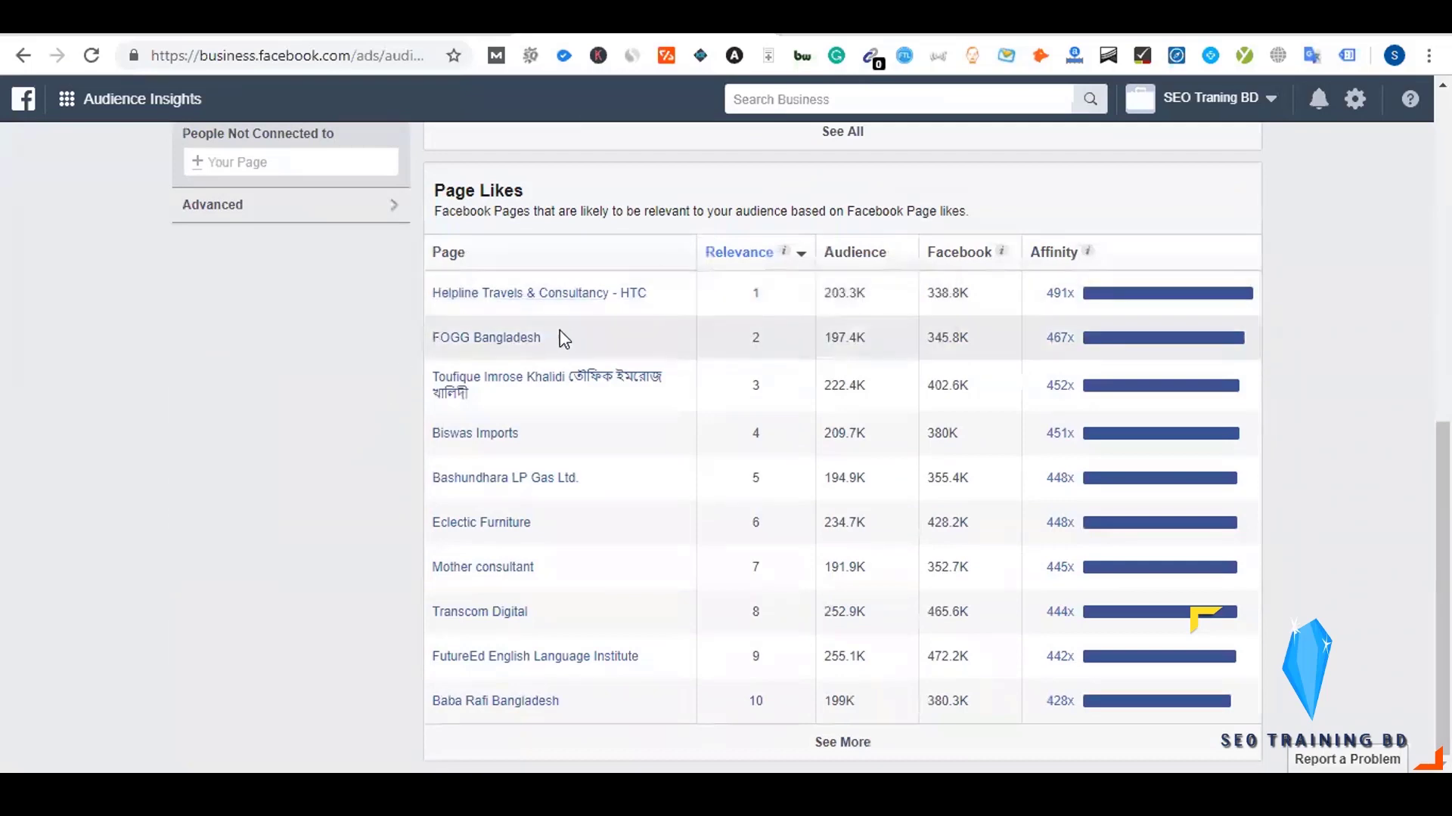
mouse_move(437, 338)
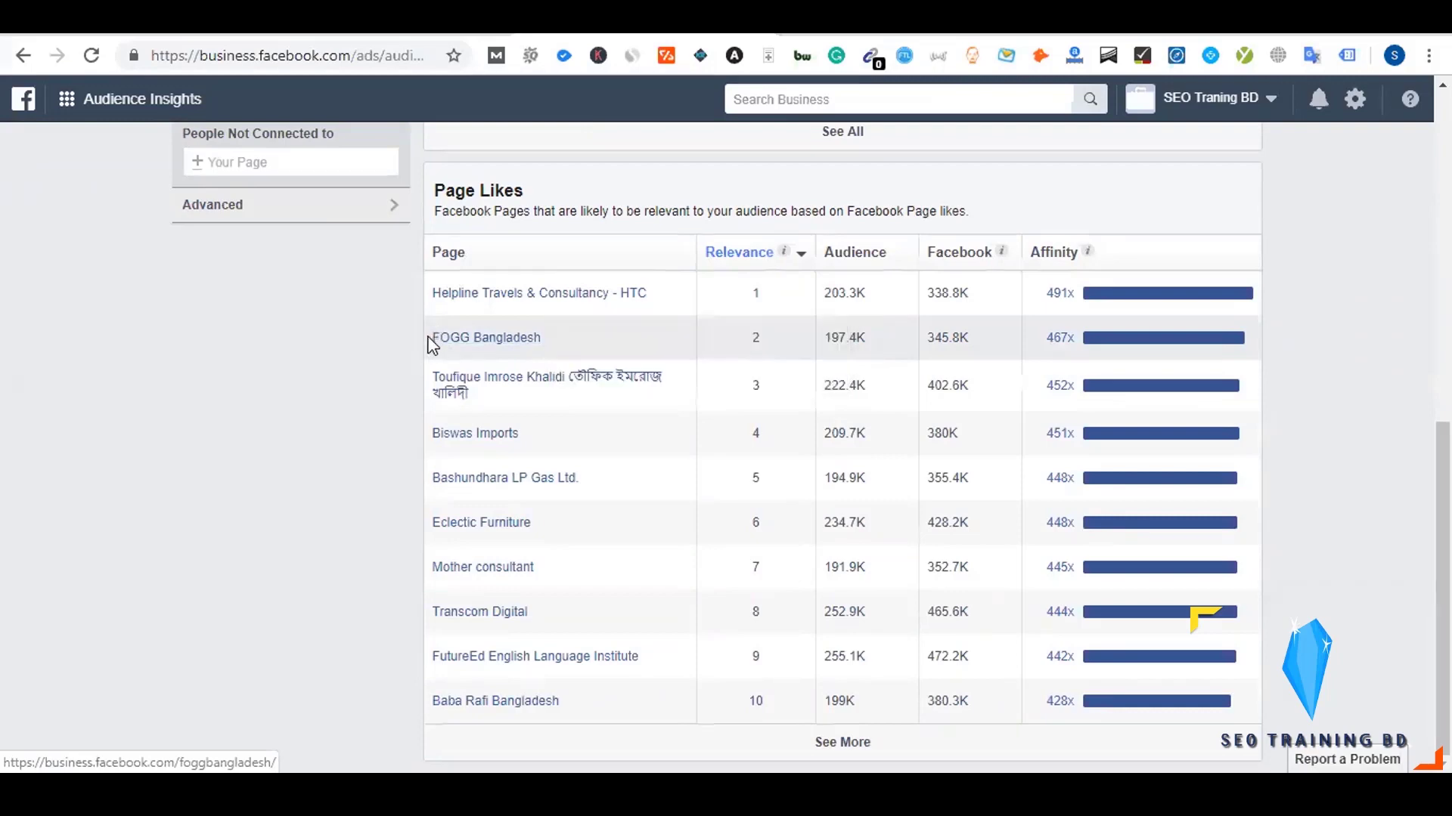
triple_click(512, 335)
key("ctrl+c")
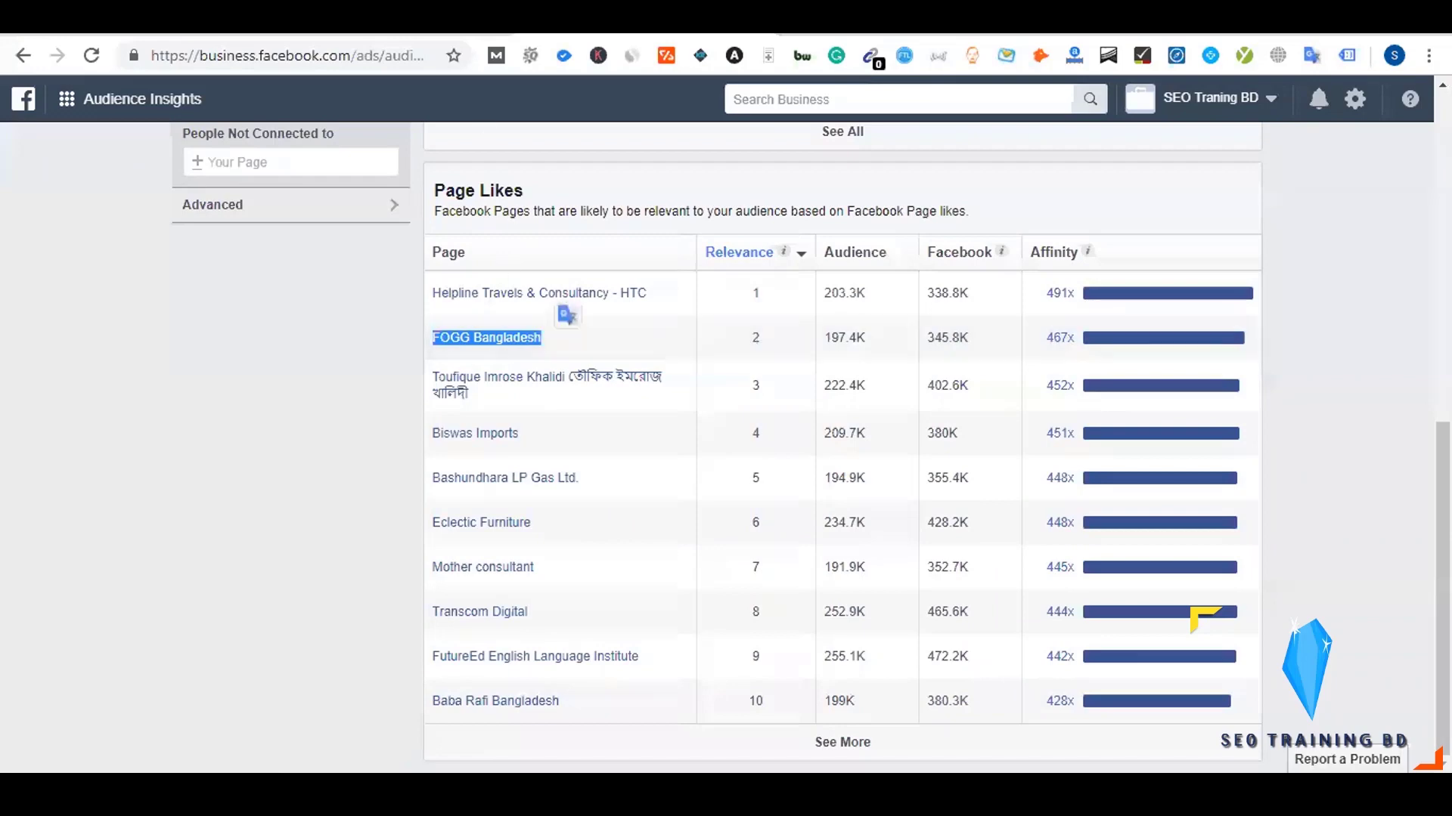
key("alt+Left")
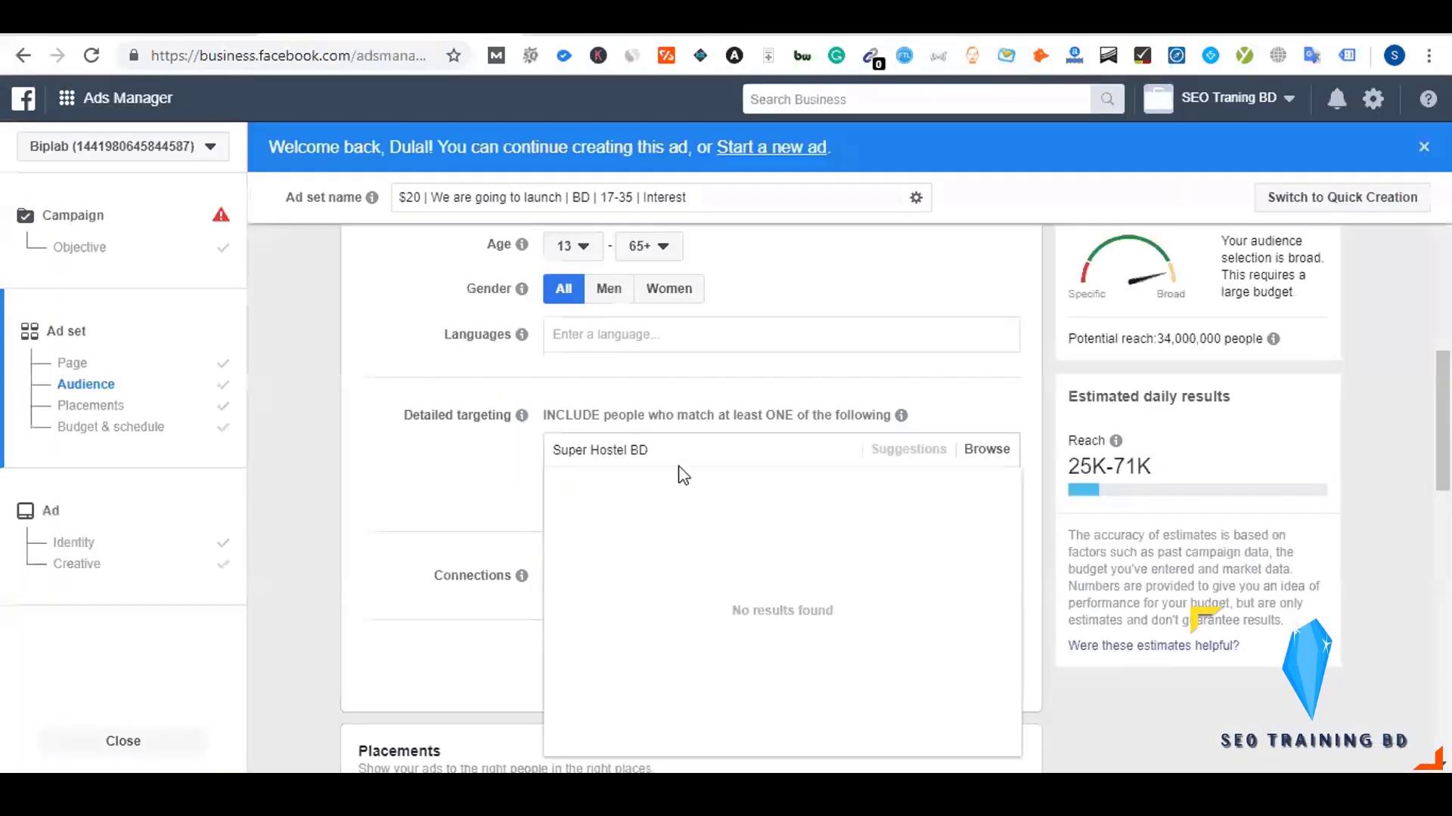
triple_click(667, 447)
key("ctrl+v")
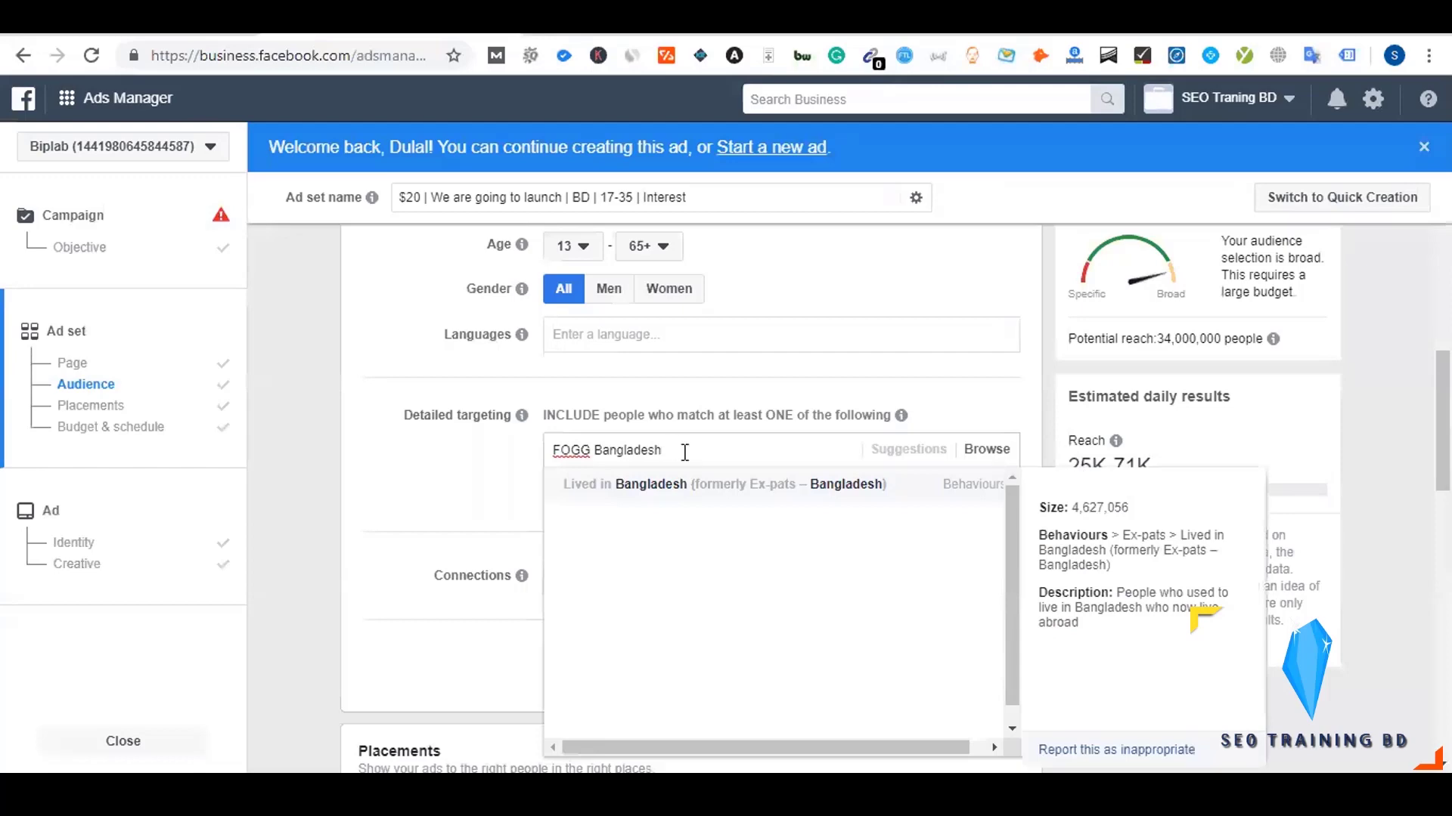
left_click(463, 486)
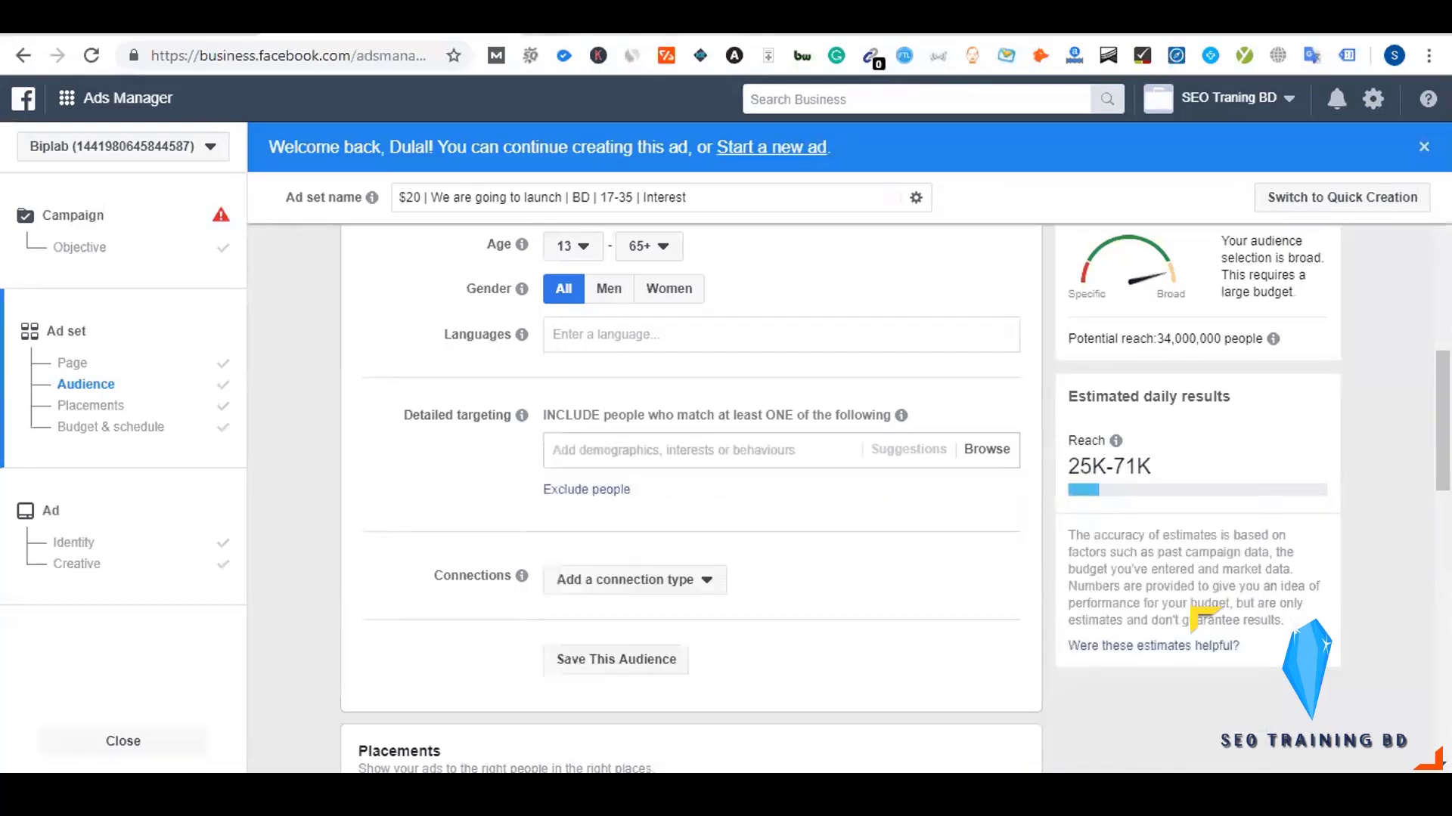
- Return to Audience Insights and review the audience's top towns and cities, sorted by selected audience share
left_click(558, 23)
left_click(350, 575)
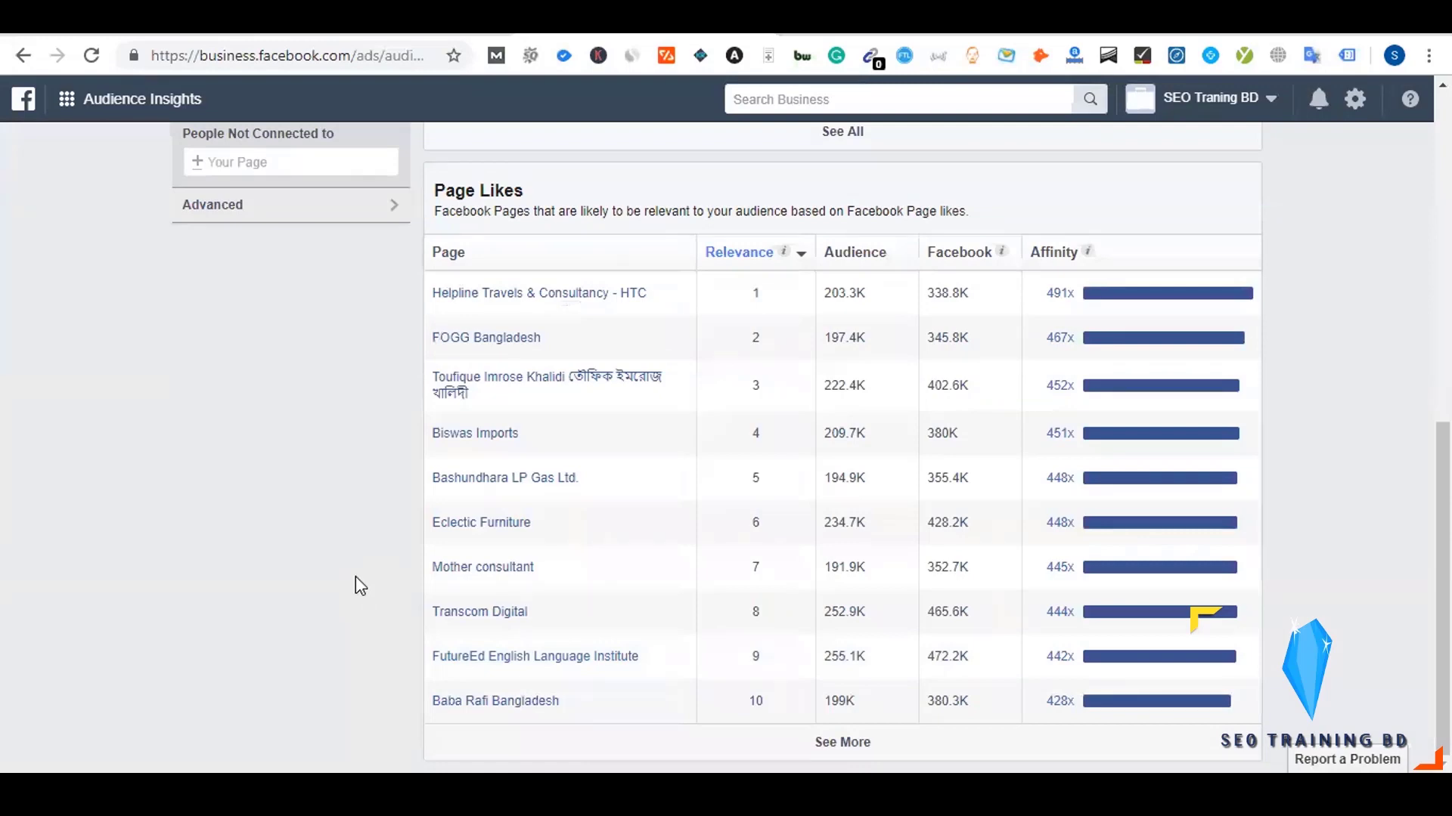
scroll(355, 578, "up", 12)
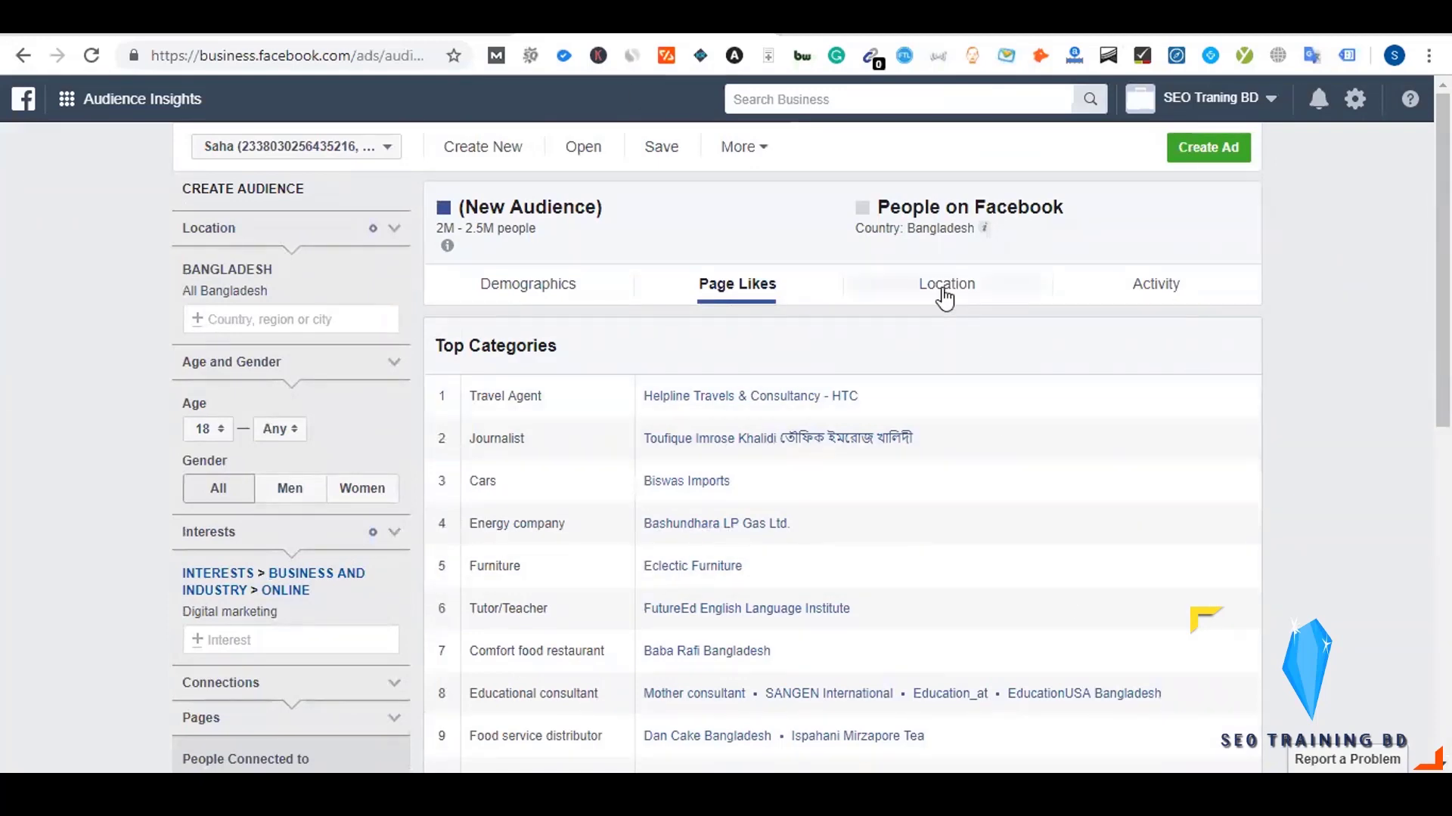
double_click(944, 298)
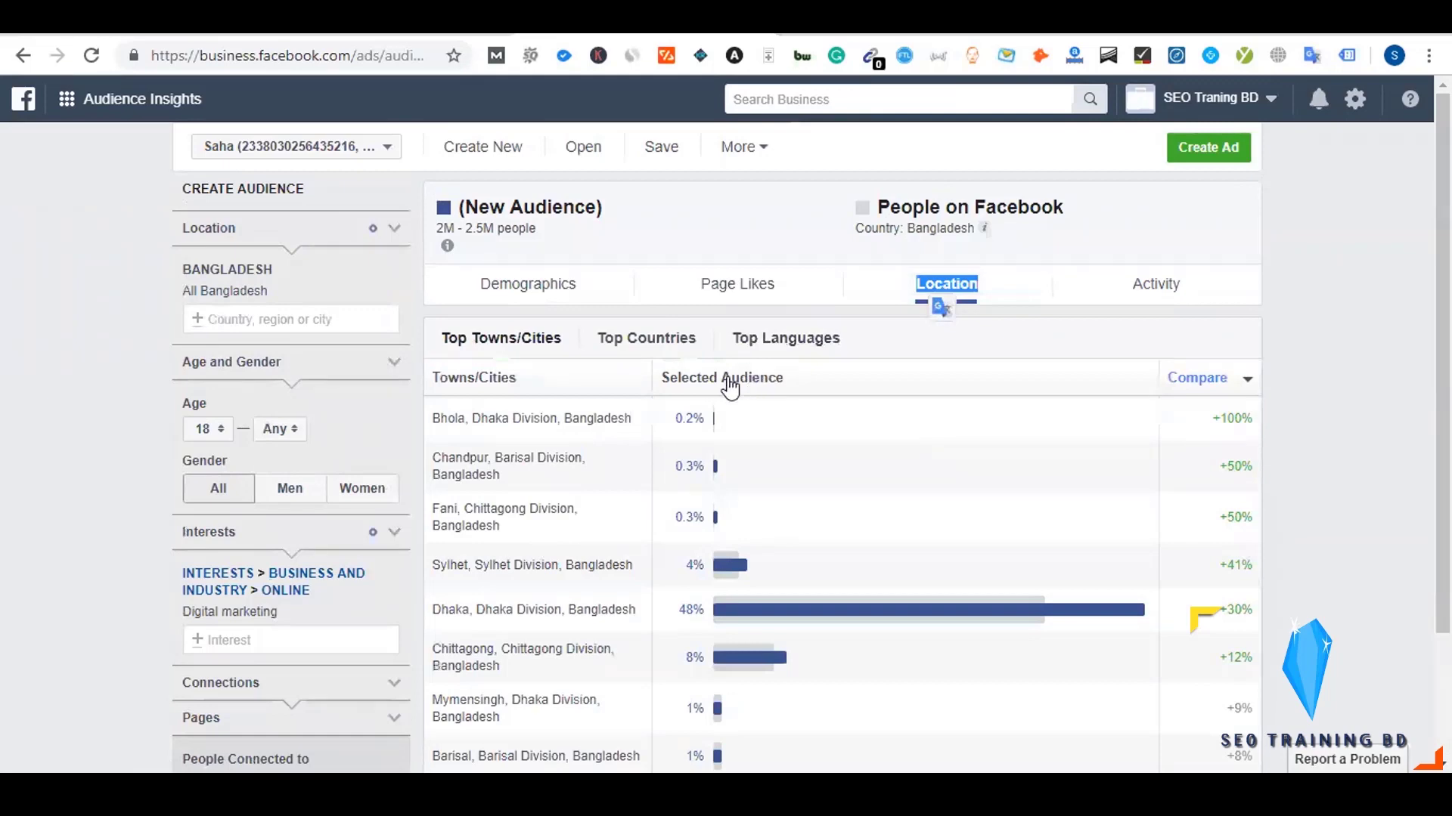
left_click(727, 384)
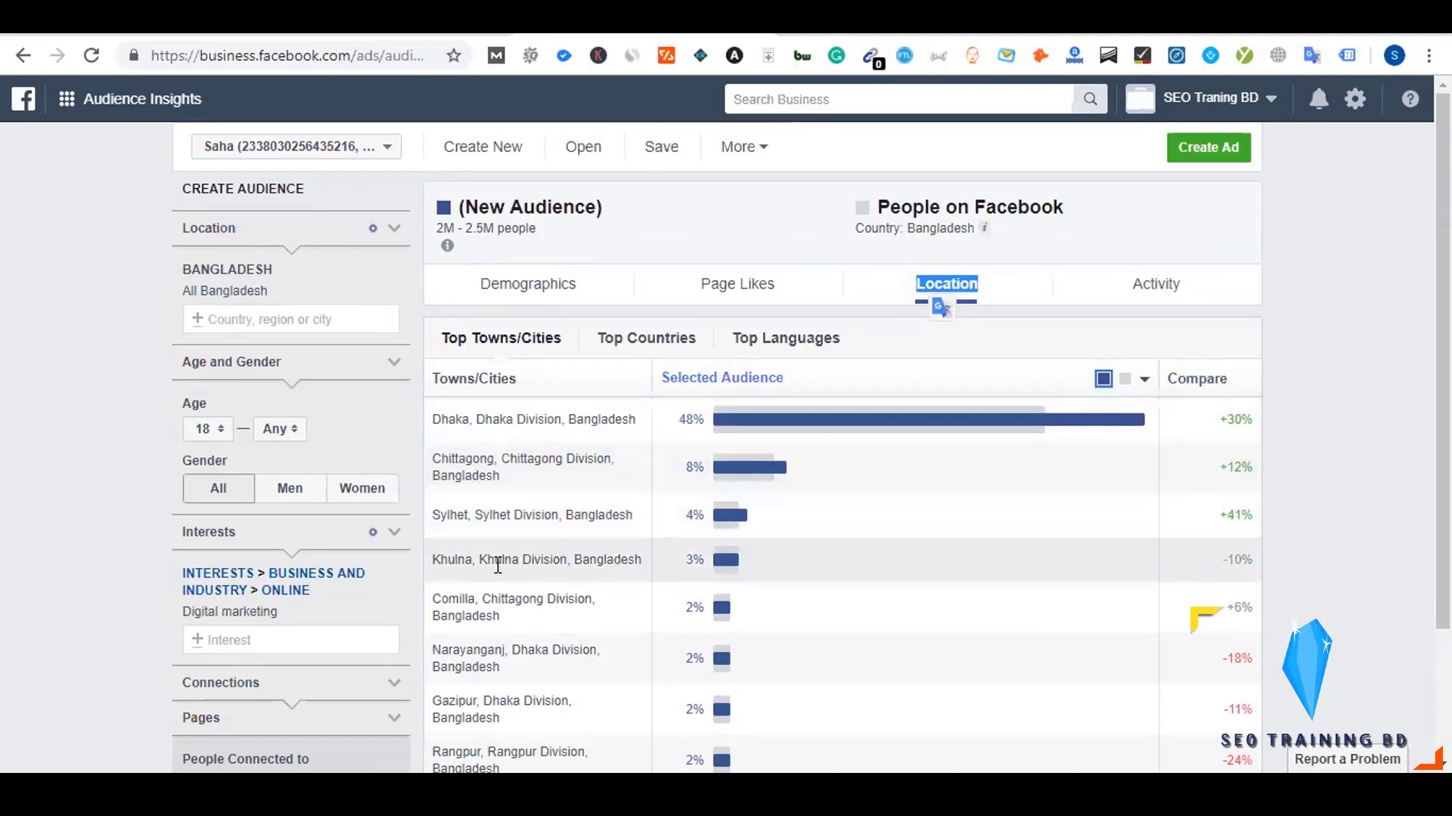
scroll(530, 604, "down", 2)
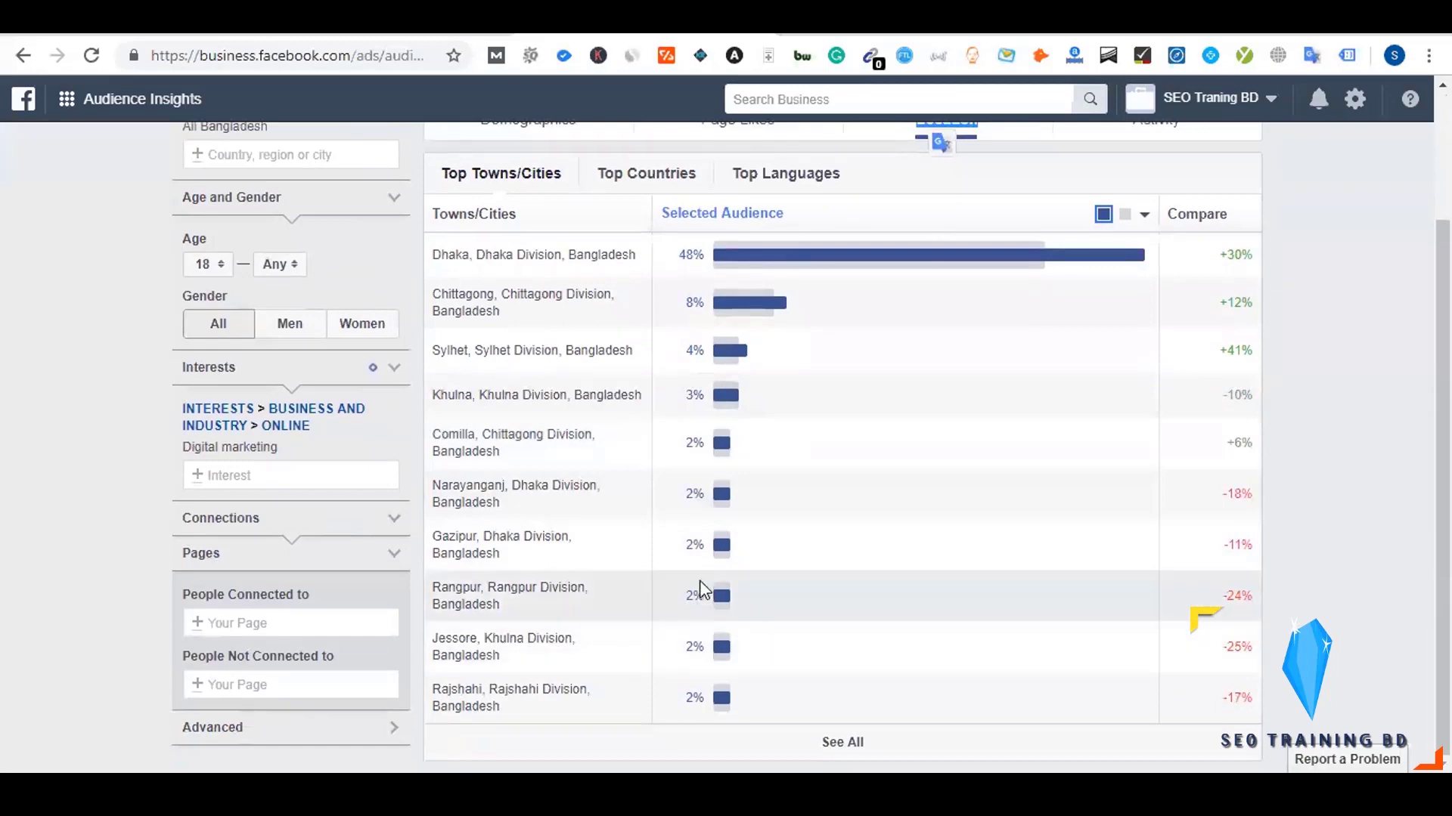
scroll(703, 582, "up", 1)
mouse_move(719, 565)
scroll(717, 565, "up", 2)
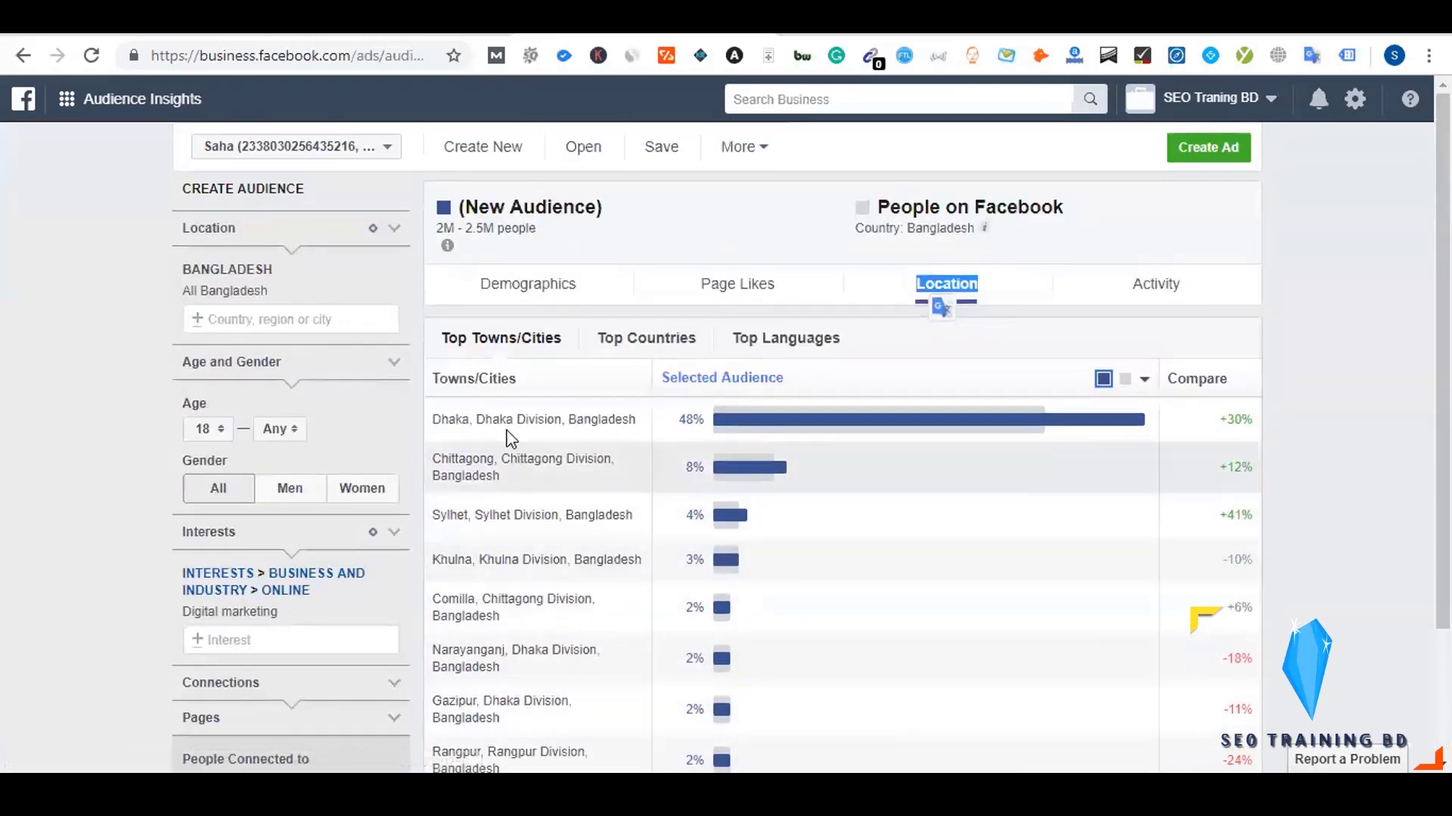
- Check the audience's top countries and its top languages, sorting the languages by selected audience share
left_click(646, 338)
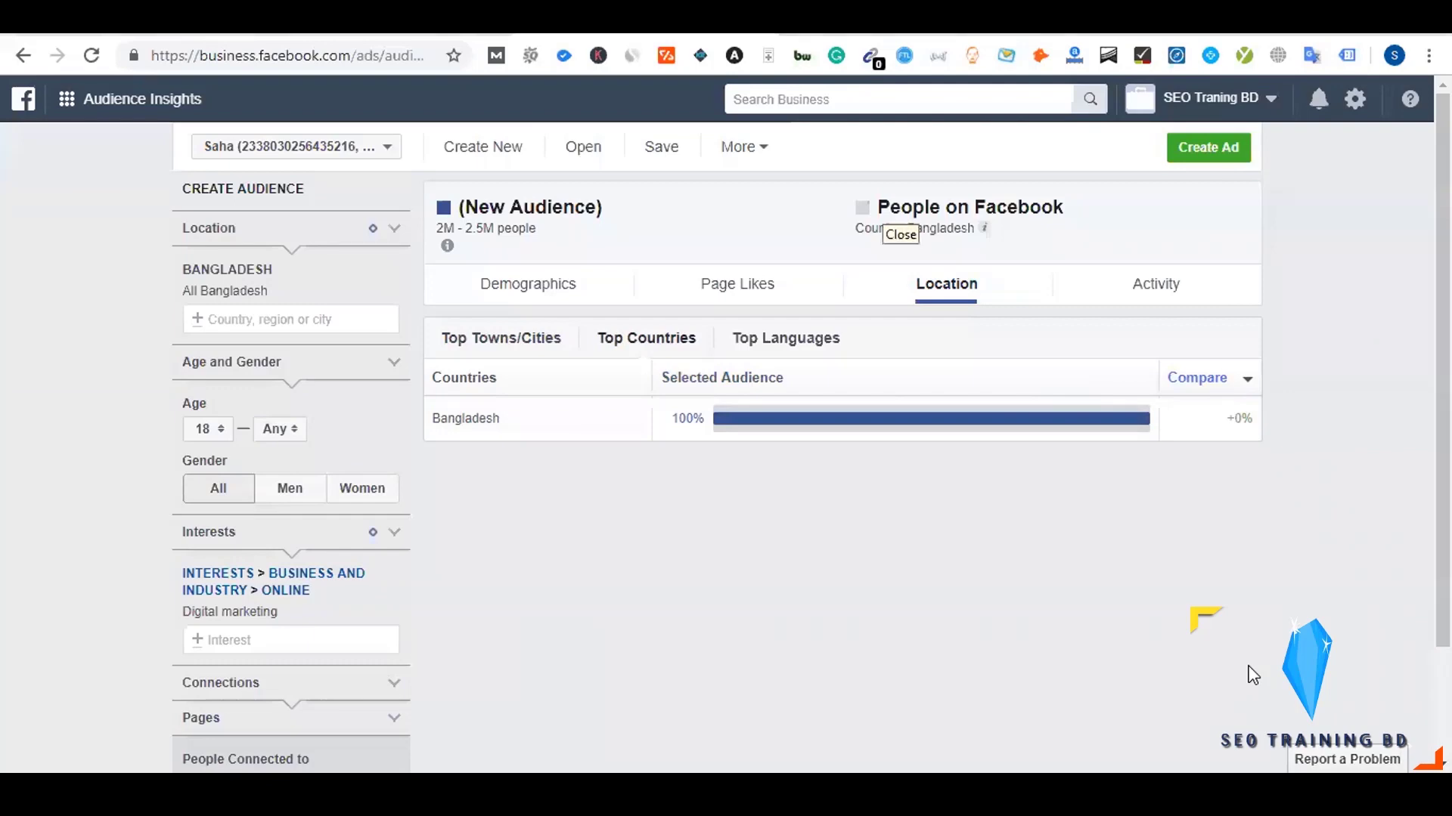
left_click(777, 342)
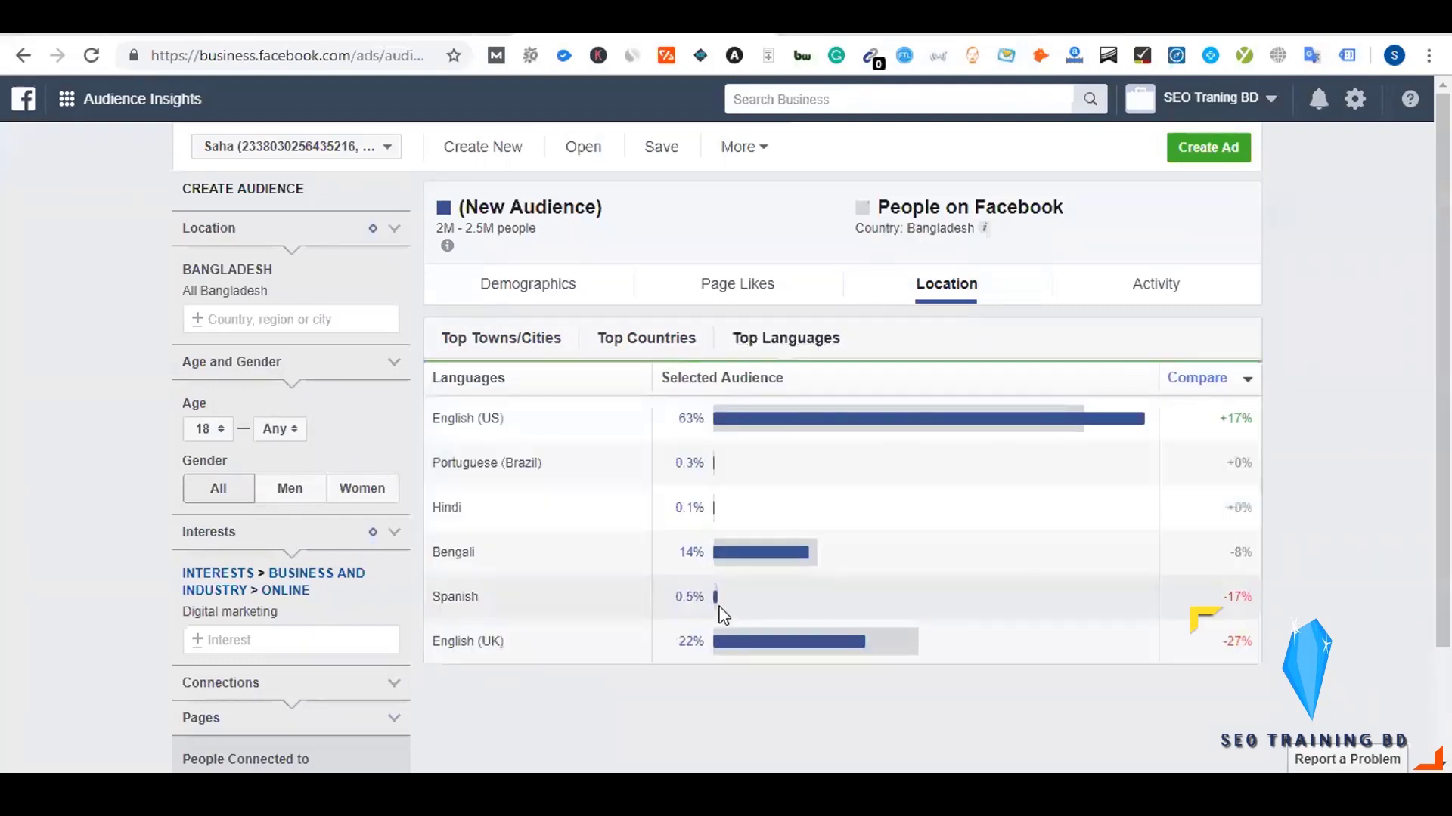
left_click(714, 386)
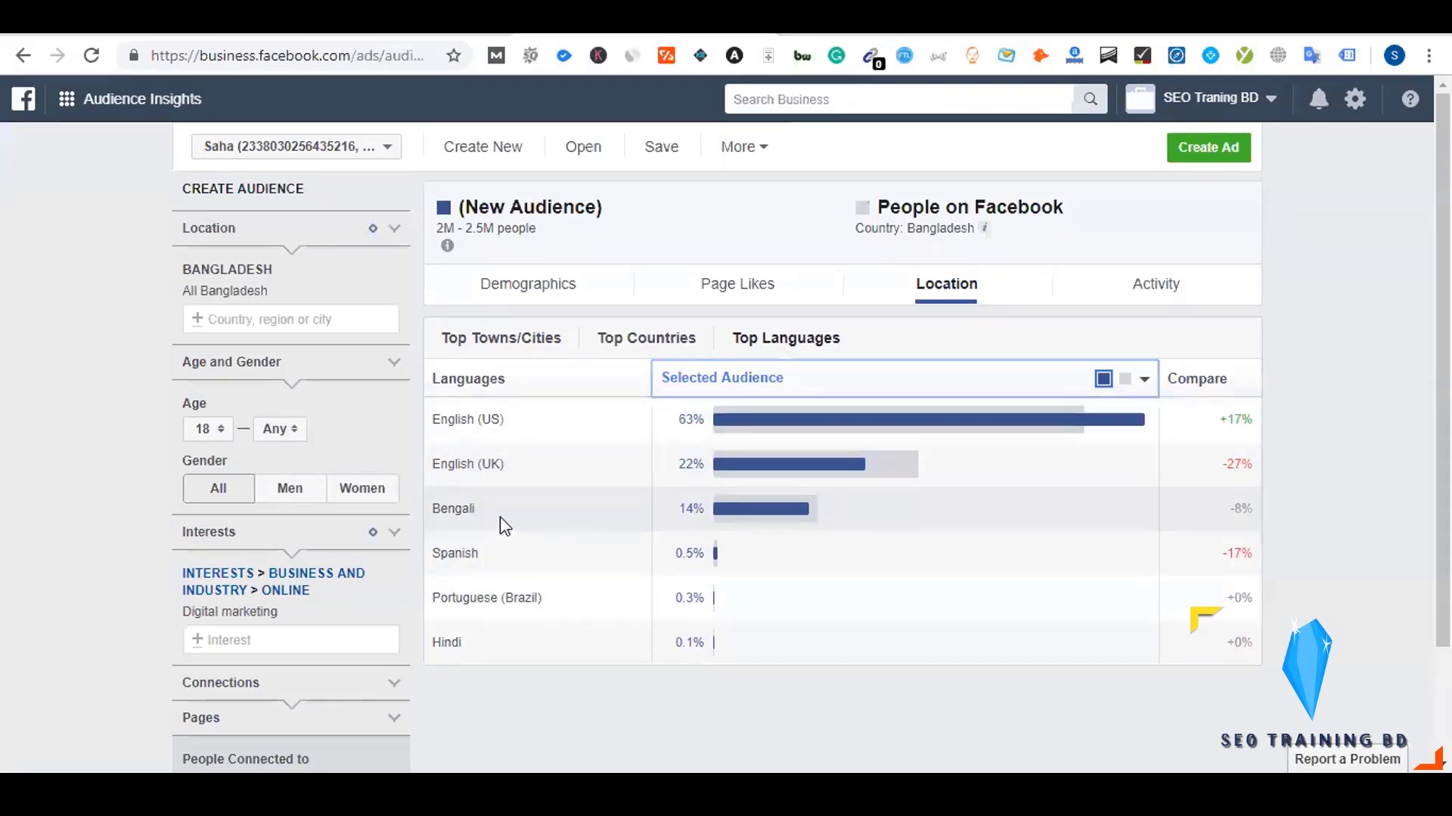
- Examine the audience's frequency of activities and device users, and reopen its age and gender demographics
left_click(1165, 291)
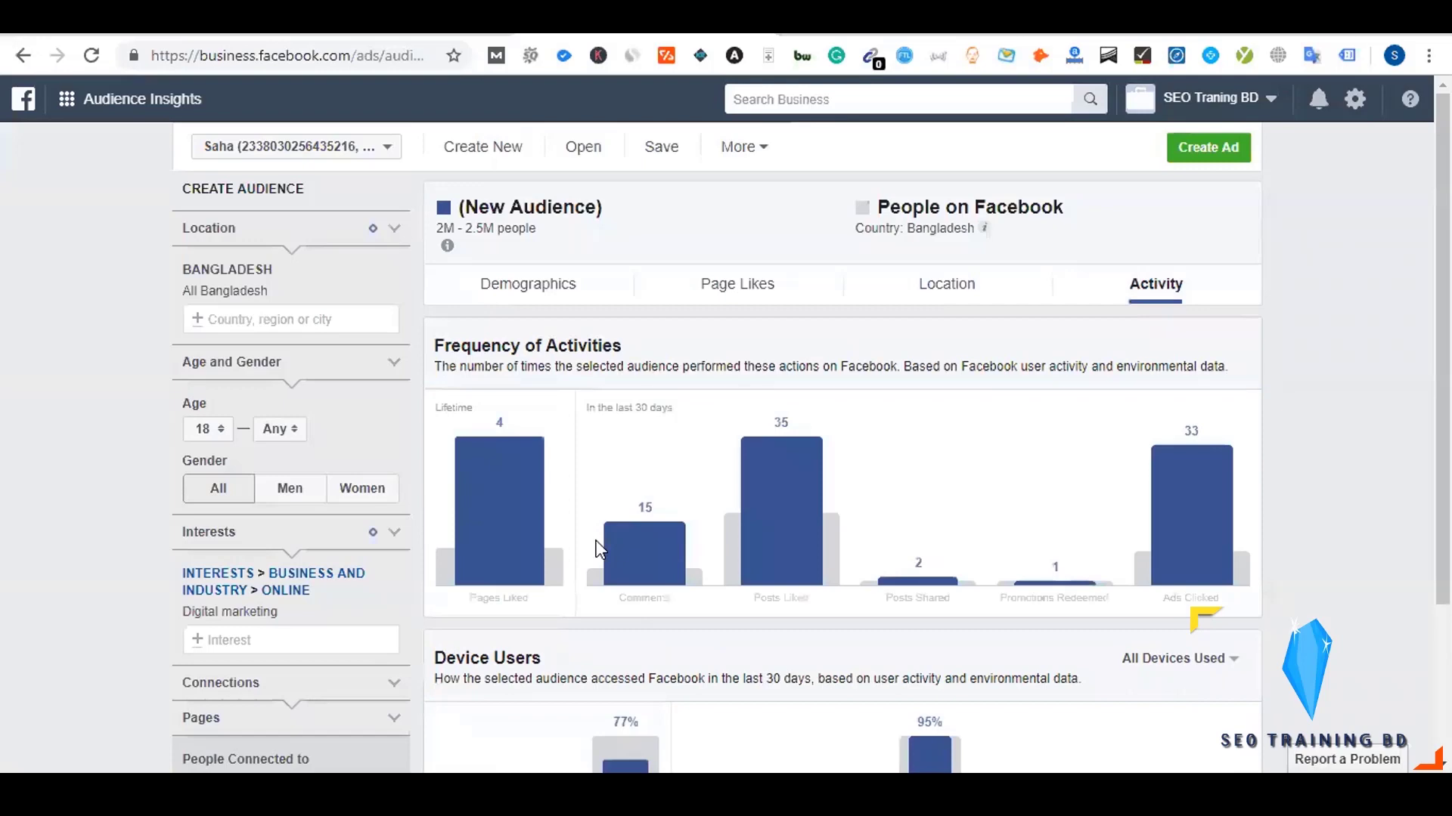
scroll(597, 550, "down", 3)
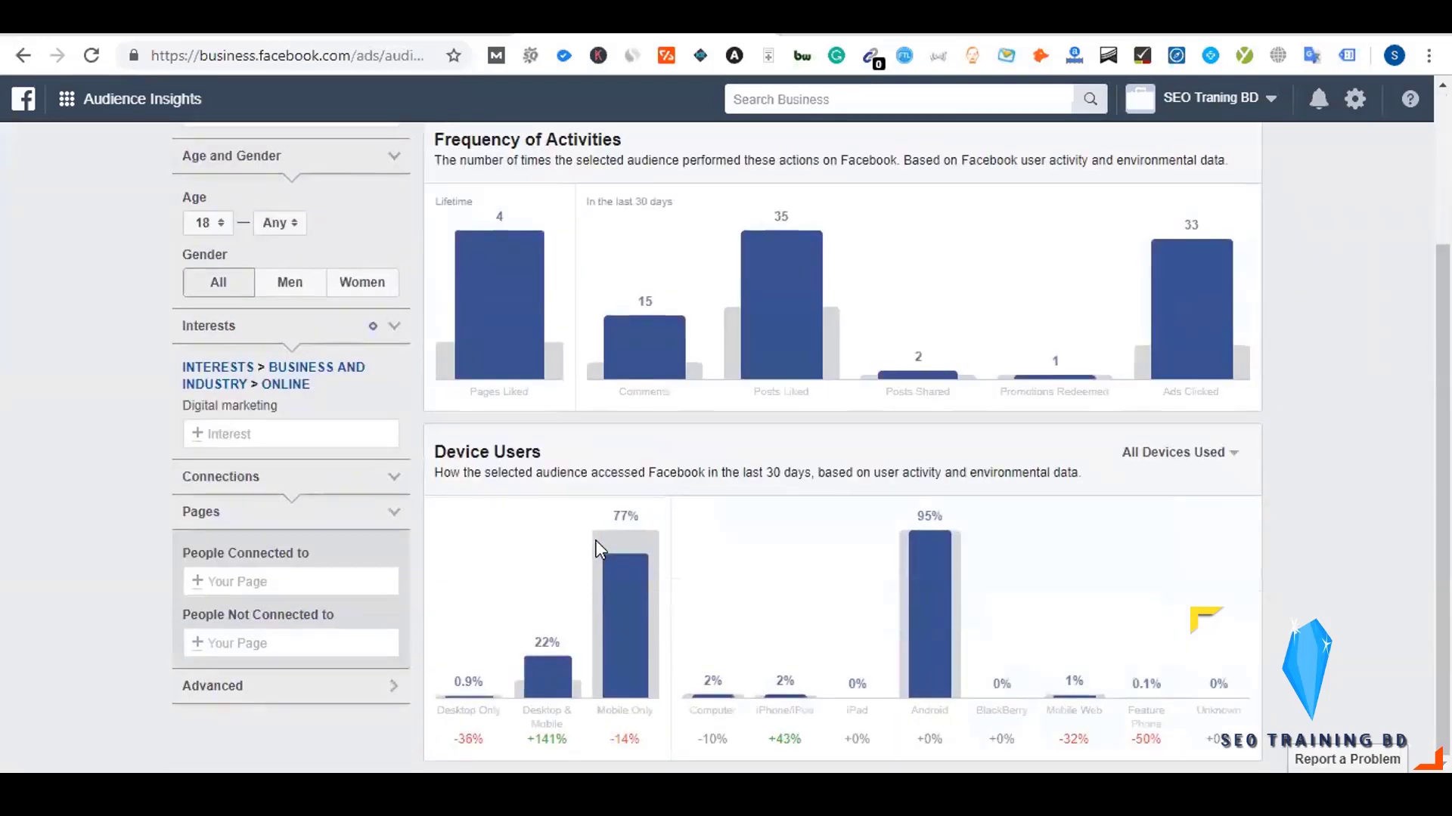
scroll(597, 549, "up", 3)
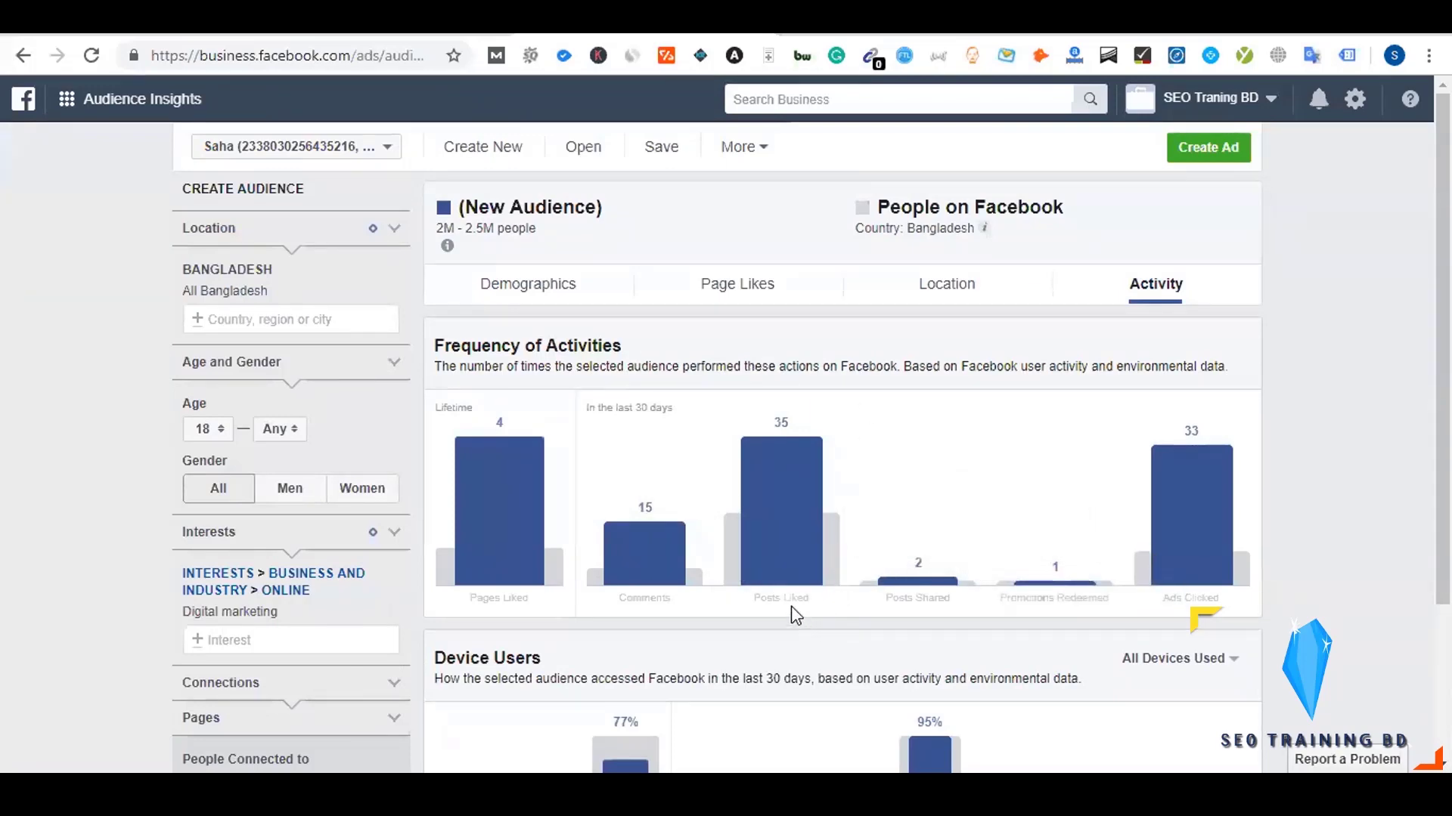
mouse_move(786, 559)
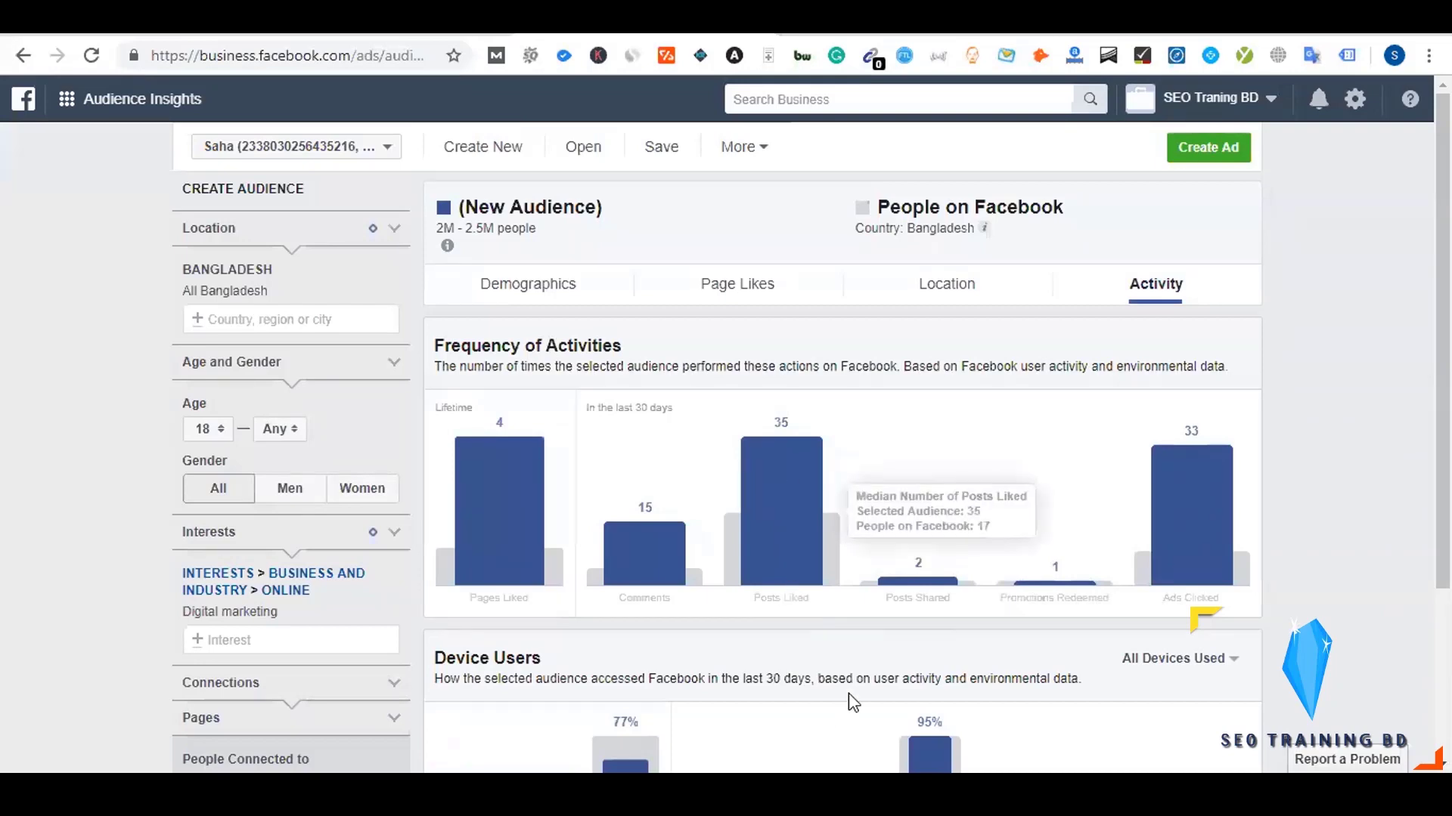
mouse_move(907, 590)
mouse_move(1058, 582)
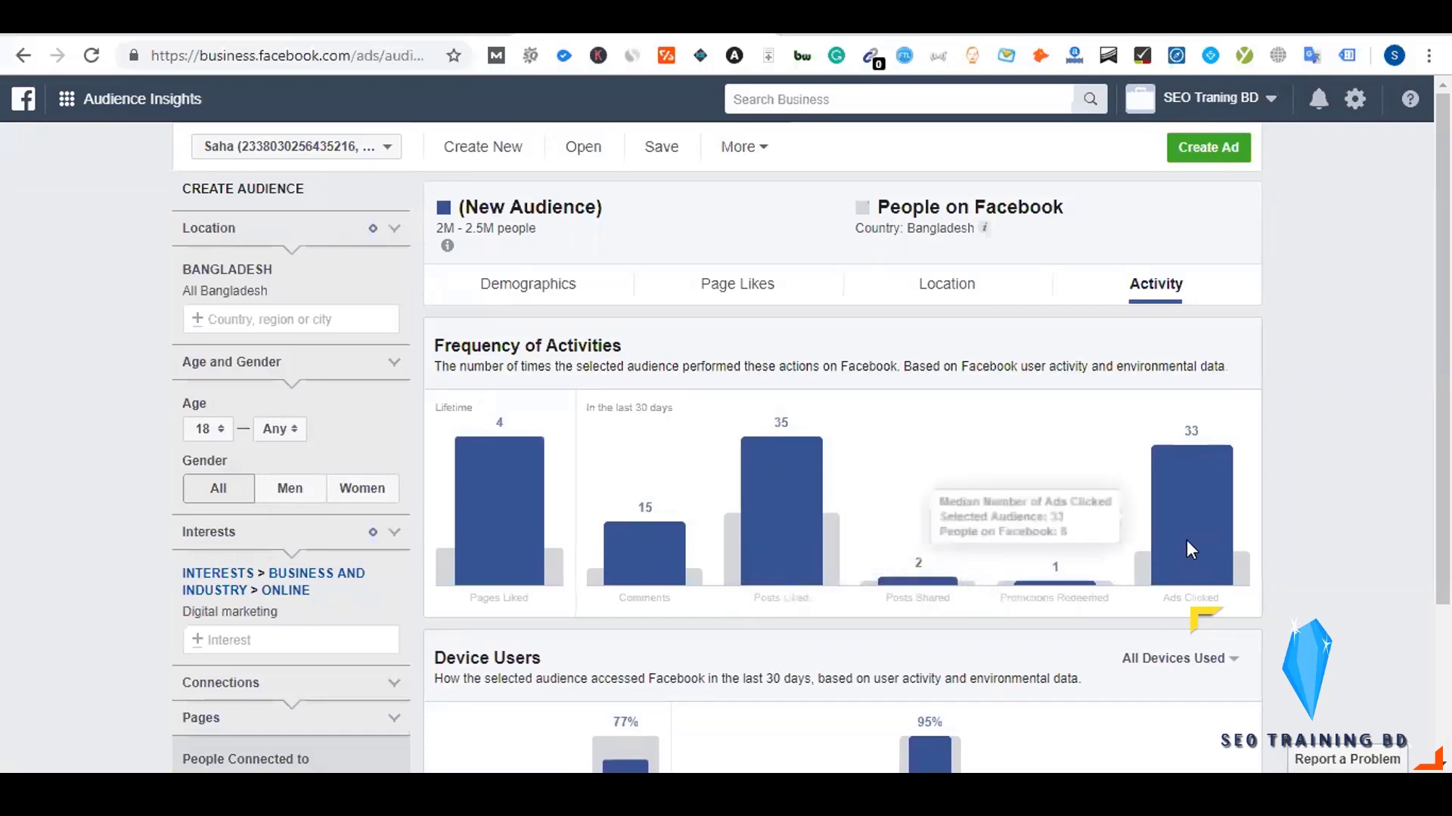
mouse_move(751, 499)
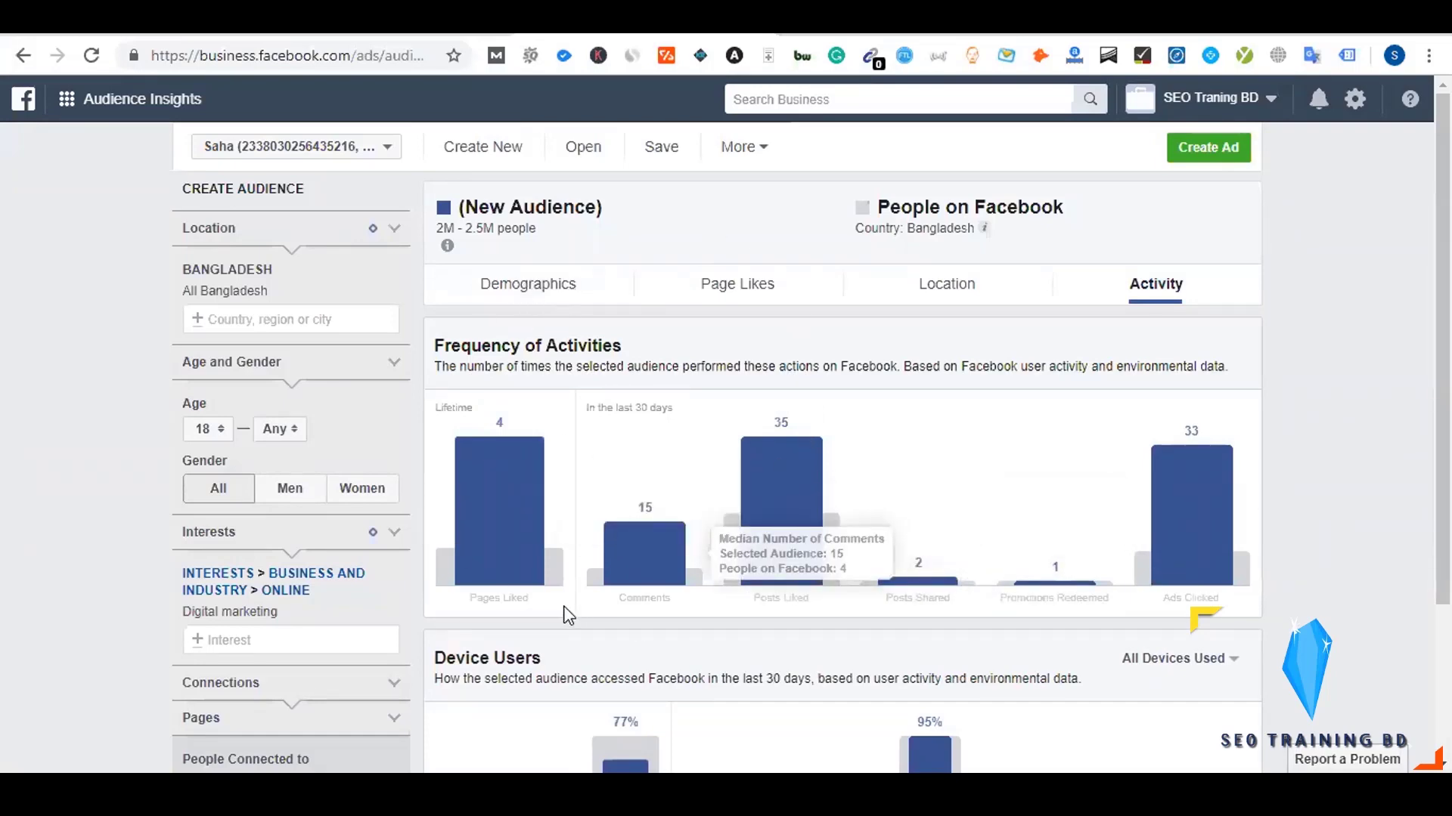
scroll(566, 611, "down", 3)
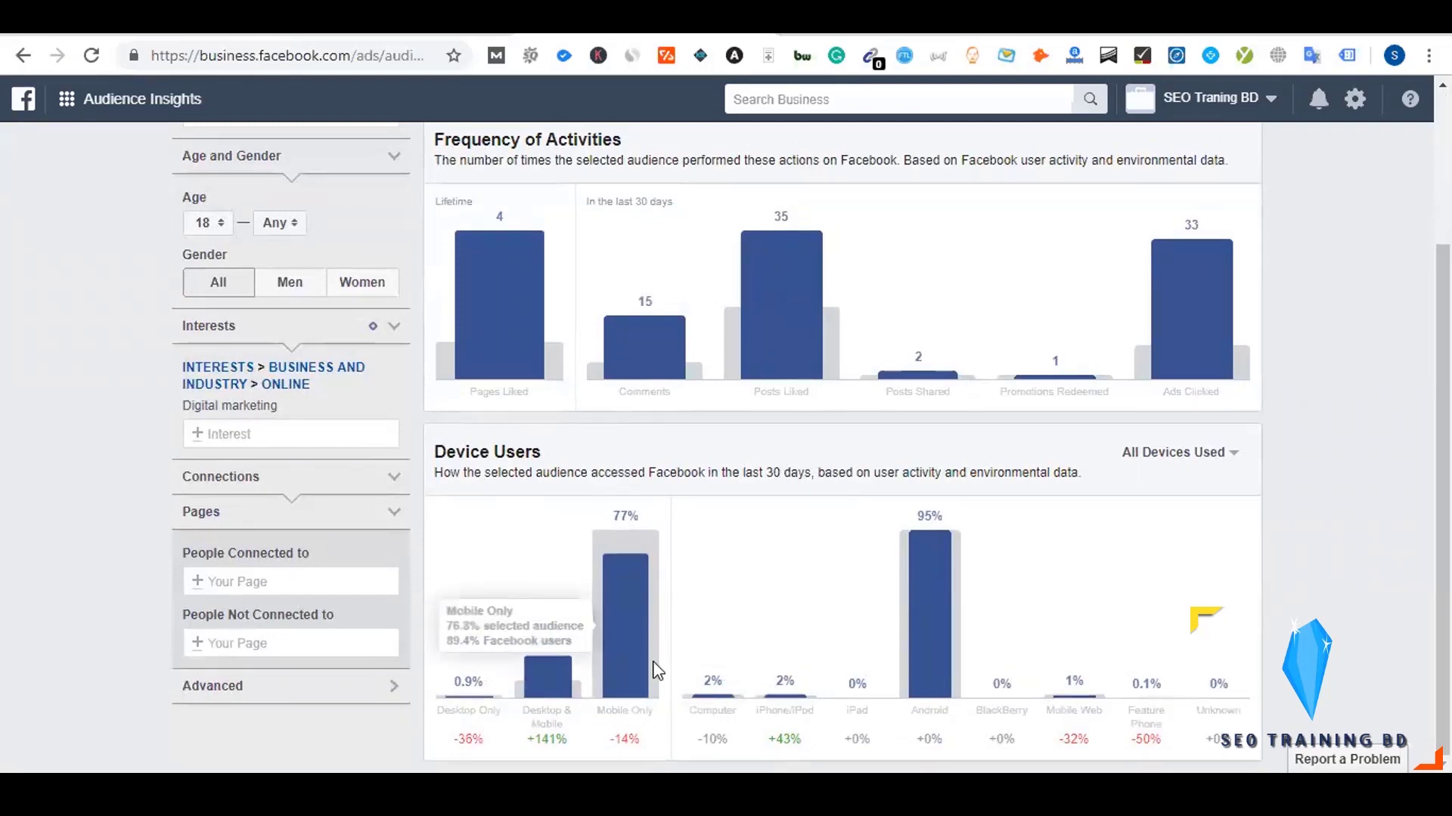
scroll(756, 676, "down", 1)
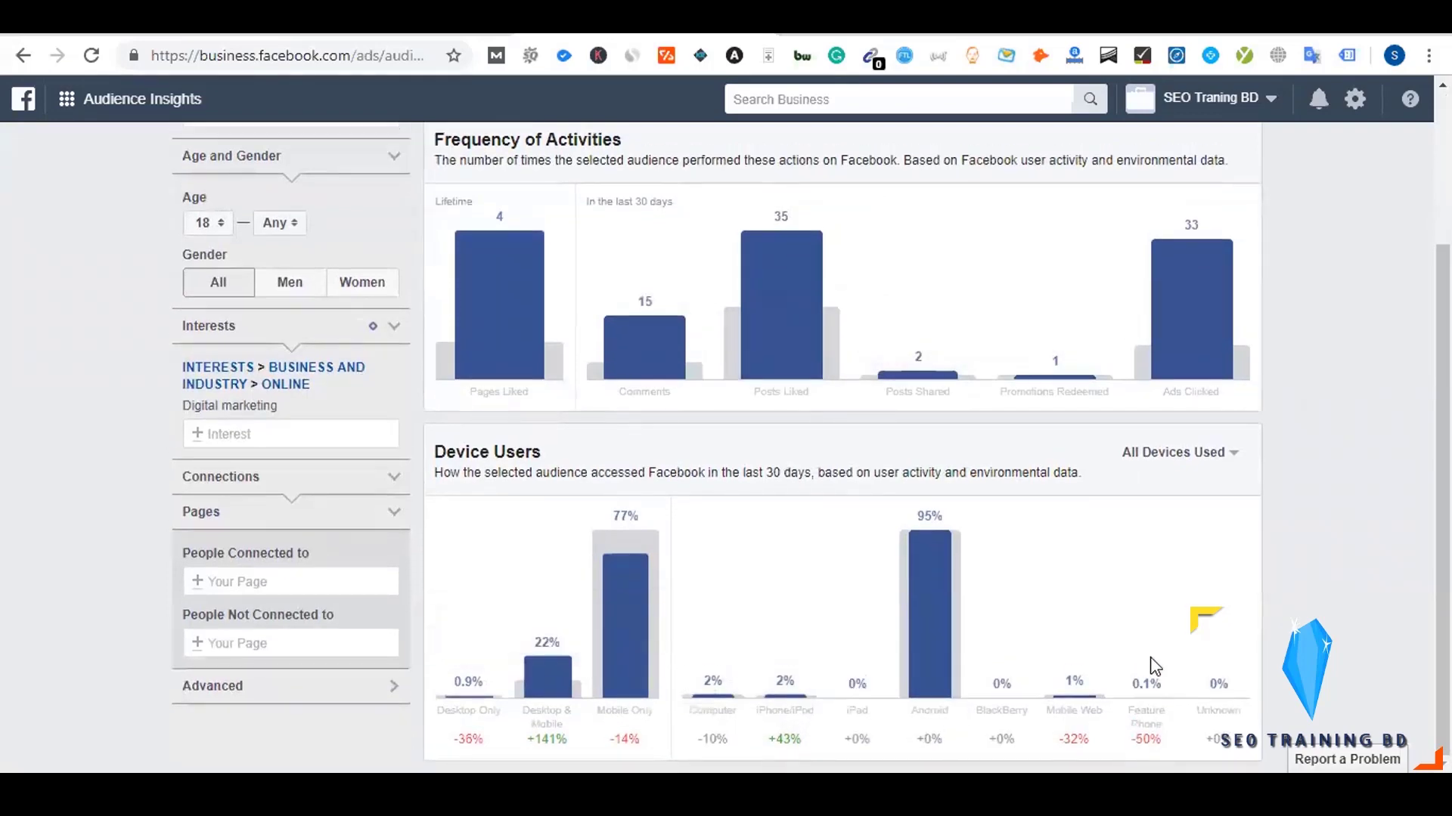
scroll(1277, 557, "up", 3)
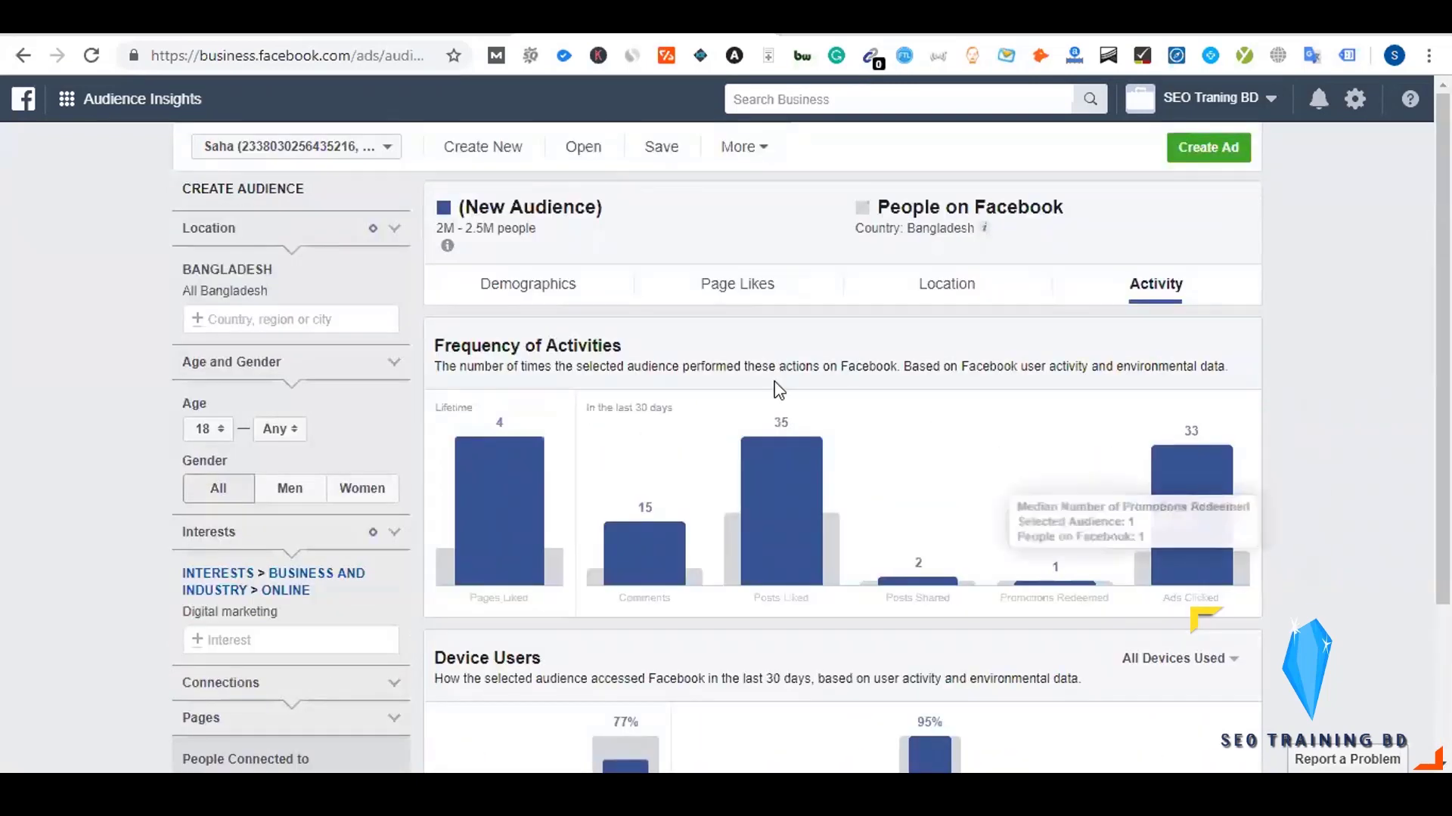
left_click(538, 290)
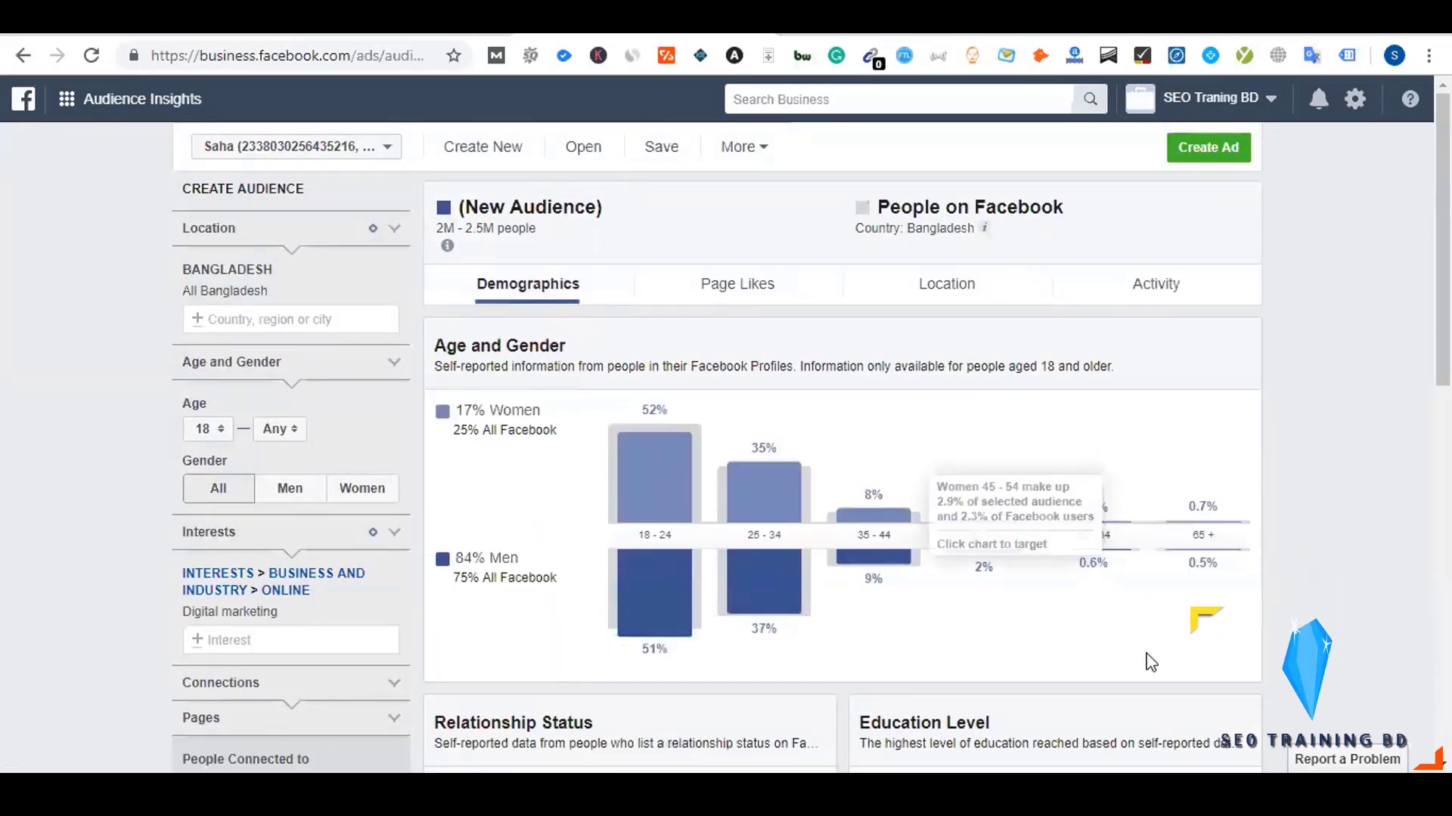
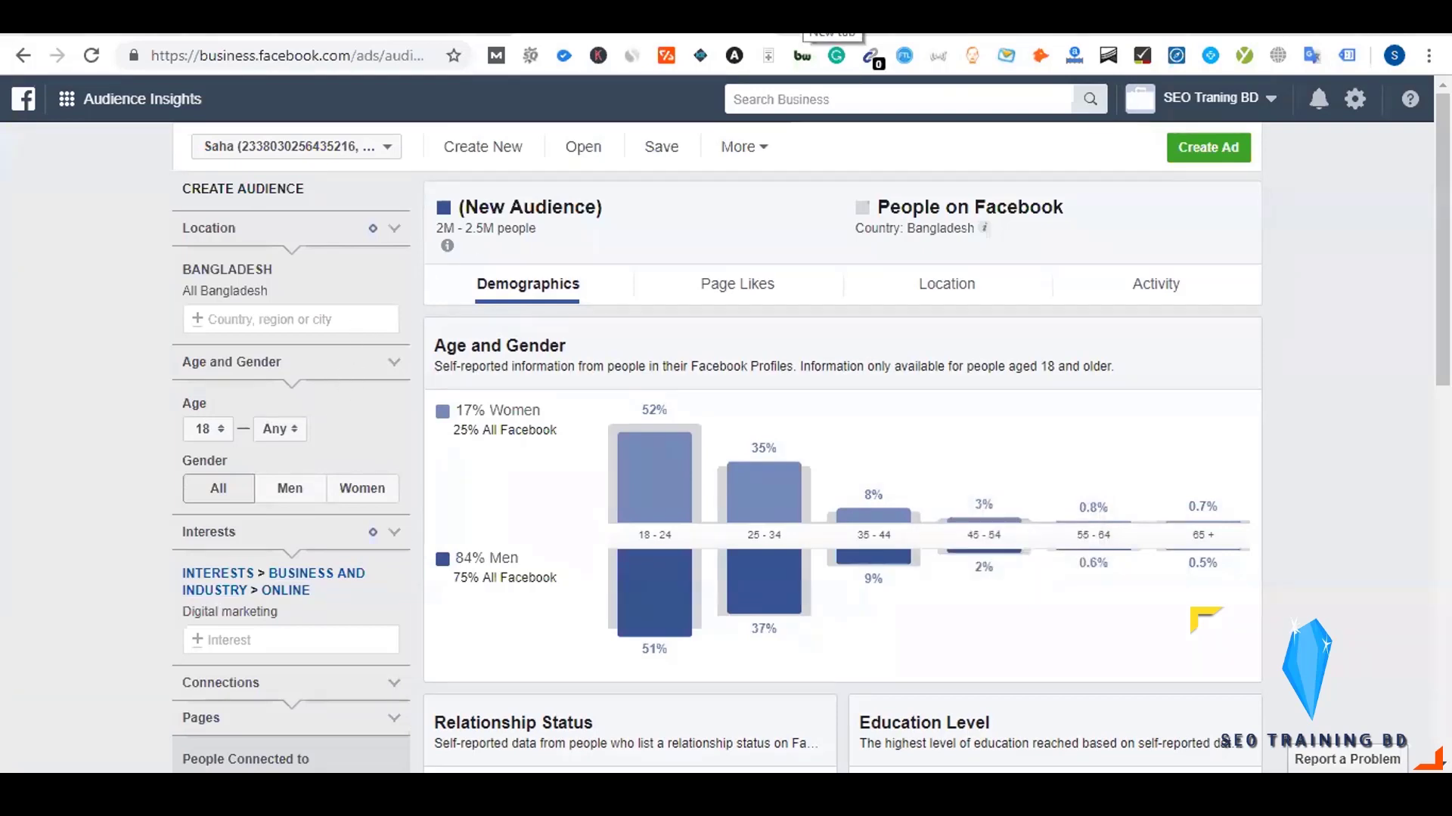
- Search Google for socialbakers in a new tab and open the site's Facebook Stats page
key("ctrl+t")
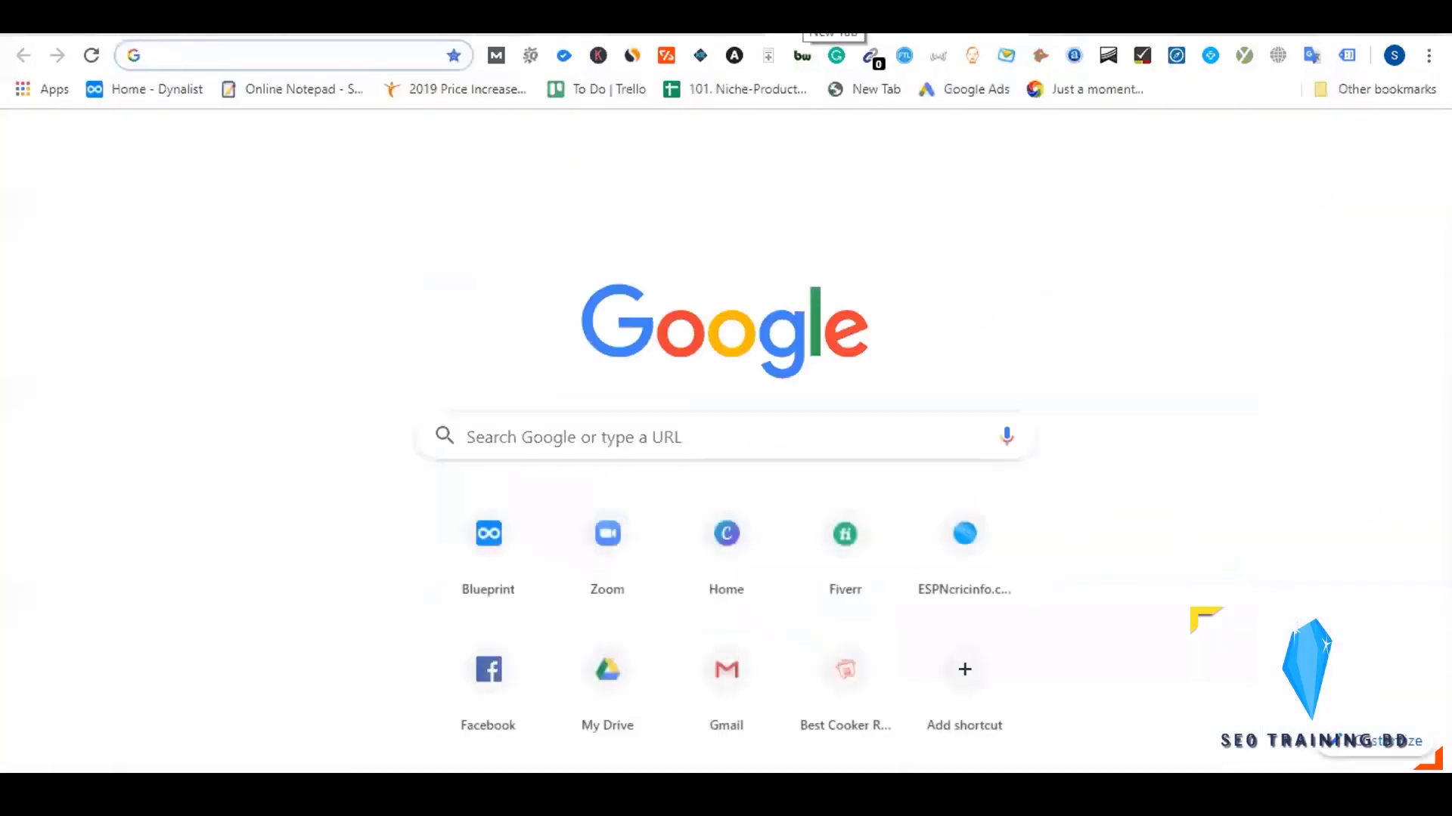
type("social")
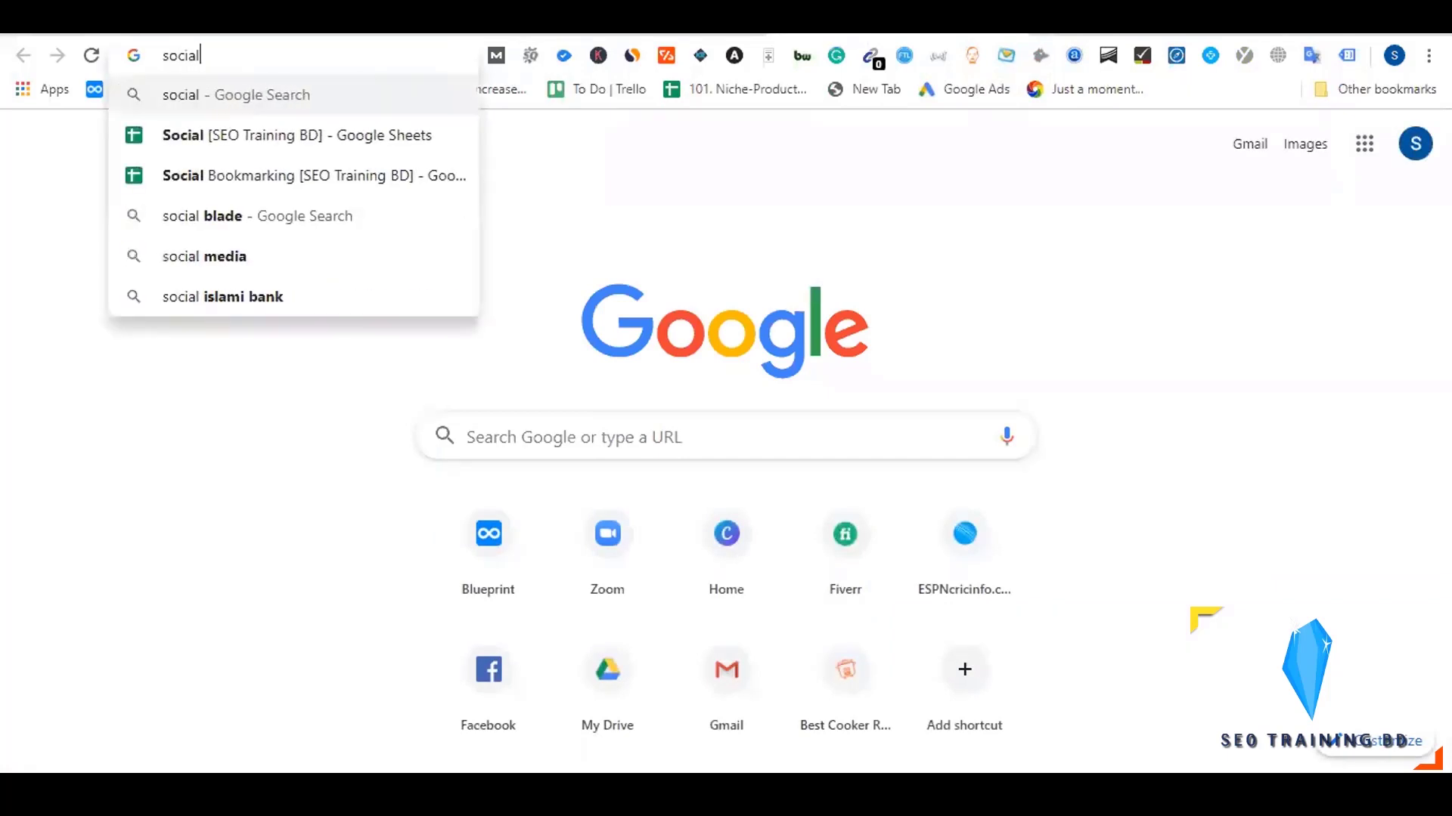
type("bakers")
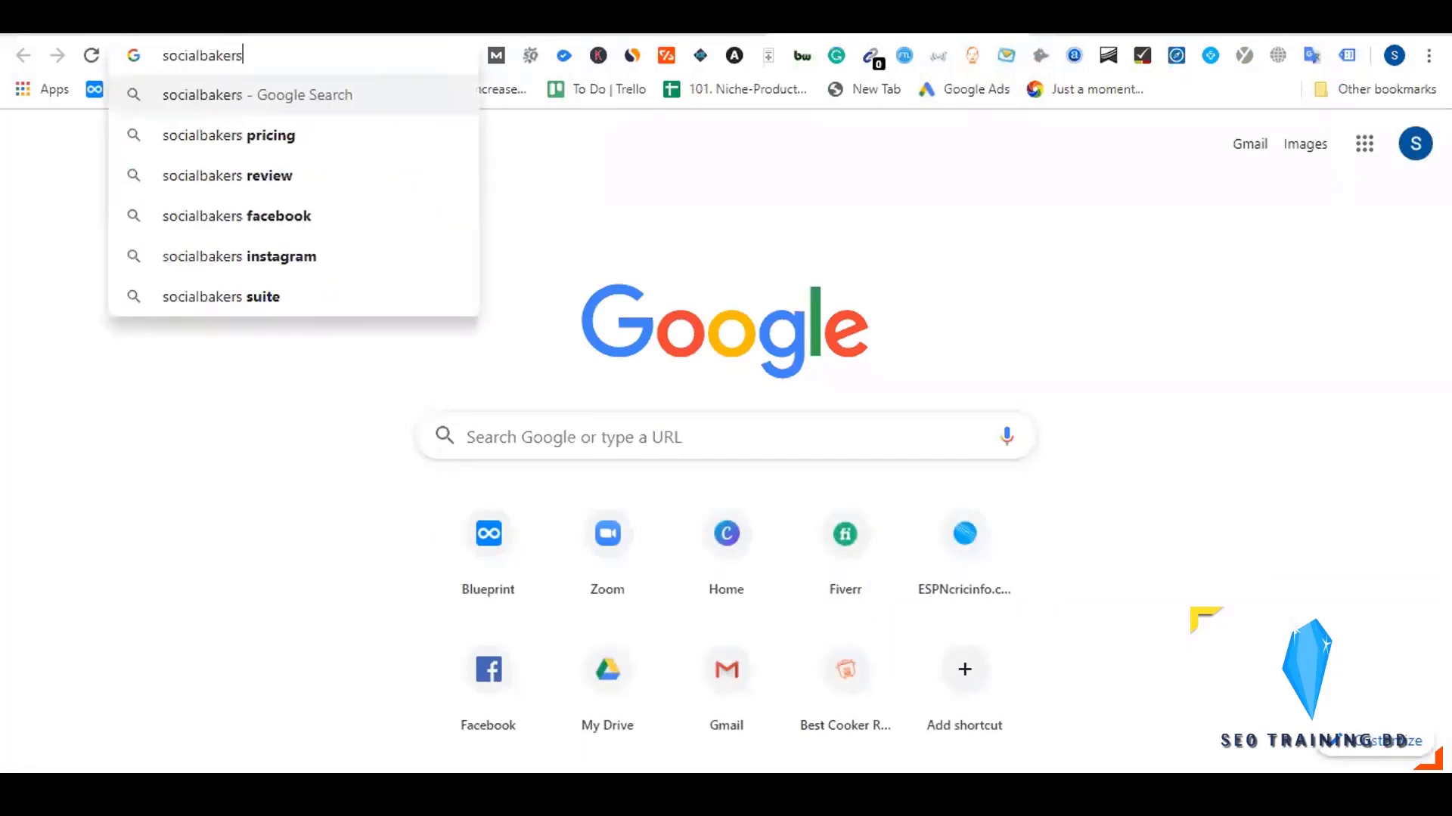
key("Return")
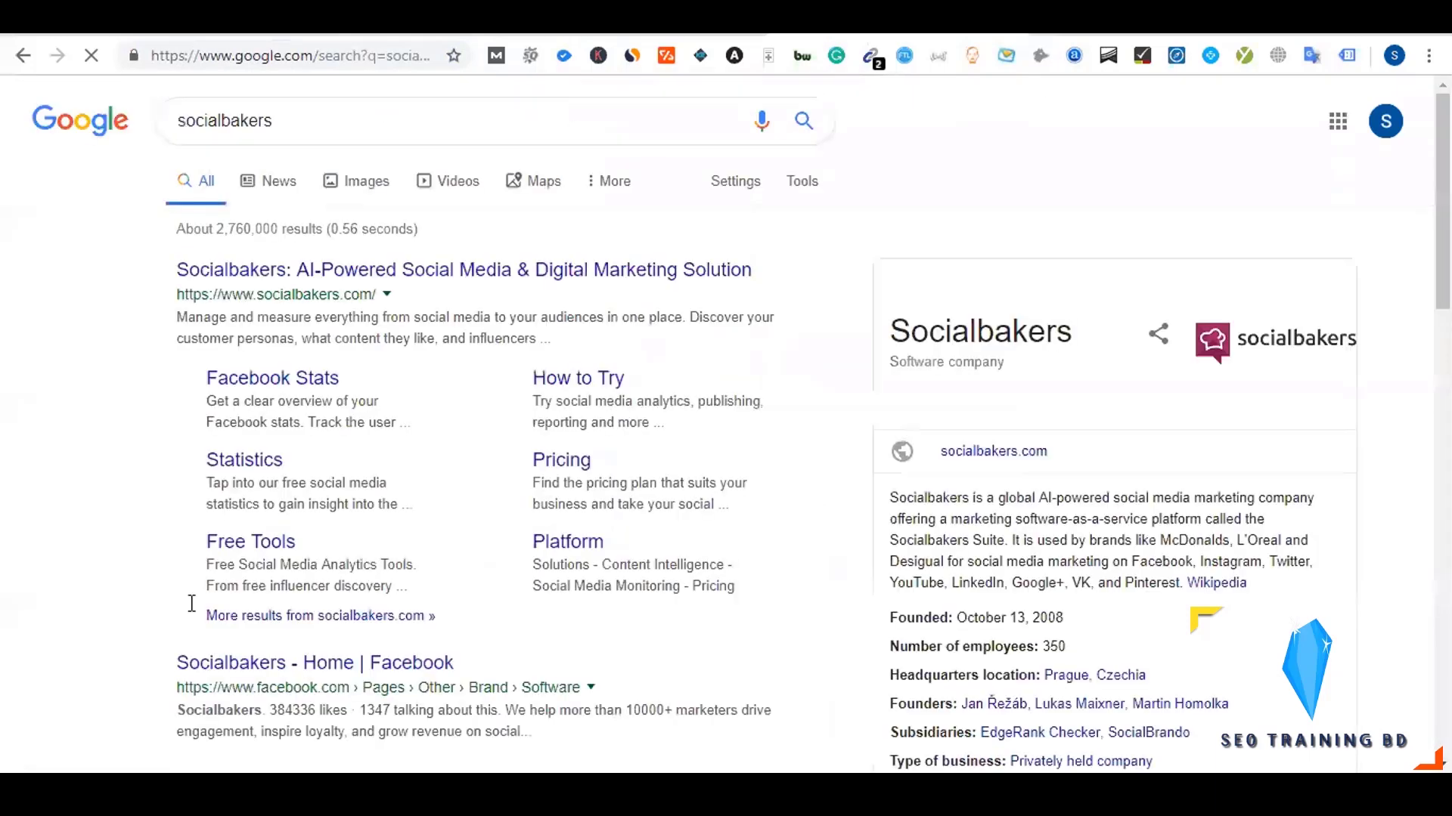
left_click(276, 379)
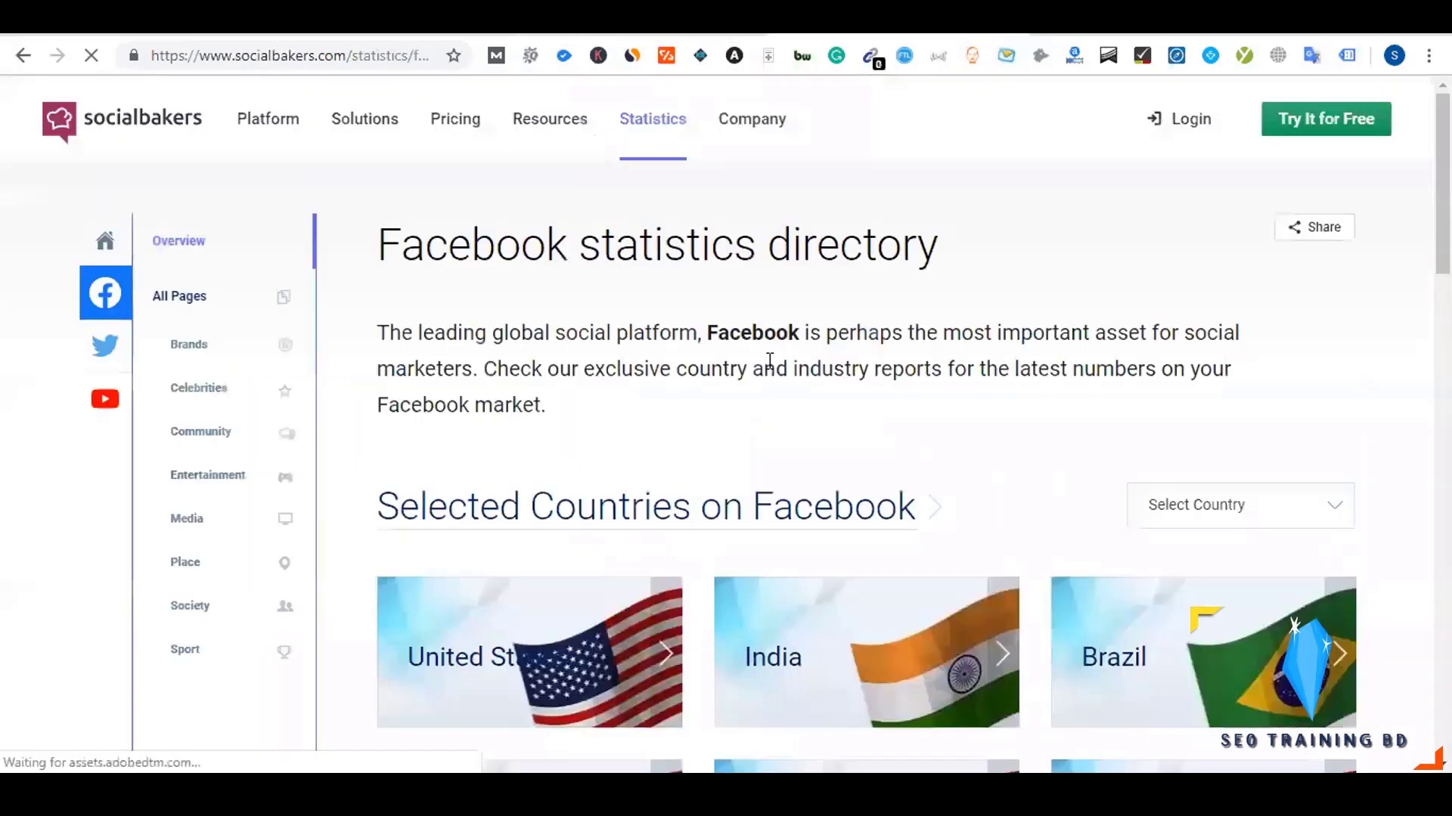
- Look over the directory's selected countries and industries, and choose Bangladesh as the country
scroll(759, 398, "down", 2)
scroll(759, 405, "down", 5)
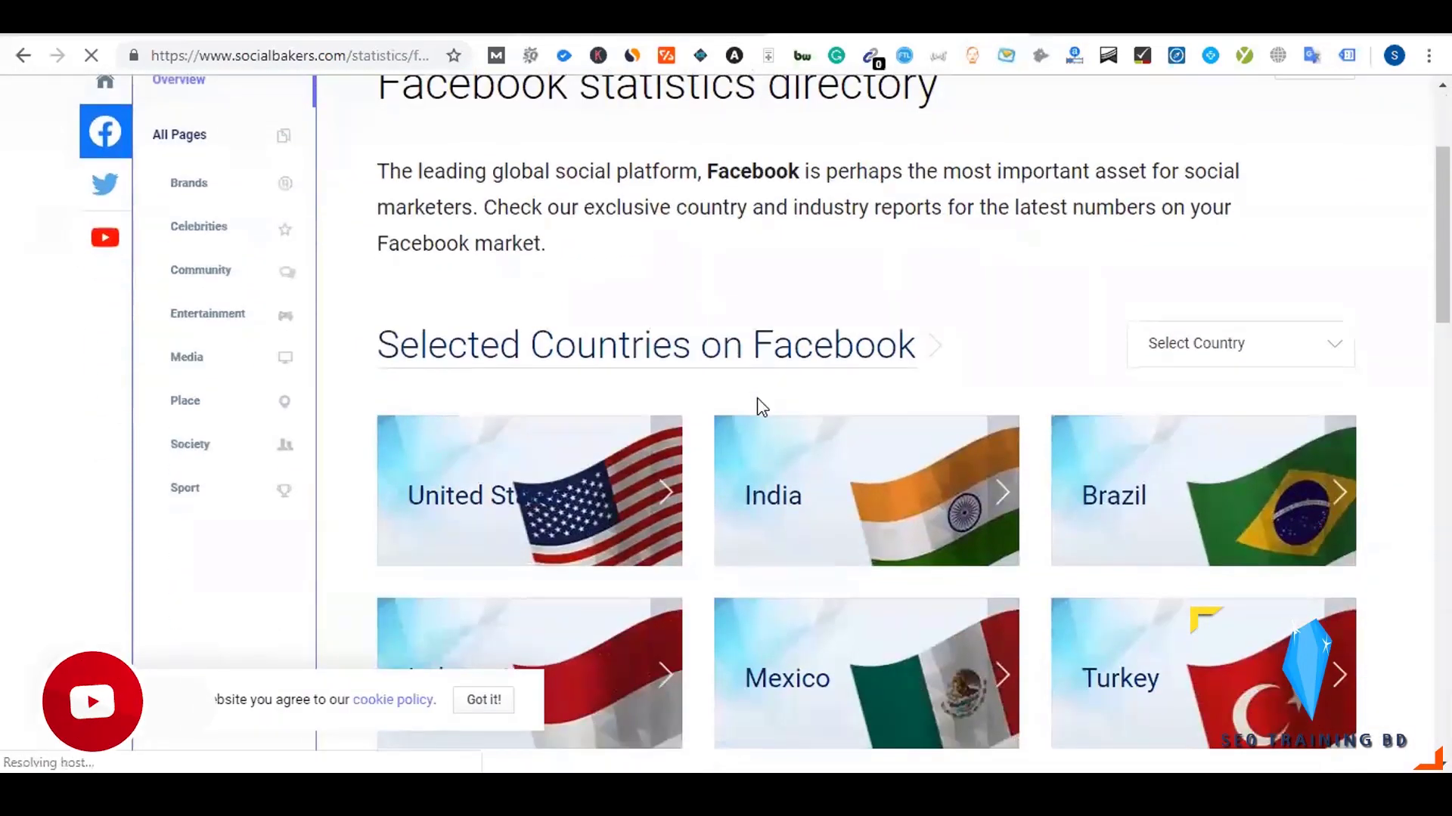
scroll(759, 408, "down", 3)
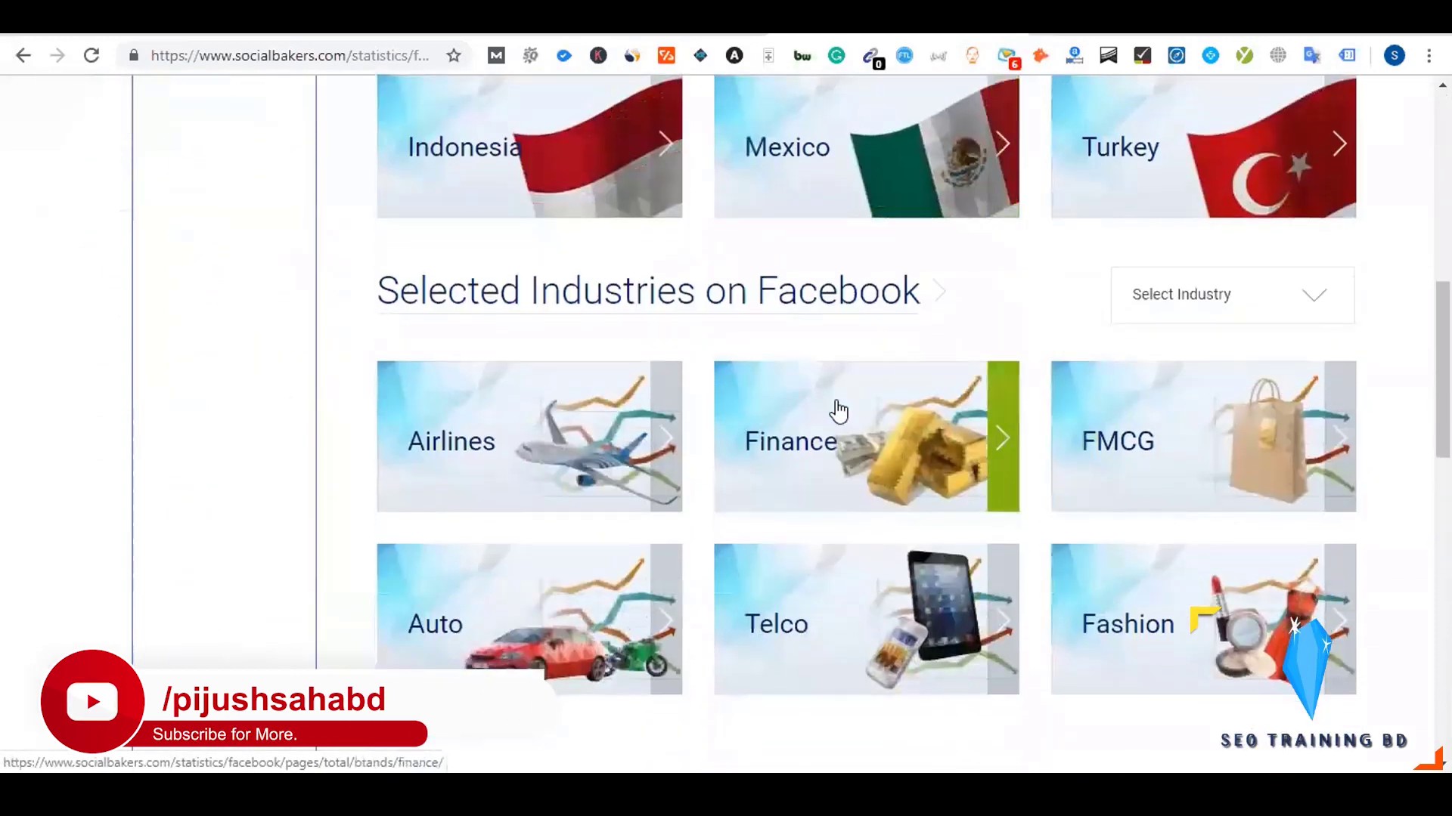
scroll(1229, 321, "up", 6)
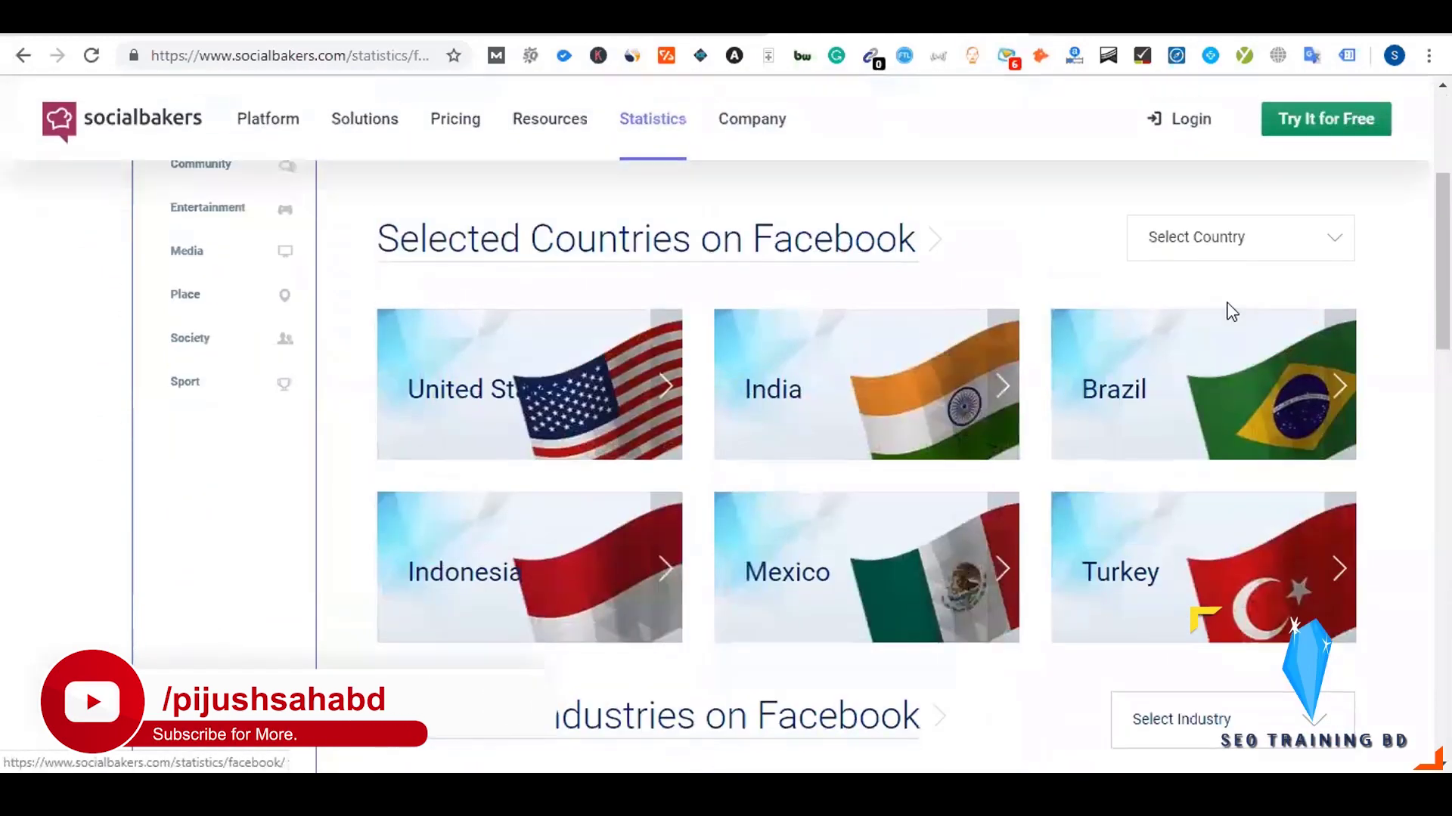
left_click(1233, 256)
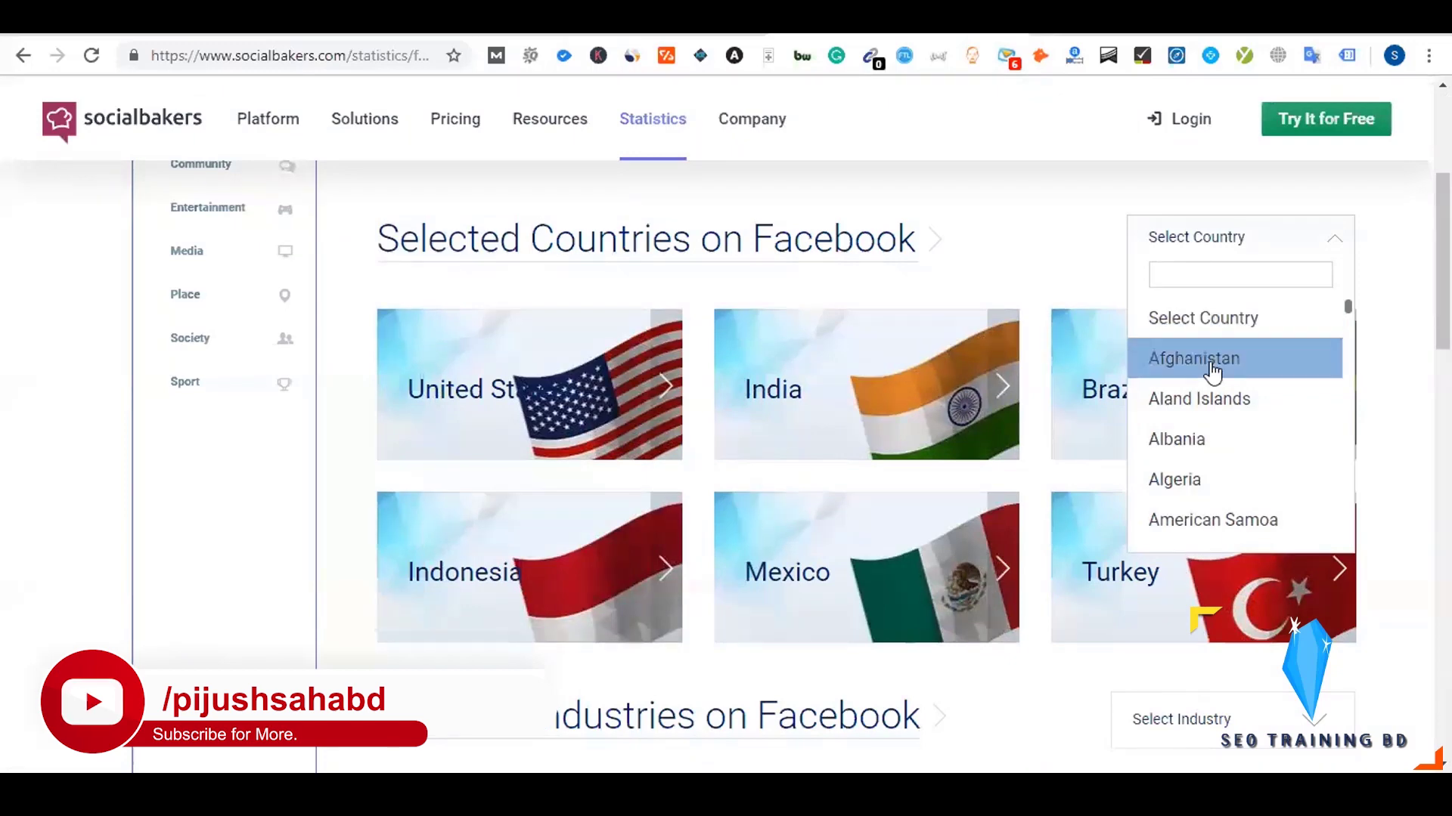
type("bang")
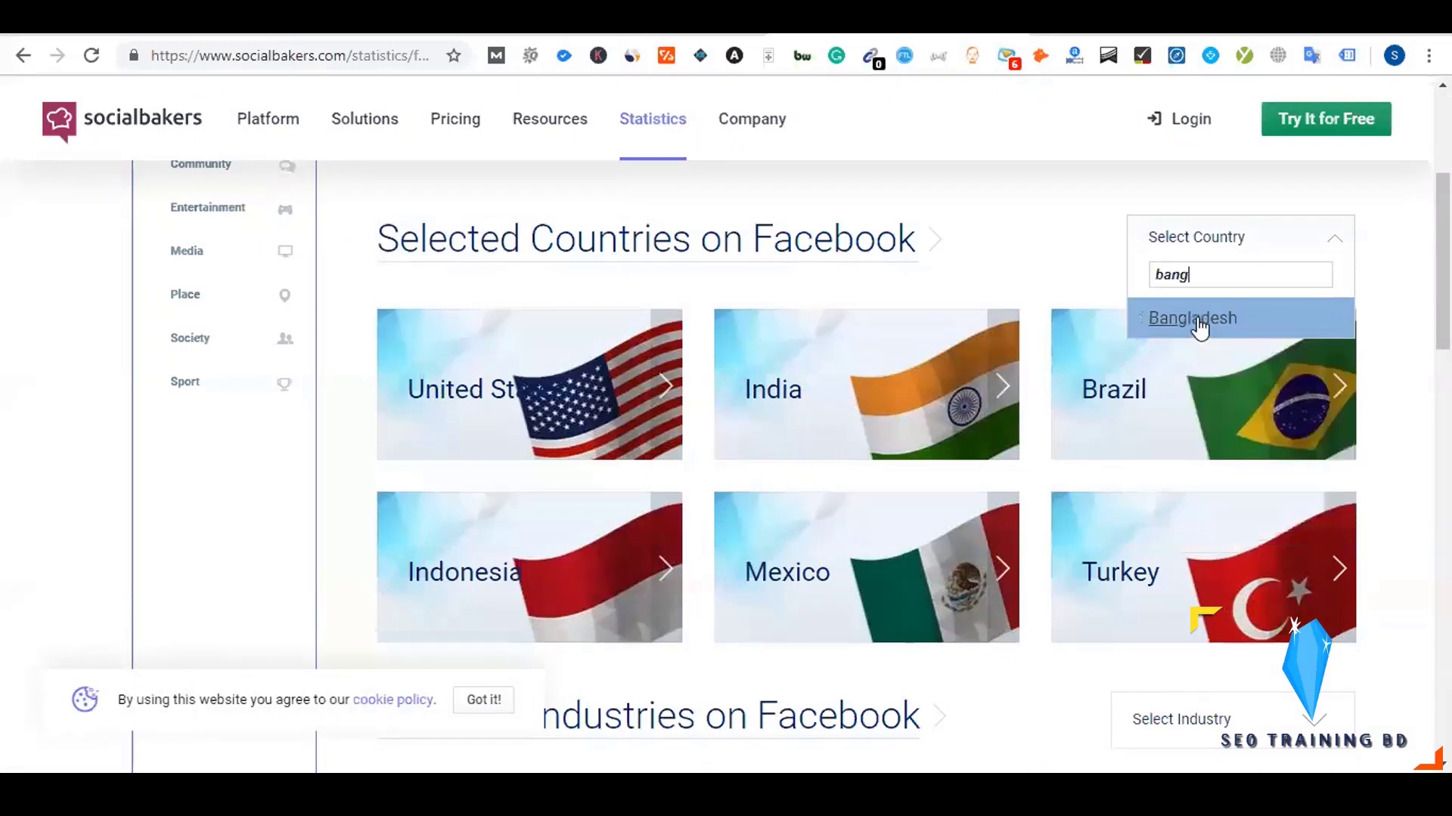
left_click(1199, 318)
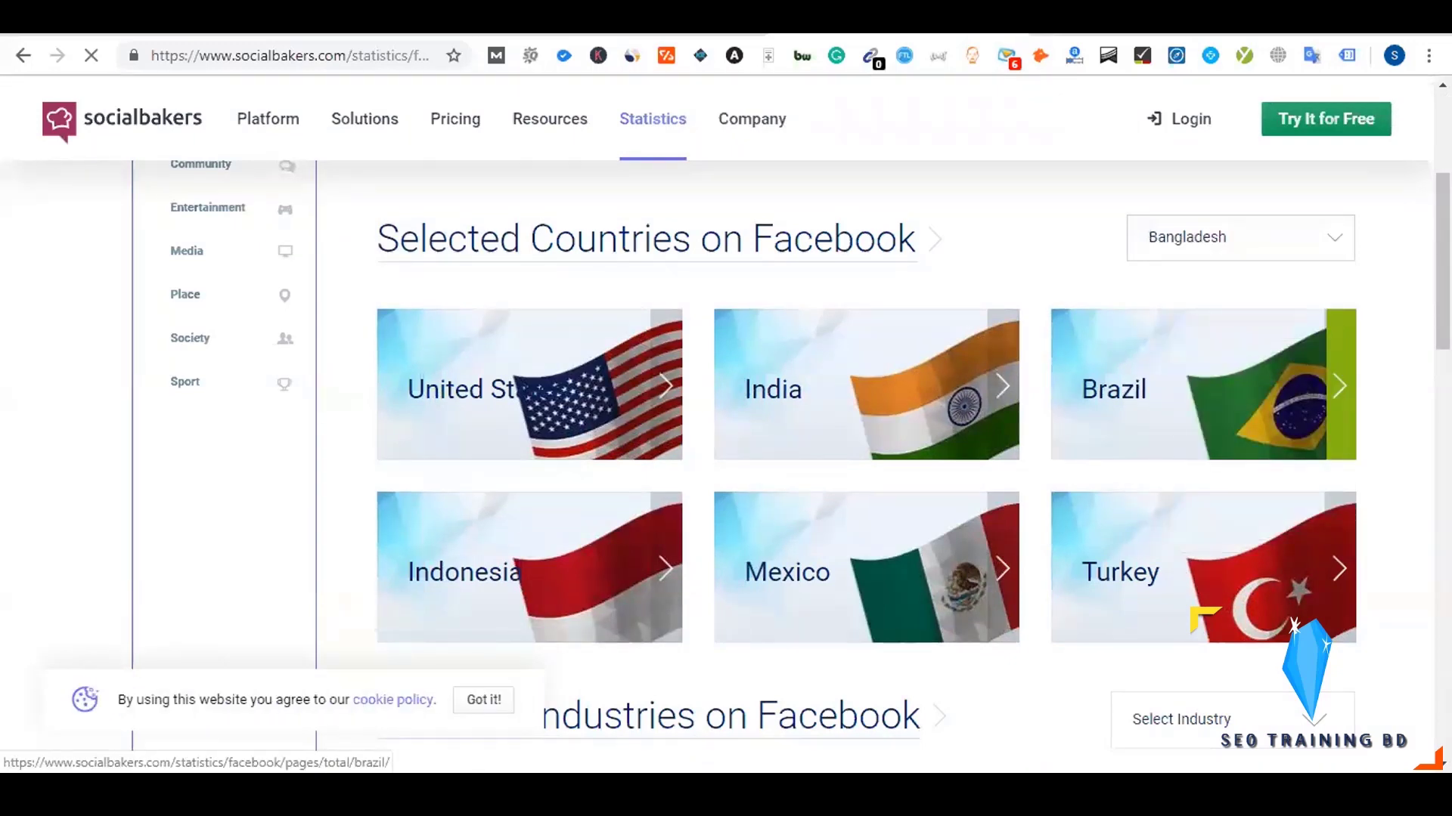
- Switch the Brazil Facebook page statistics to Bangladesh, leaving the industry unselected
left_click(356, 56)
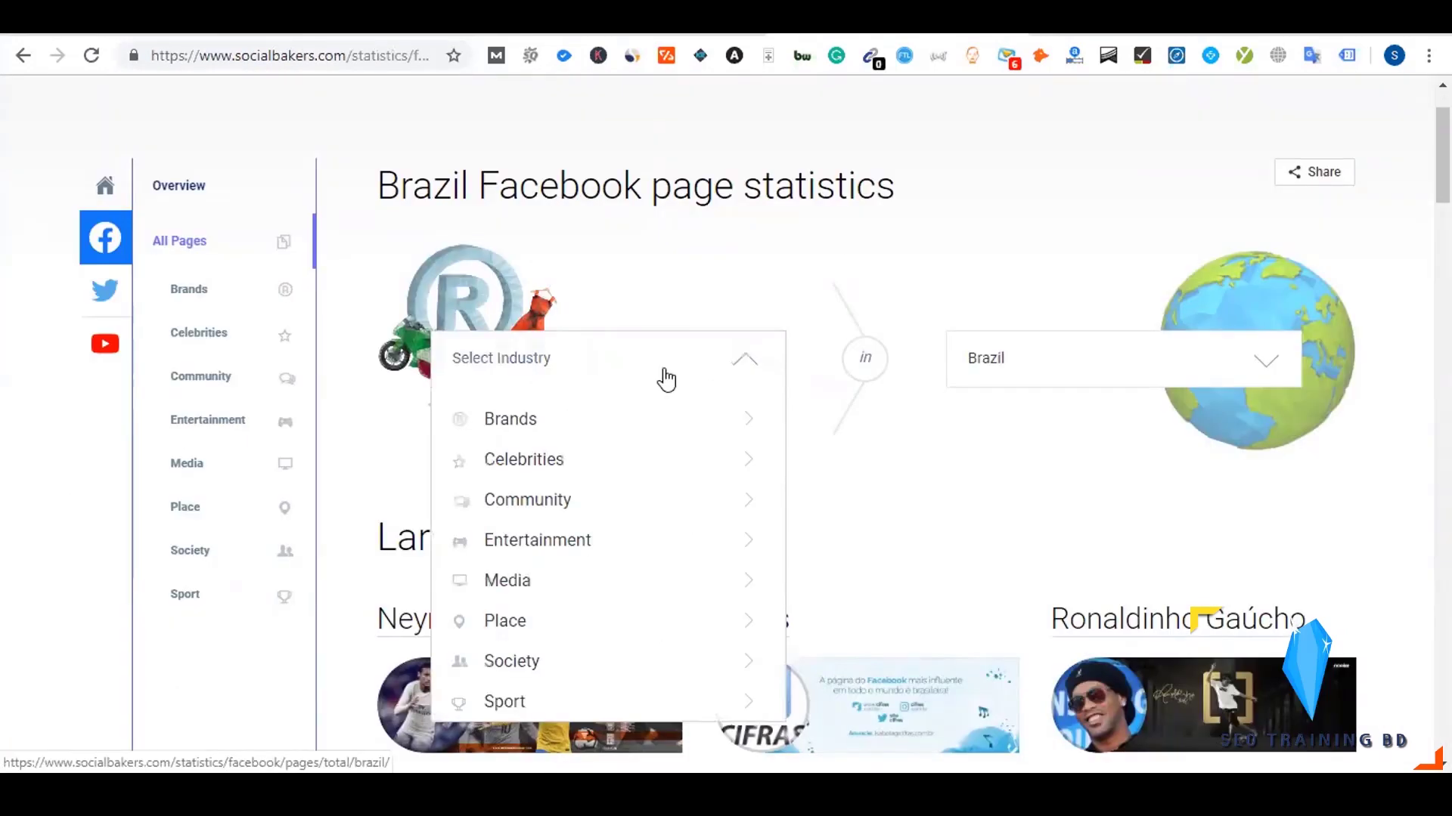
left_click(665, 378)
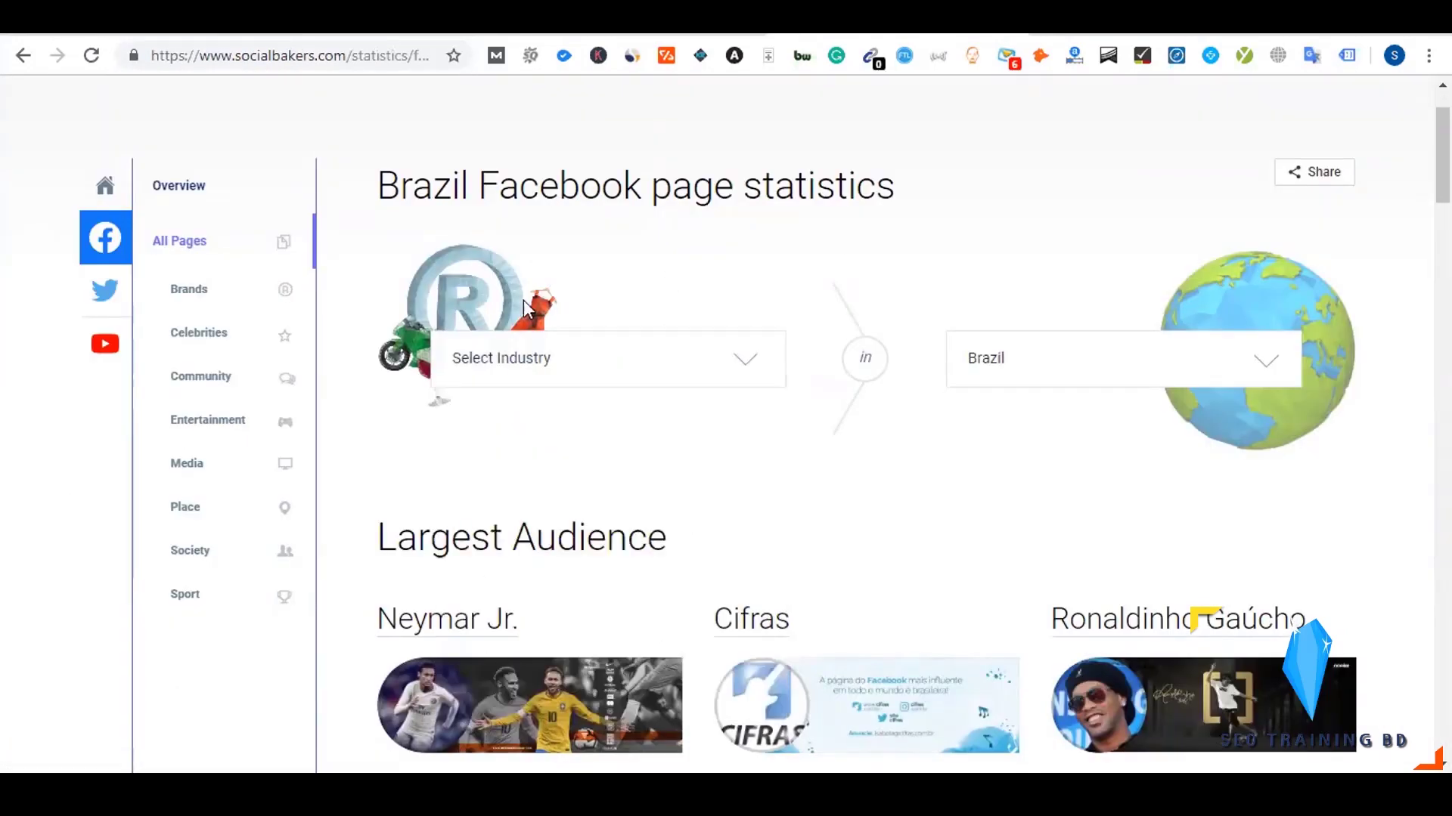
left_click(1157, 358)
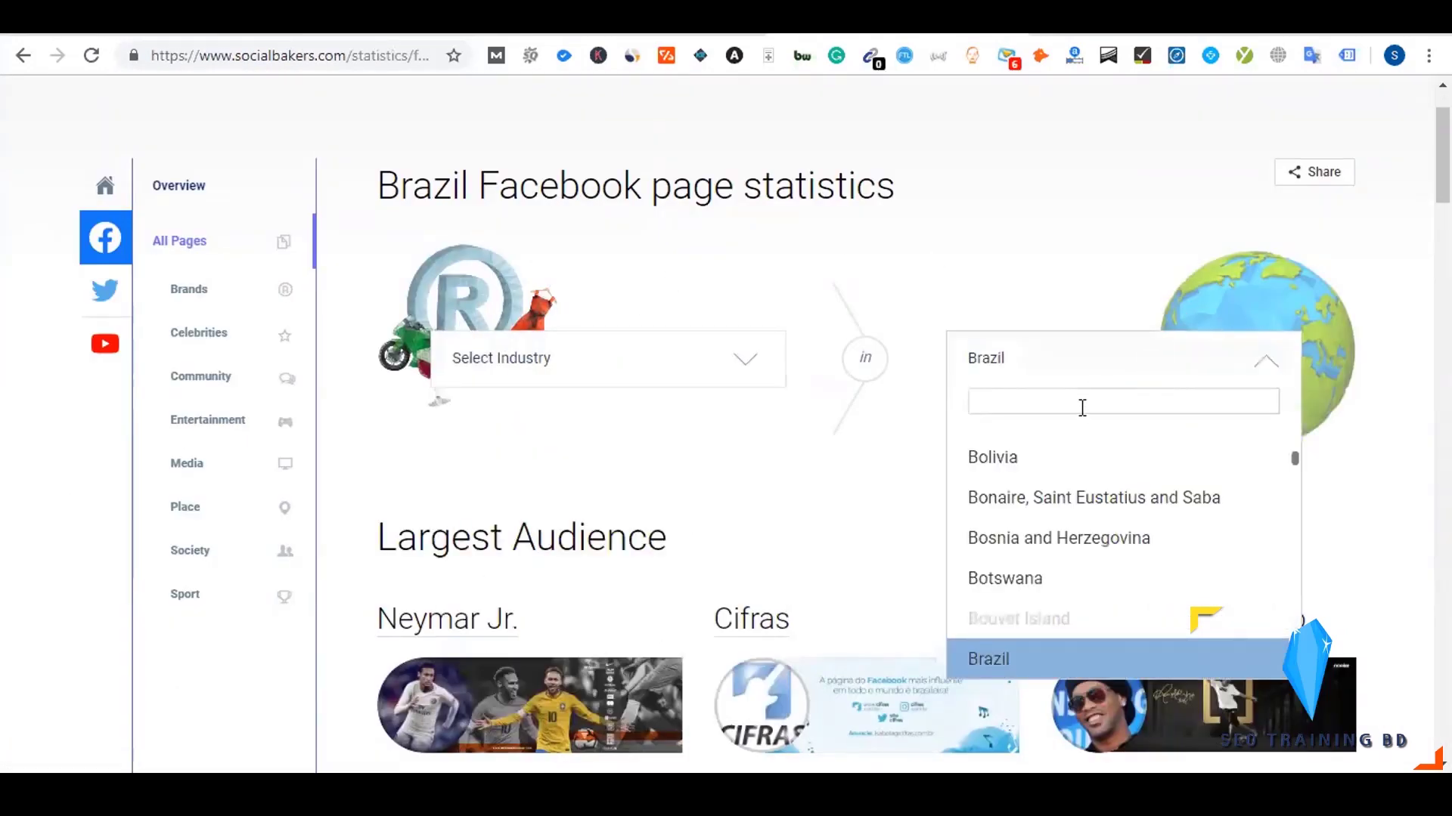
type("ban")
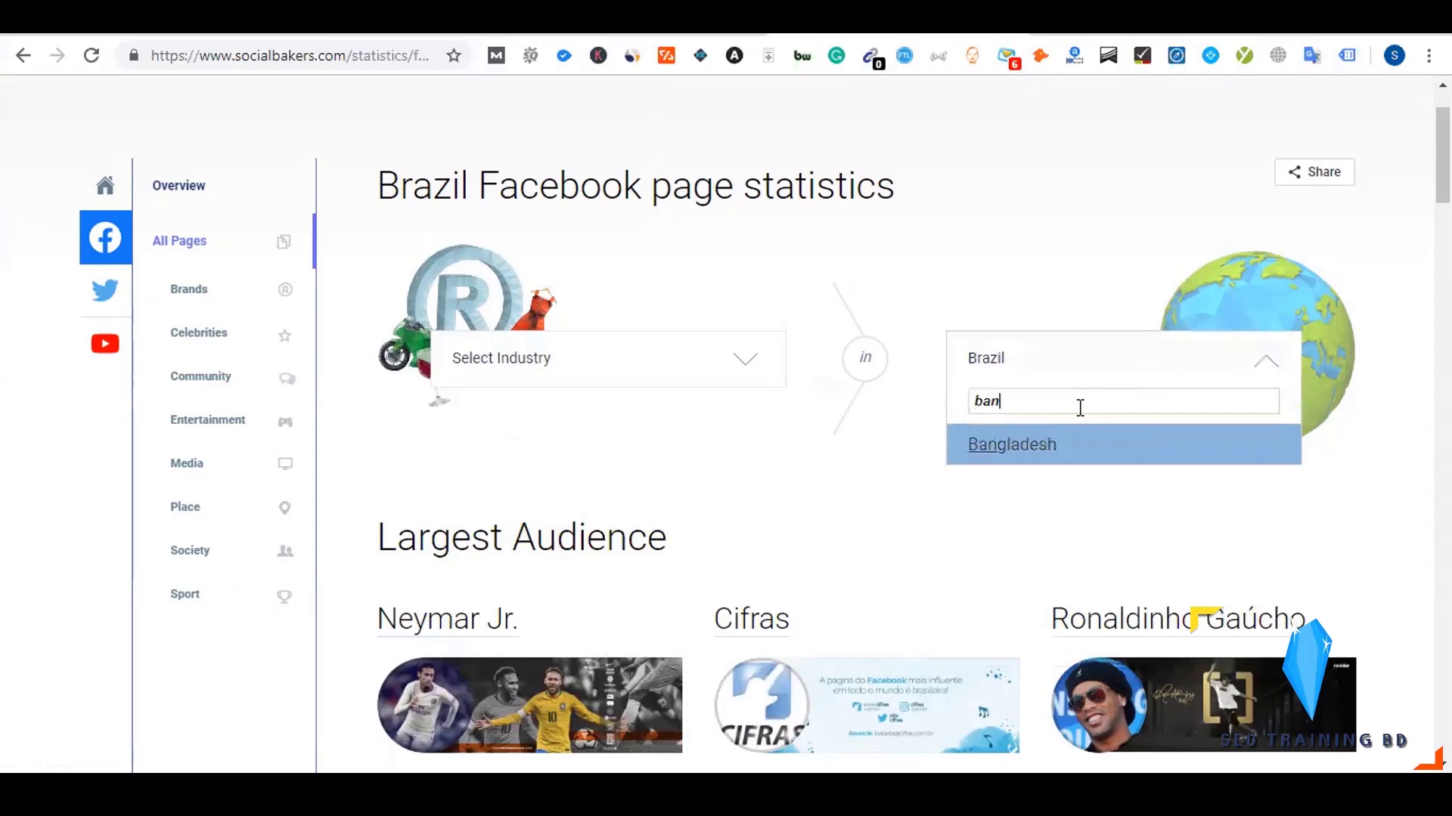
left_click(1039, 451)
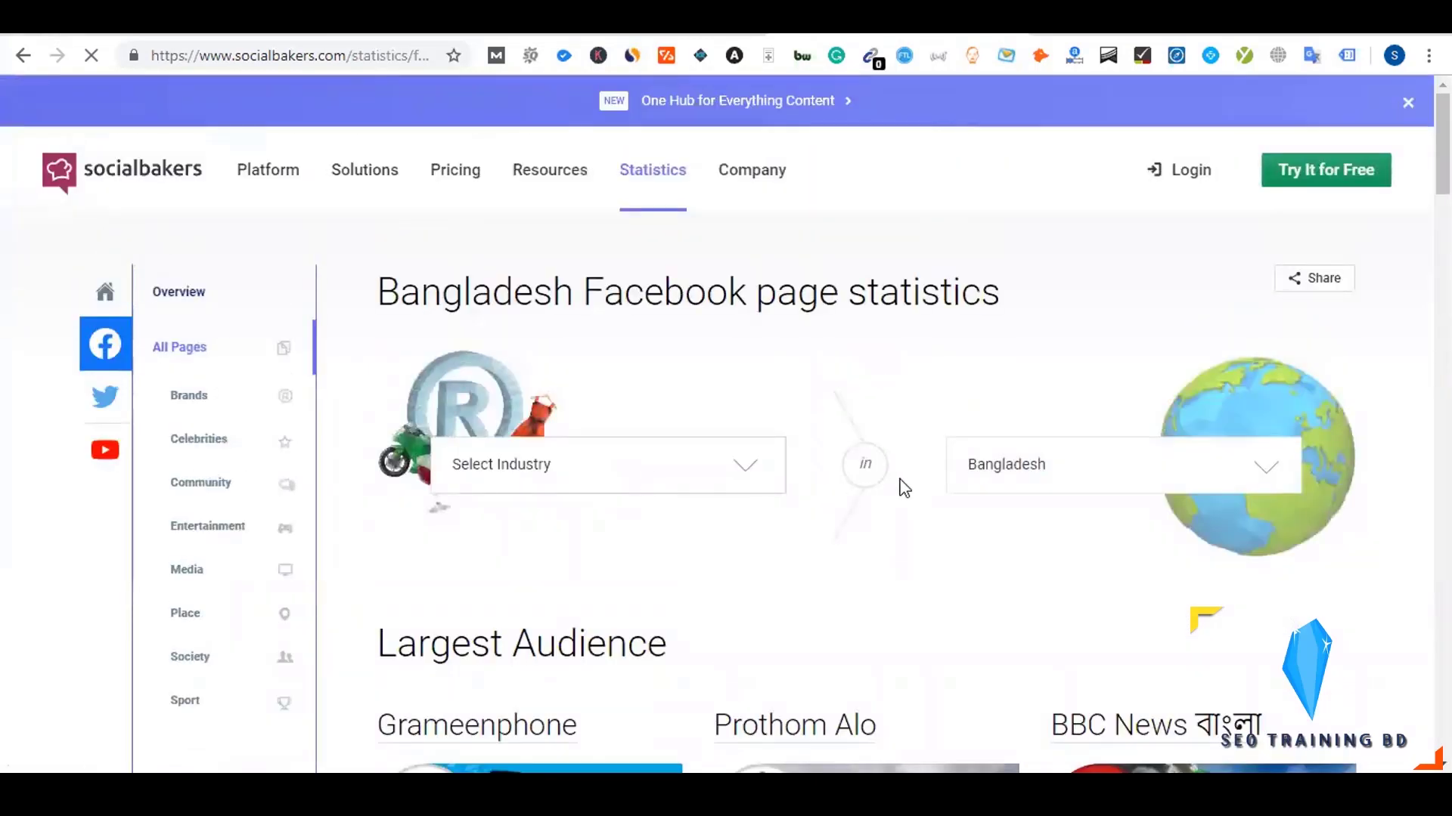
- Examine the Bangladesh Facebook page statistics, including the pages with the largest audience
scroll(898, 486, "down", 2)
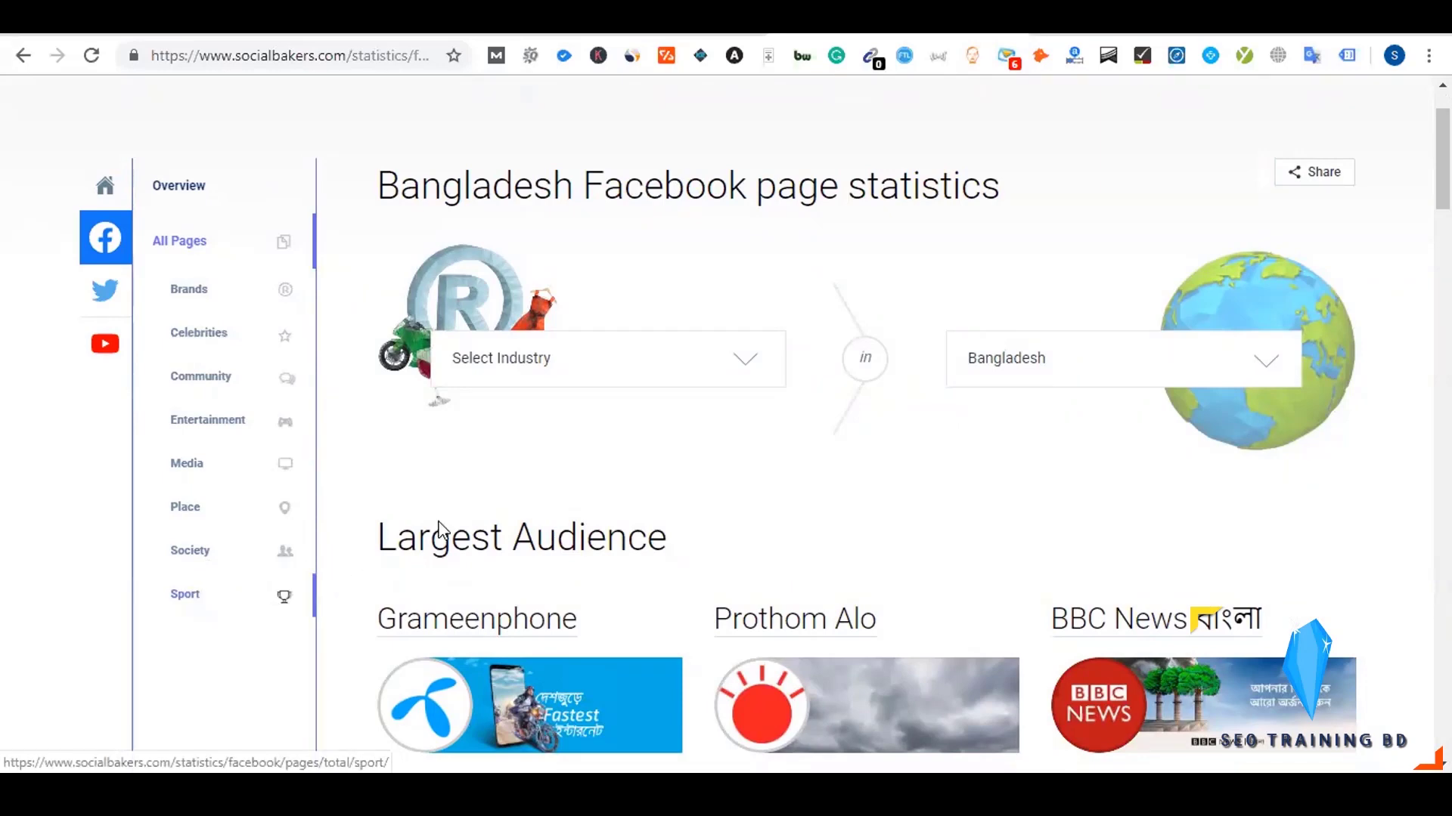
scroll(525, 470, "down", 1)
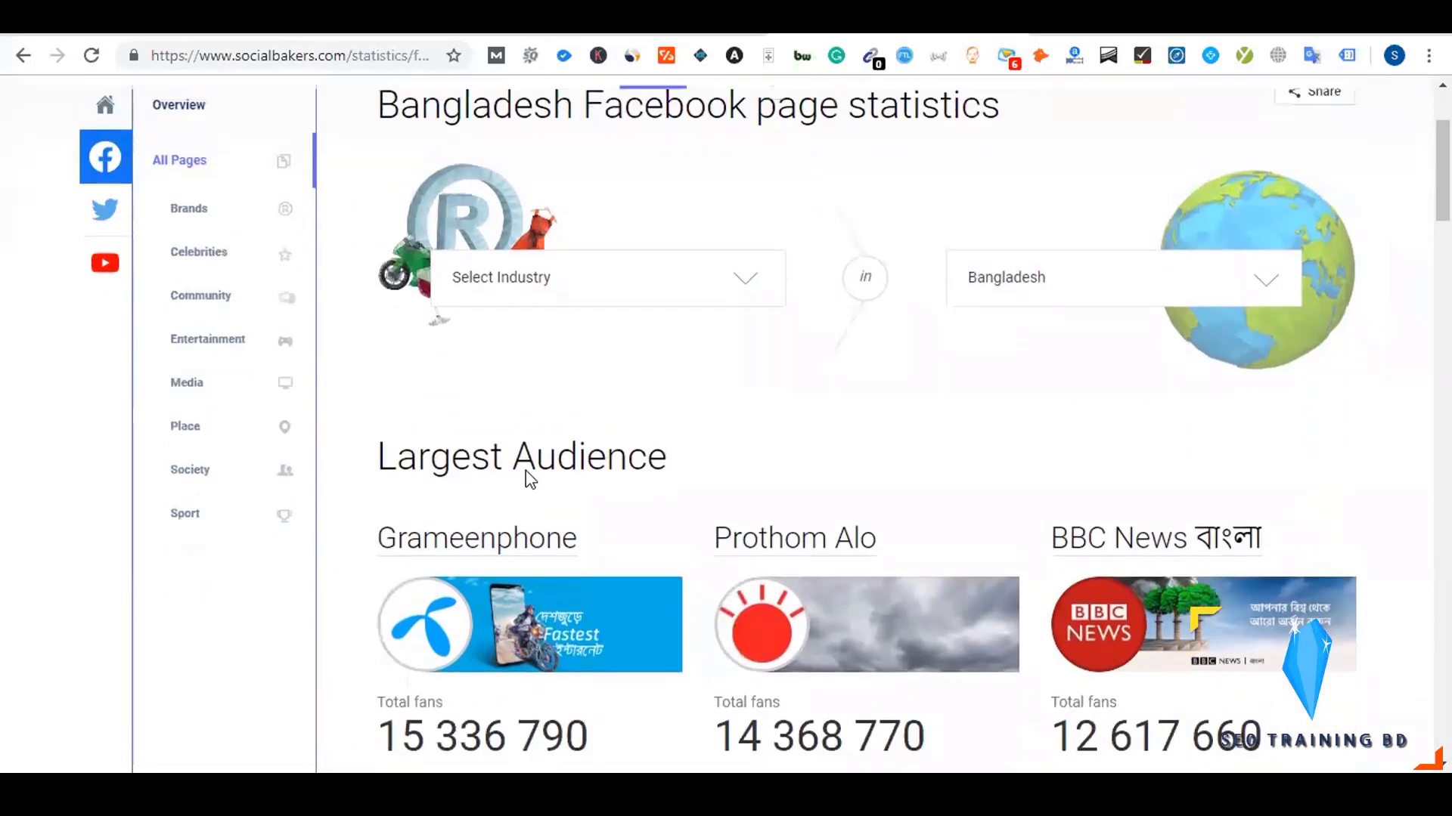
scroll(525, 470, "up", 3)
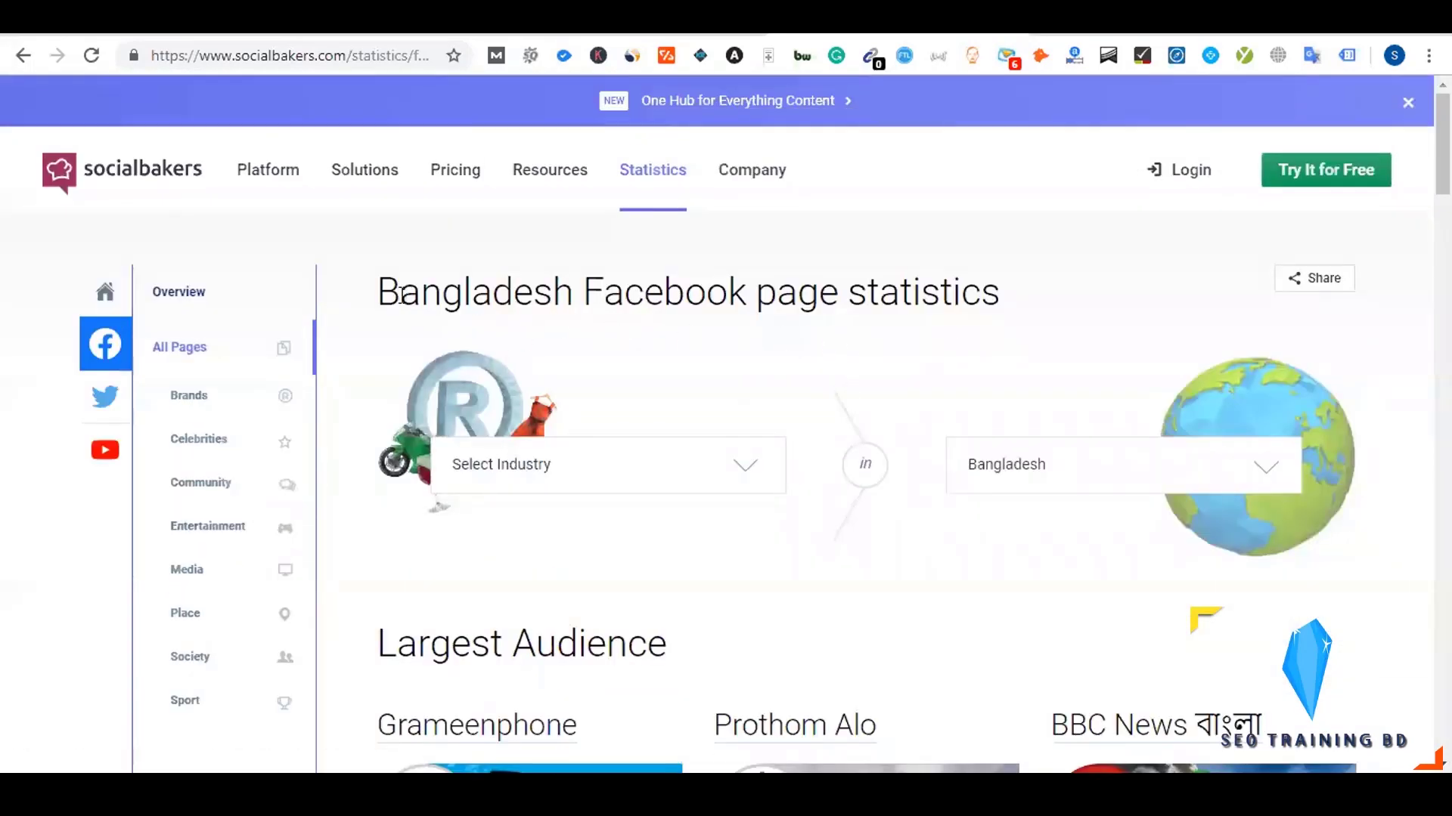
left_click_drag(387, 291, 728, 294)
double_click(748, 294)
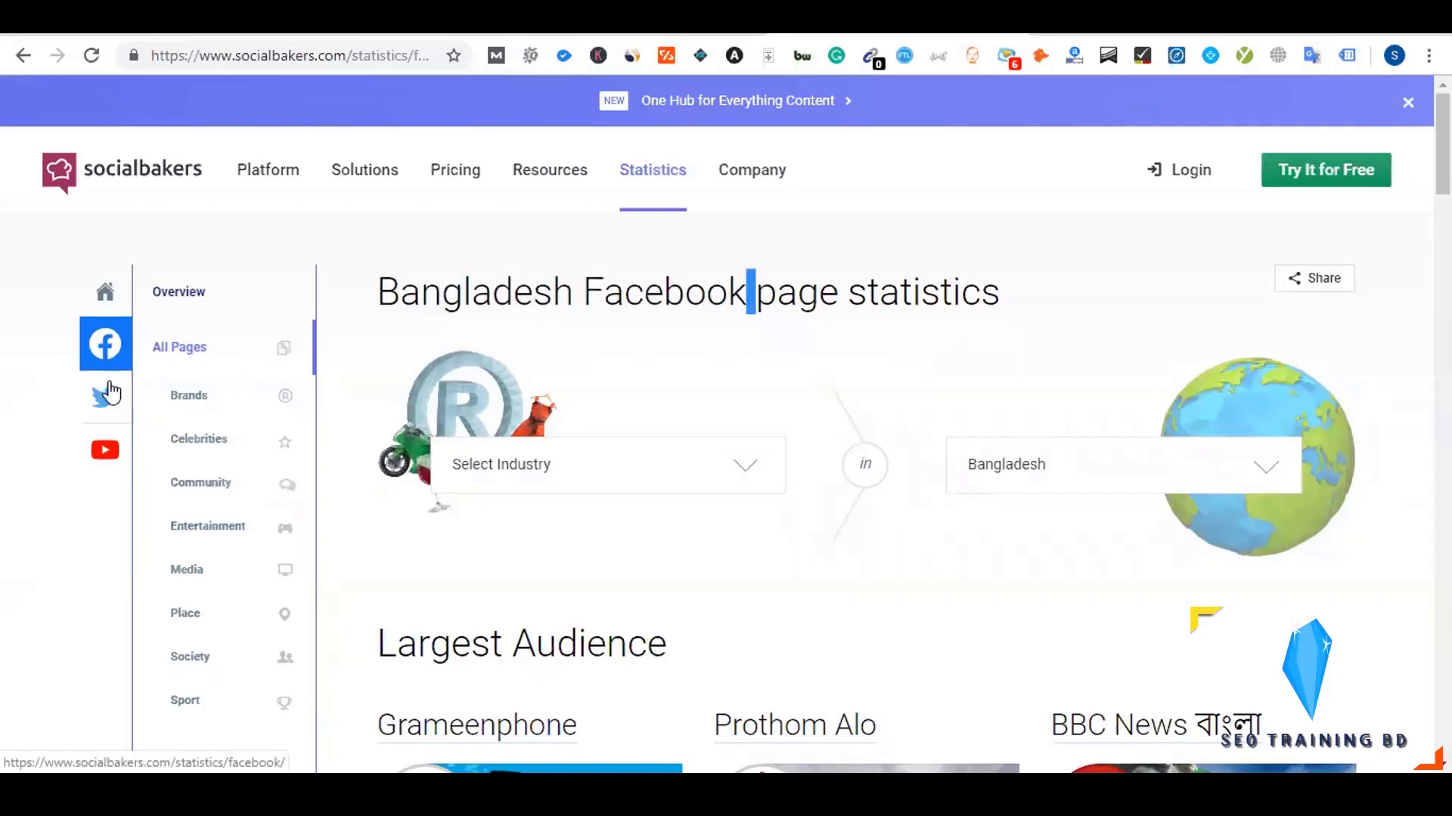
left_click(307, 56)
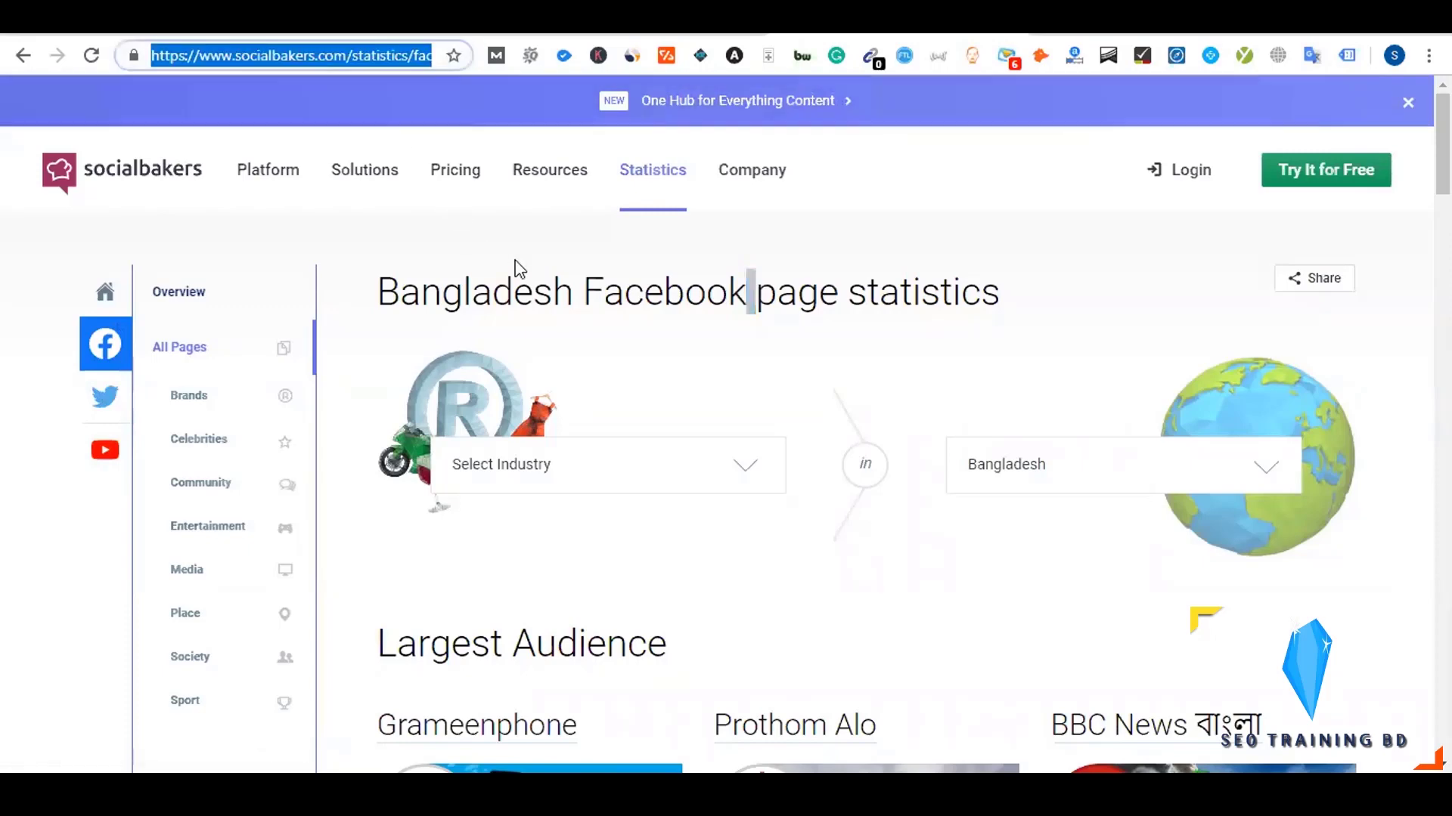
left_click(565, 292)
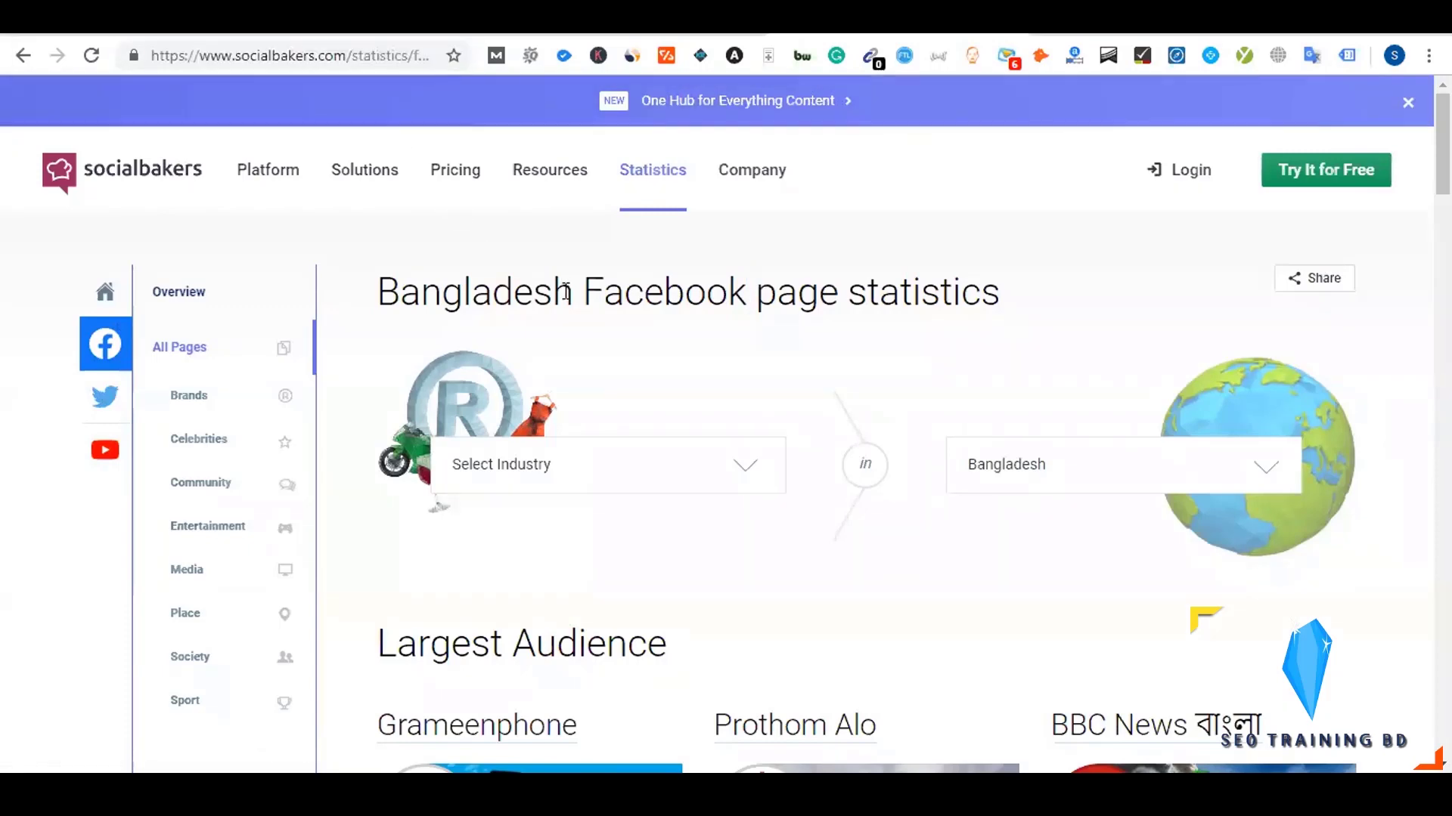
scroll(570, 146, "down", 2)
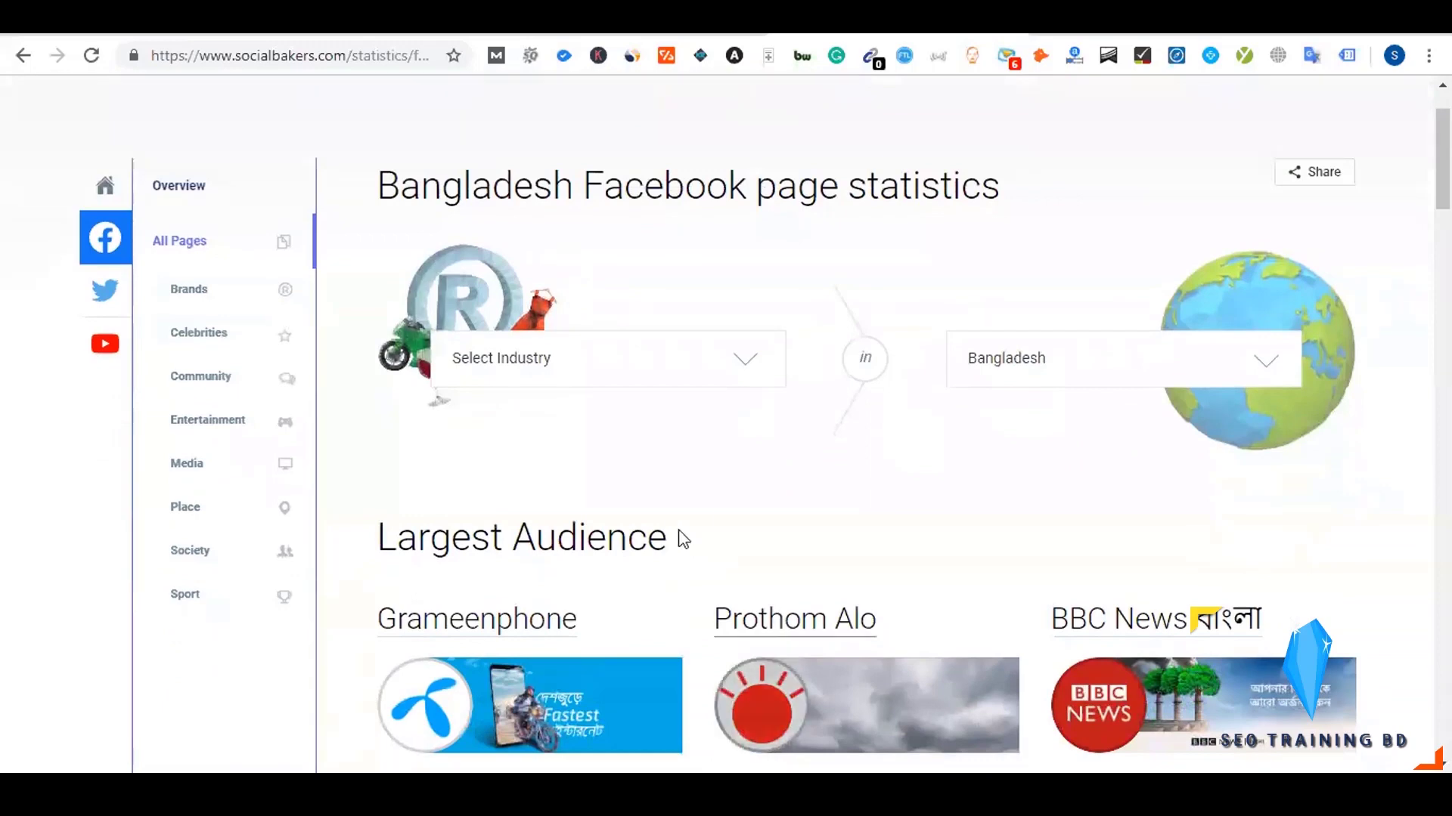
scroll(680, 538, "down", 2)
scroll(665, 501, "up", 2)
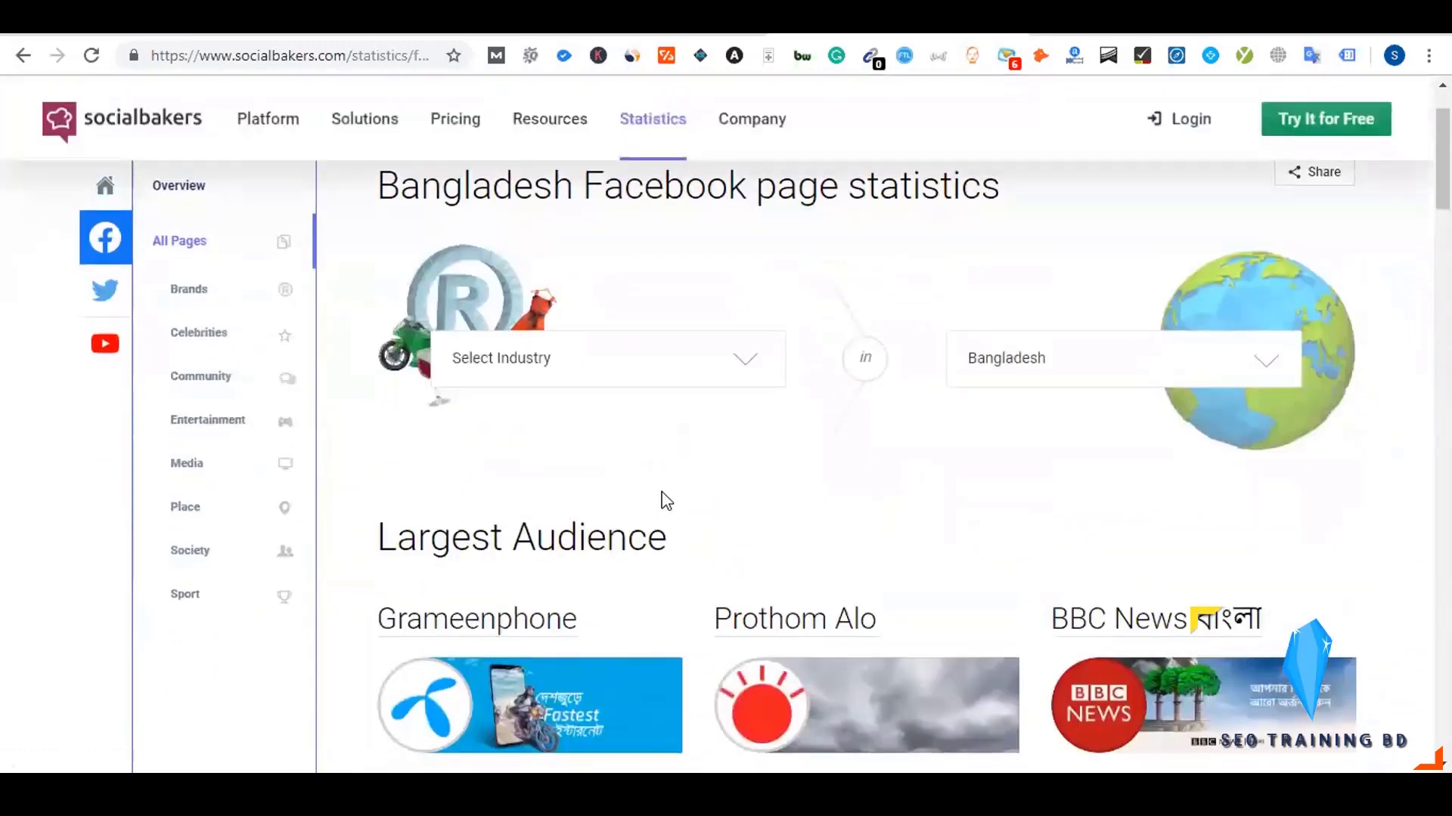
scroll(664, 502, "down", 4)
scroll(639, 499, "down", 2)
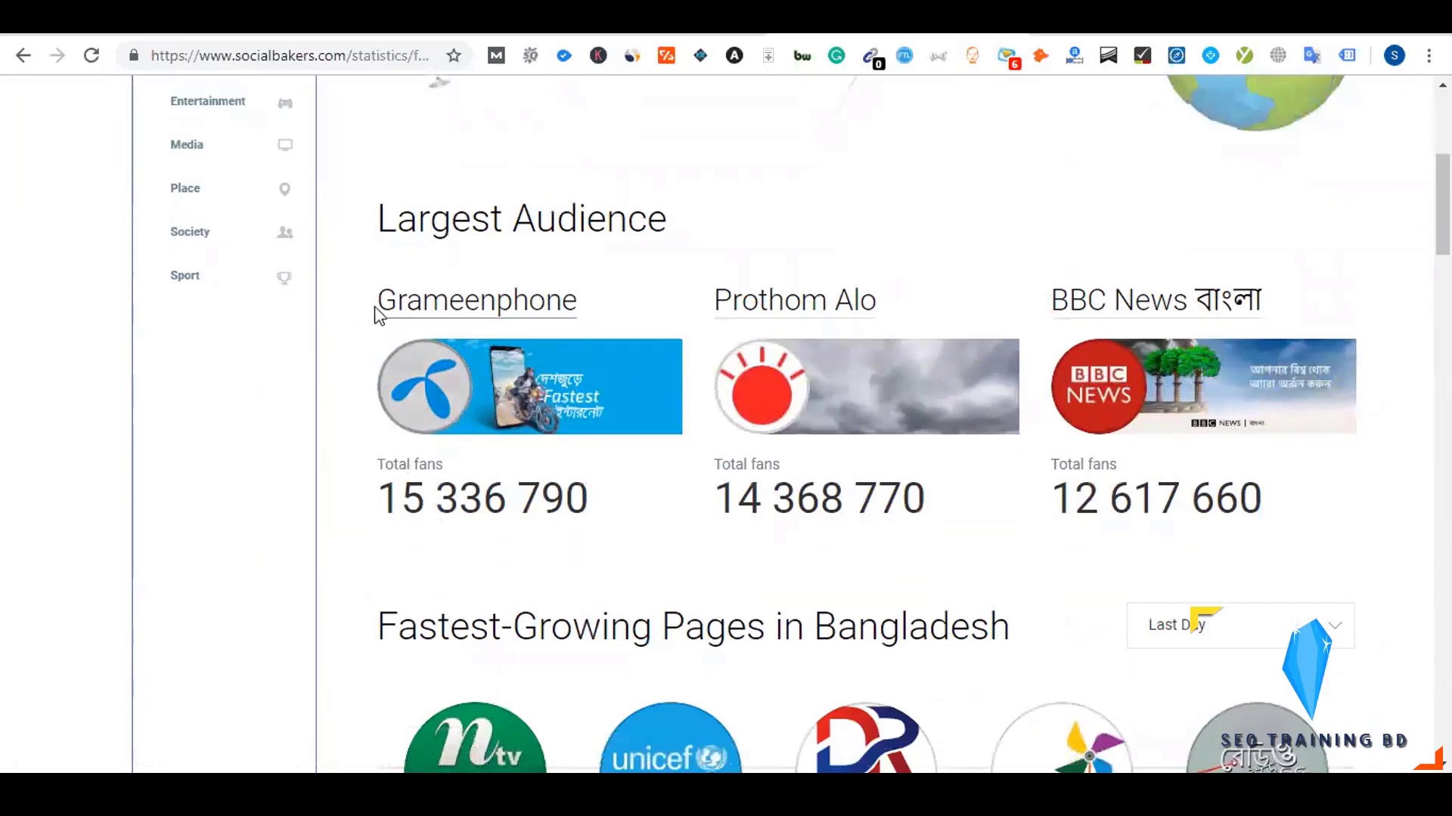
- Copy Grameenphone from the Largest Audience section and add it as an interest in the ad set's detailed targeting in Ads Manager
left_click_drag(376, 302, 579, 301)
key("ctrl+c")
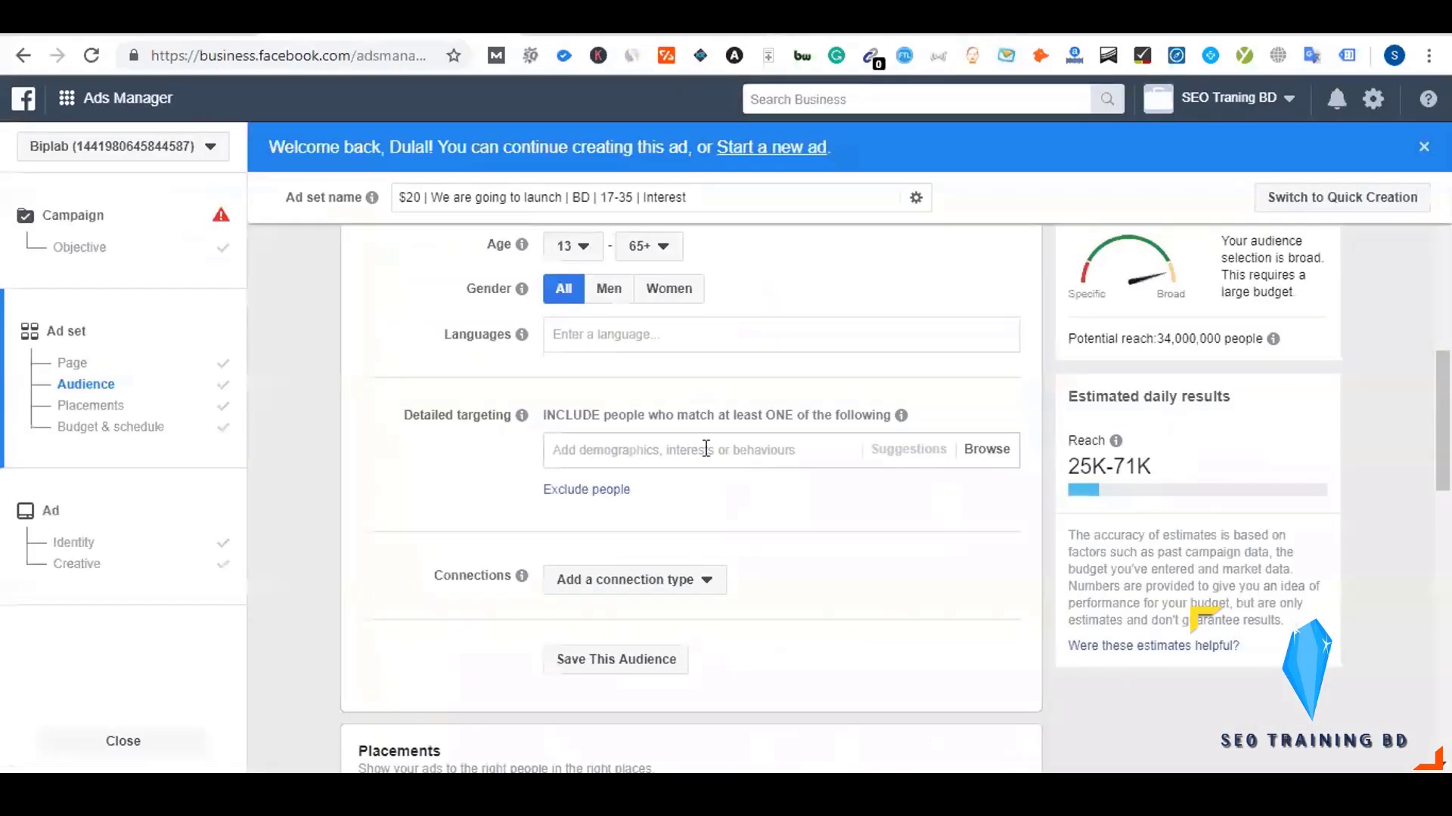
left_click(666, 446)
key("ctrl+v")
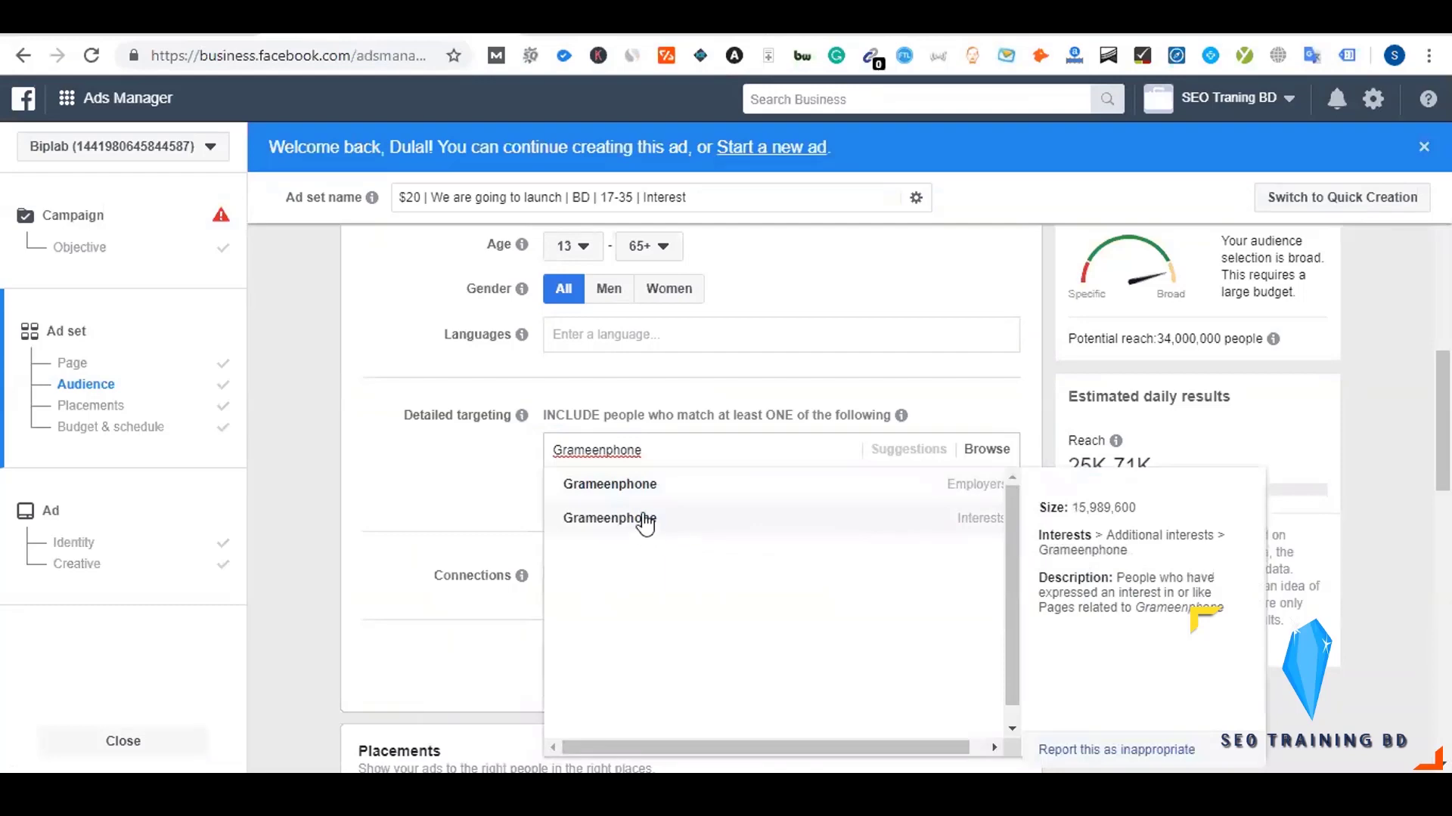
left_click(647, 520)
- Copy Prothom Alo from Socialbakers' Largest Audience section and add it as an interest in the ad set's detailed targeting in Ads Manager
key("ctrl+Tab")
left_click_drag(712, 301, 877, 300)
key("ctrl+c")
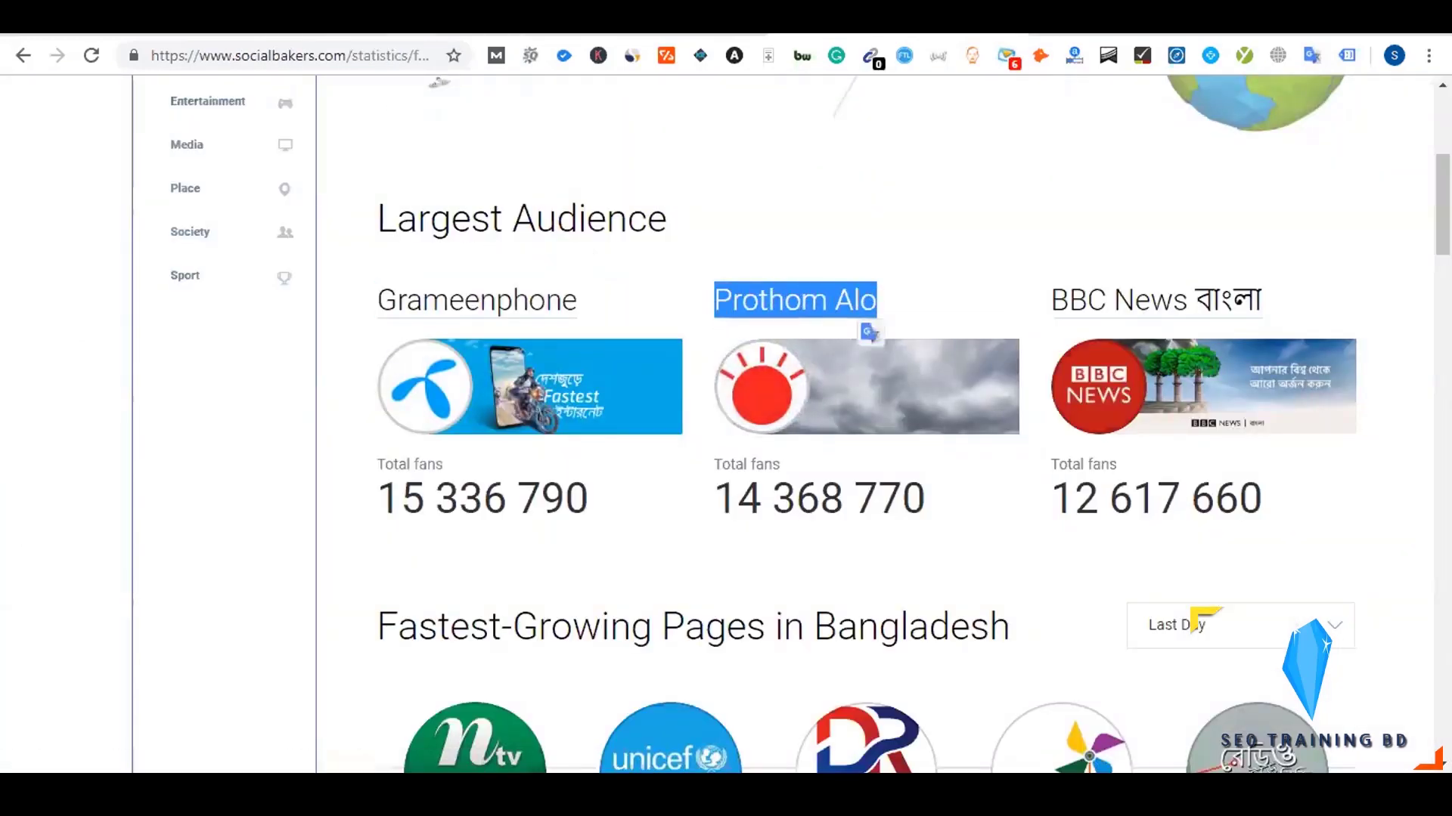
key("ctrl+shift+Tab")
key("ctrl+v")
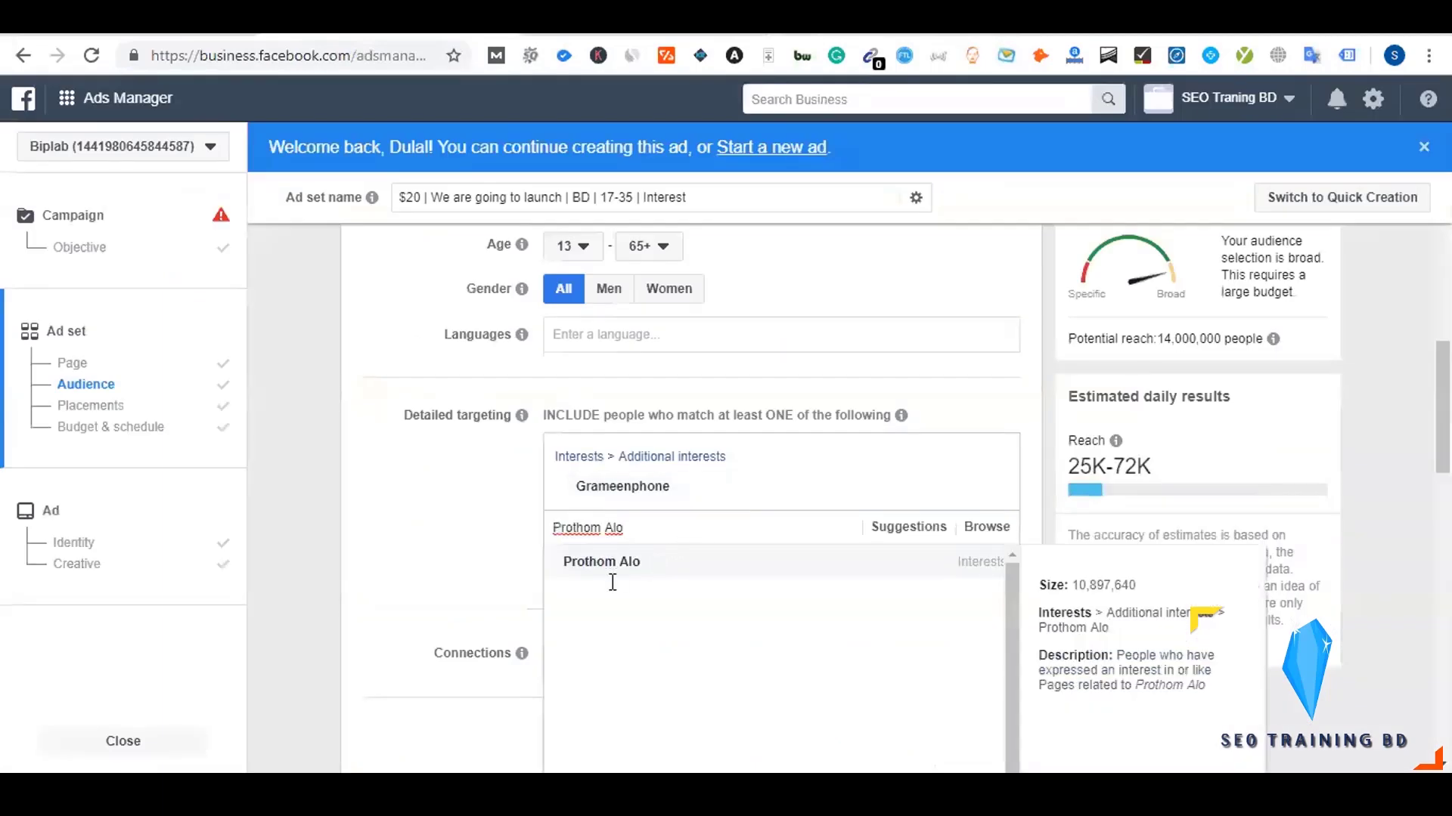
left_click(638, 573)
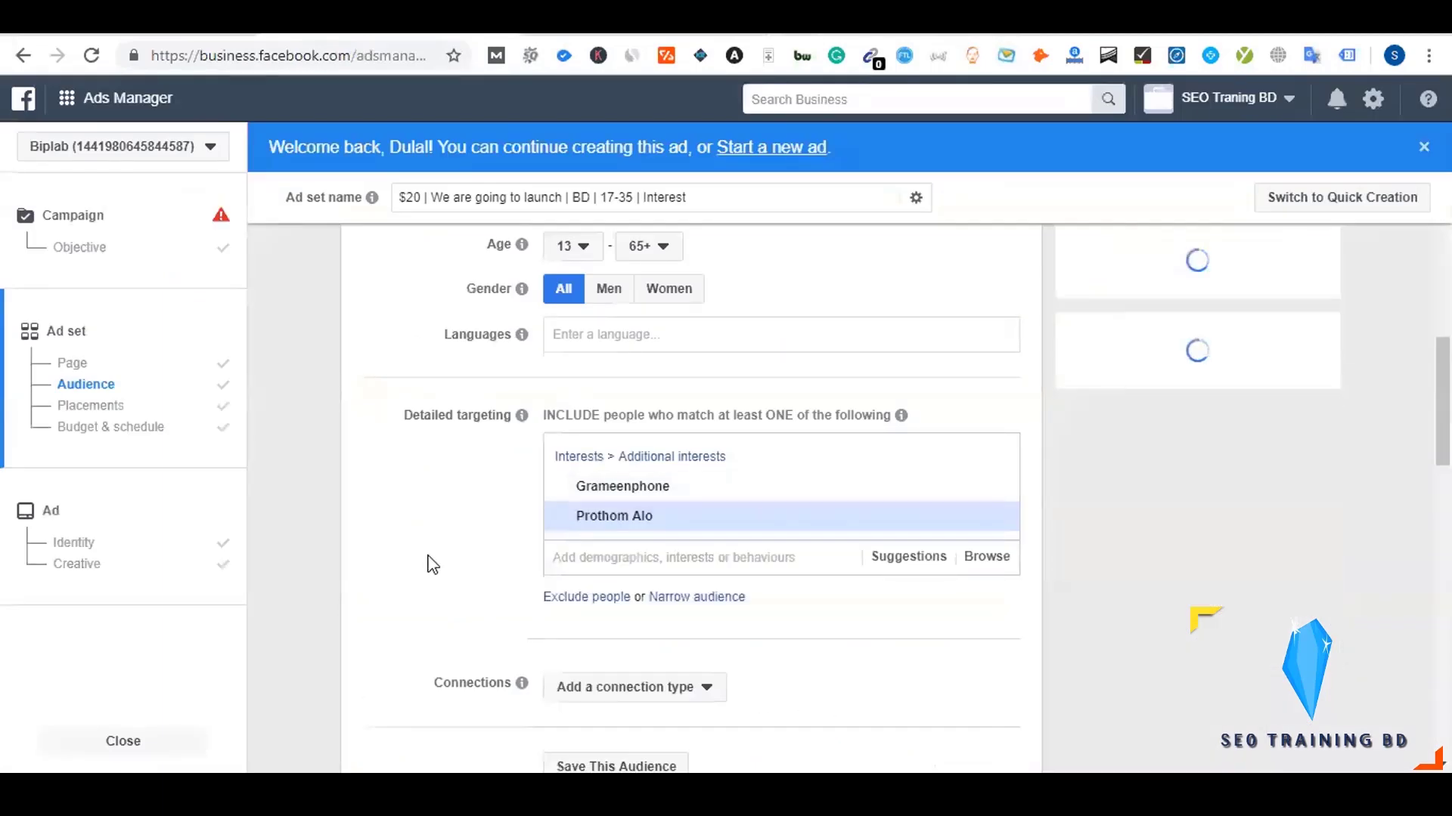
- Copy BBC News বাংলা from Socialbakers' Largest Audience section and search the ad set's detailed targeting in Ads Manager for it
mouse_move(633, 529)
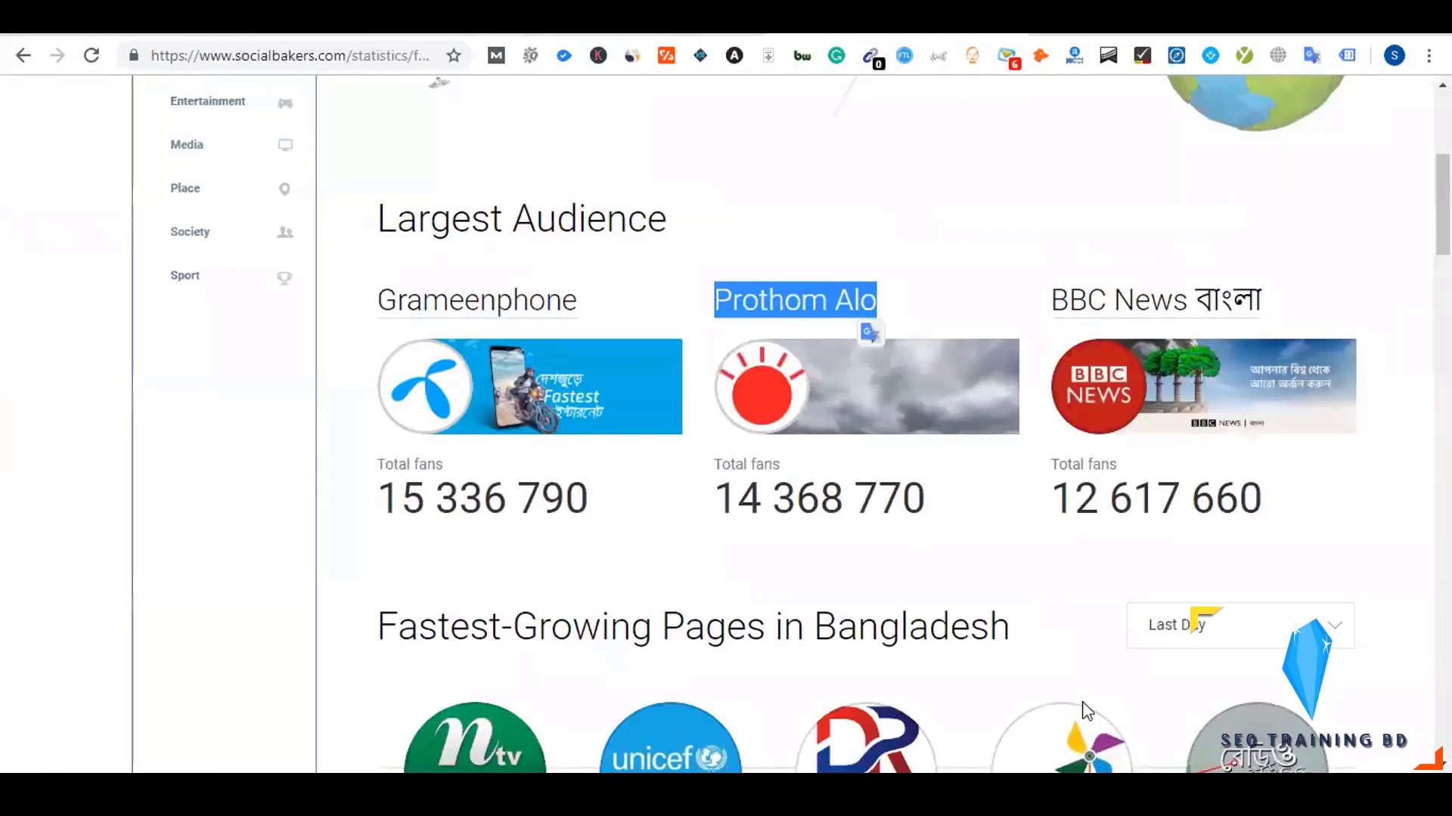
left_click_drag(1049, 301, 1261, 303)
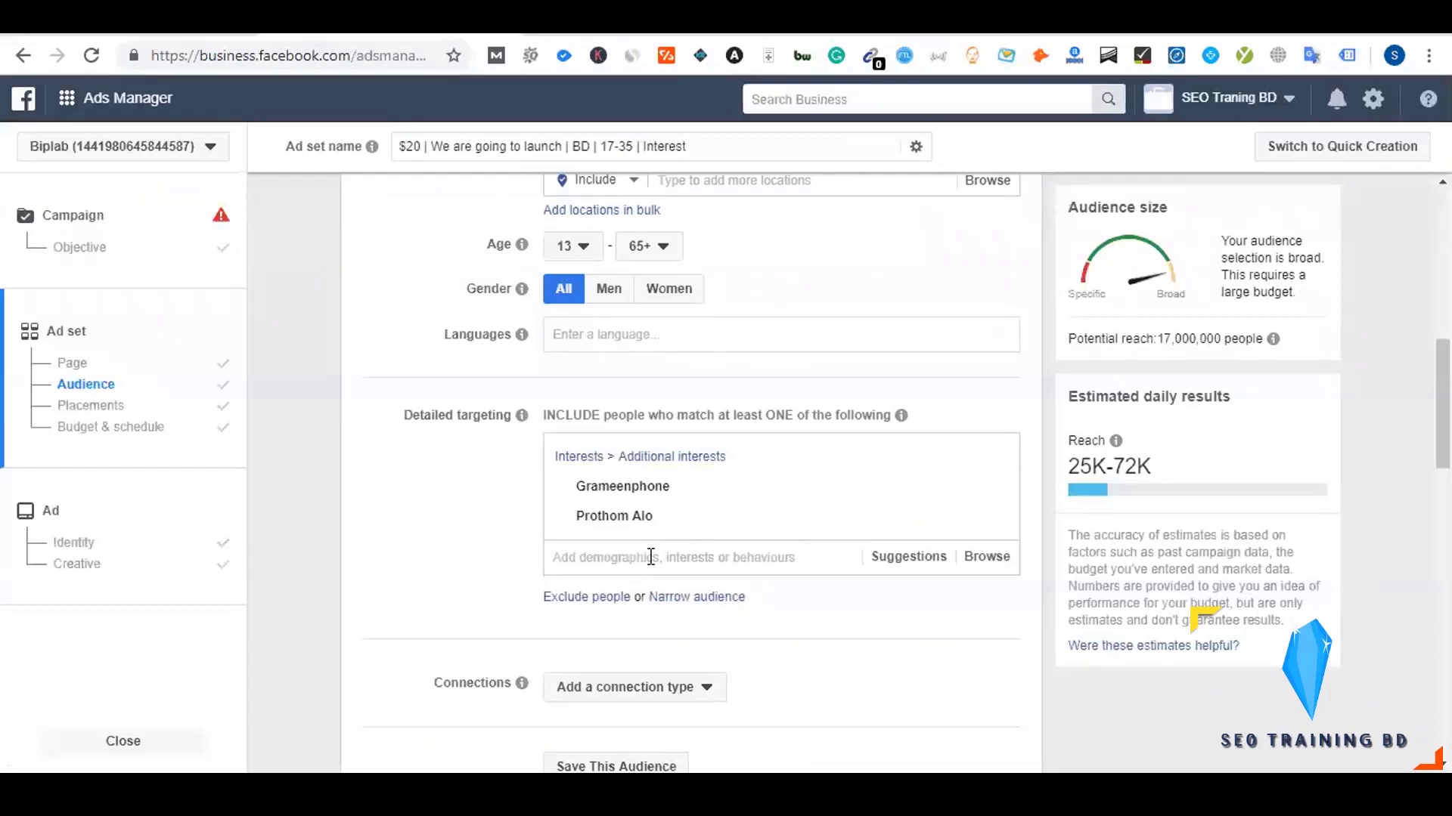
type("BBC News বাংলা")
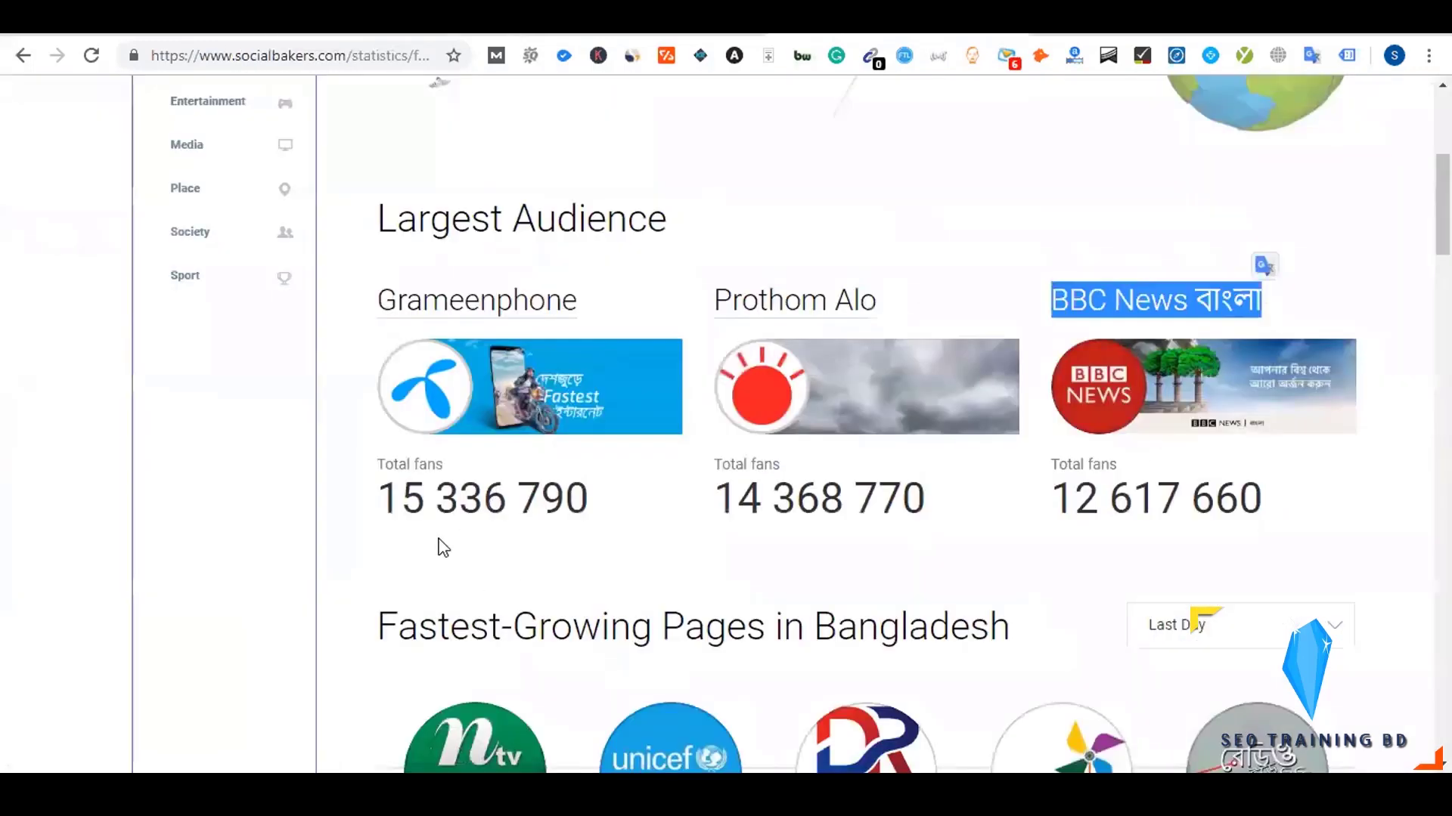
- Examine Bangladesh's fastest-growing pages and the Facebook page ranking by total fans, and try to show more Facebook pages
scroll(443, 548, "down", 7)
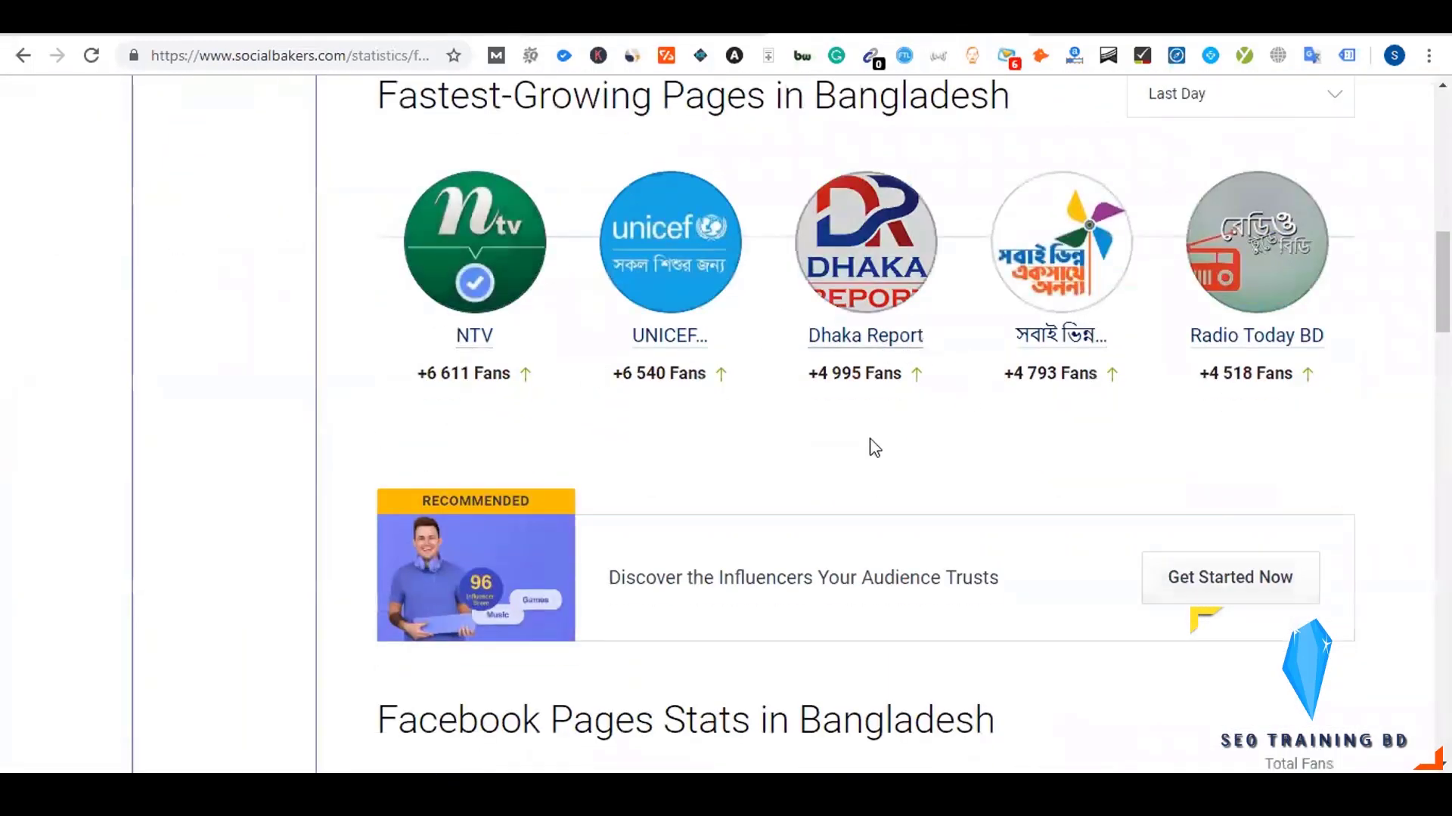
scroll(801, 460, "down", 4)
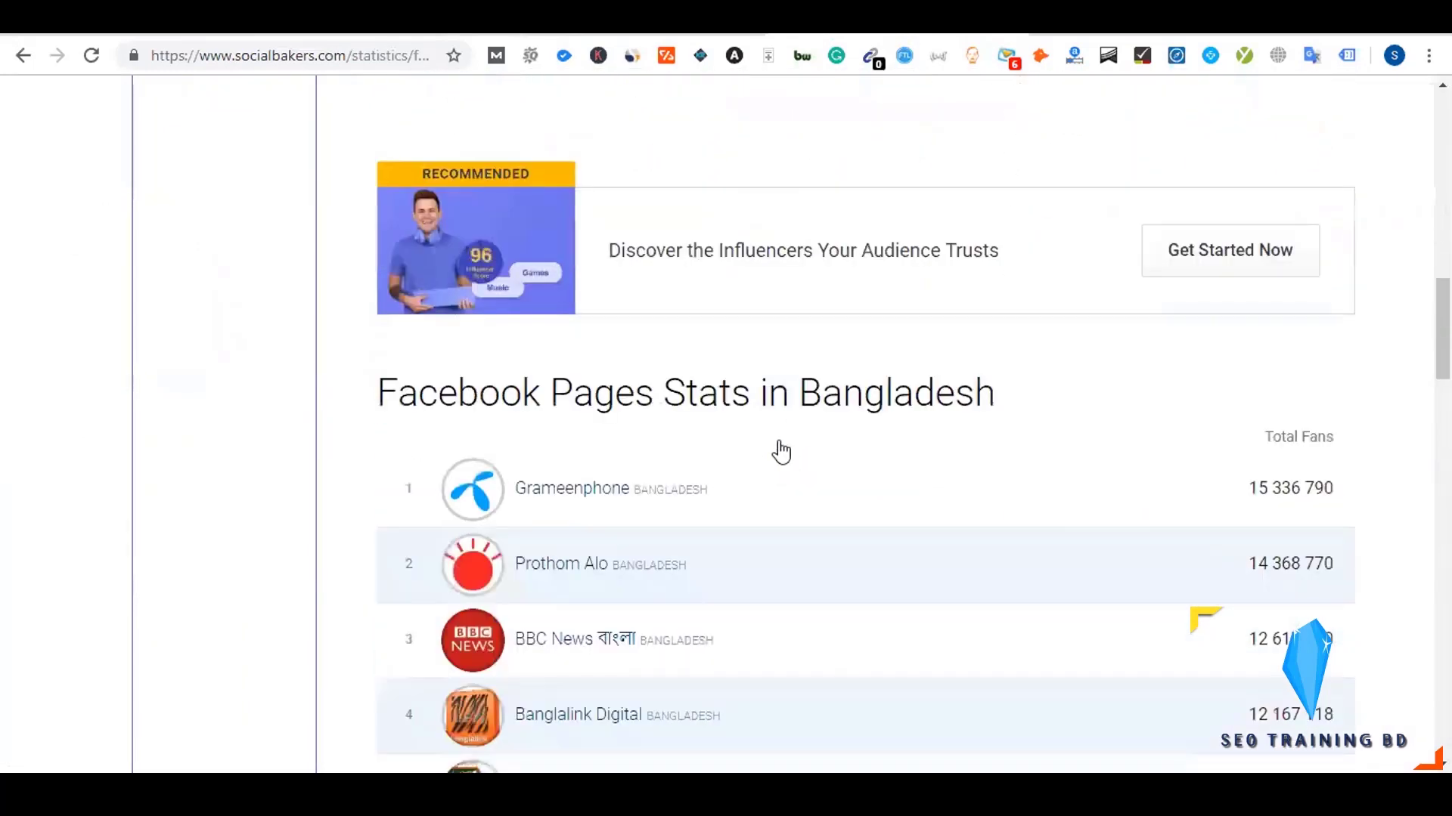
scroll(781, 452, "down", 5)
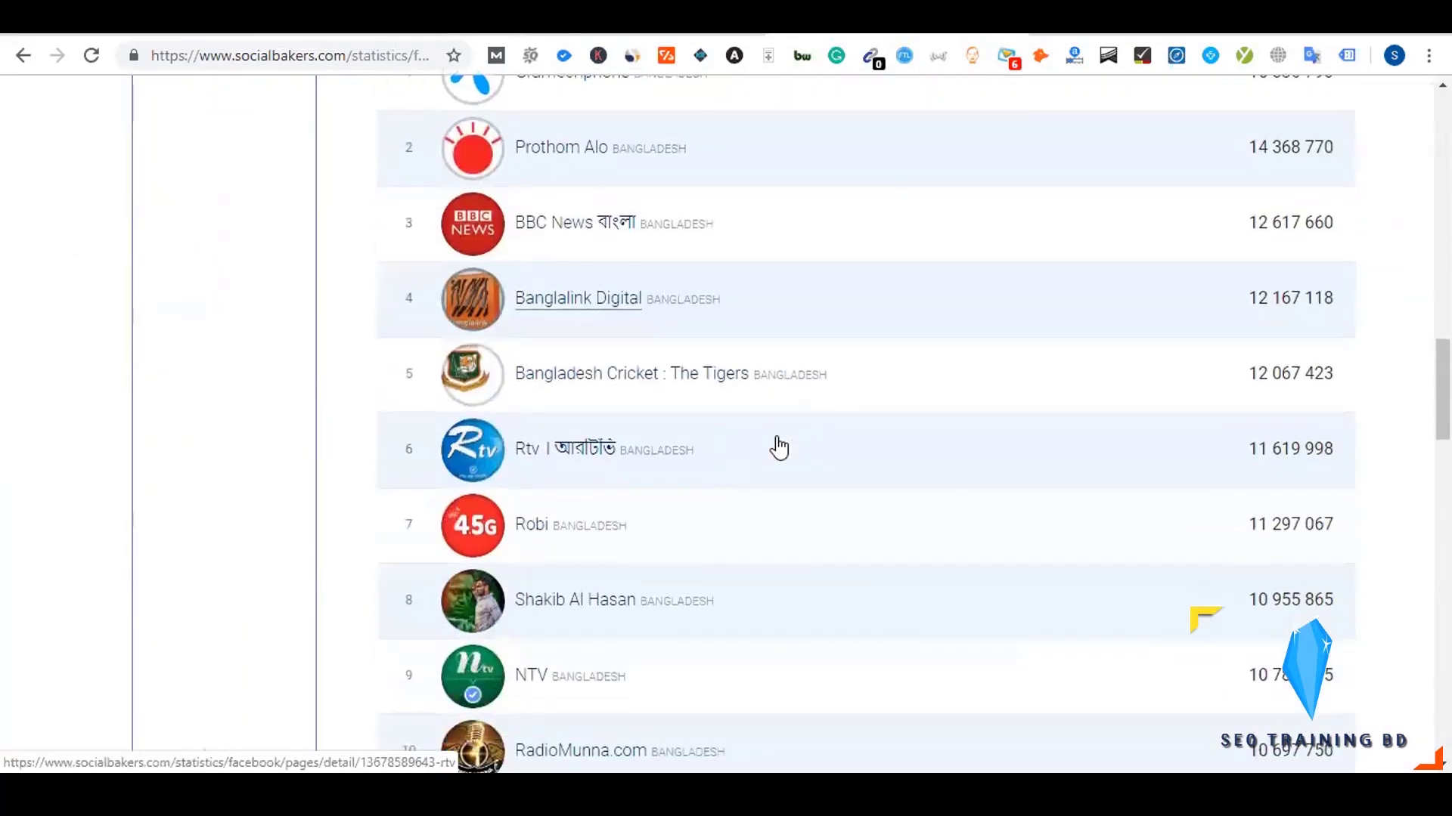
scroll(778, 448, "down", 4)
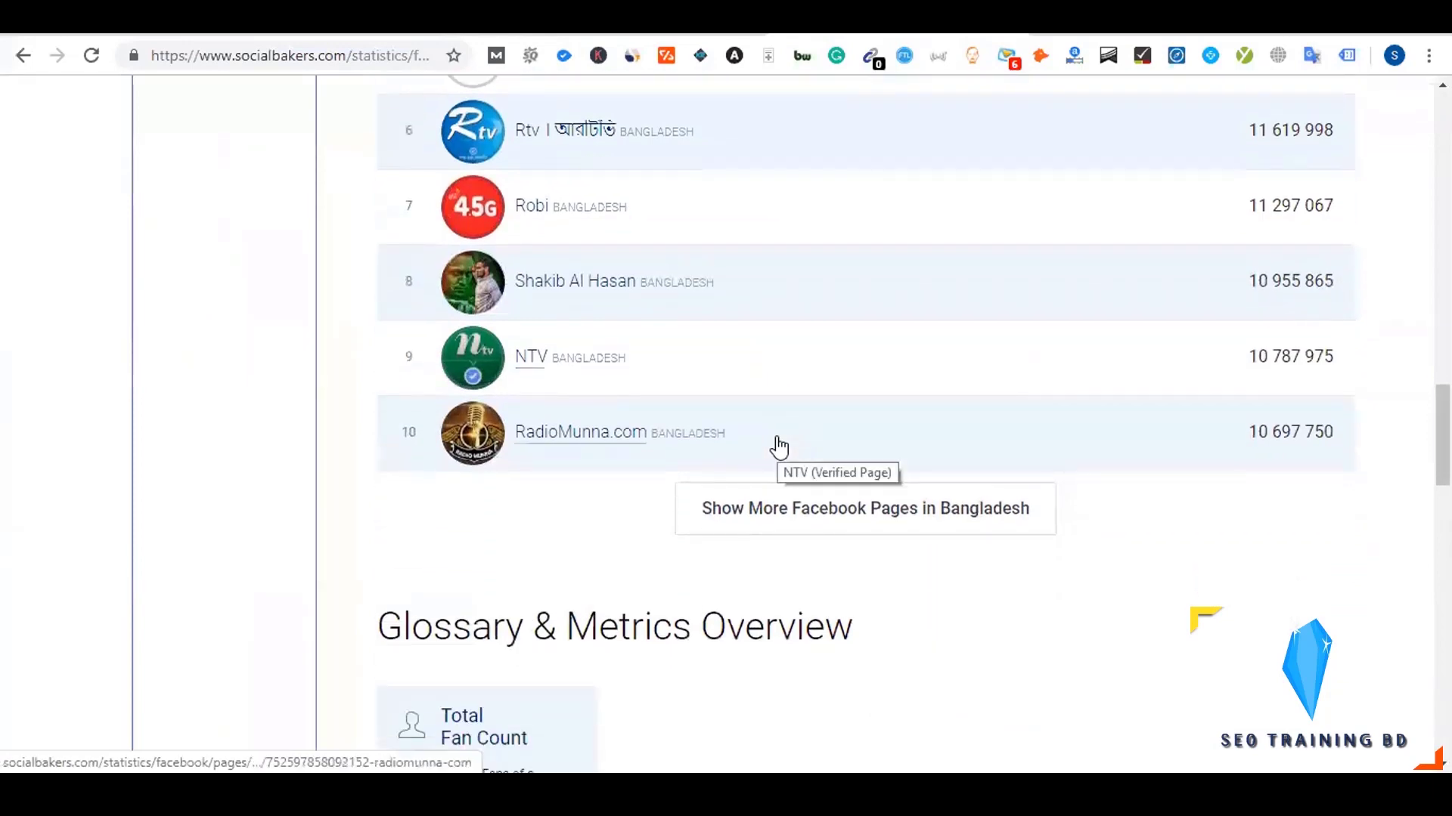
left_click(808, 520)
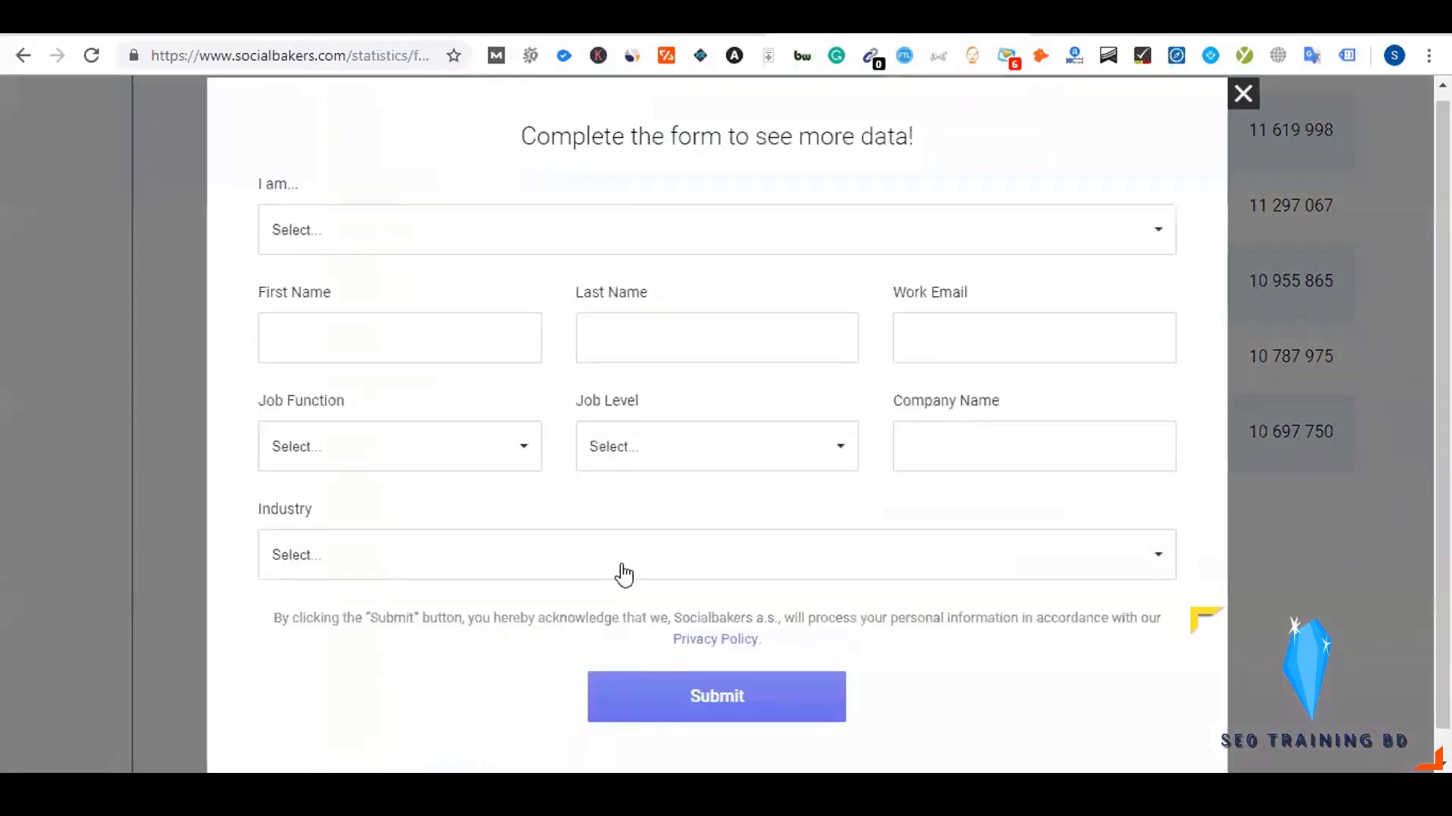
left_click(1243, 94)
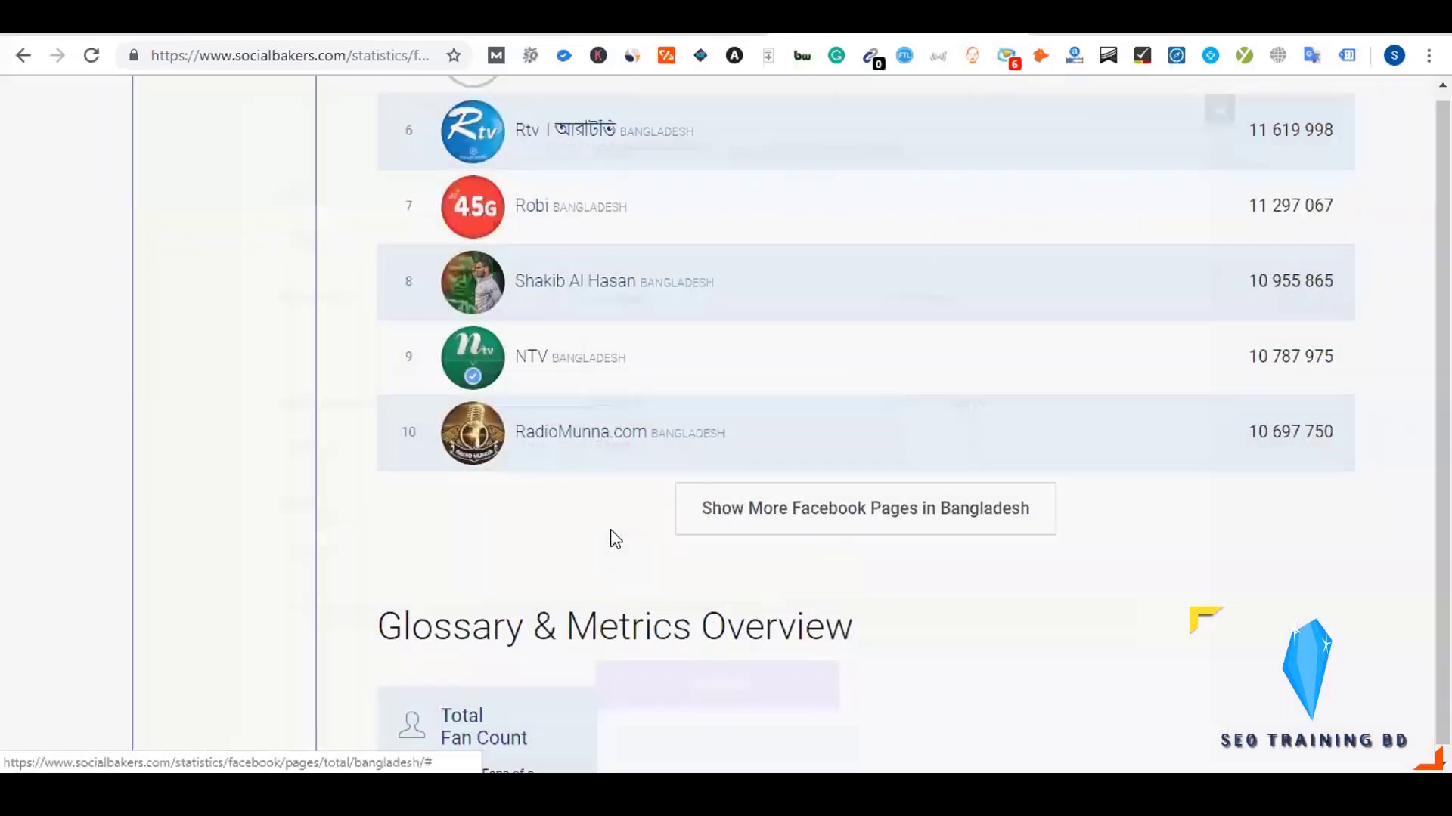
- Review the Bangladesh statistics again from the metrics glossary back through the page ranking and fastest-growing pages to the industry selection
scroll(611, 538, "down", 4)
scroll(613, 541, "up", 3)
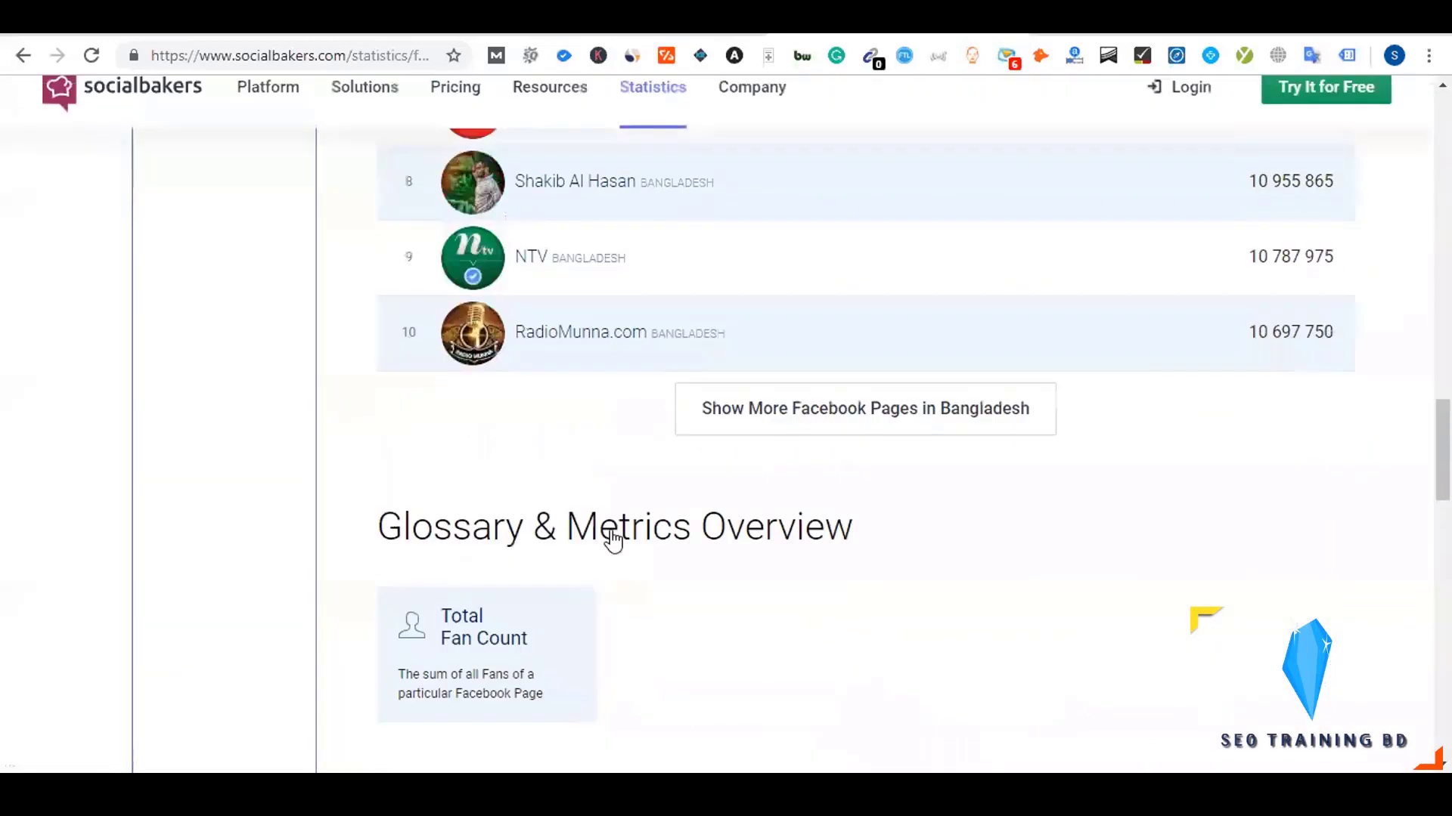
scroll(613, 541, "up", 5)
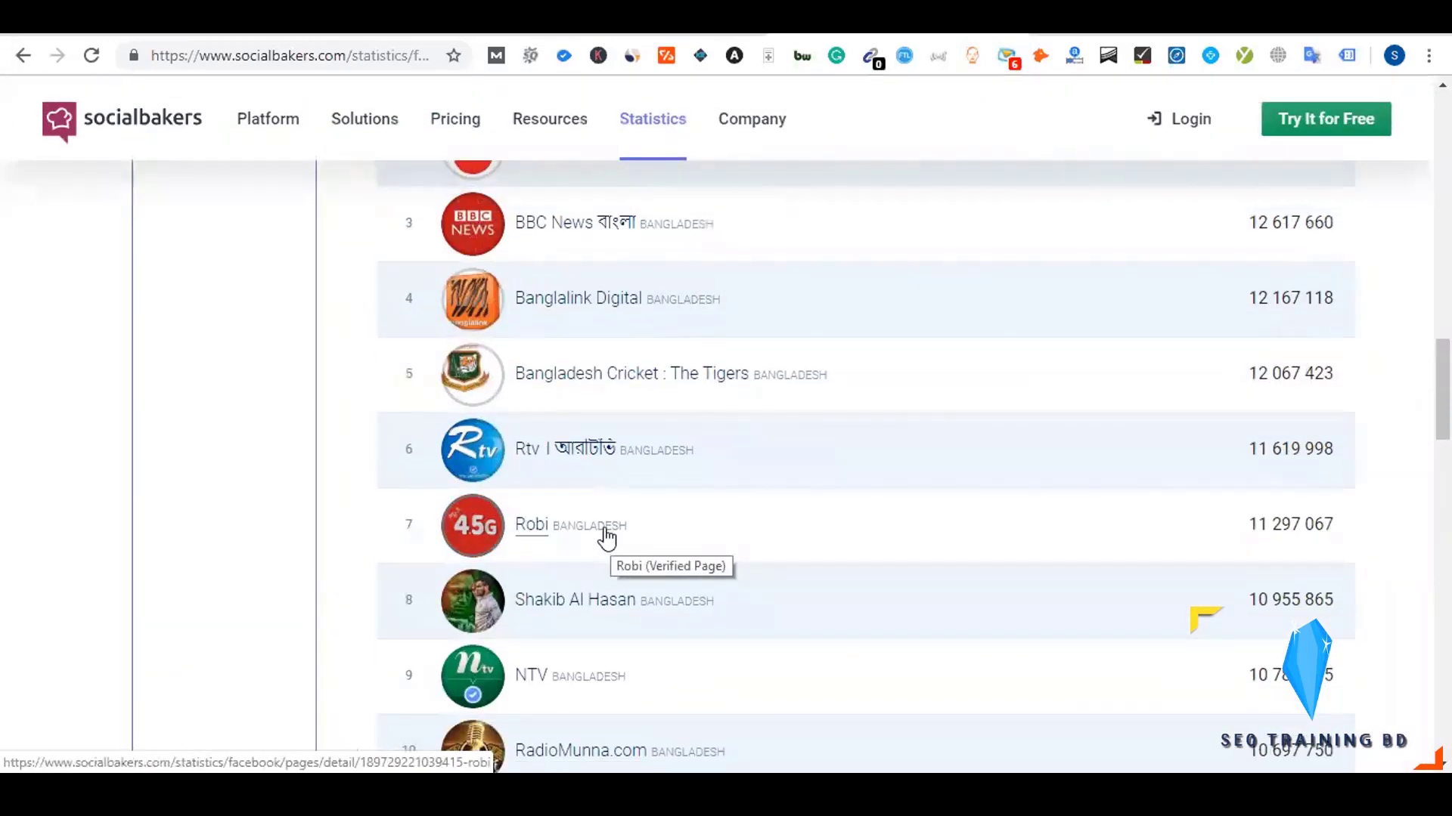
scroll(841, 469, "up", 1)
scroll(841, 469, "up", 6)
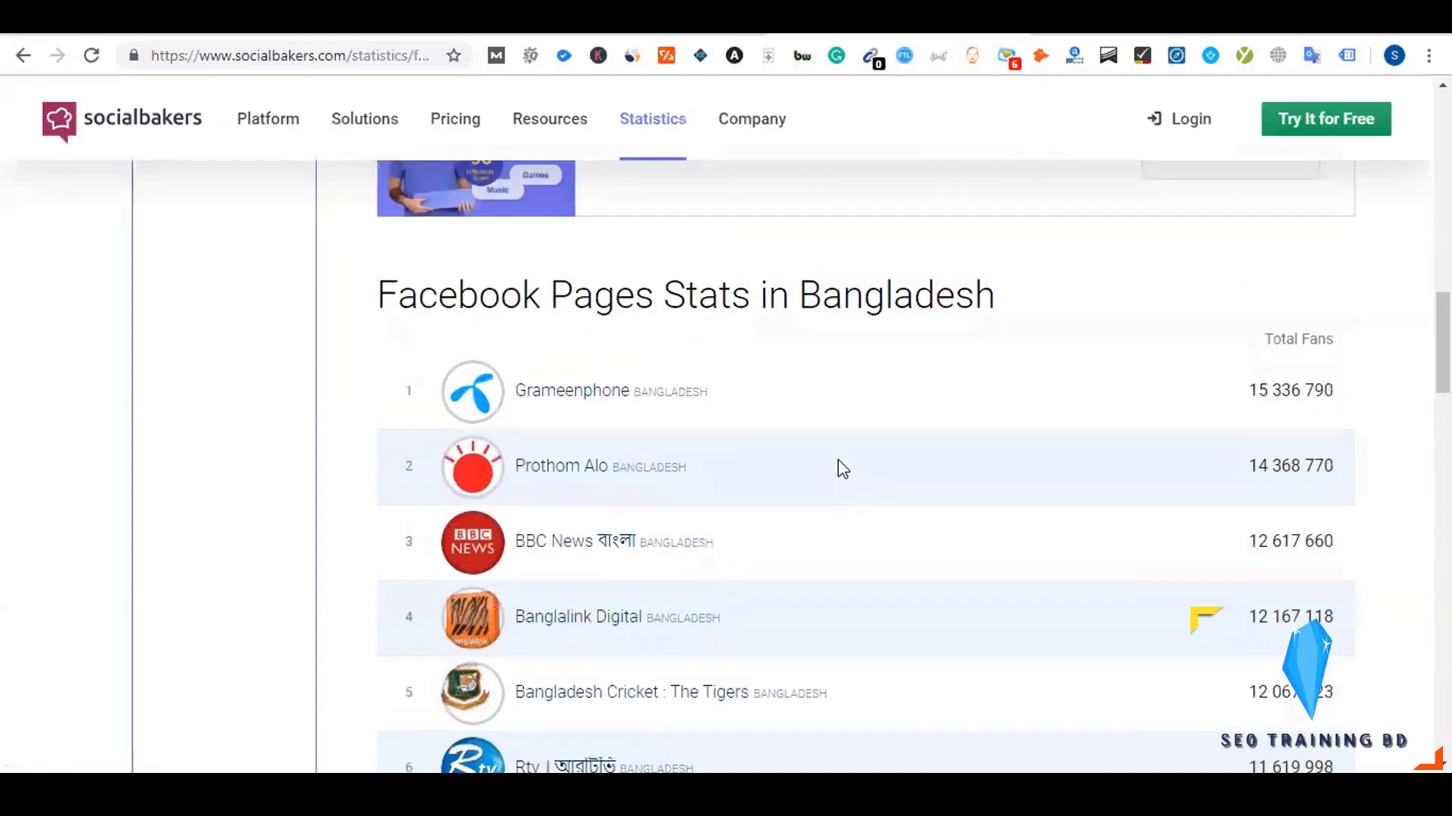
scroll(840, 469, "up", 3)
scroll(839, 469, "up", 4)
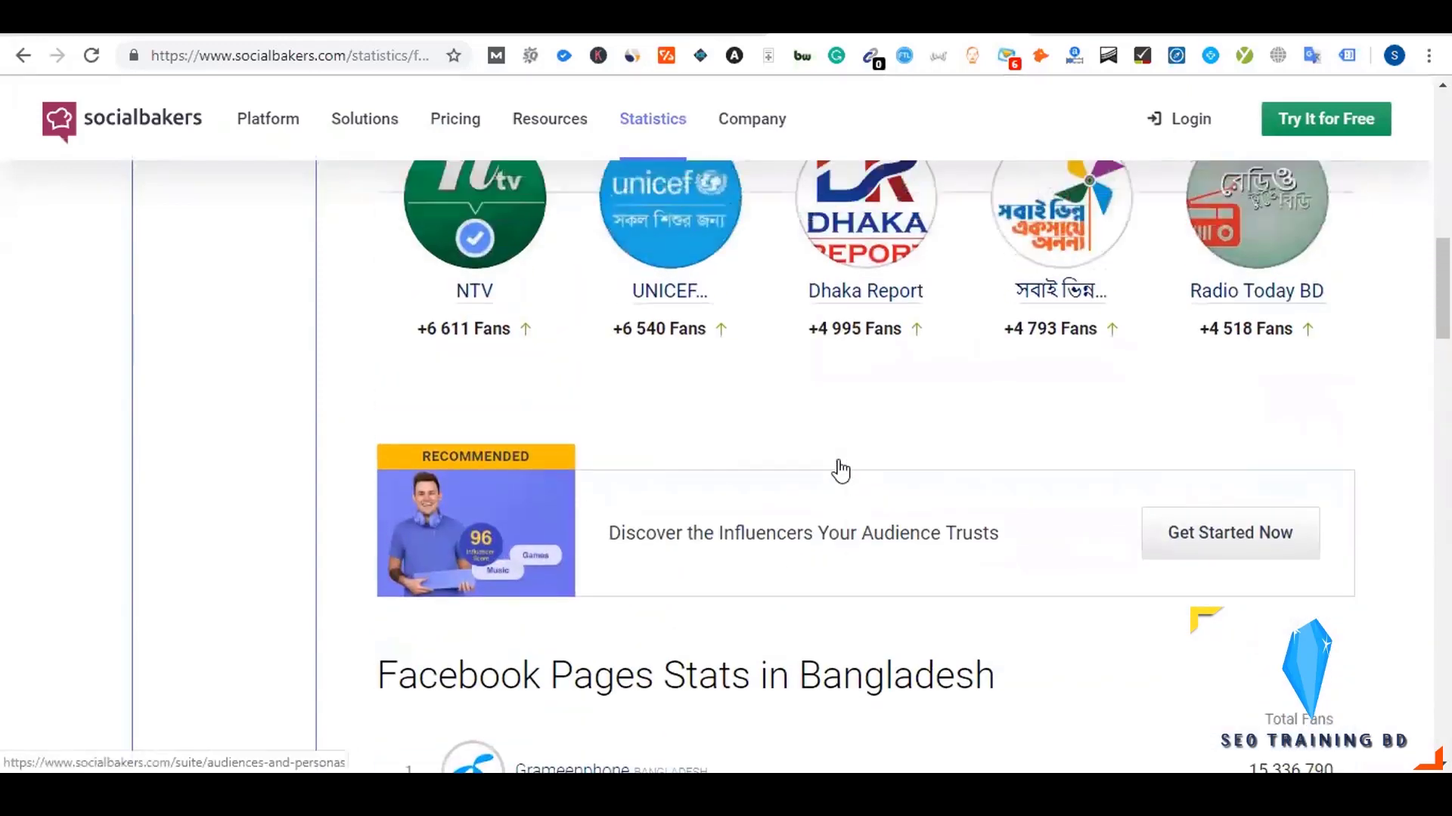
scroll(769, 502, "up", 4)
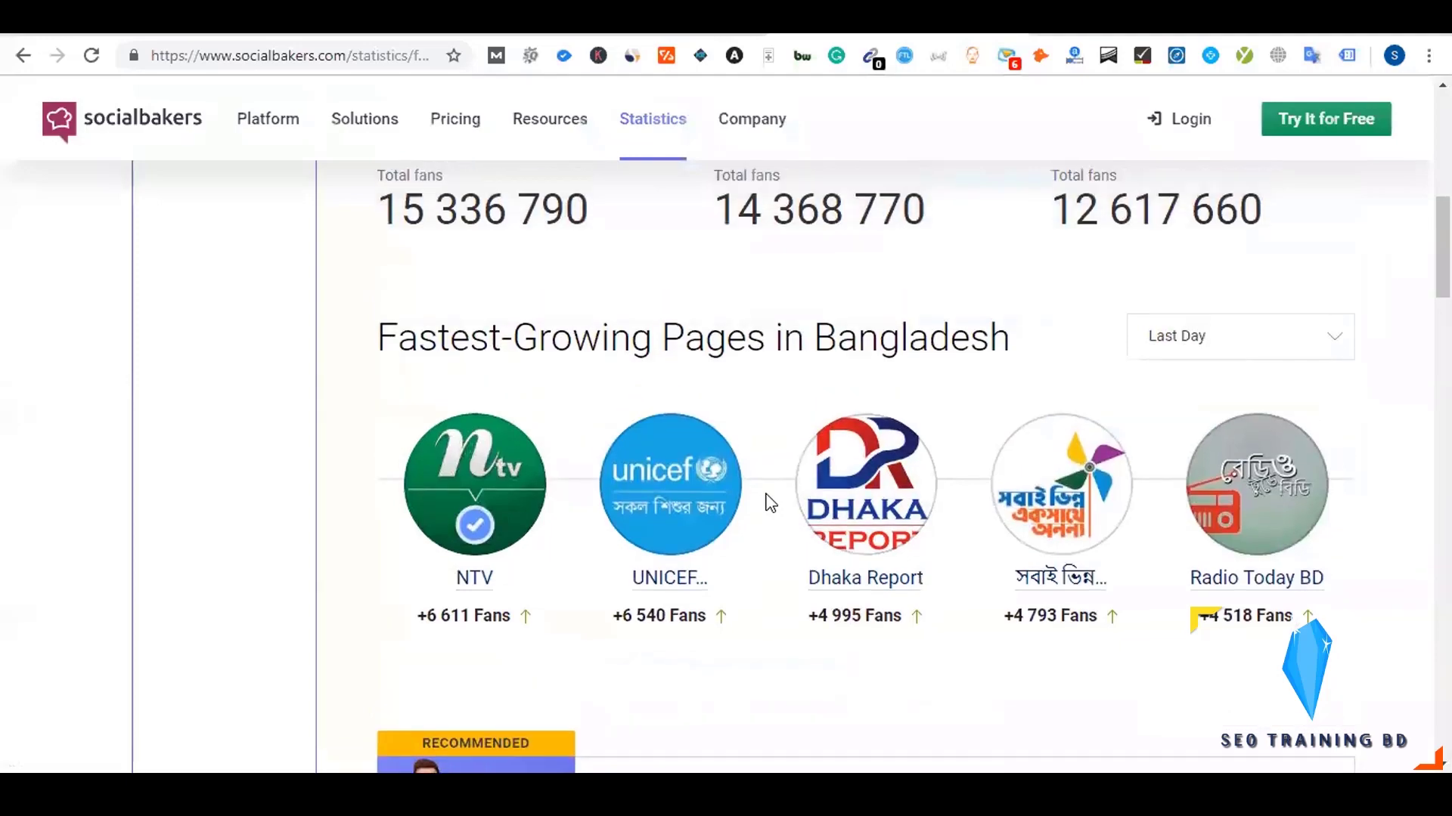
scroll(769, 503, "down", 4)
scroll(770, 503, "up", 12)
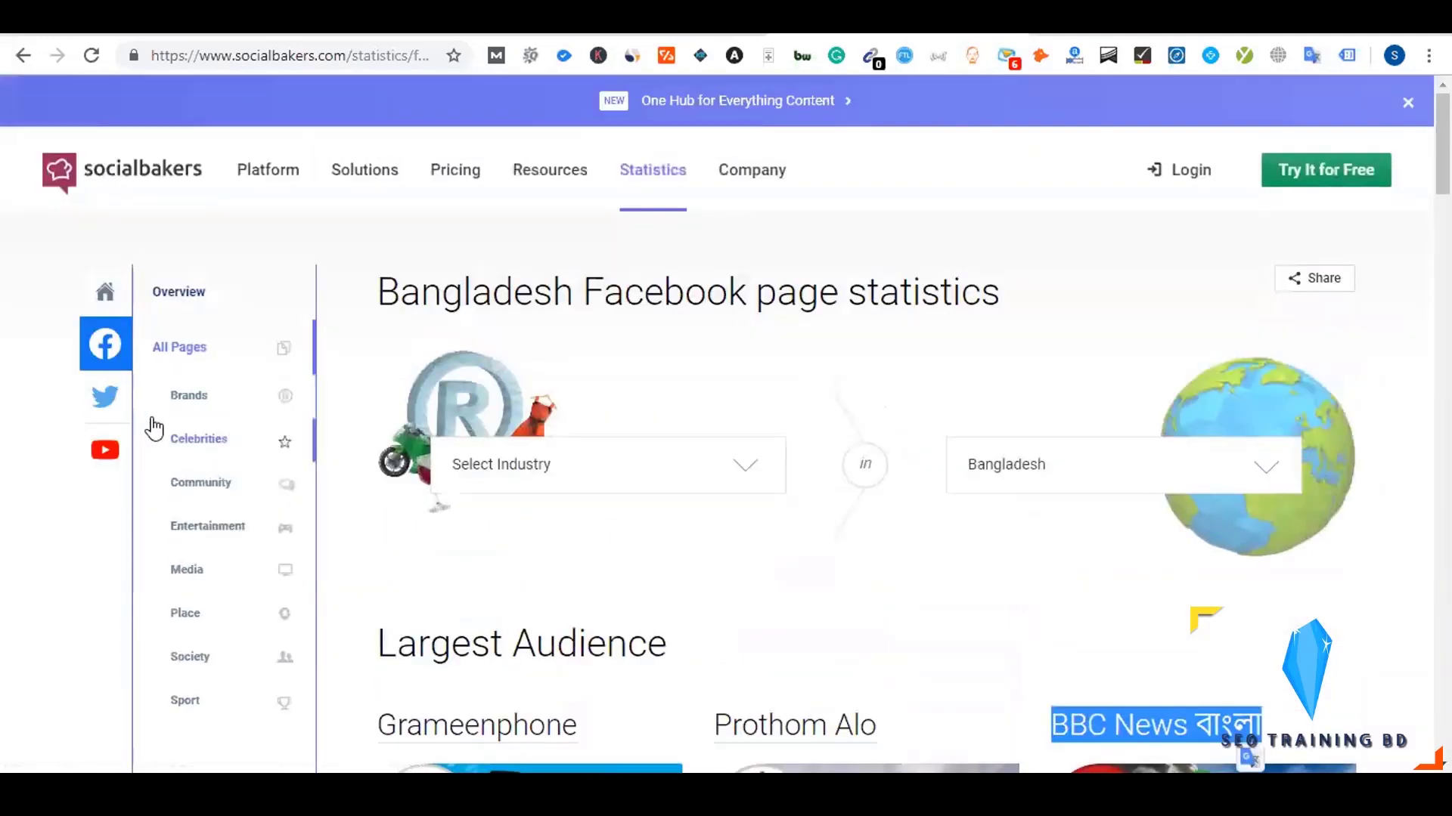
- Filter the Bangladesh Facebook page statistics by industry to All Beverages within Brands
left_click(733, 480)
scroll(760, 428, "down", 1)
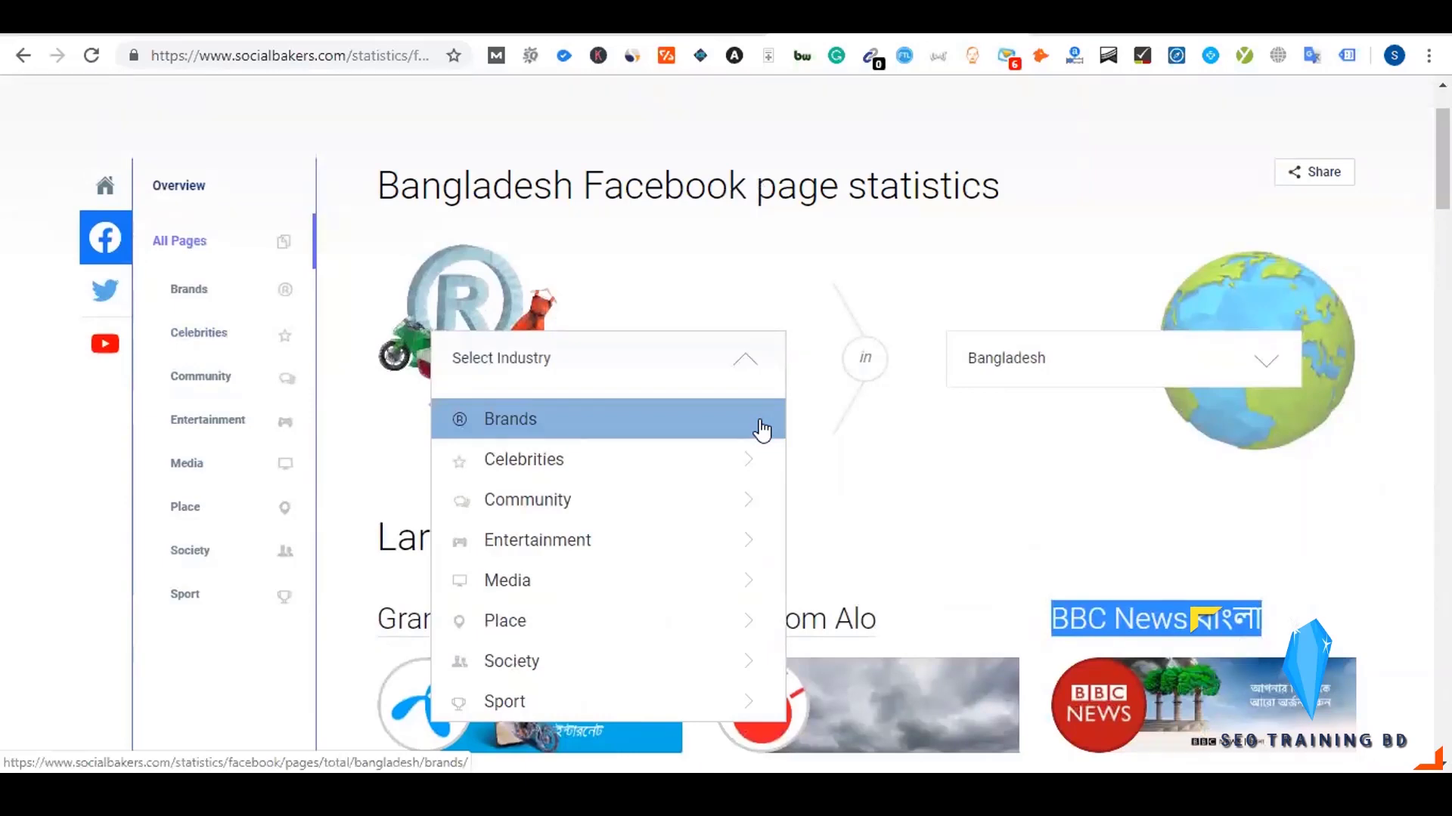
left_click(579, 423)
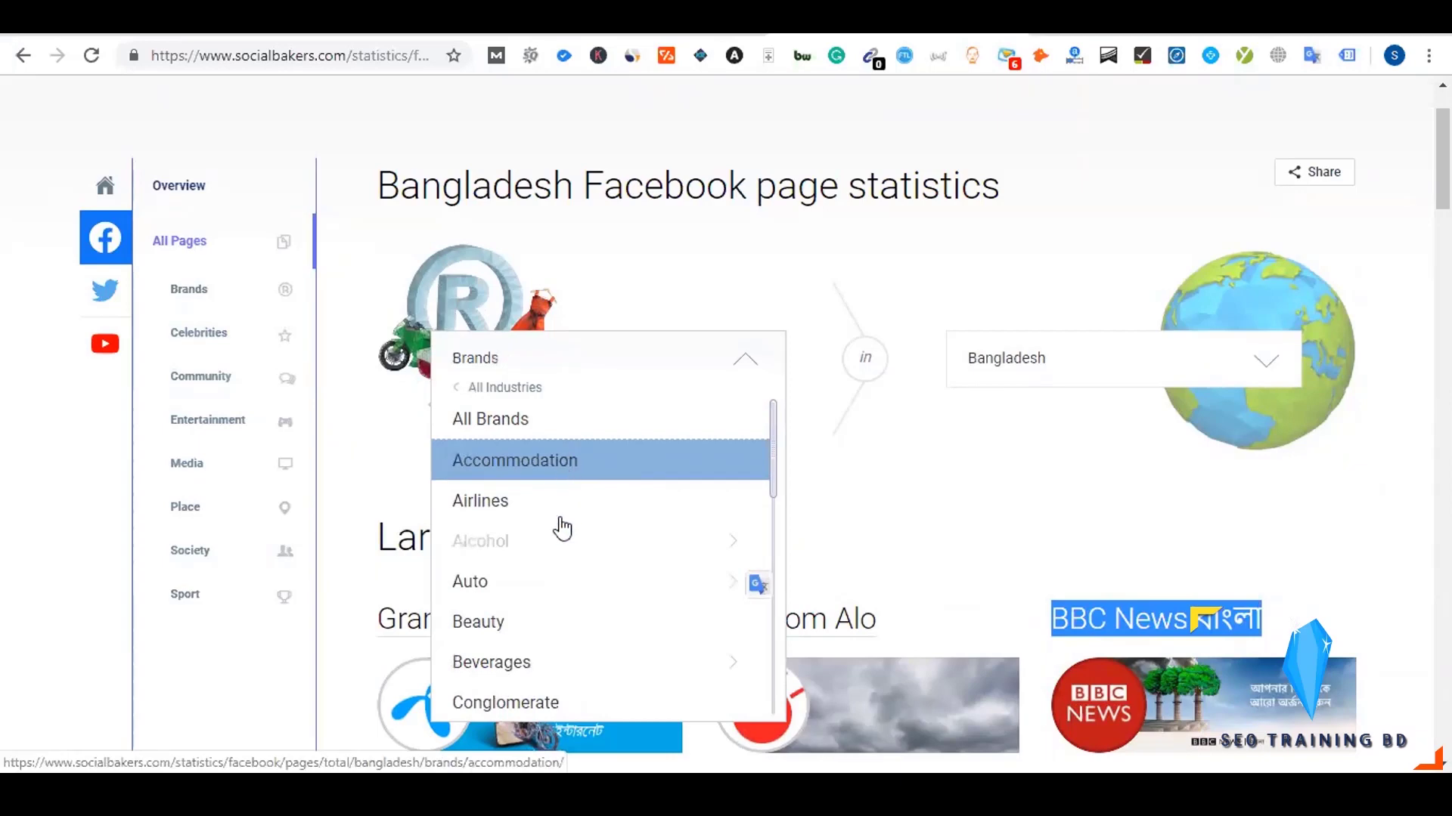
scroll(552, 578, "down", 1)
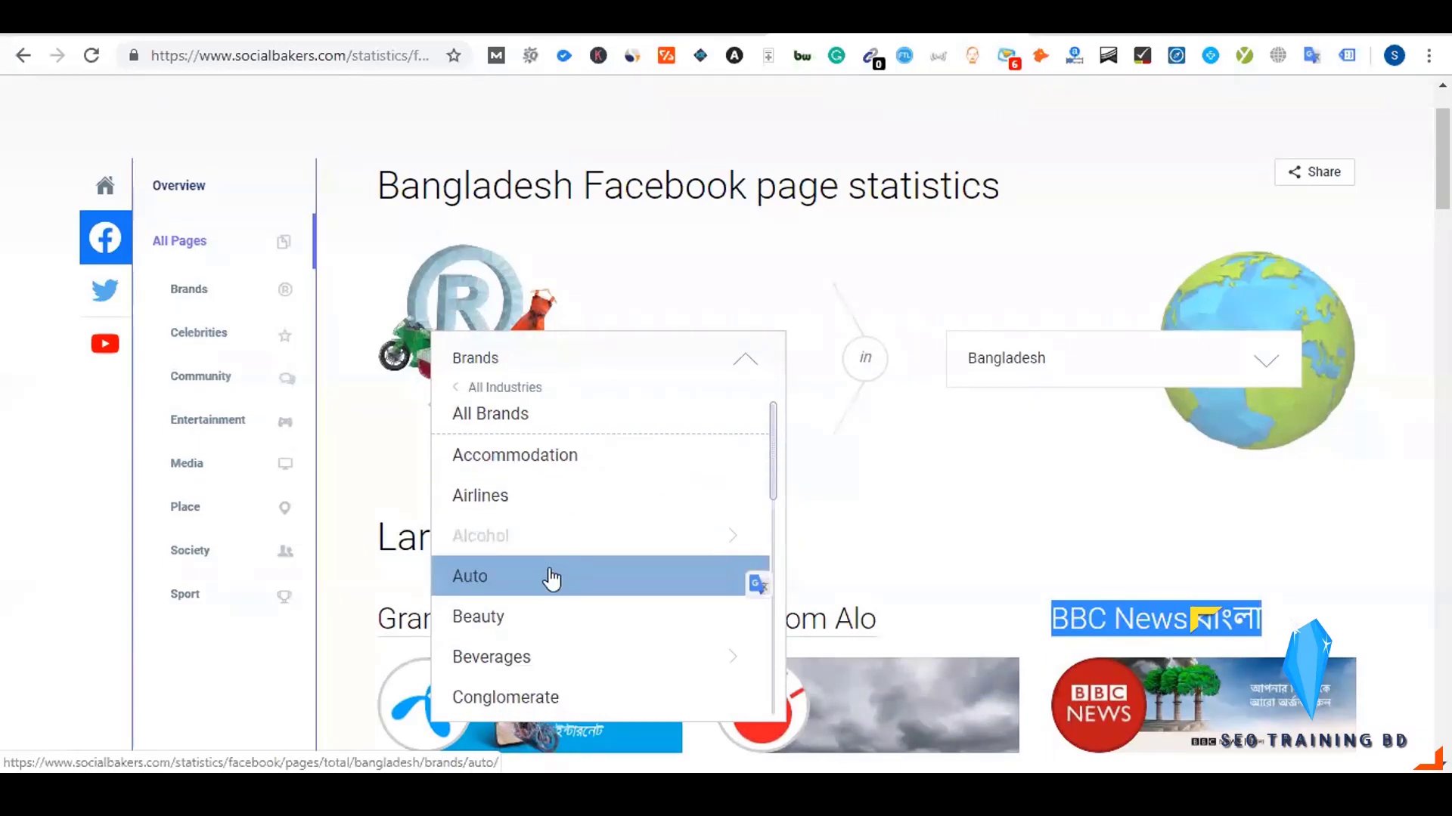
scroll(551, 578, "down", 1)
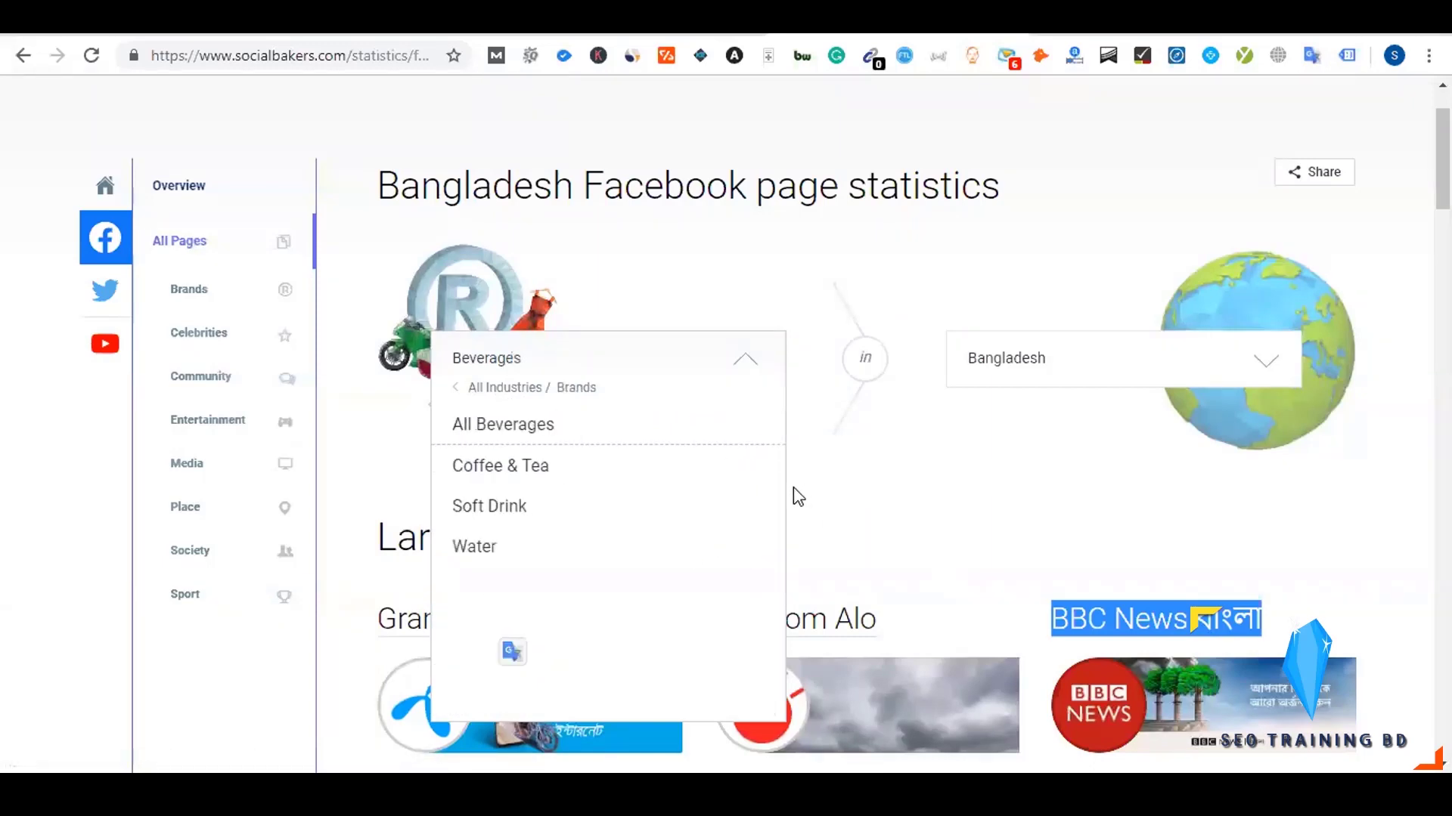
left_click(496, 438)
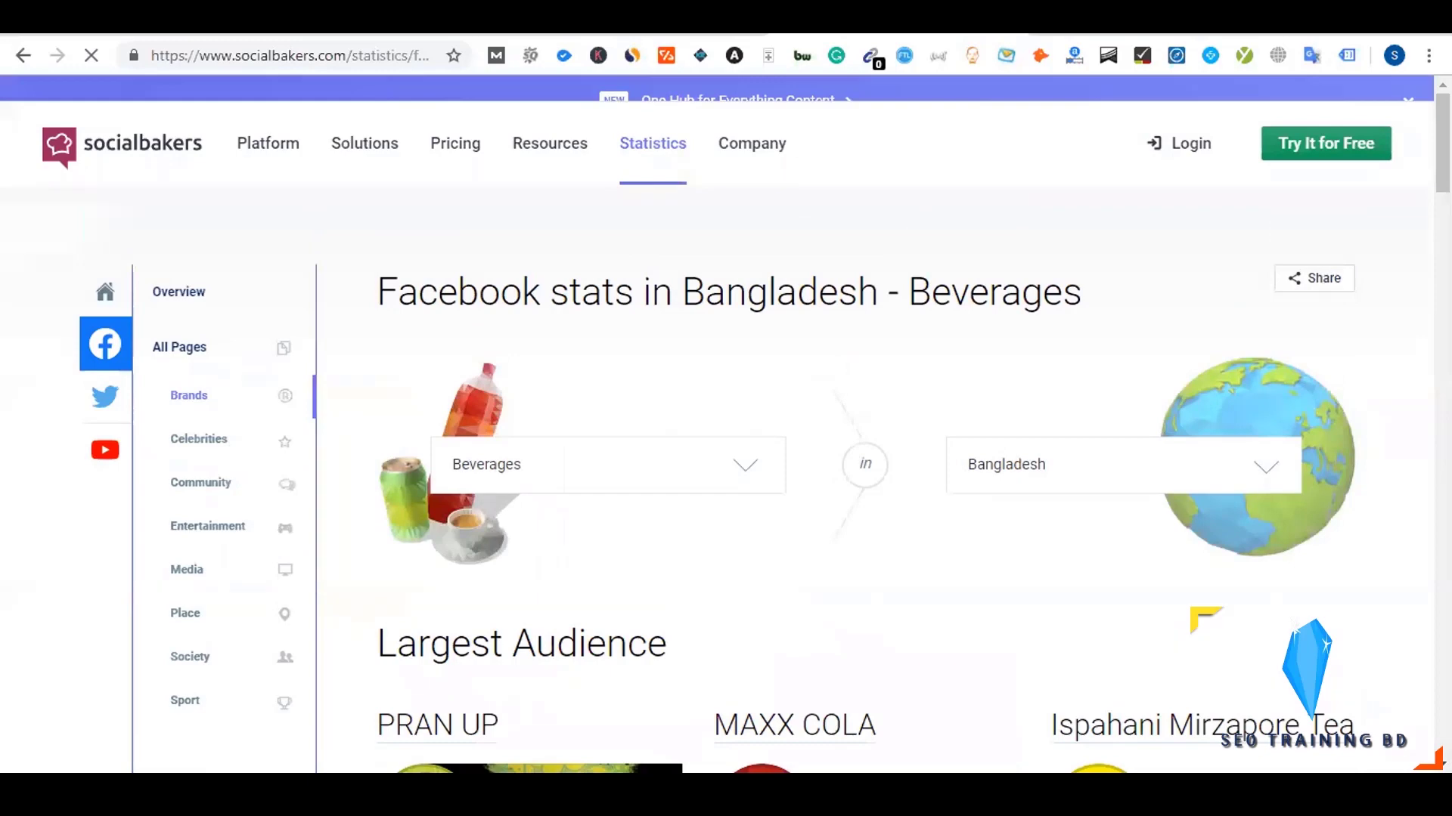
- Copy PRAN UP from the beverages' Largest Audience section and search the ad set's detailed targeting in Ads Manager for it
scroll(700, 508, "down", 5)
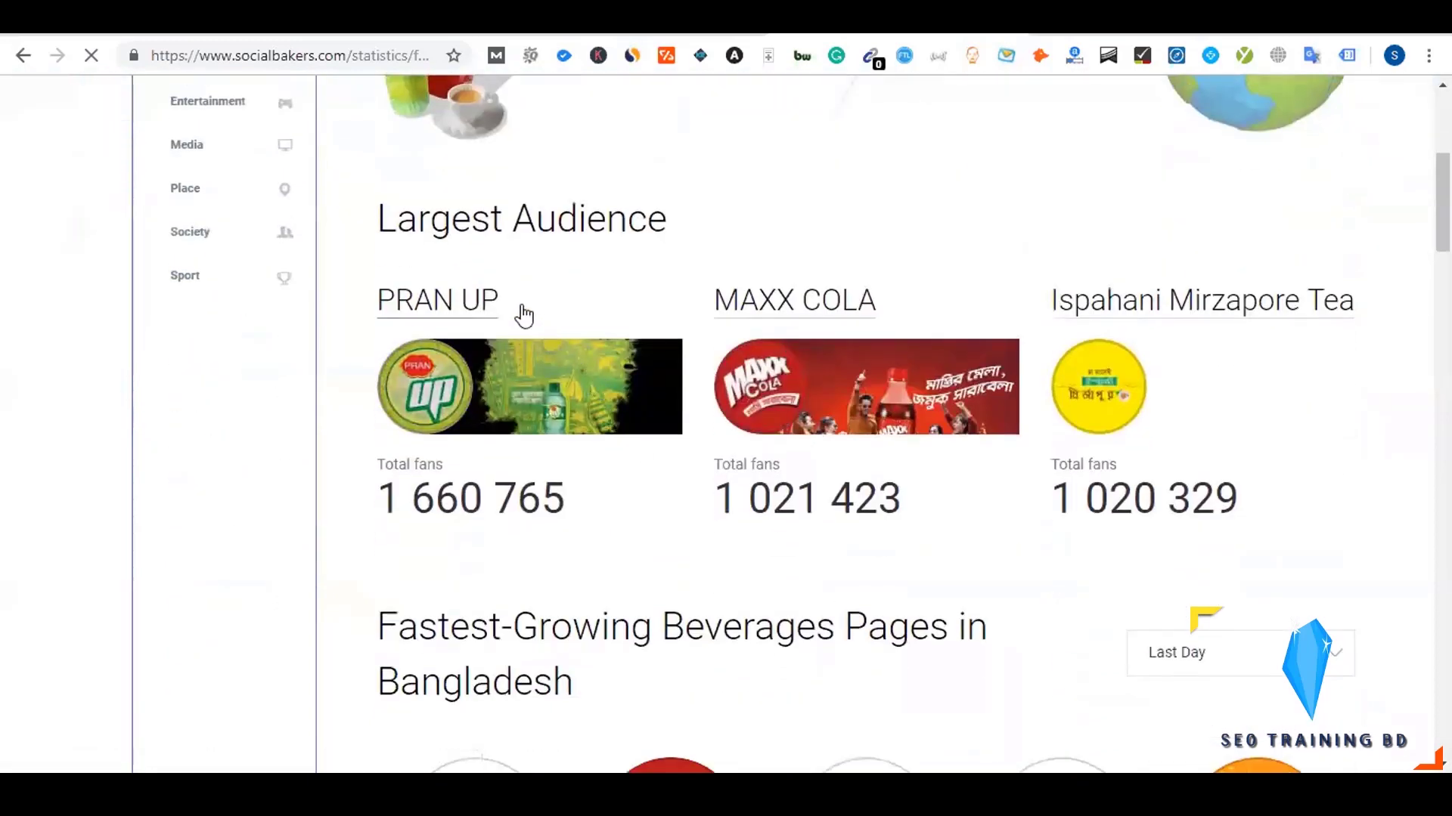
left_click_drag(380, 301, 496, 294)
key("ctrl+c")
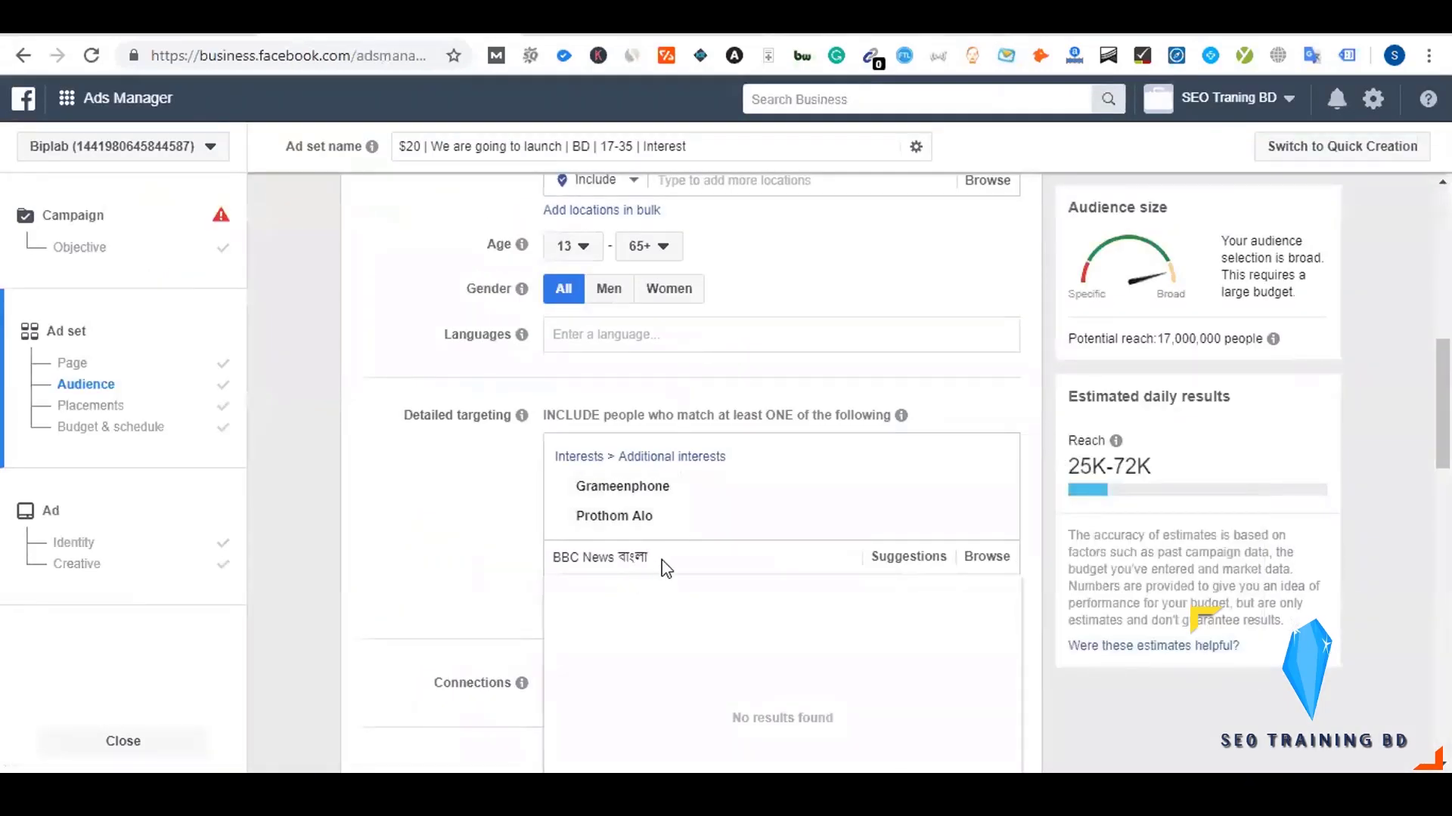
triple_click(669, 557)
key("ctrl+v")
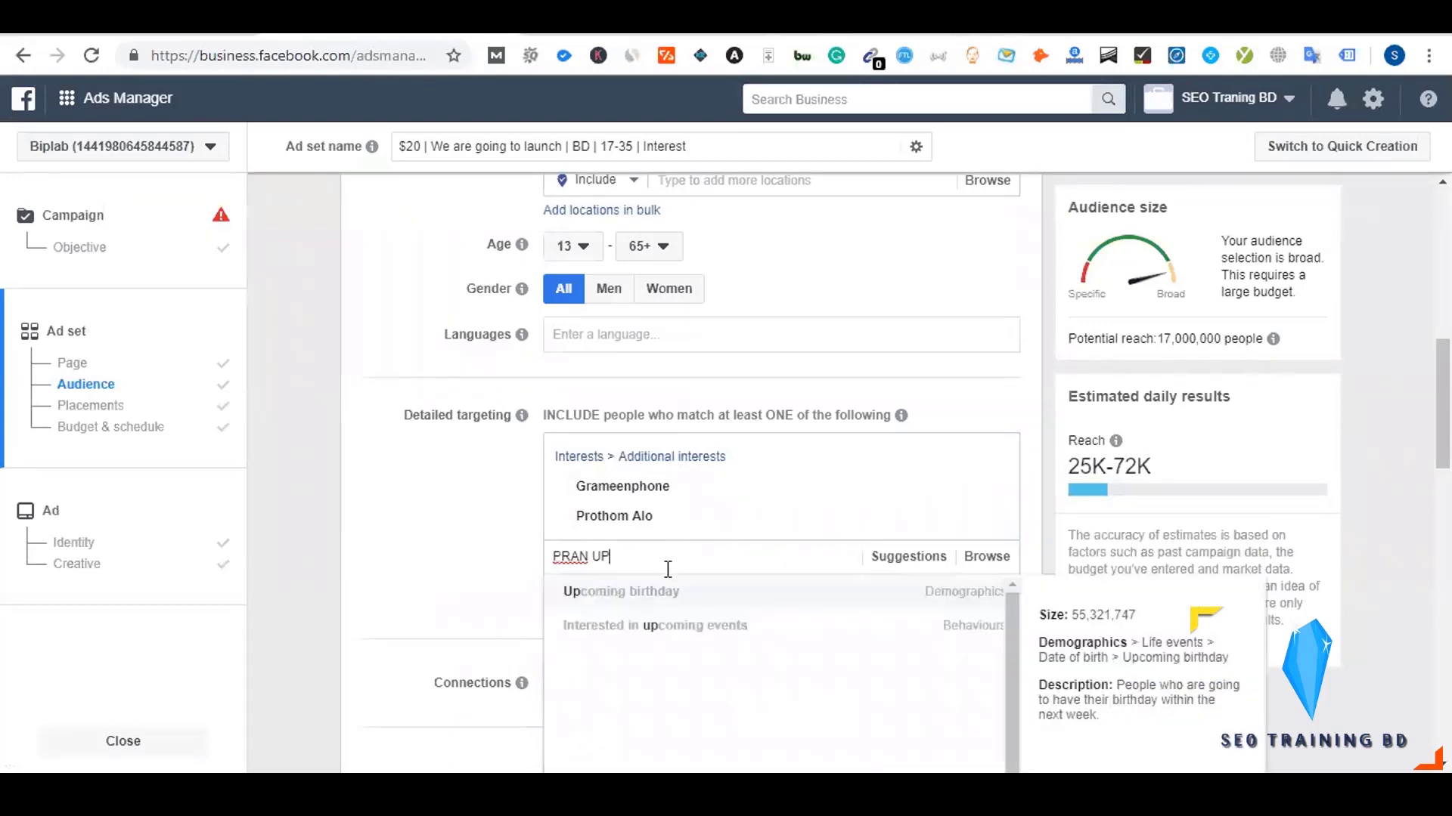
- Copy MAXX COLA from Socialbakers' Largest Audience section and search the ad set's detailed targeting in Ads Manager for it
key("alt+Tab")
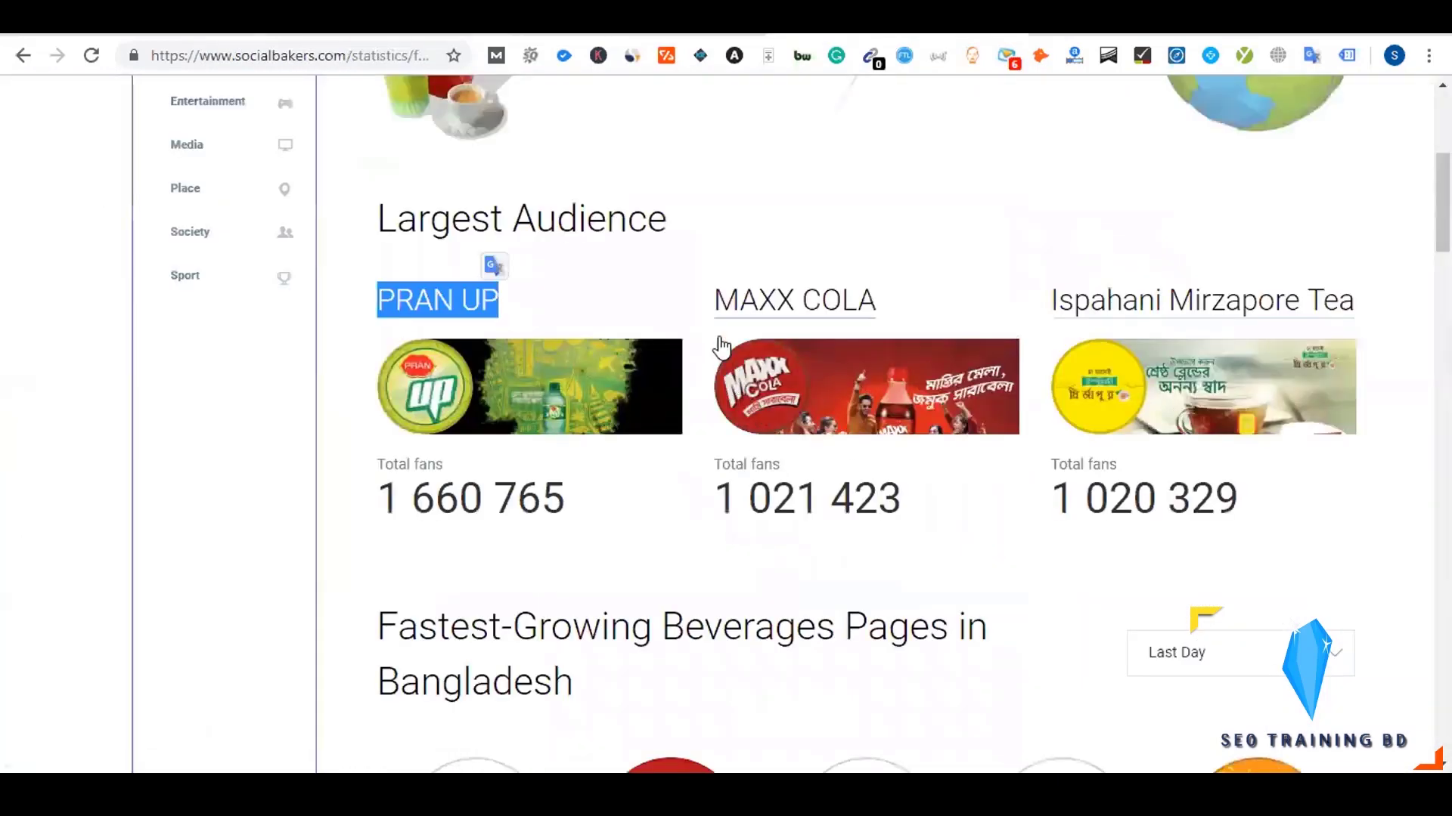
left_click_drag(707, 303, 870, 297)
key("ctrl+c")
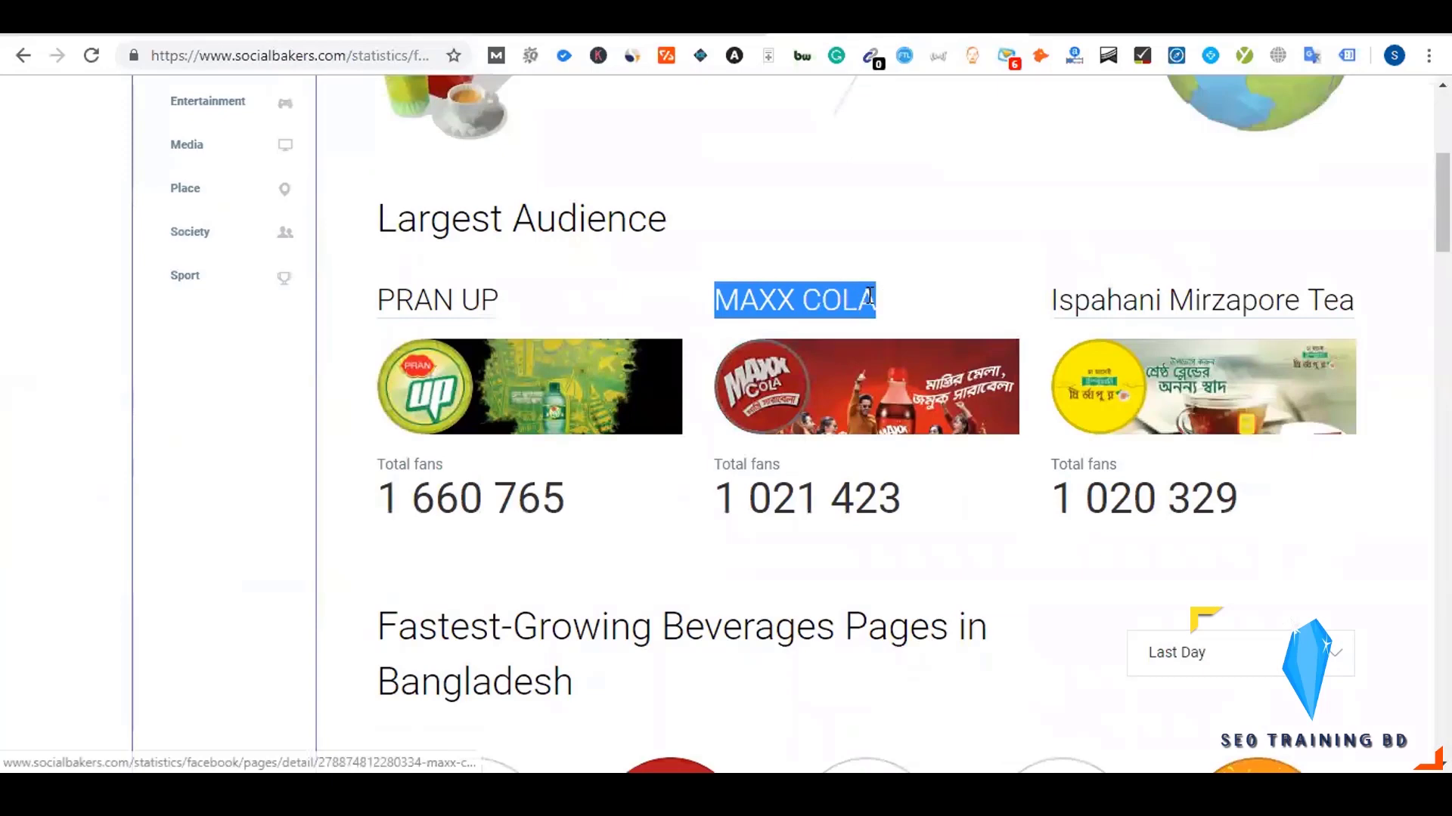
key("alt+Tab")
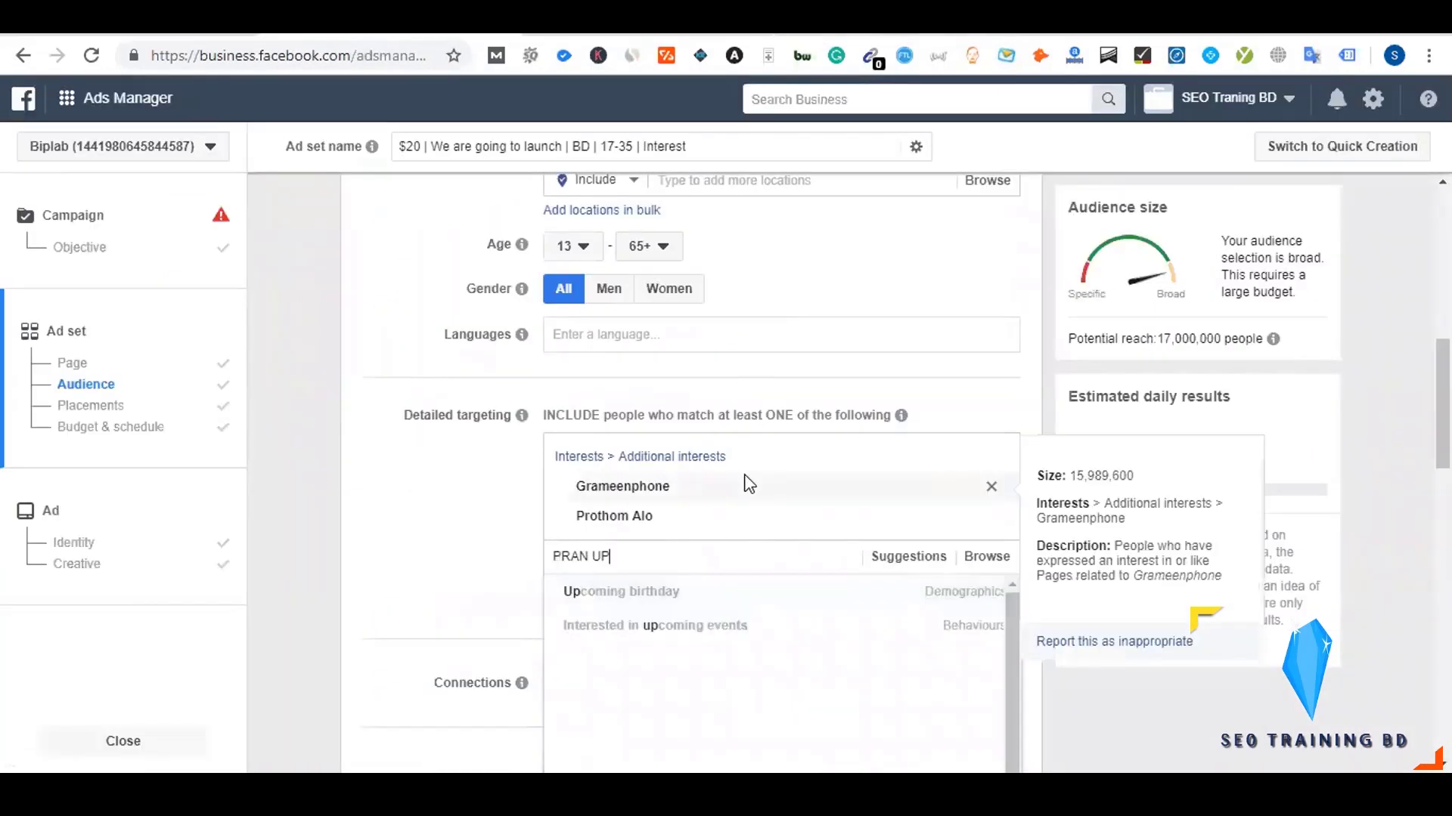
key("ctrl+a")
key("BackSpace")
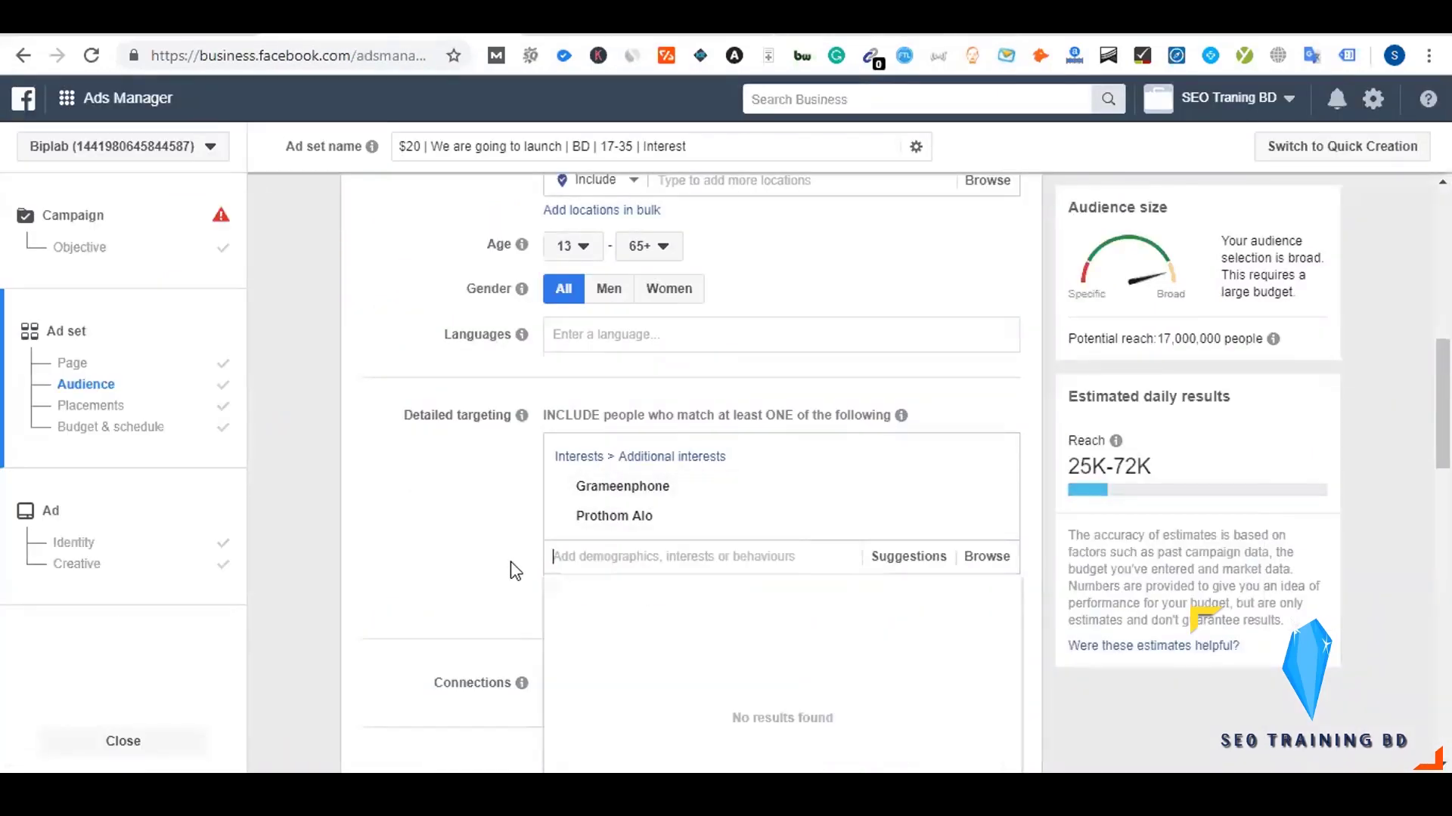
key("ctrl+v")
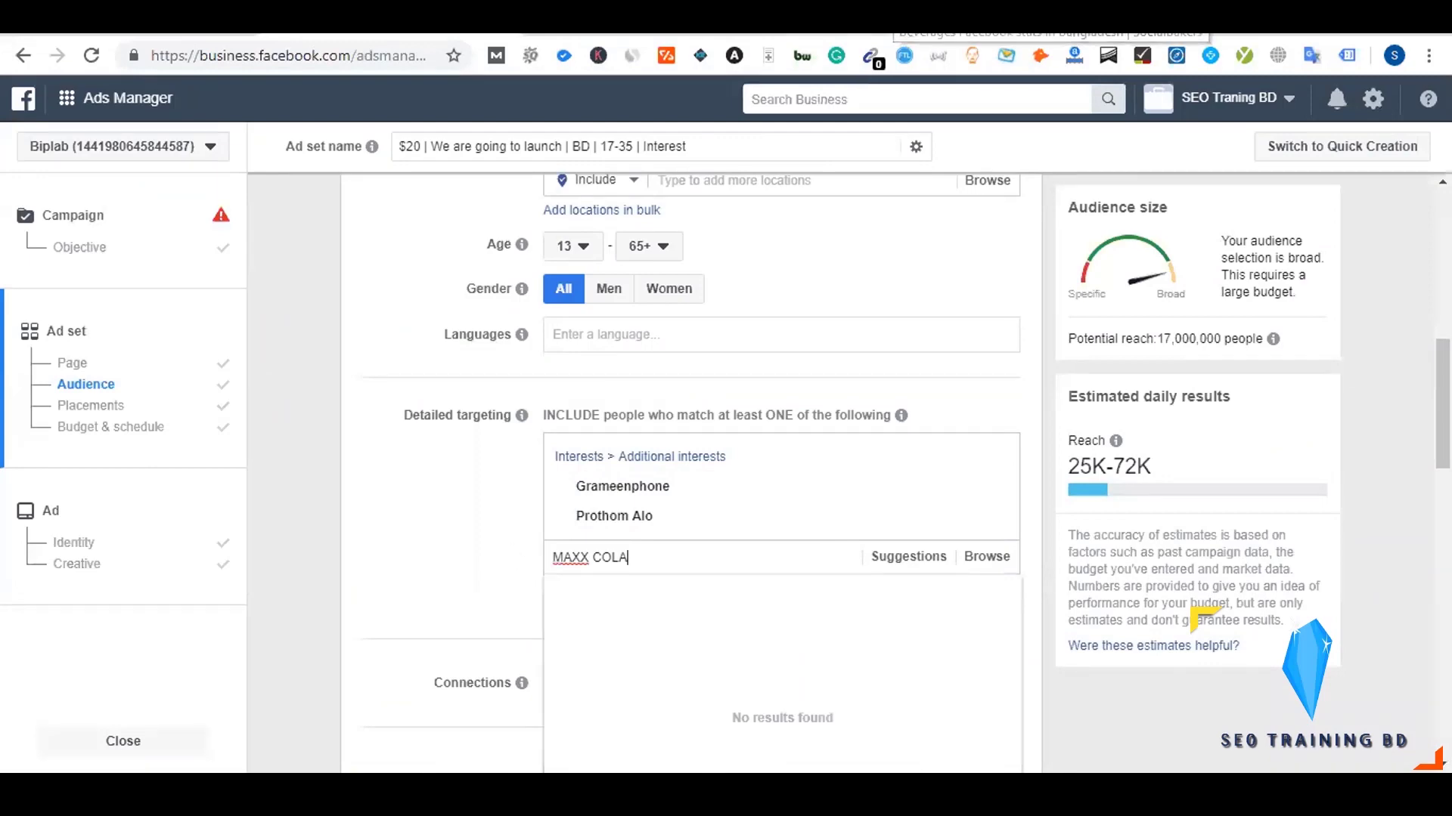
- Copy Ispahani Mirzapore Tea from Socialbakers' Largest Audience section and search the ad set's detailed targeting in Ads Manager for it
key("alt+Tab")
left_click(1006, 239)
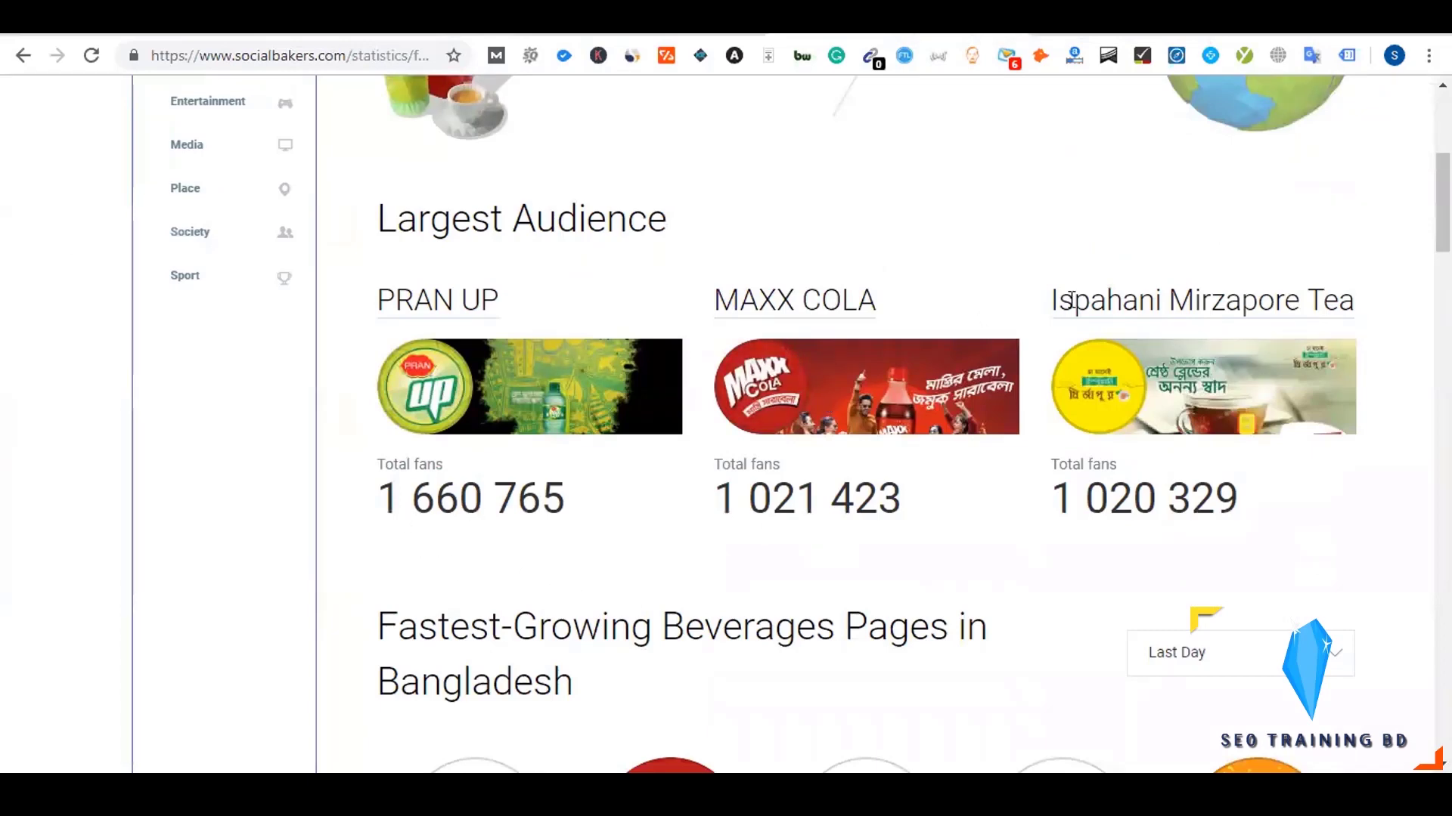
left_click_drag(1050, 301, 1361, 308)
key("ctrl+c")
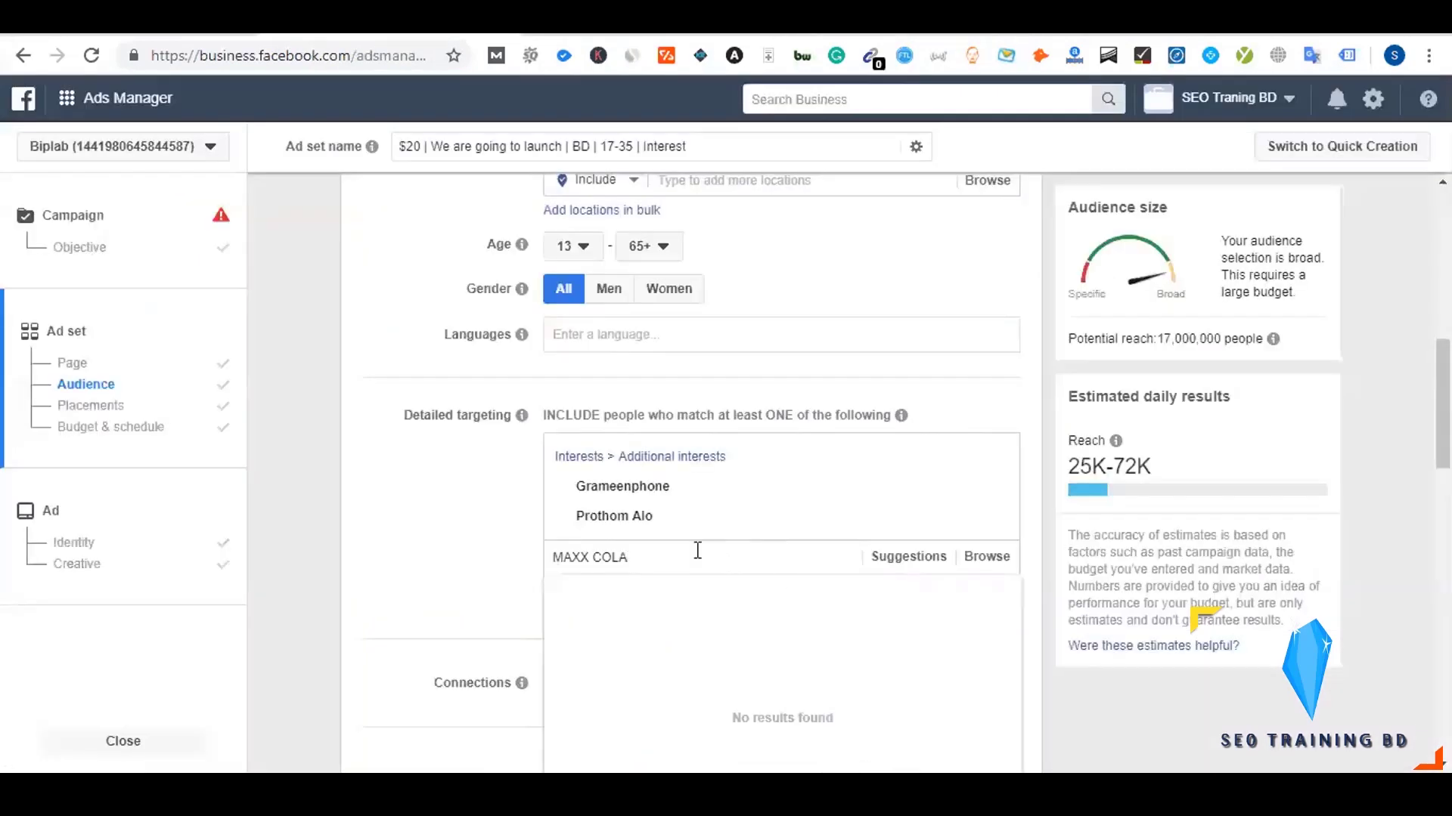
triple_click(678, 555)
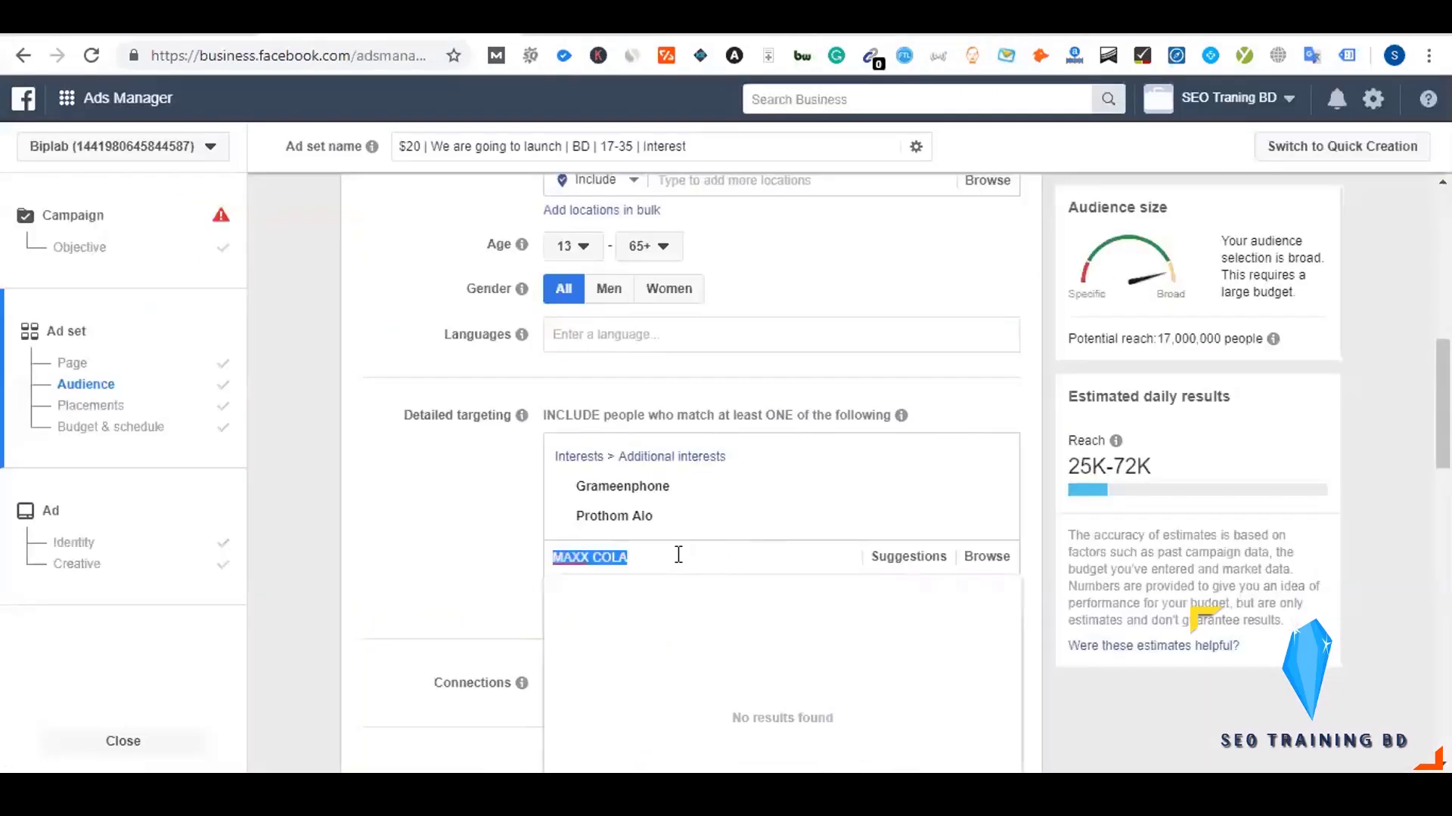
key("ctrl+v")
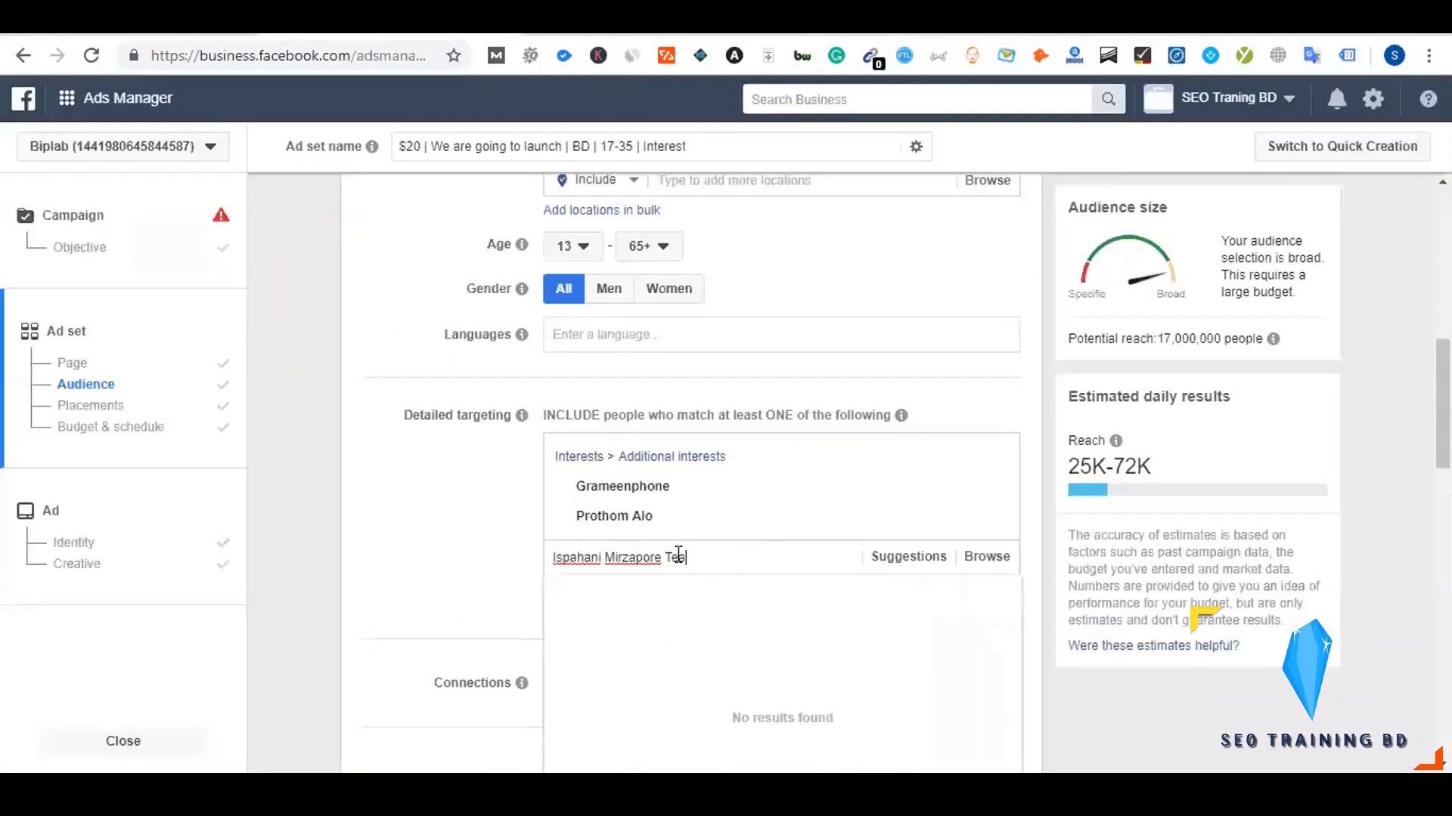
left_click(469, 537)
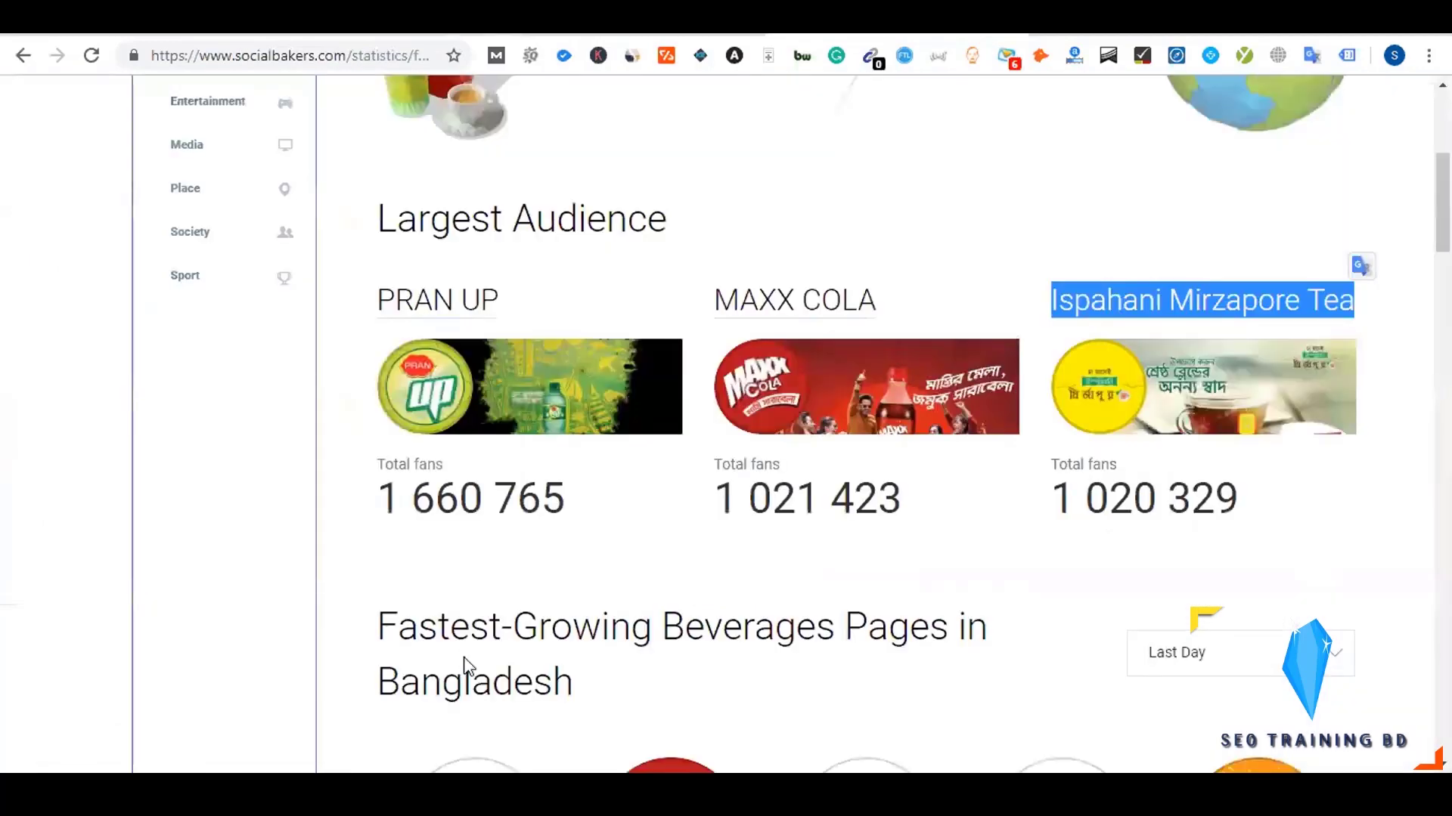
- Look through the Bangladesh beverages page rankings in Socialbakers and open the Sport category's page statistics
scroll(467, 666, "down", 7)
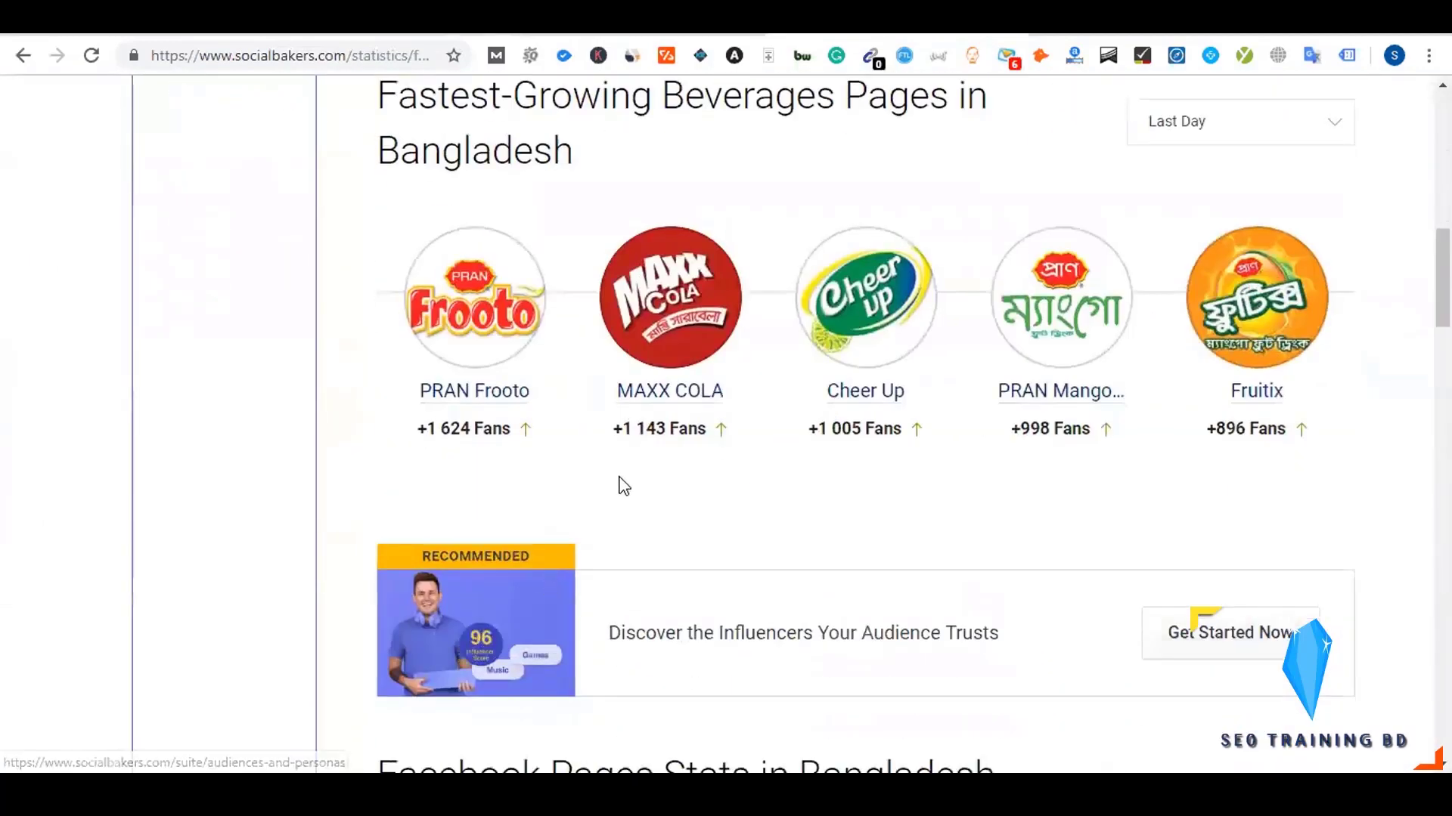
scroll(619, 486, "down", 6)
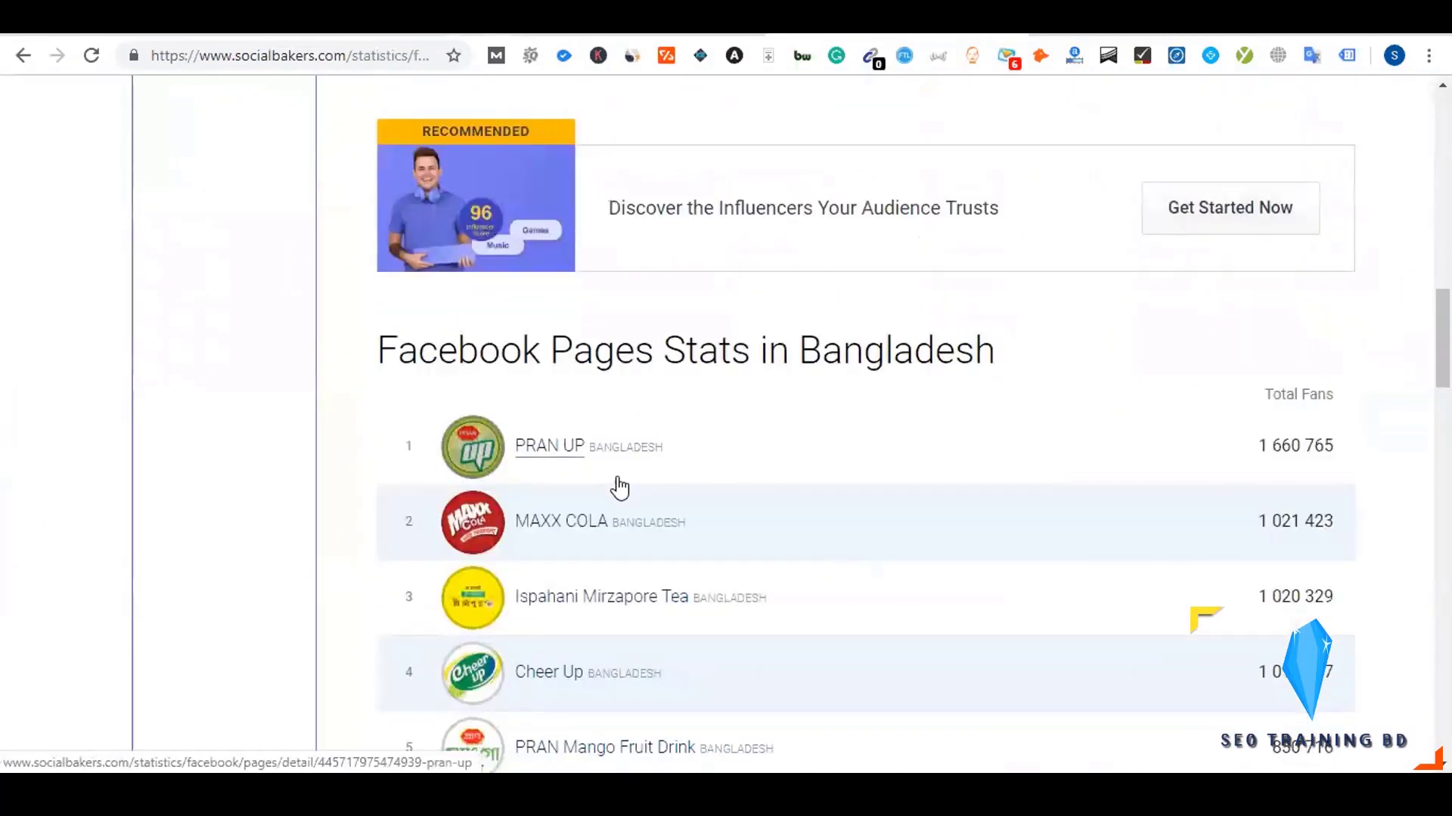
scroll(616, 486, "up", 14)
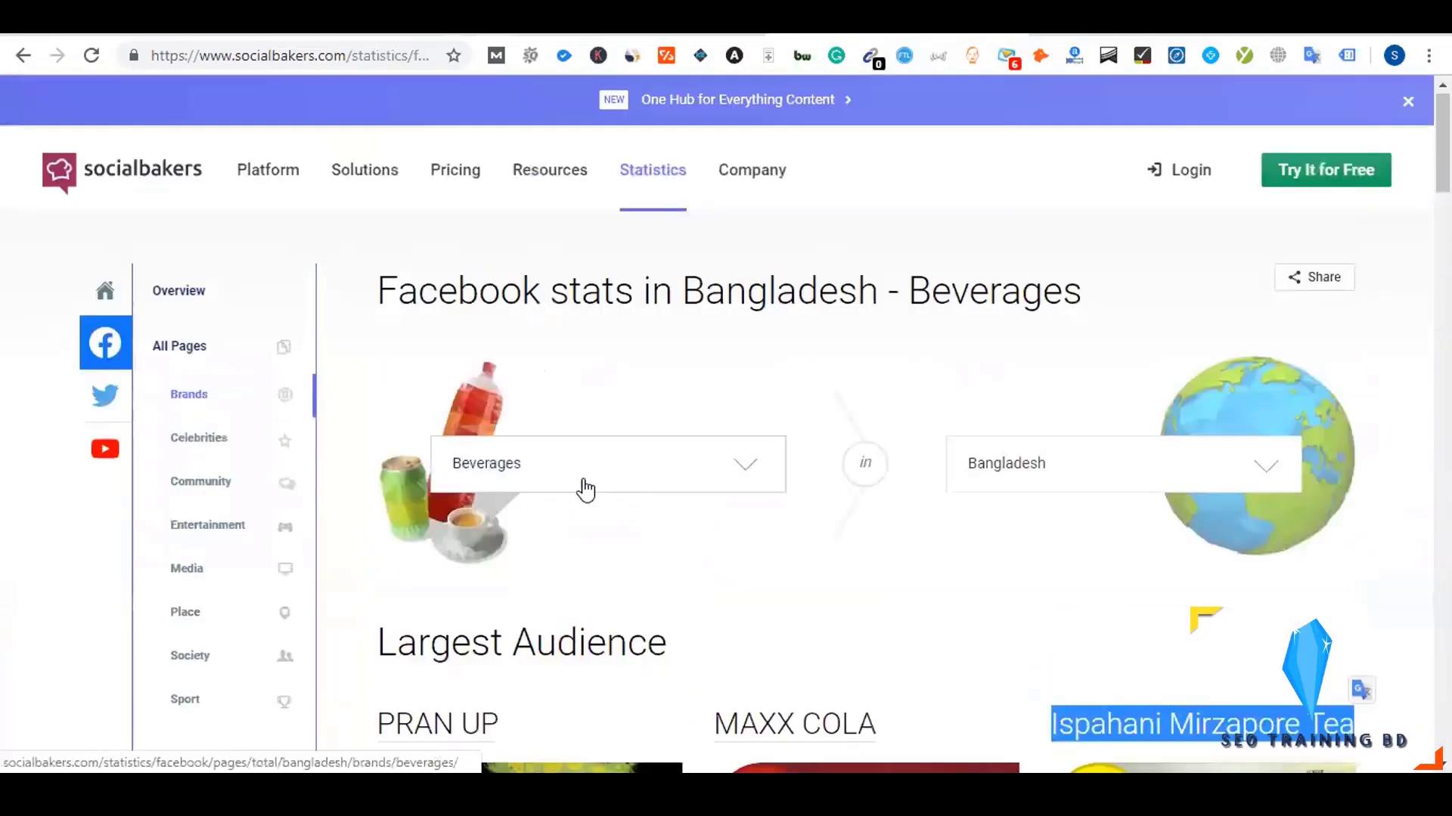
scroll(383, 460, "down", 4)
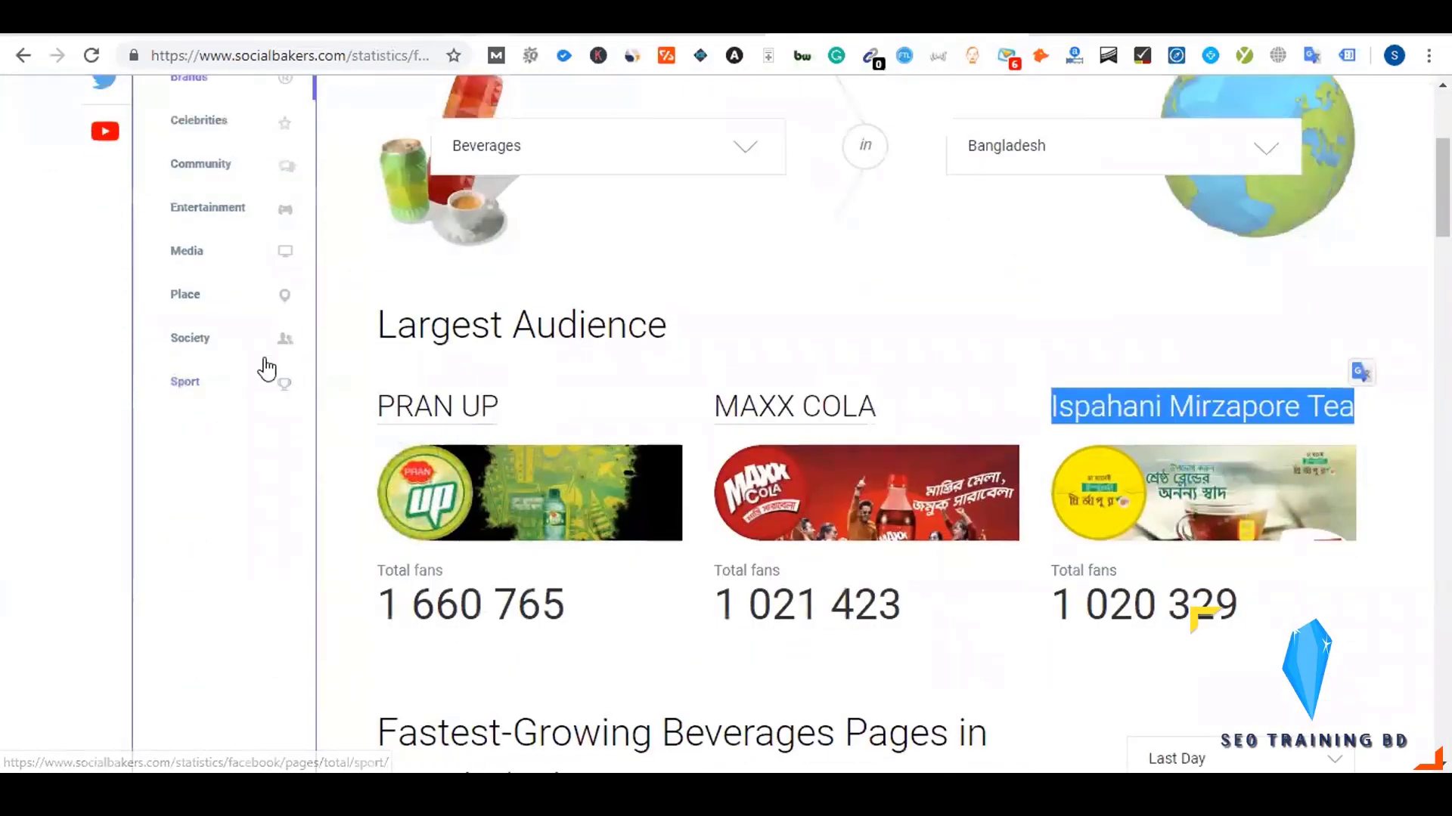
left_click(193, 383)
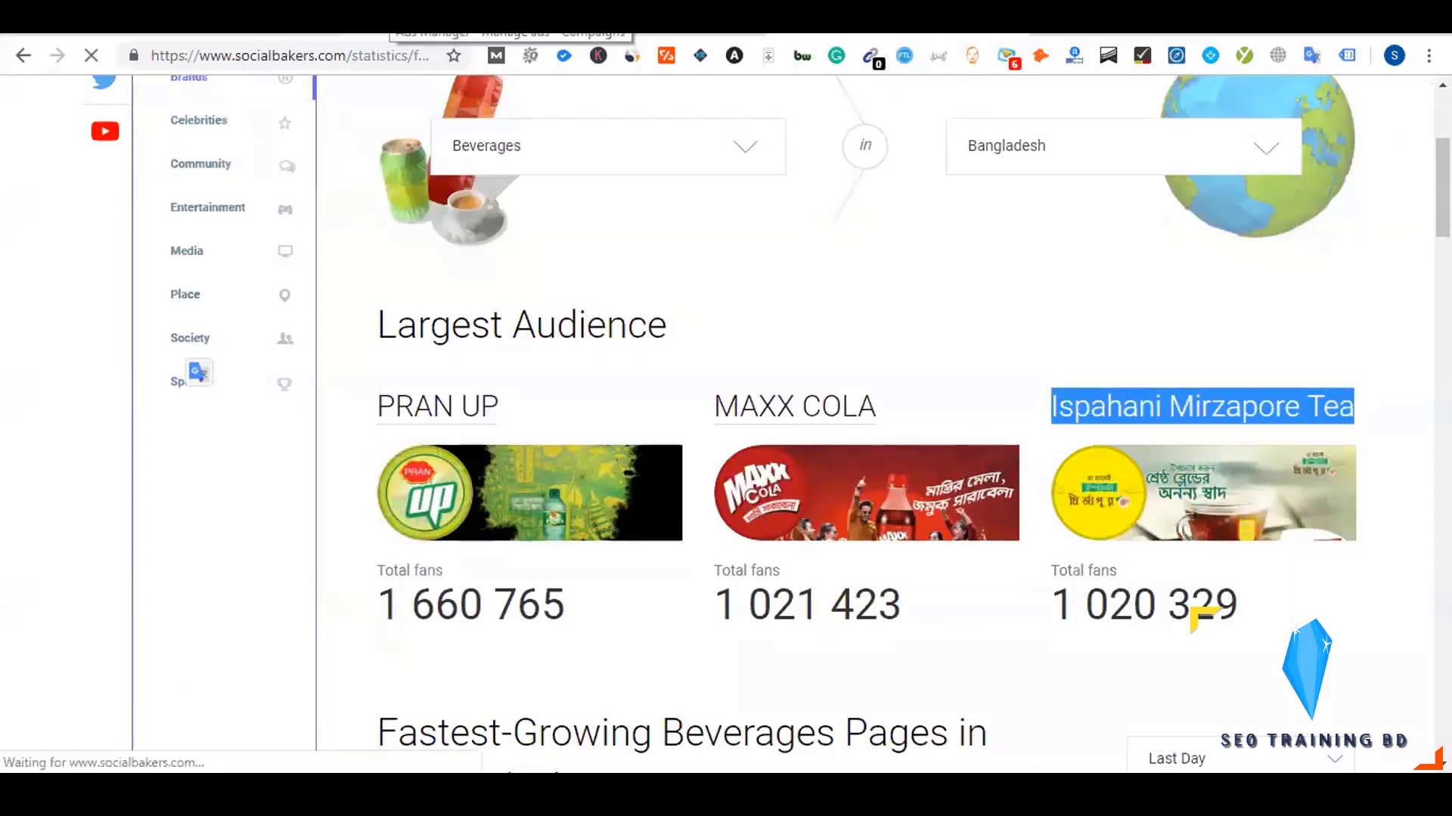
- Copy FC Barcelona from the Sport category's Largest Audience section and search the ad set's detailed targeting in Ads Manager for it
left_click(408, 23)
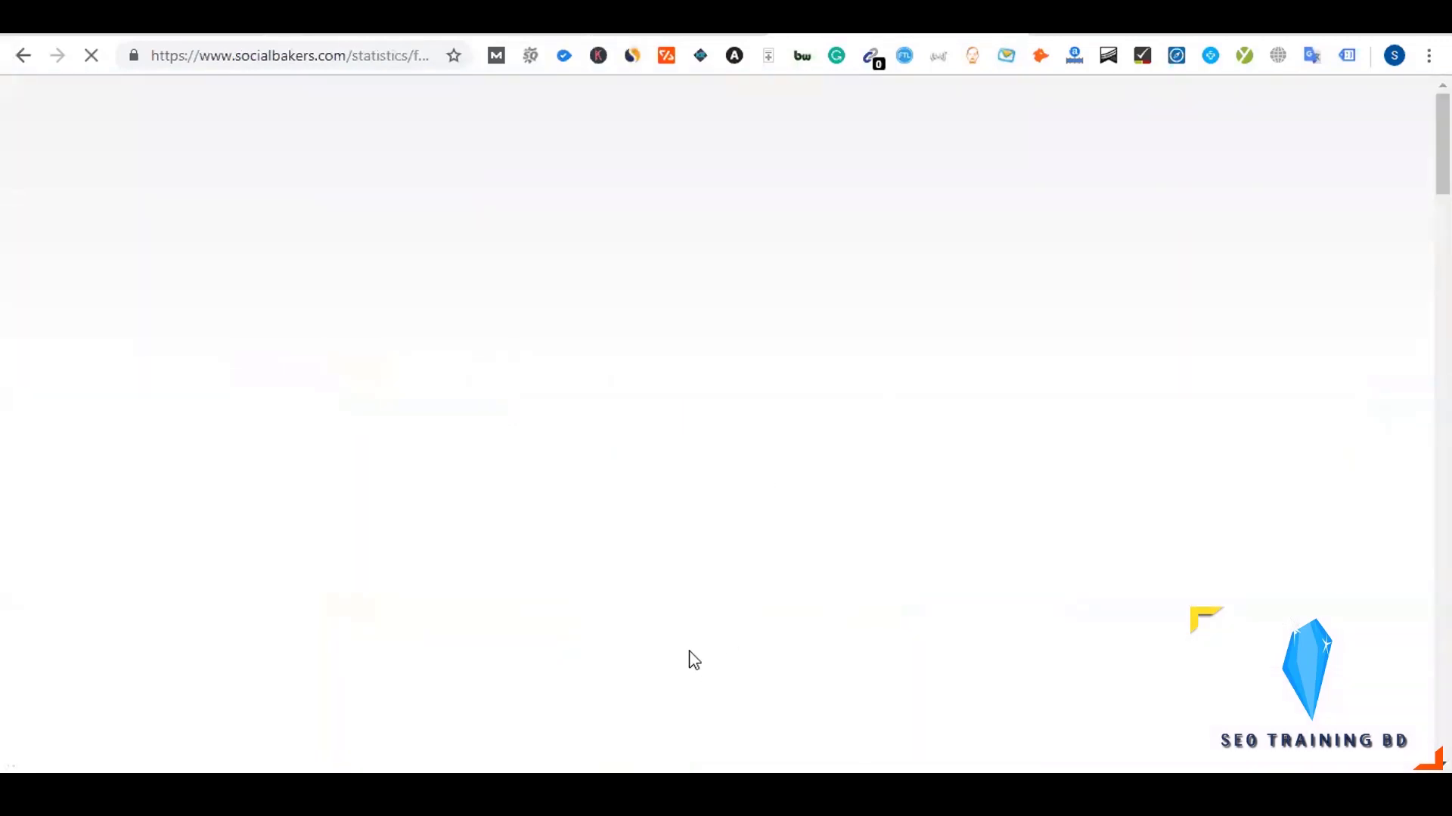
scroll(659, 552, "down", 4)
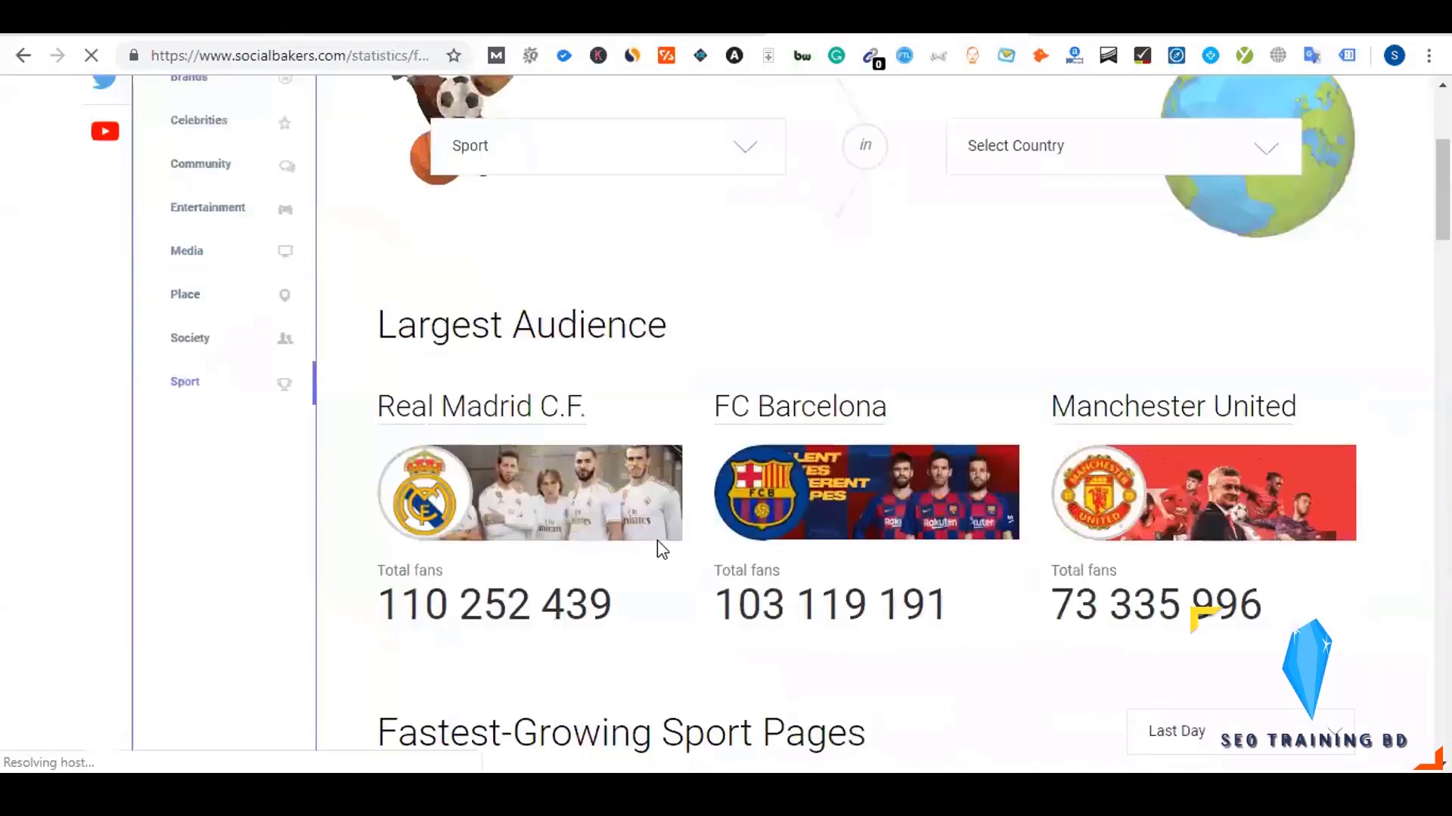
scroll(659, 542, "down", 3)
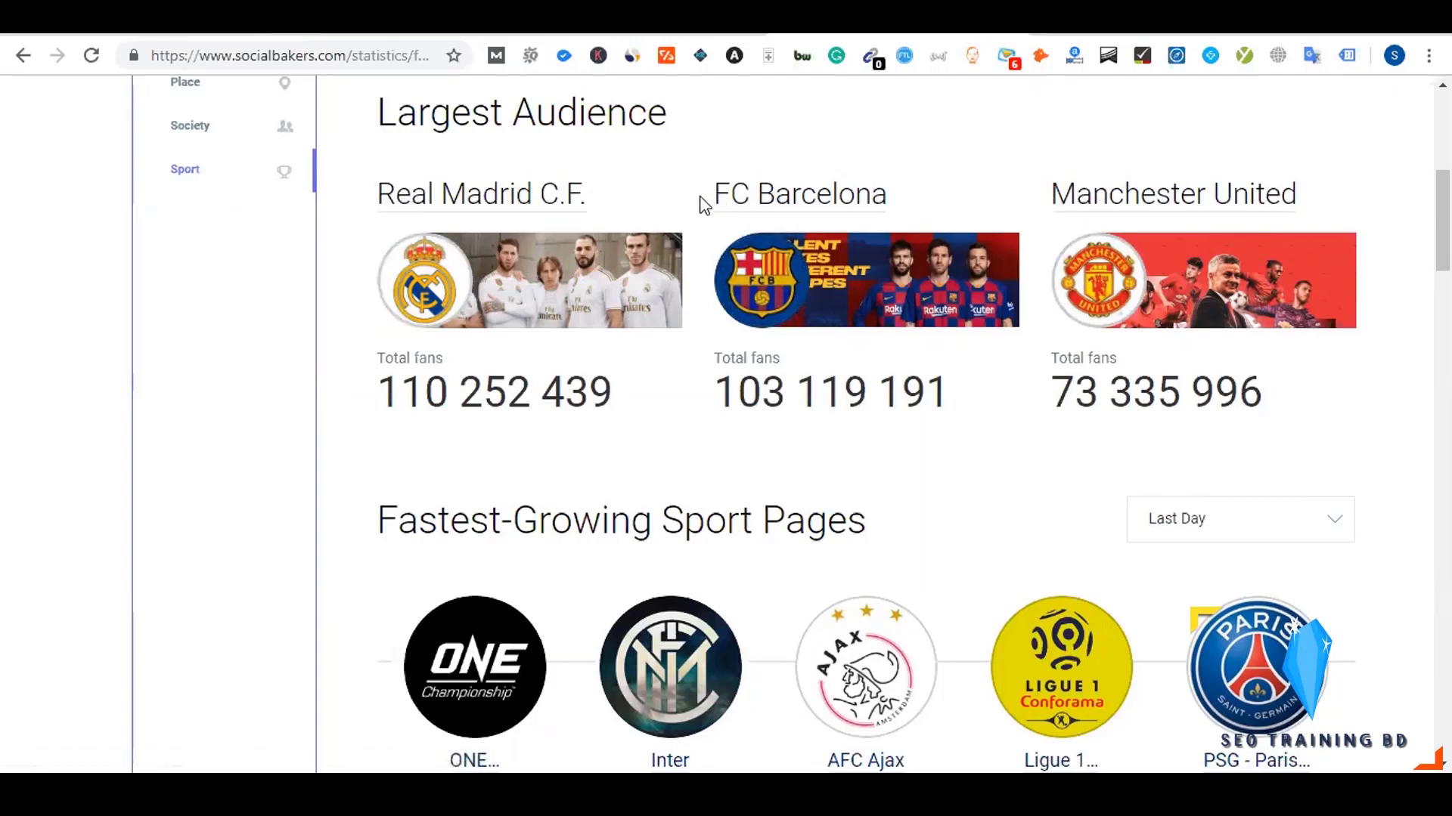
left_click_drag(703, 203, 957, 203)
key("ctrl+c")
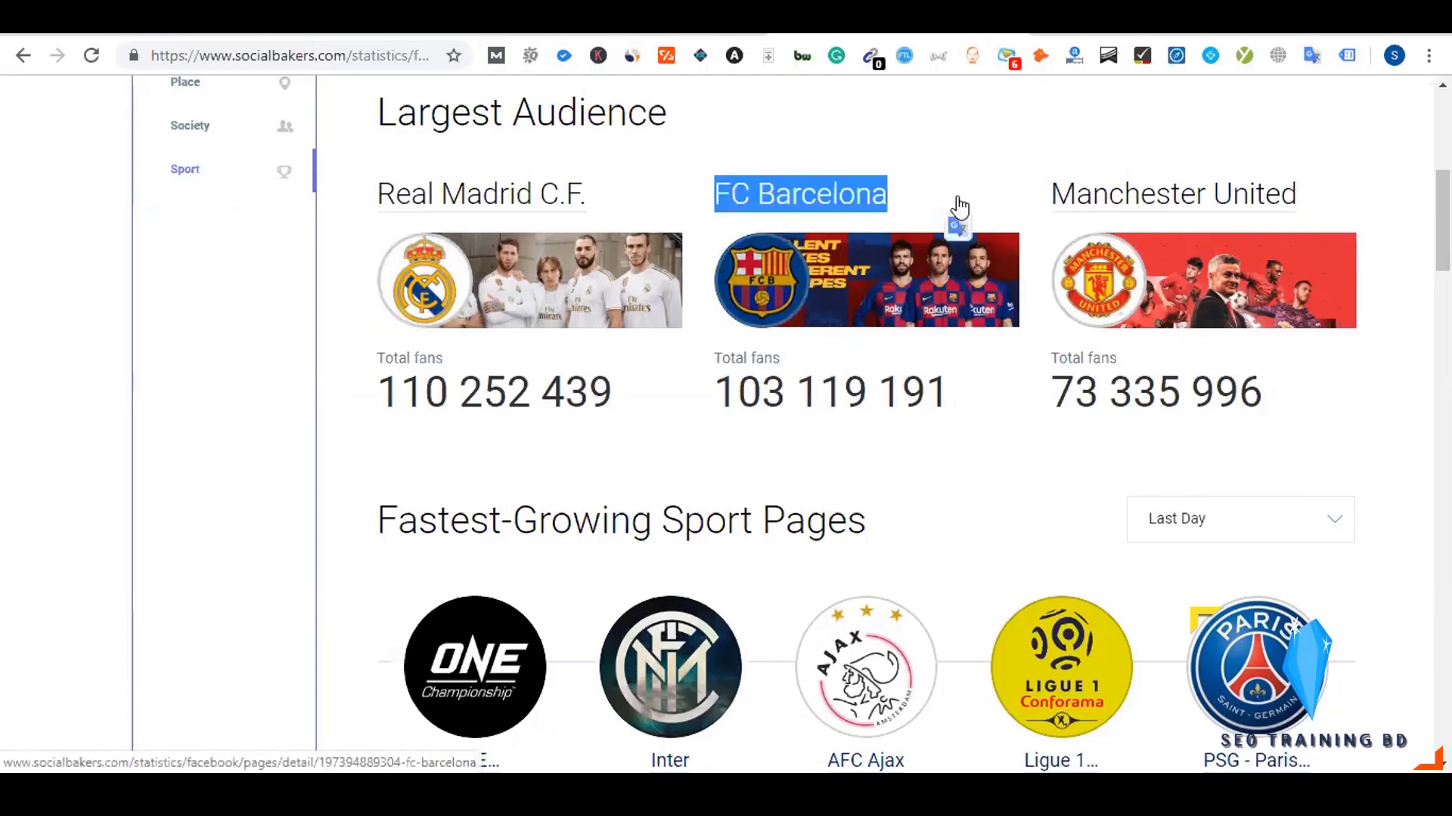
left_click(446, 29)
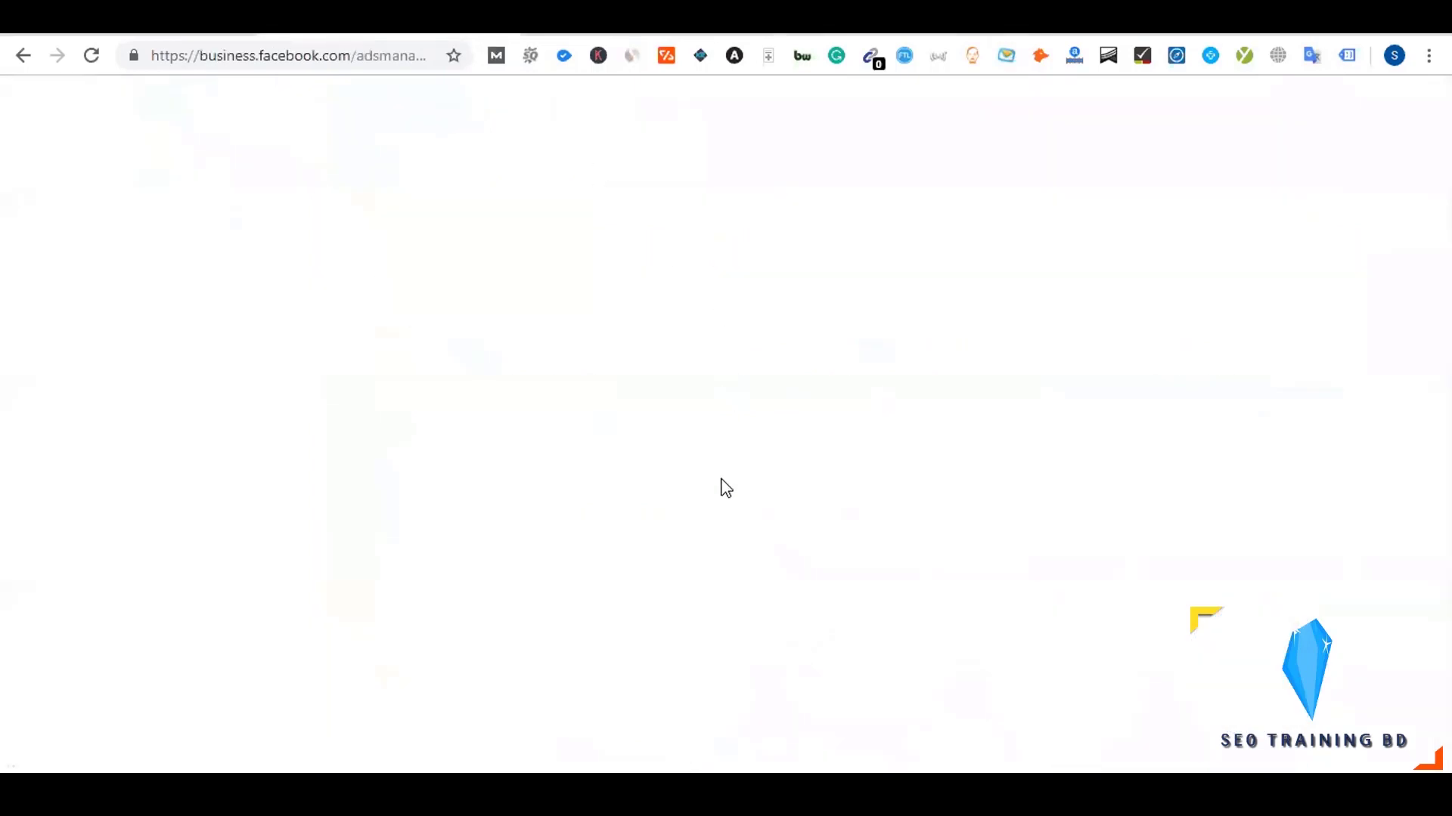
left_click(662, 556)
key("ctrl+v")
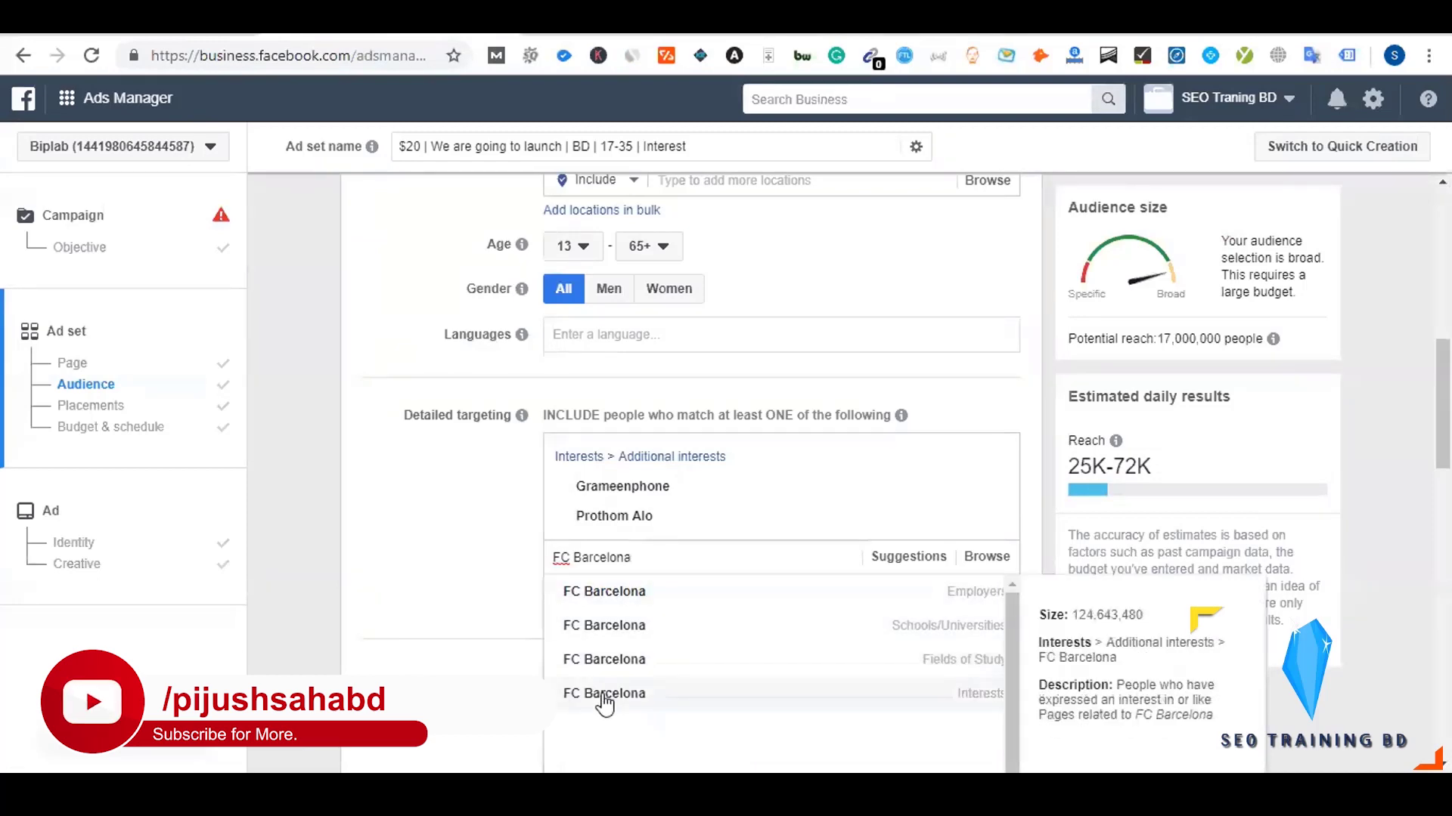
left_click(573, 693)
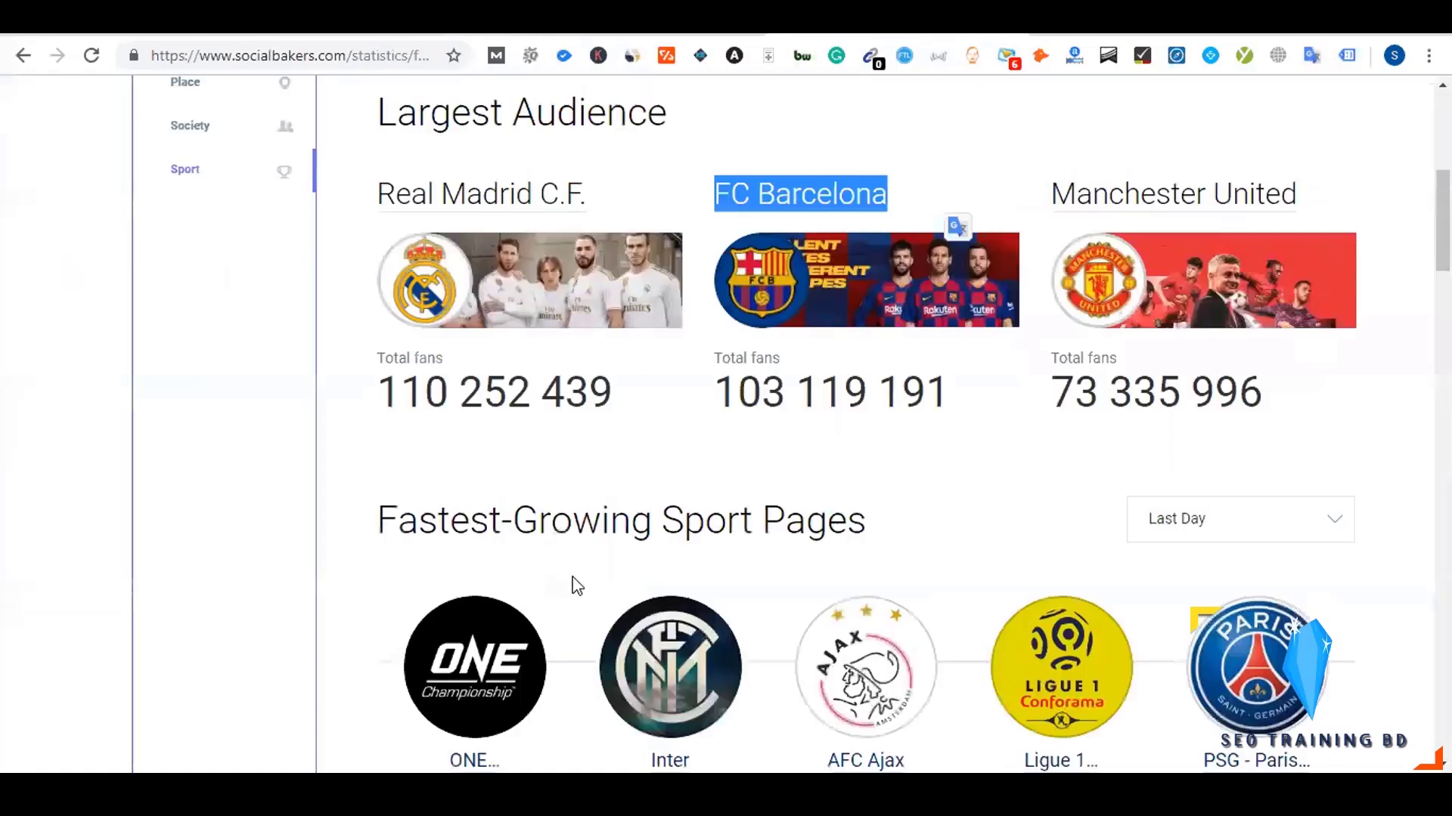
- Filter the Sport category's Facebook page statistics in Socialbakers to Bangladesh
scroll(574, 586, "up", 7)
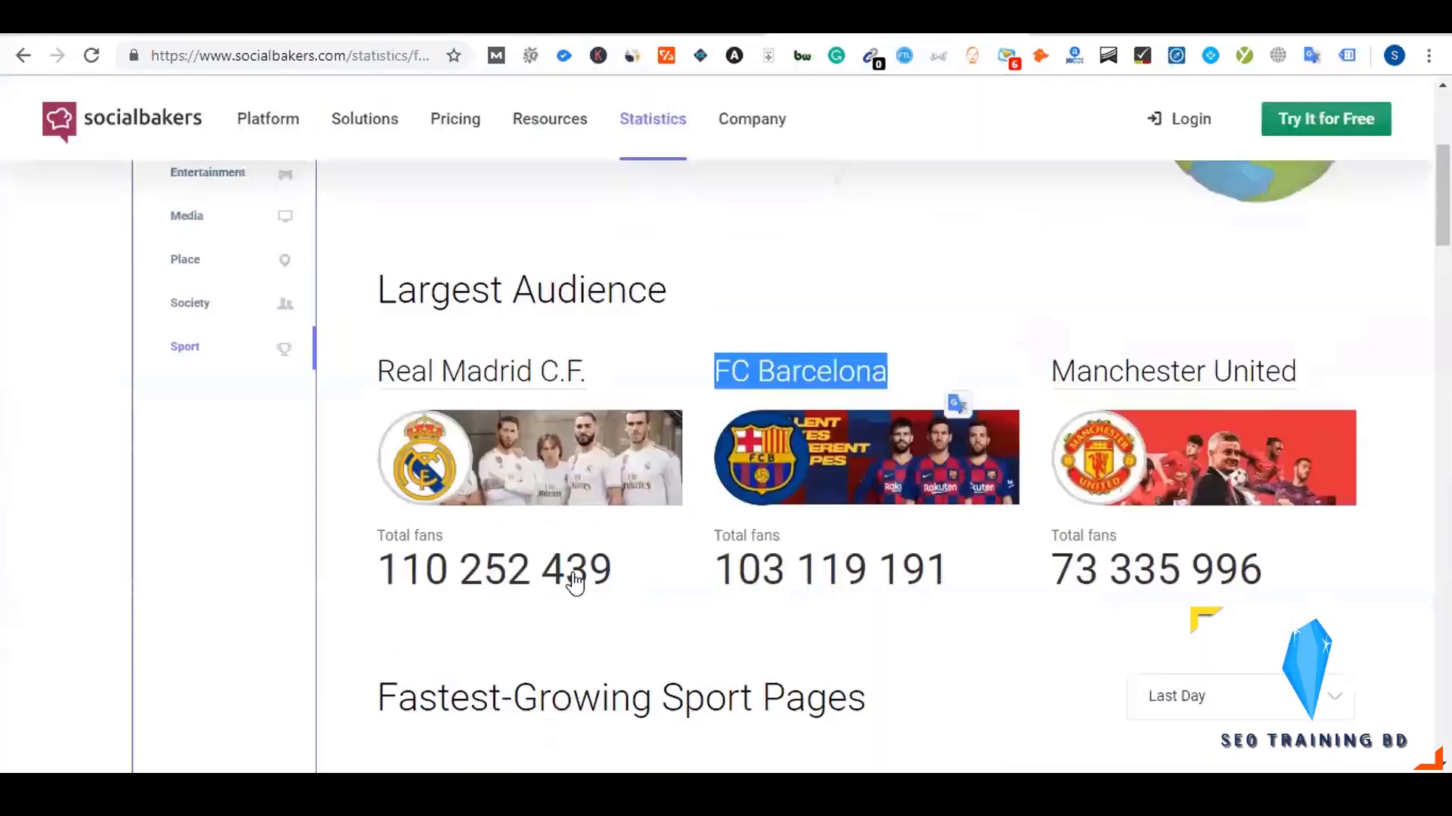
left_click(1059, 469)
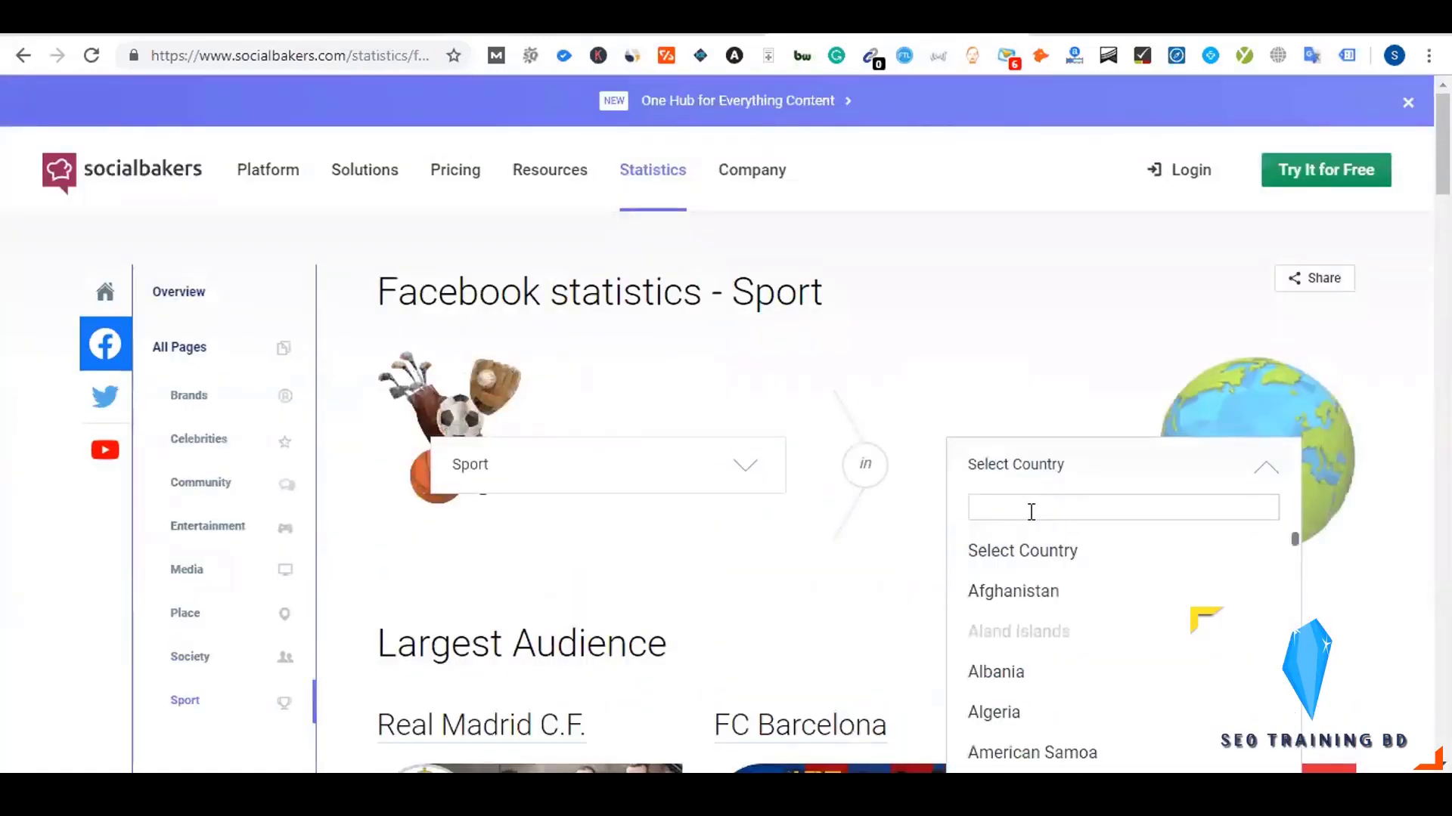
type("bang")
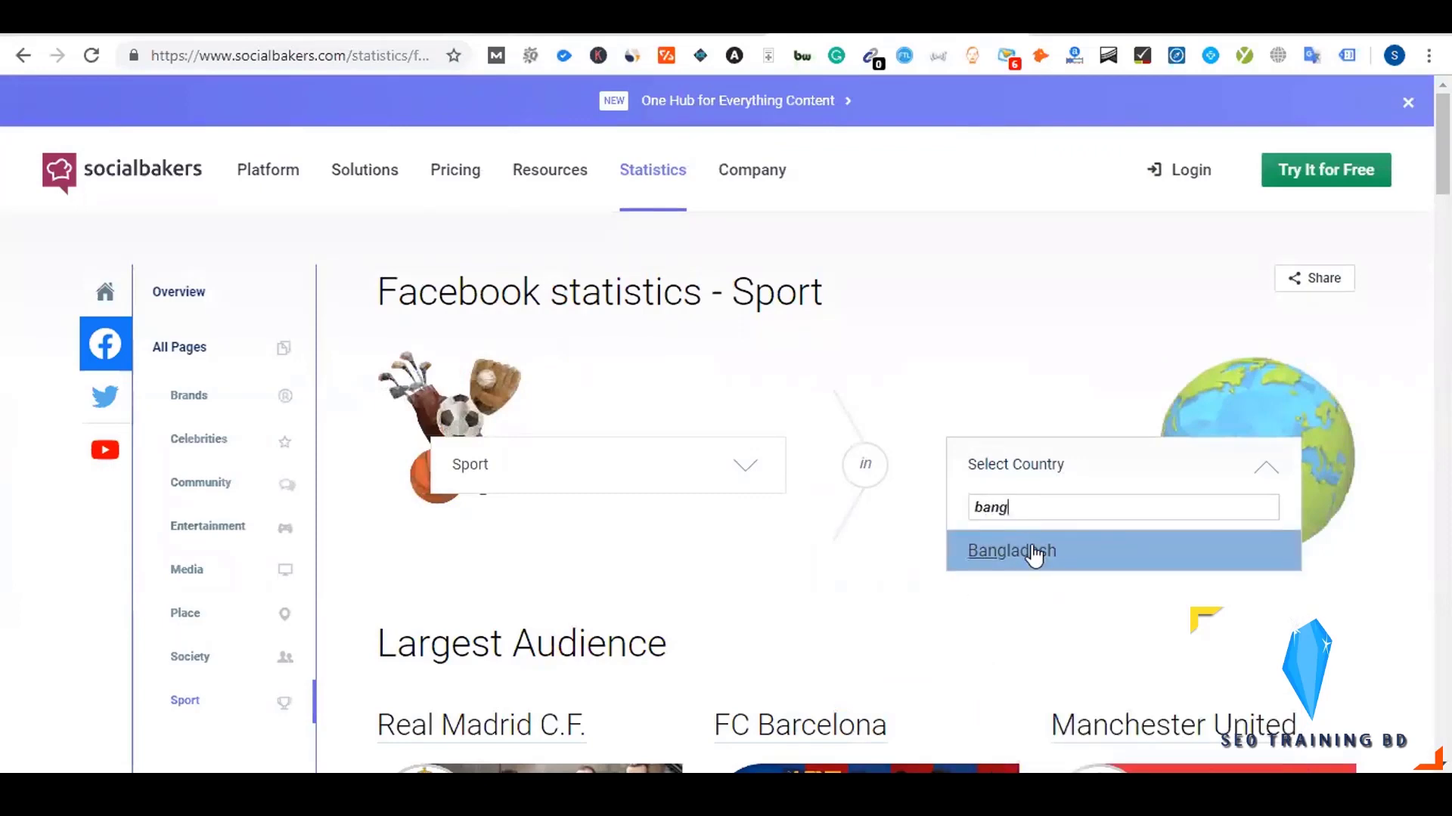
left_click(1034, 555)
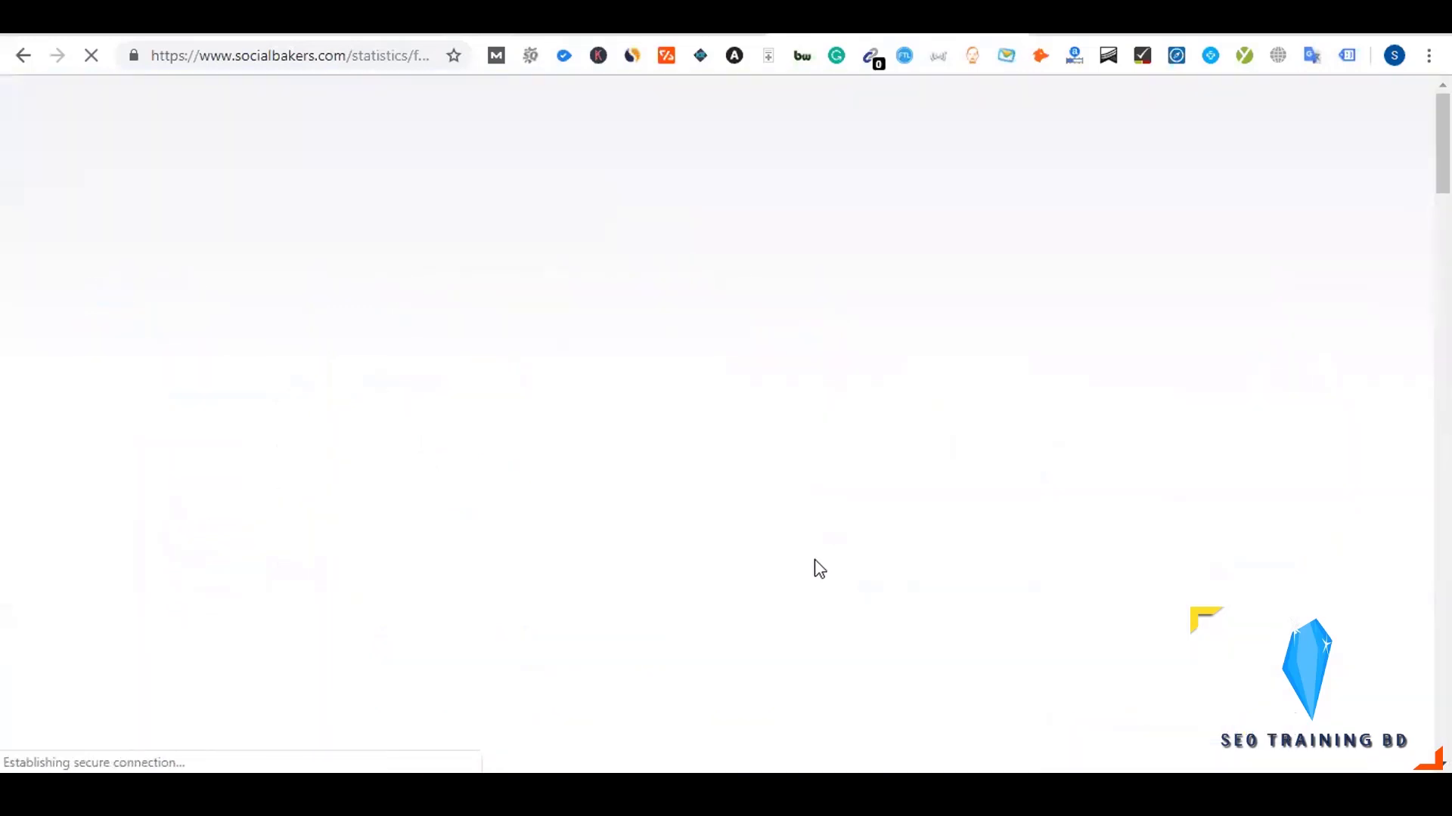
- Copy Bangladesh Cricket from the Largest Audience section and search the ad set's detailed targeting in Ads Manager for it
scroll(816, 567, "down", 5)
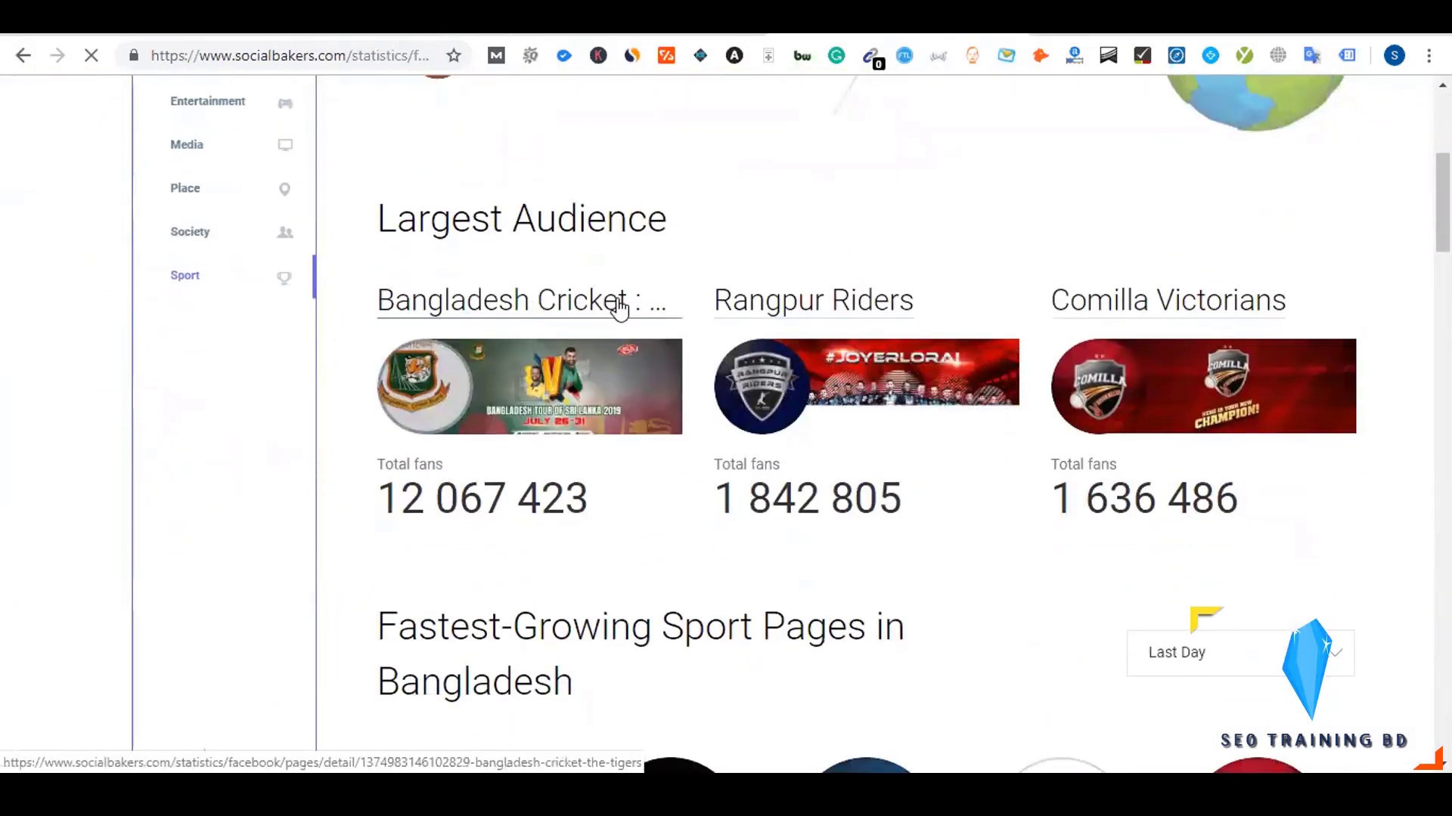
left_click_drag(375, 300, 634, 306)
key("ctrl+c")
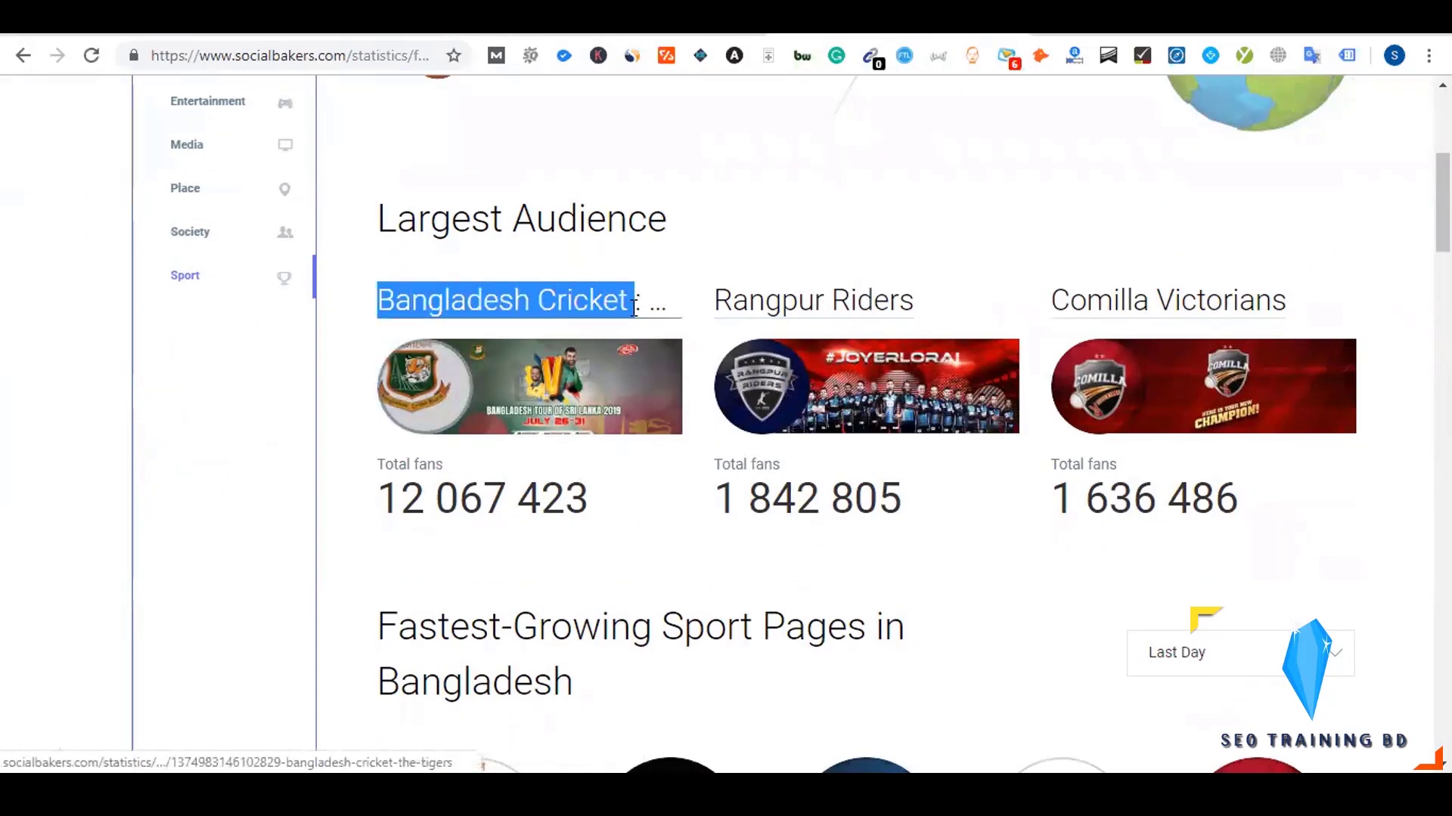
key("ctrl+Tab")
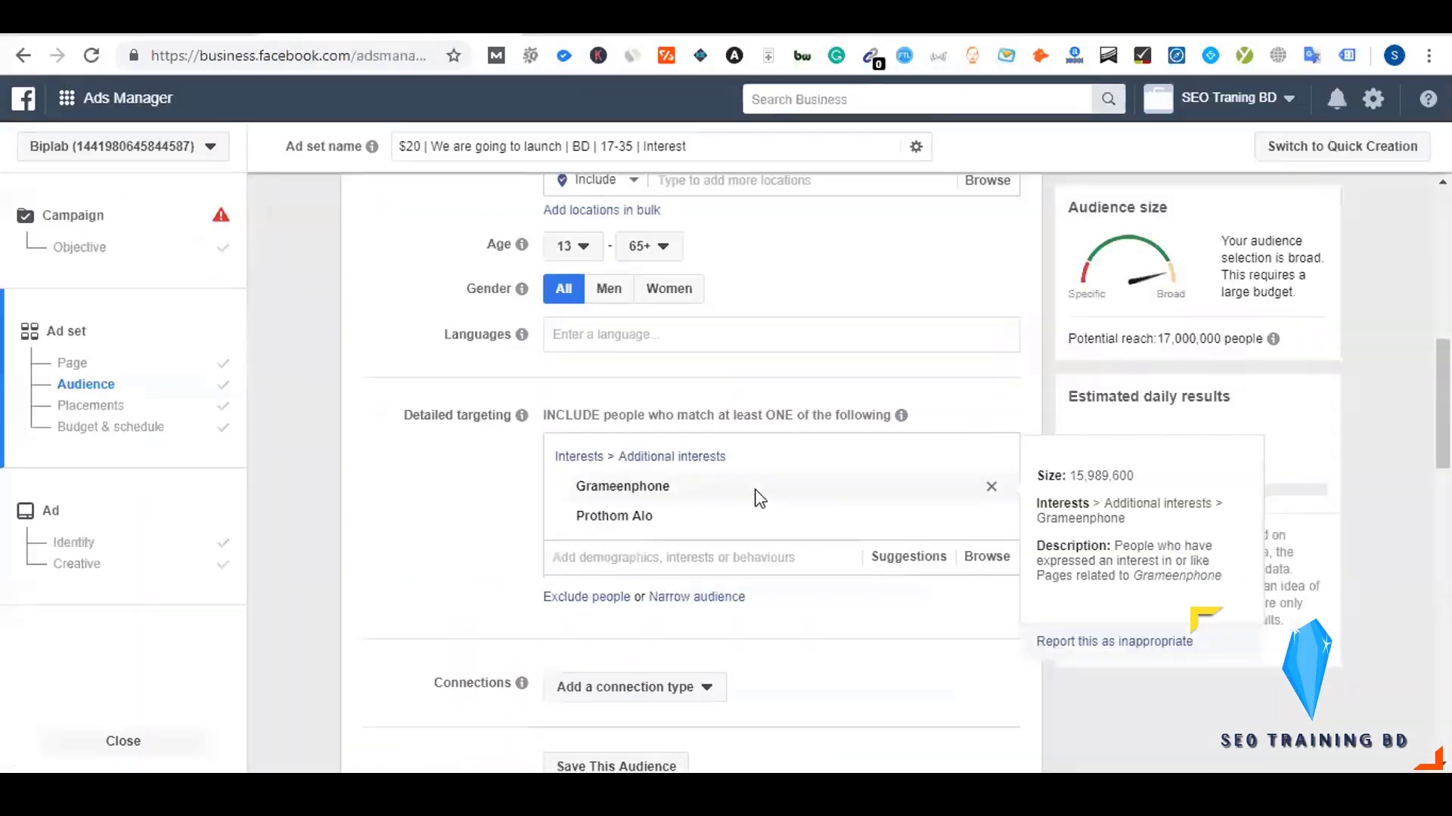
left_click(633, 557)
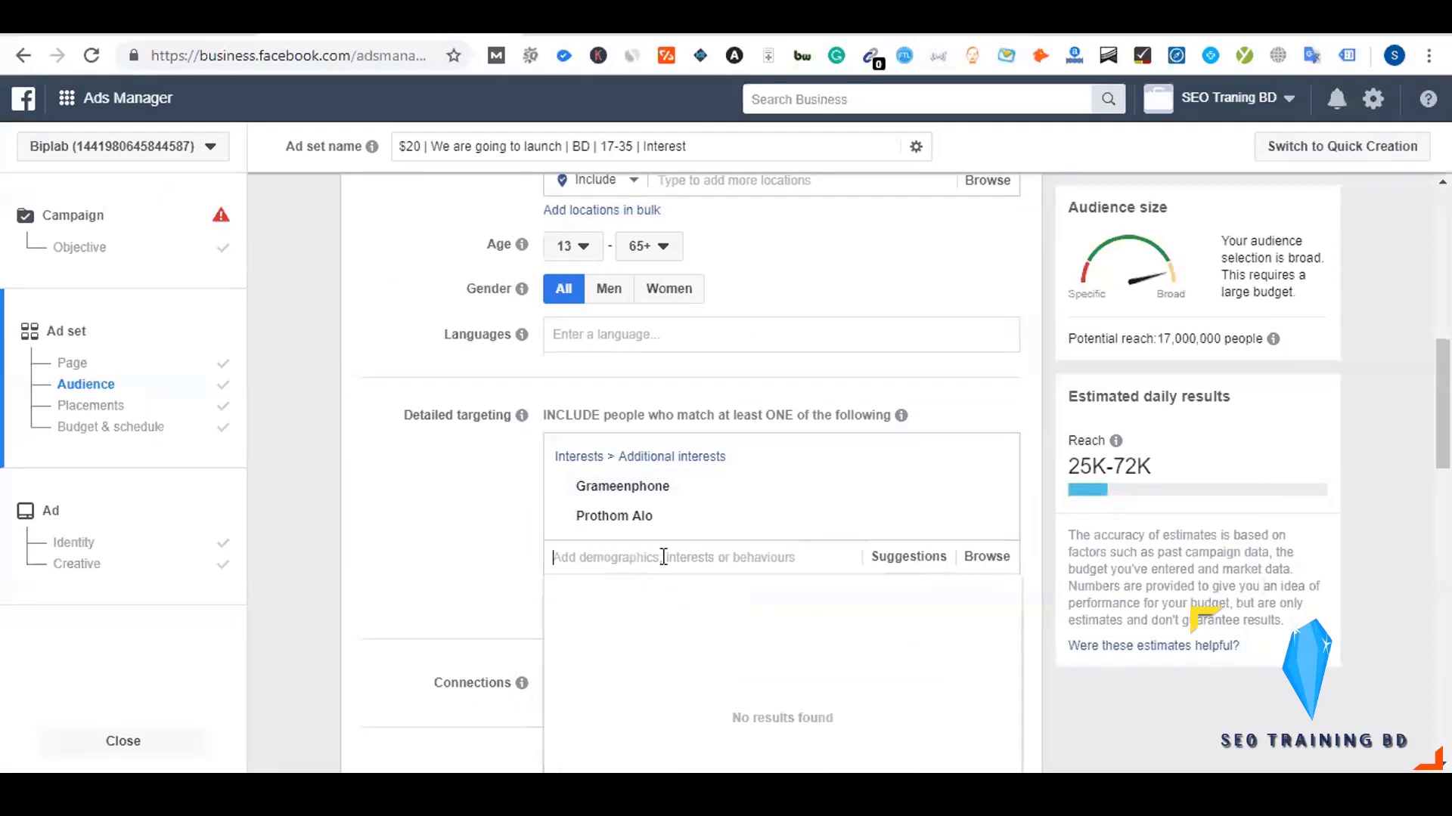
key("ctrl+v")
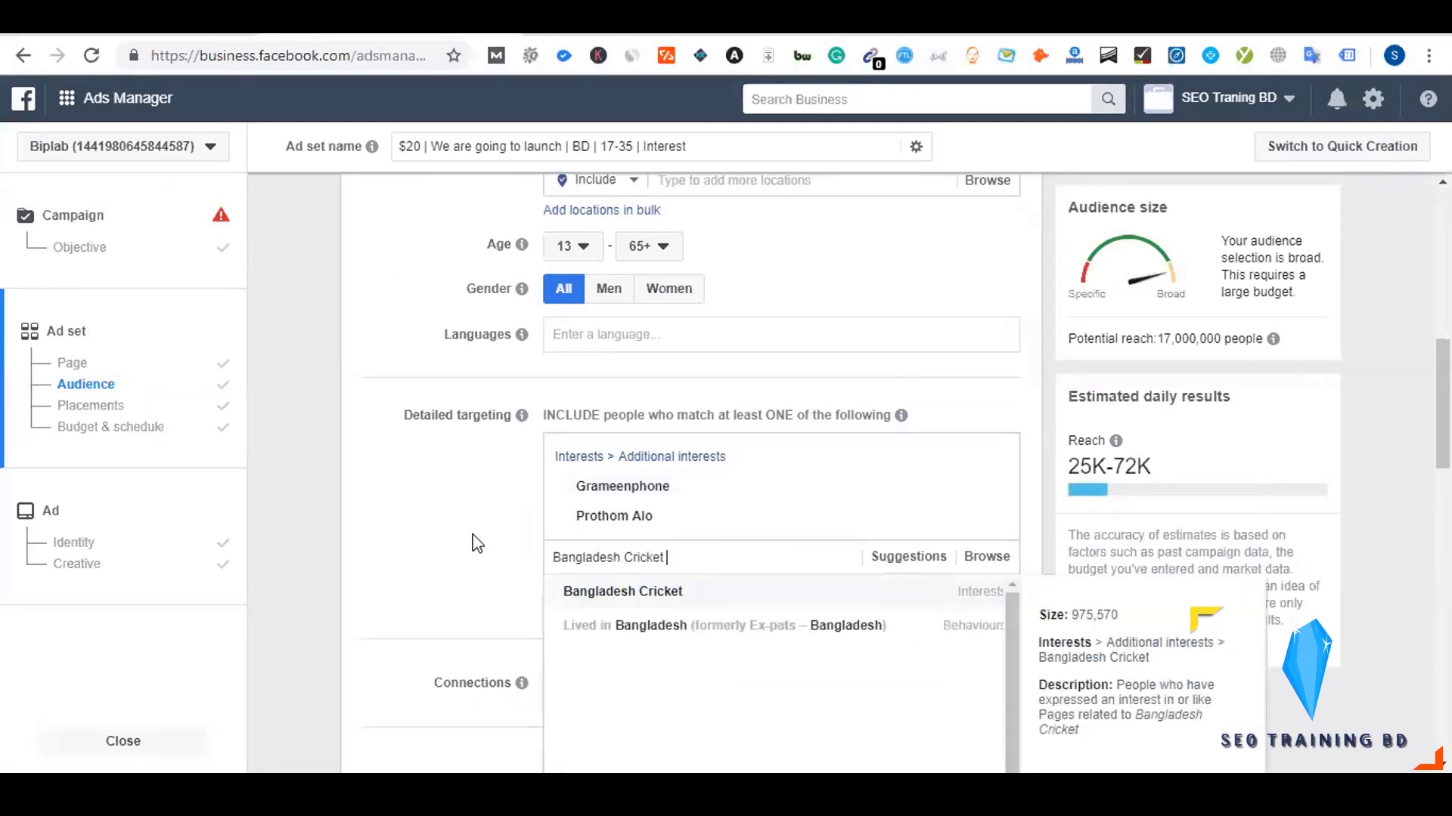
scroll(477, 542, "down", 1)
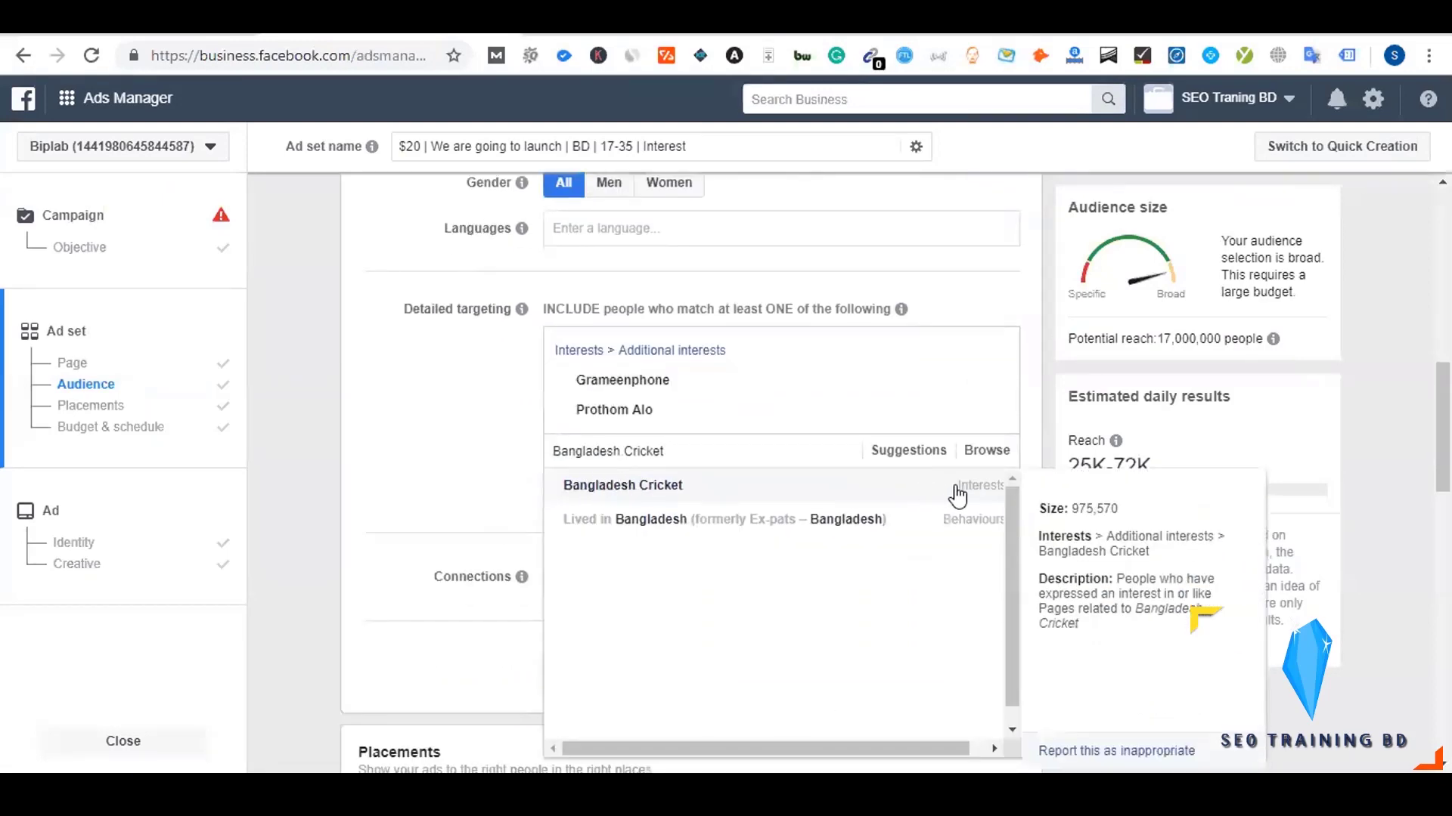
- Look through Bangladesh's largest and fastest-growing sport pages and the Facebook page rankings in Socialbakers
key("ctrl+Tab")
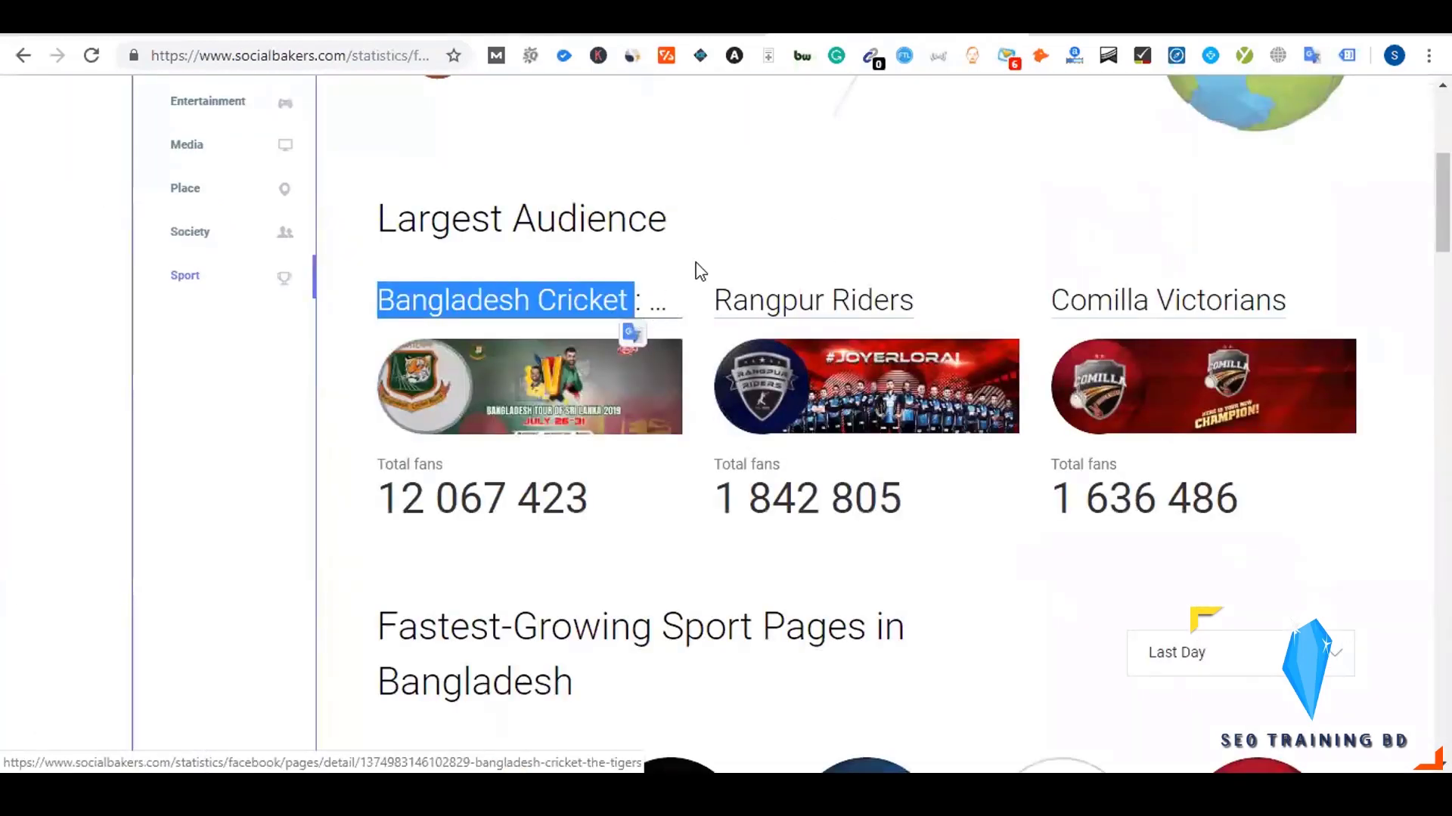
left_click(738, 269)
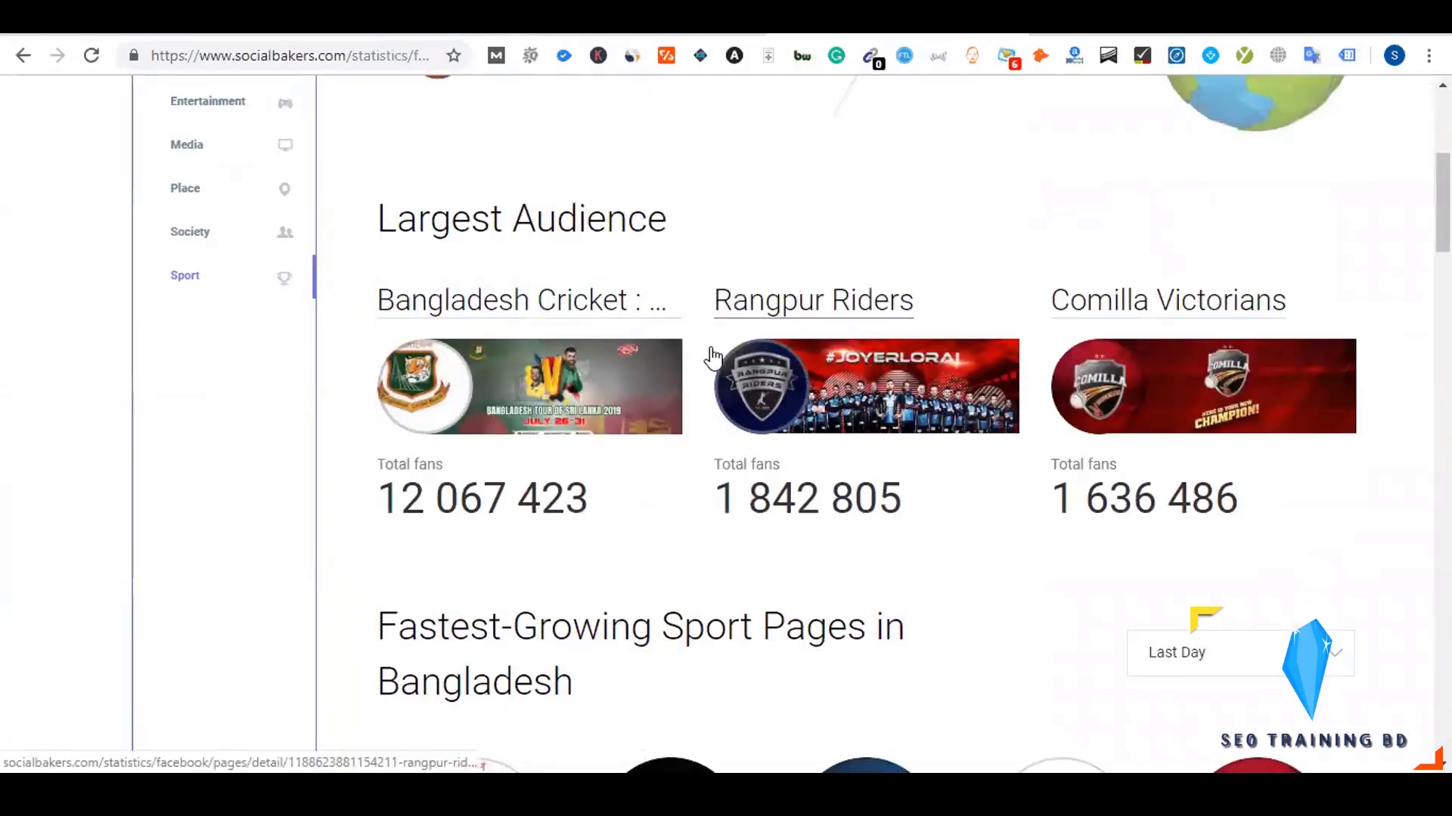
scroll(708, 365, "down", 3)
scroll(710, 367, "down", 7)
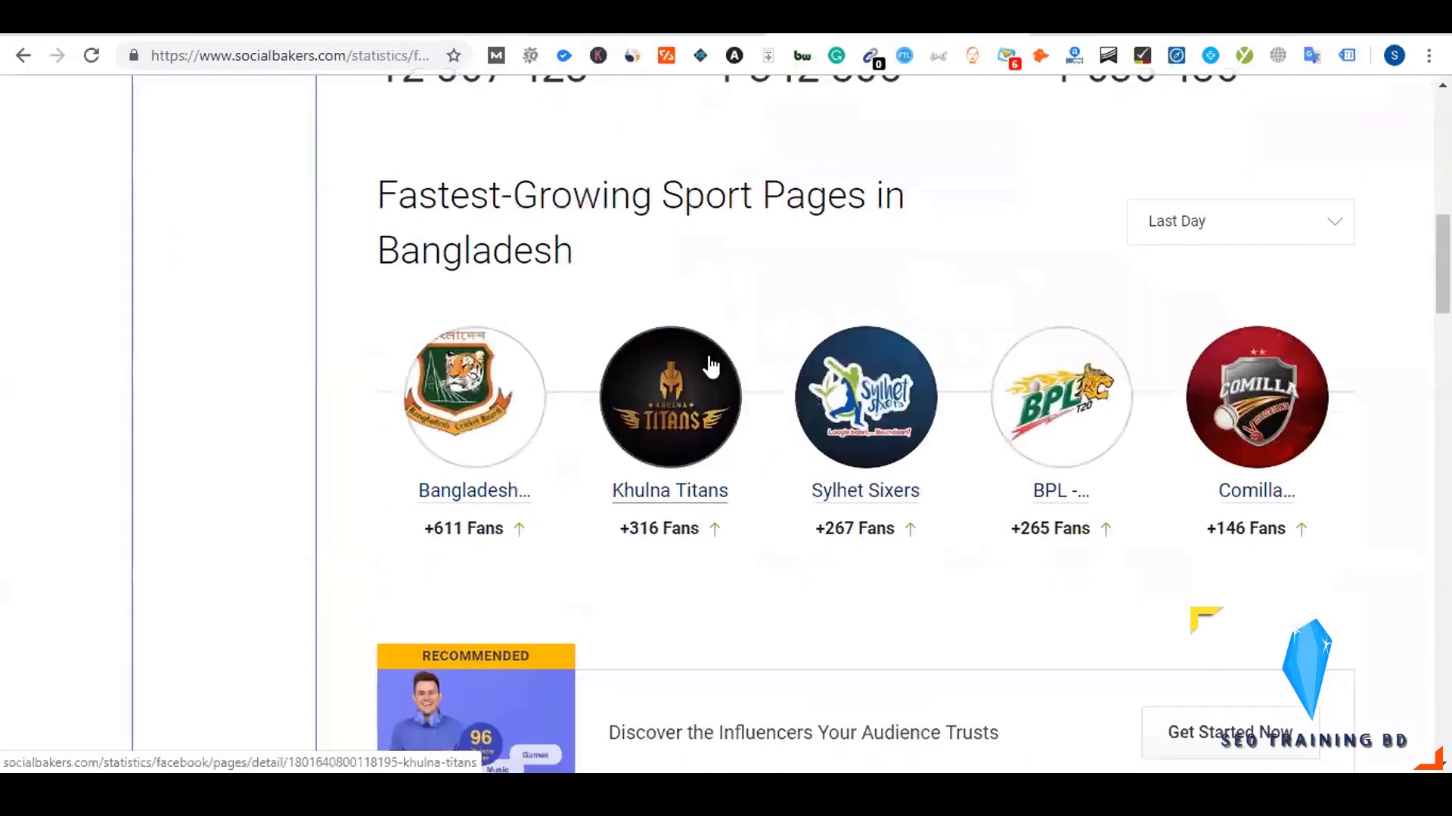
scroll(711, 367, "down", 6)
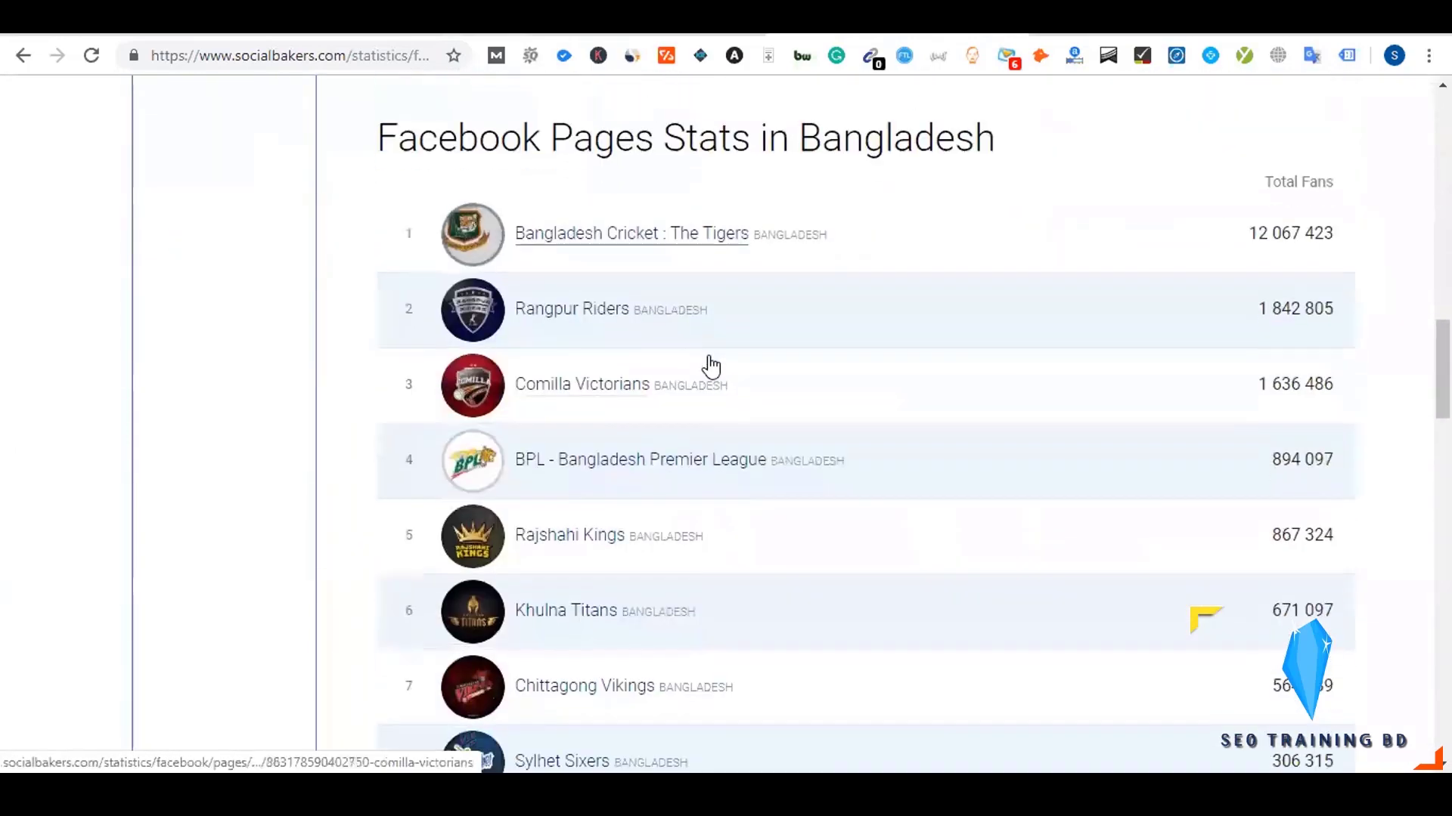
- Return to the ad set in Ads Manager and clear the search text in detailed targeting
key("ctrl+Tab")
key("ctrl+Tab")
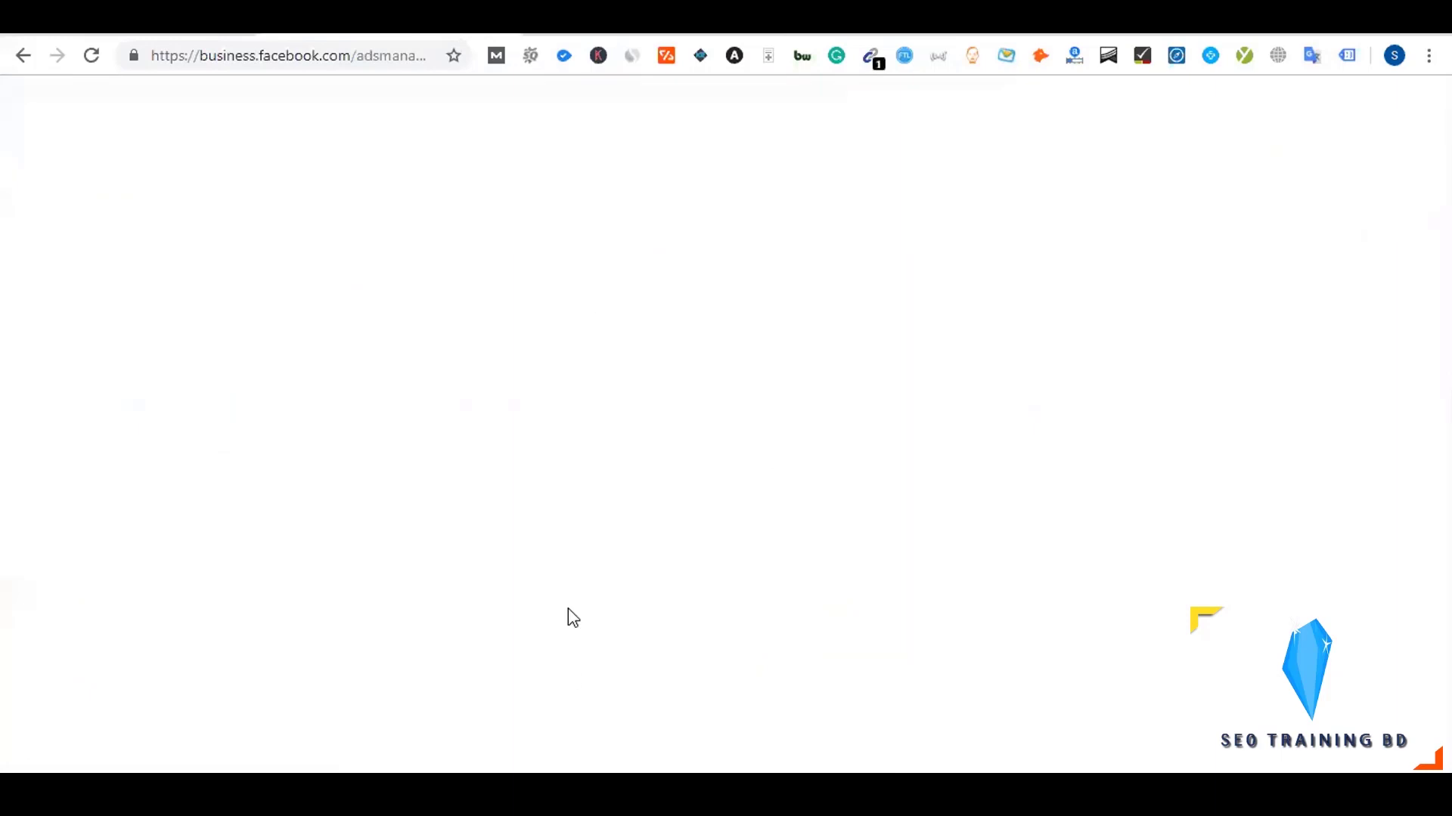
key("ctrl+a")
key("BackSpace")
left_click(468, 449)
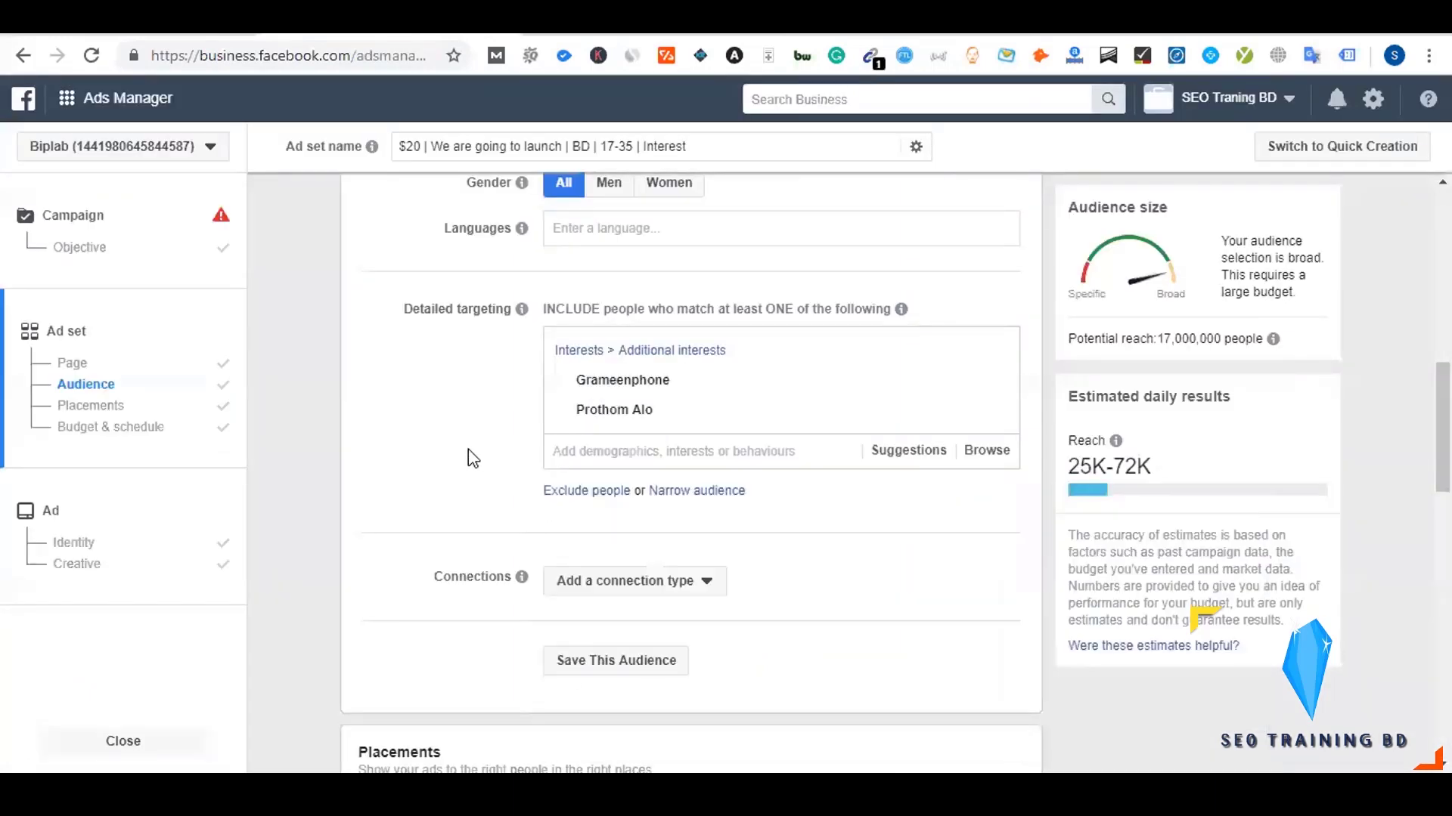